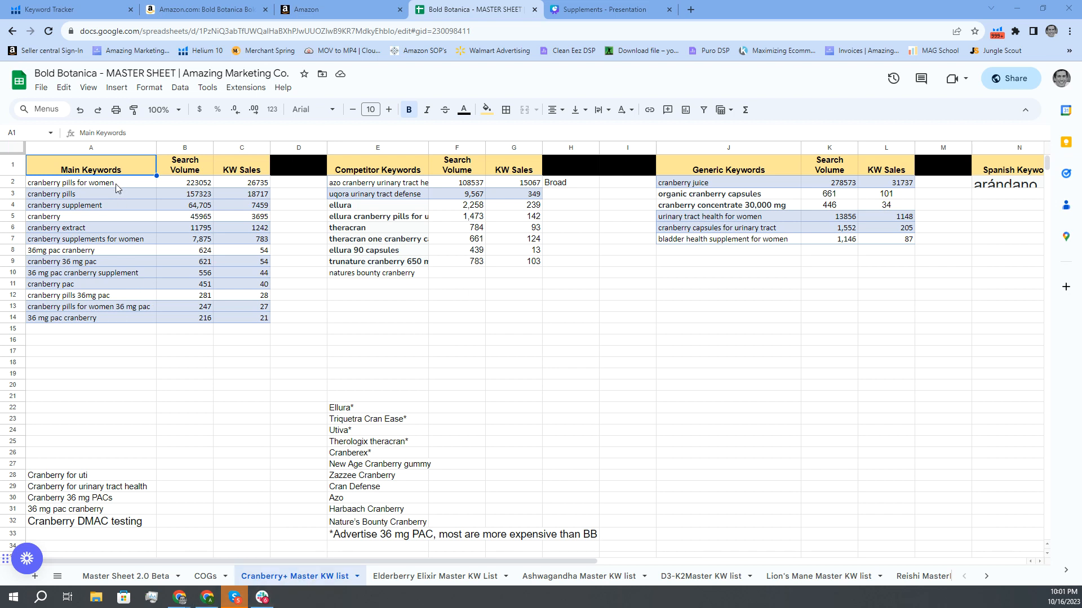
Step: Review the main keywords and their search volumes in the Cranberry+ Master KW list, down to row 14
left_click_drag(103, 182, 128, 318)
scroll(145, 320, "down", 3)
scroll(145, 320, "up", 5)
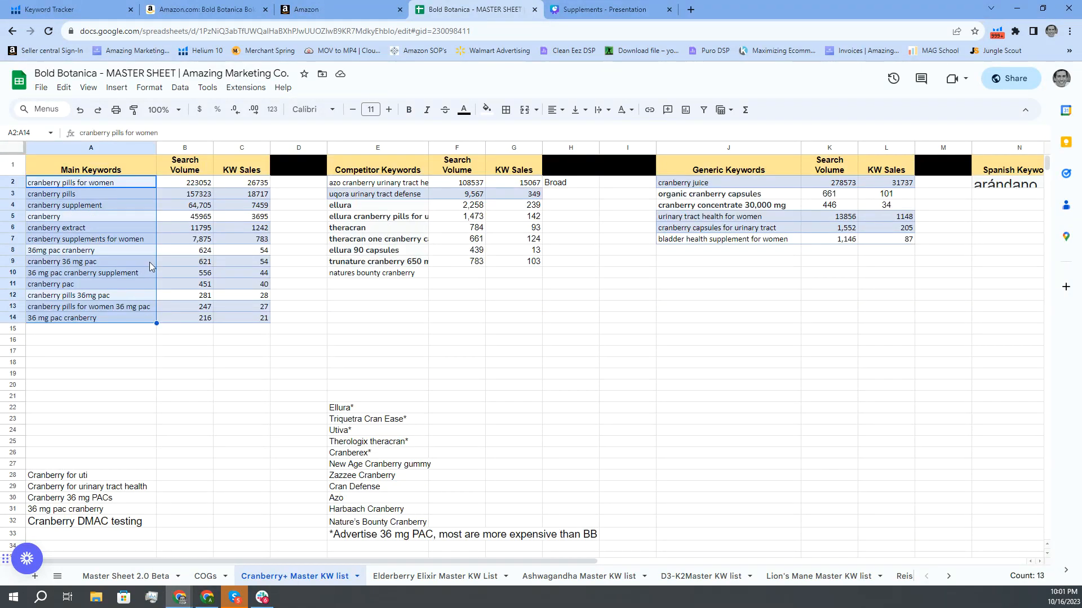
left_click_drag(113, 185, 193, 323)
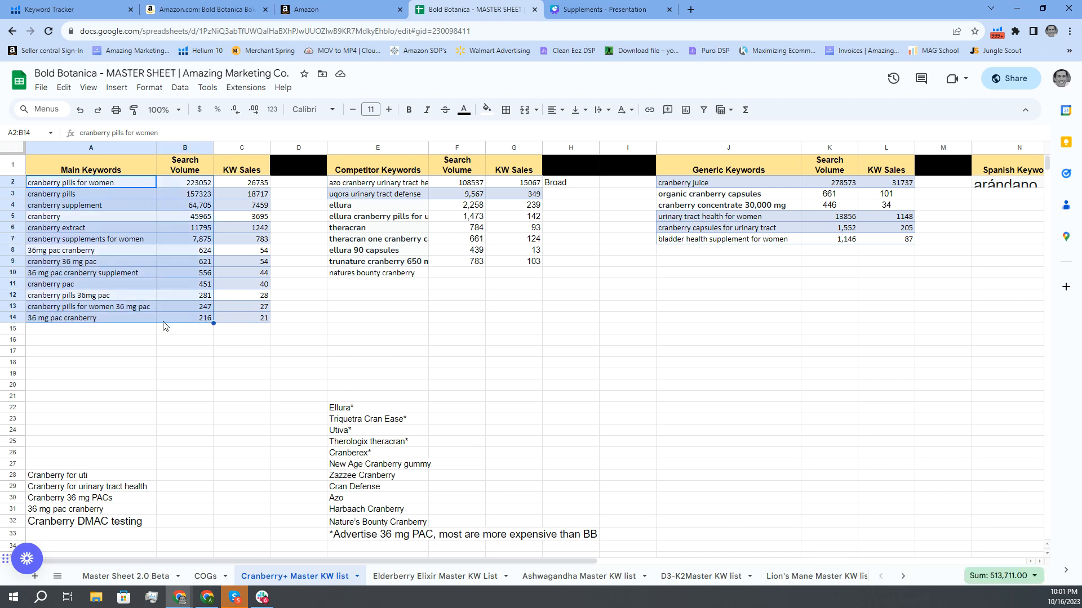
left_click(143, 339)
left_click(46, 319)
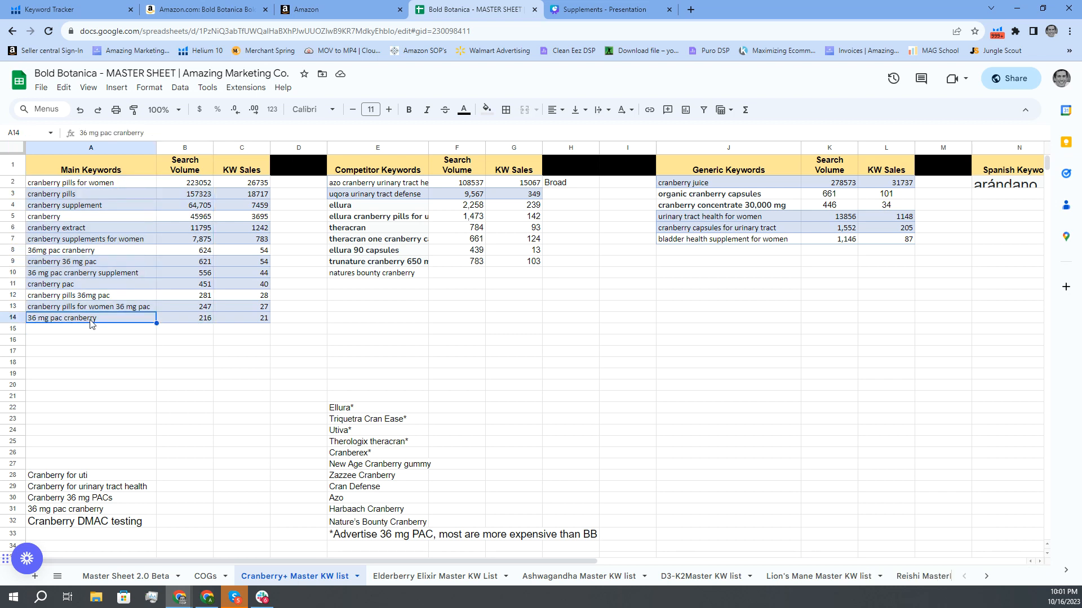
left_click(192, 340)
left_click(197, 318)
left_click(137, 321, "shift")
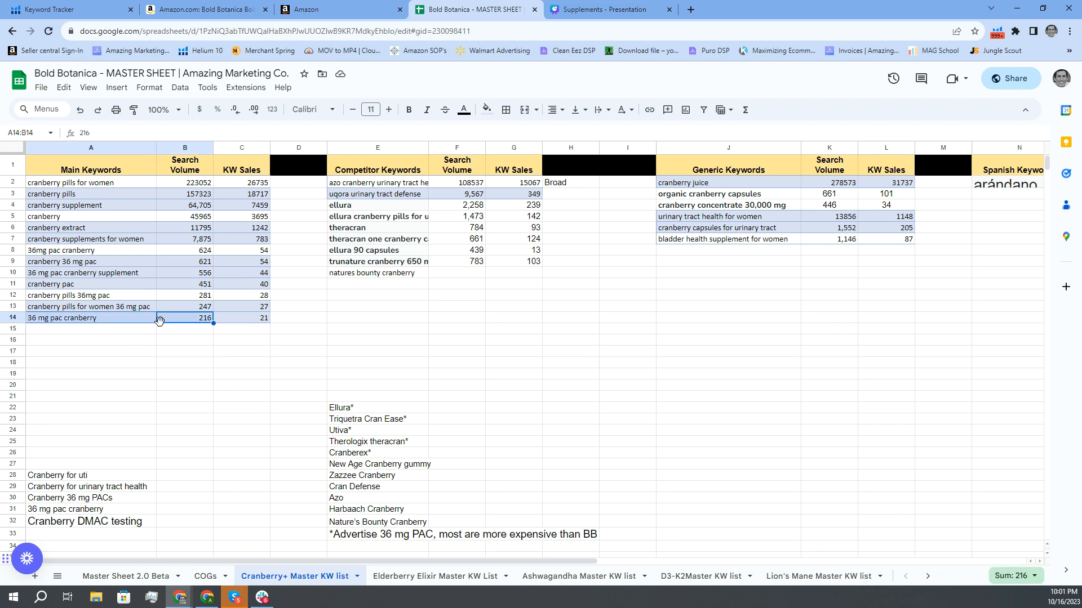
Step: Switch to the Helium 10 Keyword Tracker and examine the tracked keywords of the Bold Cranberry Plus product
left_click(74, 5)
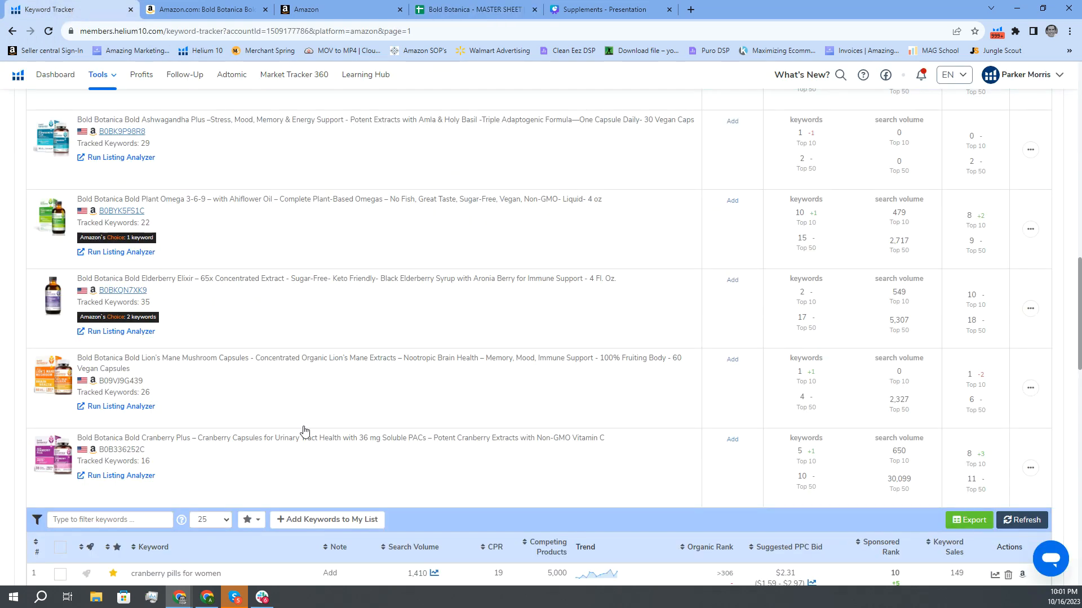
scroll(357, 389, "down", 5)
scroll(489, 304, "down", 2)
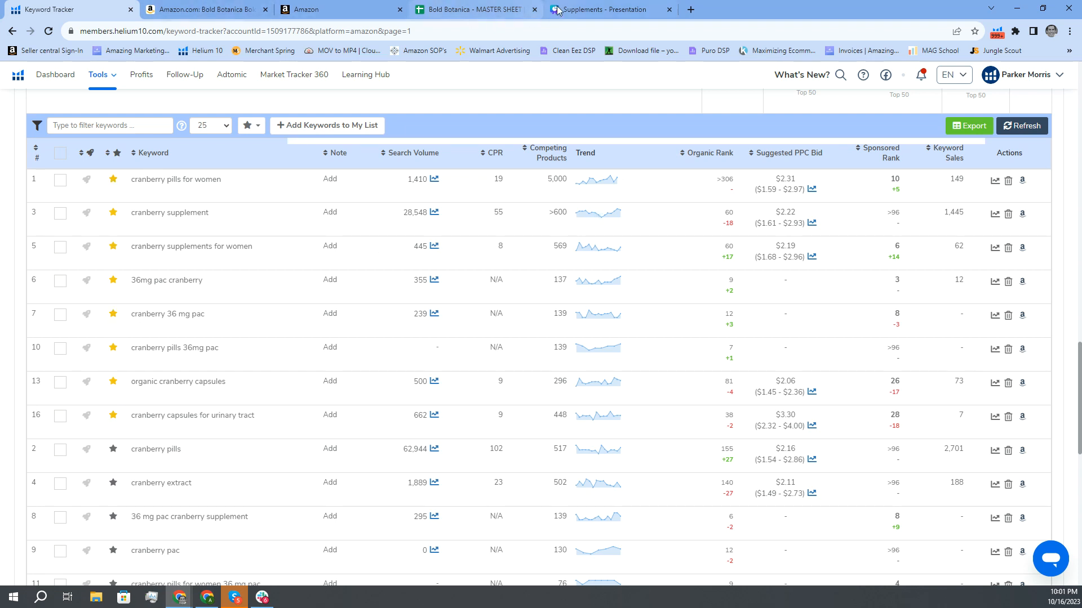
Step: In the Bold Botanica sheet, select main keywords A2:A13, competitor keywords E2:E9 and generic keywords J2:J7 together
left_click(478, 14)
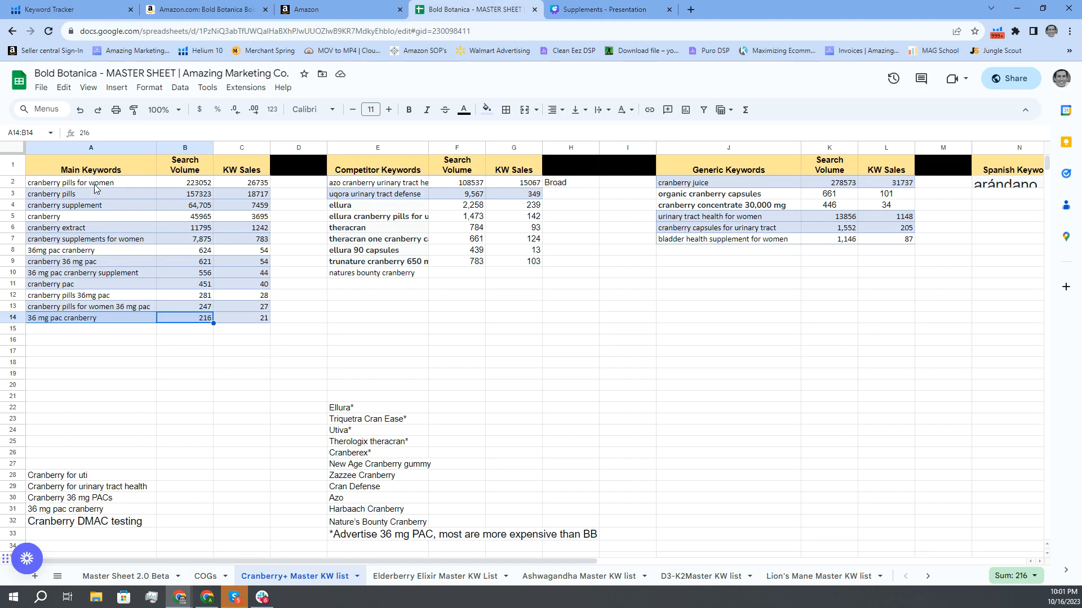
left_click_drag(119, 186, 116, 306)
left_click_drag(402, 187, 378, 269, "ctrl")
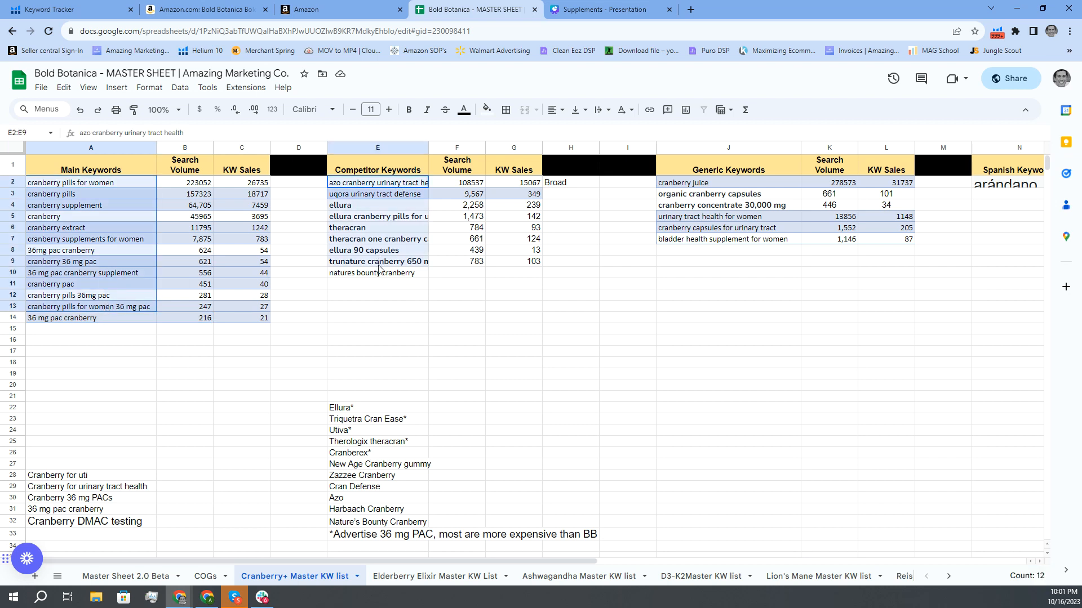
left_click_drag(709, 187, 715, 240, "ctrl")
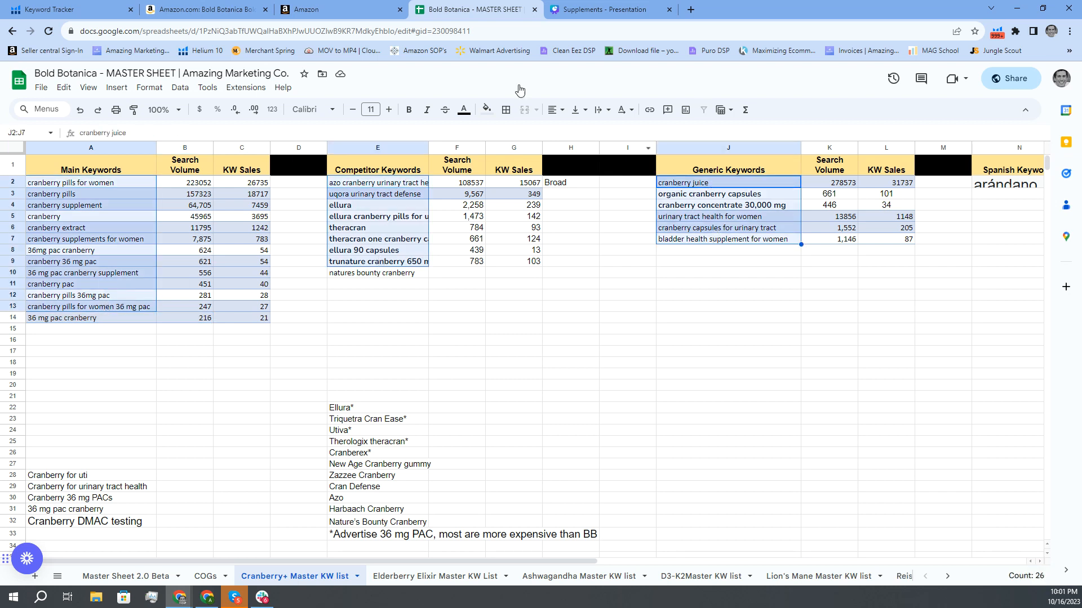
Step: Return to the Keyword Tracker and start adding a new product for keyword tracking
left_click(47, 10)
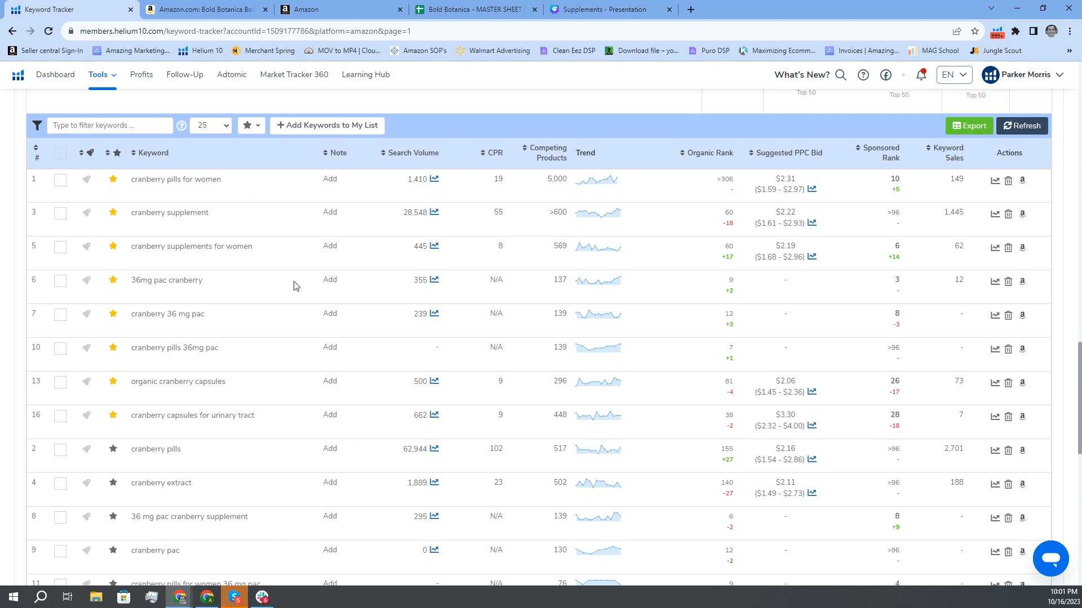
scroll(294, 285, "up", 4)
scroll(790, 349, "up", 3)
scroll(789, 353, "up", 10)
left_click(1016, 130)
left_click(415, 155)
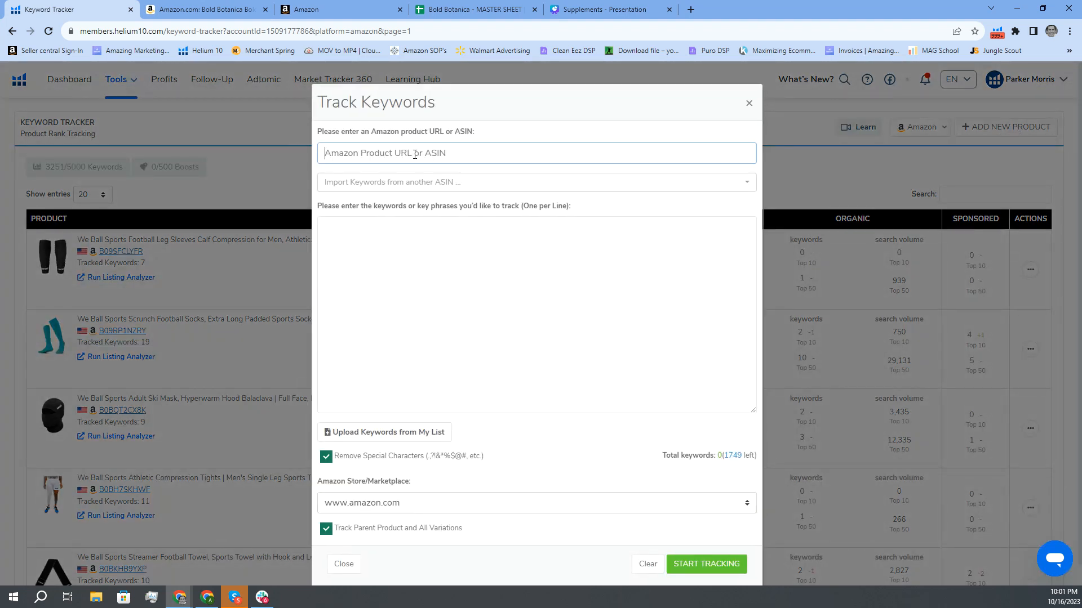
Step: Copy the Product #6 Cranberry Plus Amazon URL from Master Sheet 2.0 Beta into the new tracking entry's product URL
left_click(443, 5)
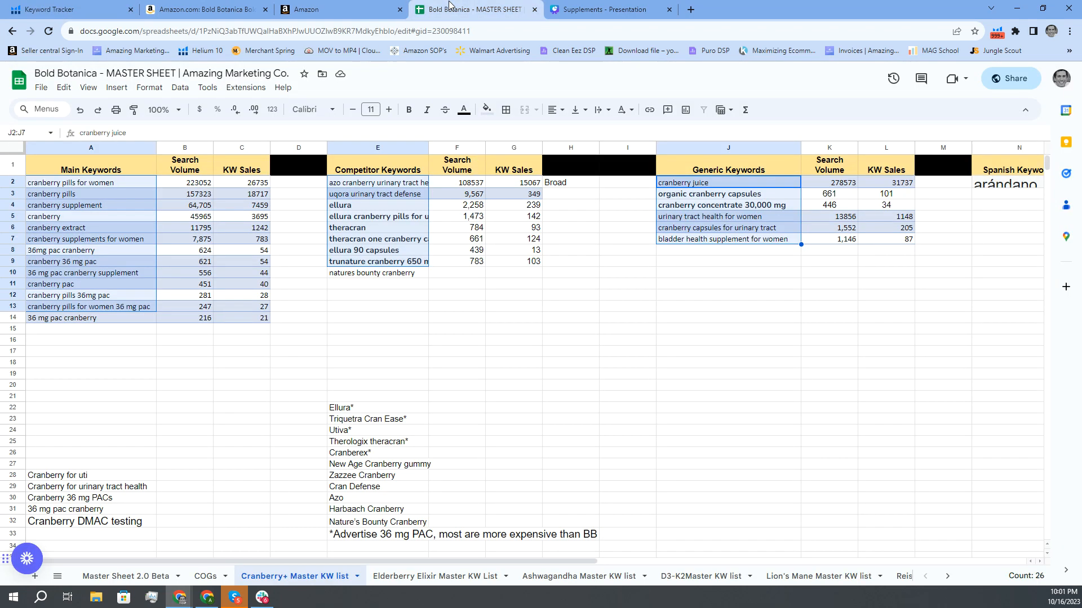
left_click(134, 577)
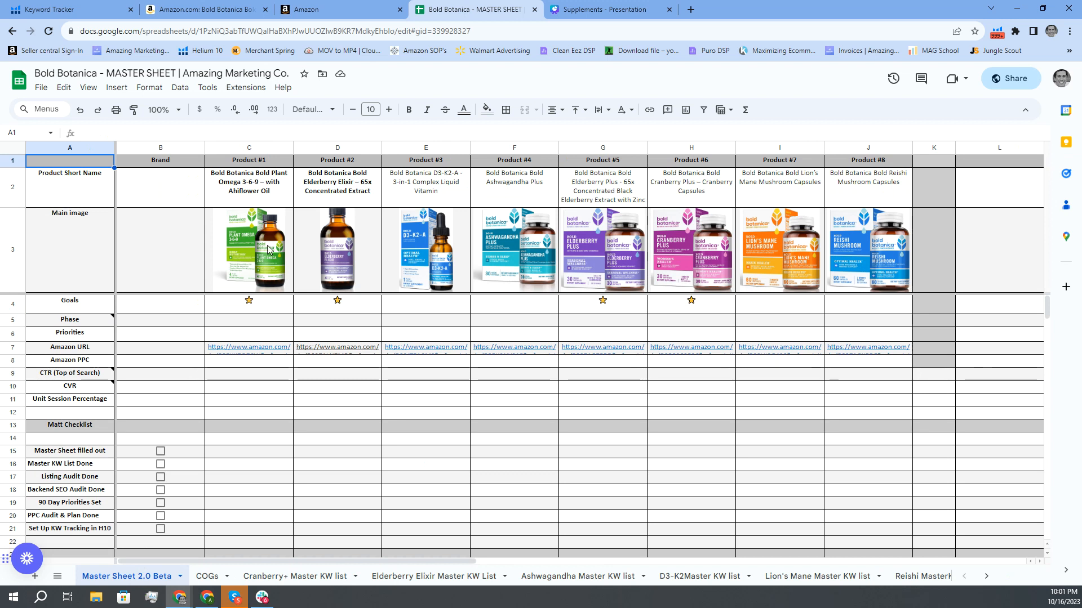
left_click(228, 348)
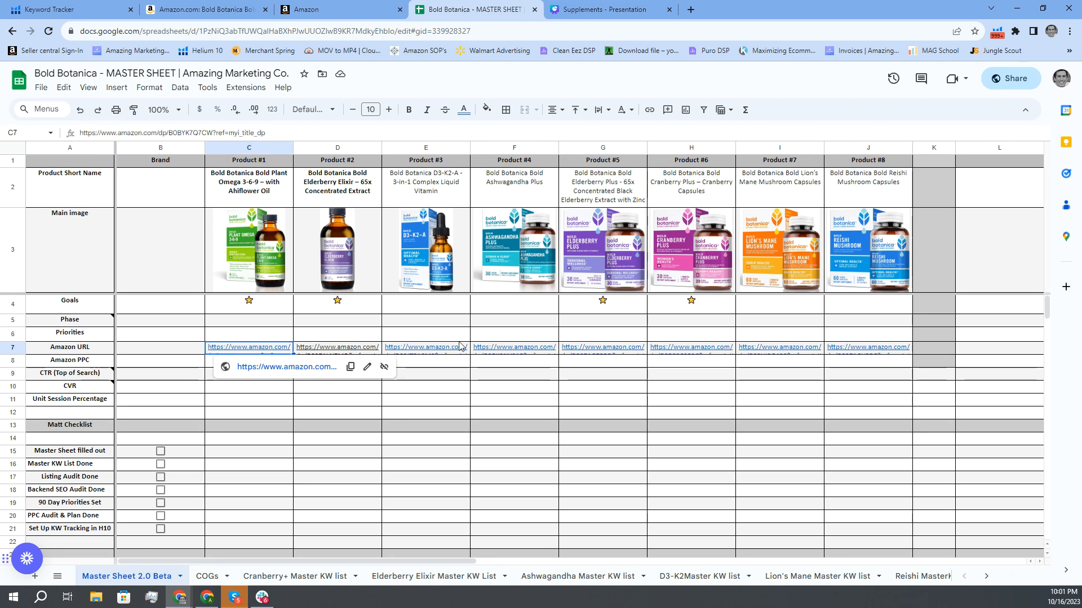
left_click(730, 350)
key("ctrl+c")
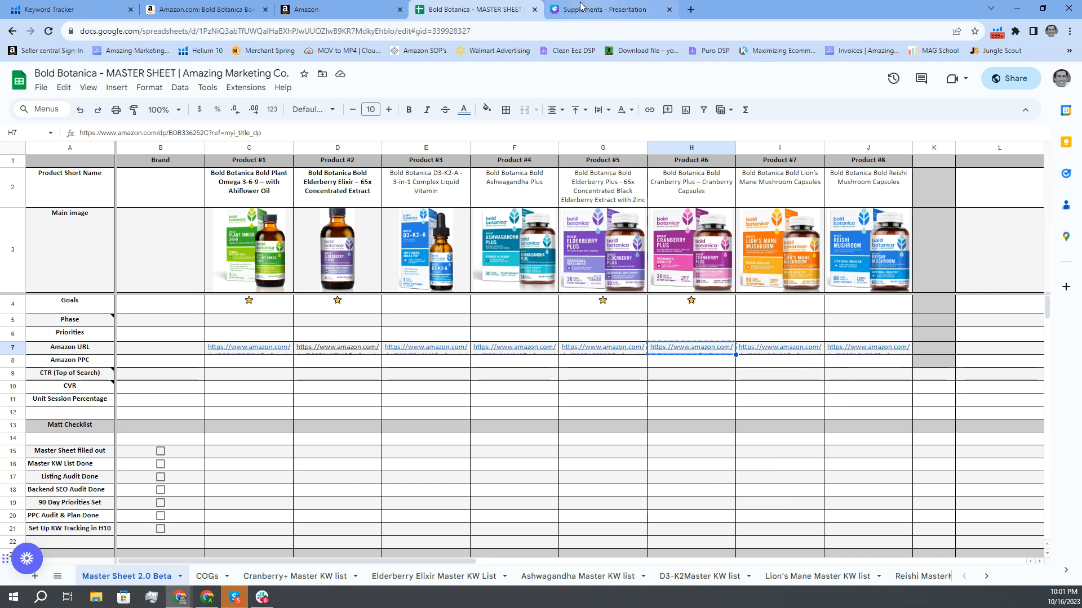
left_click(73, 10)
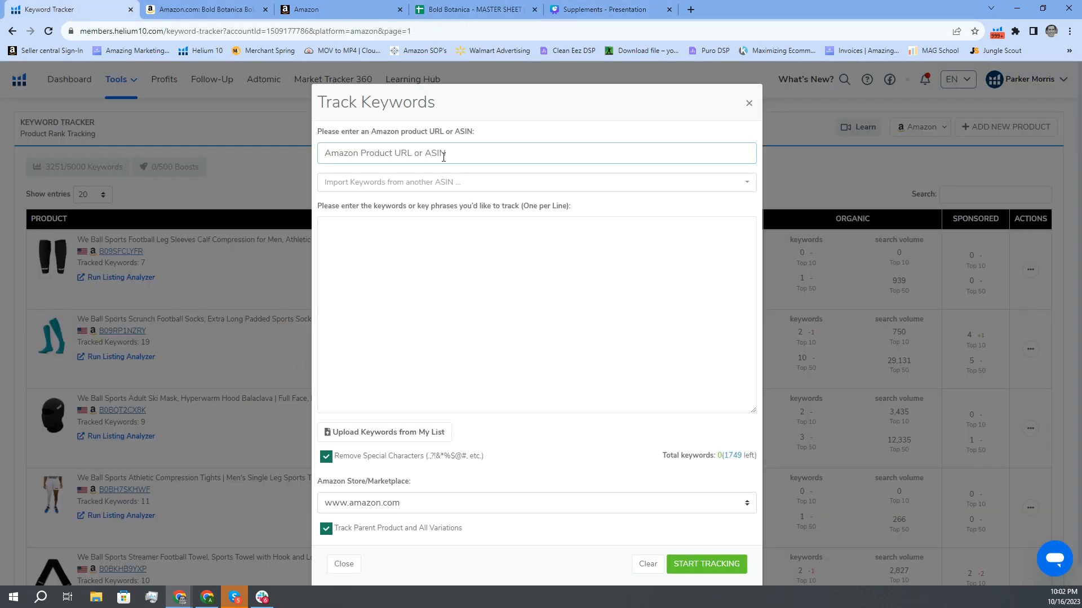
key("ctrl+v")
Step: Try to copy the combined main, competitor and generic selection from the Cranberry+ Master KW list into the keywords to track
left_click(436, 292)
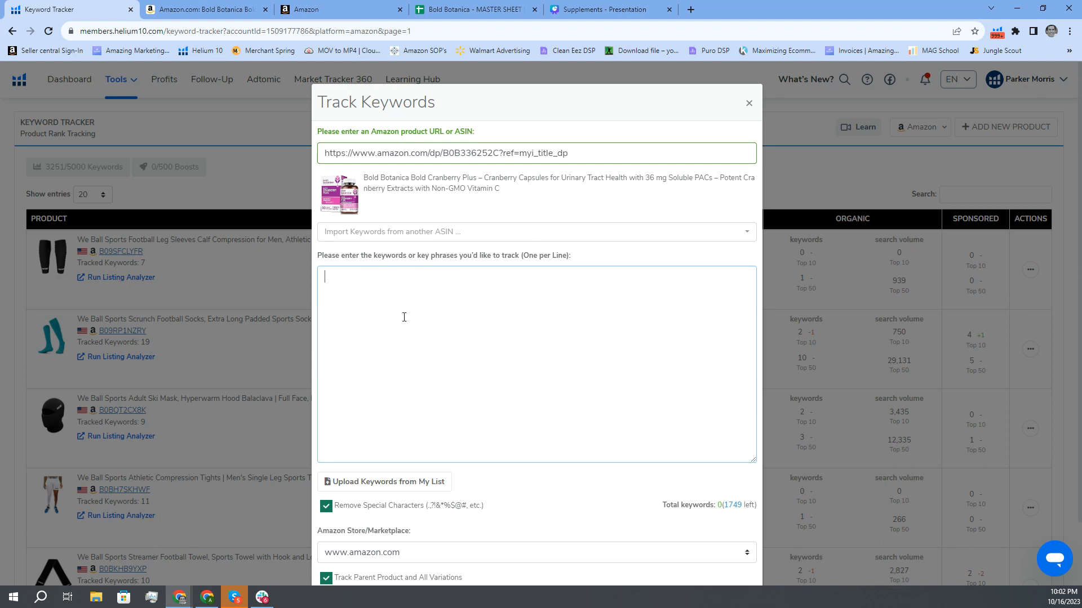
left_click(481, 12)
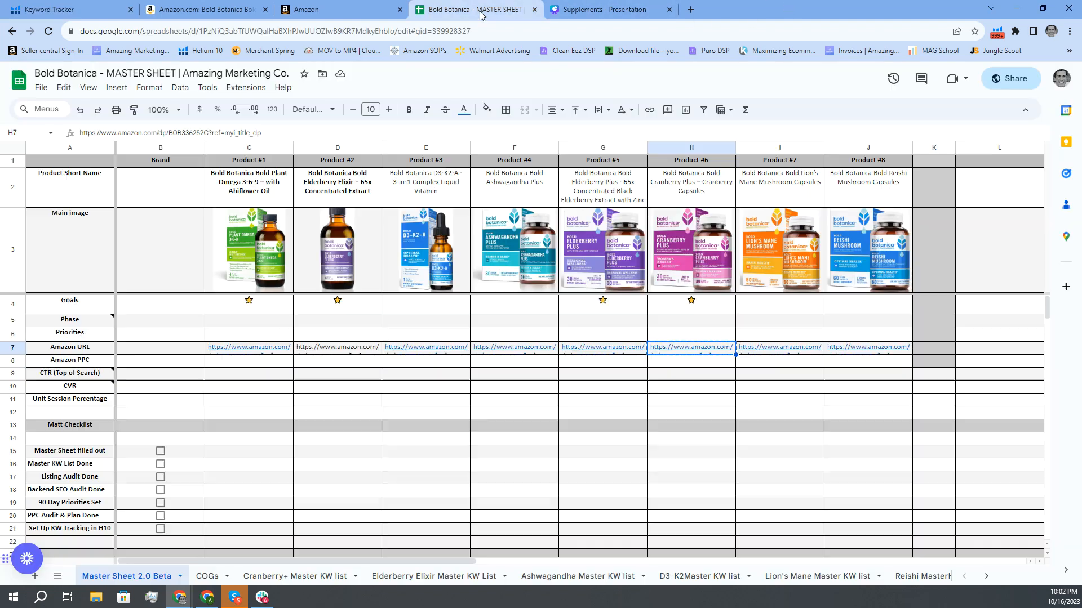
scroll(386, 459, "down", 2)
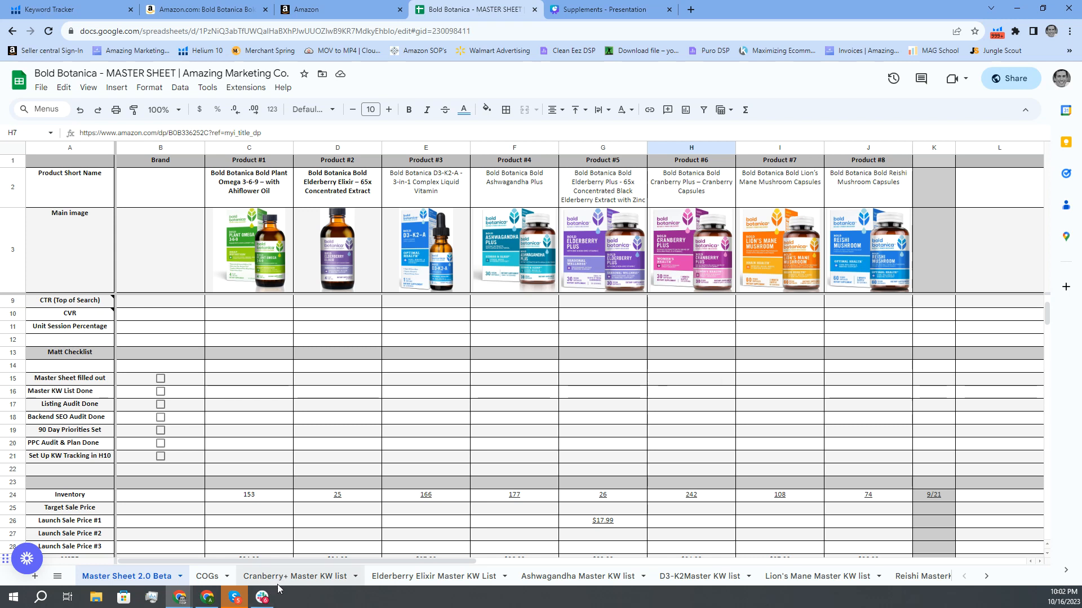
left_click(277, 583)
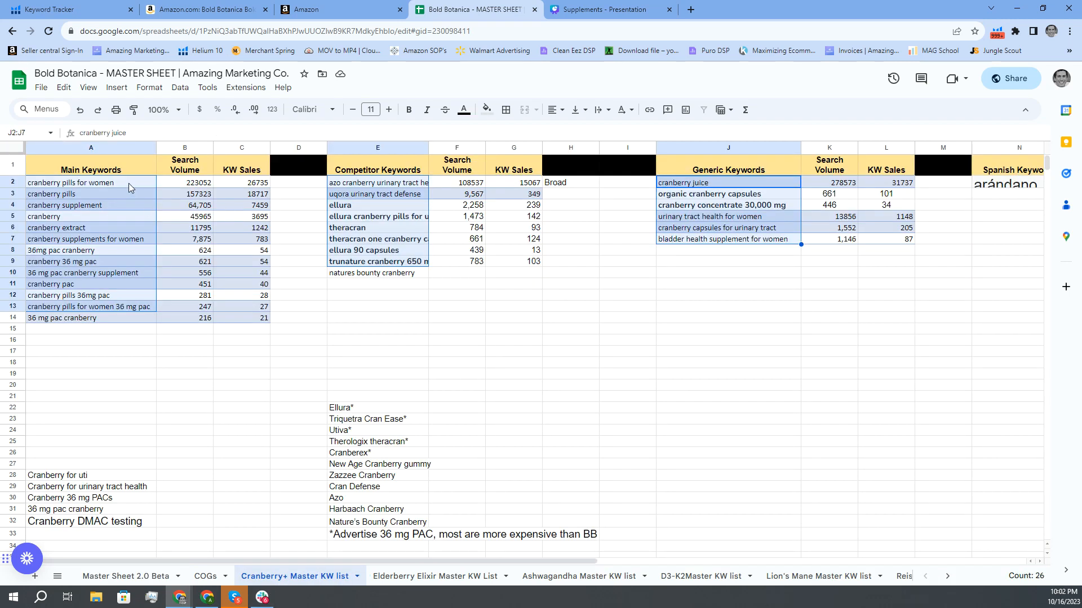
key("ctrl+c")
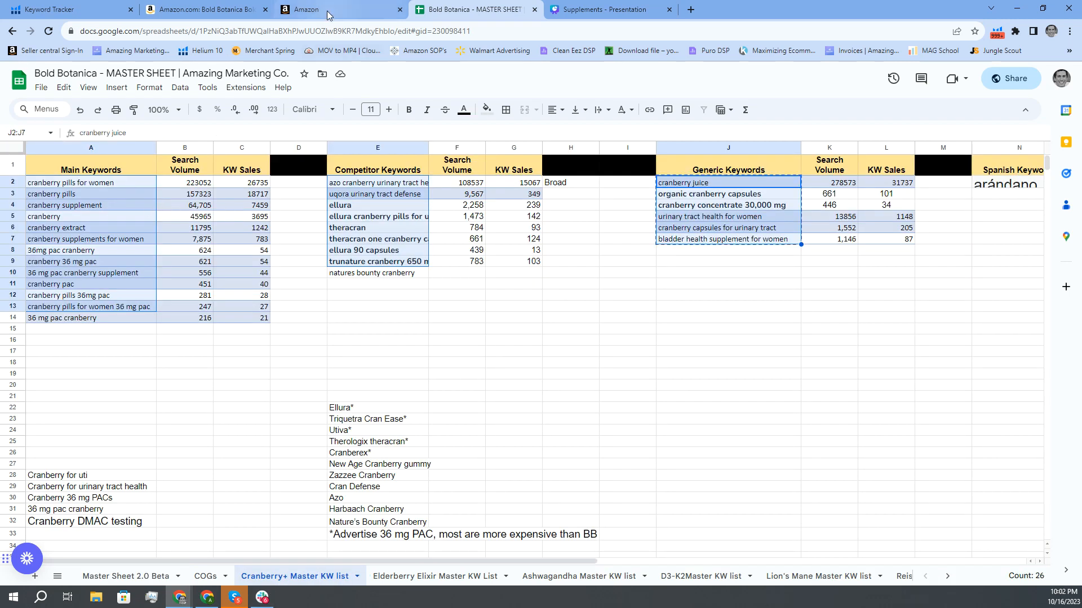
left_click(62, 10)
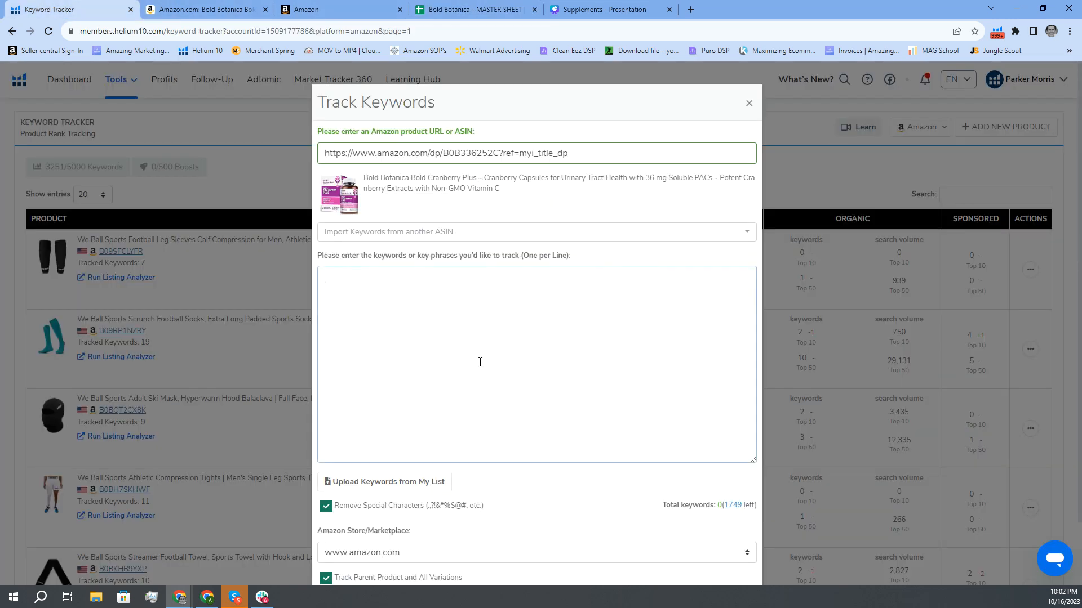
key("ctrl+v")
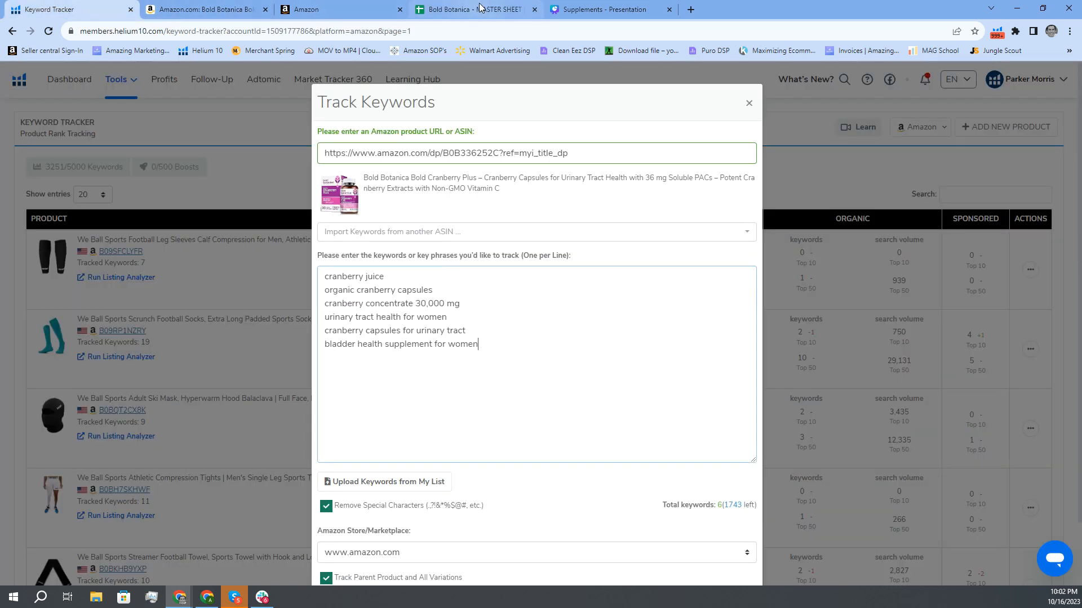
Step: Copy the main keywords A2:A14 from the Cranberry+ list and append them to the keywords to track
left_click(475, 10)
left_click_drag(118, 182, 104, 322)
key("ctrl+c")
left_click(82, 9)
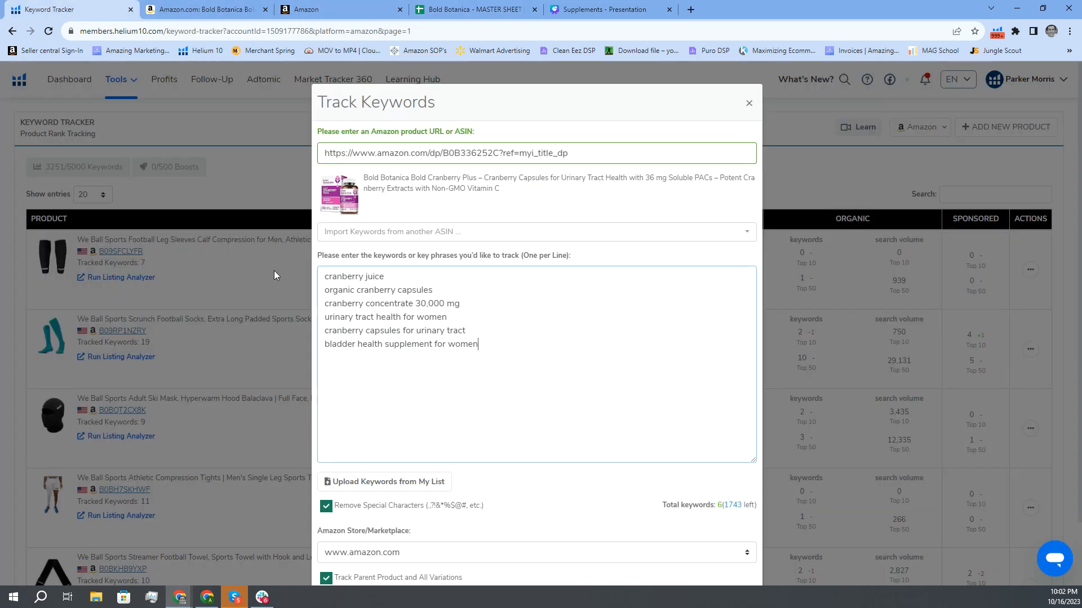
key("ctrl+v")
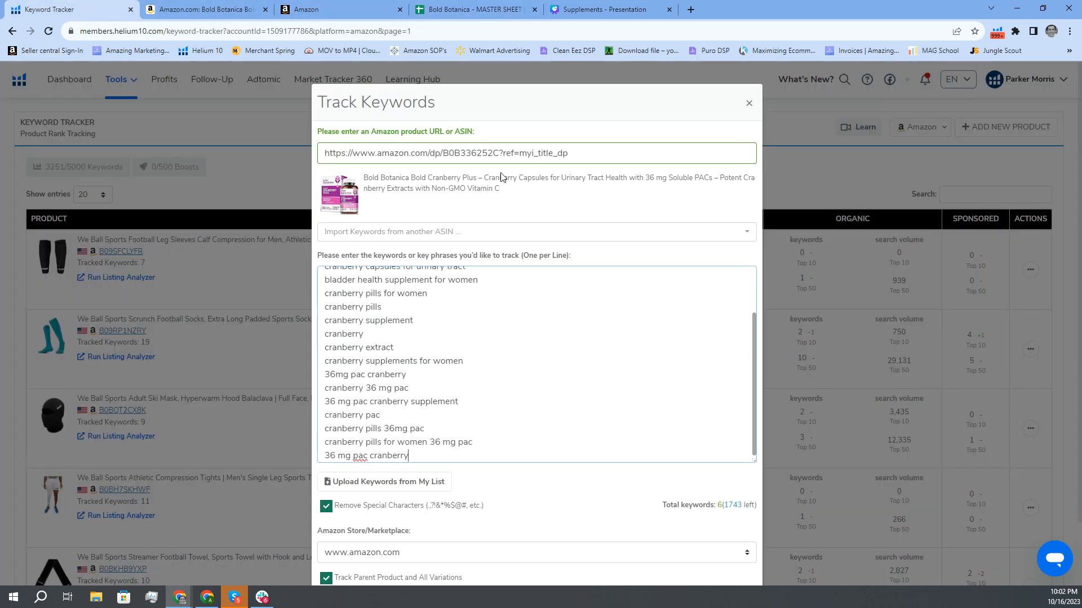
Step: Copy the competitor keywords E2:E10 from the Cranberry+ list and append them on a new line of the tracking entry
left_click(474, 10)
left_click_drag(373, 188, 373, 276)
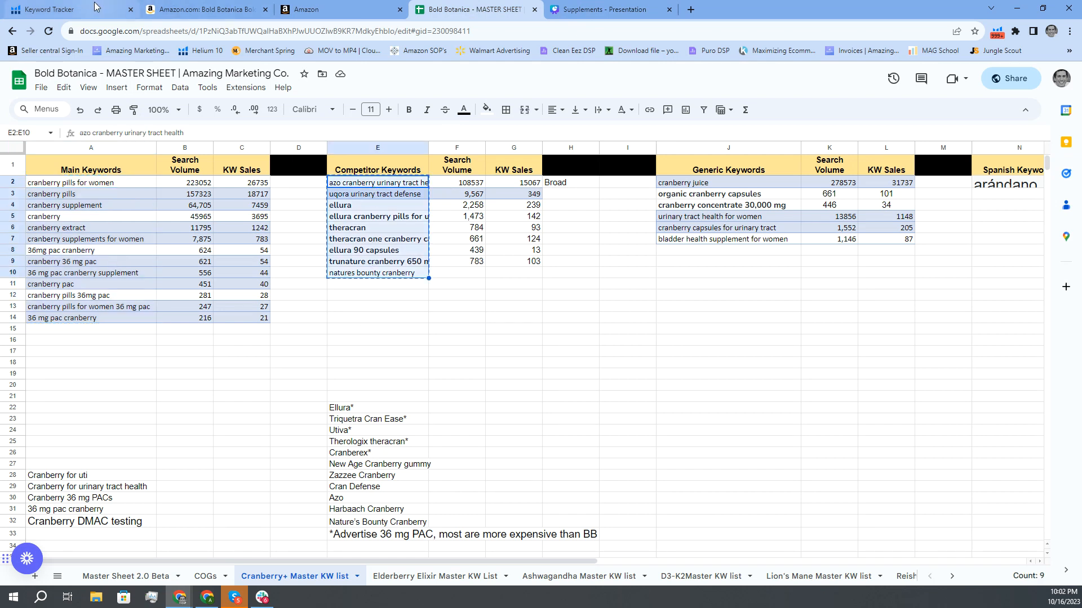
left_click(83, 9)
key("Return")
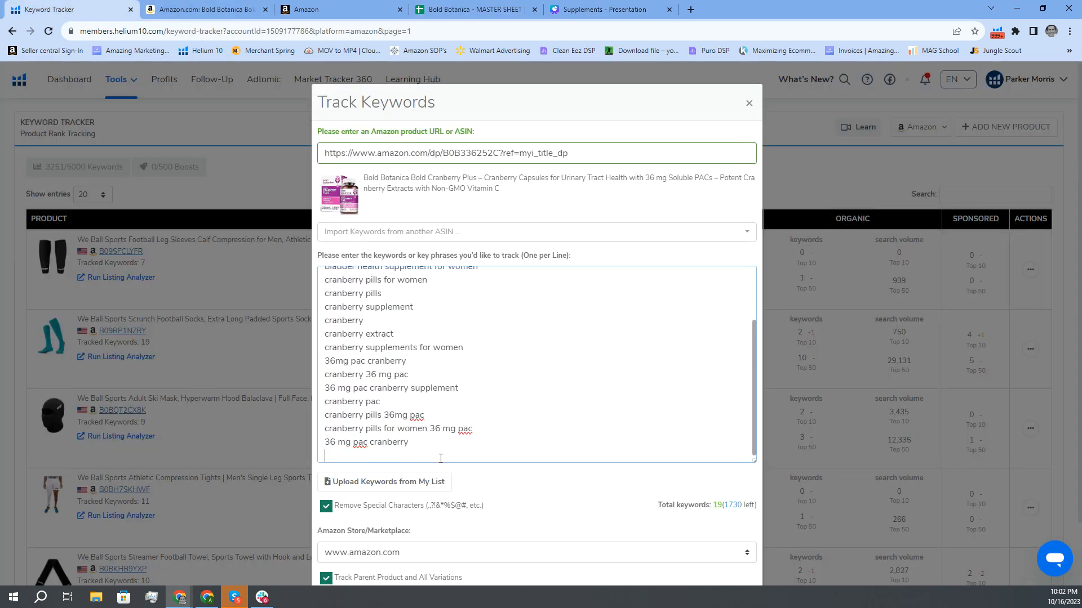
key("ctrl+v")
Step: Copy the generic keywords J2:J7 from the Cranberry+ list and append them on a new line below the competitor keywords
left_click(462, 8)
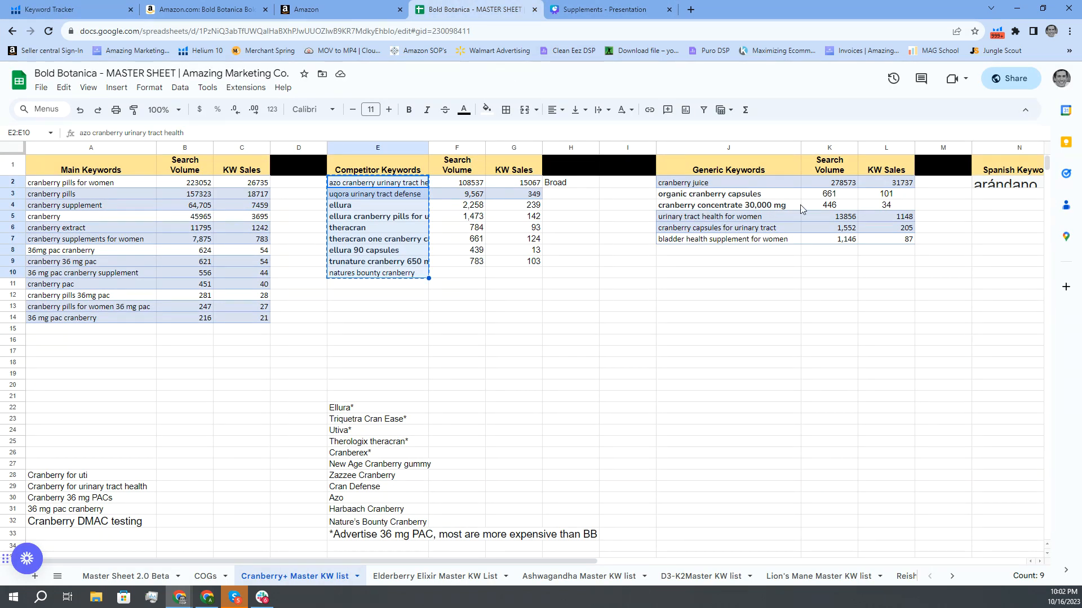
left_click_drag(738, 183, 727, 242)
key("ctrl+c")
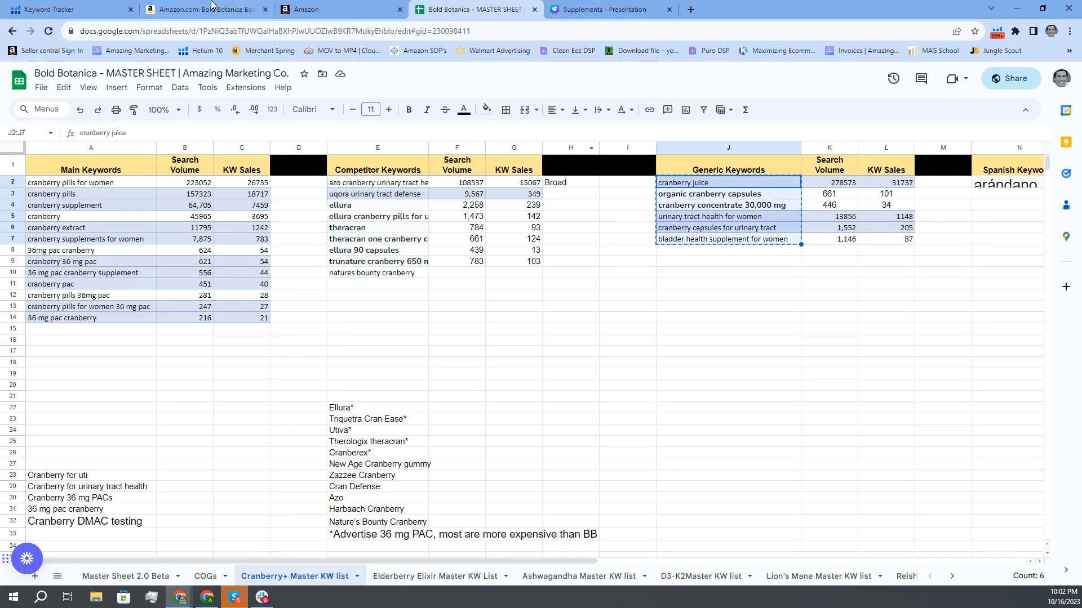
left_click(83, 11)
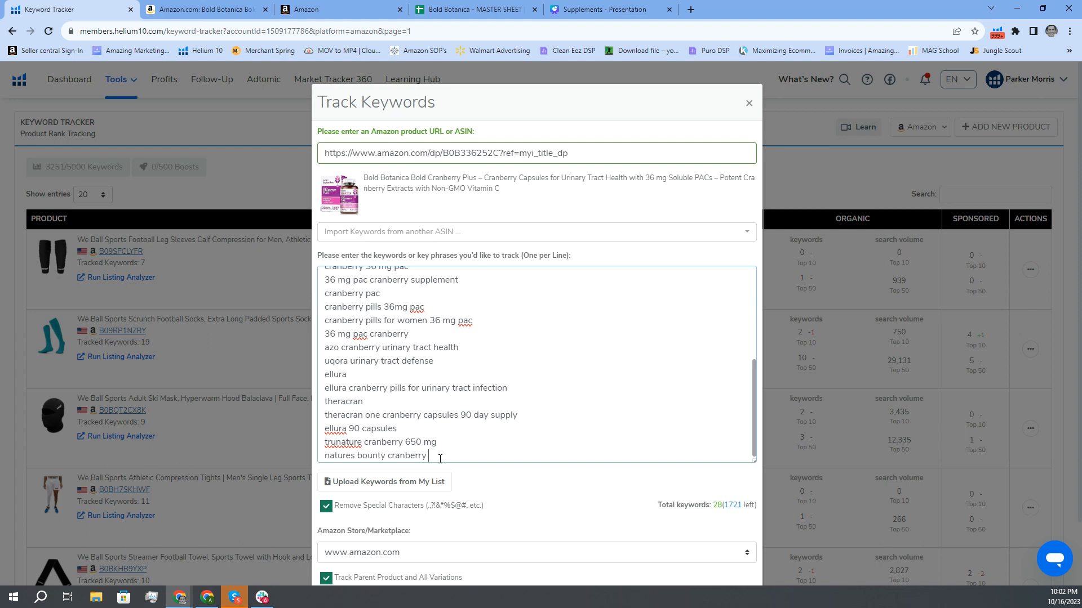
key("Return")
key("ctrl+v")
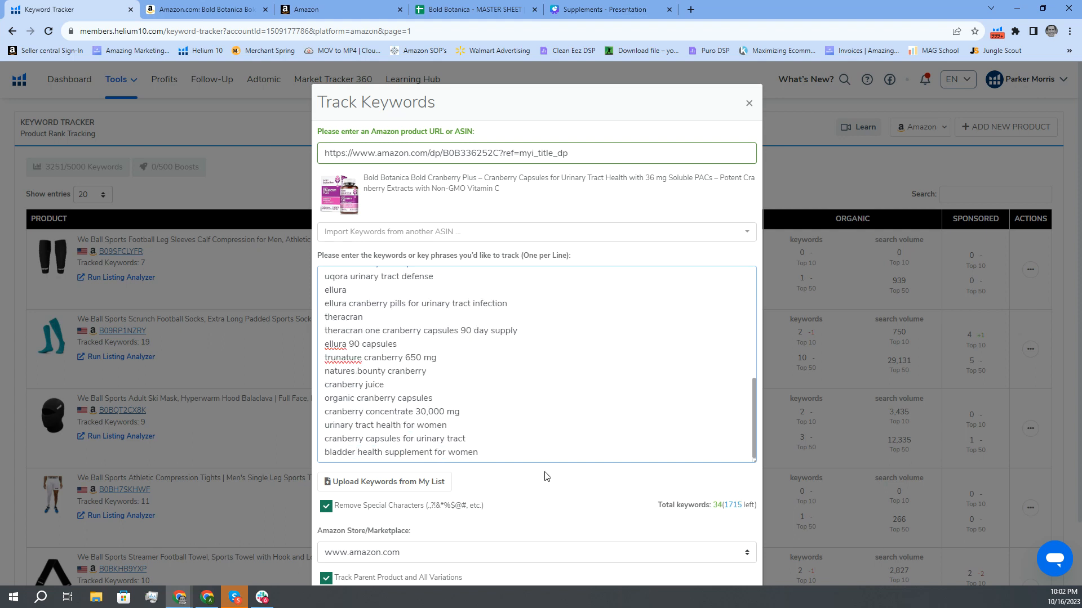
Step: Clear all entries from the Track Keywords form and close it without starting tracking
scroll(517, 498, "down", 1)
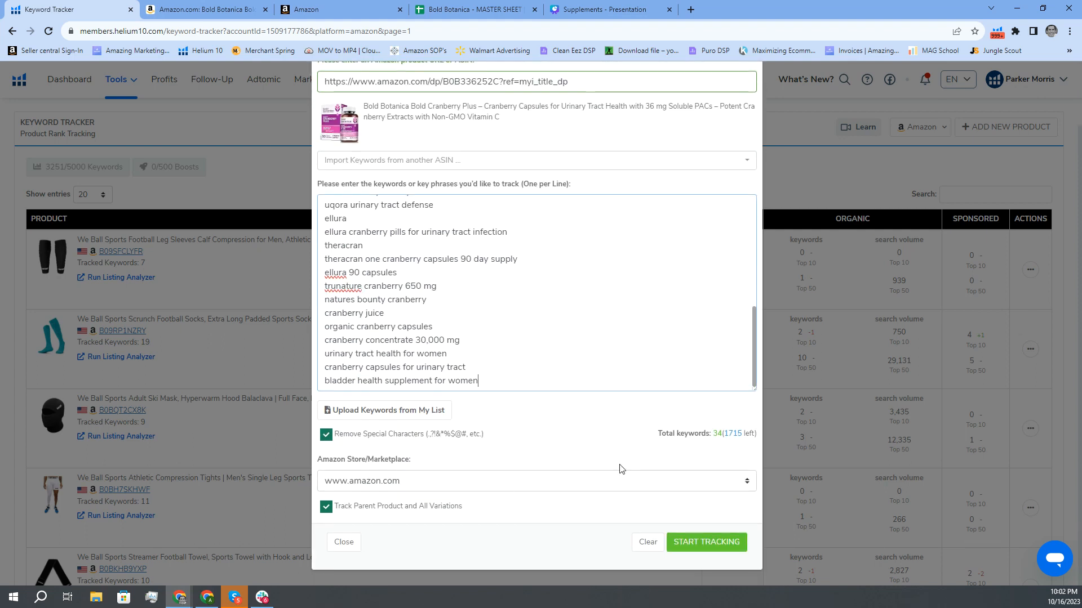
left_click(648, 542)
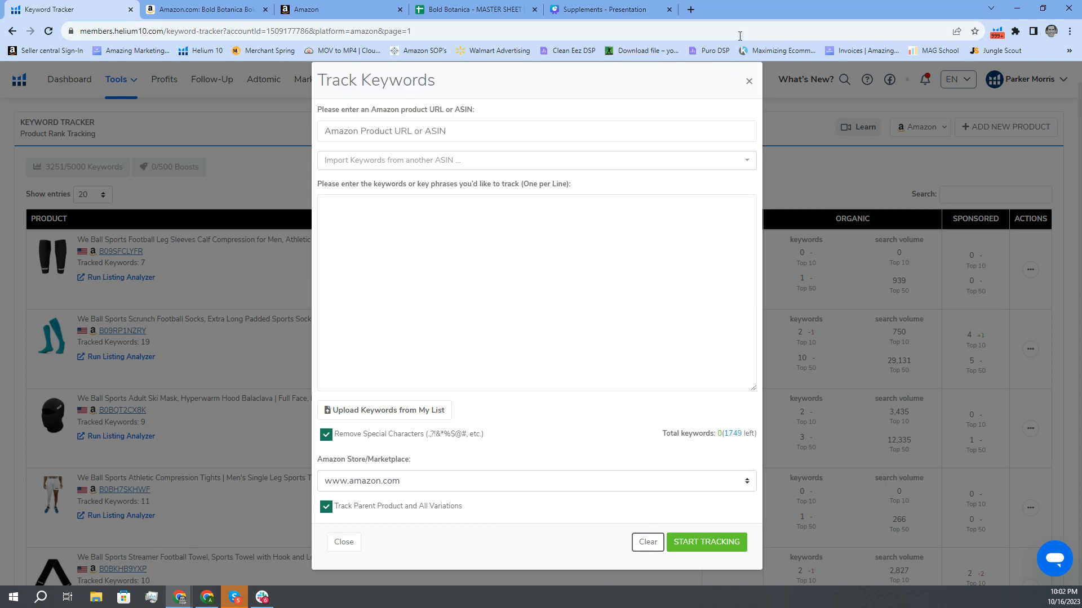
left_click(749, 84)
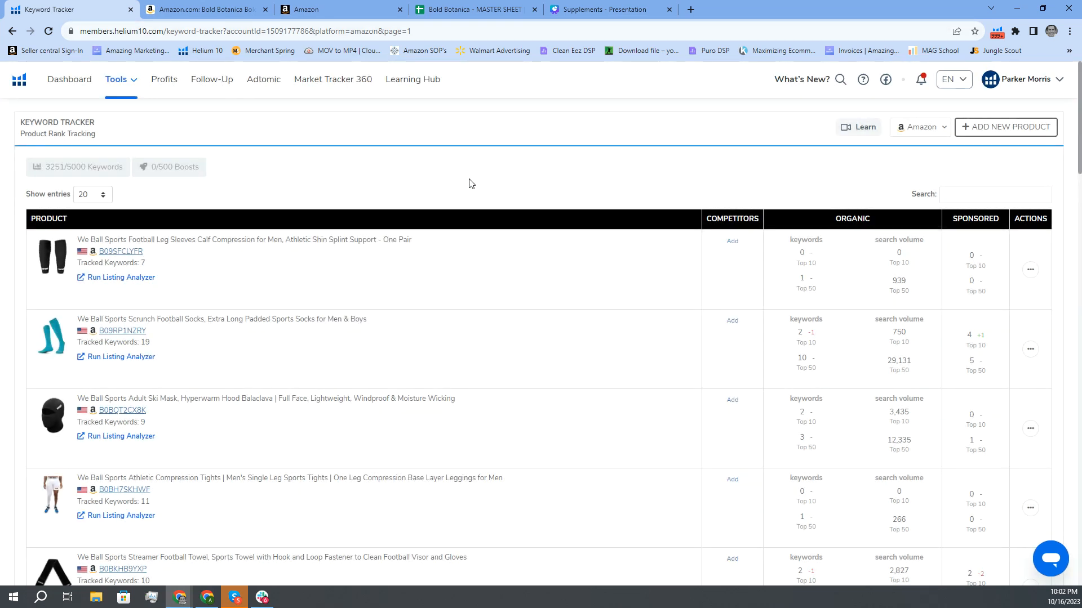
scroll(471, 183, "down", 20)
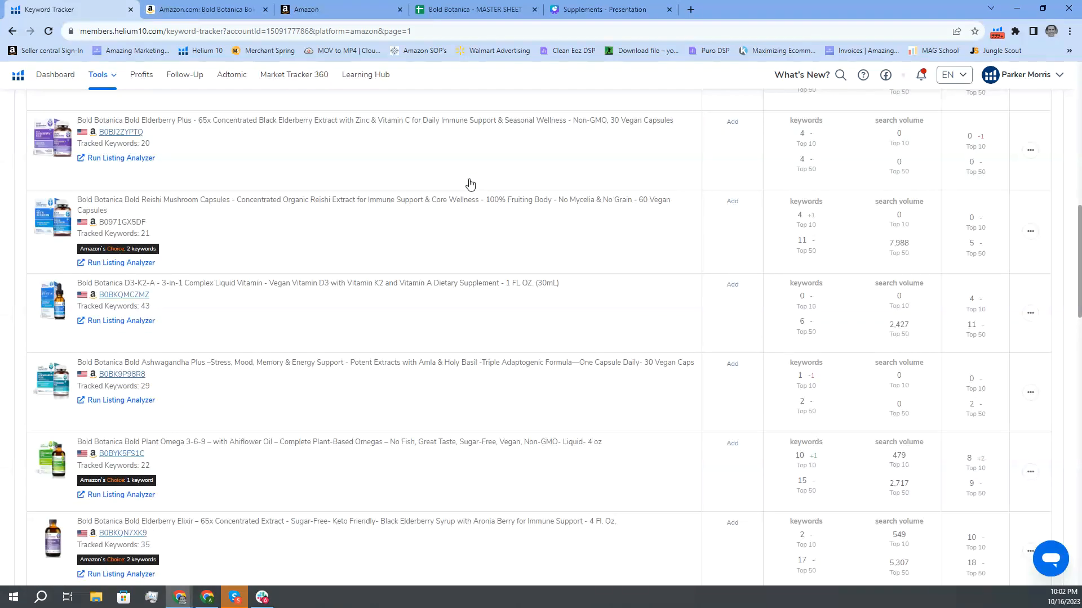
Step: Check the star label options for the keyword "cranberry pills for women" in Bold Cranberry Plus's tracked keywords without changing its label
scroll(470, 184, "down", 5)
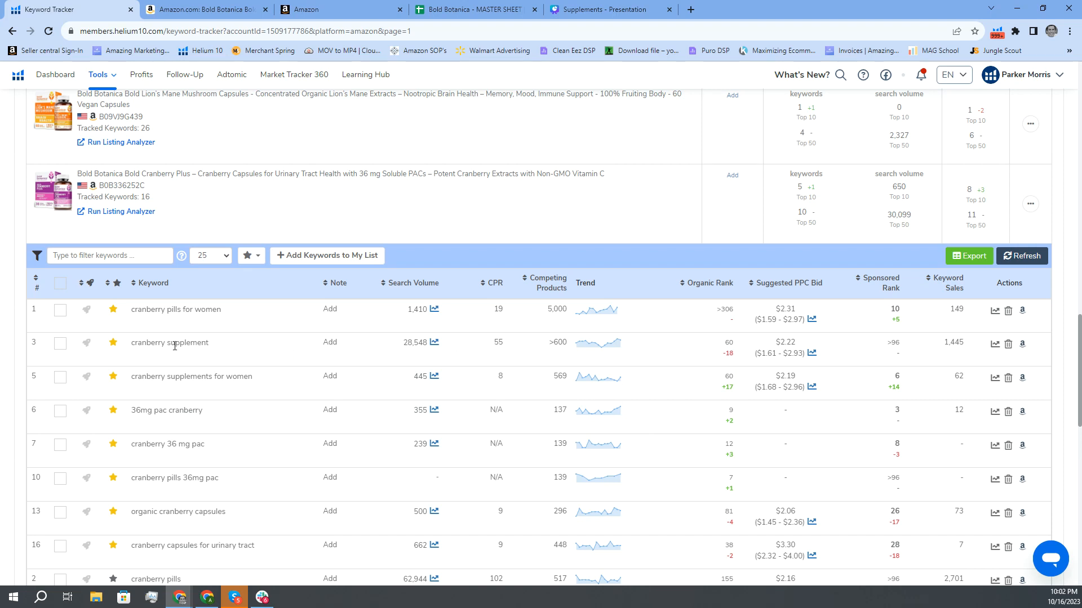
scroll(126, 320, "down", 2)
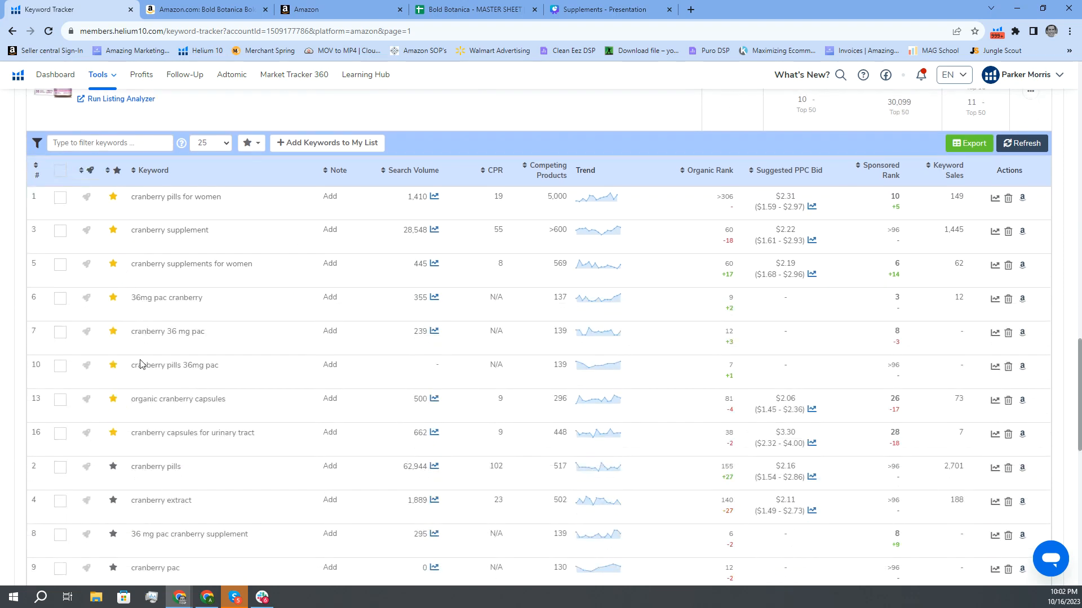
left_click(113, 199)
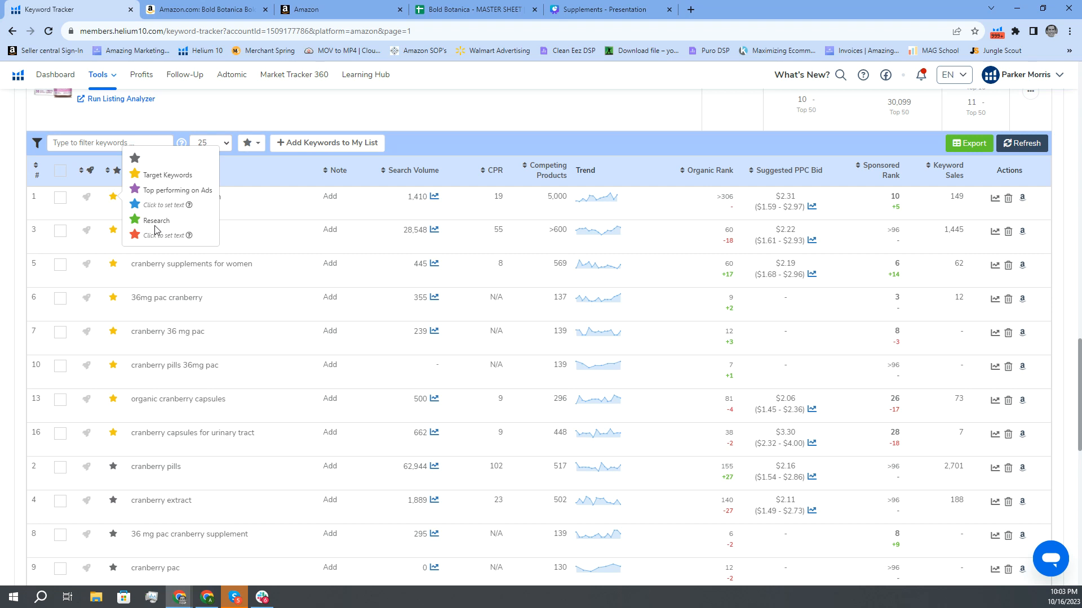
mouse_move(171, 221)
left_mouse_down()
mouse_move(142, 220)
mouse_move(181, 227)
left_mouse_up()
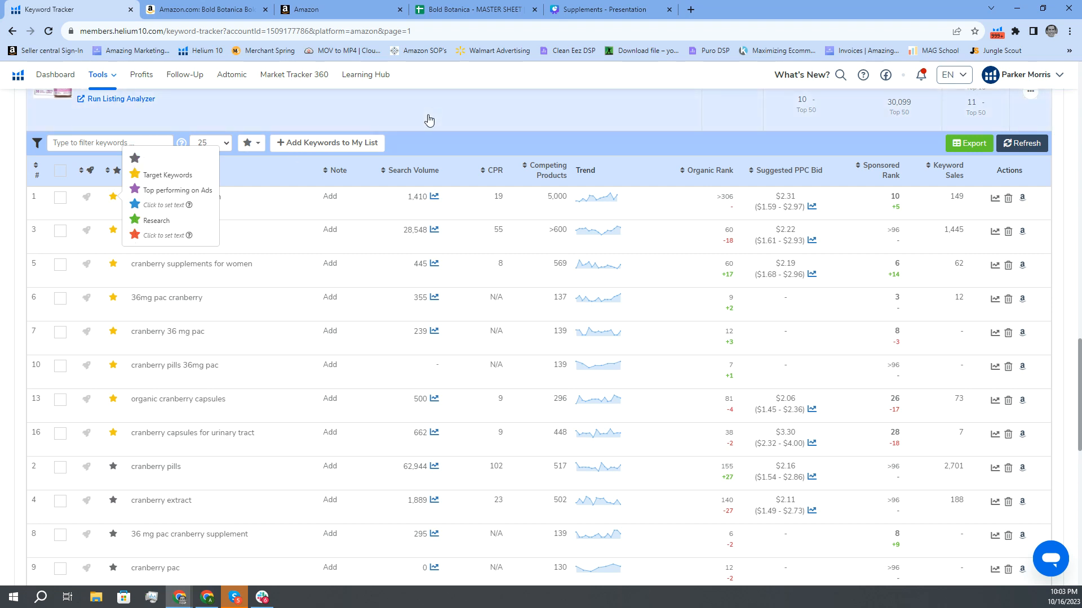
left_click(442, 145)
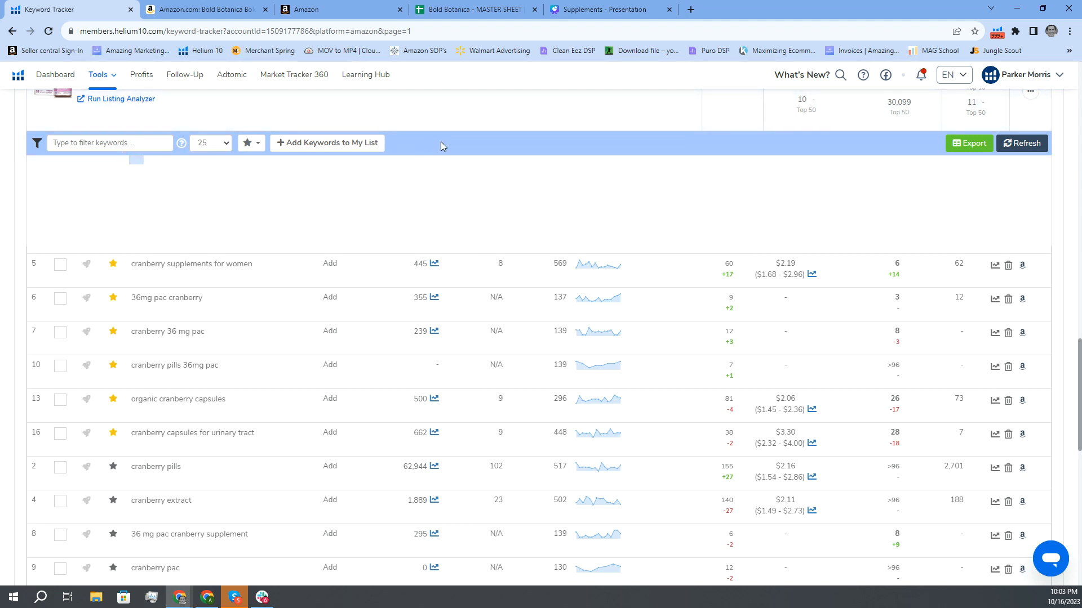
Step: Review the yellow-starred Bold Cranberry Plus keywords, examining their trend graphs and the 36 mg PAC and organic cranberry capsule terms
scroll(345, 312, "up", 5)
scroll(341, 316, "down", 6)
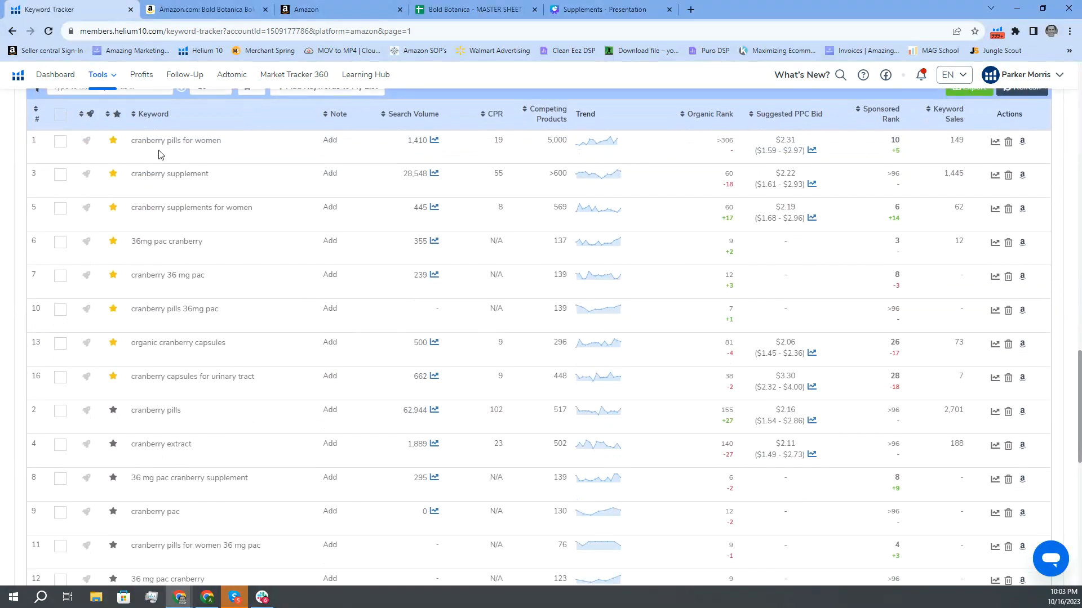
mouse_move(575, 147)
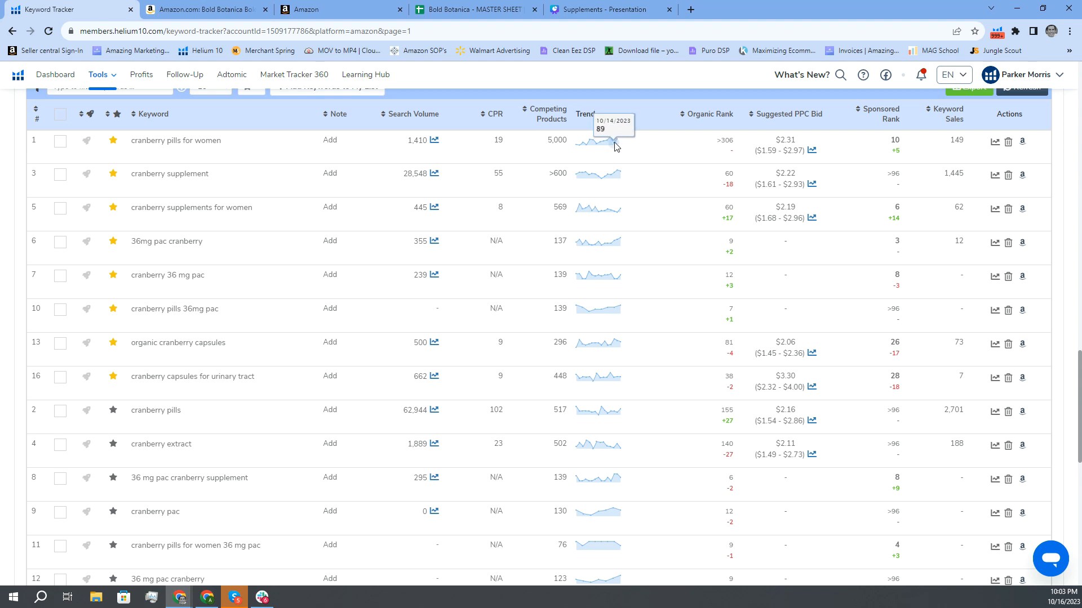
mouse_move(615, 146)
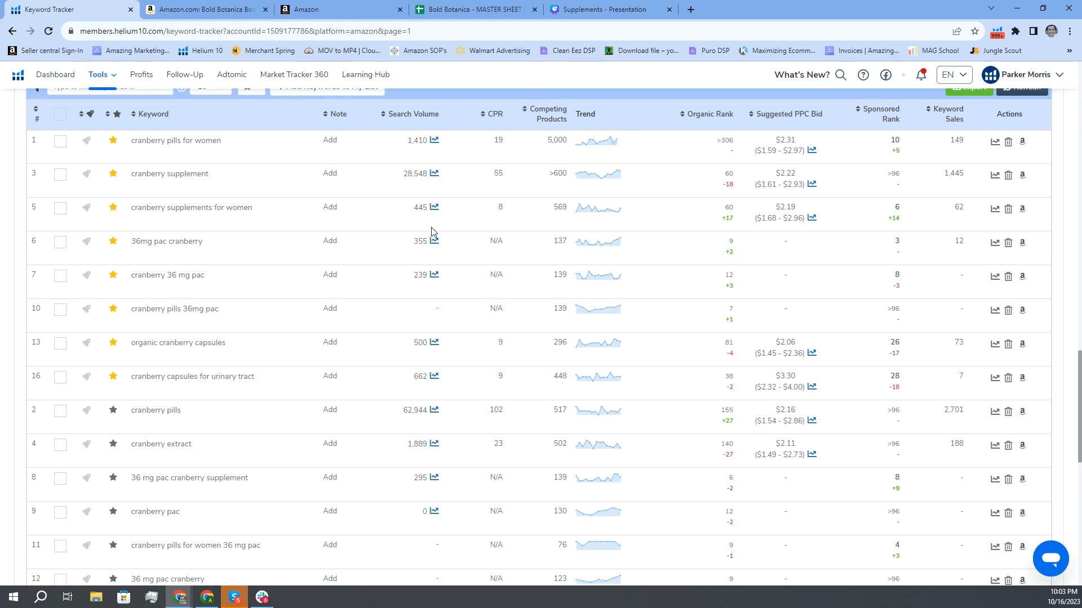
mouse_move(601, 179)
mouse_move(579, 207)
mouse_move(617, 246)
left_click_drag(129, 244, 213, 242)
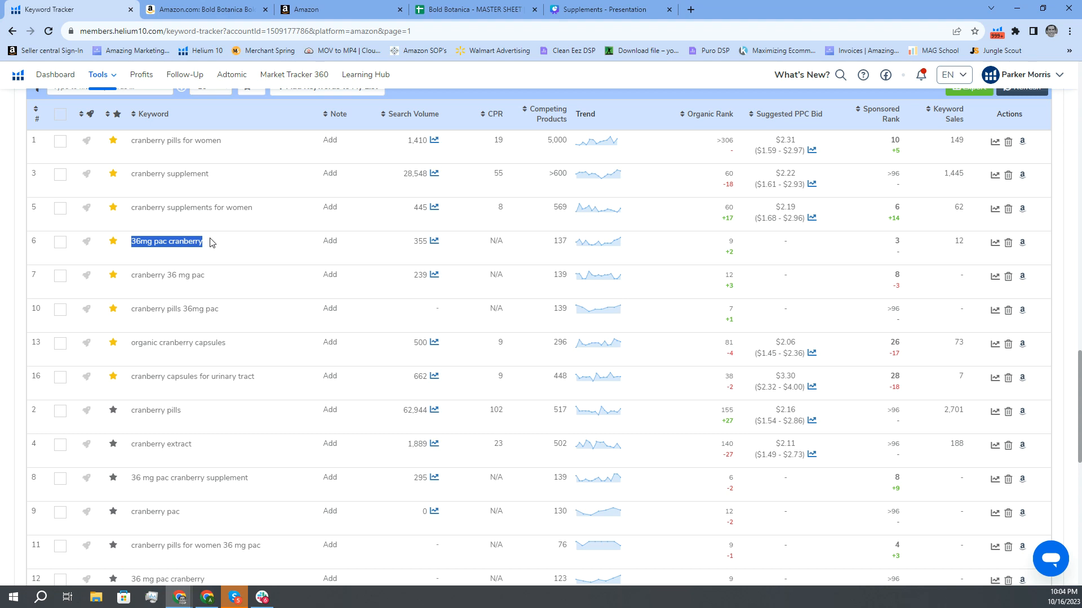
left_click_drag(131, 281, 210, 280)
left_click_drag(131, 313, 241, 317)
left_click_drag(131, 343, 219, 343)
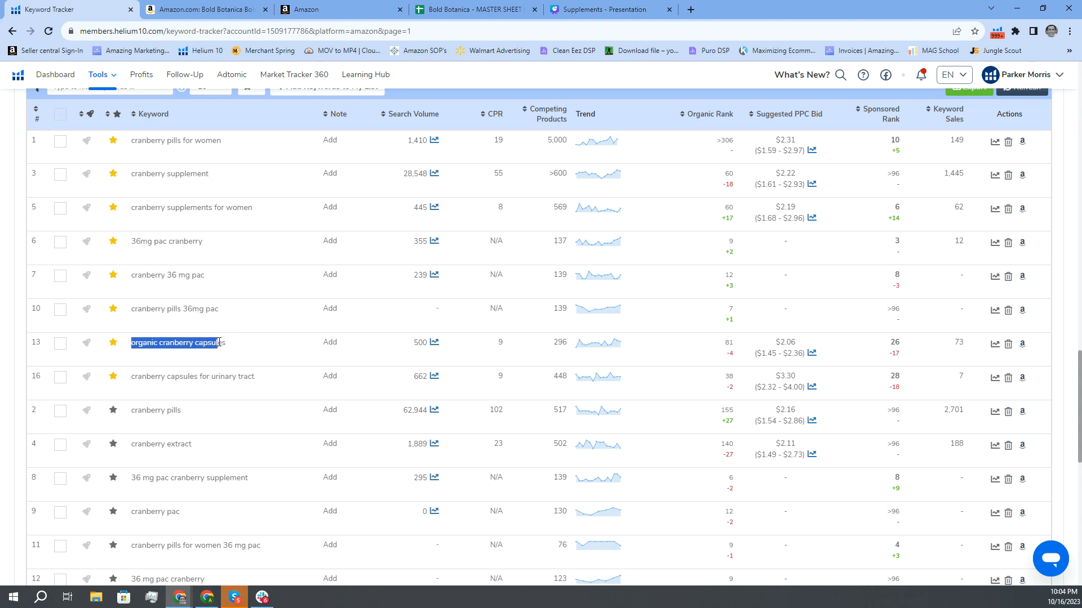
Step: Examine the search volume of "cranberry pills" and look over the rest of the tracked cranberry keywords
left_click_drag(131, 413, 426, 416)
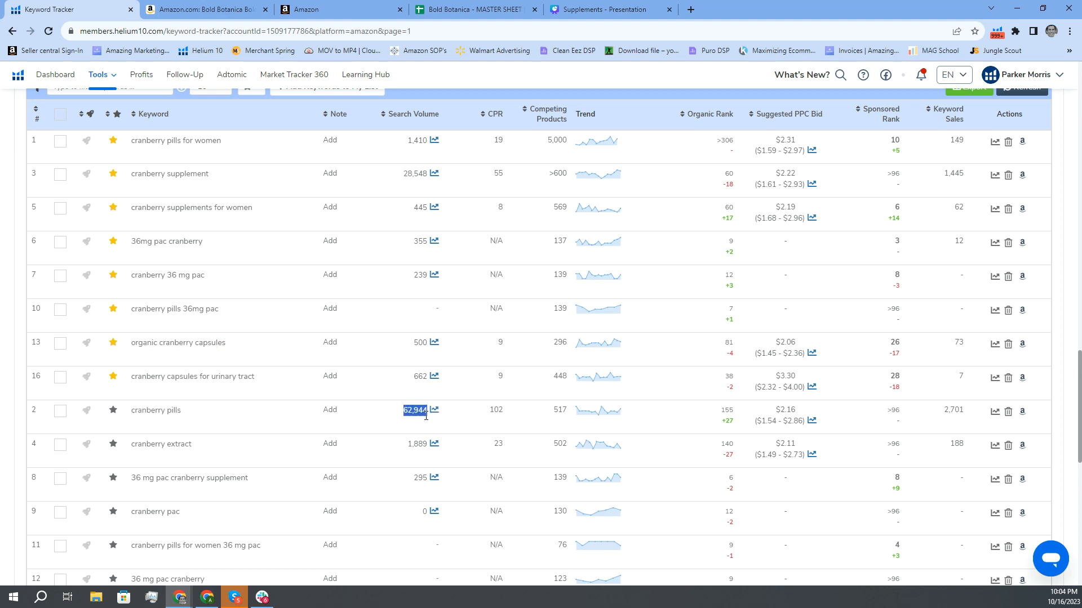
scroll(379, 422, "up", 1)
left_click(395, 418)
left_click_drag(393, 415, 425, 413)
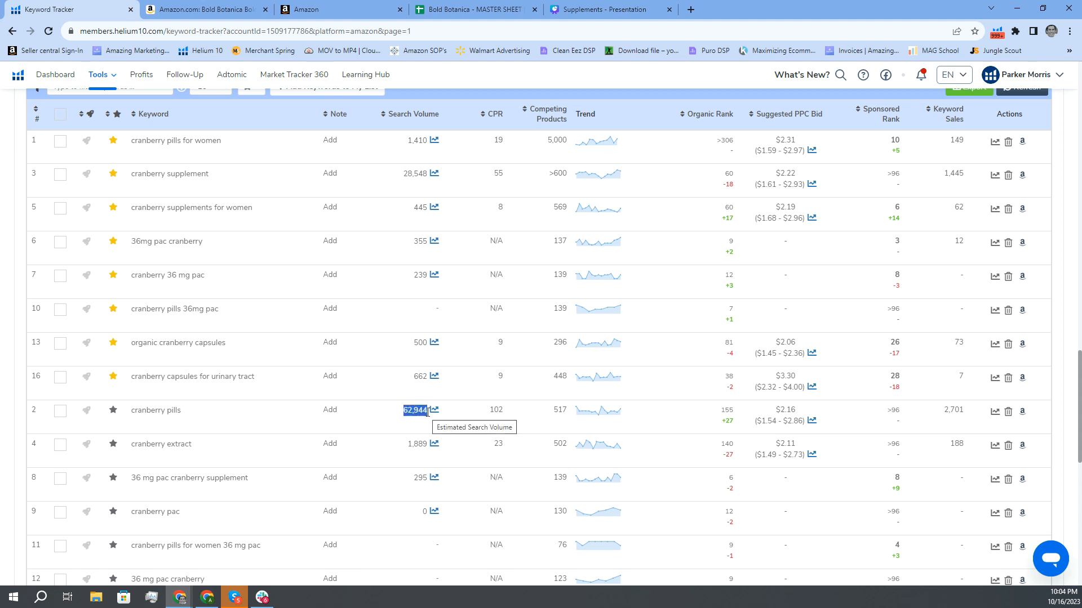
scroll(374, 447, "up", 1)
scroll(361, 469, "down", 1)
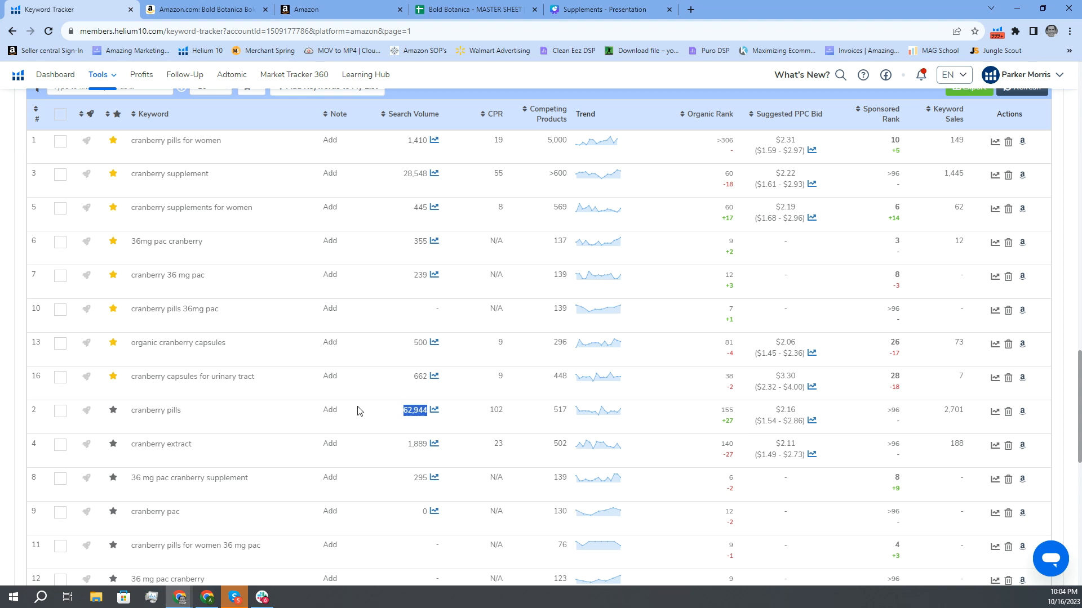
scroll(366, 417, "down", 3)
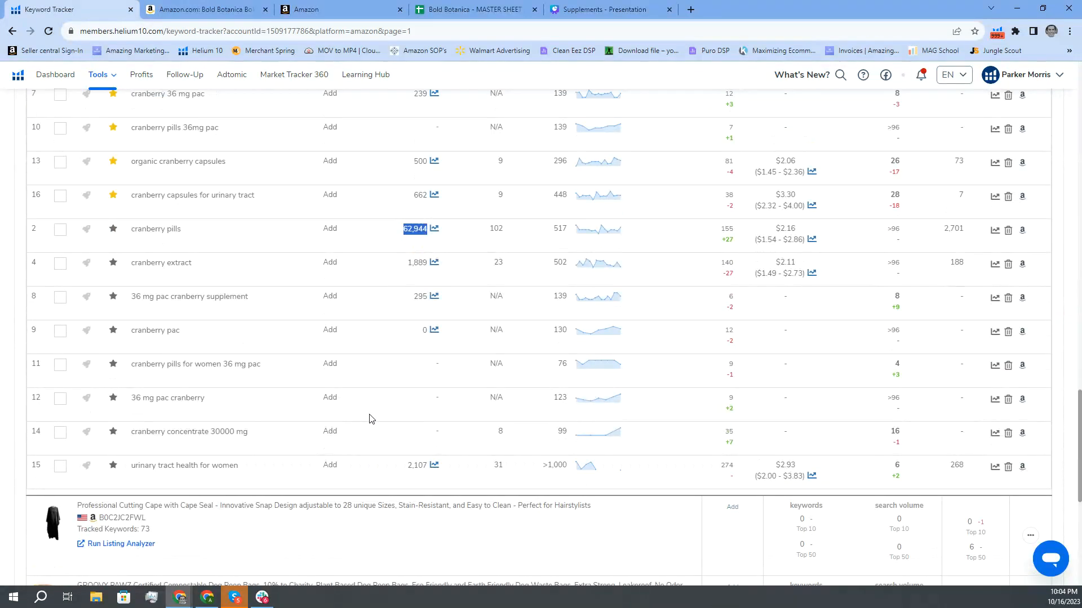
scroll(369, 419, "up", 1)
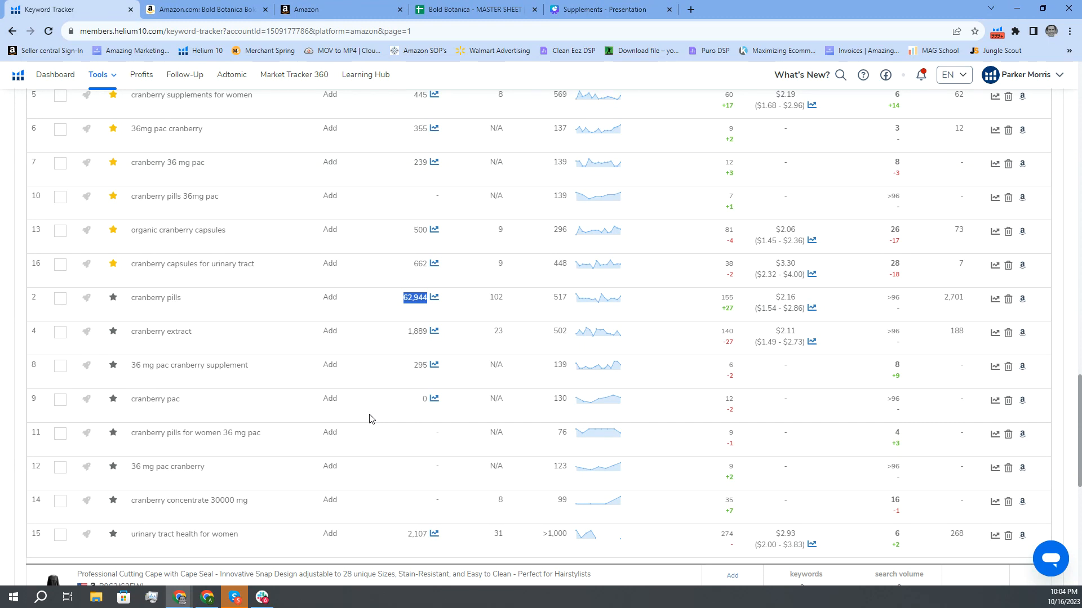
scroll(369, 419, "up", 1)
scroll(369, 418, "down", 2)
scroll(369, 419, "up", 1)
scroll(369, 419, "up", 2)
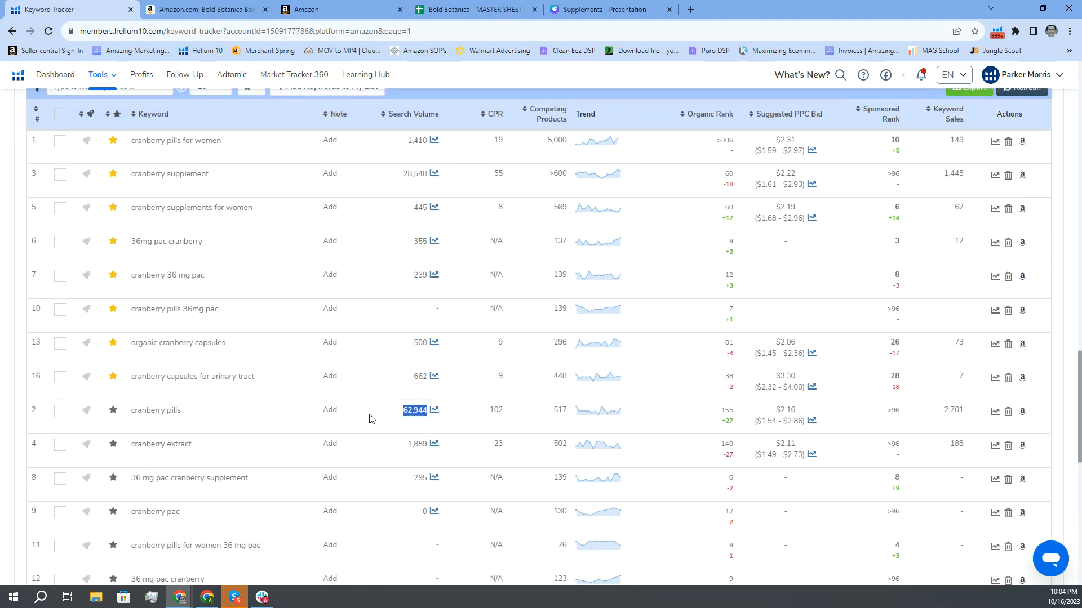
scroll(287, 299, "up", 1)
scroll(335, 287, "down", 1)
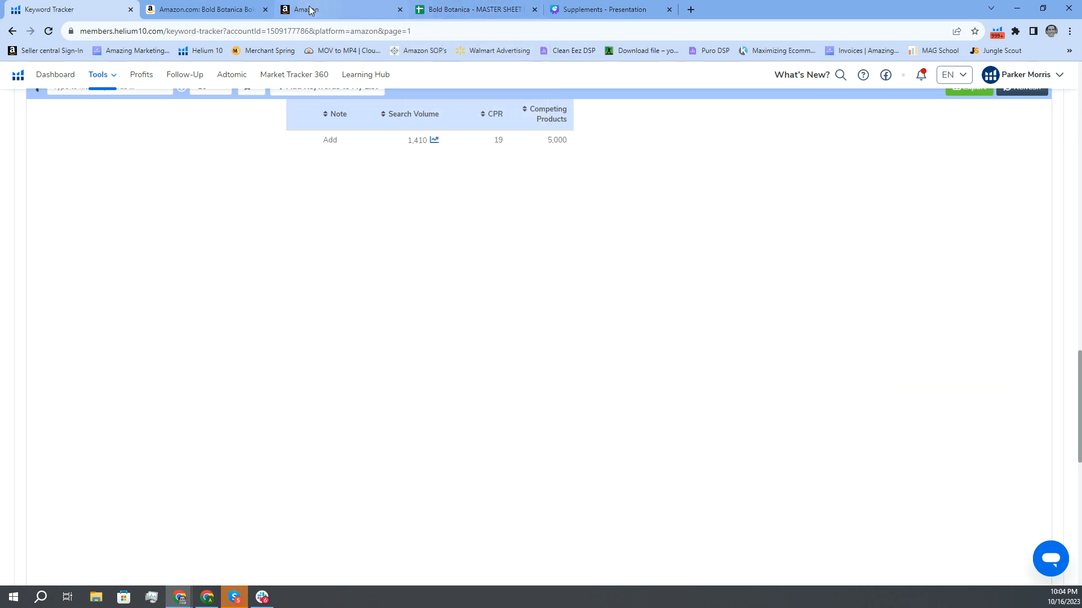
Step: Switch to the Amazon Ads campaign manager and set the date range of the BB Cran campaigns to Aug 1 - Oct 14, 2023
key("alt+Tab")
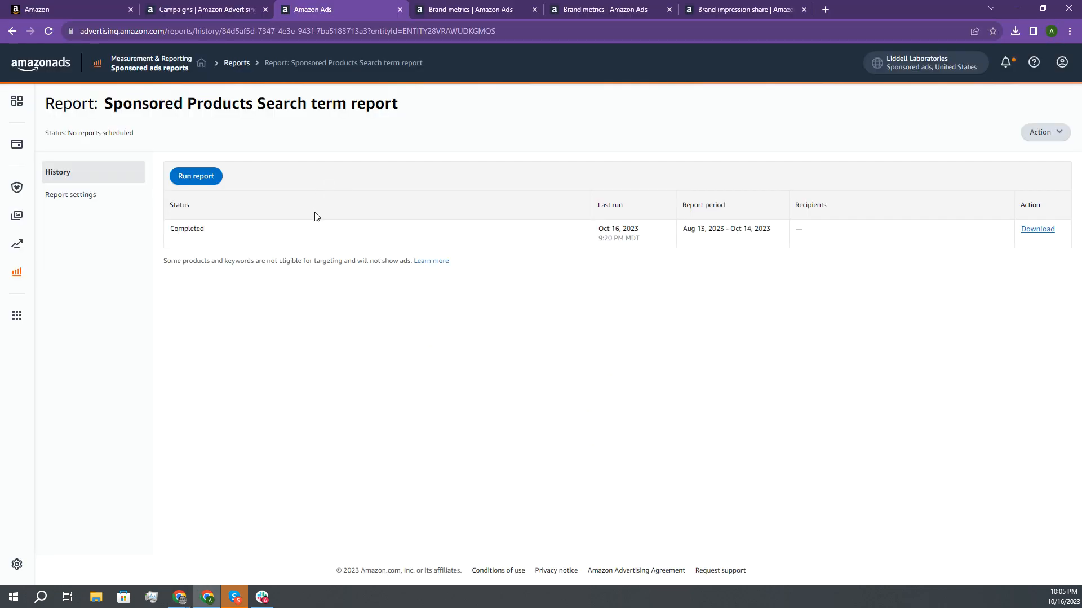
left_click(184, 10)
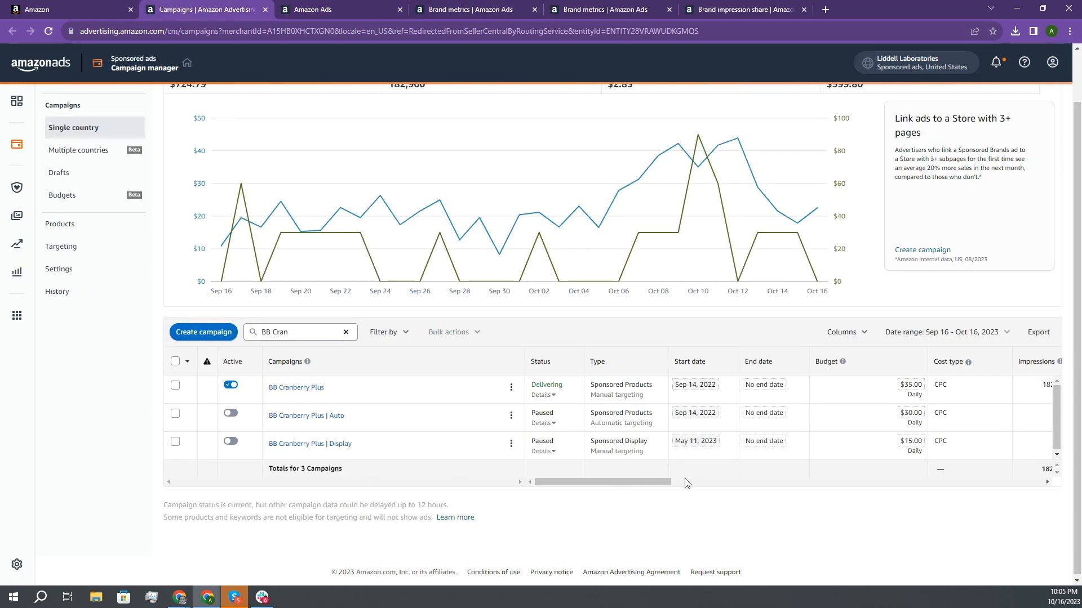
mouse_move(604, 480)
left_mouse_down()
mouse_move(796, 476)
mouse_move(712, 493)
mouse_move(616, 493)
mouse_move(647, 482)
mouse_move(626, 481)
left_mouse_up()
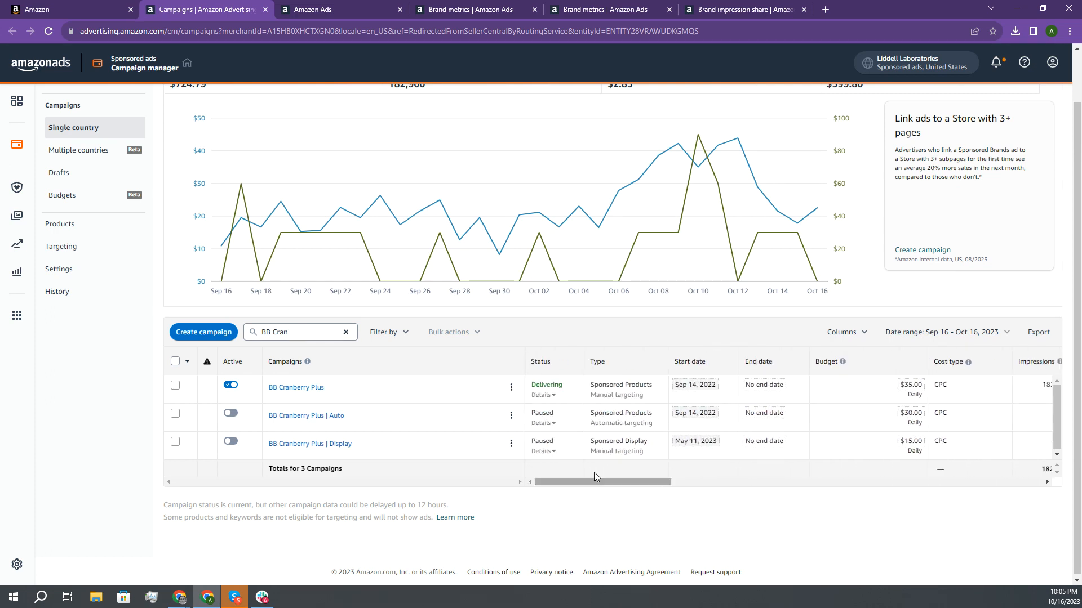
left_click(941, 334)
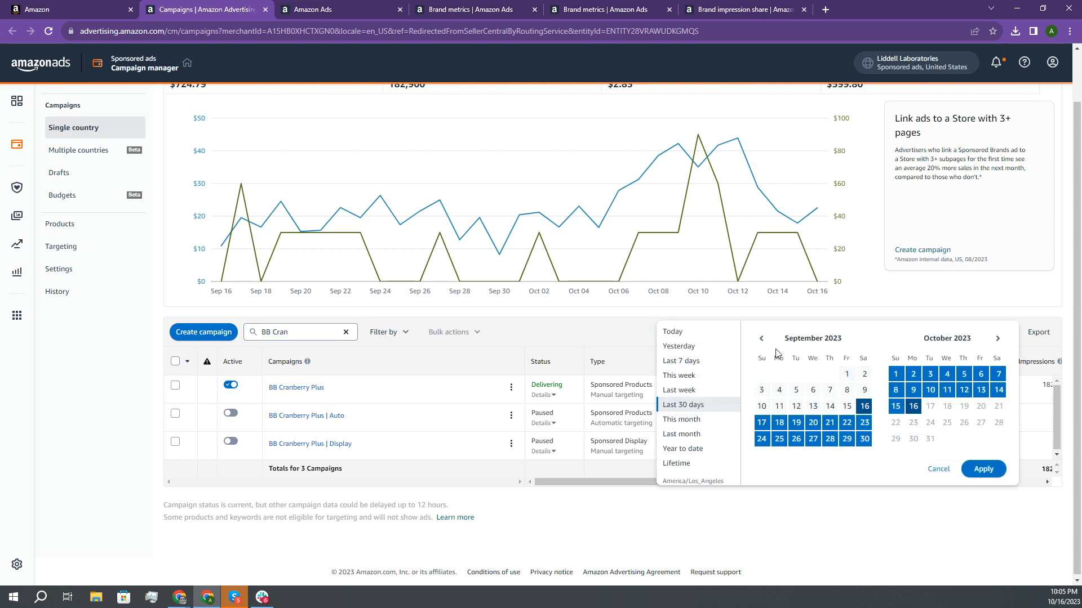
left_click(762, 339)
left_click(795, 390)
left_click(997, 338)
left_click(998, 390)
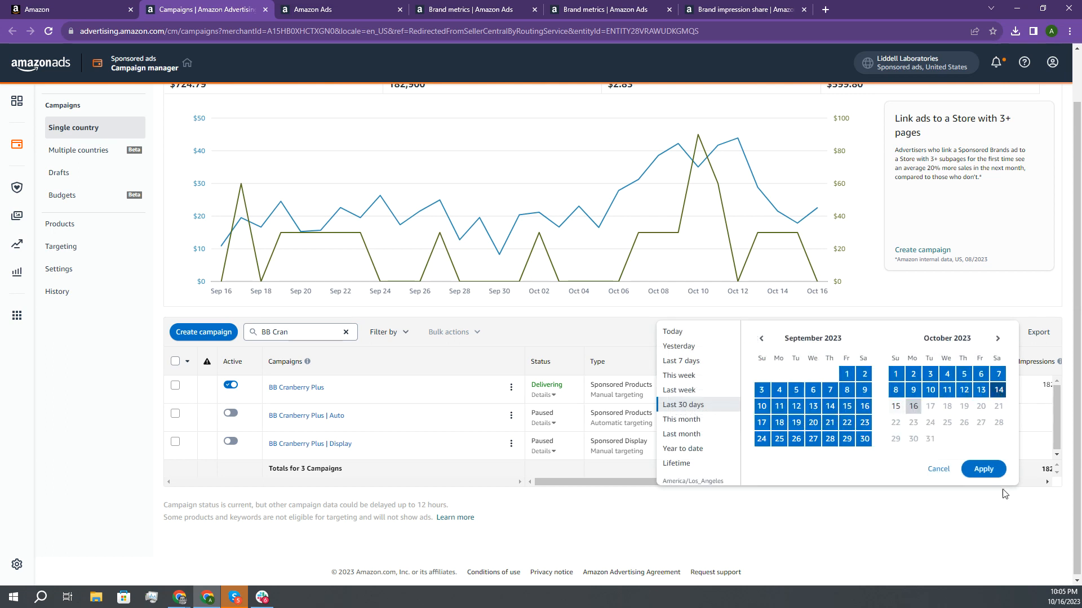
left_click(983, 469)
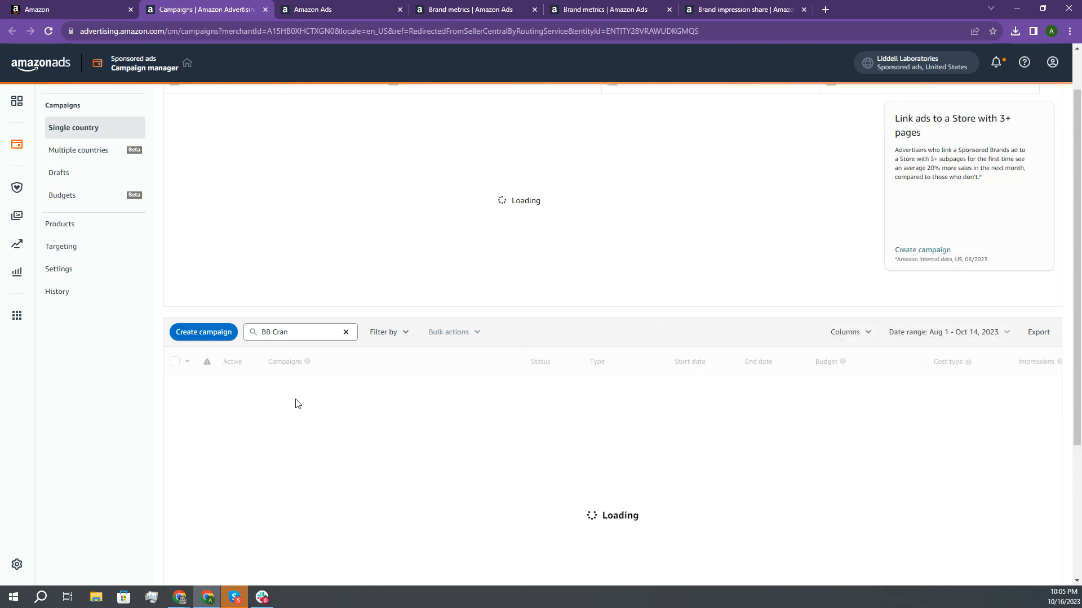
Step: Examine the spend, orders and sales of the BB Cranberry Plus and BB Cranberry Plus | Auto campaigns
scroll(738, 442, "right", 6)
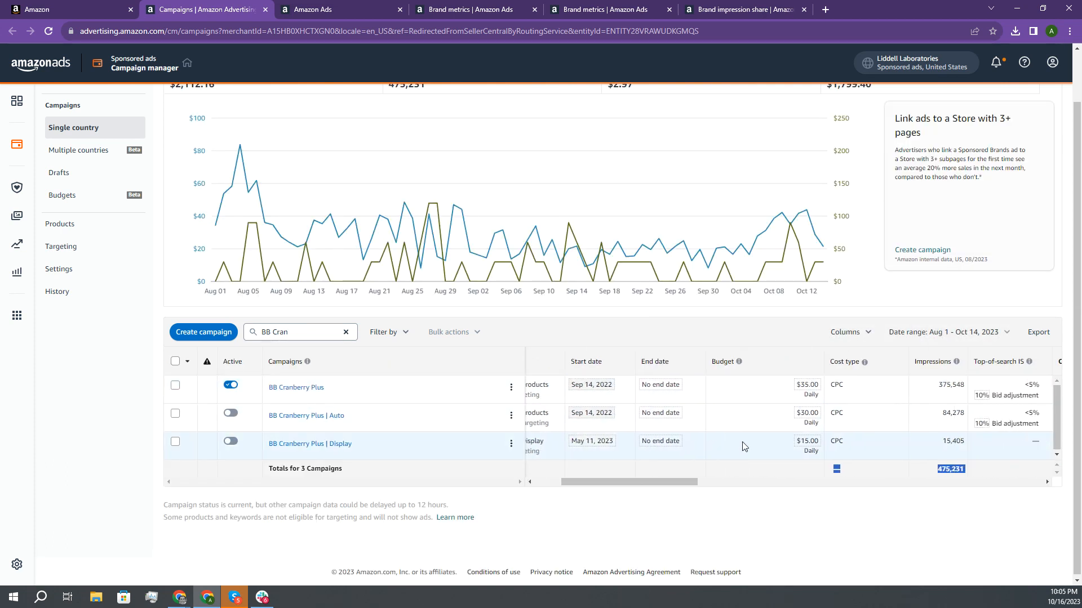
scroll(736, 442, "right", 5)
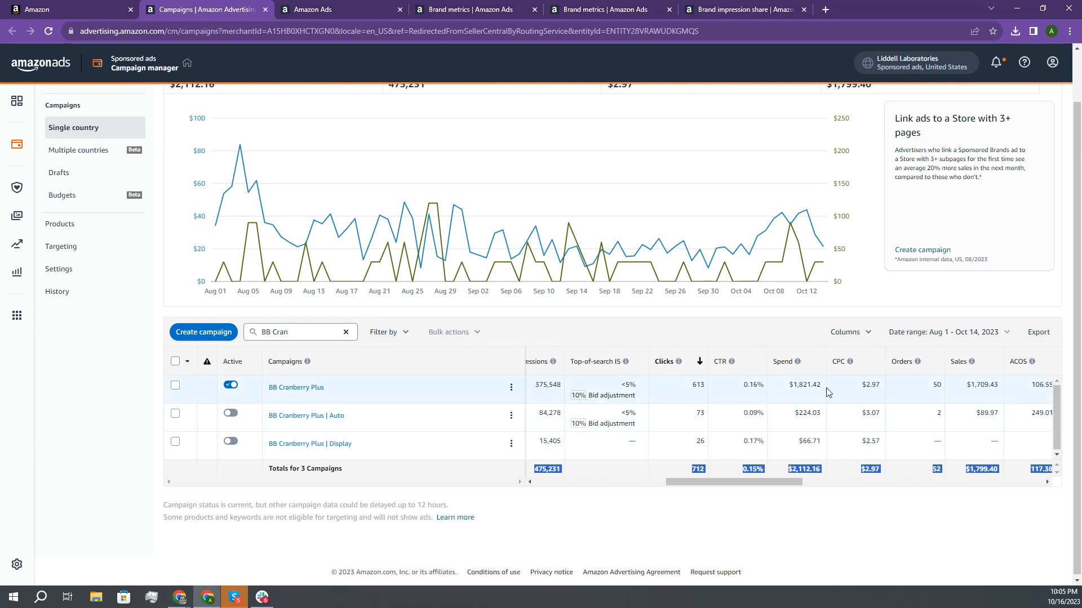
scroll(828, 394, "right", 2)
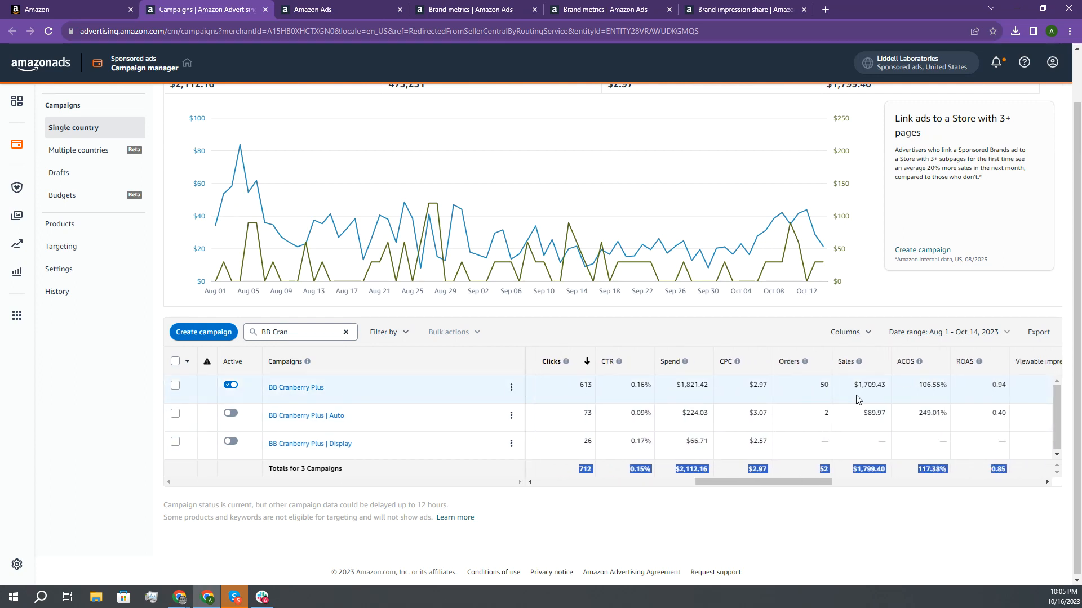
left_click_drag(817, 390, 828, 415)
left_click_drag(670, 413, 719, 415)
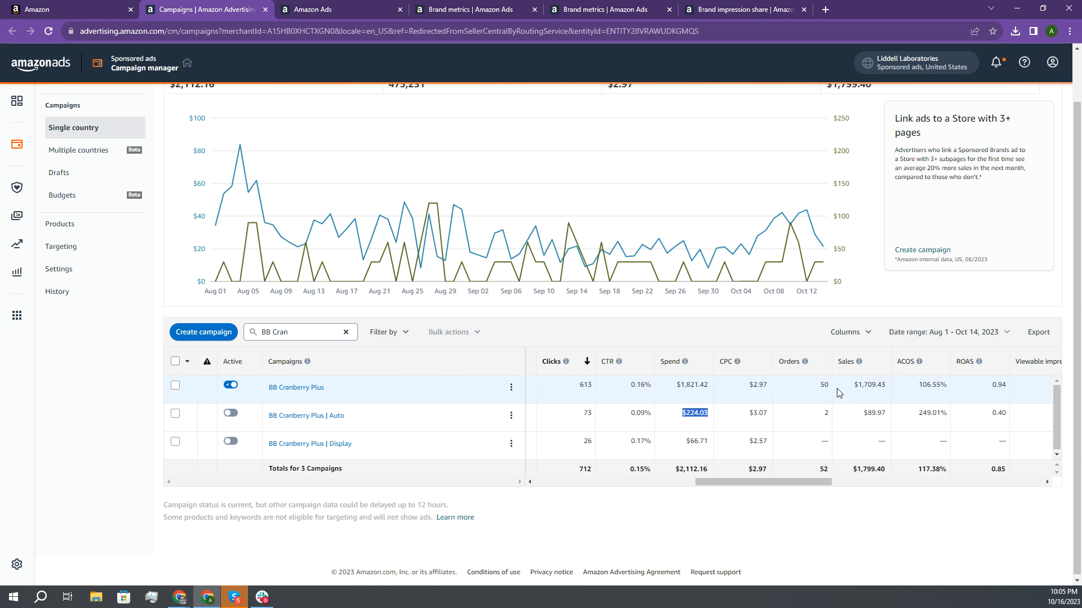
Step: Open the BB Cranberry Plus campaign and its Cranberry Plus | Broad and Cranberry Plus | Exact ad groups in separate browser tabs
left_click(290, 392, "ctrl")
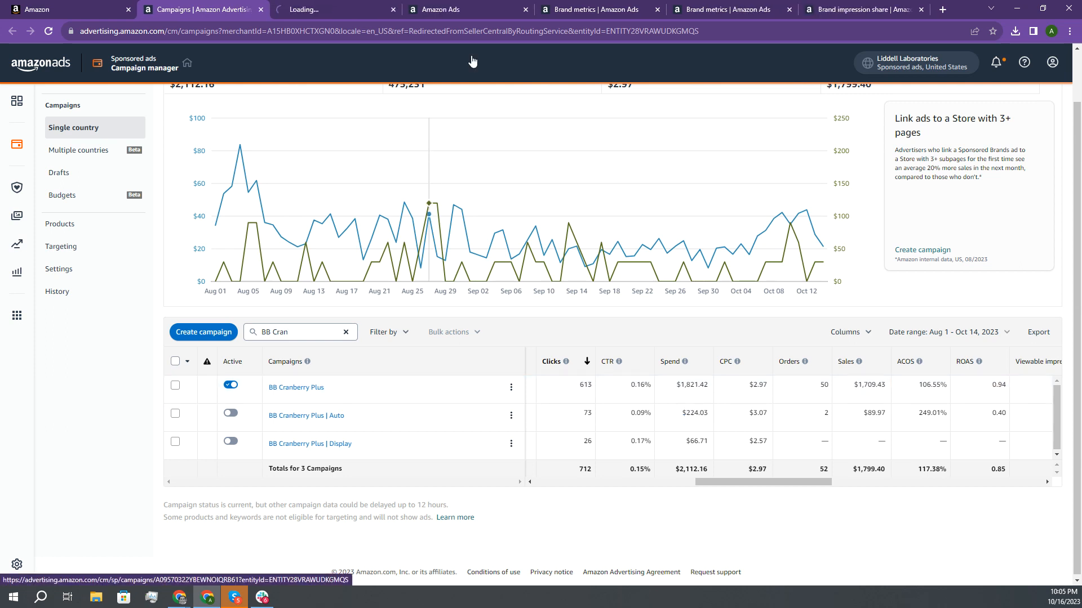
key("ctrl+Tab")
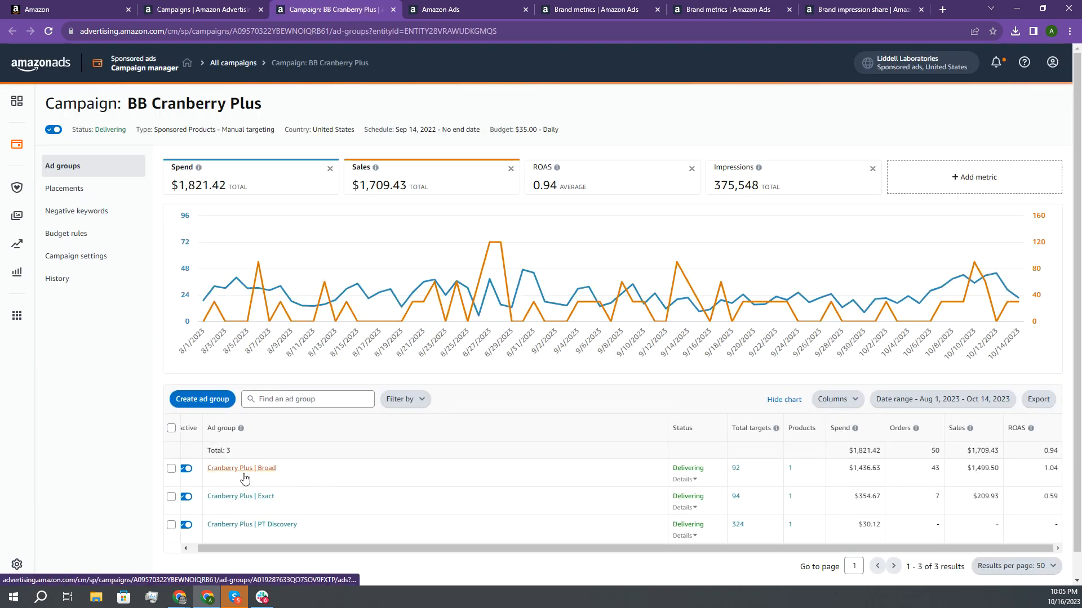
middle_click(245, 477)
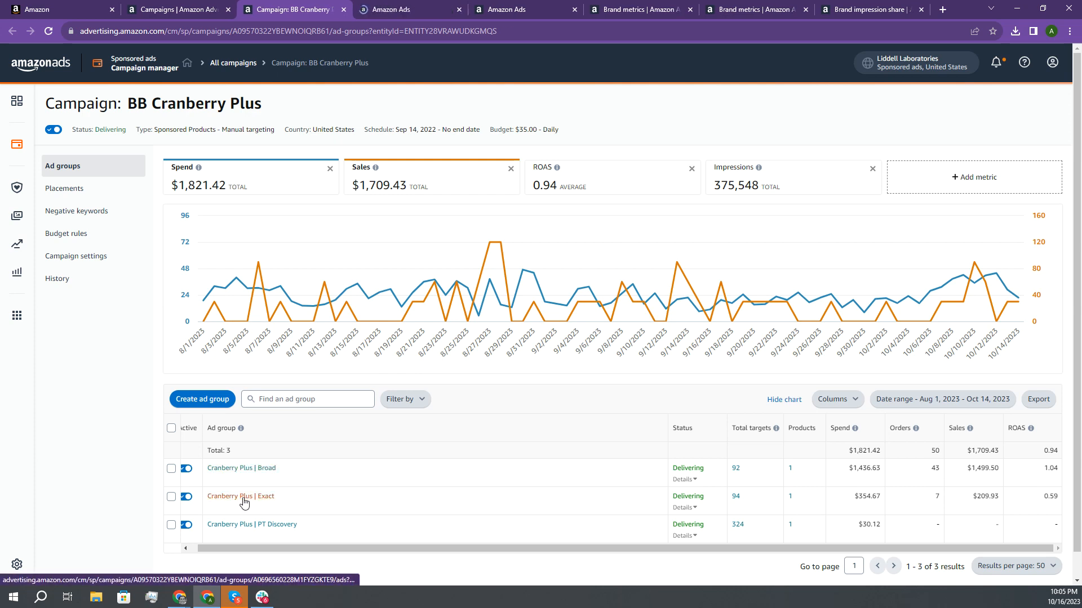
middle_click(243, 497)
Step: Examine BB Cranberry Plus's placement performance for top of search, including clicks, CTR, orders and ROAS
left_click(89, 188)
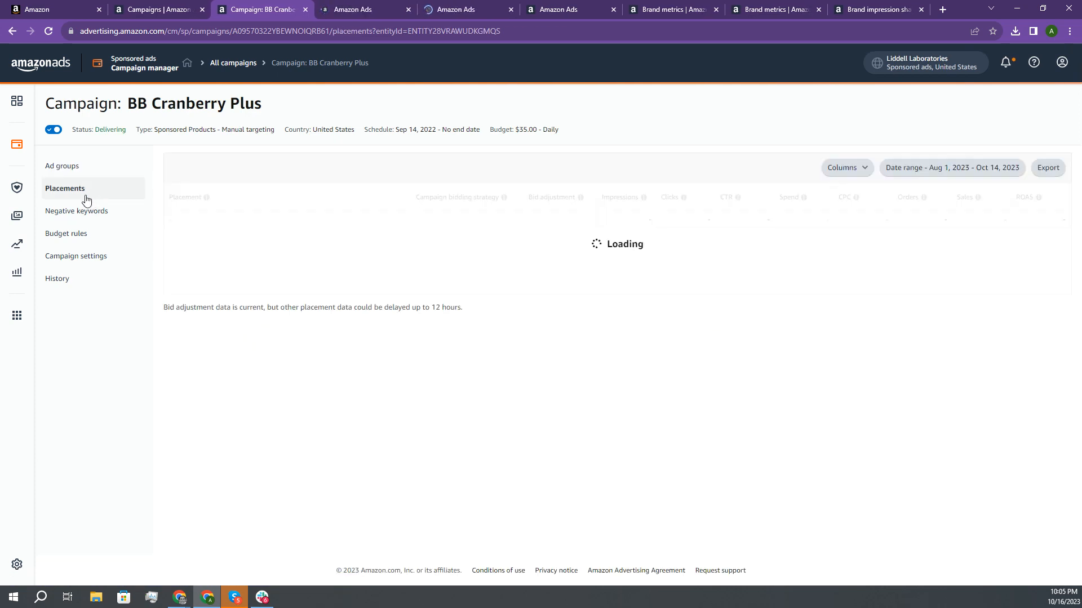
left_click_drag(744, 238, 771, 239)
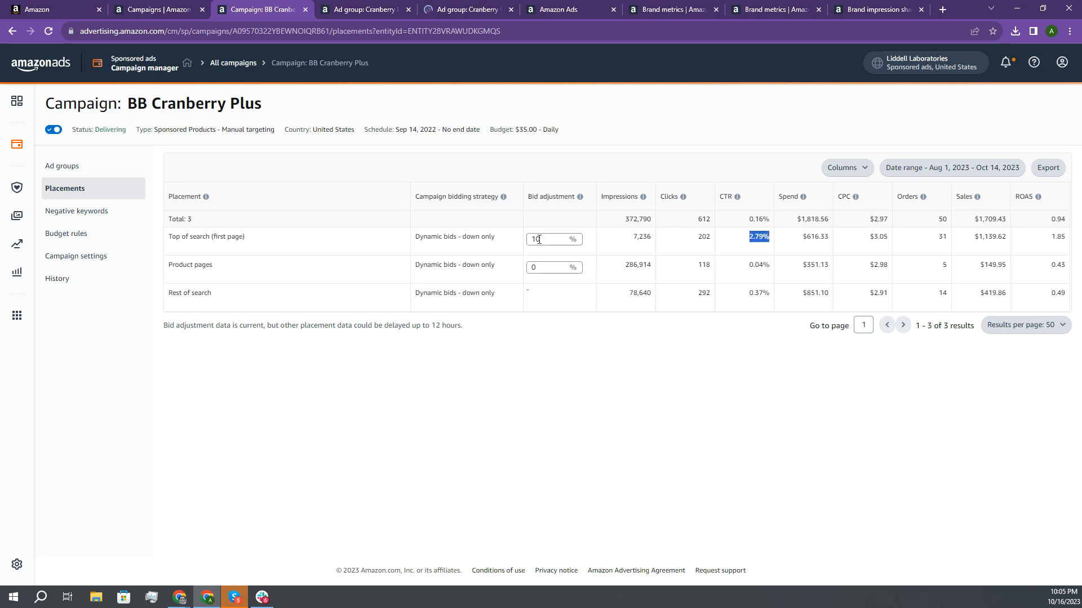
left_click_drag(693, 241, 727, 242)
left_click_drag(753, 240, 771, 240)
left_click_drag(933, 240, 941, 237)
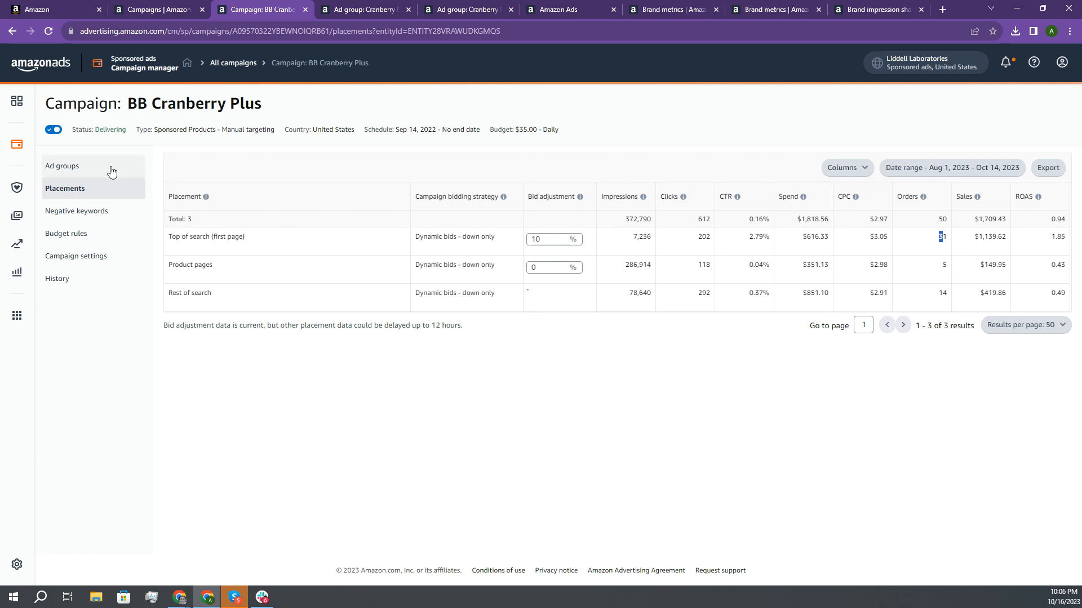
left_click_drag(1040, 236, 1066, 240)
left_click(683, 243)
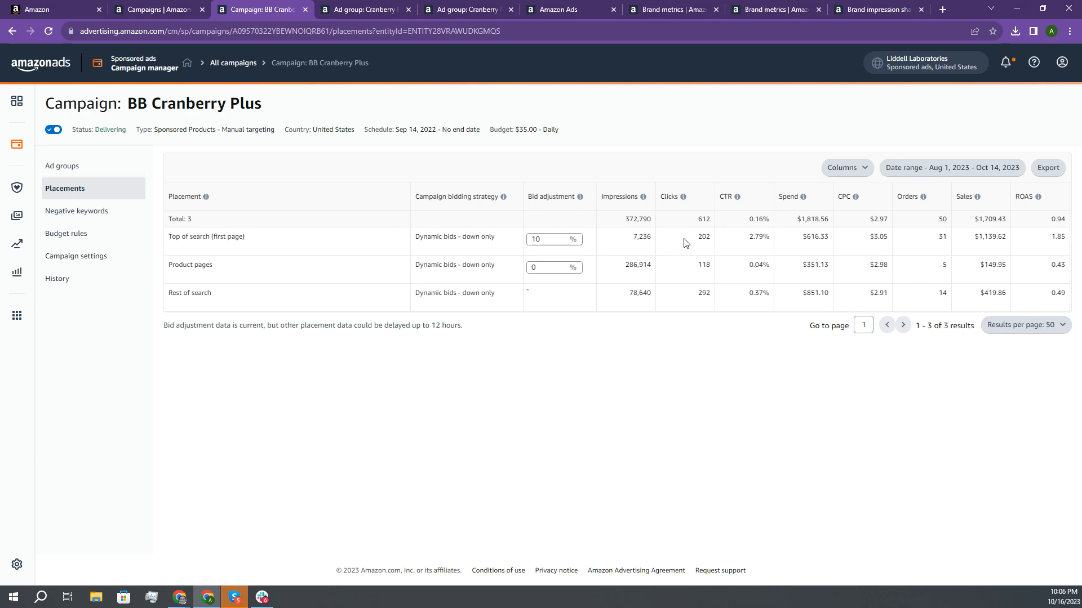
left_click_drag(632, 246, 1058, 239)
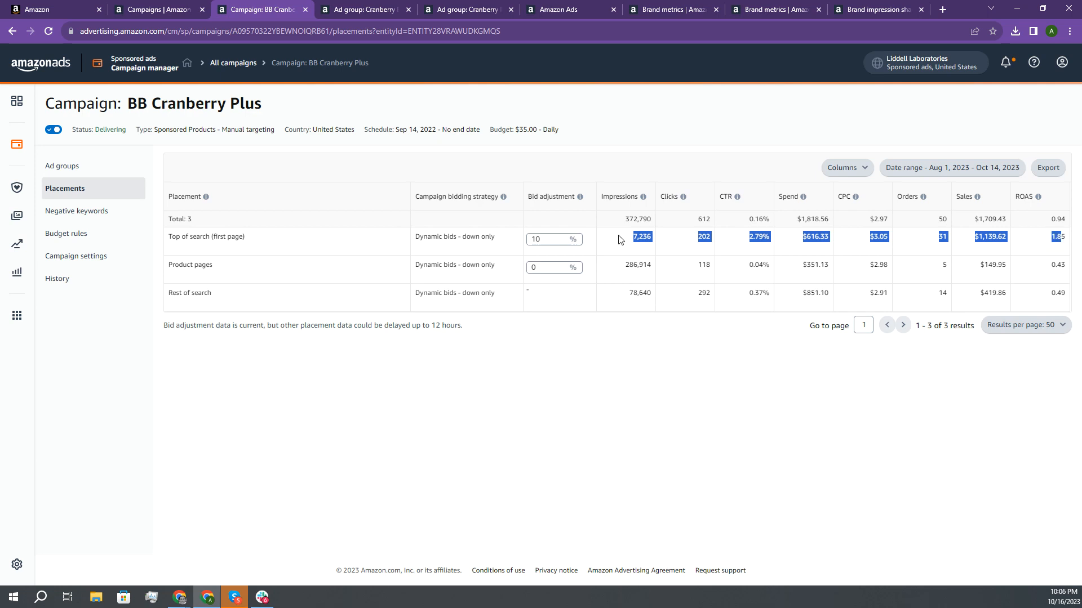
Step: Show the Cranberry Plus | Broad ad group's search terms for the last 65 days
left_click(66, 173)
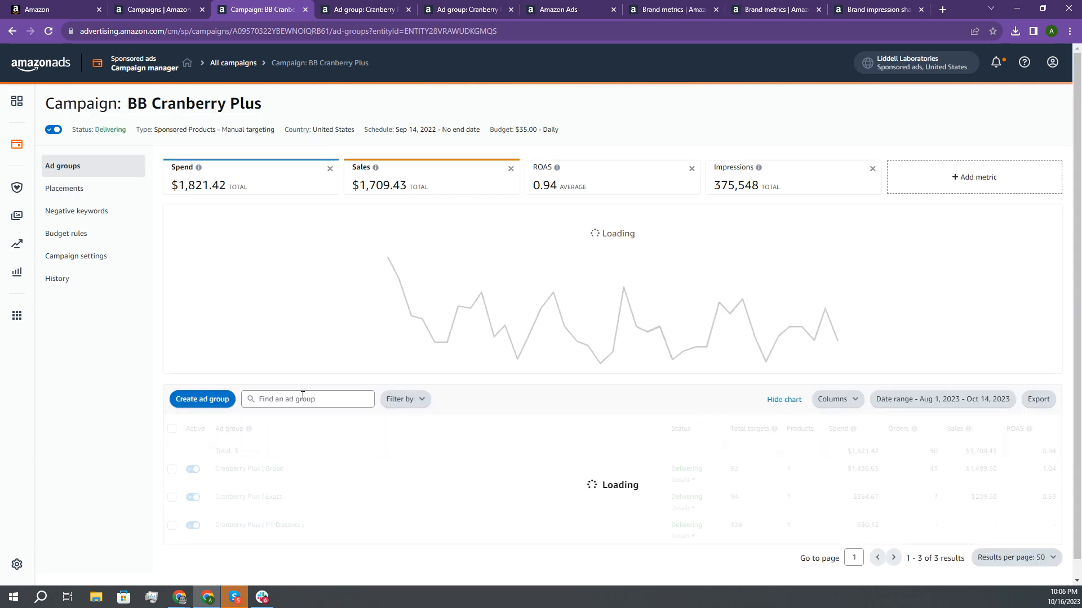
left_click(79, 189)
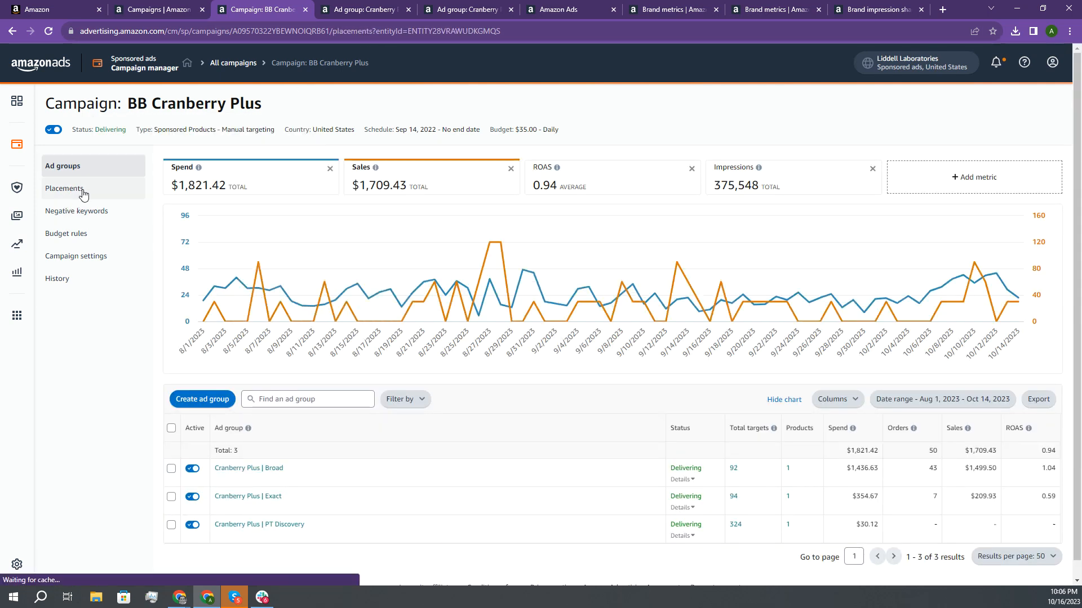
left_click(372, 16)
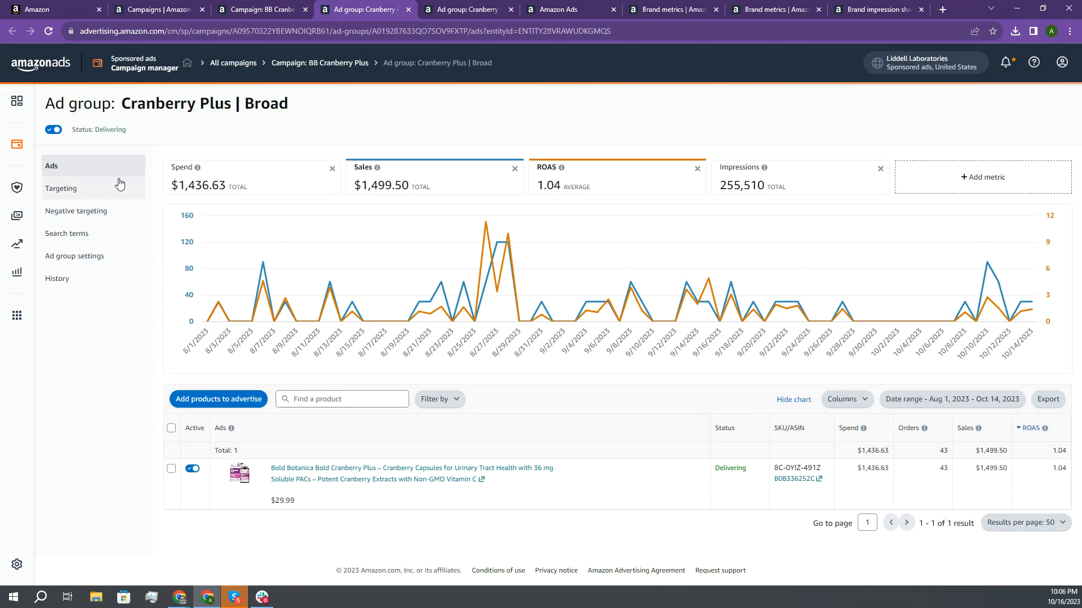
left_click(95, 240)
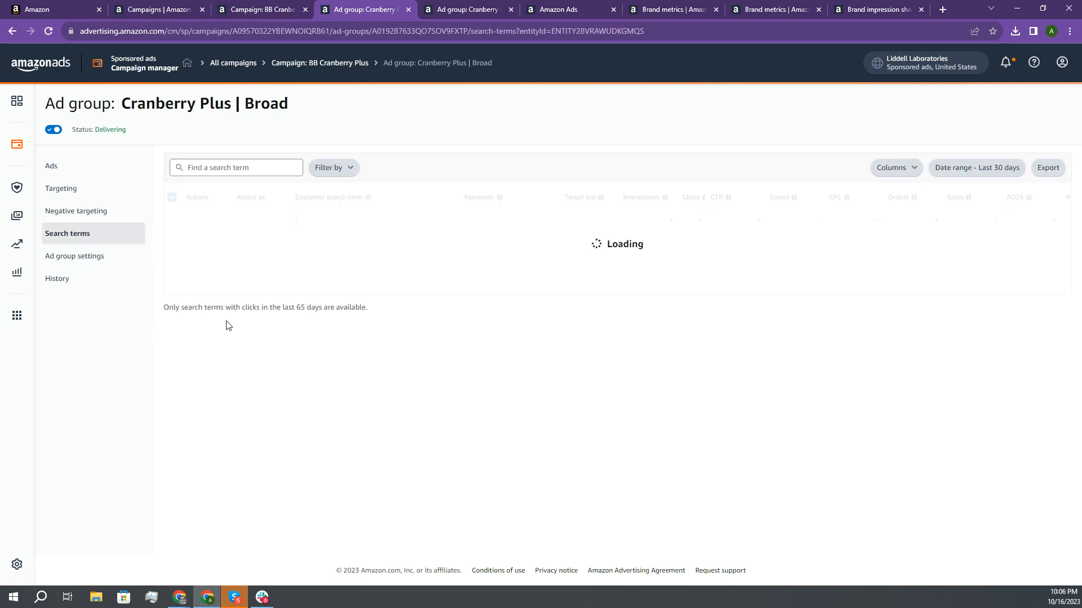
left_click(952, 167)
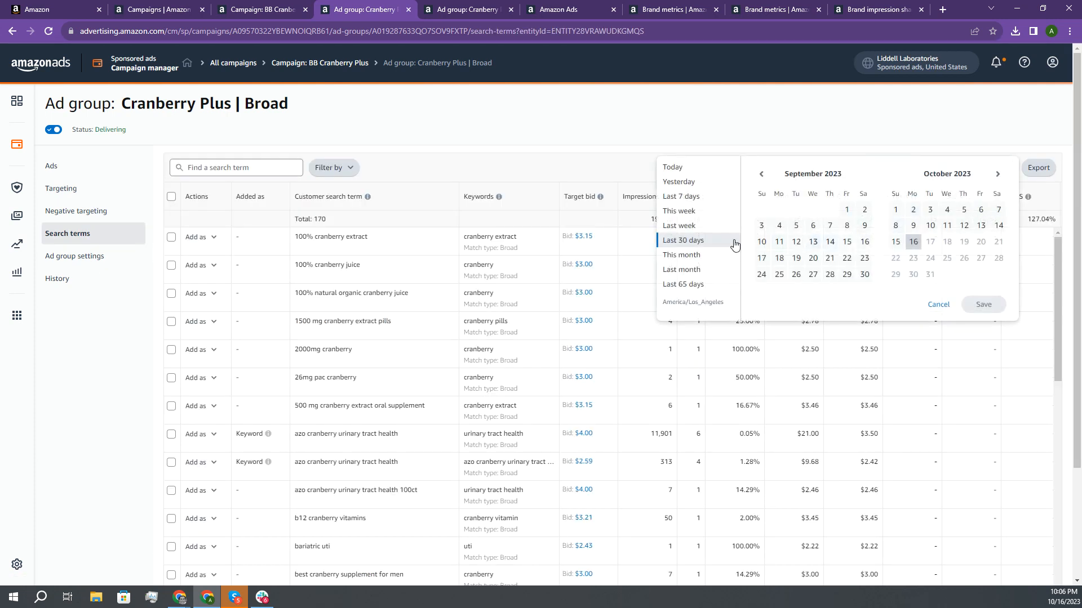
left_click(691, 284)
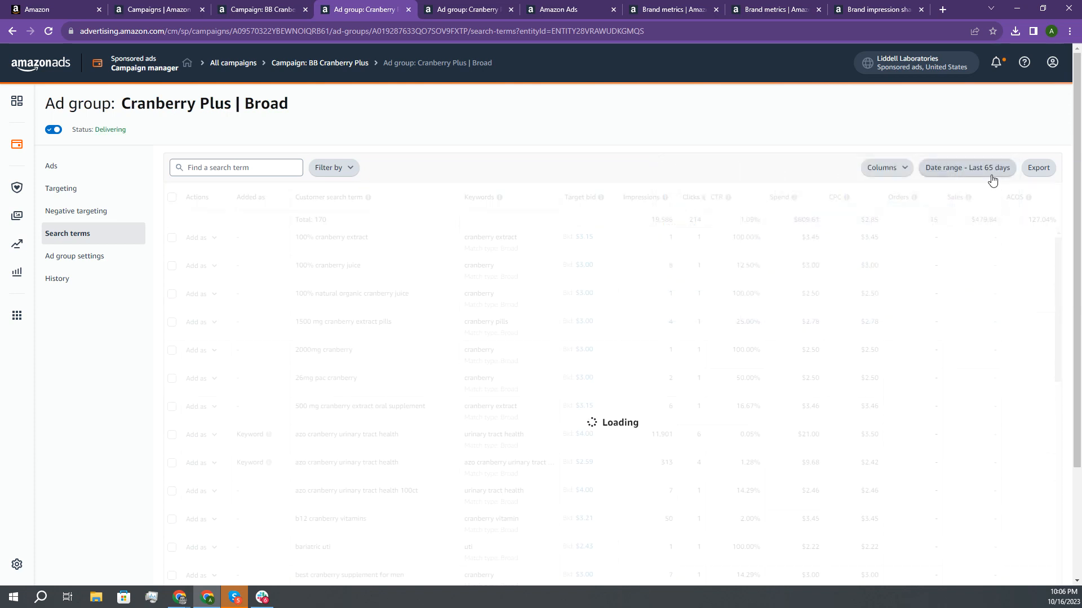
Step: Show the Cranberry Plus | Exact ad group's search terms for the last 65 days
left_click(476, 11)
left_click(92, 235)
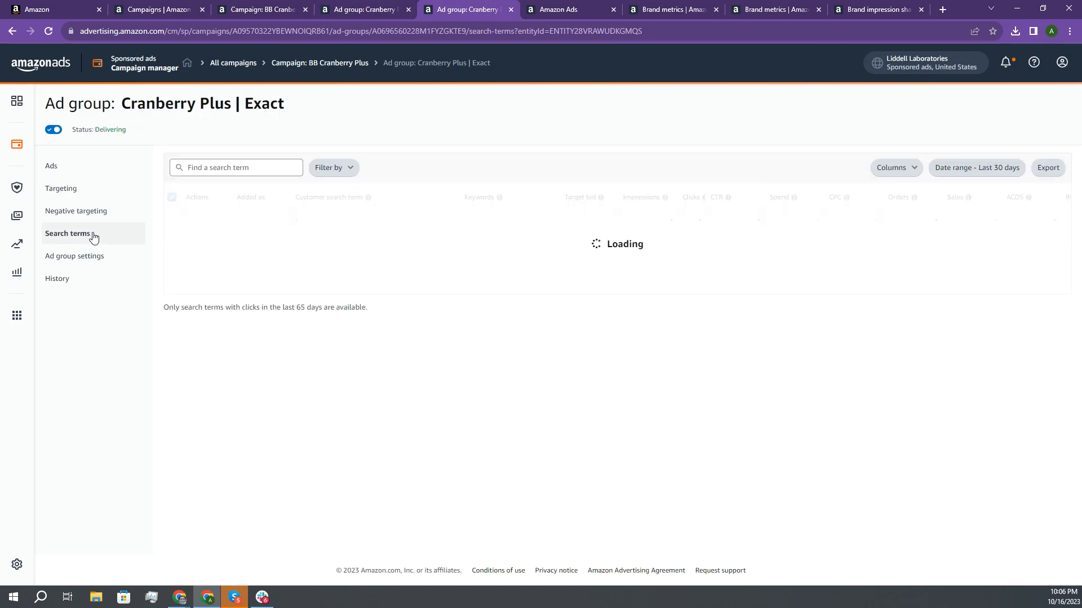
left_click(949, 168)
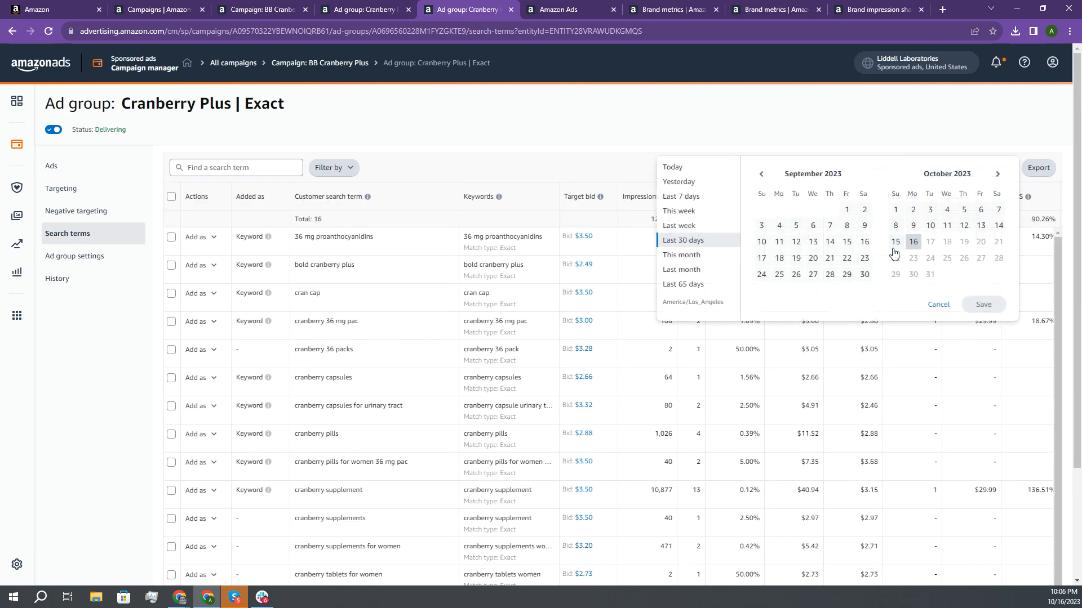
left_click(697, 288)
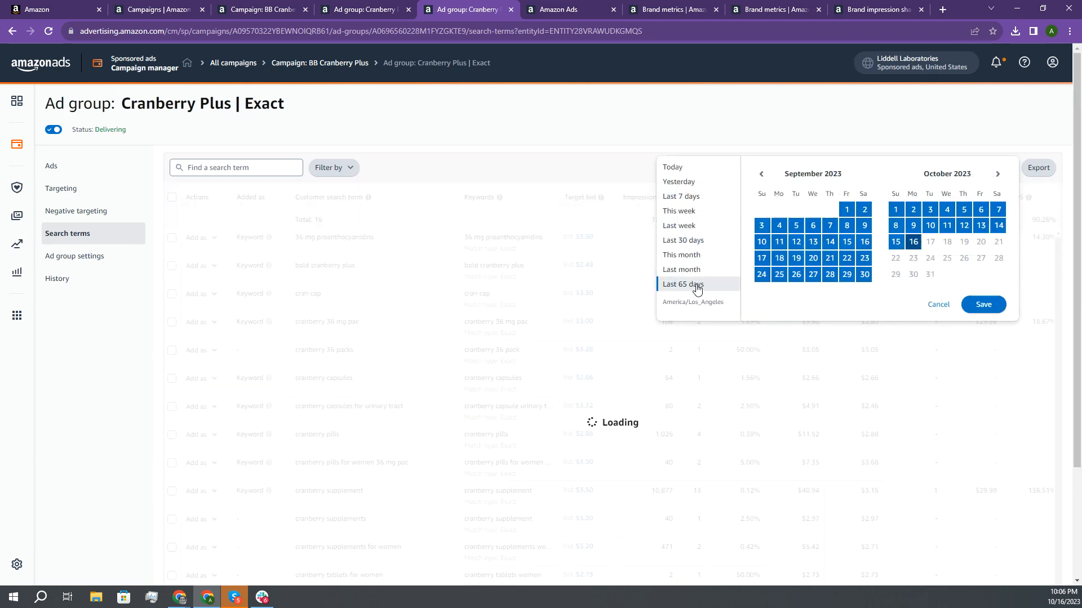
Step: Return to the Cranberry Plus | Broad search terms and sort them by spend, highest first
left_click(356, 12)
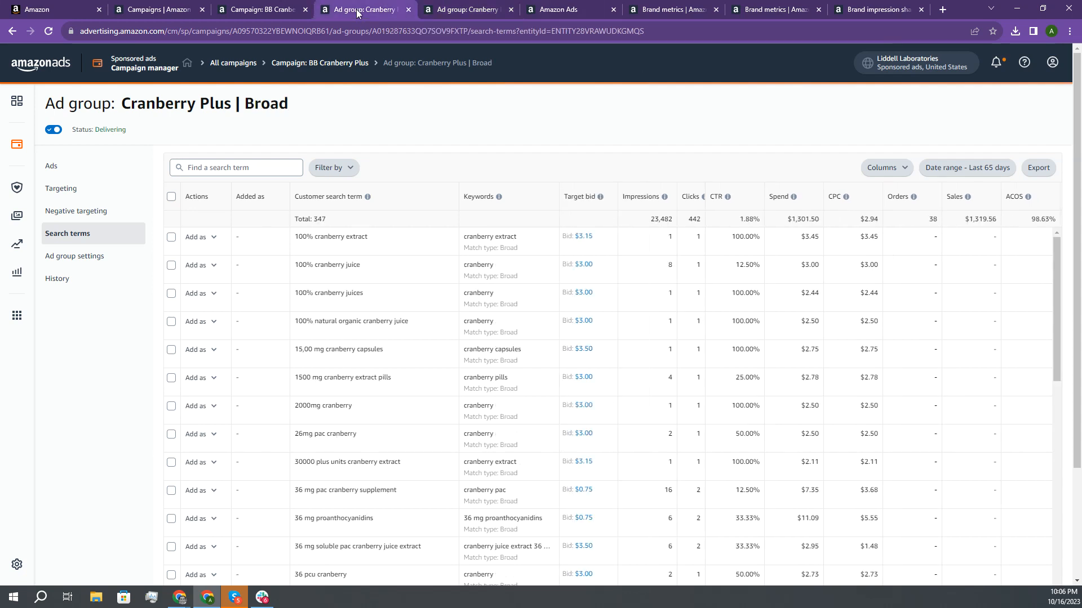
left_click(774, 203)
left_click(774, 203)
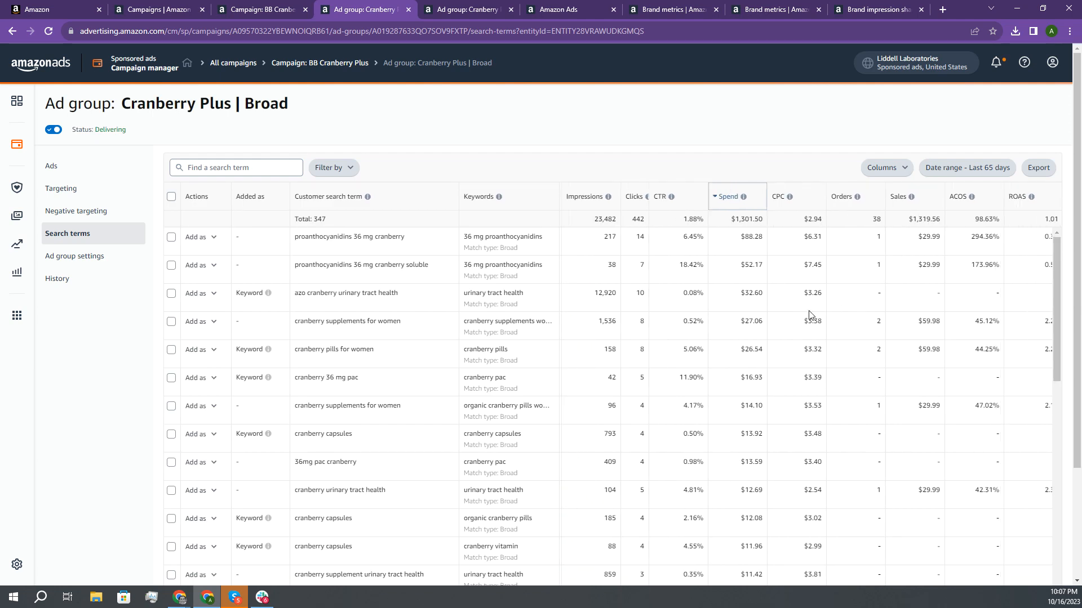
Step: Examine the spend of the two proanthocyanidins 36 mg search terms and look for them among the Helium 10 tracked cranberry keywords
scroll(679, 273, "right", 5)
left_click_drag(665, 239, 687, 277)
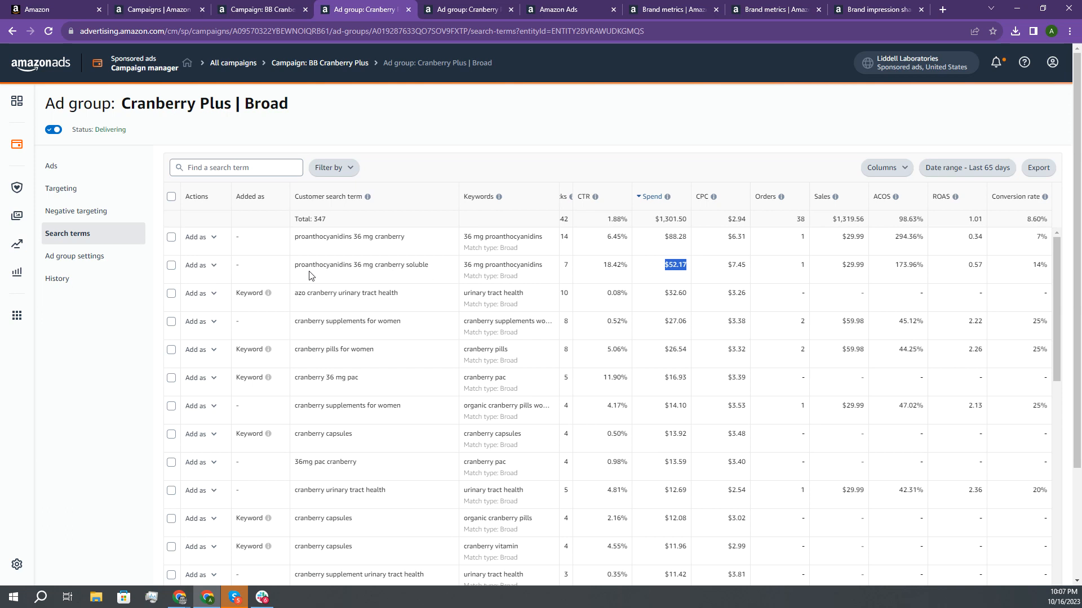
left_click_drag(293, 266, 351, 266)
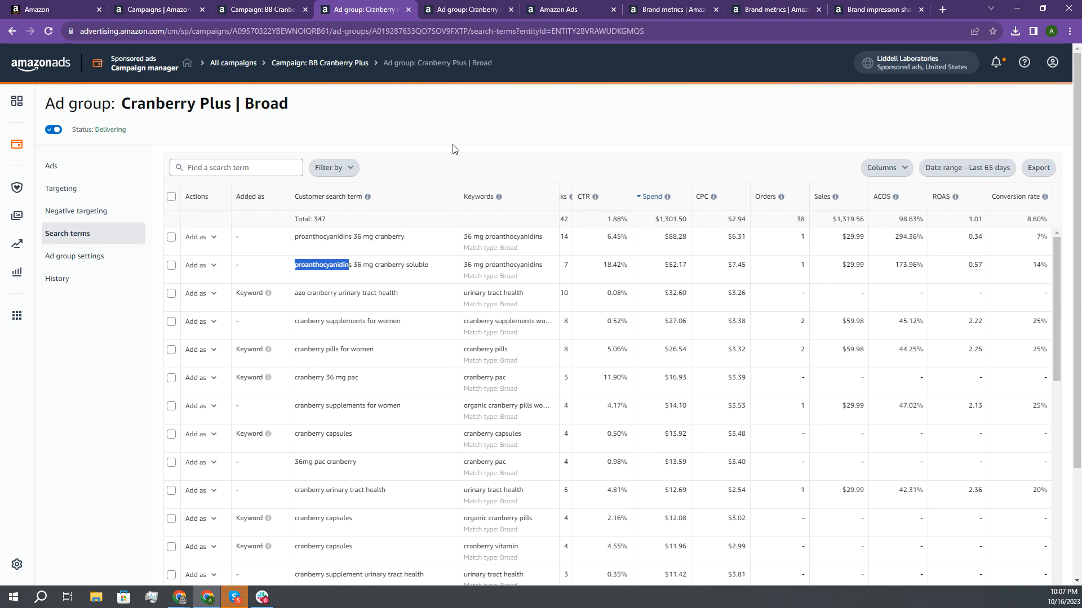
key("alt+Tab")
scroll(250, 361, "down", 2)
scroll(251, 361, "down", 2)
scroll(246, 359, "up", 5)
key("alt+Tab")
Step: Examine the impressions, clicks and conversion rate of the search term "proanthocyanidins 36 mg cranberry"
scroll(648, 263, "left", 5)
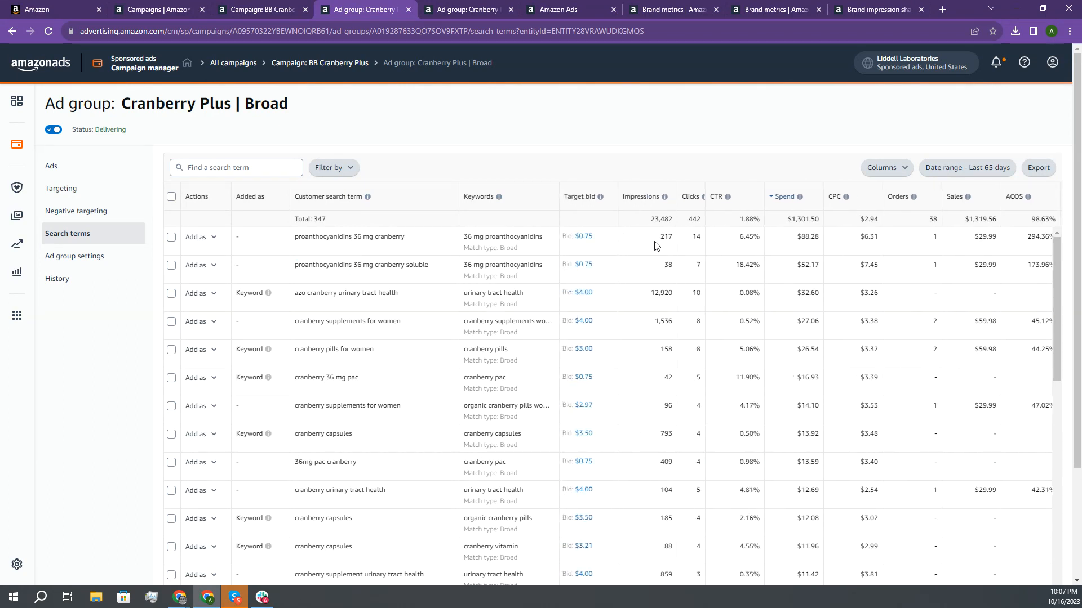
scroll(648, 296, "right", 5)
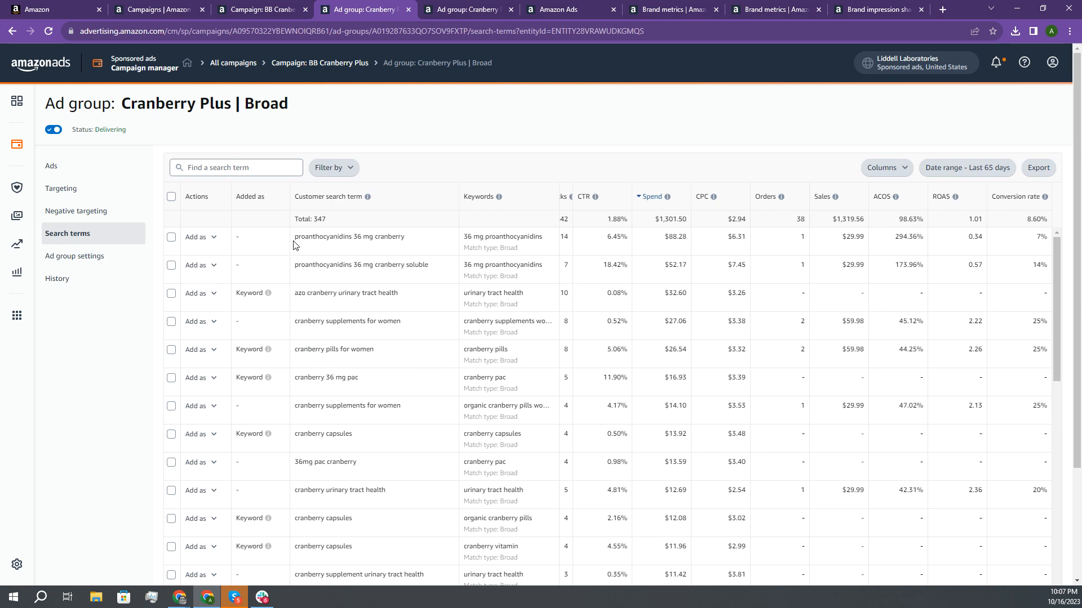
mouse_move(293, 245)
left_mouse_down()
mouse_move(406, 251)
mouse_move(432, 274)
mouse_move(415, 243)
mouse_move(293, 244)
left_mouse_up()
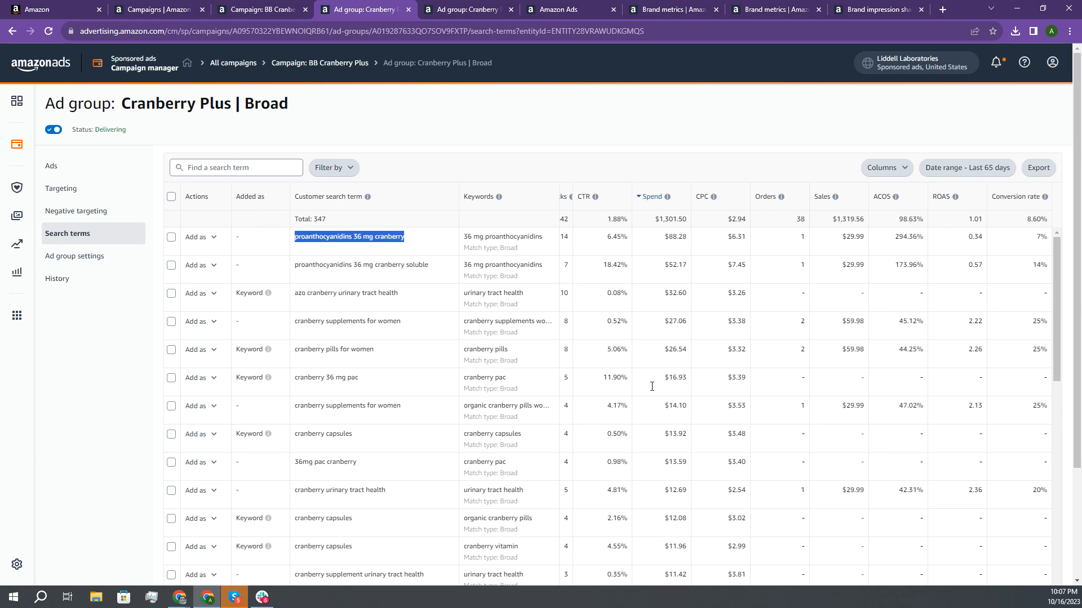
scroll(606, 262, "left", 2)
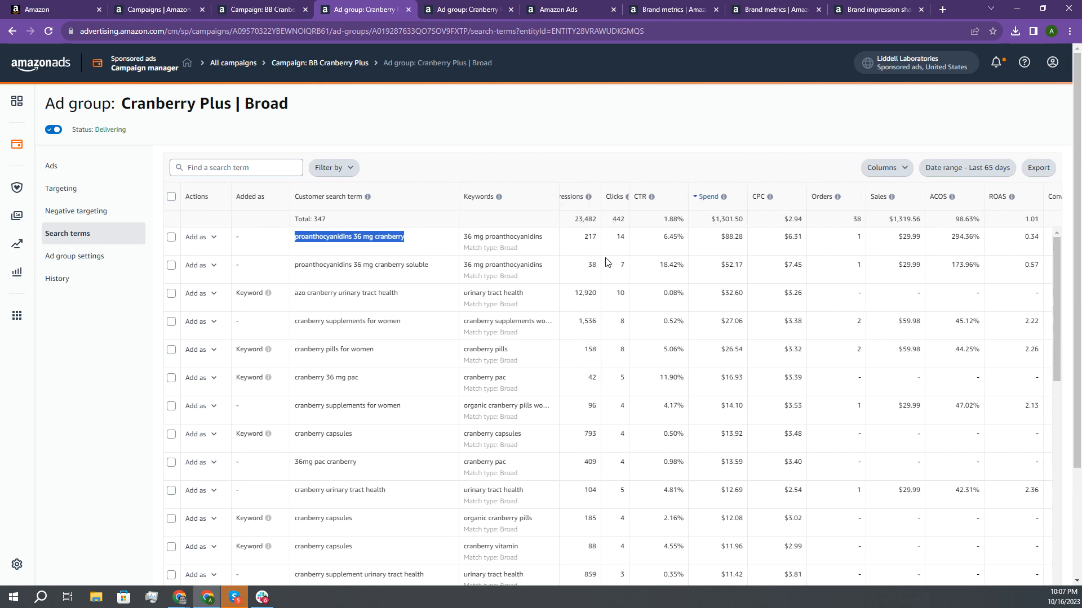
double_click(613, 239)
scroll(867, 253, "right", 2)
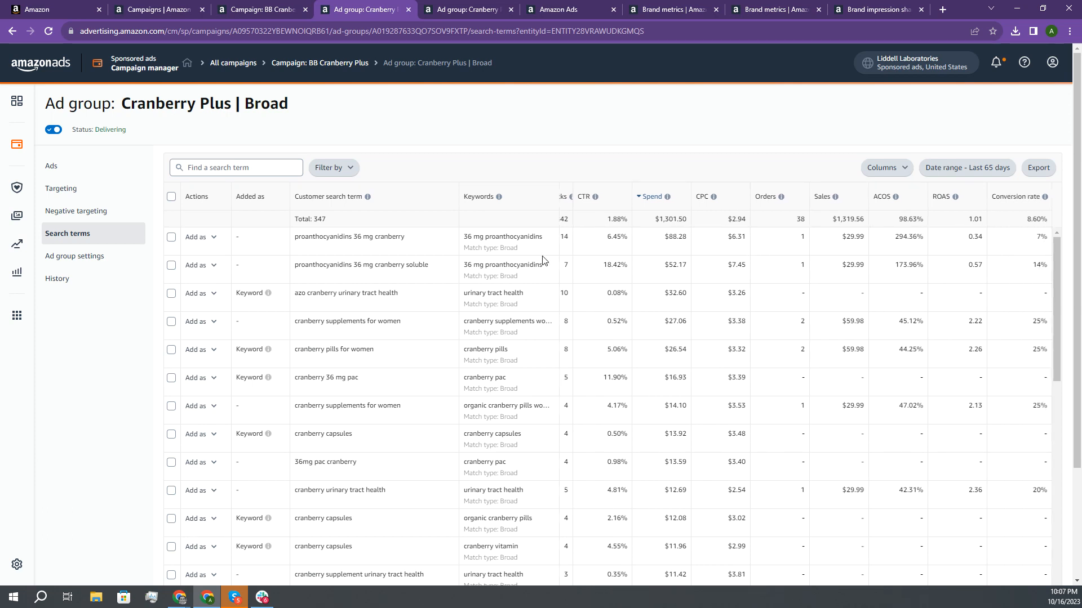
Step: Copy "proanthocyanidins 36 mg cranberry" from the search terms into Helium 10's Add Keywords form for Bold Cranberry Plus
left_click_drag(294, 240, 413, 239)
key("ctrl+c")
mouse_move(367, 196)
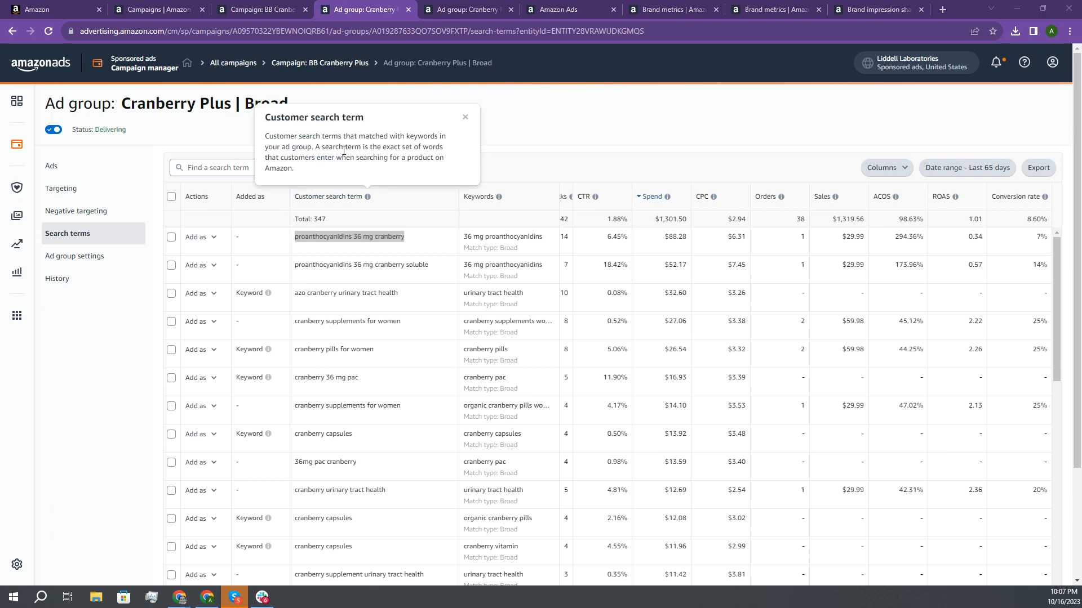
key("alt+Tab")
scroll(369, 172, "up", 2)
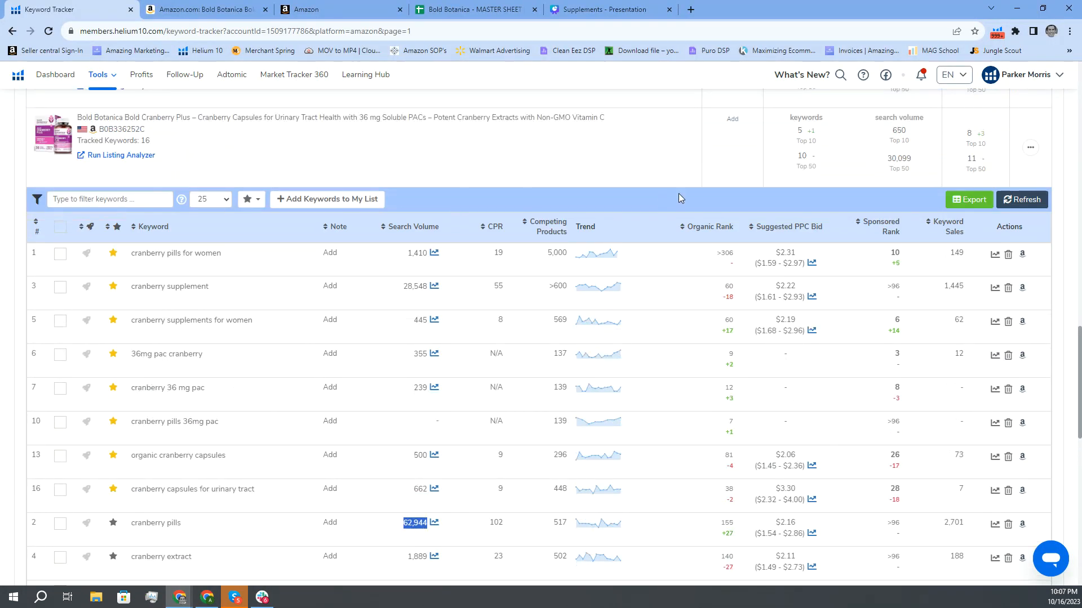
scroll(680, 196, "down", 1)
scroll(643, 204, "up", 4)
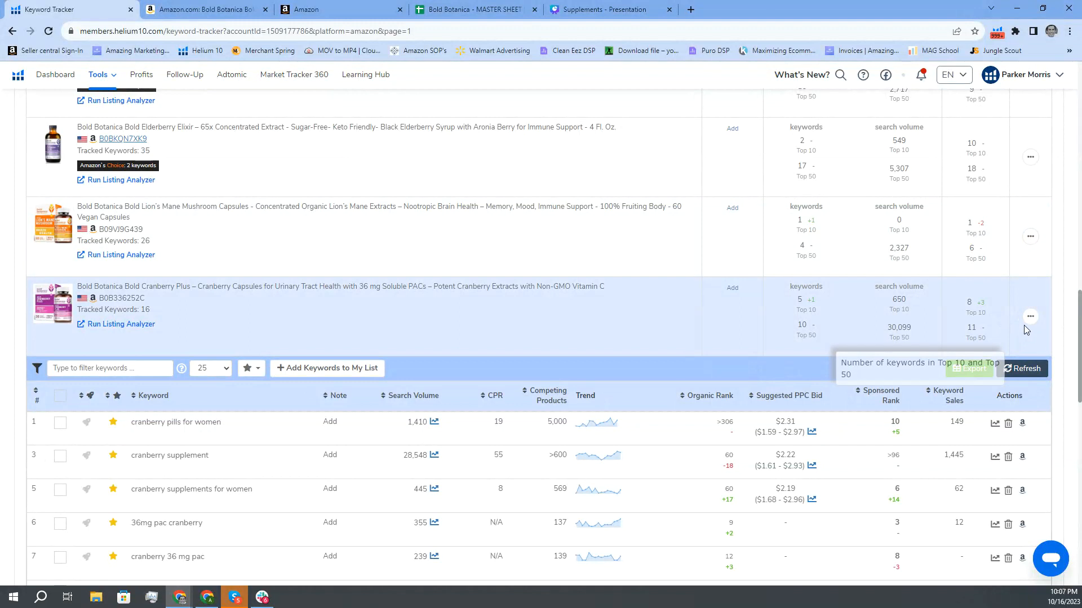
left_click(1031, 317)
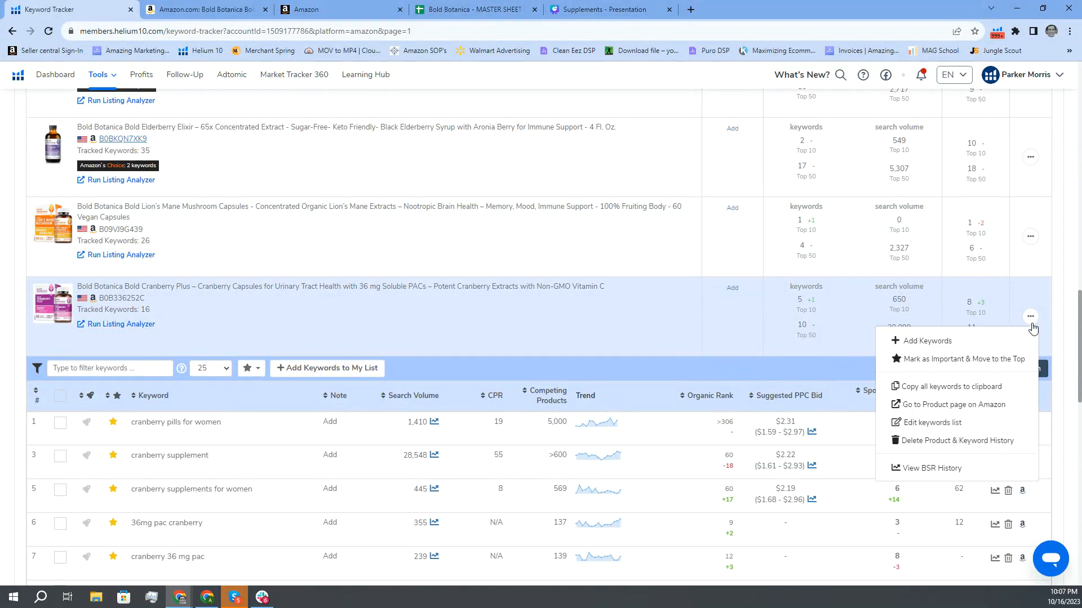
left_click(933, 342)
left_click(420, 244)
key("ctrl+v")
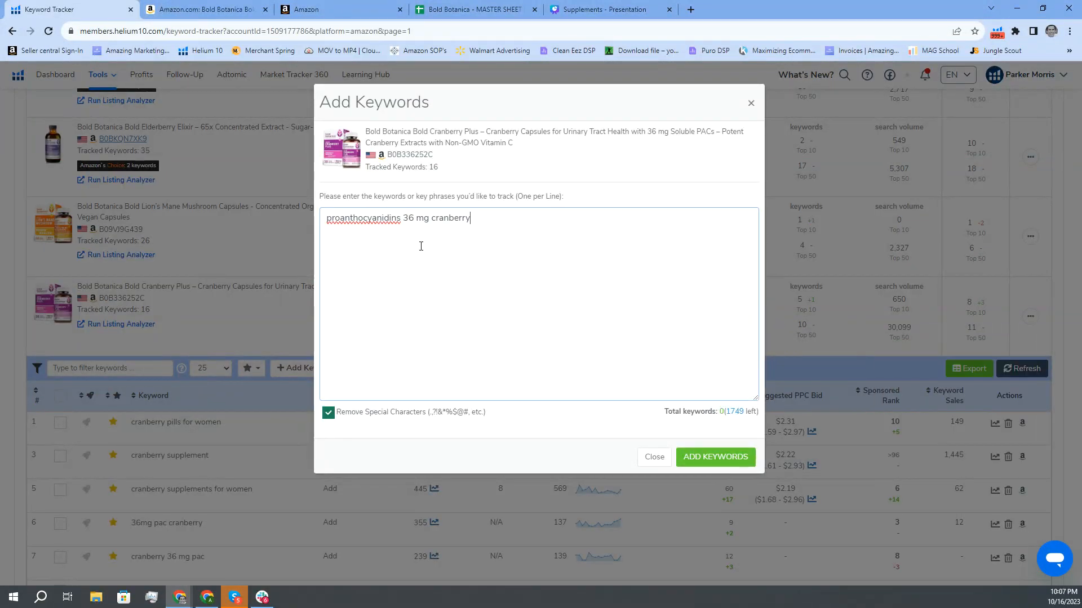
Step: Copy the search term "proanthocyanidins 36 mg cranberry soluble" from Amazon Ads onto a new line of Helium 10's keyword entry
key("alt+Tab")
left_click_drag(296, 269, 439, 274)
key("ctrl+c")
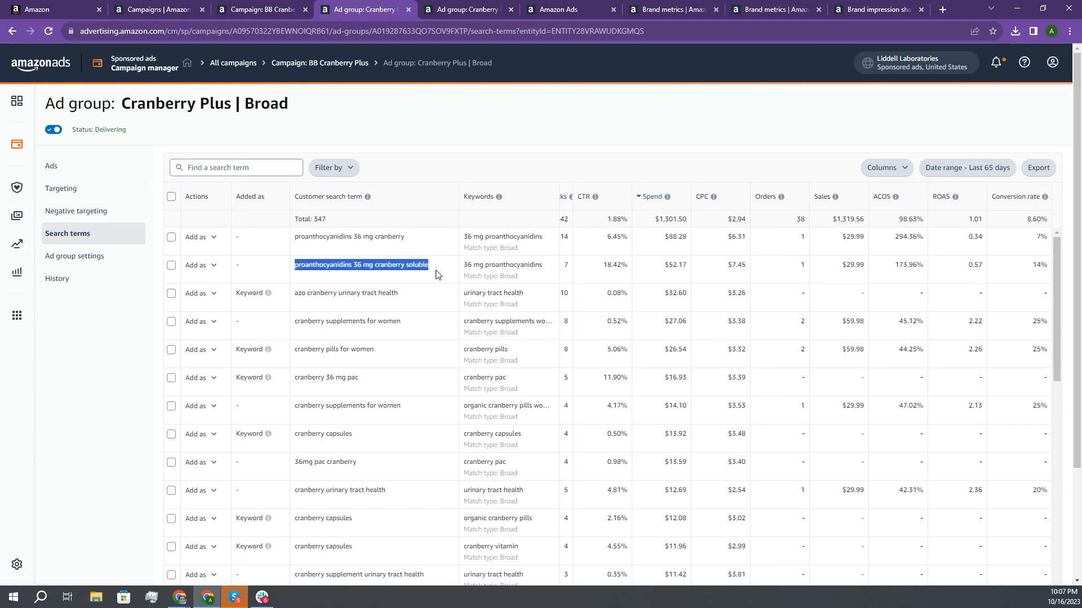
key("alt+Tab")
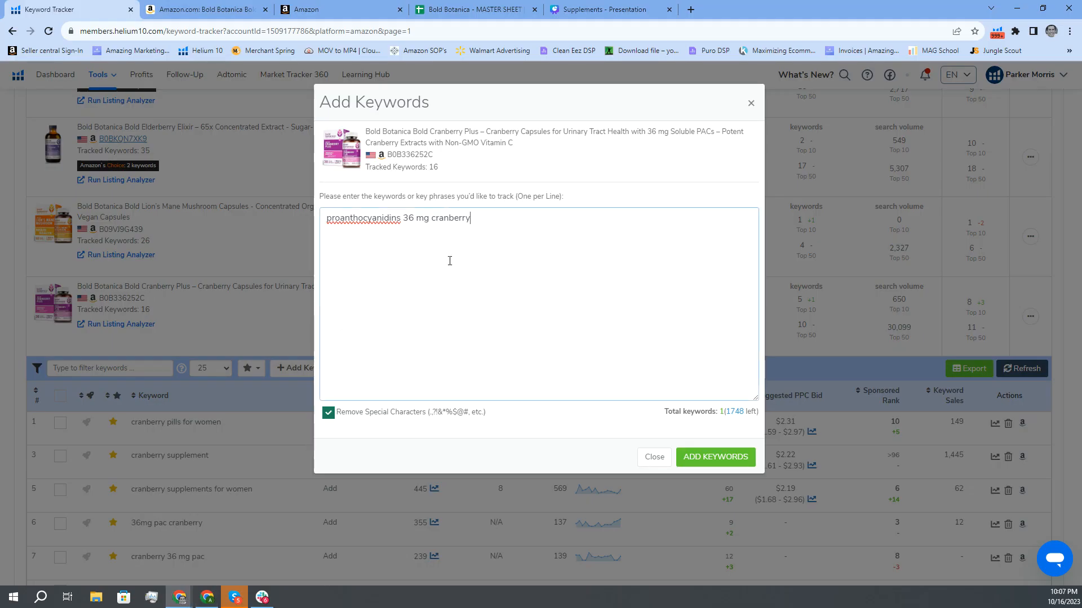
key("Return")
key("ctrl+v")
Step: Compare further high-spend search terms, including "36mg pac cranberry", with the keywords in Helium 10
key("alt+Tab")
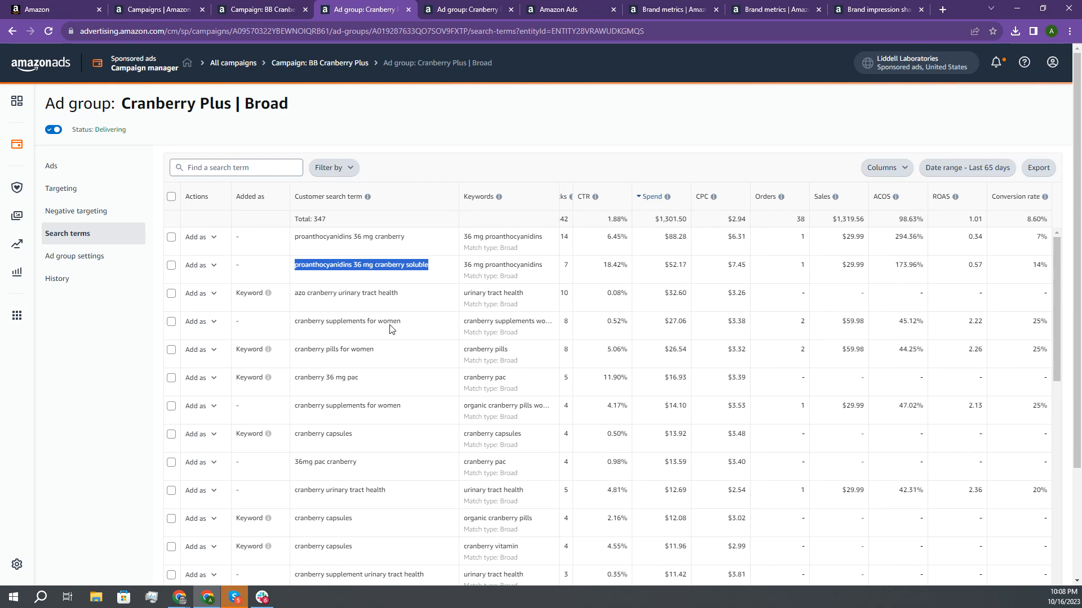
key("alt+Tab")
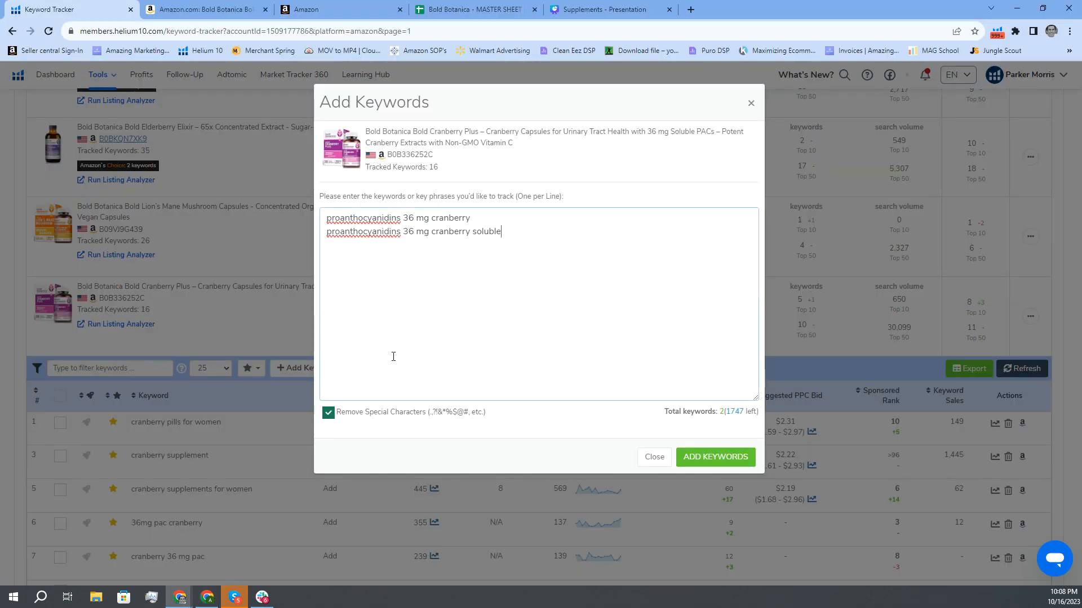
key("alt+Tab")
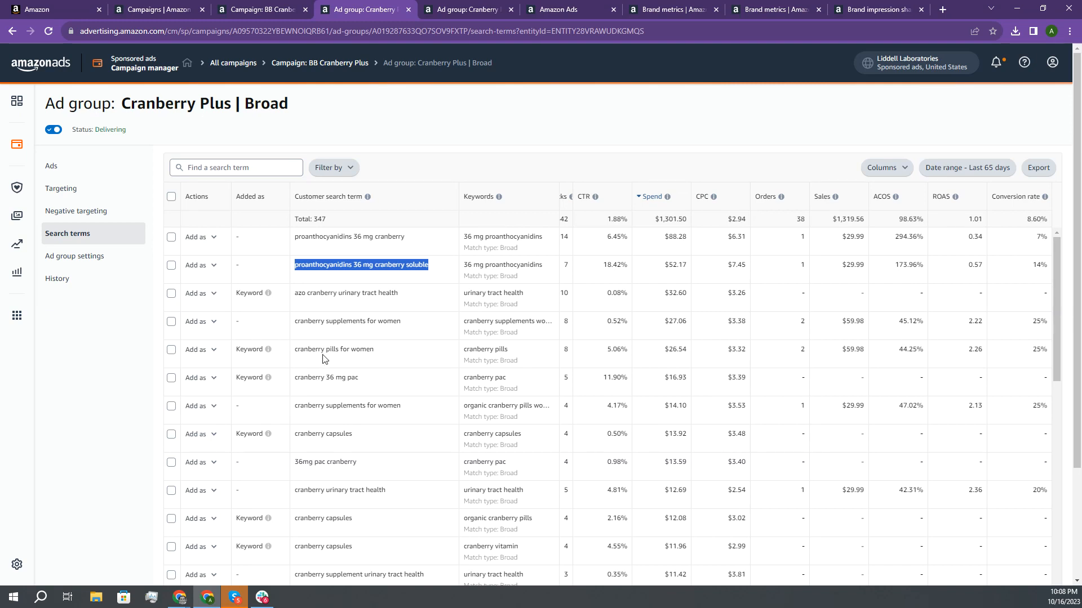
key("alt+Tab")
key("ctrl+v")
key("alt+Tab")
scroll(931, 377, "down", 1)
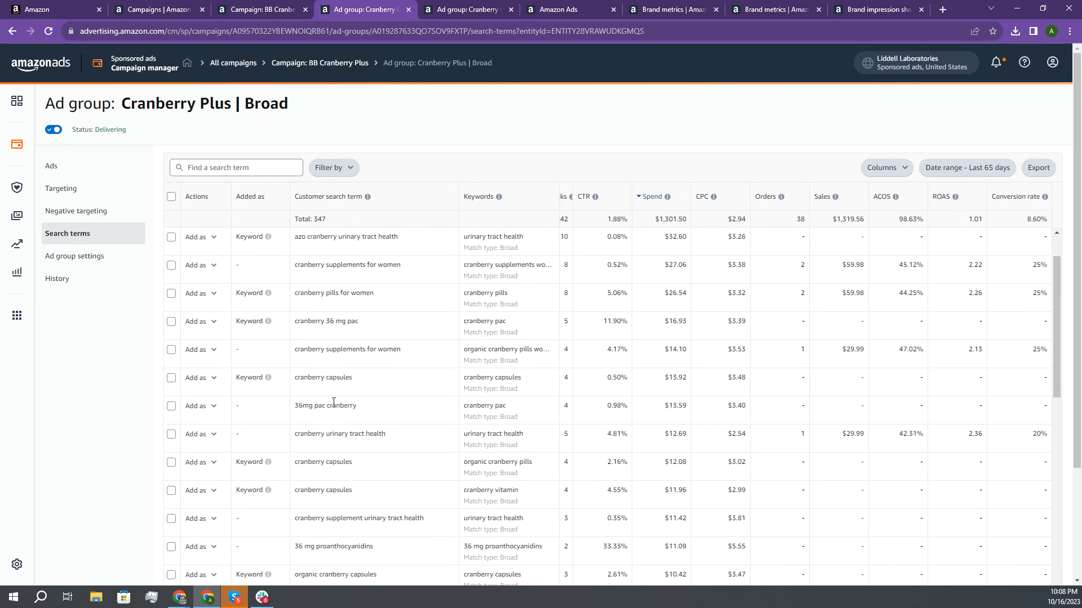
scroll(393, 411, "down", 1)
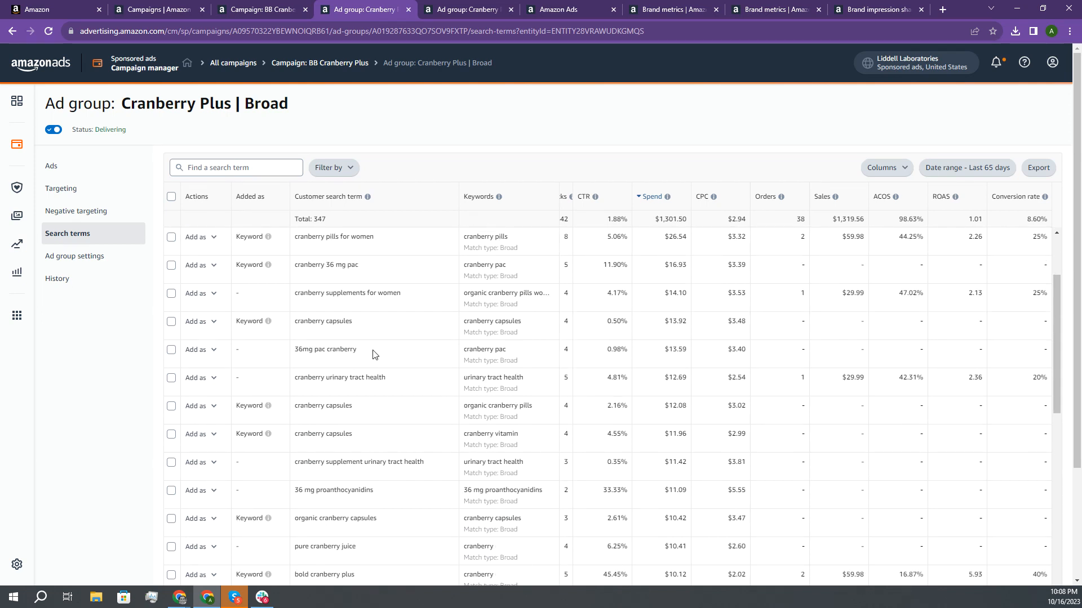
left_click_drag(374, 355, 284, 352)
scroll(354, 369, "down", 1)
scroll(346, 363, "down", 1)
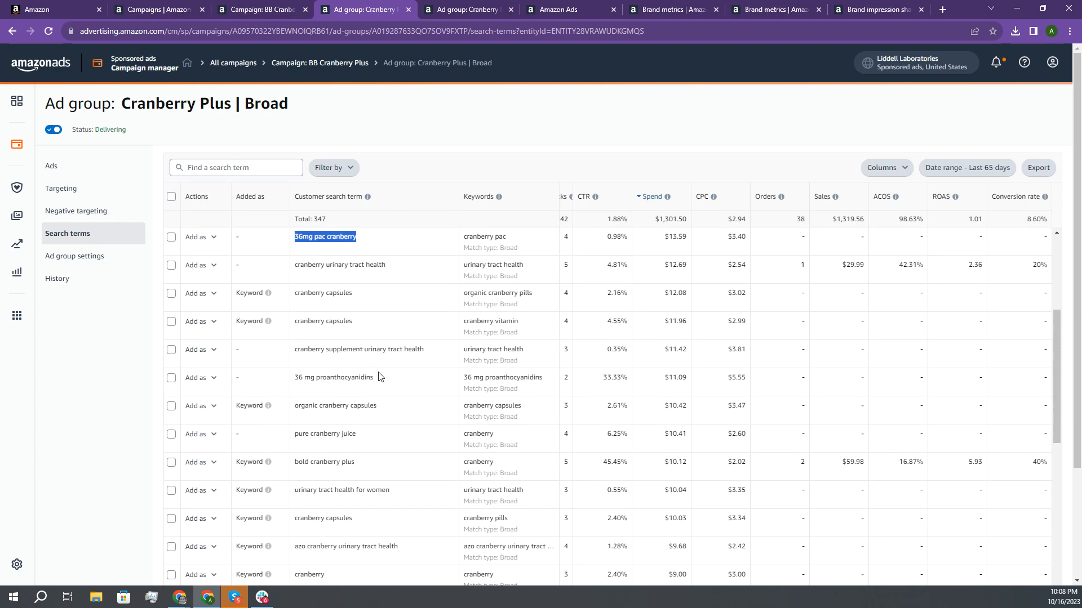
key("alt+Tab")
key("alt+Tab")
Step: Copy the search term "36 mg proanthocyanidins" from Amazon Ads onto a new line of Helium 10's keyword entry
left_click_drag(374, 378, 291, 385)
key("ctrl+c")
scroll(823, 384, "left", 3)
left_click(826, 386)
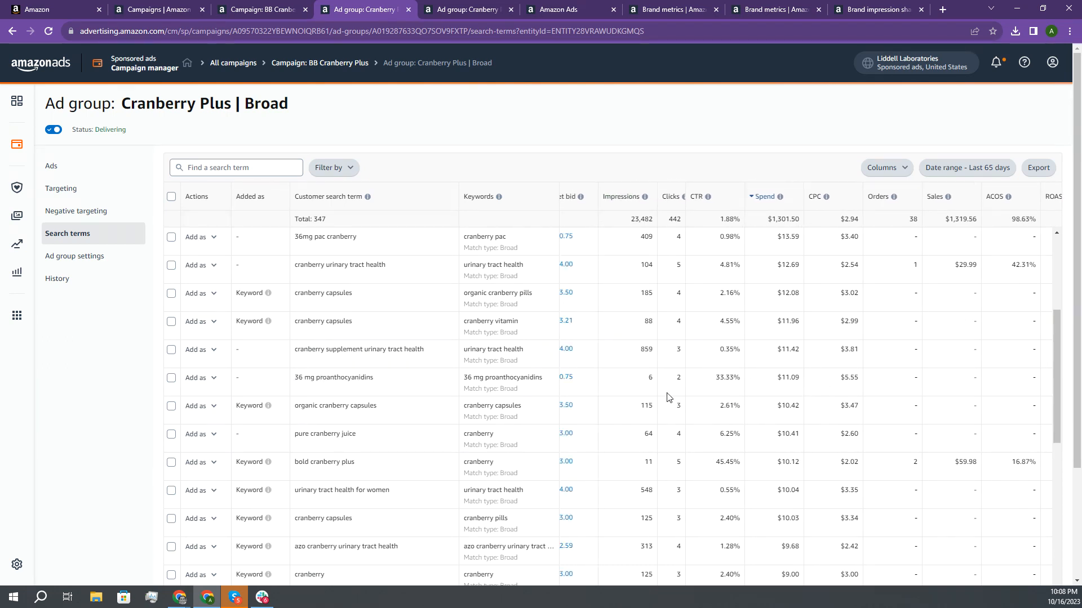
scroll(624, 378, "right", 3)
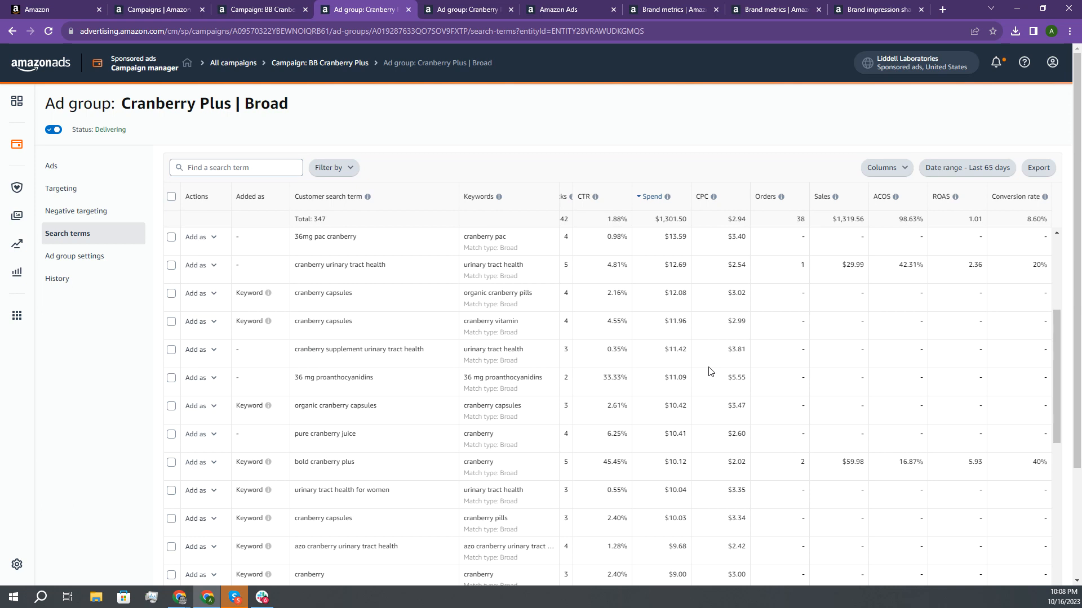
scroll(708, 372, "down", 1)
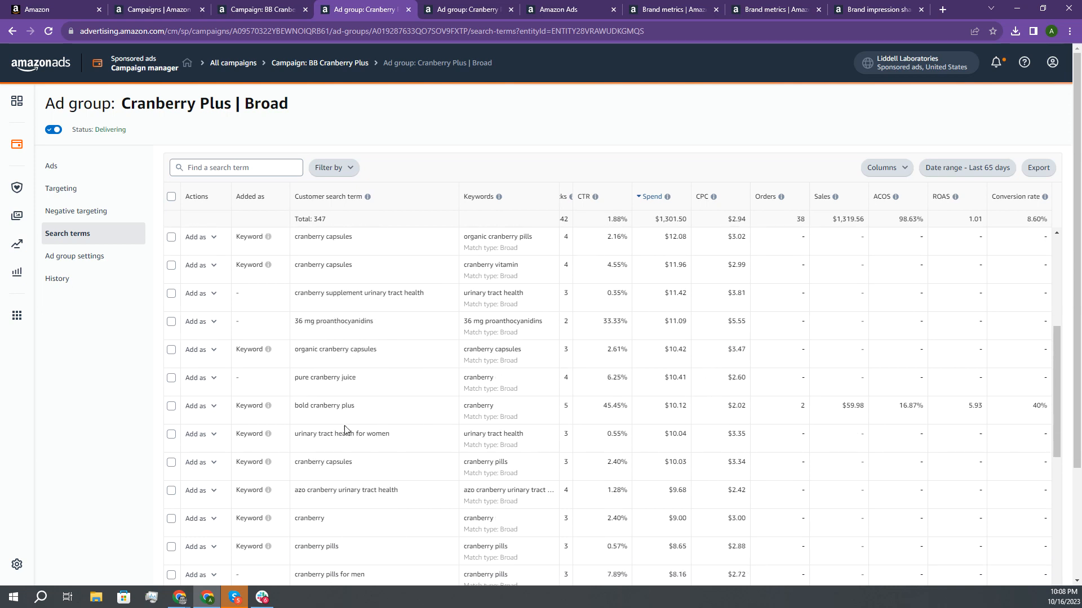
scroll(434, 459, "down", 5)
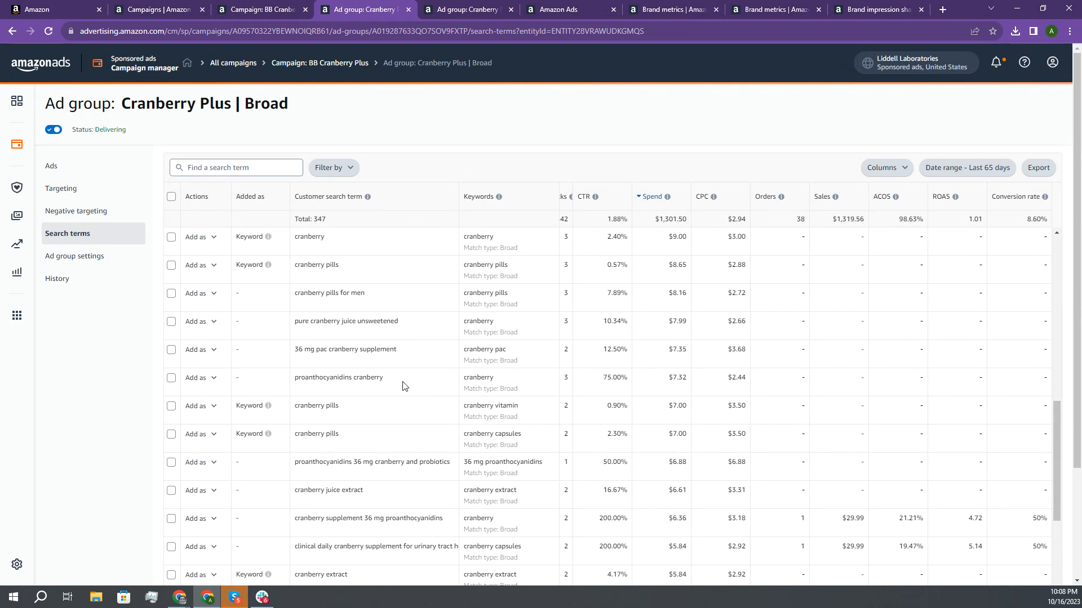
key("alt+Tab")
key("Return")
key("ctrl+v")
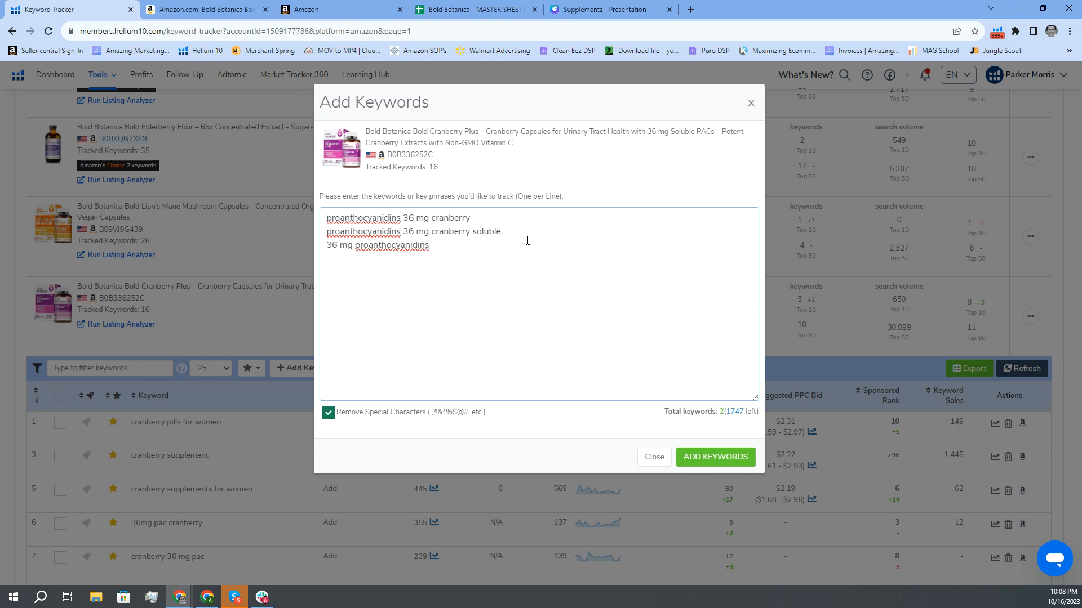
Step: Return to Amazon Ads and examine "proanthocyanidins cranberry" and the other lower-spend search terms, including their bids, impressions and clicks
key("alt+Tab")
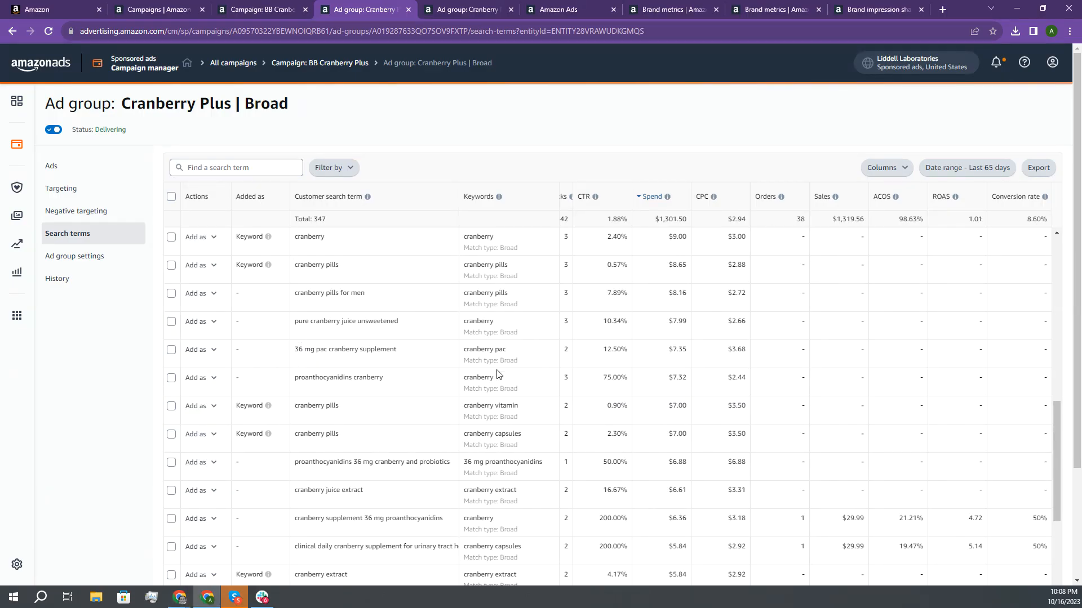
left_click_drag(414, 384, 296, 381)
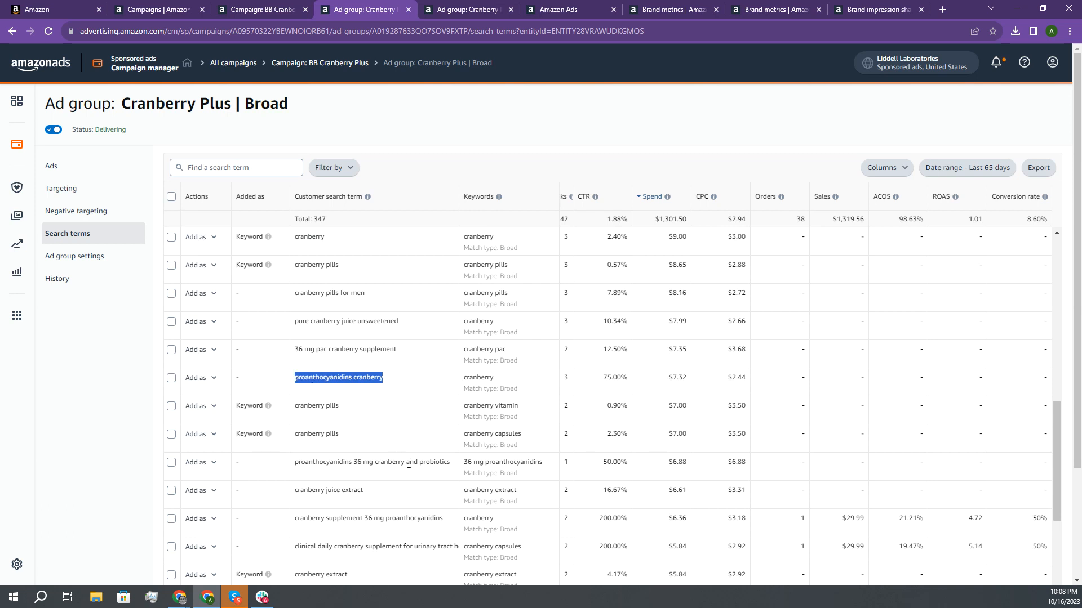
scroll(412, 463, "down", 1)
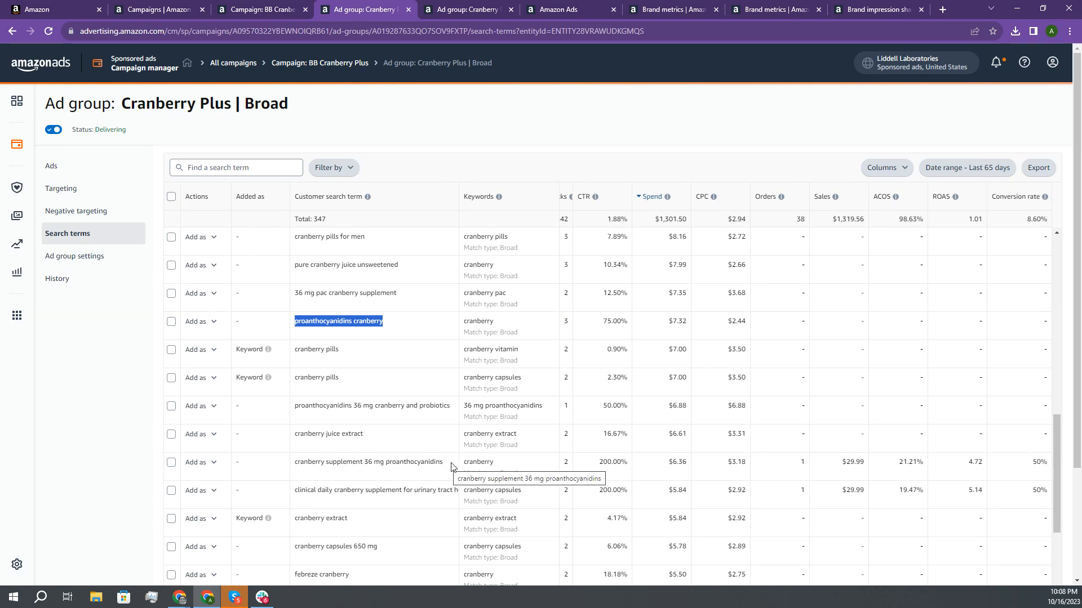
scroll(620, 473, "left", 3)
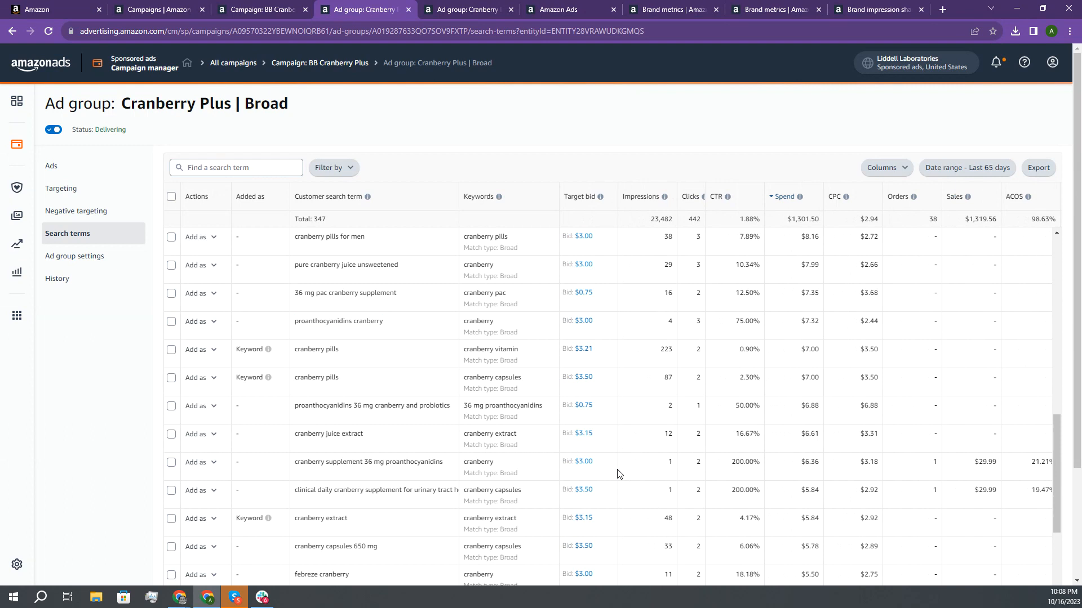
scroll(622, 475, "right", 2)
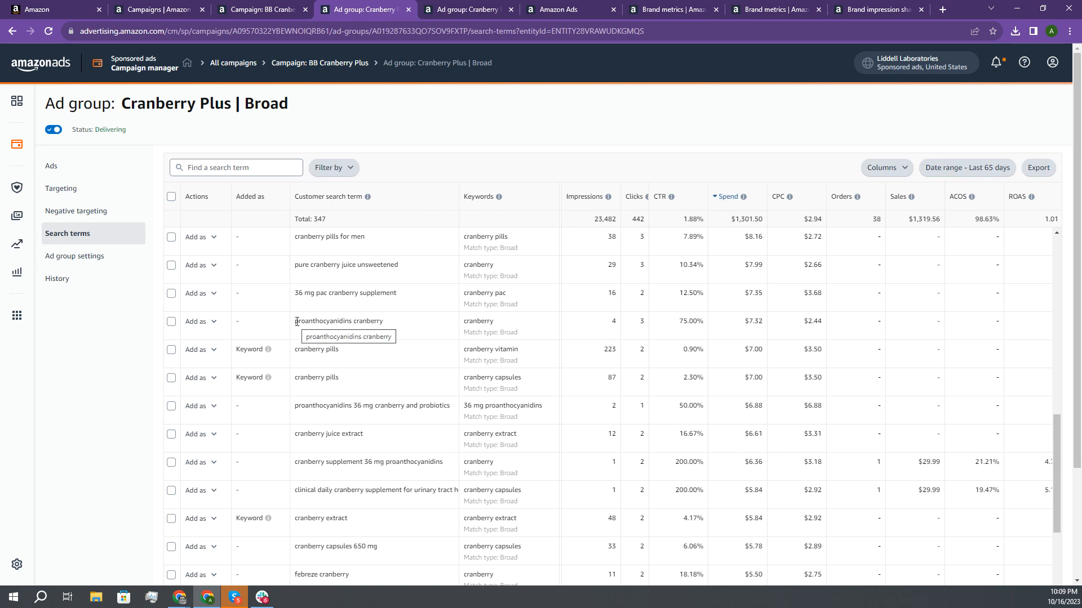
left_click_drag(297, 322, 420, 324)
scroll(411, 324, "down", 3)
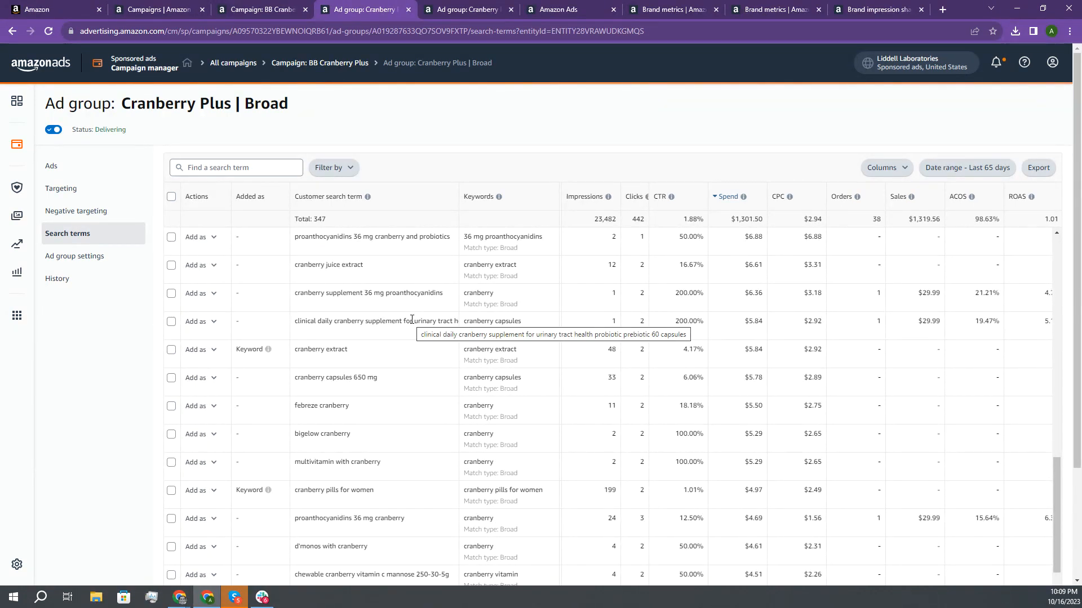
scroll(754, 296, "up", 4)
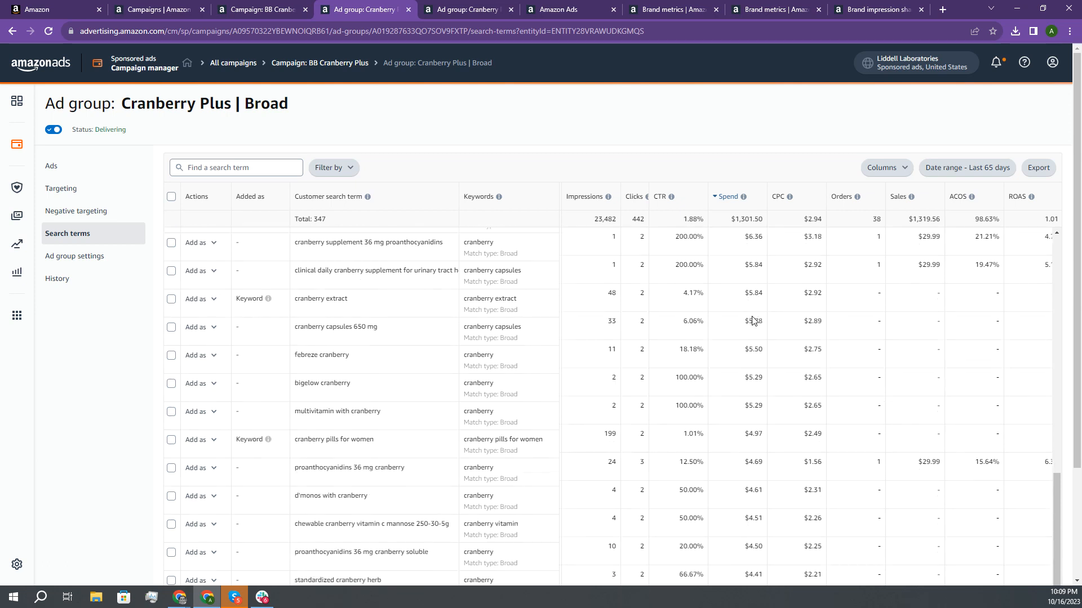
scroll(742, 364, "up", 5)
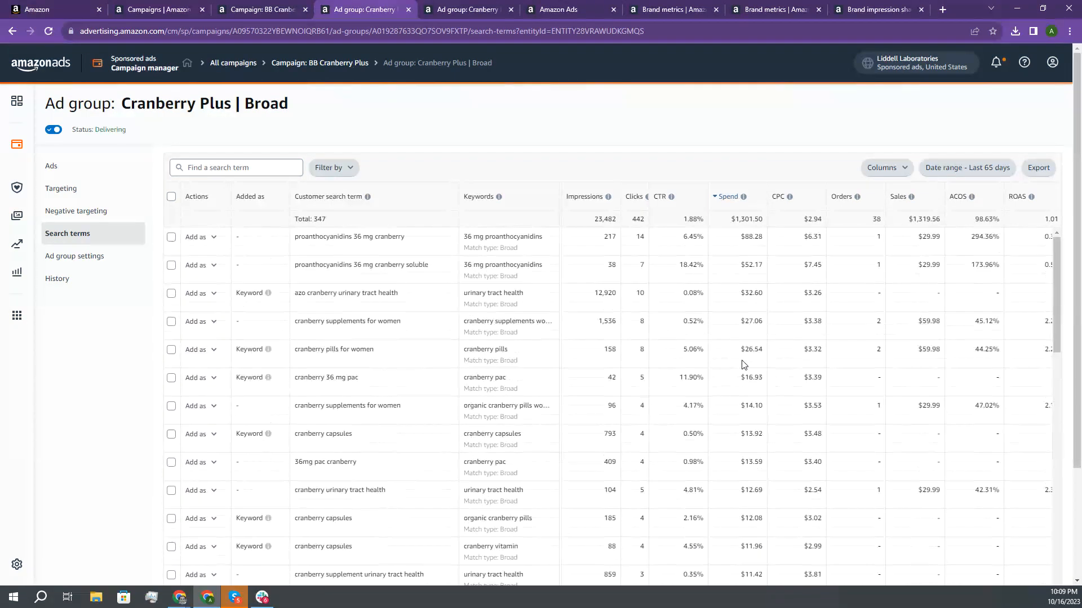
Step: Sort the Cranberry Plus search terms by orders, highest first, with the conversion rates in view
left_click(842, 199)
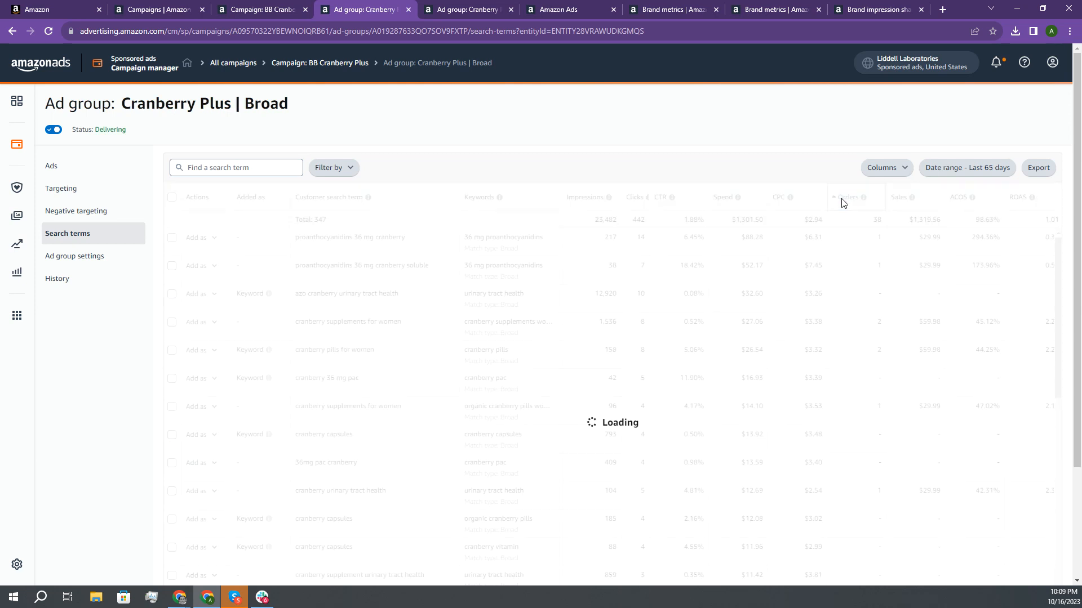
left_click(842, 198)
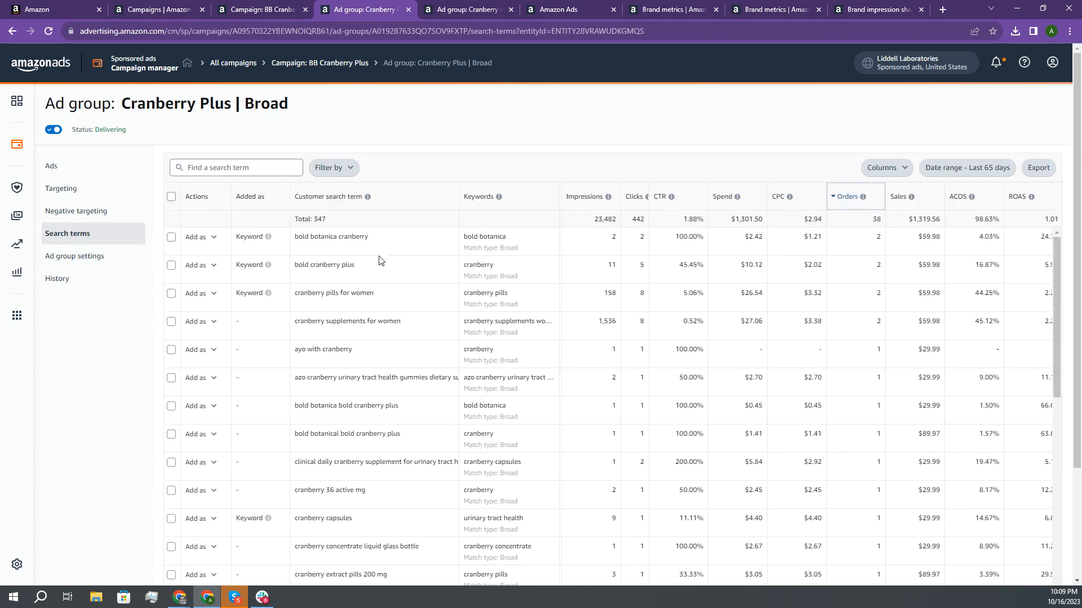
scroll(829, 302, "right", 3)
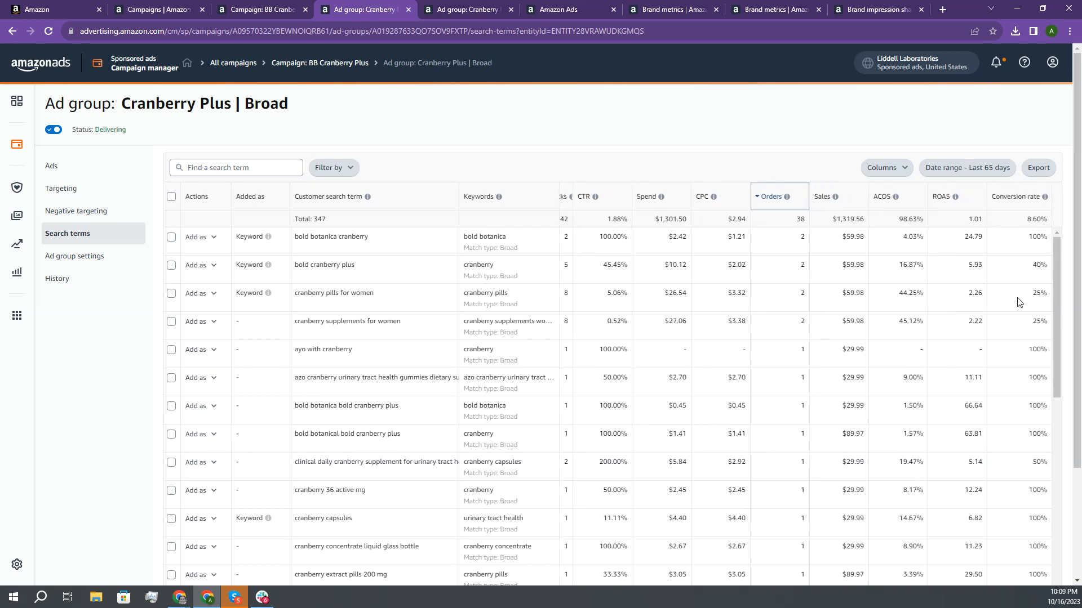
Step: Compare conversion rate, orders, clicks and CPC for "cranberry pills for women" and "cranberry supplements for women"
left_click_drag(1031, 294, 1048, 307)
double_click(805, 296)
double_click(801, 322)
scroll(806, 326, "left", 2)
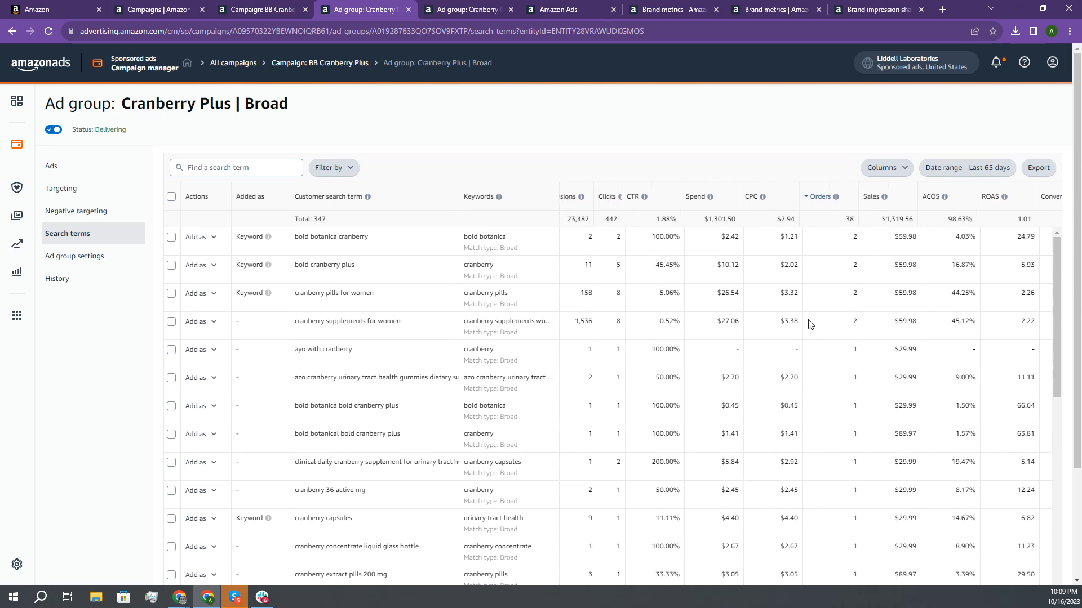
double_click(622, 293)
double_click(622, 322)
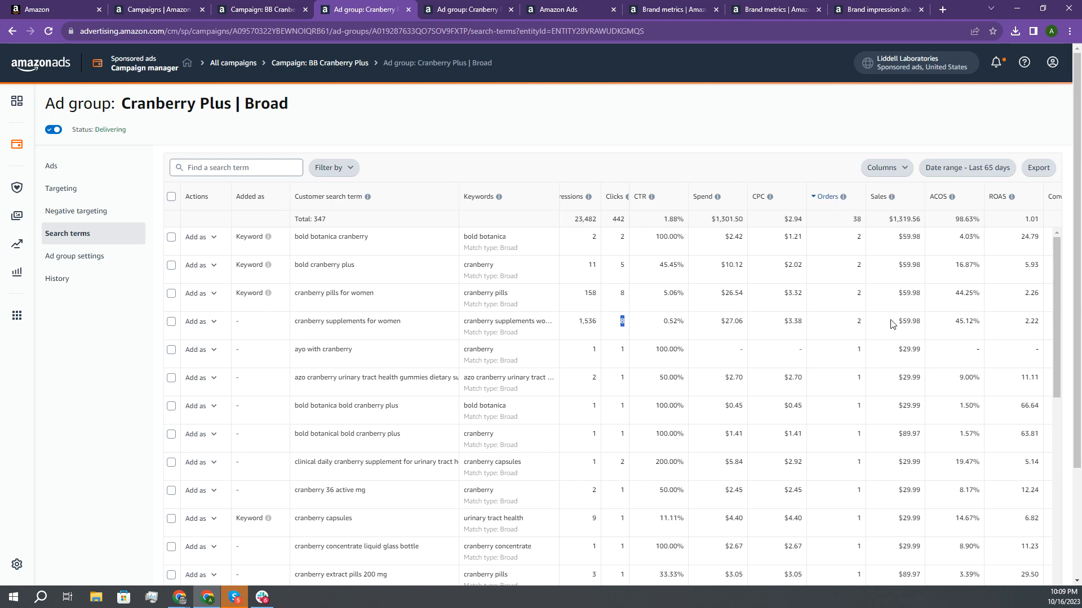
double_click(788, 294)
double_click(786, 322)
Step: Review the remaining converting search terms, then recheck orders and conversion rates of the two women's cranberry terms
scroll(899, 324, "down", 1)
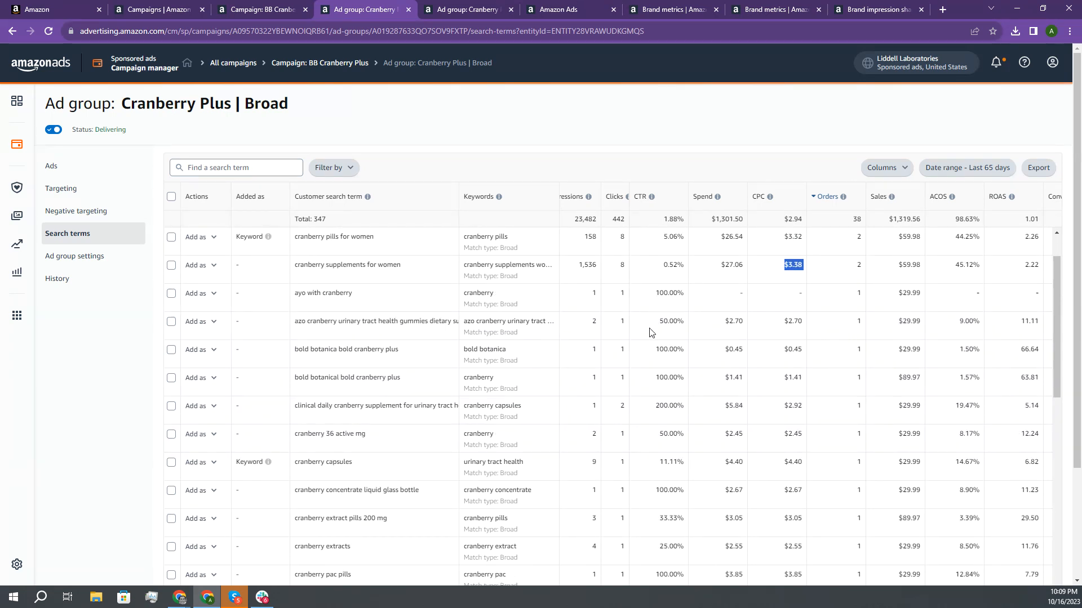
scroll(851, 394, "down", 3)
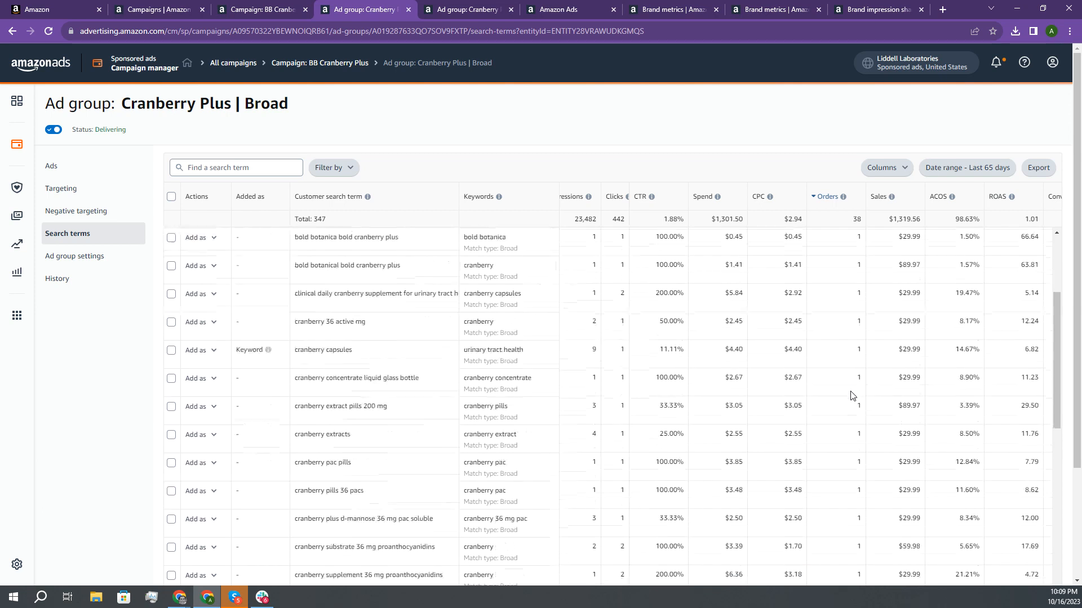
scroll(850, 395, "up", 4)
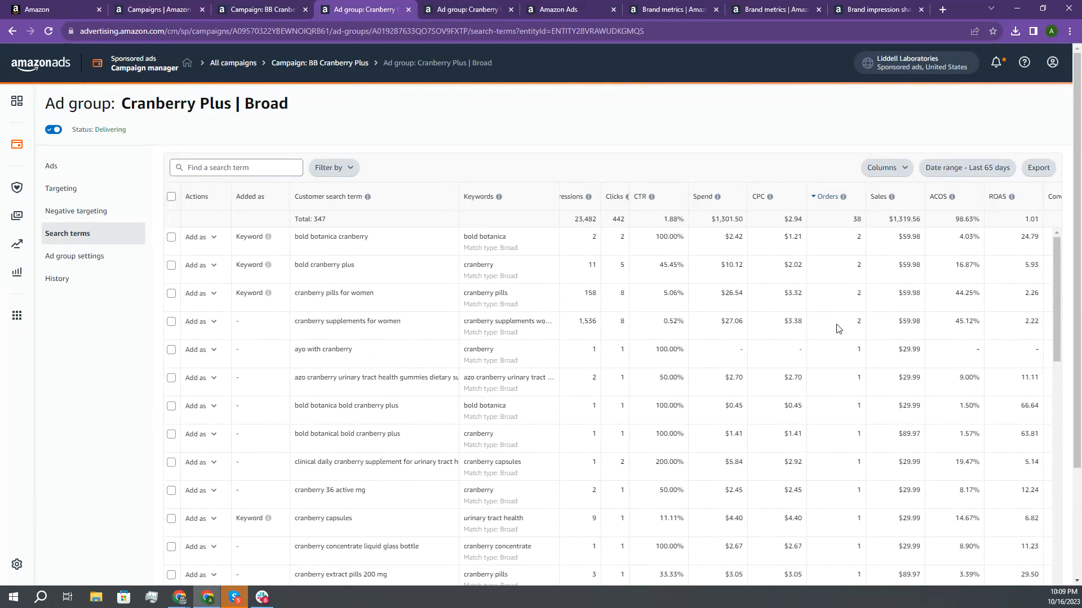
double_click(867, 299)
double_click(861, 324)
scroll(978, 320, "right", 1)
left_click_drag(1006, 301, 1028, 312)
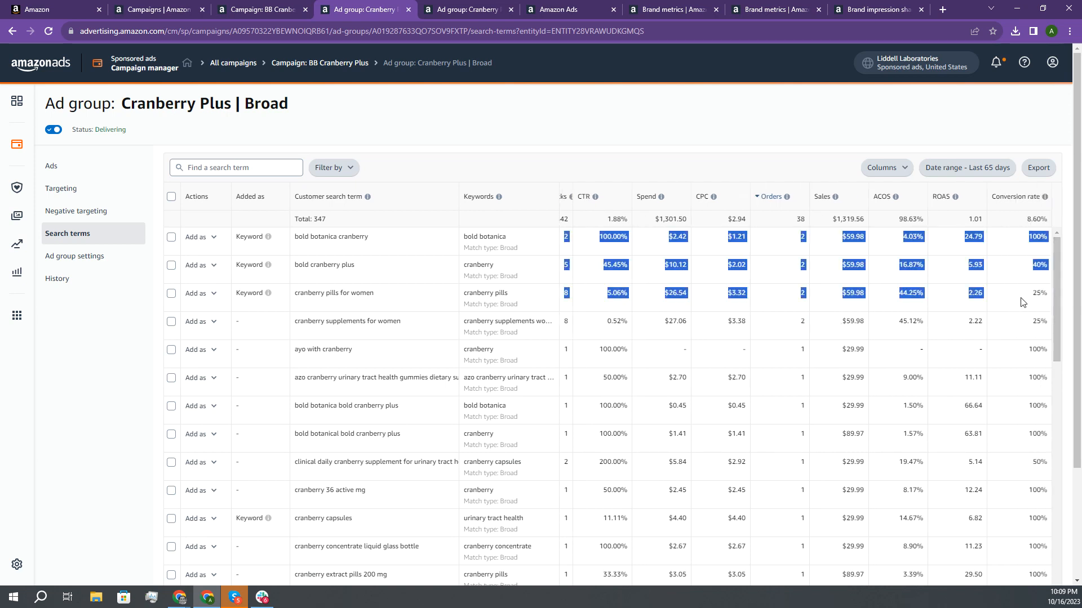
left_click(1034, 310)
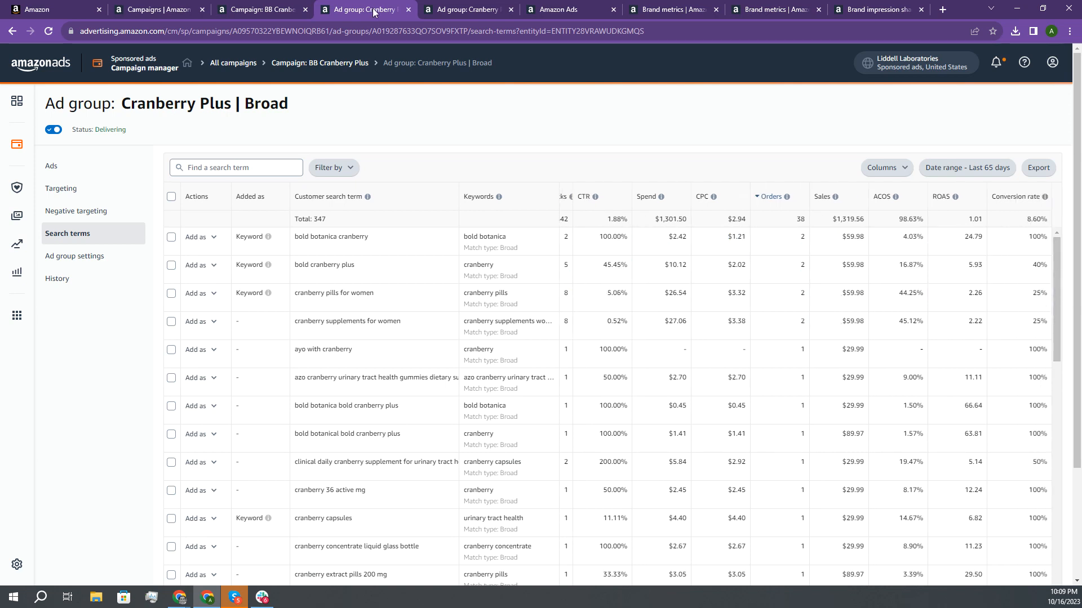
Step: Switch to Helium 10 and add the three entered keywords to Bold Cranberry Plus's tracking list
key("alt+Tab")
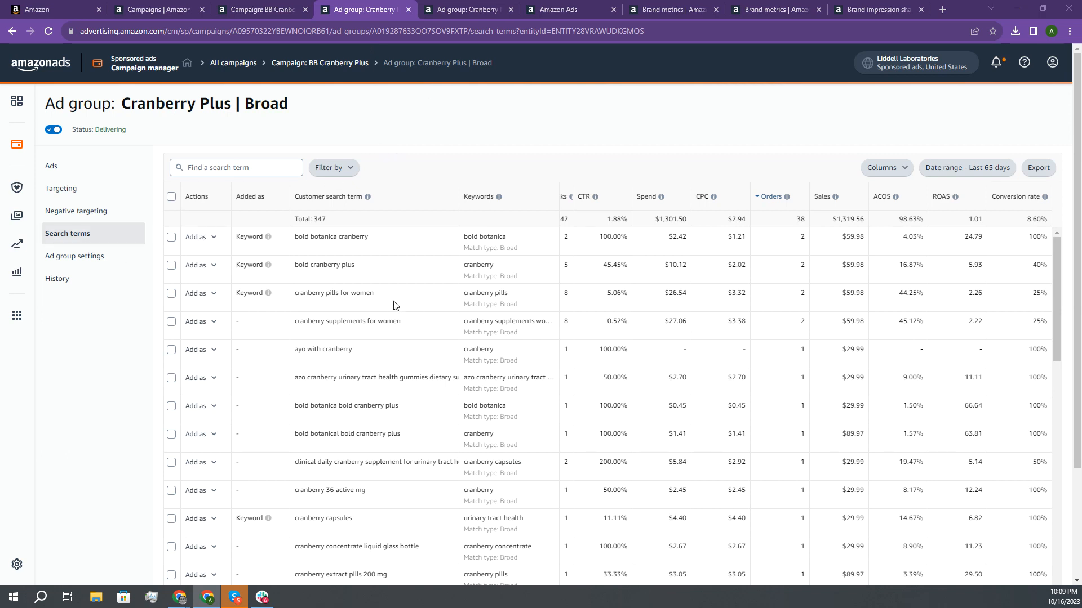
left_click(728, 461)
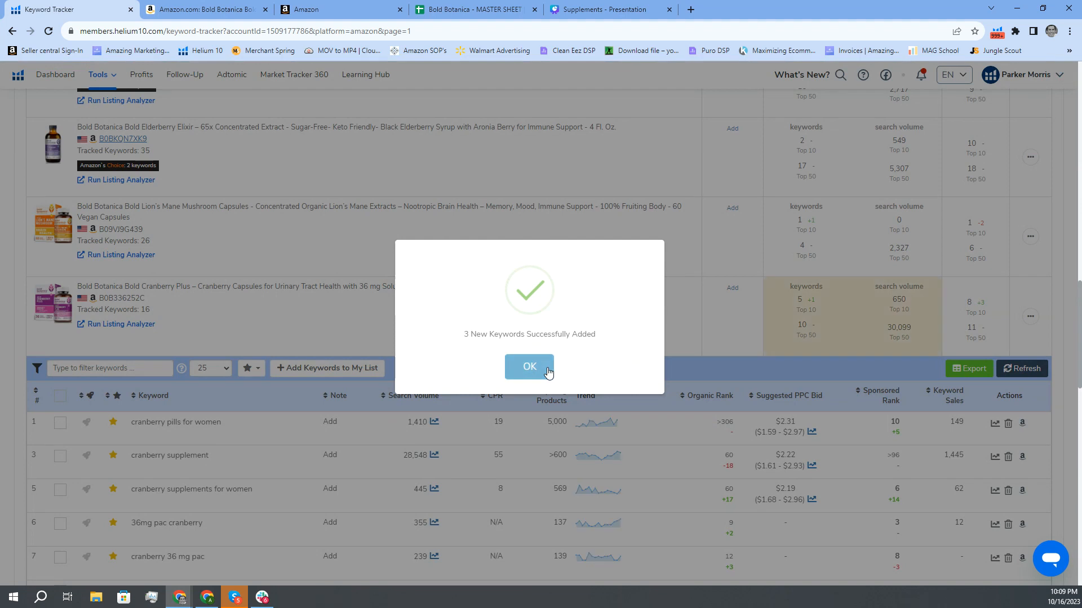
left_click(548, 370)
Step: Check the search volumes of "cranberry supplements for women", "cranberry pills for women" and "cranberry supplement" in the tracked keywords
scroll(221, 472, "down", 1)
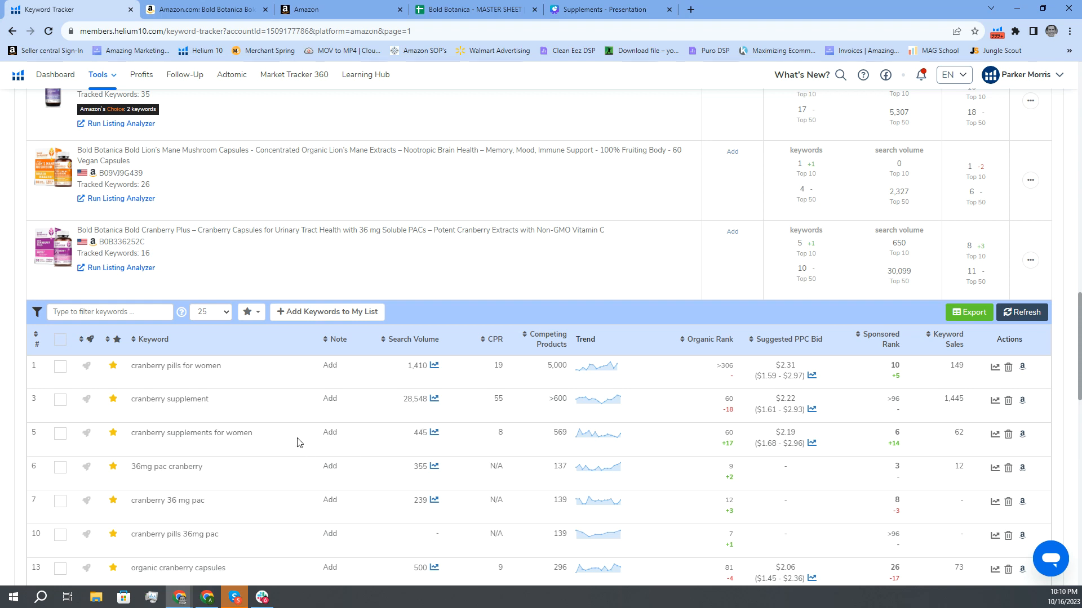
left_click_drag(412, 434, 424, 435)
left_click_drag(407, 366, 430, 405)
Step: Switch back to Amazon Ads and open the Sponsored ads reports list in a separate browser tab
key("alt+Tab")
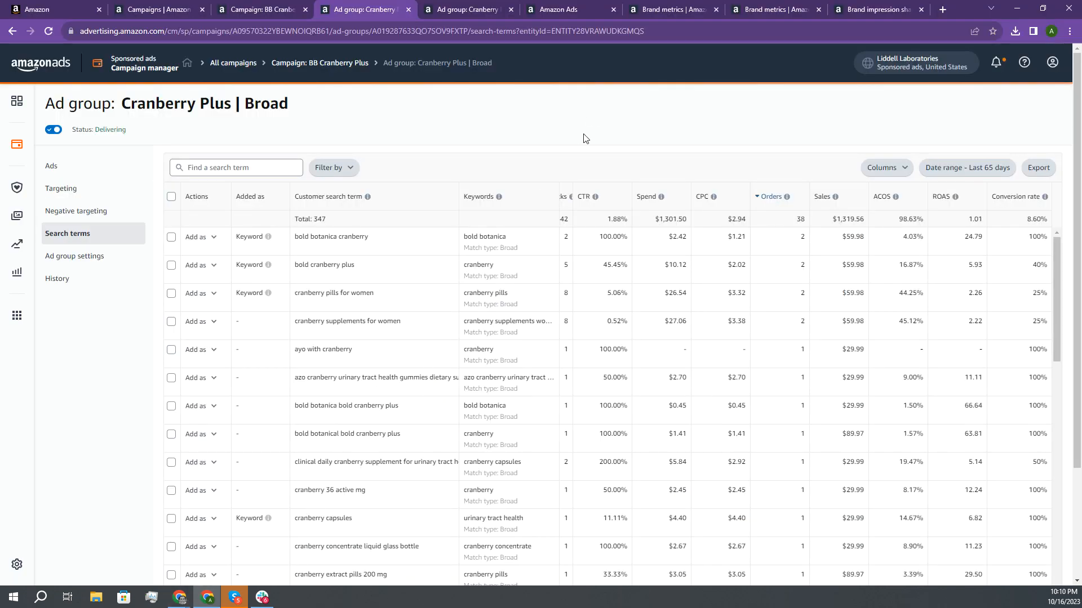
left_click(275, 9)
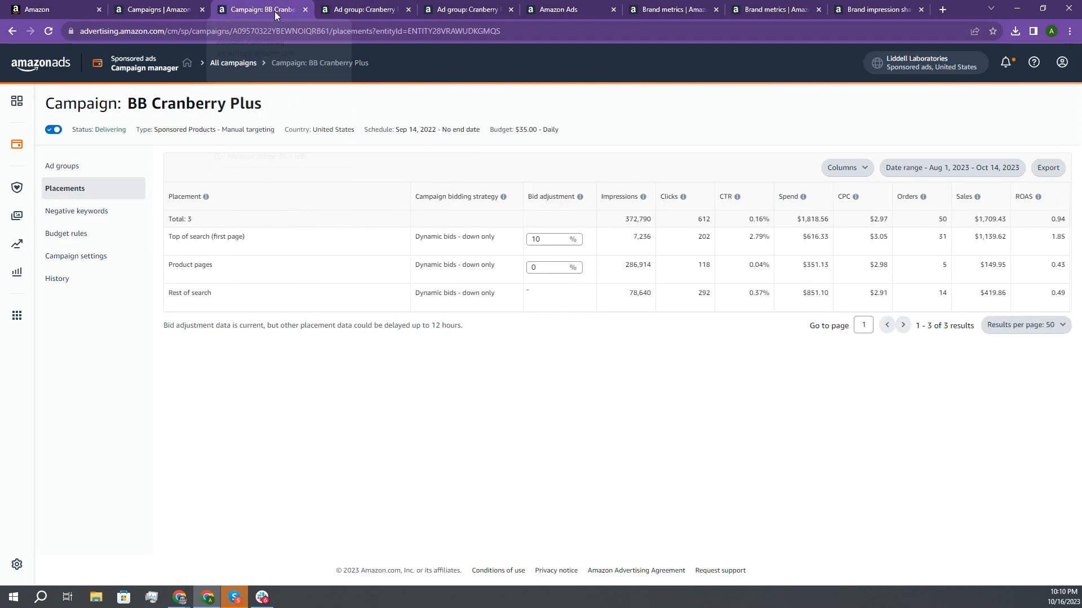
left_click(173, 12)
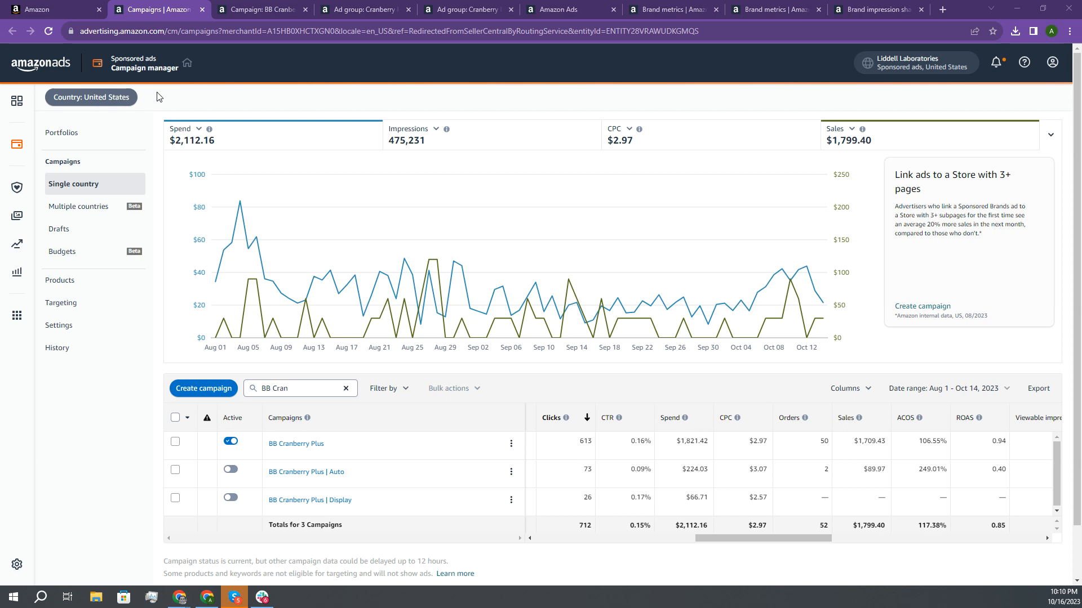
left_click(17, 272)
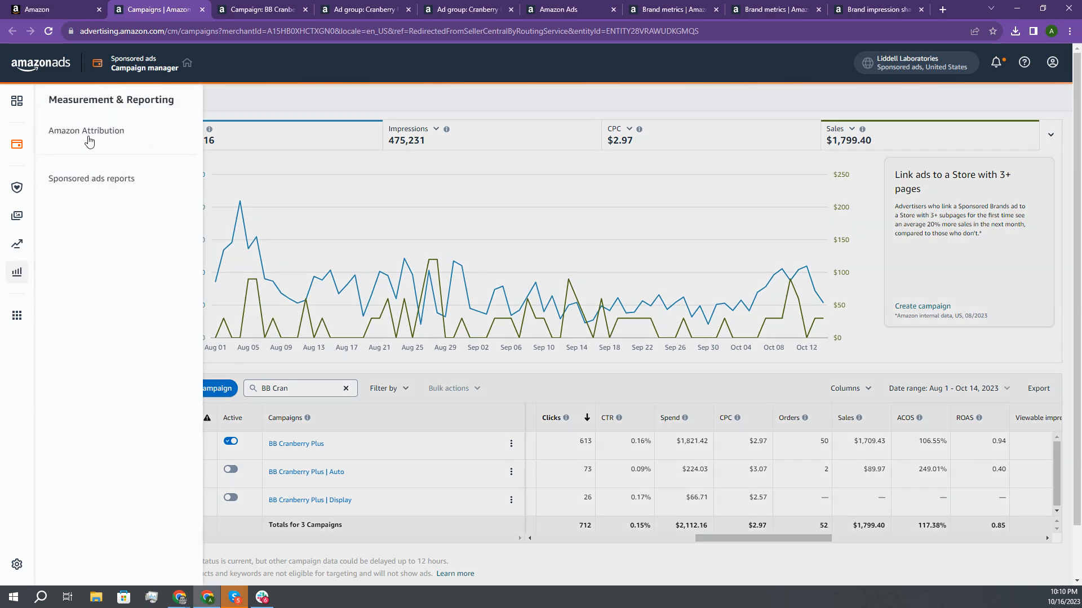
left_click(89, 181)
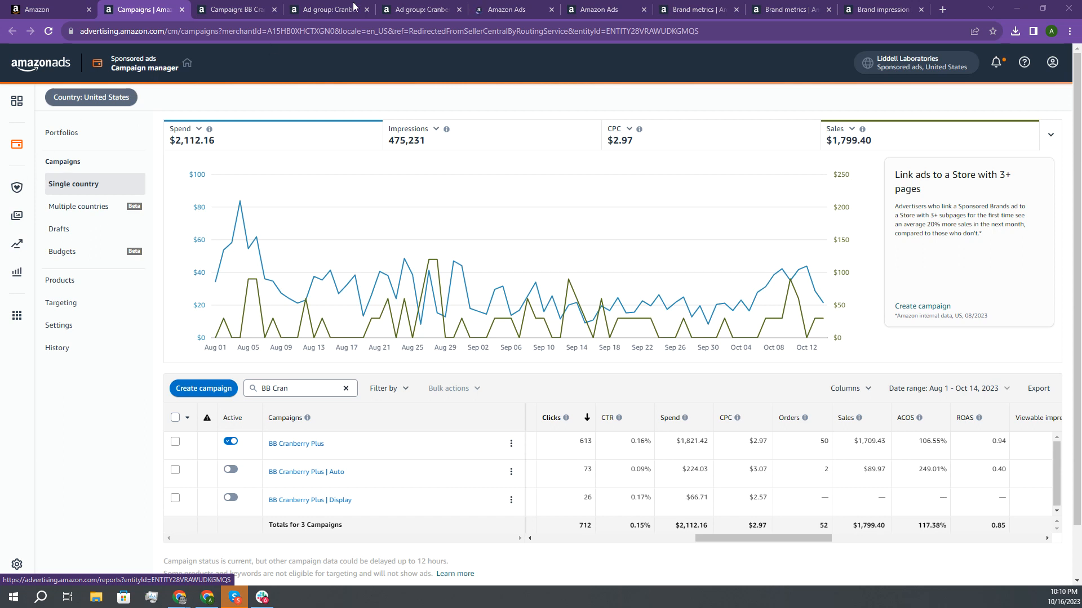
left_click(499, 9)
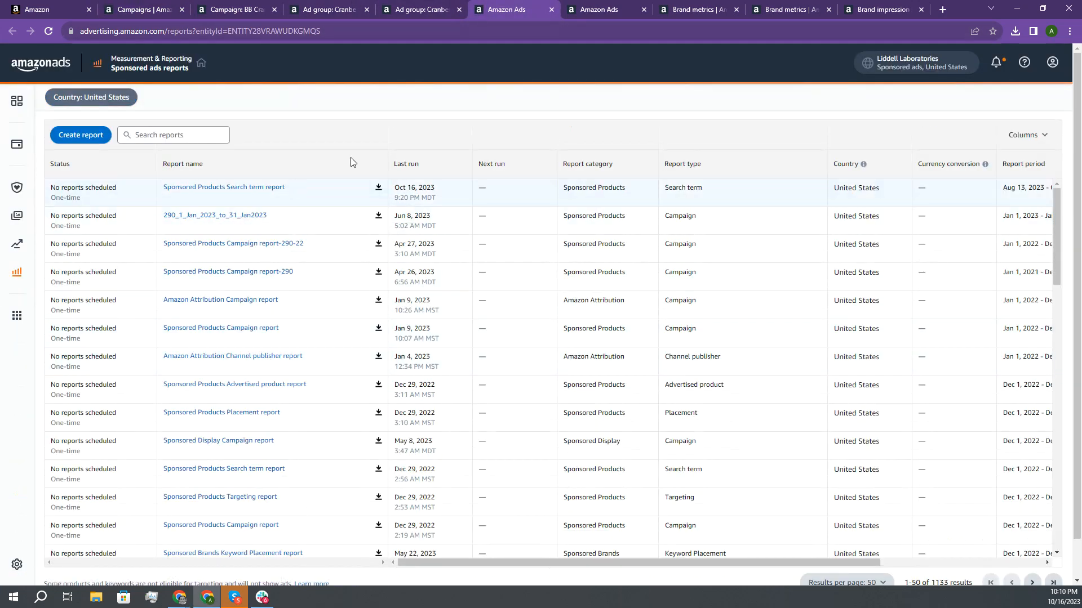
Step: Start a new Sponsored Products search term report covering August 13, 2023 to October 14, 2023
left_click(80, 135)
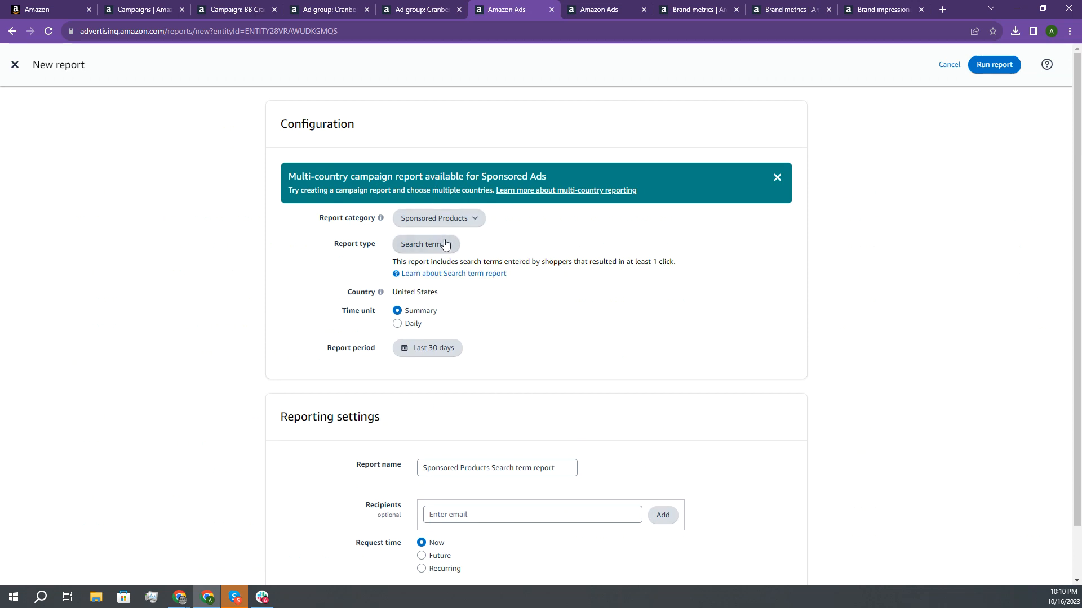
left_click(442, 352)
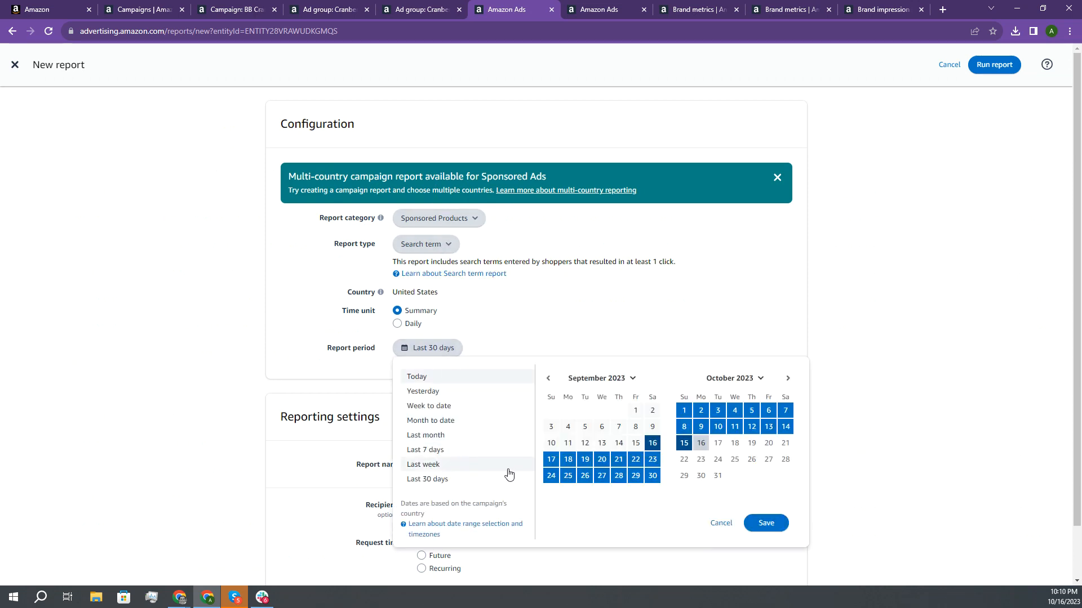
left_click(548, 378)
left_click(548, 378)
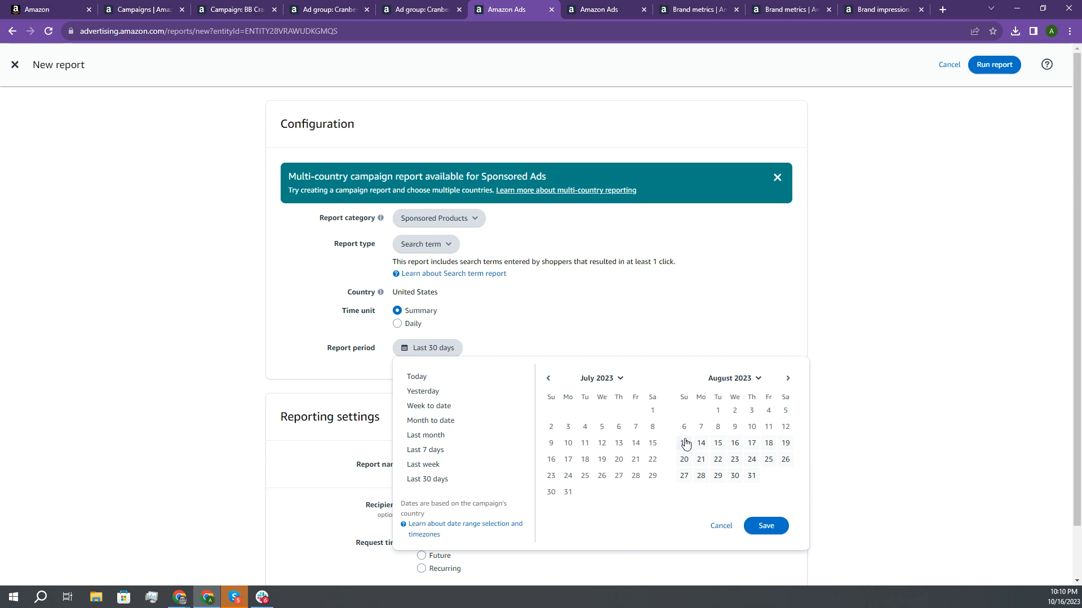
left_click(688, 449)
left_click(788, 379)
left_click(787, 379)
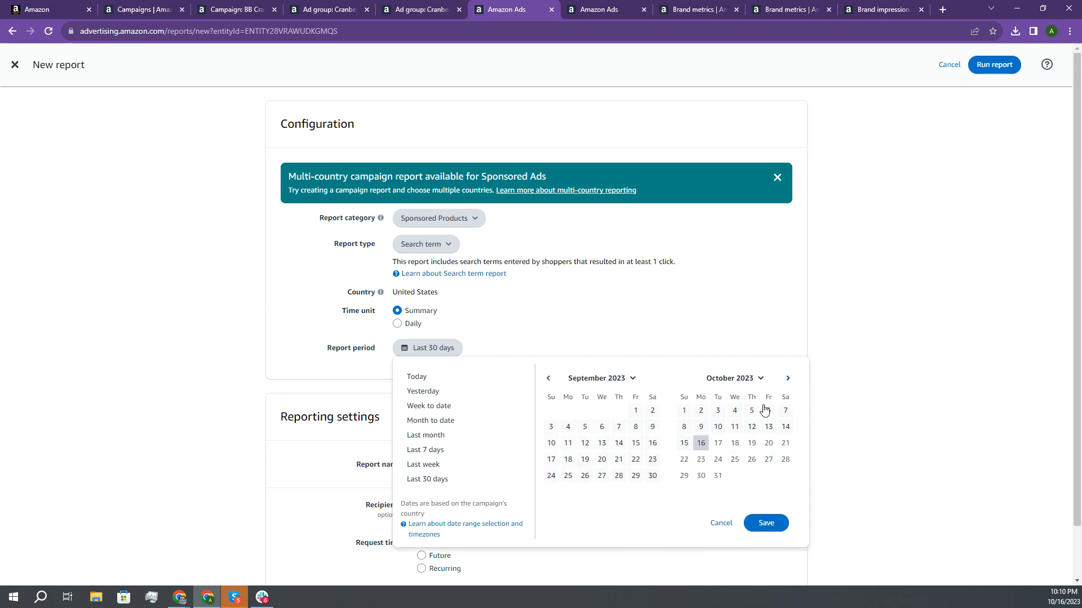
left_click(785, 427)
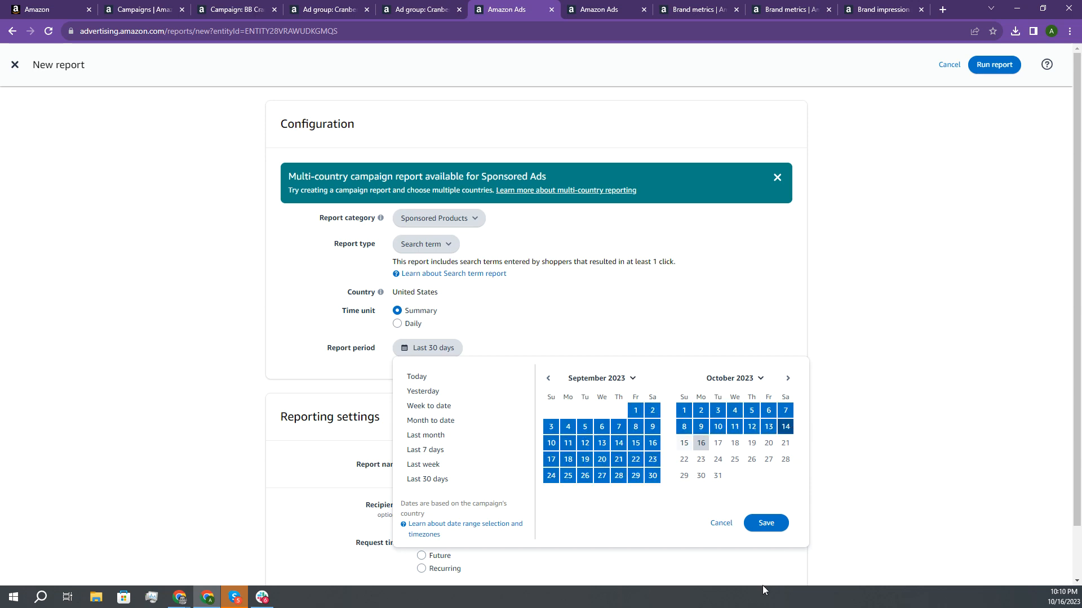
left_click(766, 527)
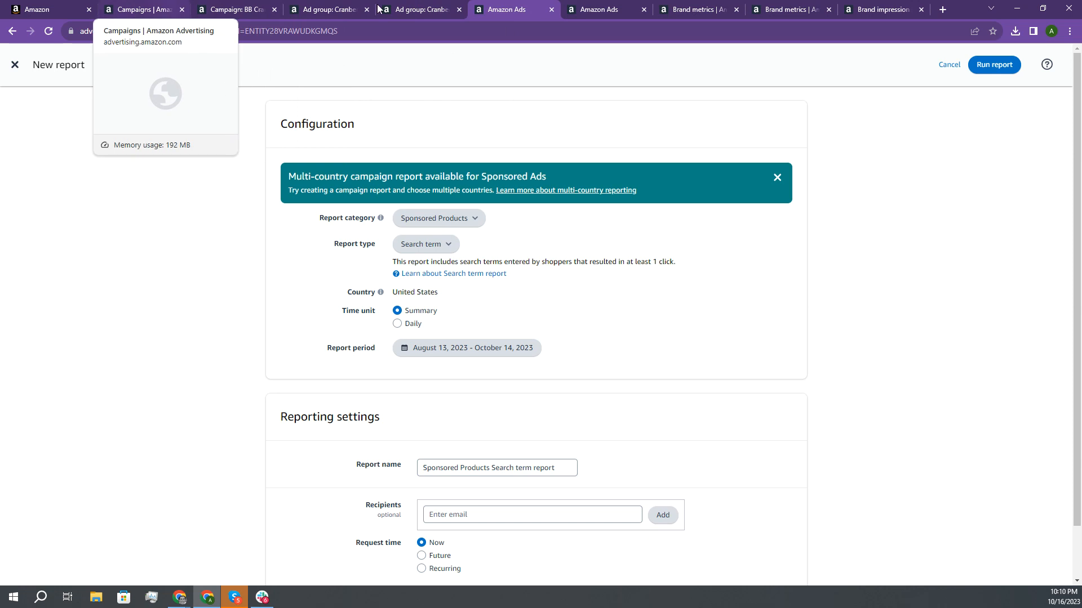
left_click(143, 10)
left_click(220, 7)
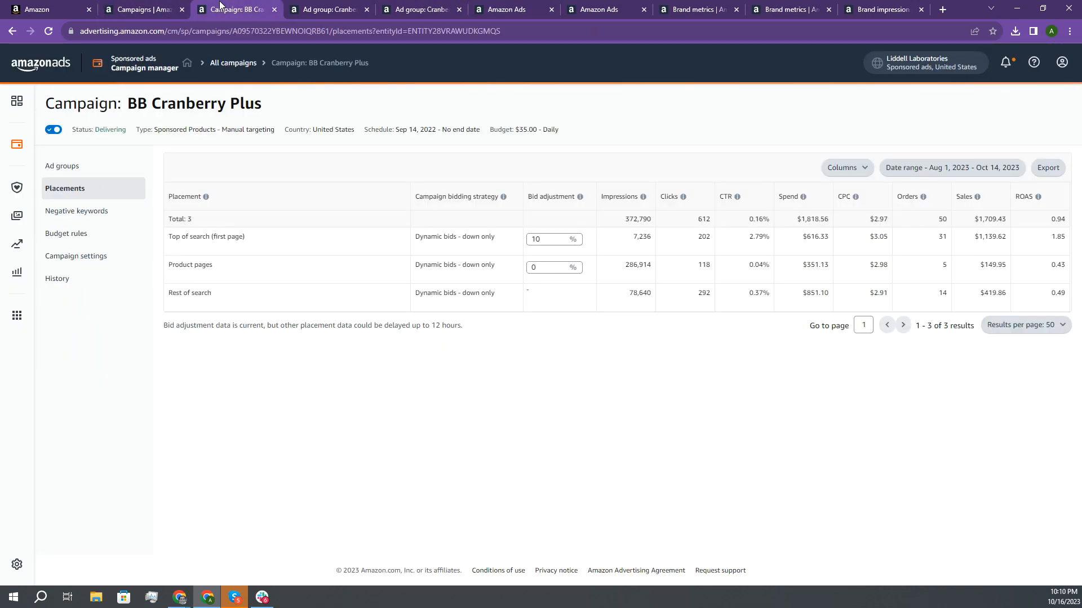
left_click(133, 13)
left_click(324, 9)
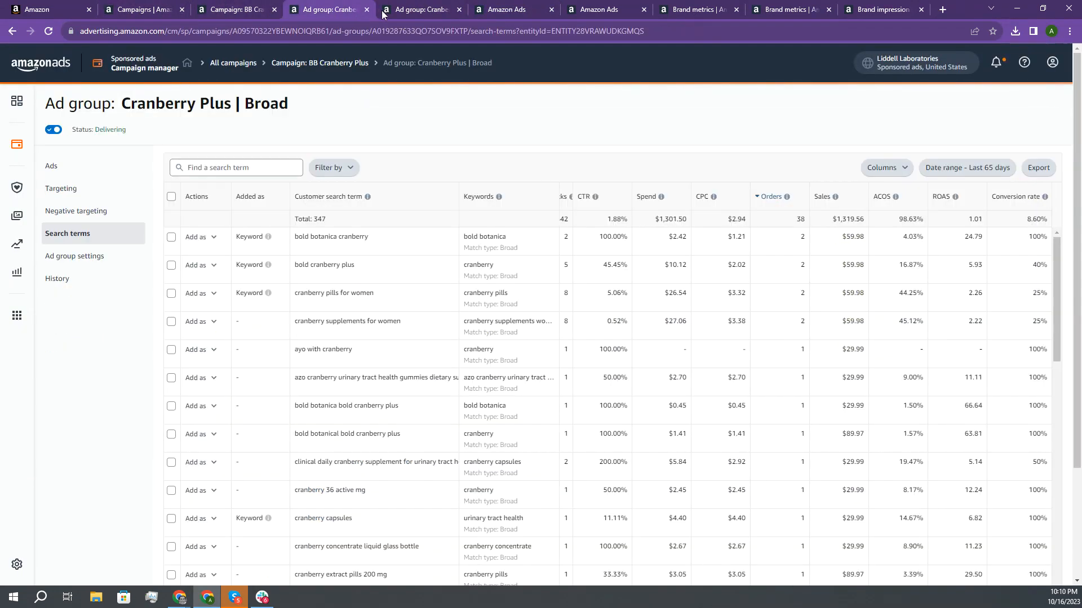
left_click(421, 10)
left_click(321, 10)
left_click(219, 11)
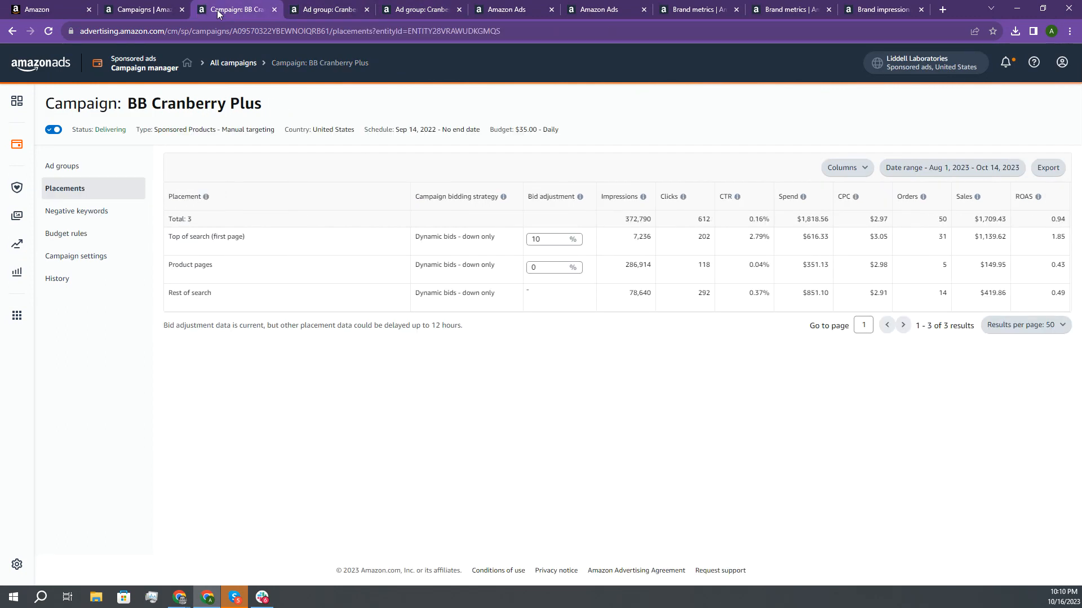
left_click(149, 10)
left_click(526, 11)
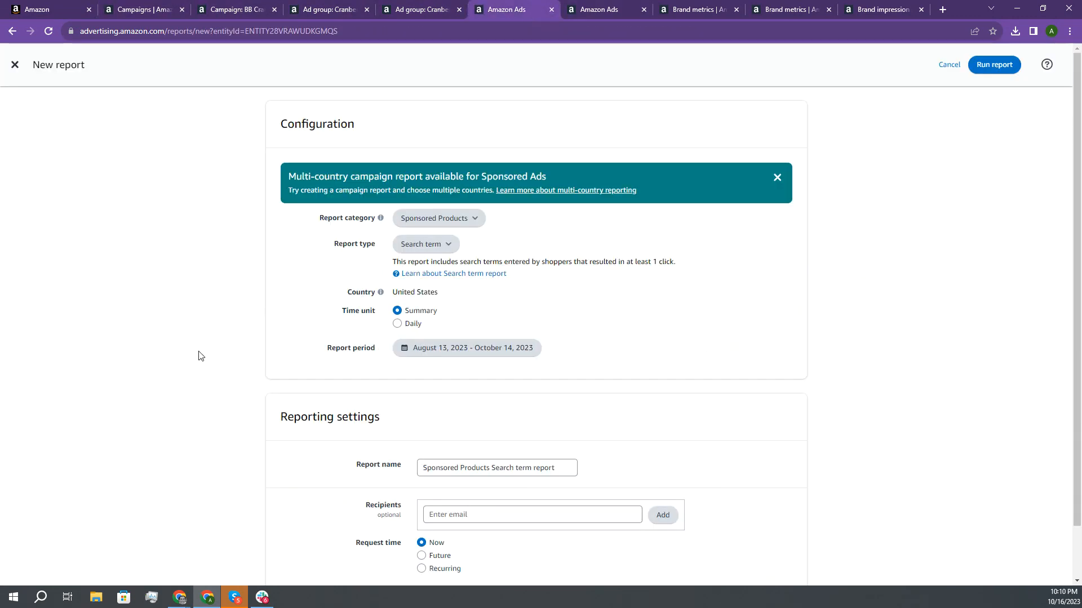
Step: Switch to the Bold Botanica Amazon NGram Analysis Tool in Google Sheets and select the first header cell of the Sponsored Product Search Term R sheet
key("alt+Tab")
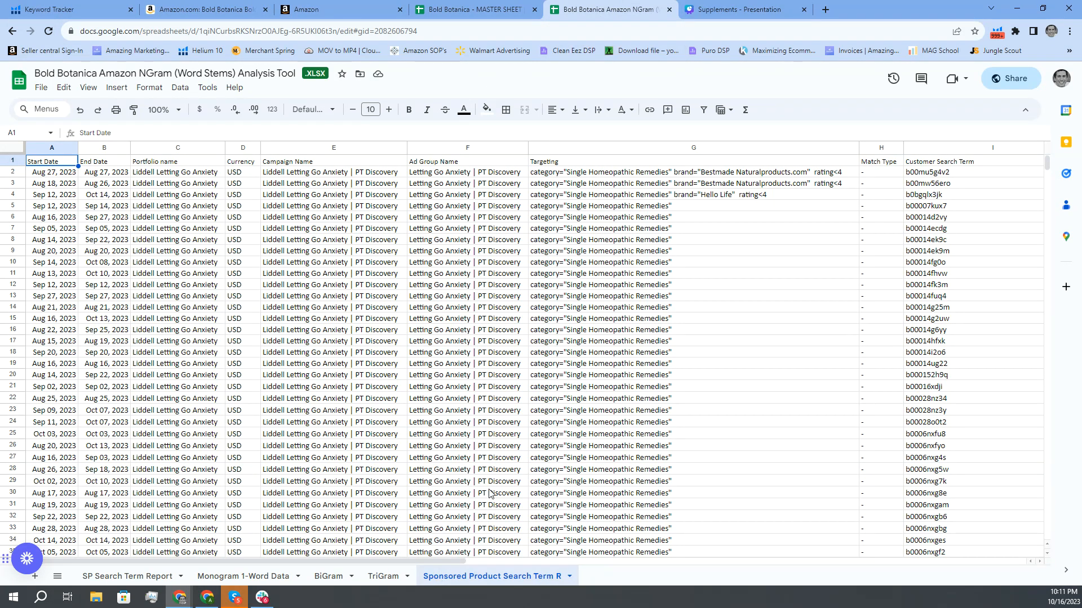
left_click(13, 161)
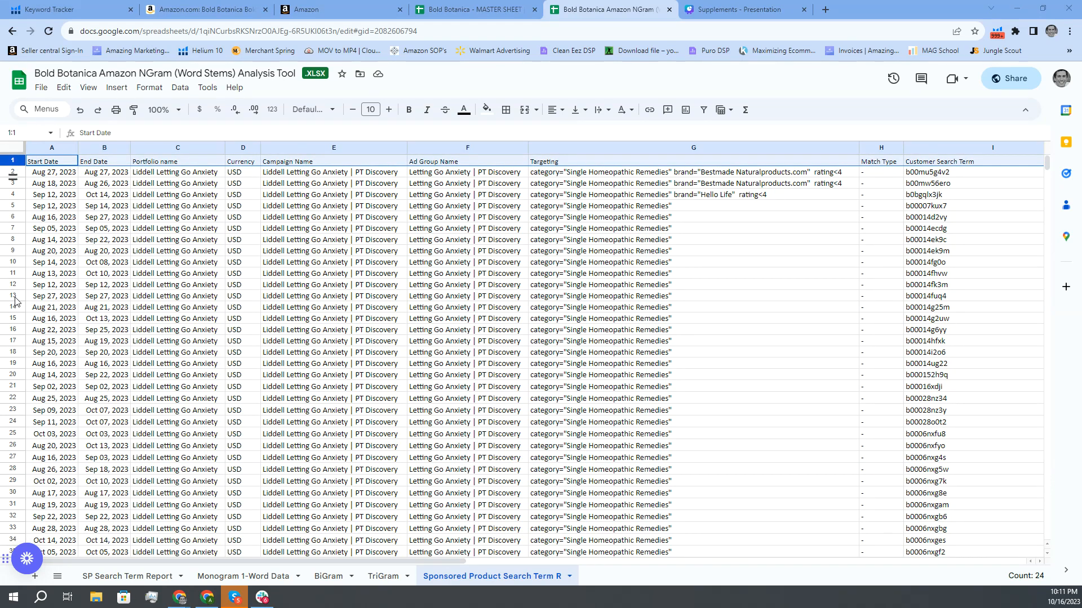
left_click(148, 219)
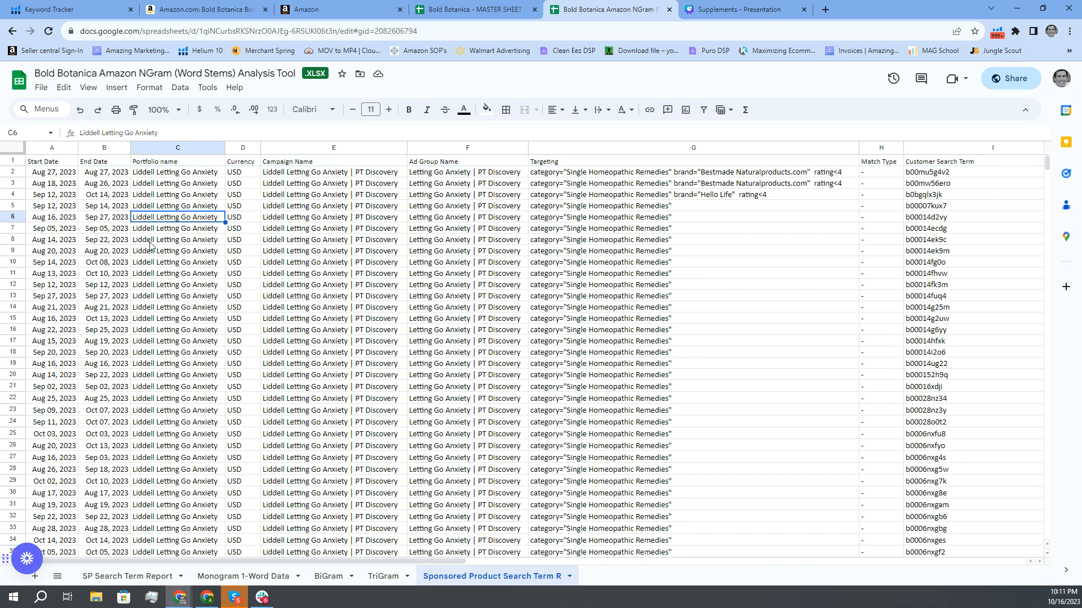
left_click(54, 164)
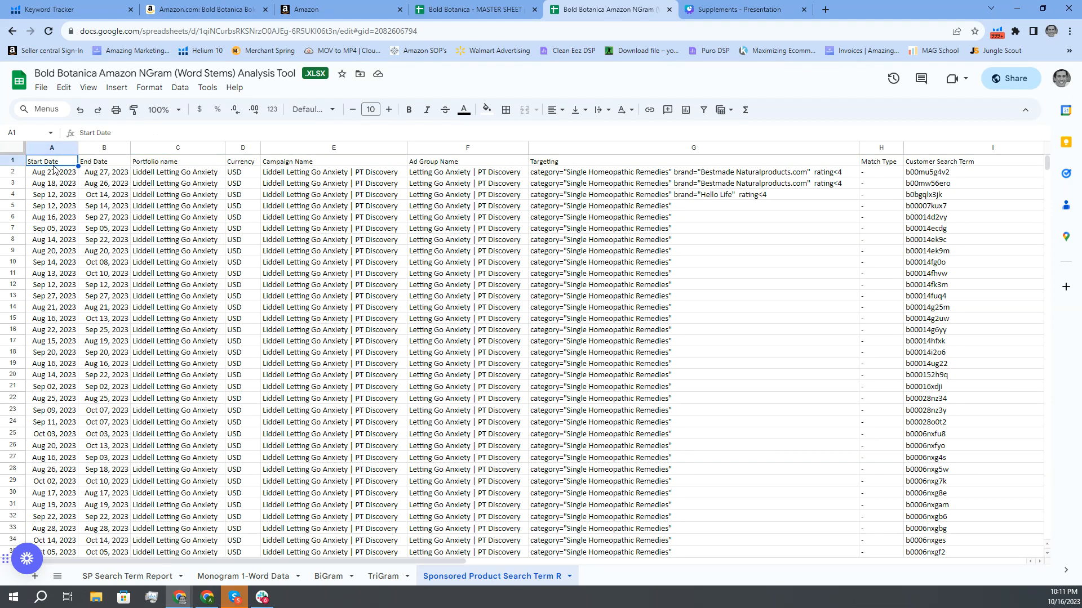
Step: Import the downloaded "Sponsored Products Search term report" file into the spreadsheet as a new sheet
left_click(40, 88)
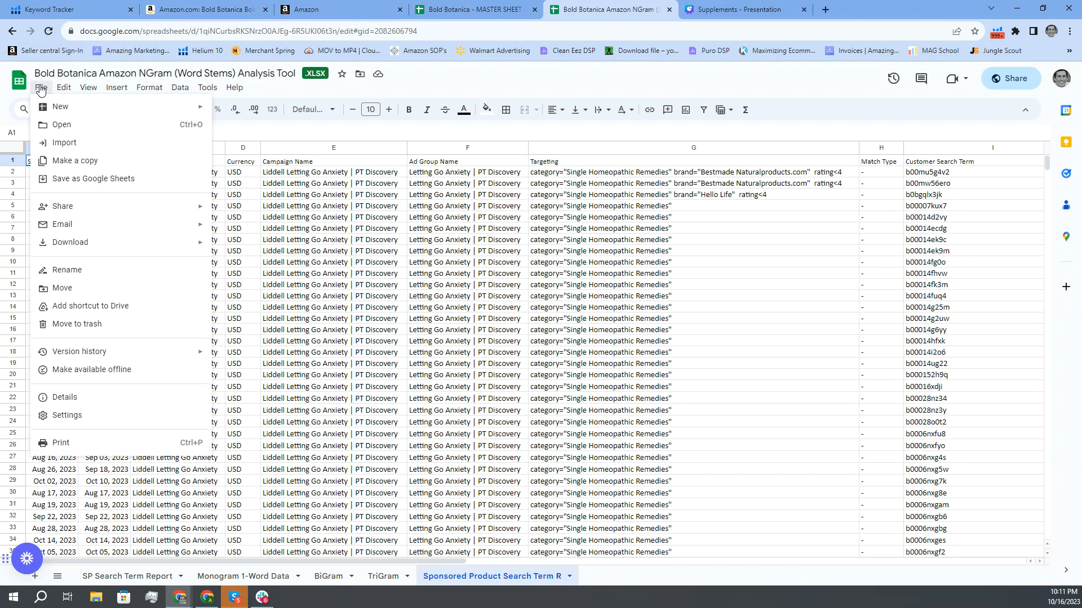
left_click(71, 148)
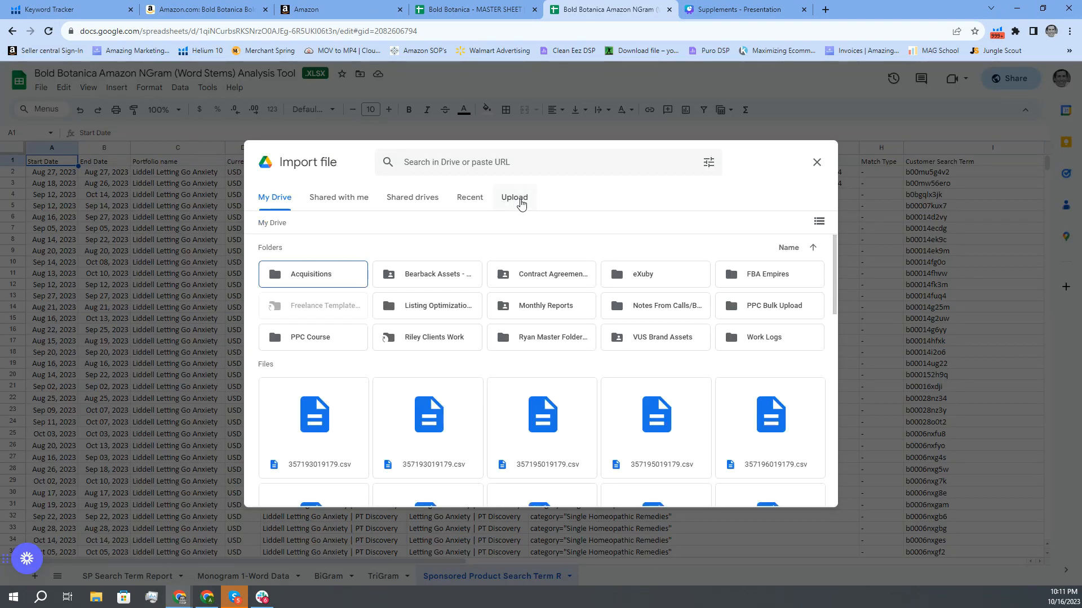
left_click(515, 198)
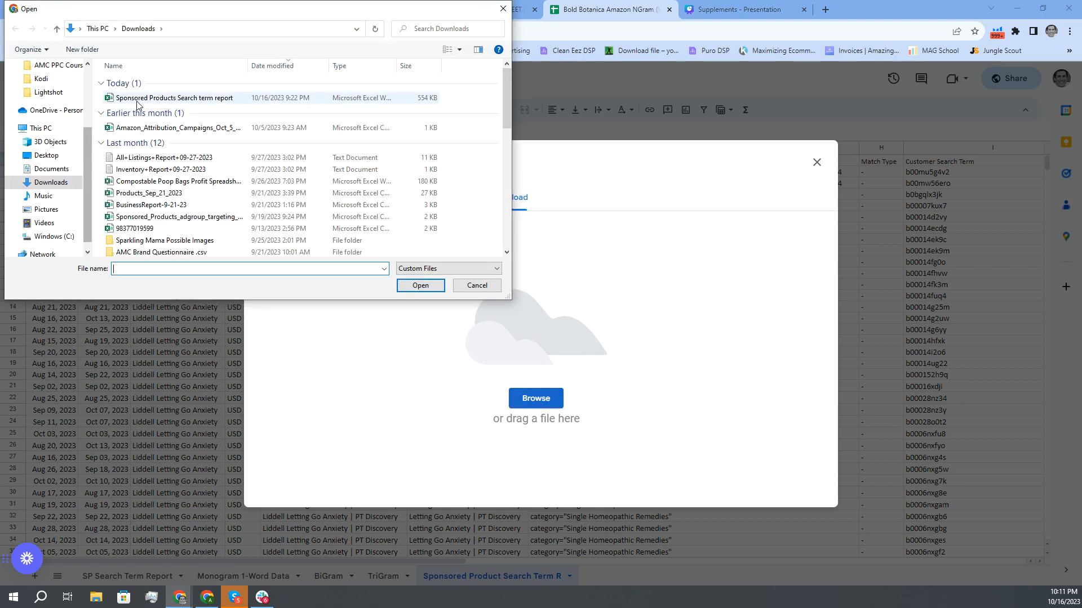
left_click(185, 103)
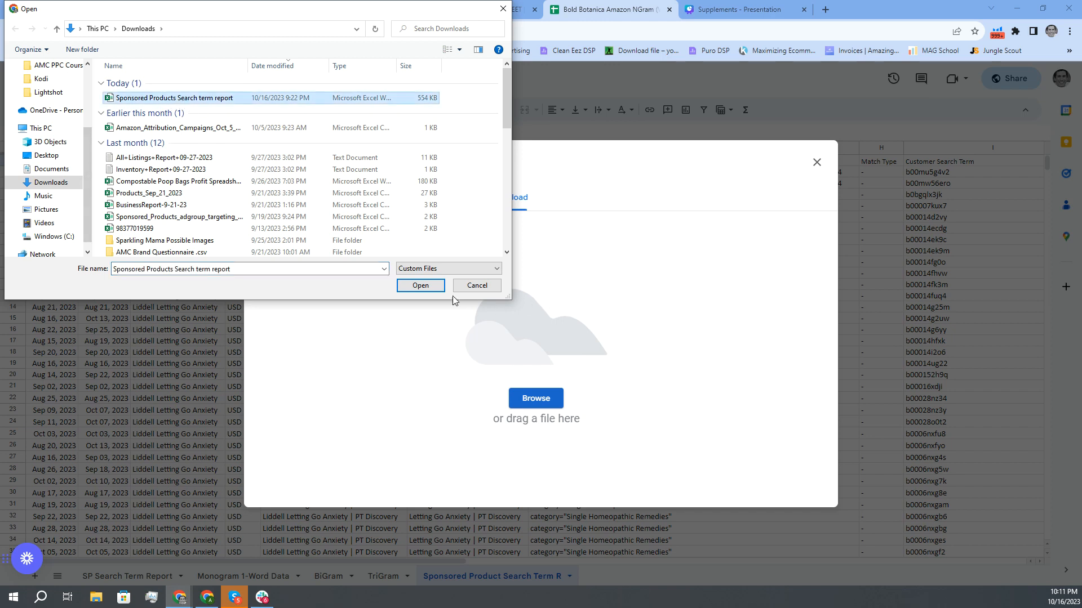
left_click(430, 287)
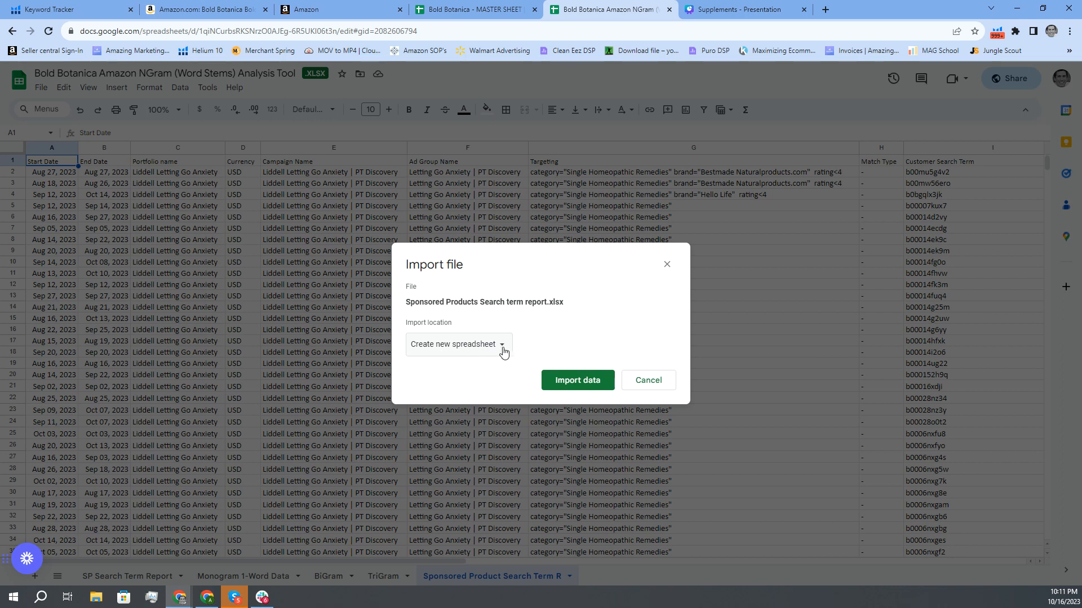
left_click(503, 352)
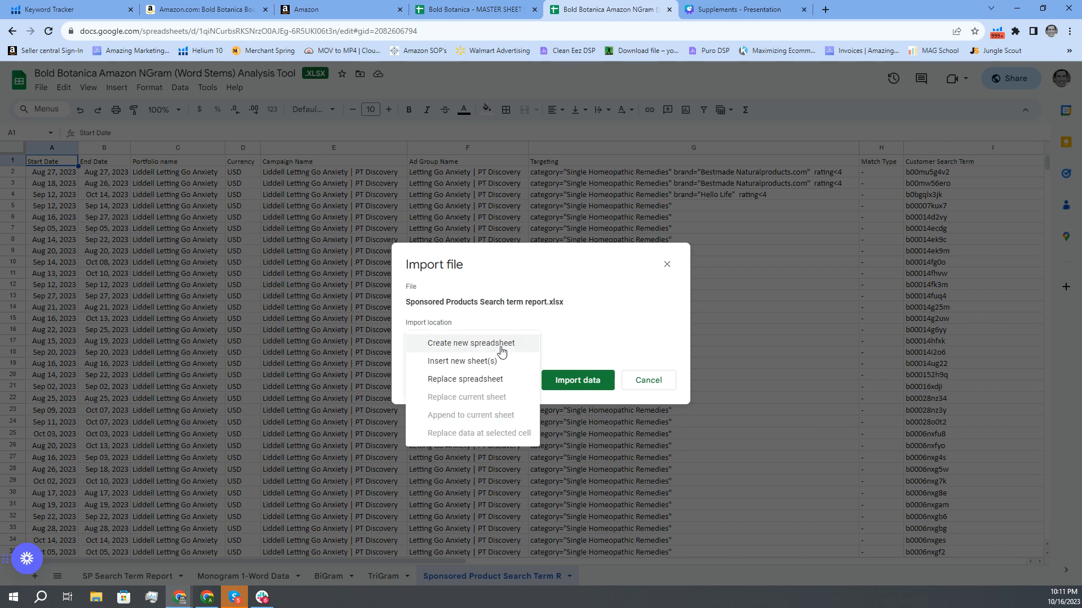
left_click(454, 366)
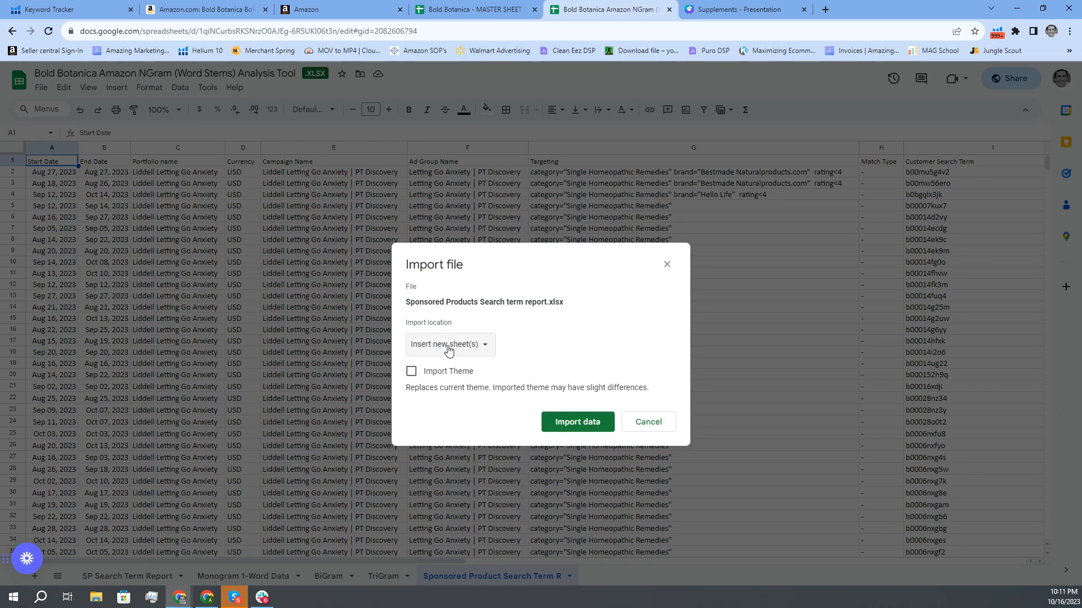
left_click(588, 424)
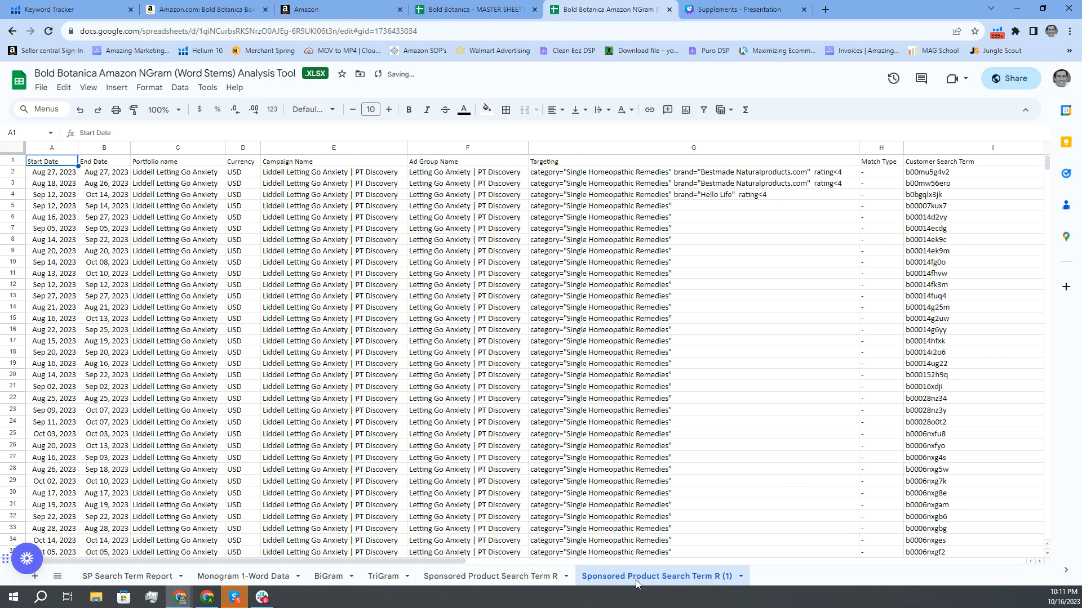
Step: Delete the newly imported duplicate search term sheet
right_click(636, 580)
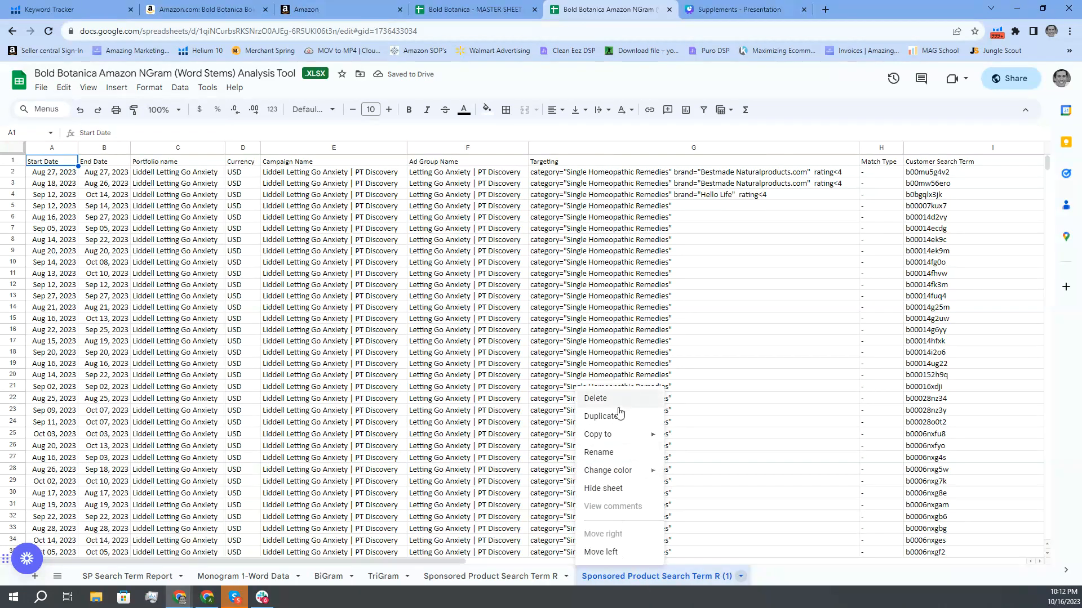
left_click(597, 399)
left_click(667, 348)
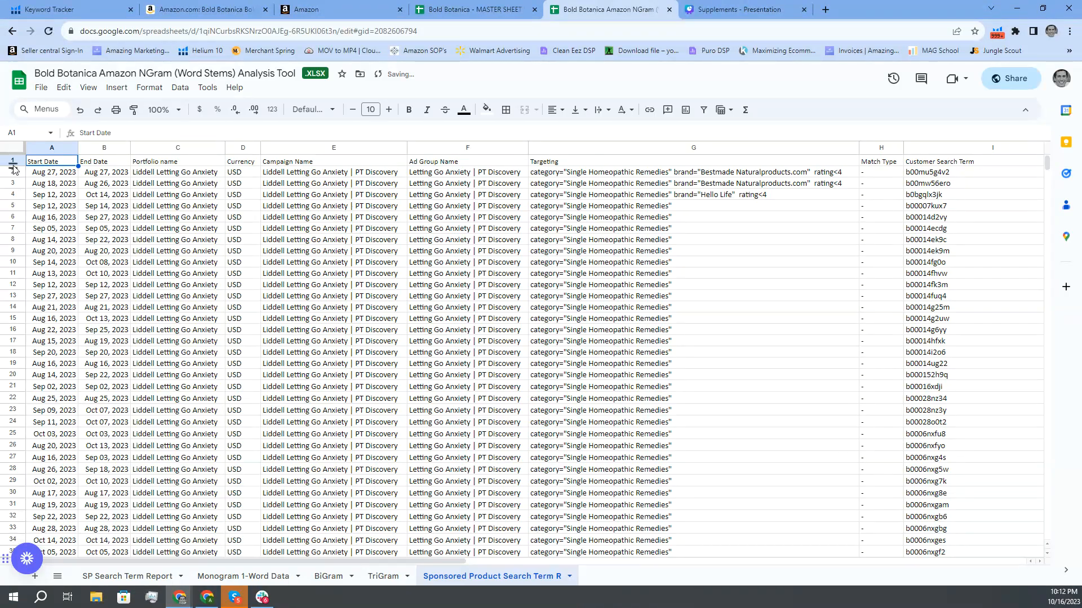
Step: Add a filter to the header row of the Sponsored Product Search Term R sheet
left_click(12, 160)
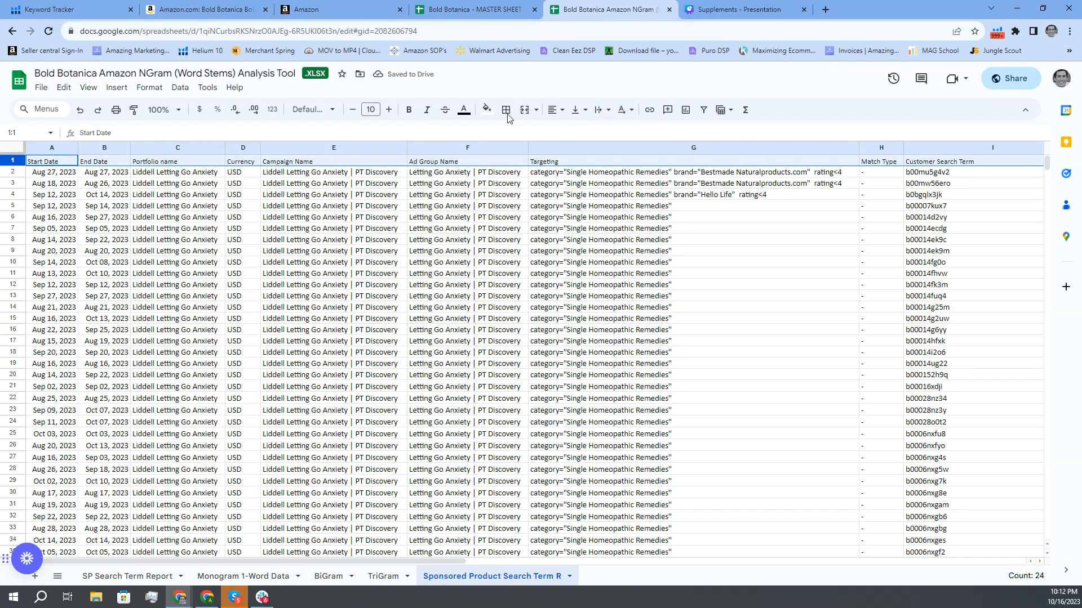
left_click(704, 110)
key("ctrl+shift+l")
left_click(219, 208)
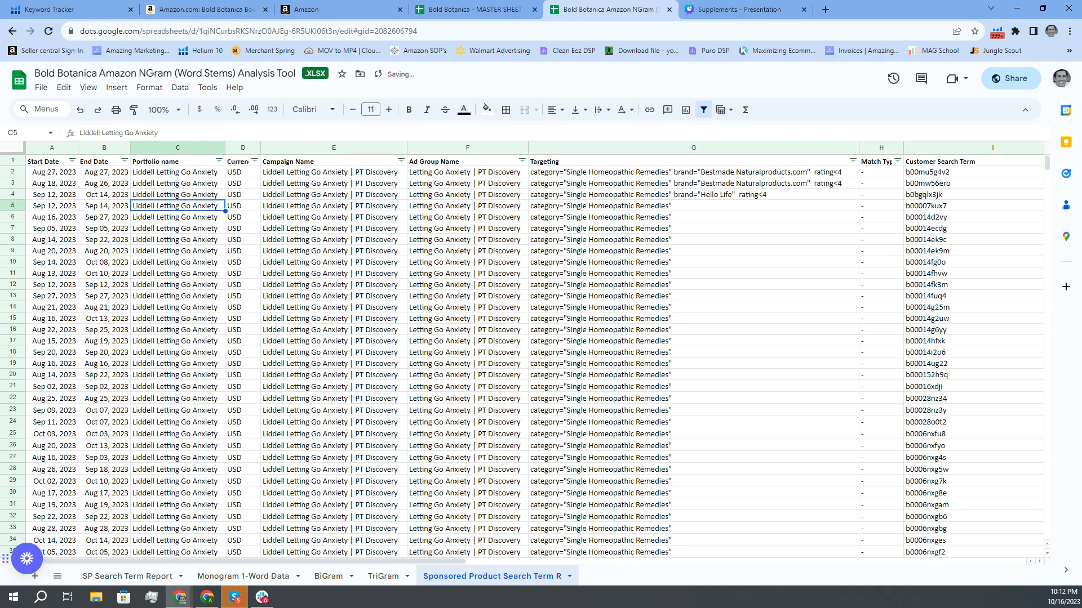
Step: Filter the Portfolio name column to show only BB Cranberry Plus
left_click(218, 162)
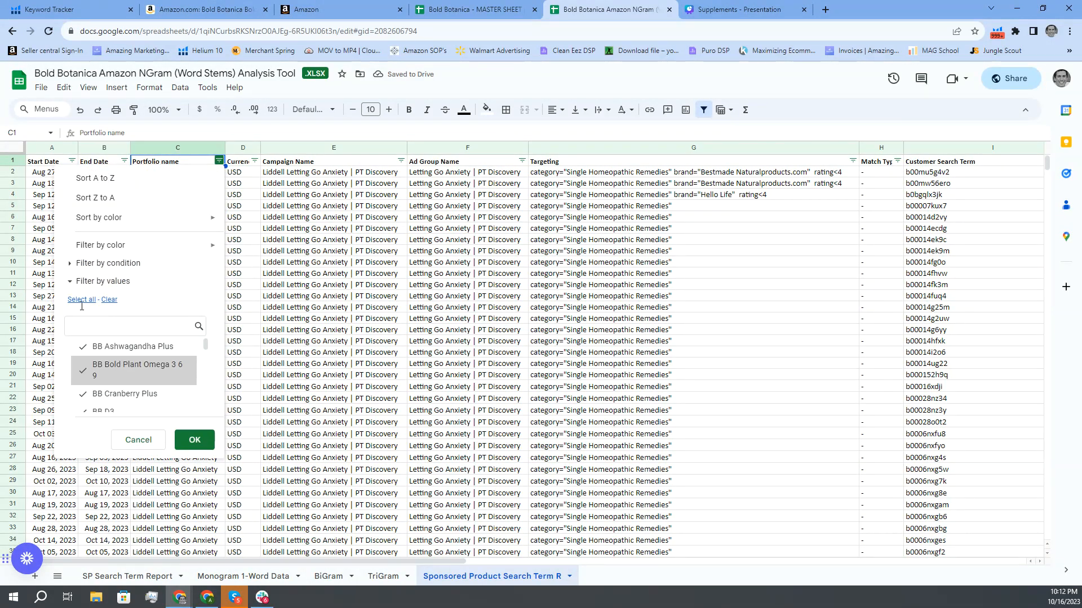
left_click(109, 301)
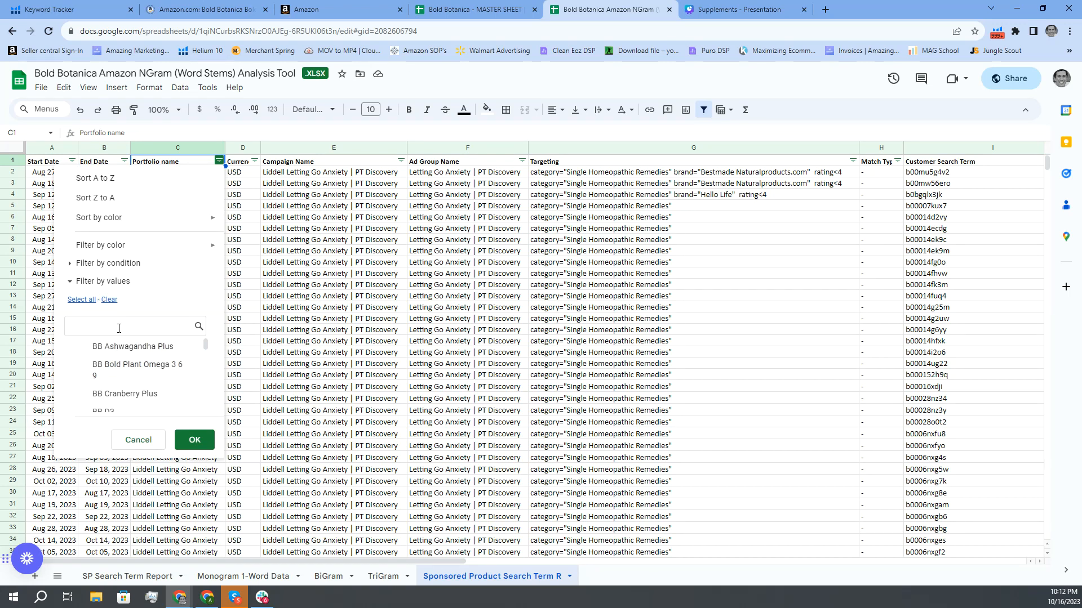
left_click(194, 439)
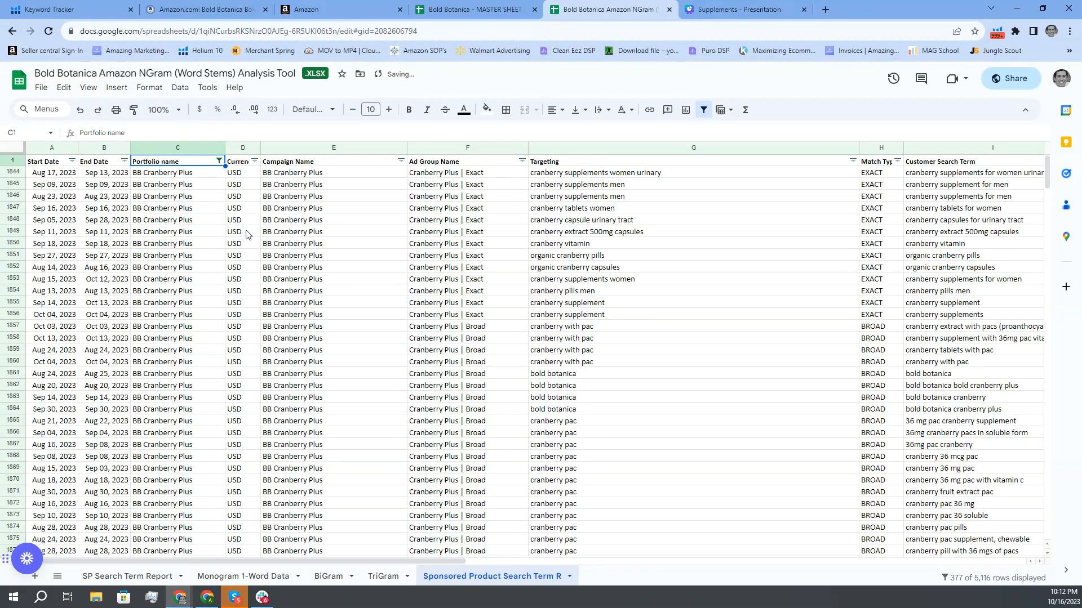
scroll(246, 234, "right", 2)
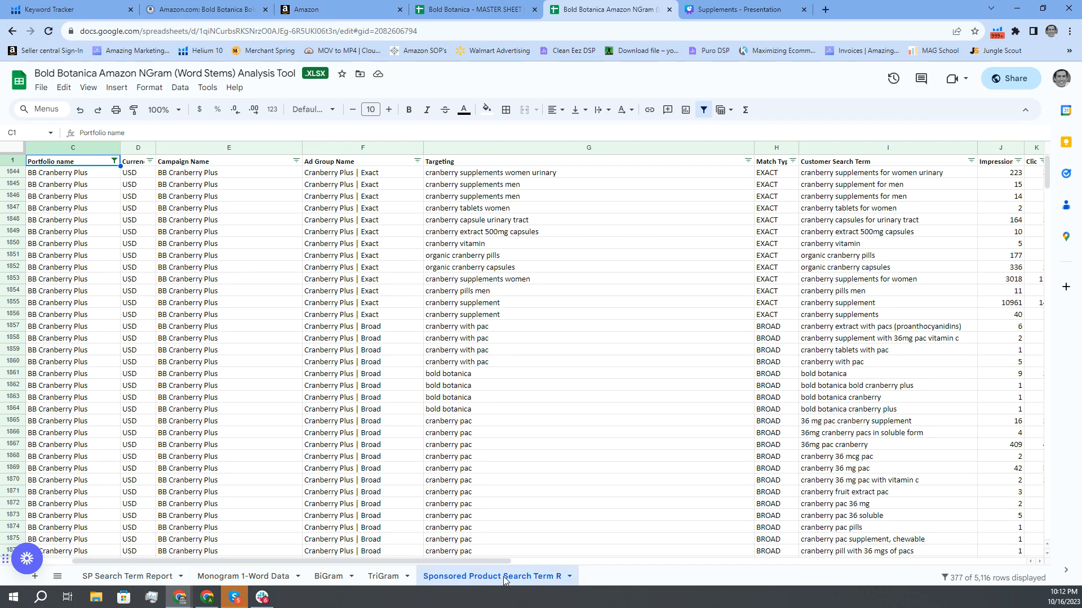
Step: Open the SP Search Term Report sheet and examine its columns from Impressions through 7 Day Total Units and 7 Day Total Sales
left_click(129, 577)
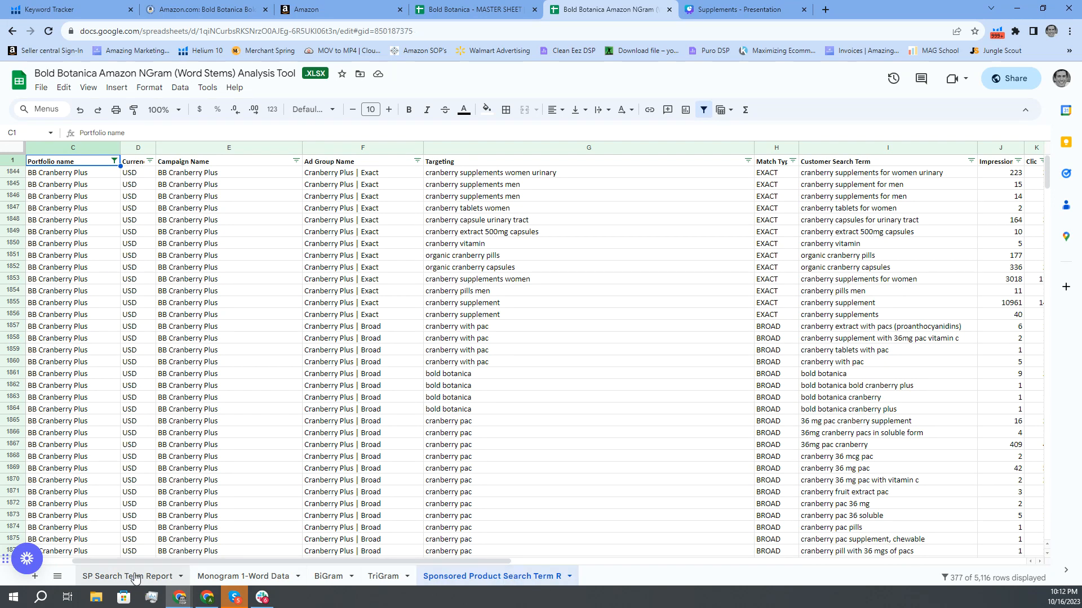
scroll(135, 352, "down", 3)
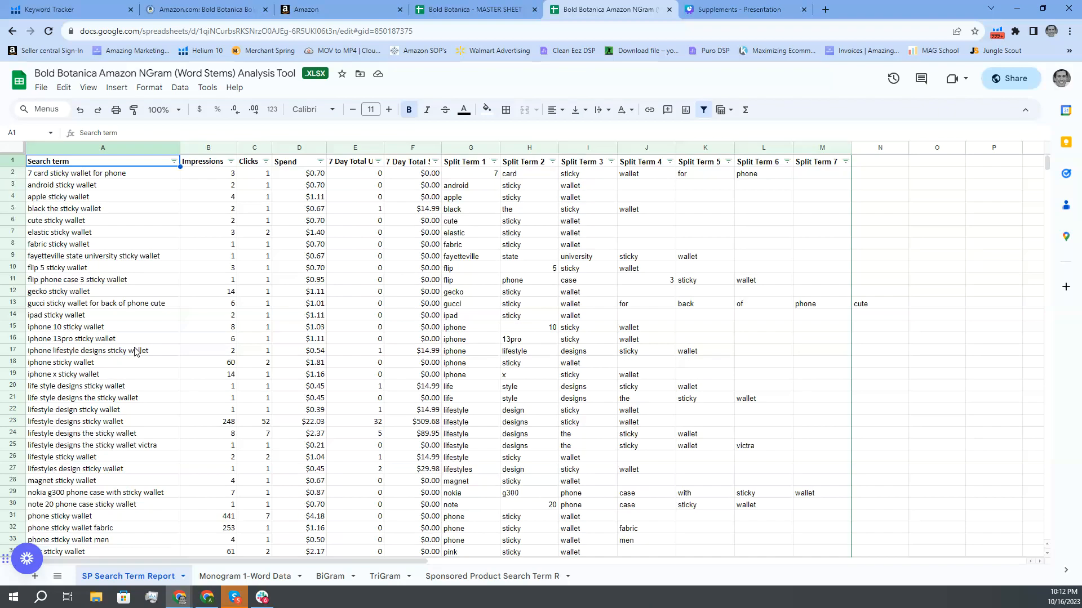
scroll(135, 352, "up", 3)
left_click_drag(193, 177, 396, 179)
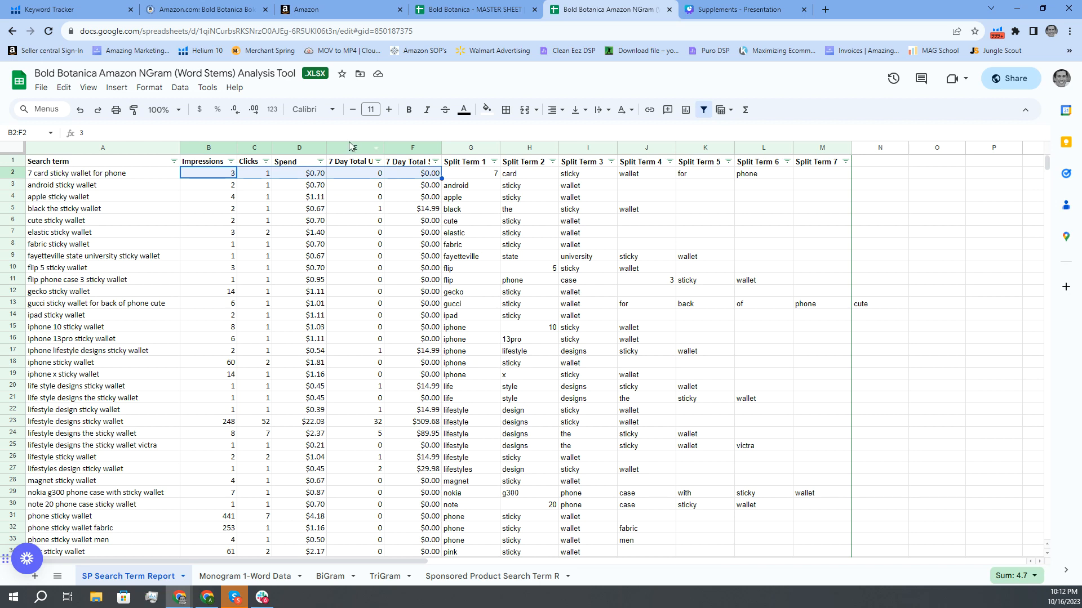
left_click(355, 163)
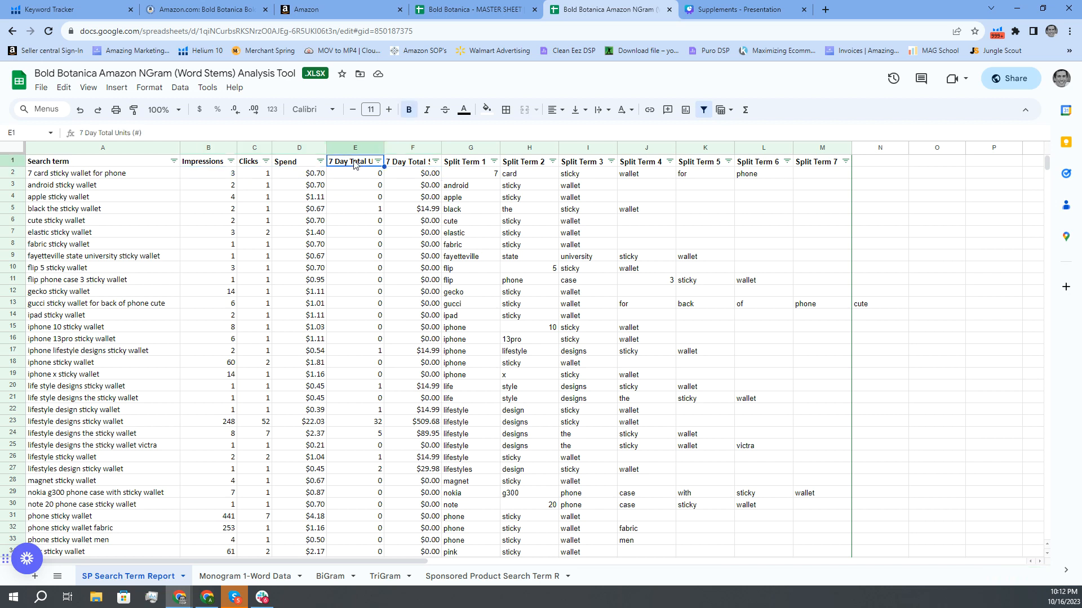
left_click(412, 165)
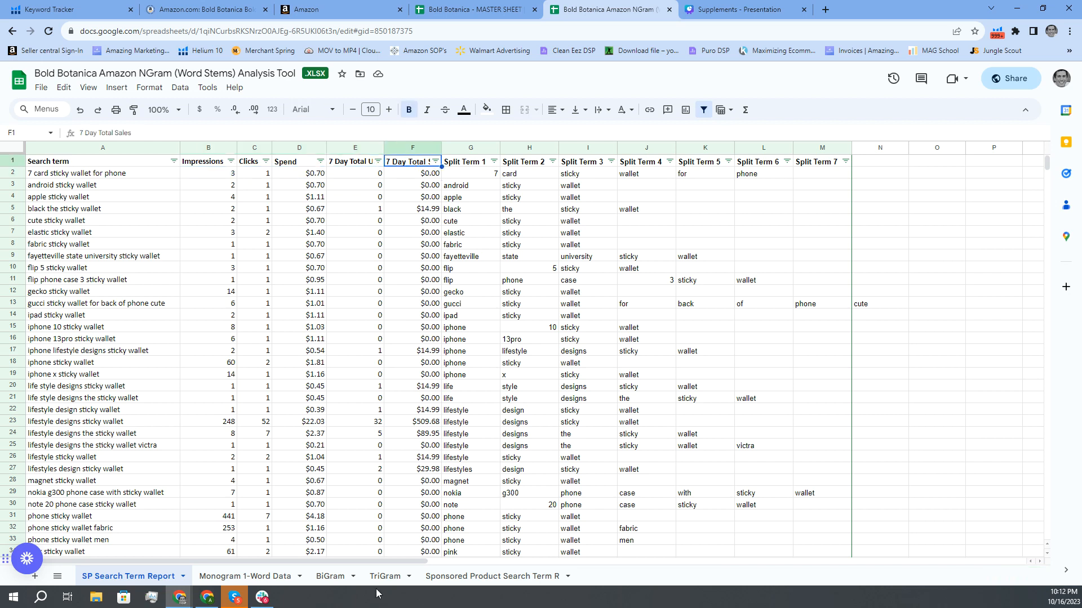
Step: Copy the filtered Customer Search Term values into the Search term column of SP Search Term Report, starting at A2
left_click(495, 577)
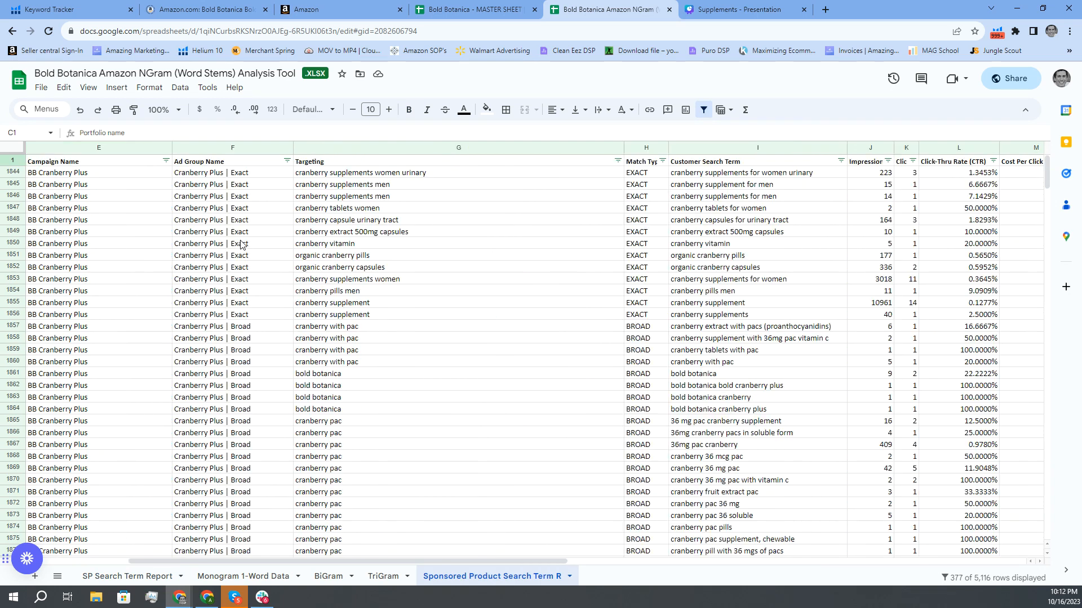
left_click(130, 576)
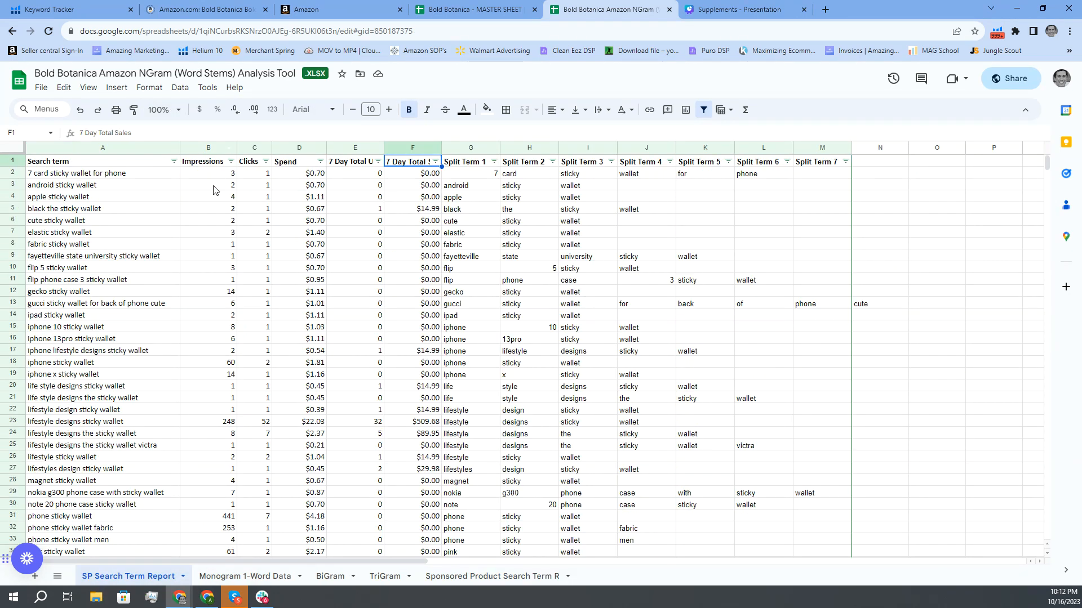
left_click(460, 580)
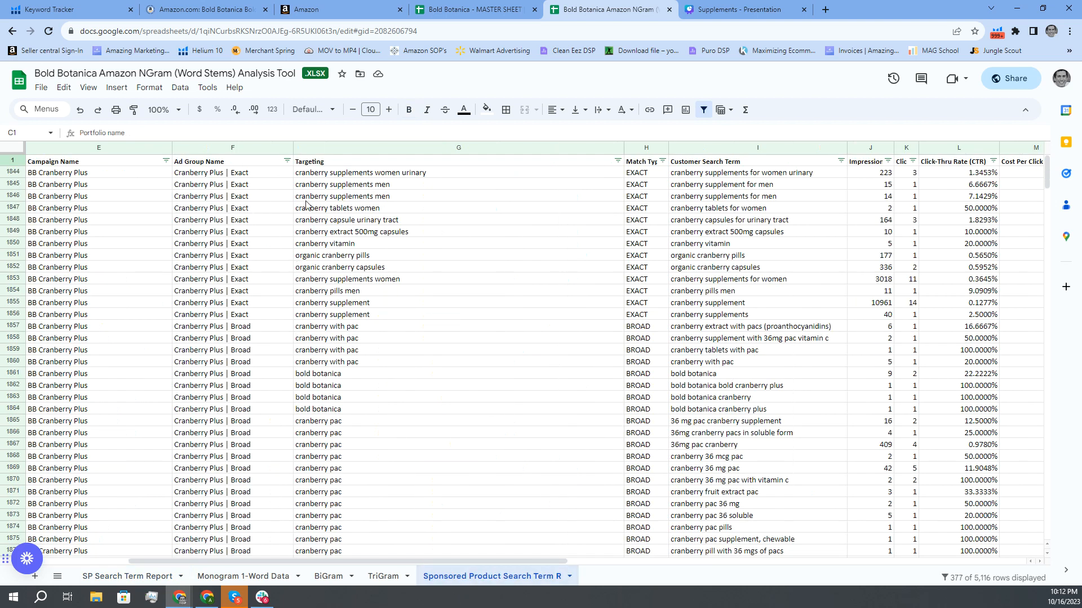
scroll(304, 202, "right", 5)
left_click_drag(476, 174, 472, 534)
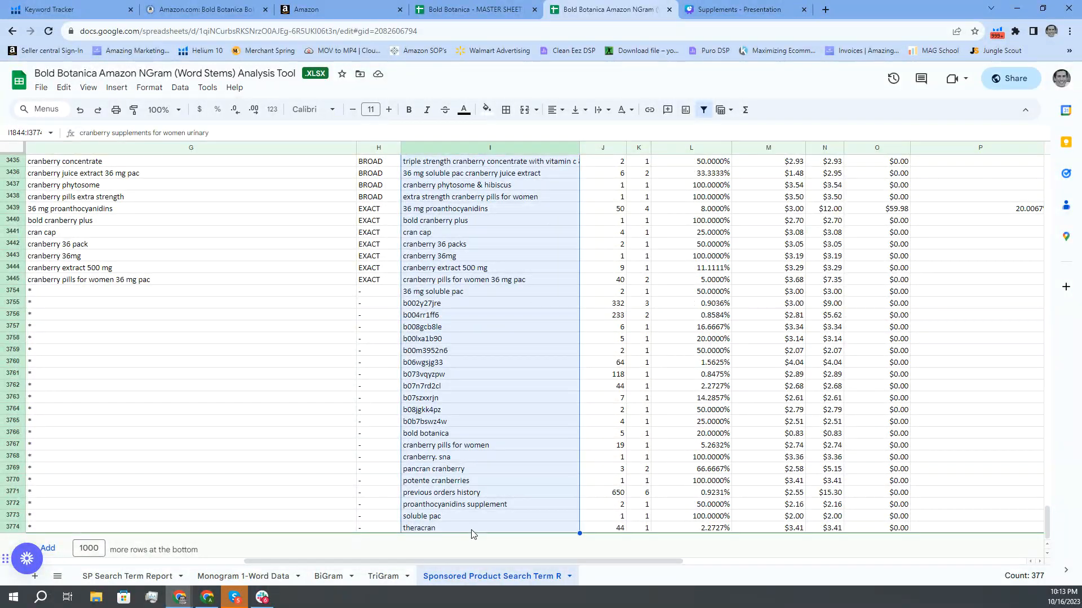
left_click(128, 575)
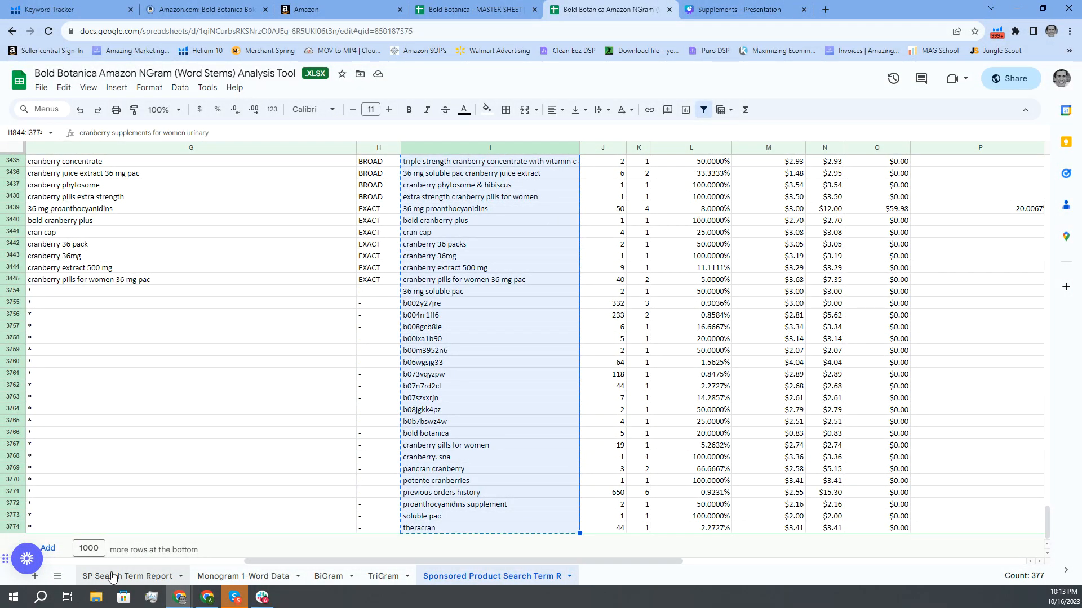
left_click(93, 175)
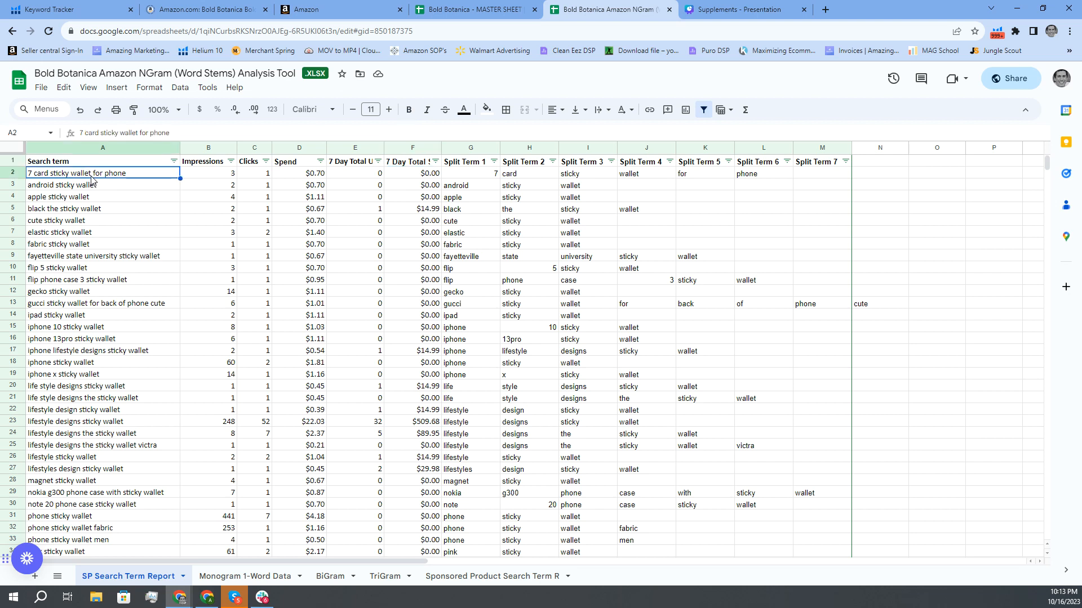
key("ctrl+v")
scroll(116, 241, "down", 15)
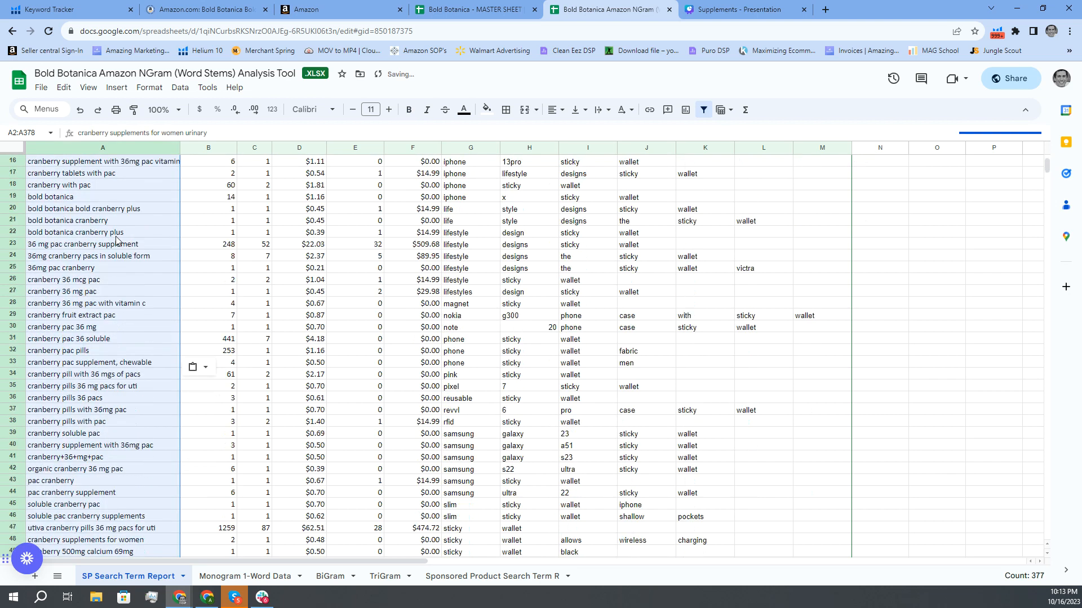
scroll(135, 380, "down", 14)
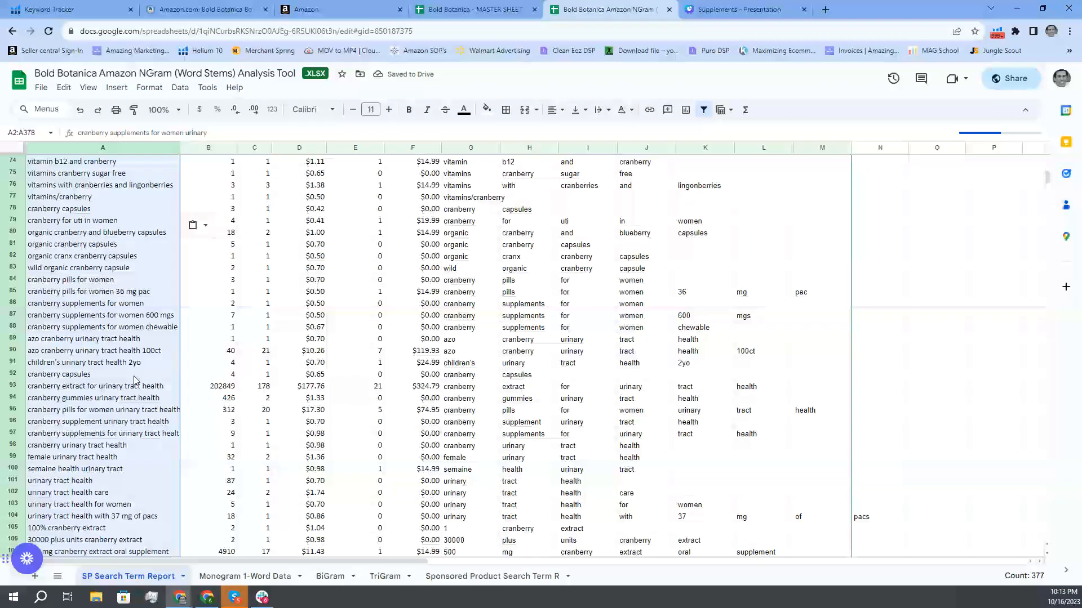
scroll(135, 381, "down", 3)
scroll(135, 381, "up", 20)
scroll(134, 377, "up", 8)
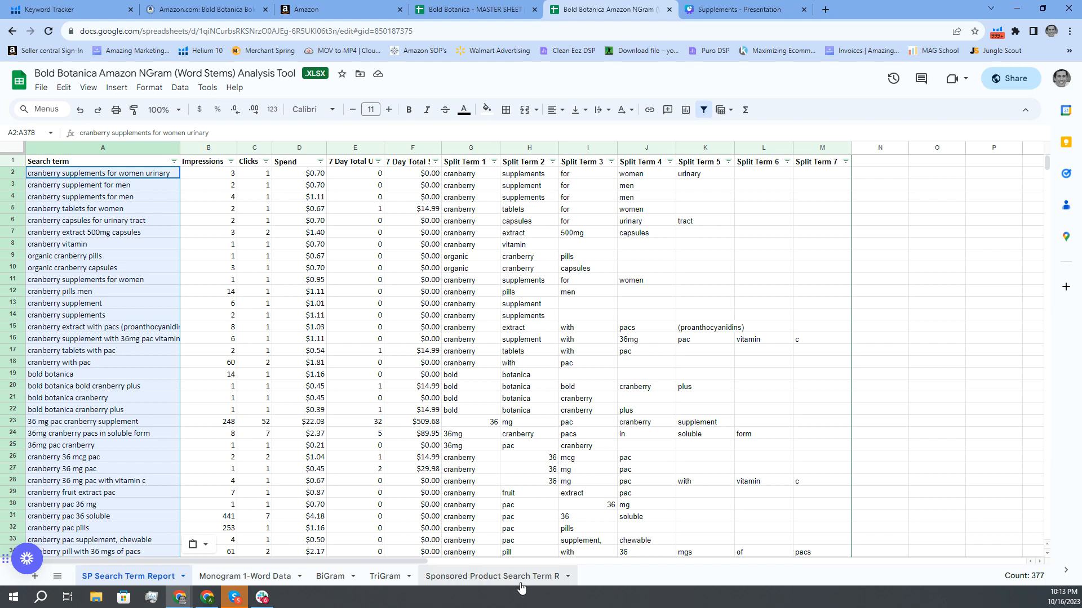
Step: Copy the filtered Impressions and Clicks values without their headers into the matching columns of SP Search Term Report, starting at B2
left_click(495, 575)
scroll(671, 276, "up", 10)
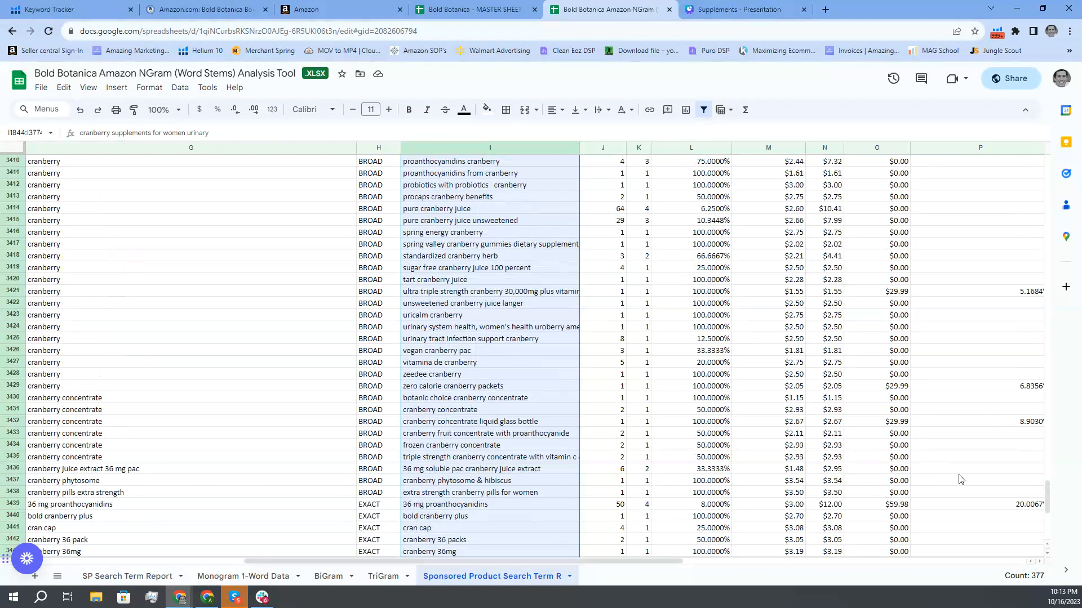
left_click_drag(1046, 497, 1019, 130)
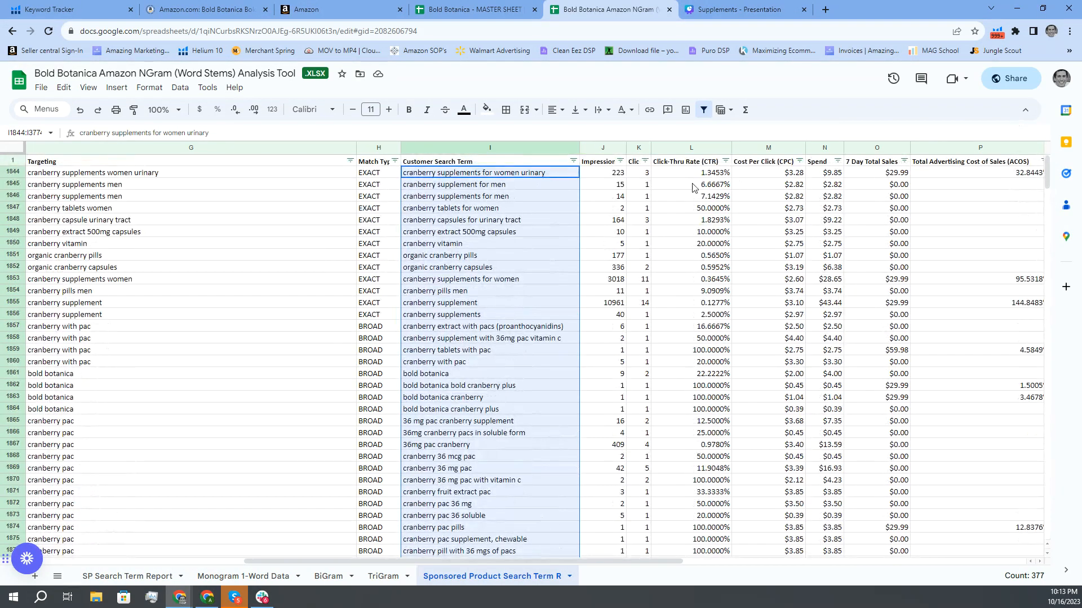
left_click_drag(602, 176, 639, 529)
scroll(620, 295, "up", 10)
scroll(1052, 248, "up", 8)
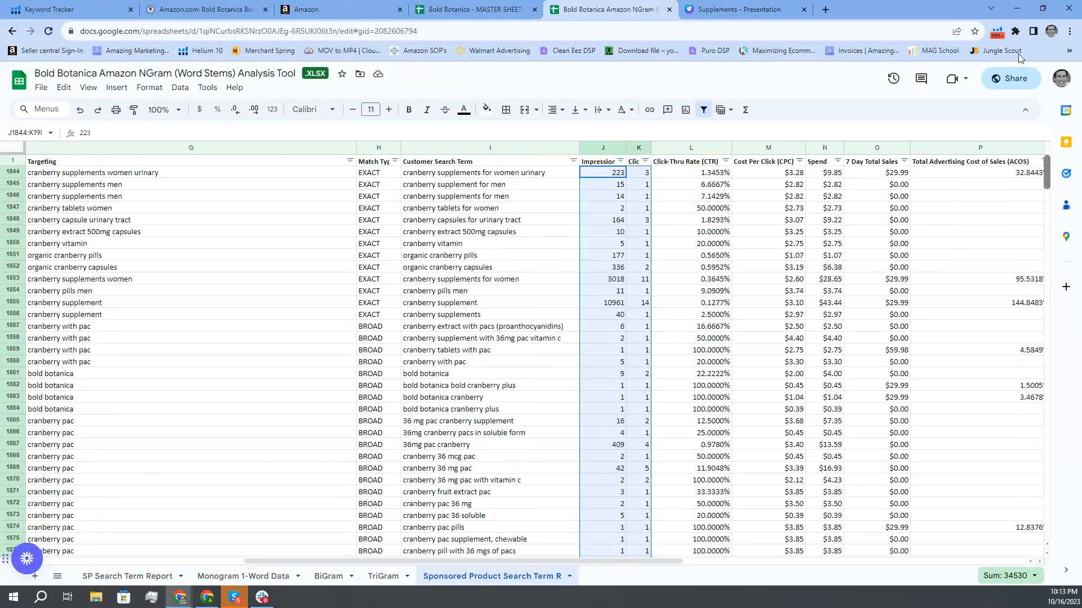
left_click(603, 147)
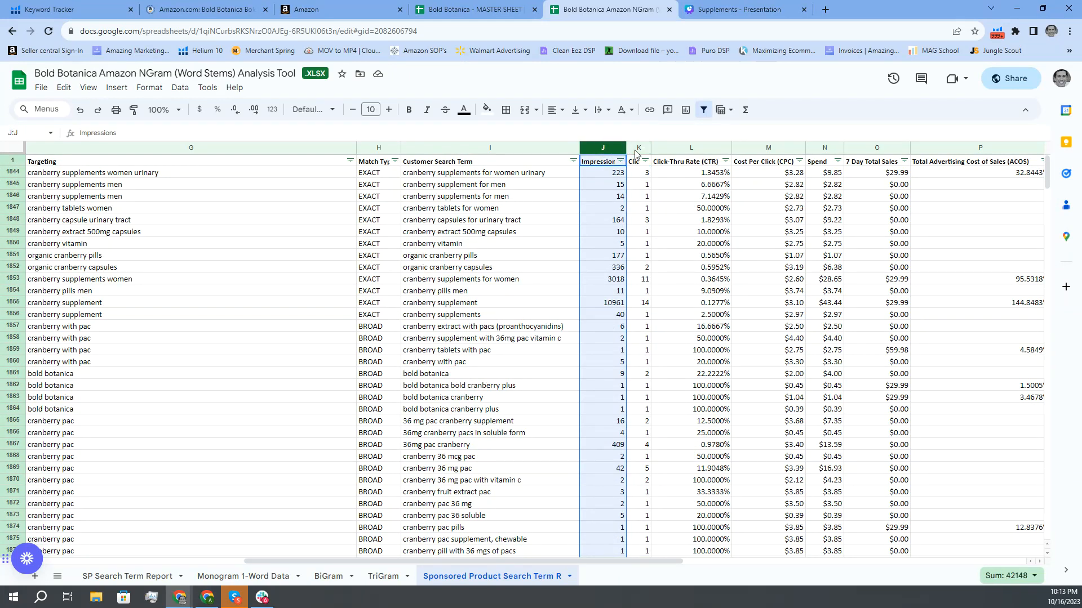
left_click(637, 151, "shift")
left_click(636, 161, "ctrl")
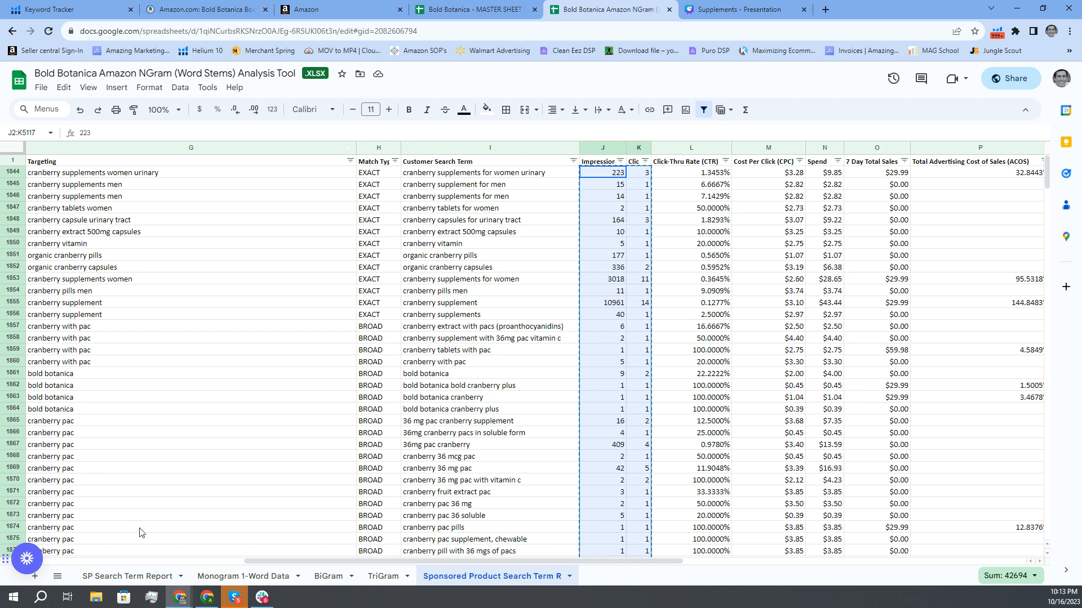
left_click(124, 575)
left_click(217, 177)
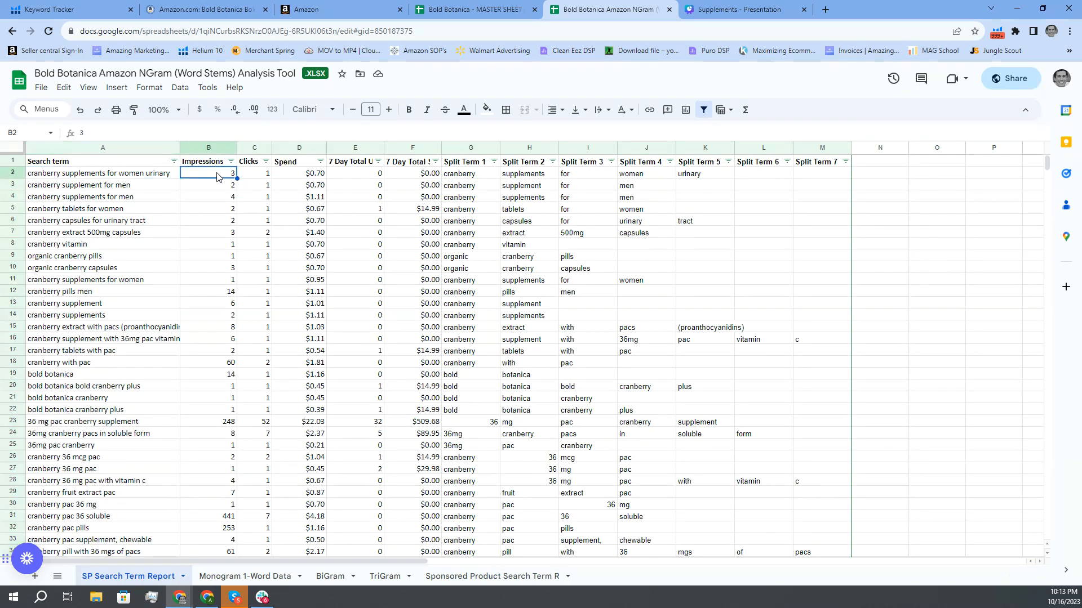
key("ctrl+shift+Down")
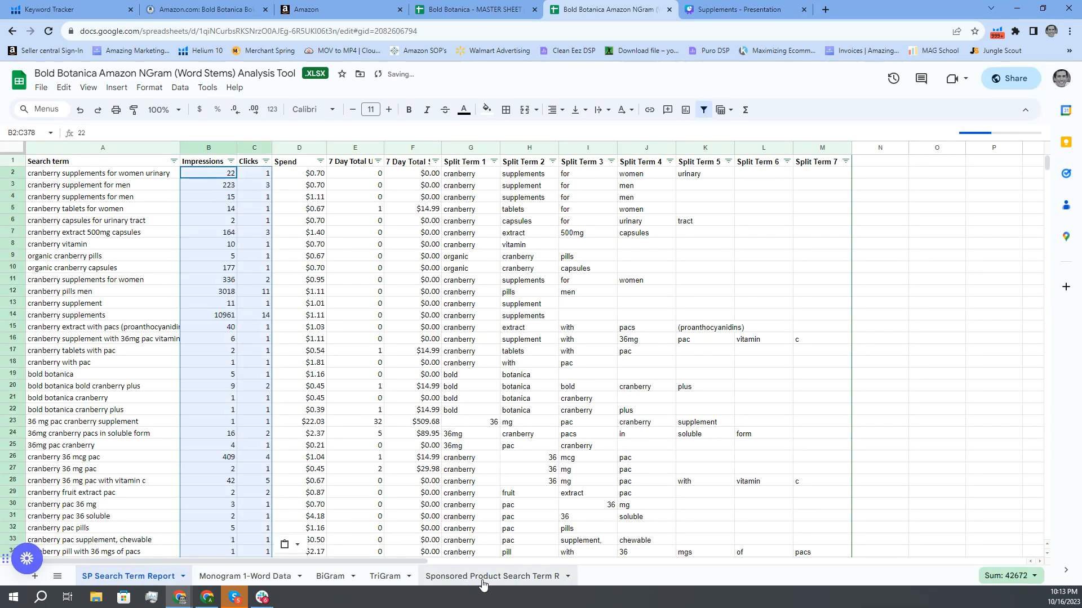
Step: Copy the filtered Spend values without the header into the Spend column of SP Search Term Report, starting at D2
left_click(484, 579)
scroll(794, 225, "right", 2)
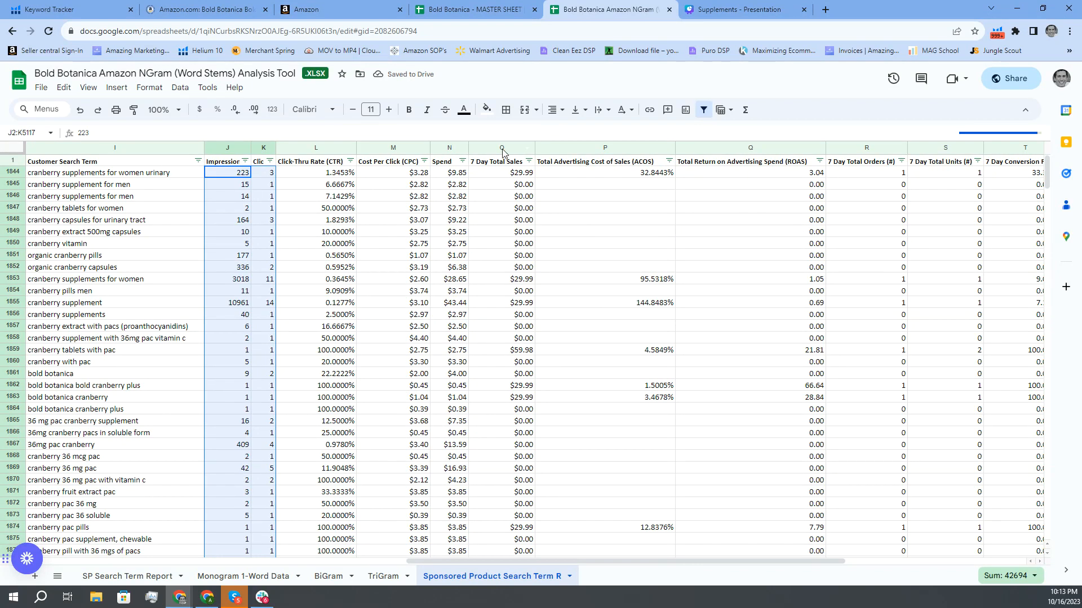
left_click(449, 149)
left_click(449, 162, "ctrl")
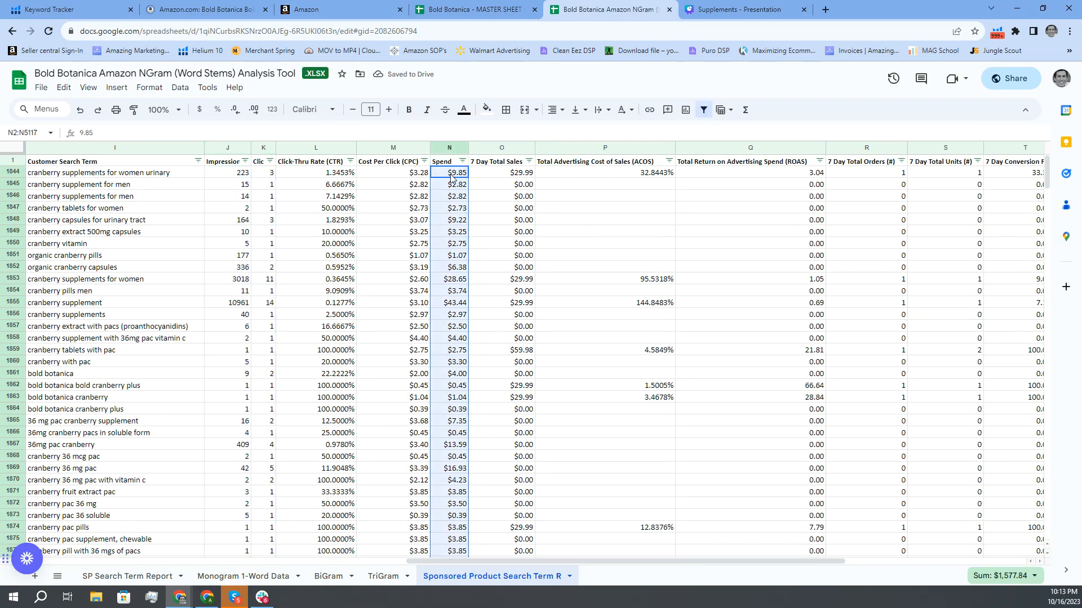
left_click(128, 577)
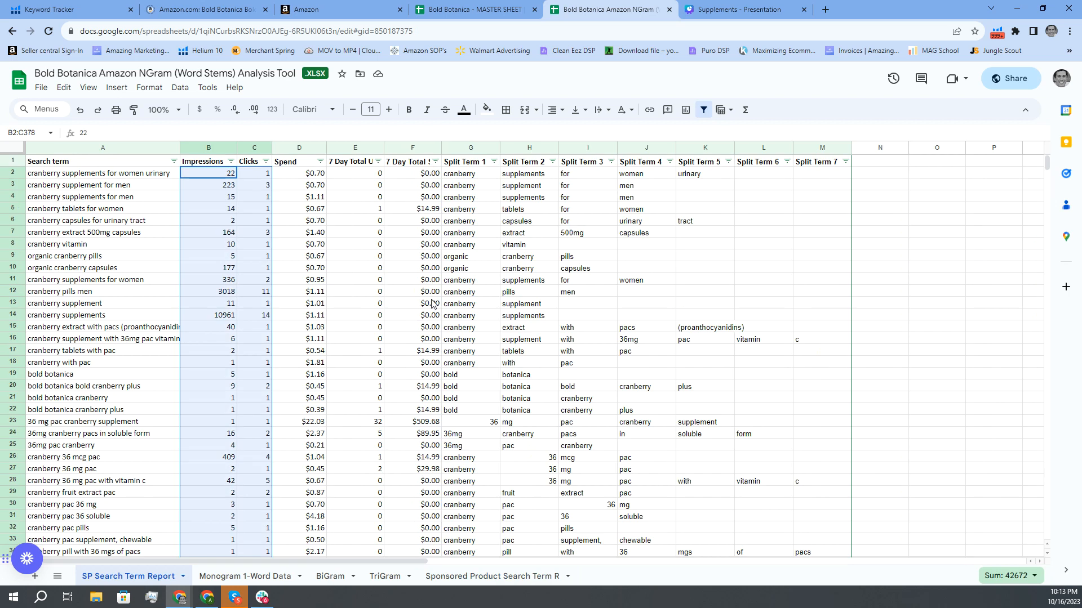
left_click(300, 173)
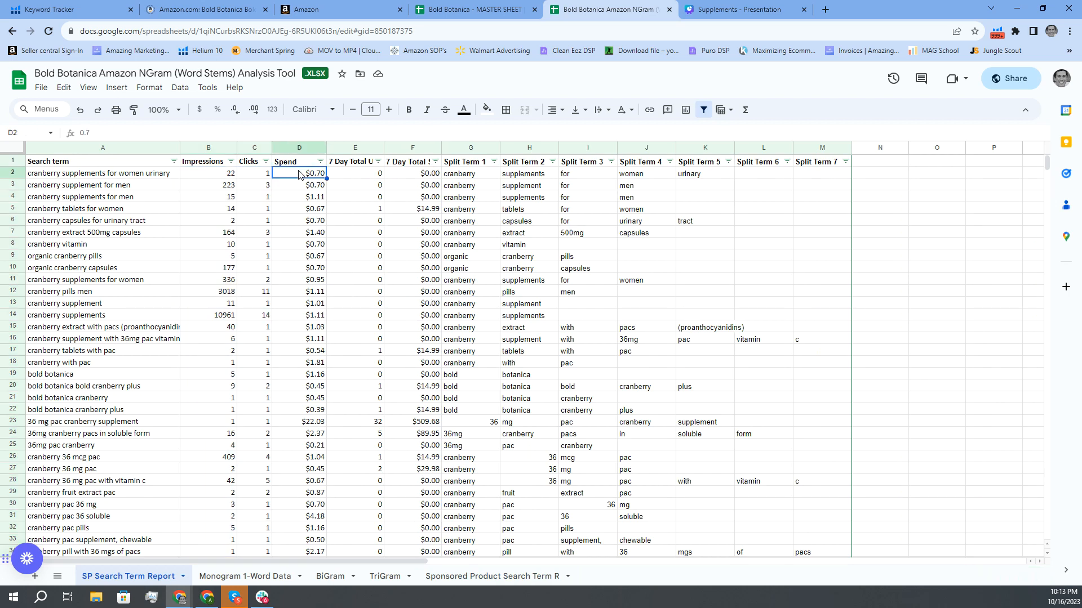
key("ctrl+v")
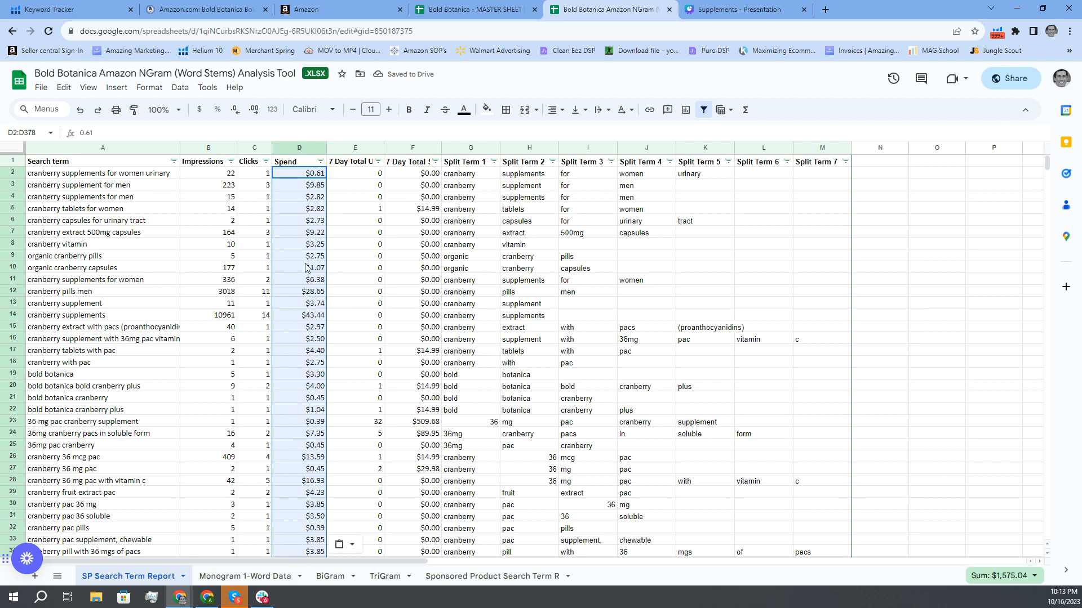
Step: Copy the filtered 7 Day Total Units values without the header into SP Search Term Report, starting at E2
left_click(488, 578)
left_click(114, 577)
left_click(462, 578)
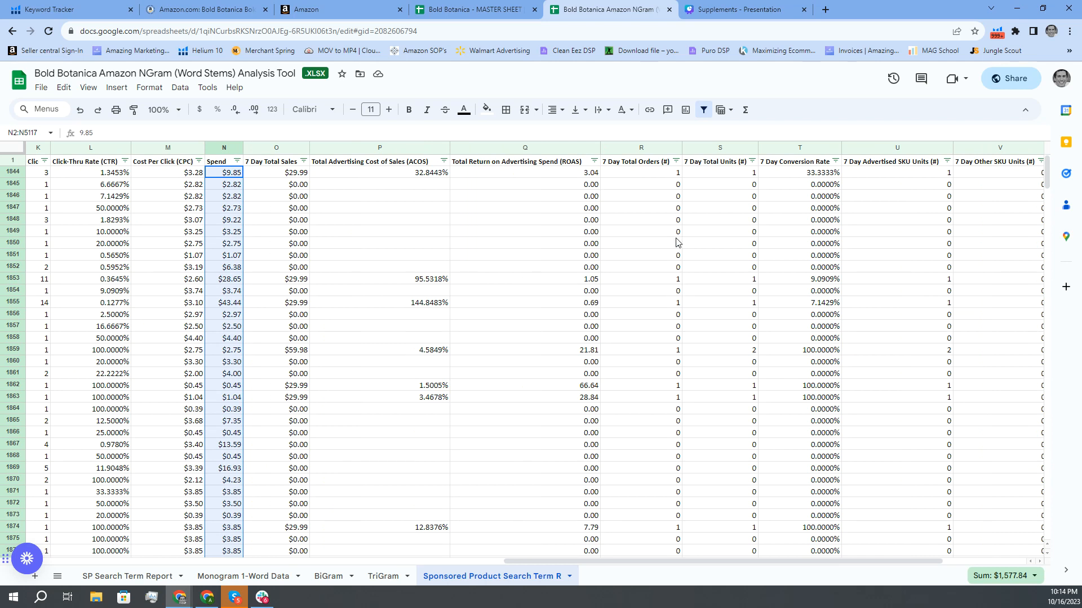
left_click(723, 148)
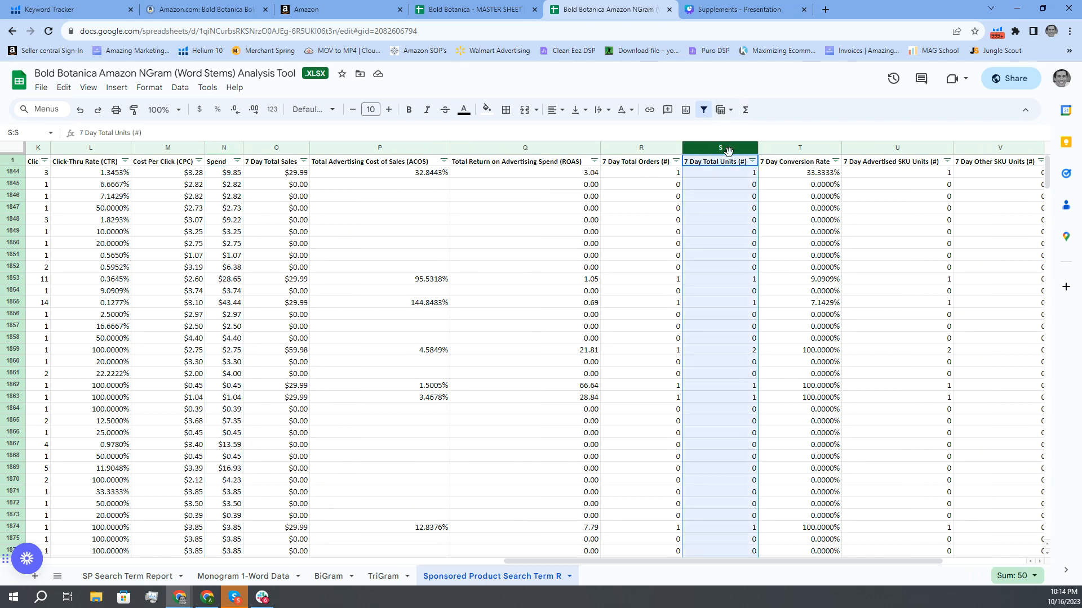
left_click(742, 159, "ctrl")
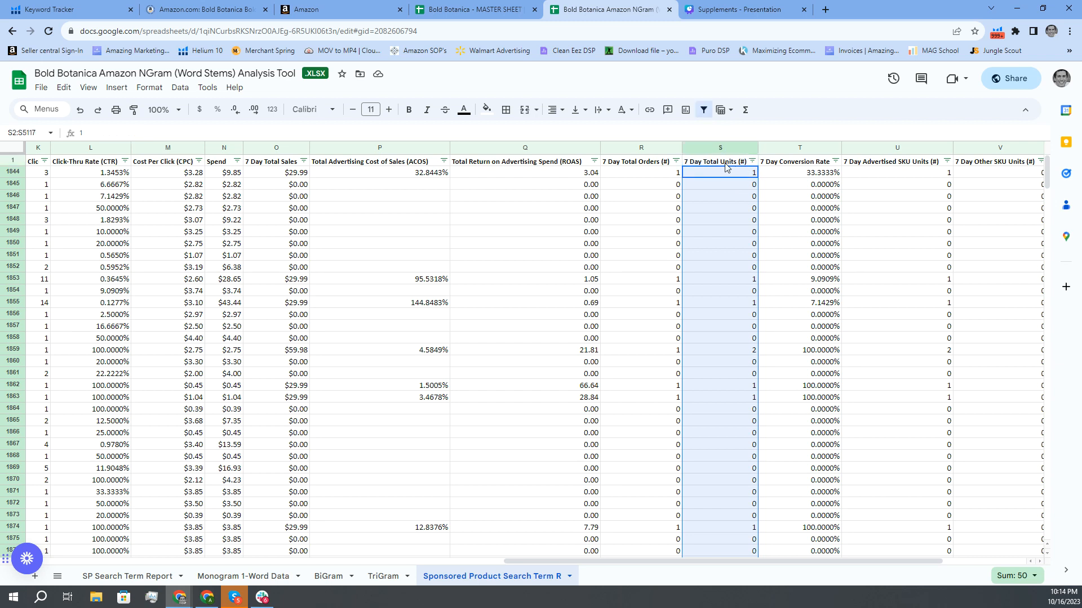
left_click(160, 576)
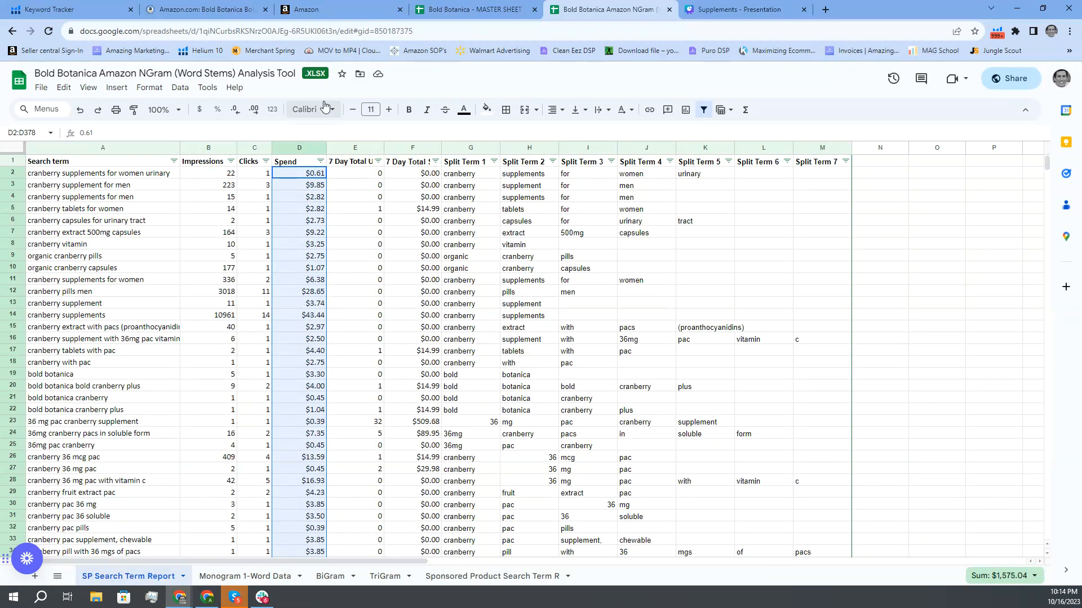
left_click(363, 176)
key("ctrl+v")
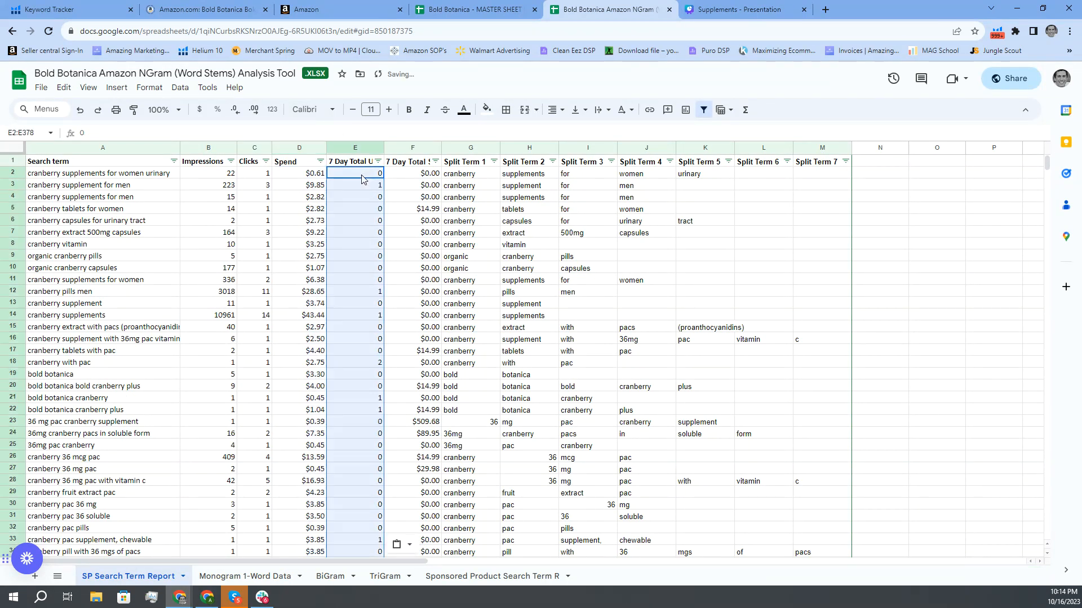
Step: Copy the filtered 7 Day Total Sales values without the header into SP Search Term Report, starting at F2
left_click(445, 578)
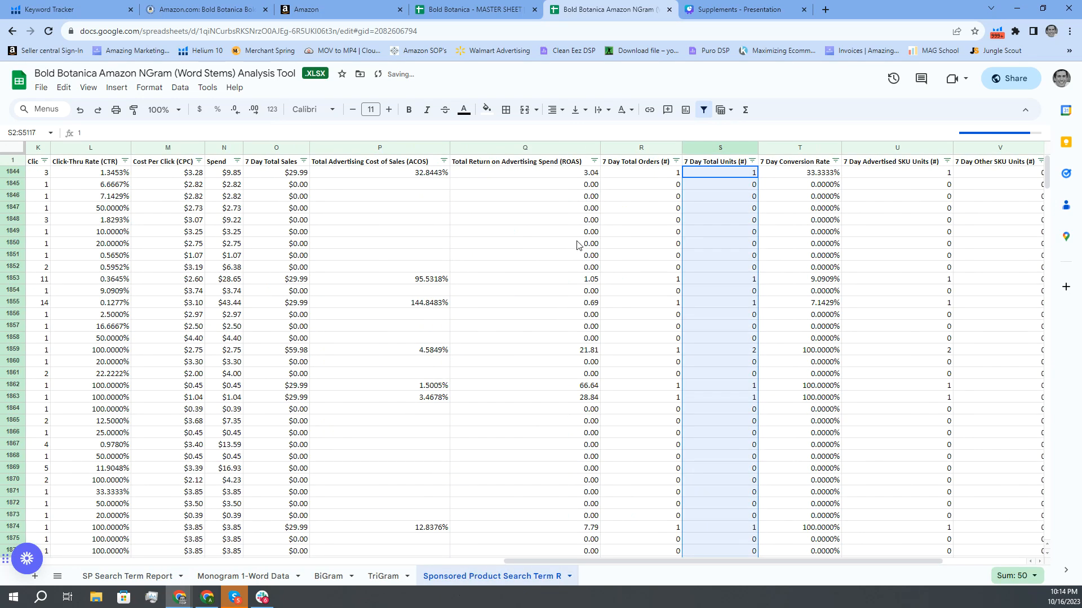
left_click(275, 150)
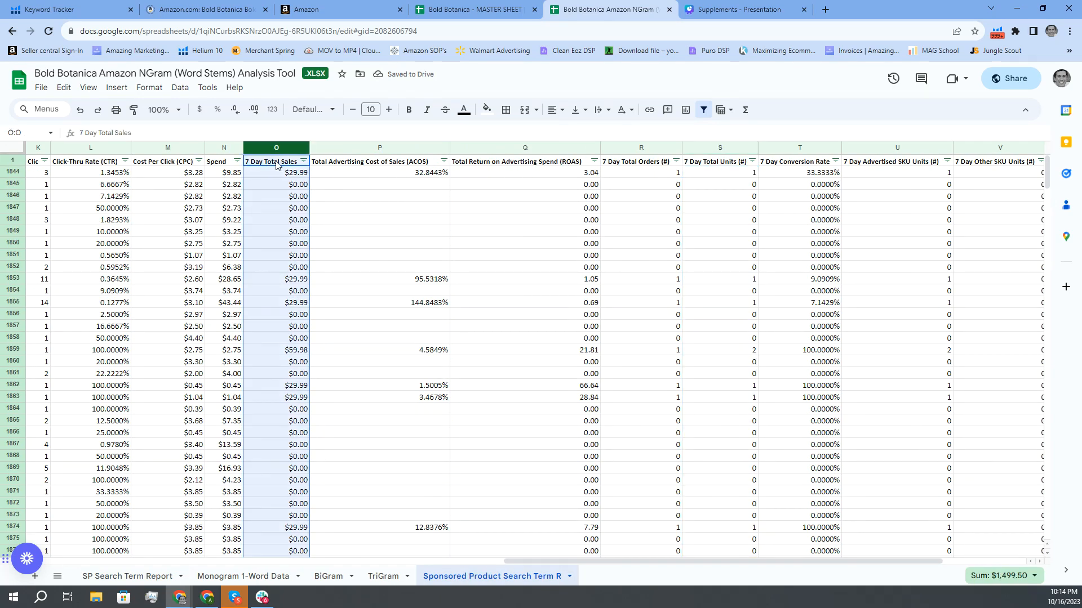
left_click(152, 576)
left_click(408, 175)
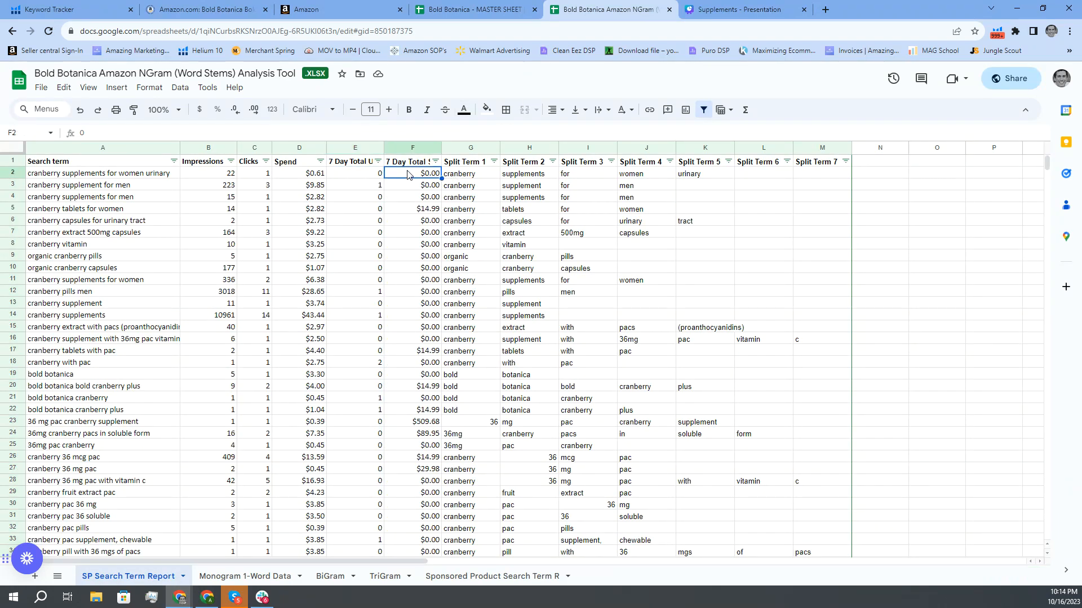
key("ctrl+v")
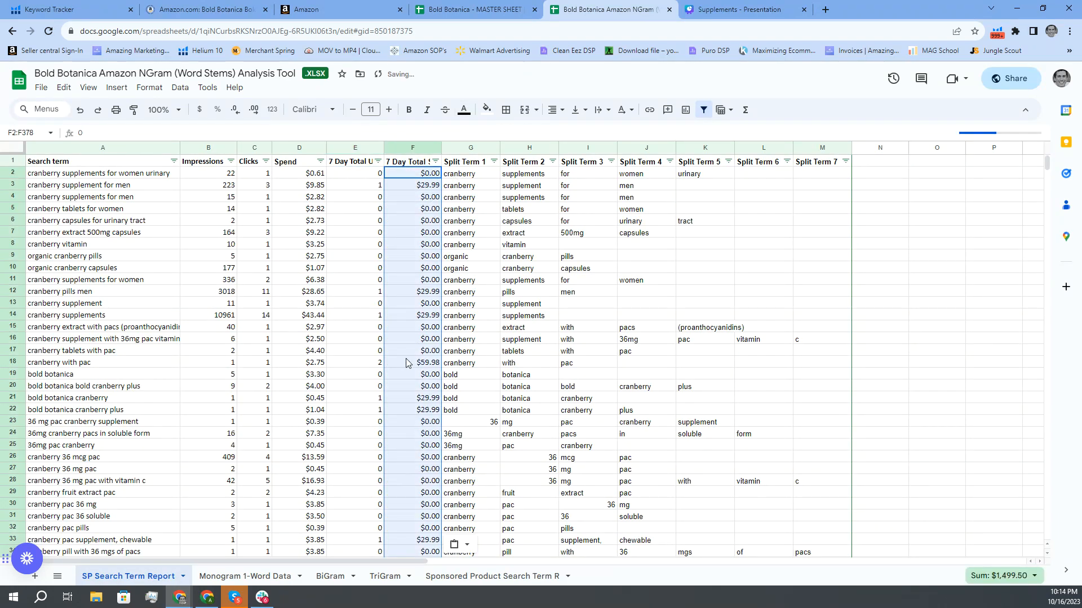
Step: Clear the leftover phone card holder and wallet data in A379:F1923, below the pasted cranberry search terms
left_click(416, 362)
scroll(944, 278, "down", 4)
left_click_drag(1047, 166, 1052, 235)
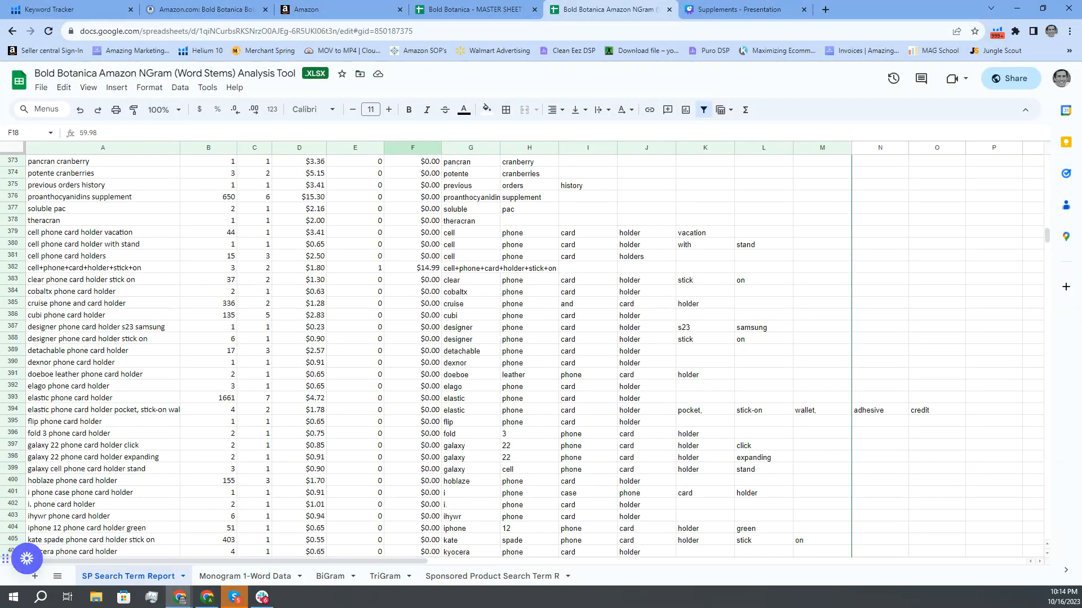
scroll(81, 308, "up", 1)
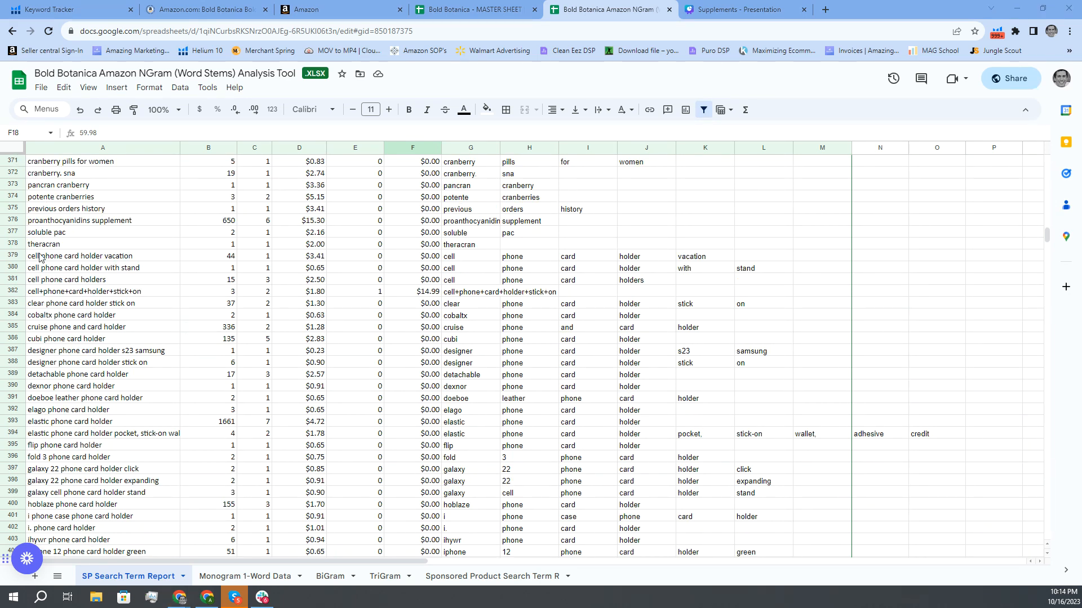
scroll(41, 259, "up", 1)
left_click_drag(32, 281, 432, 554)
left_click_drag(1047, 287, 1043, 536)
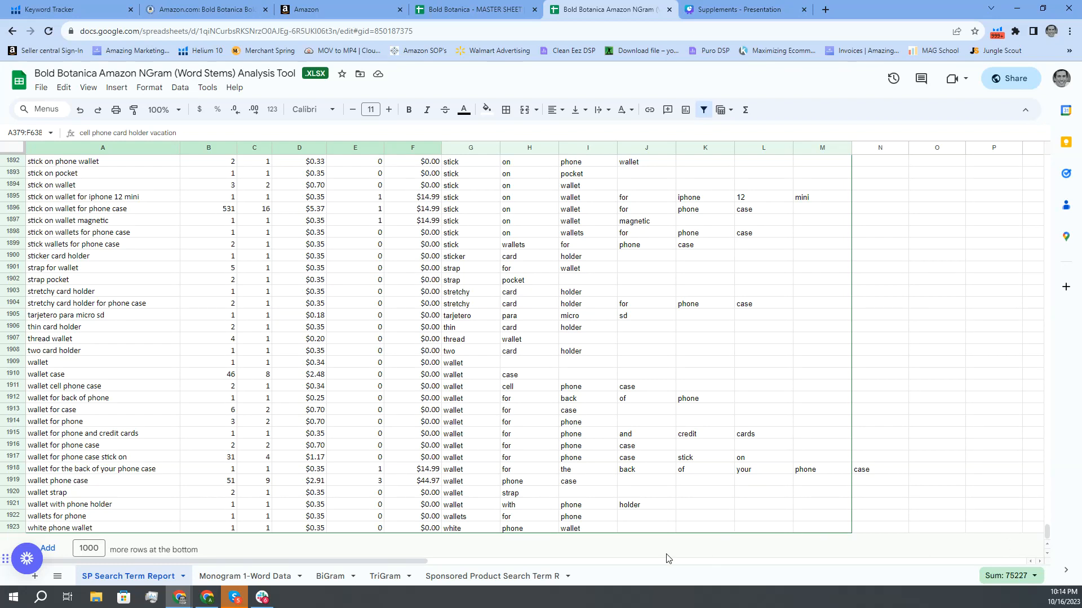
left_click(421, 528, "shift")
key("Delete")
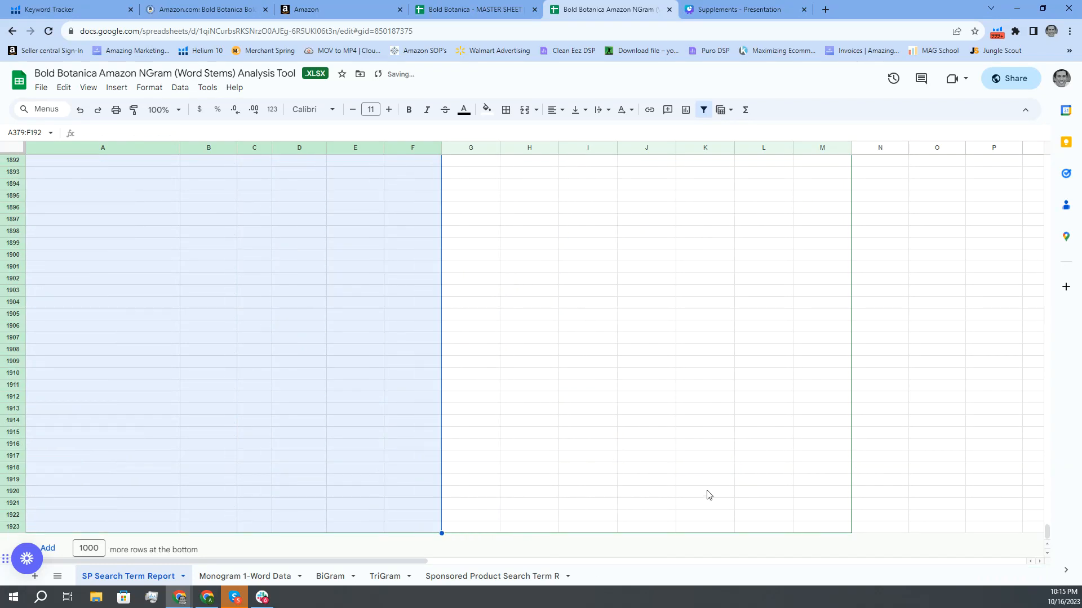
left_click_drag(1046, 532, 1034, 231)
scroll(267, 472, "up", 8)
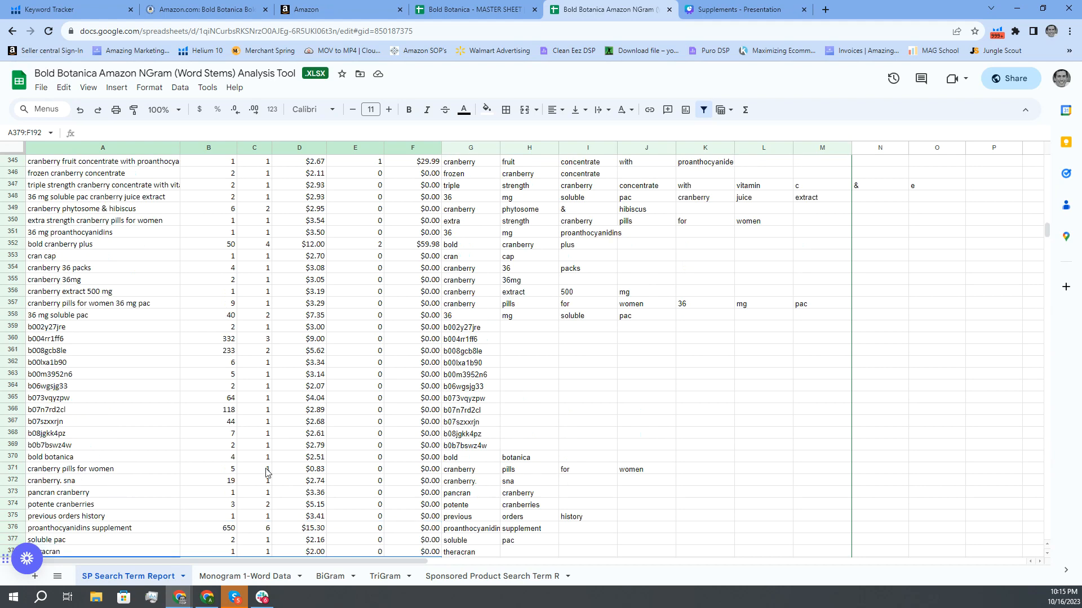
Step: Review the pasted cranberry search terms from the first row and their Split Term word columns in SP Search Term Report
scroll(267, 472, "up", 20)
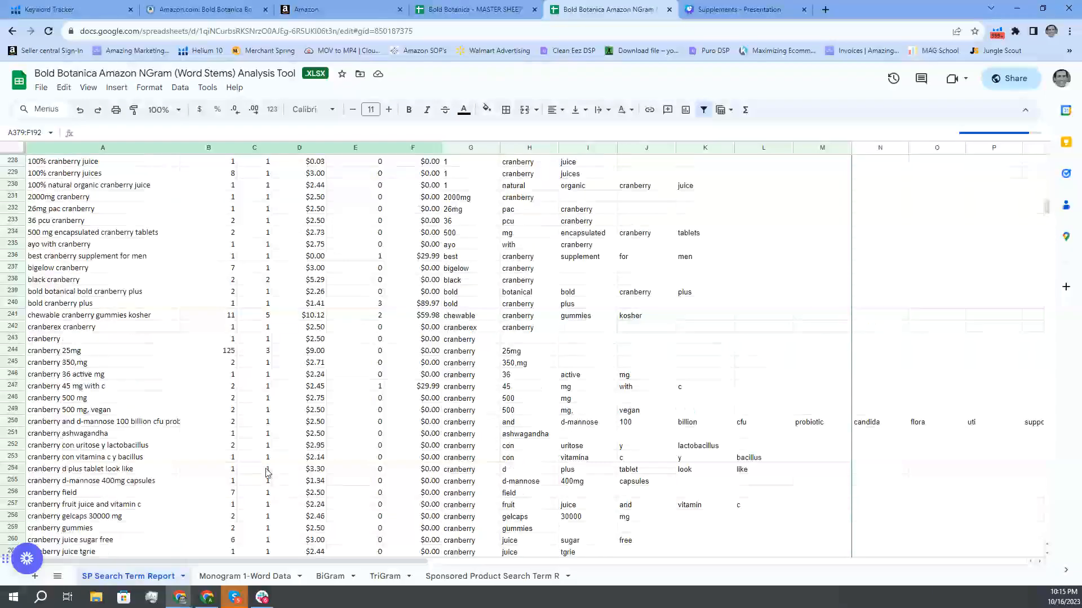
scroll(267, 472, "up", 5)
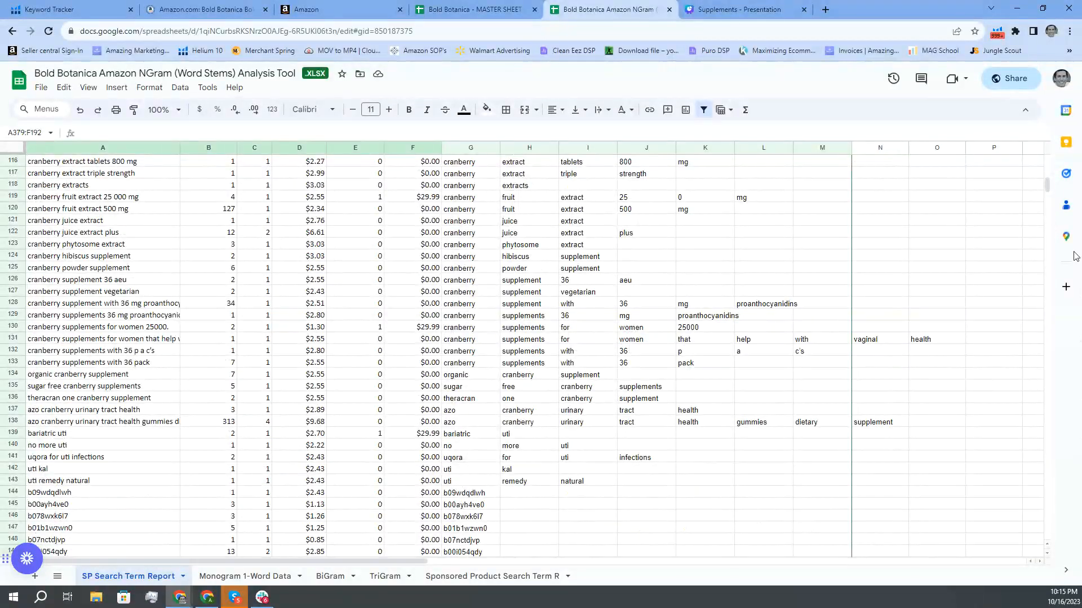
left_click_drag(1047, 188, 1049, 168)
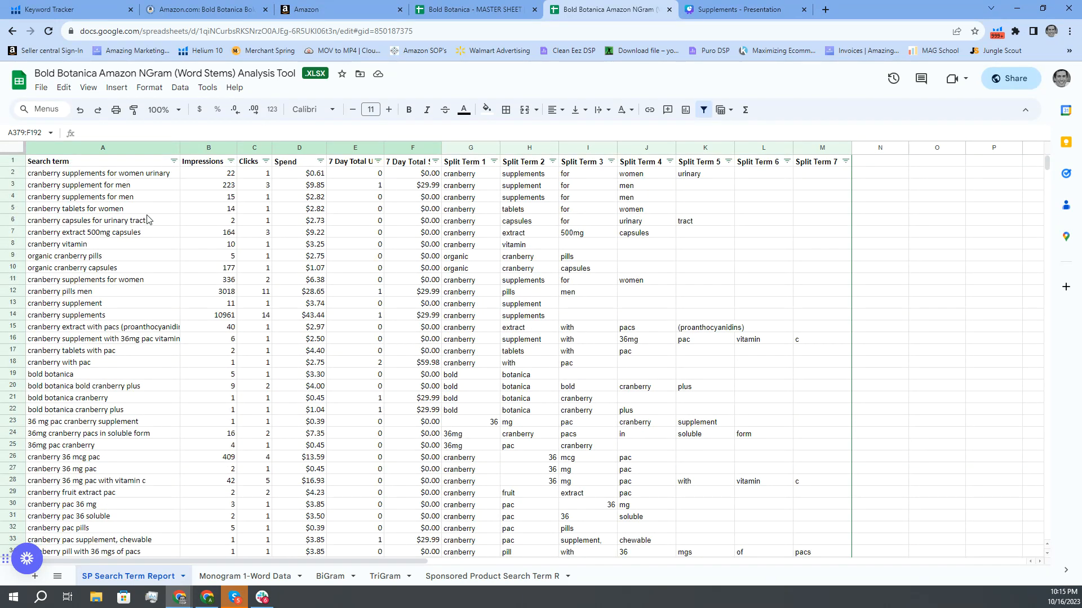
left_click(90, 176)
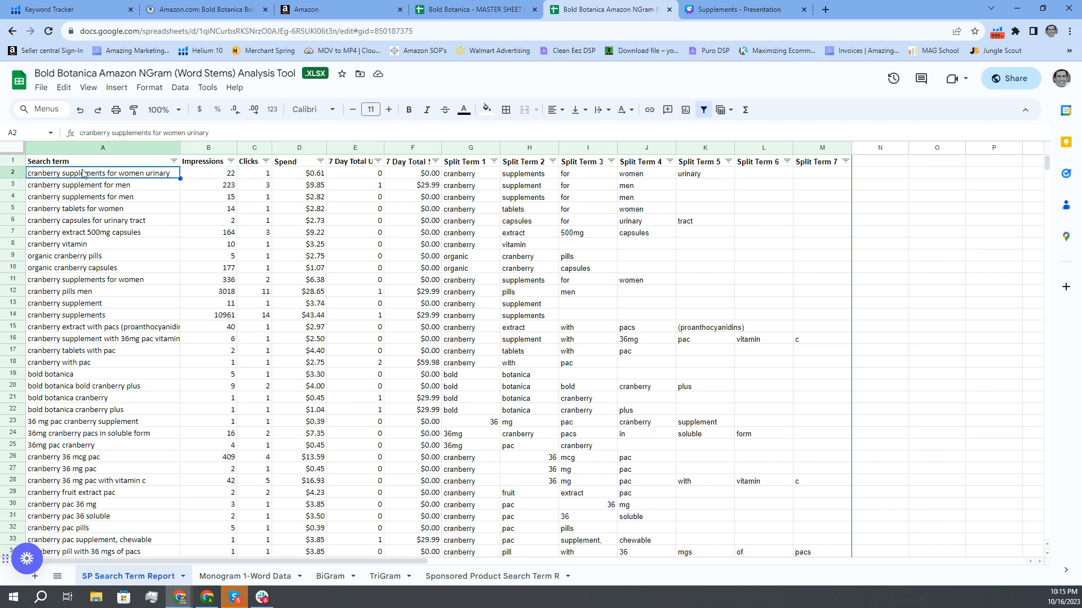
left_click_drag(80, 175, 194, 176)
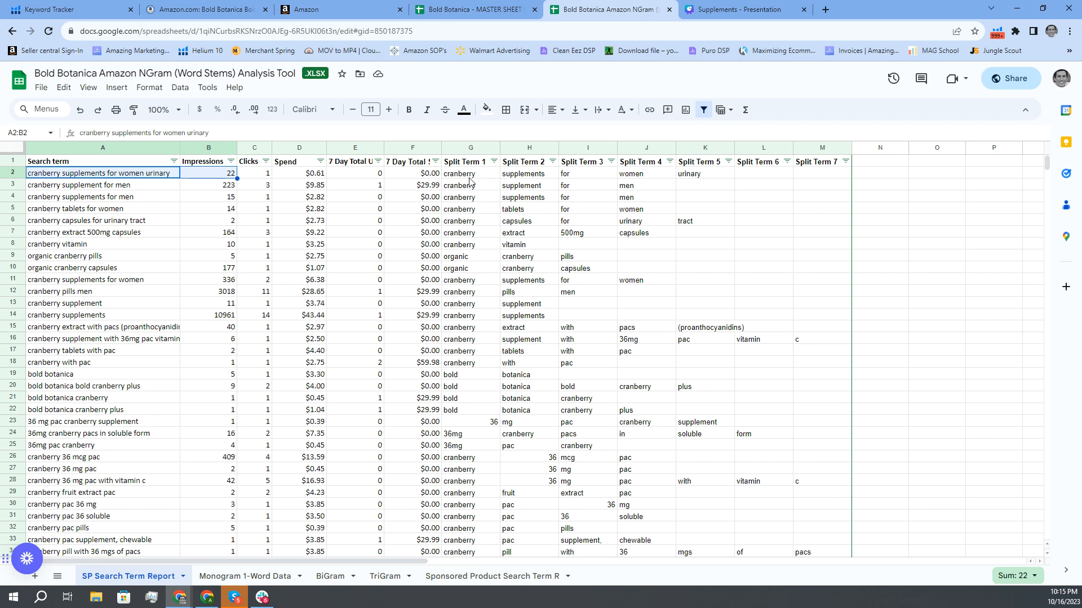
left_click_drag(470, 179, 842, 179)
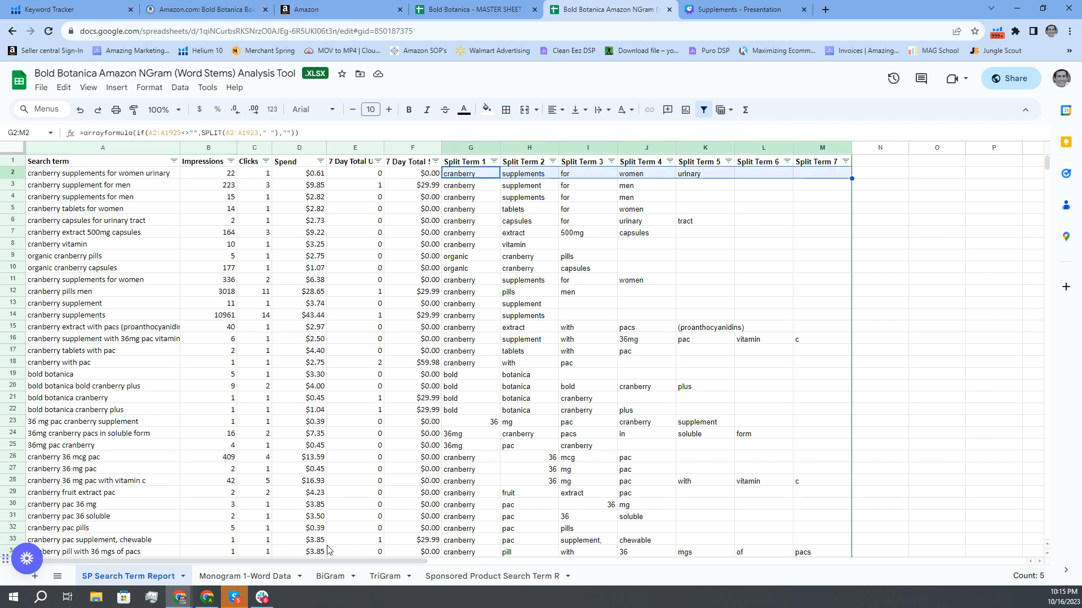
Step: Examine the cranberry row's impressions, clicks, spend, conversions and ACOS formula in Monogram 1-Word Data
left_click(244, 576)
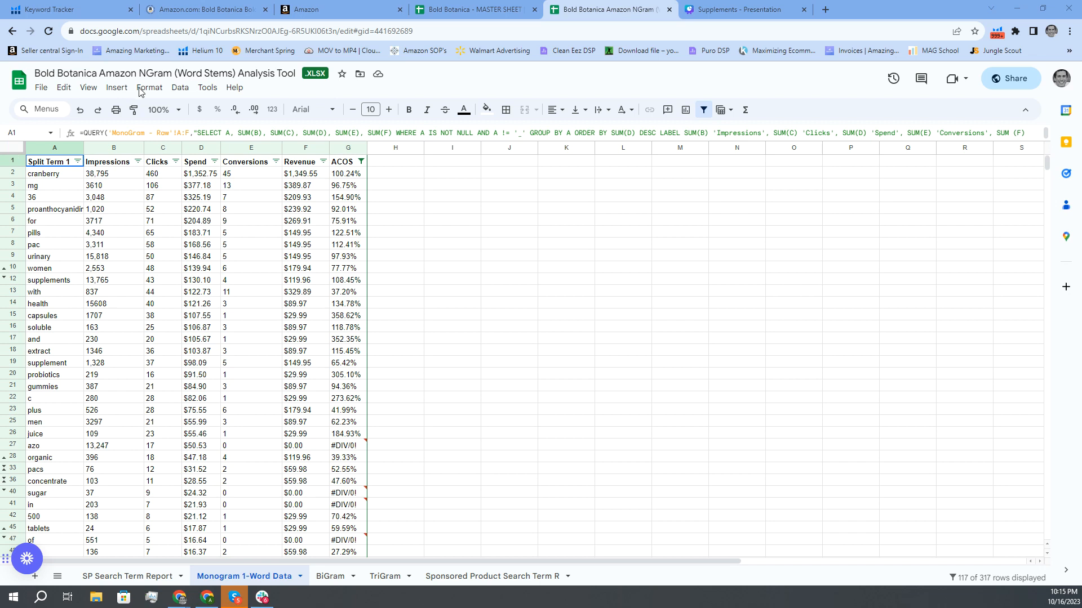
left_click(34, 178)
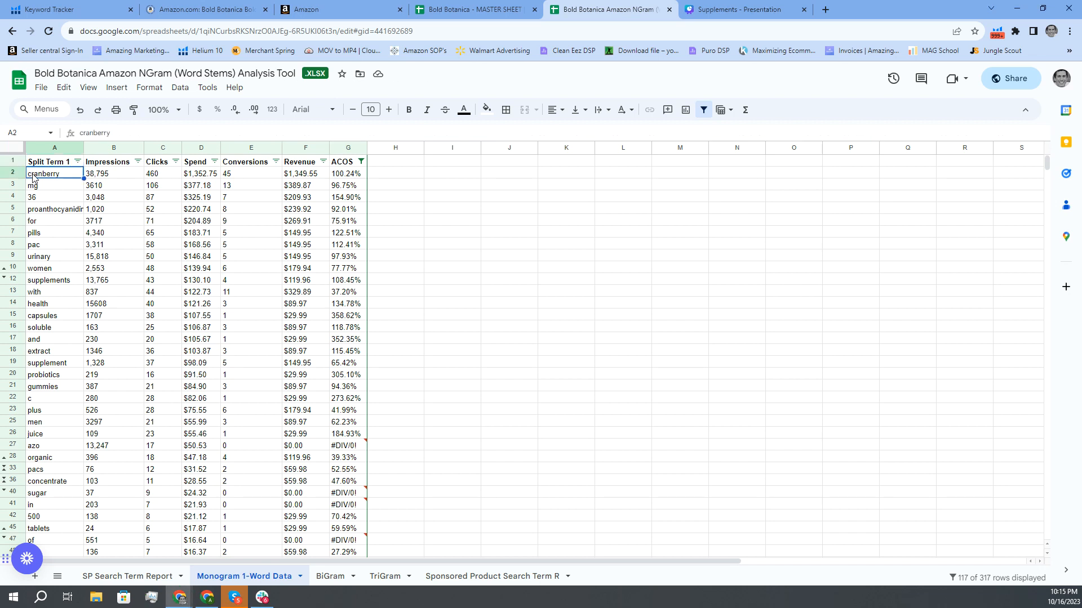
left_click(104, 176)
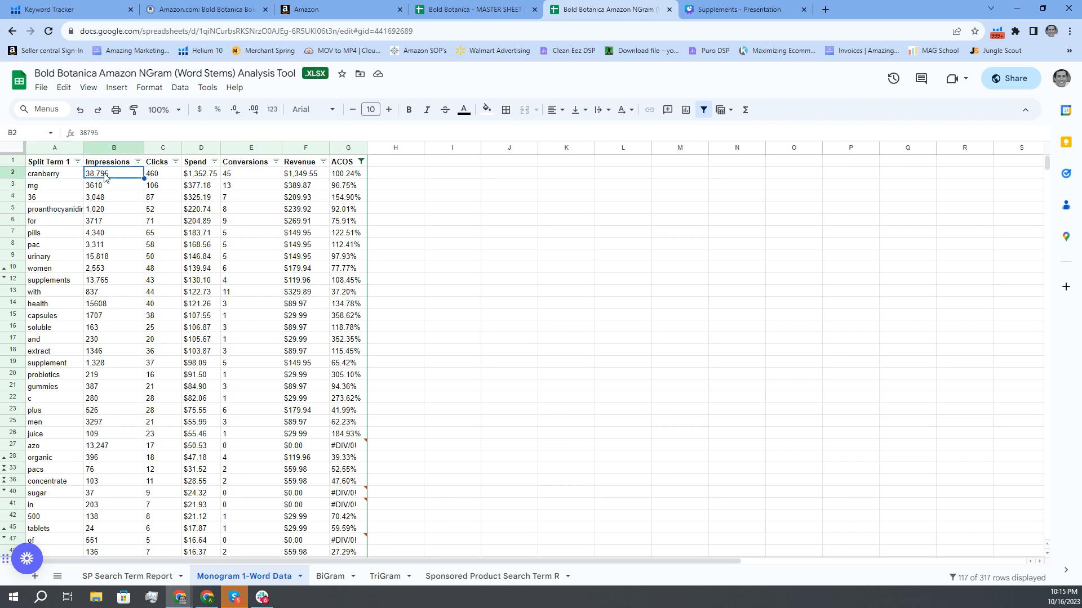
left_click(160, 176)
left_click(195, 176)
left_click(254, 175)
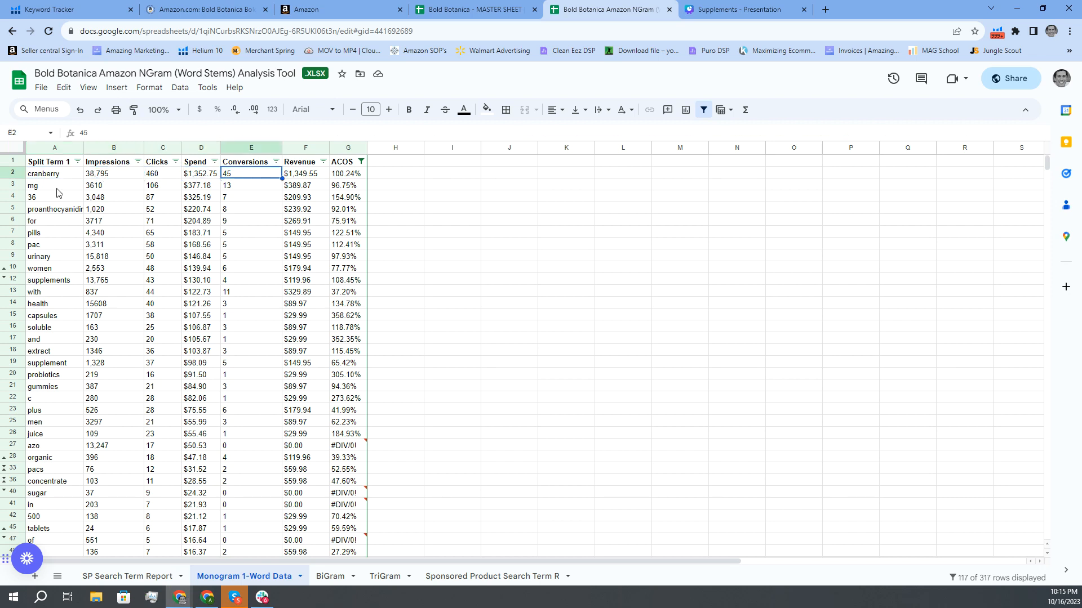
left_click_drag(38, 175, 64, 178)
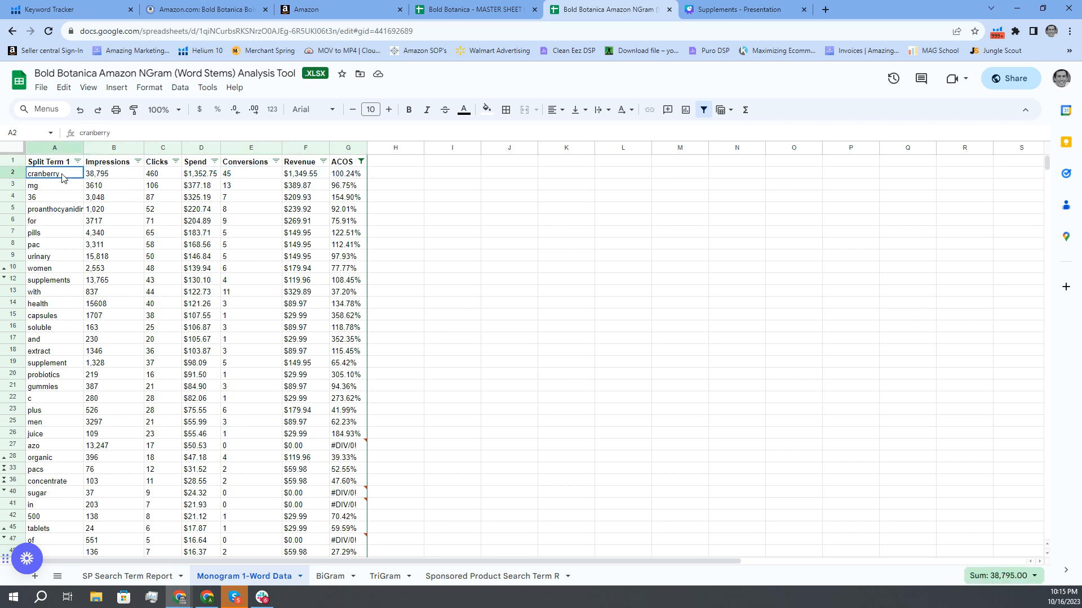
left_click(341, 176)
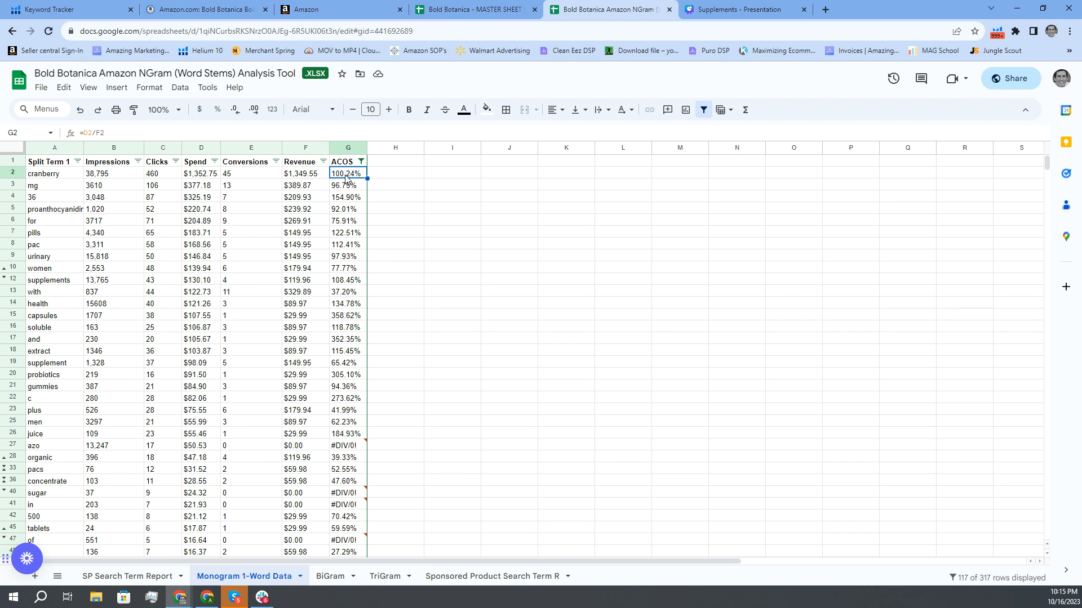
key("F2")
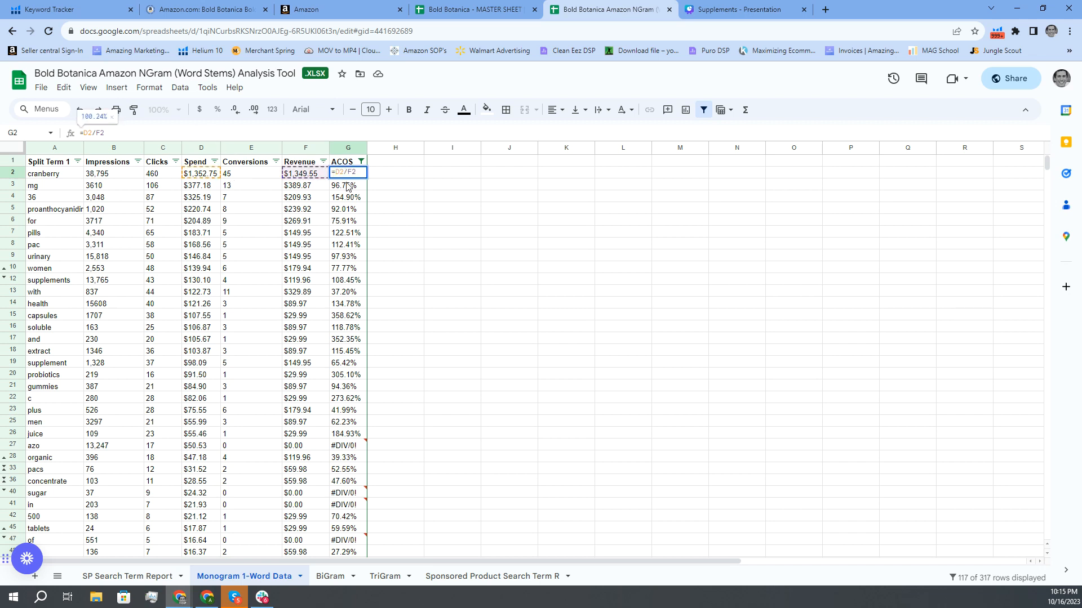
key("Return")
Step: Compare the metrics of the other single words, from mg down to juice, and look over the Conversions column
left_click(47, 188)
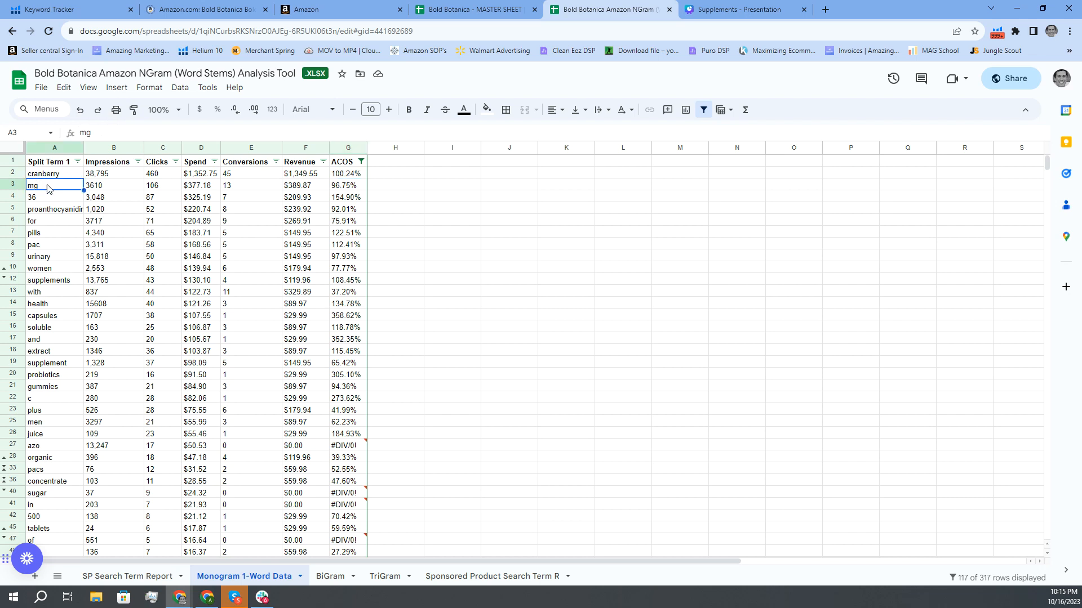
left_click_drag(94, 185, 354, 192)
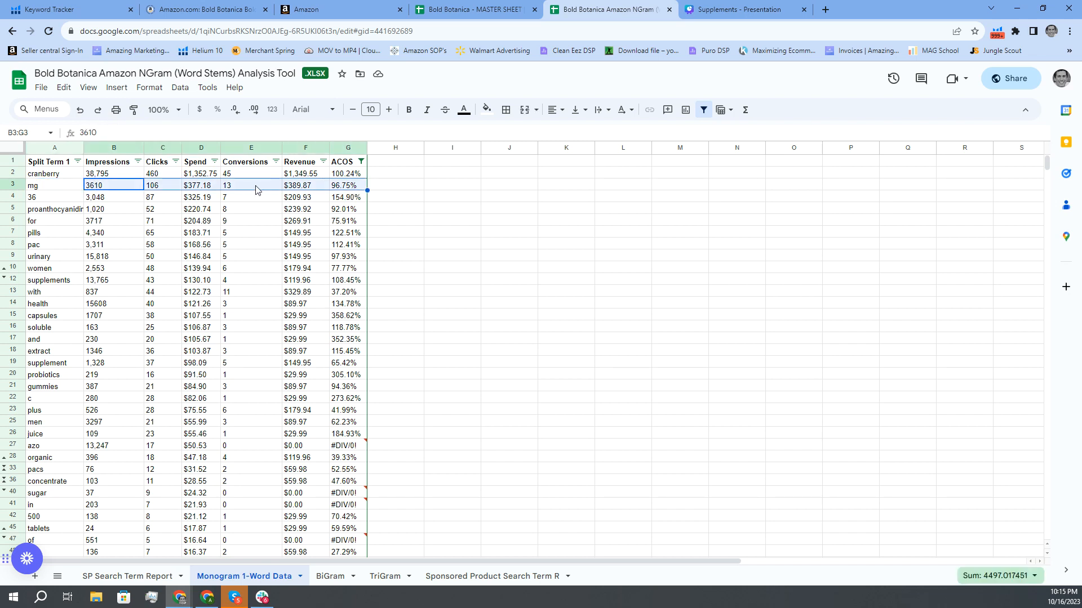
left_click_drag(57, 197, 350, 204)
left_click_drag(63, 210, 348, 212)
left_click_drag(60, 221, 348, 222)
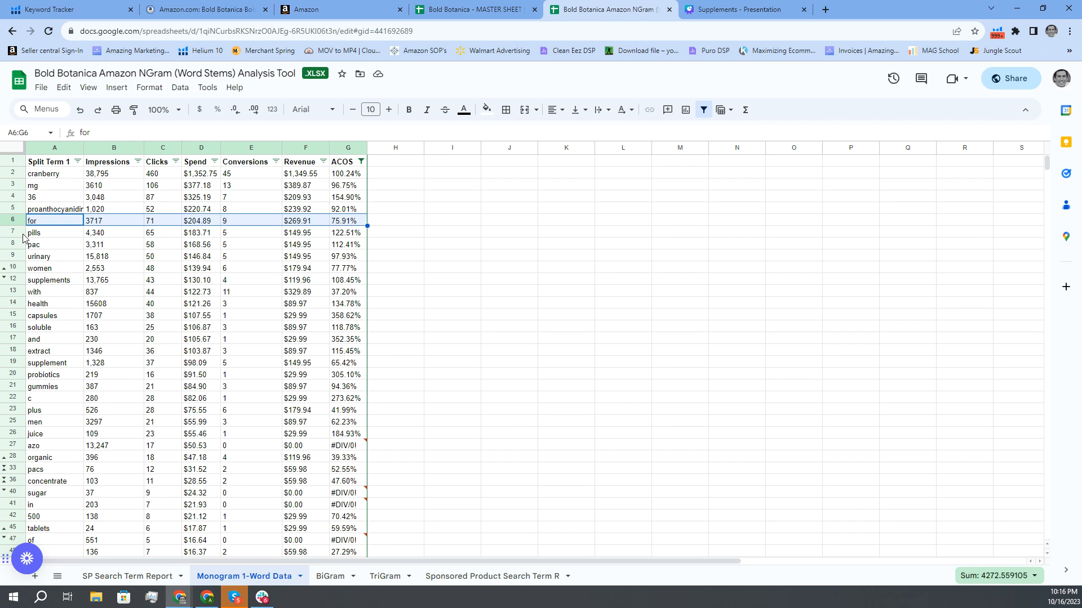
left_click_drag(53, 233, 307, 257)
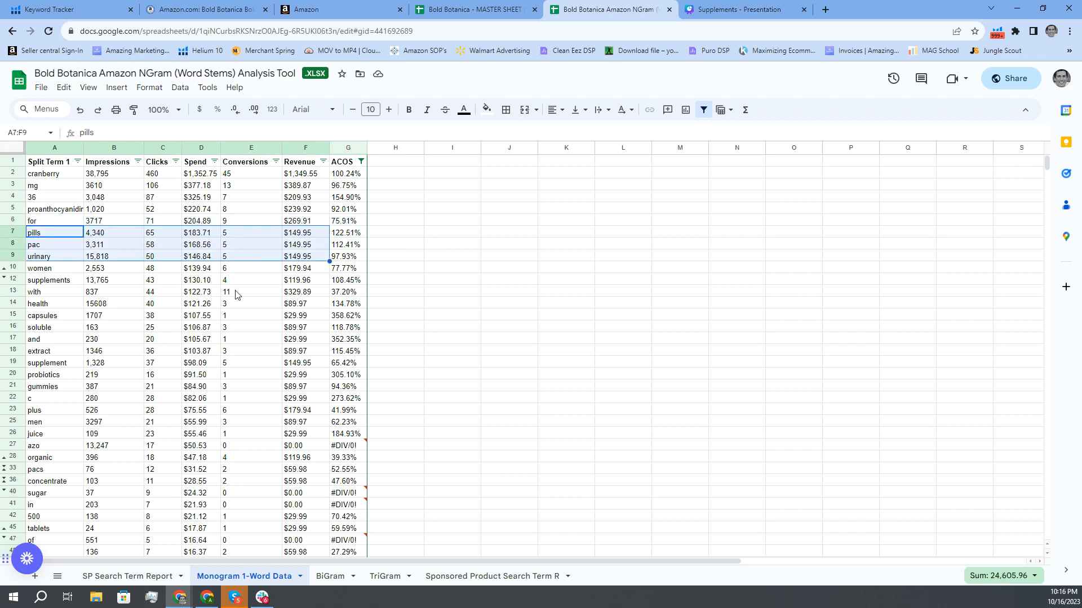
mouse_move(76, 298)
left_mouse_down()
mouse_move(356, 294)
mouse_move(55, 295)
left_mouse_up()
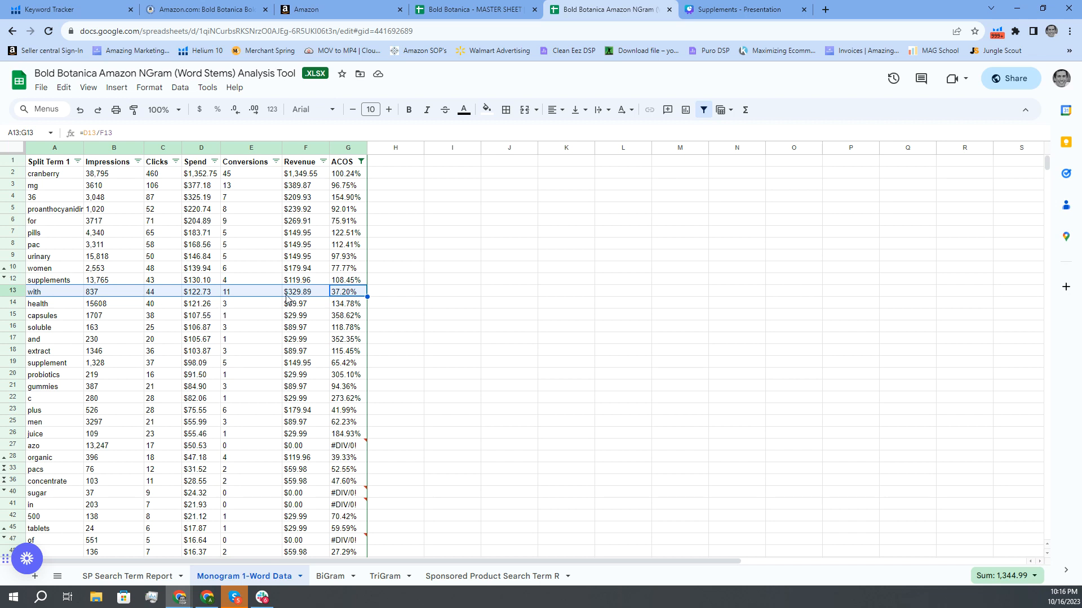
left_click_drag(57, 414, 345, 437)
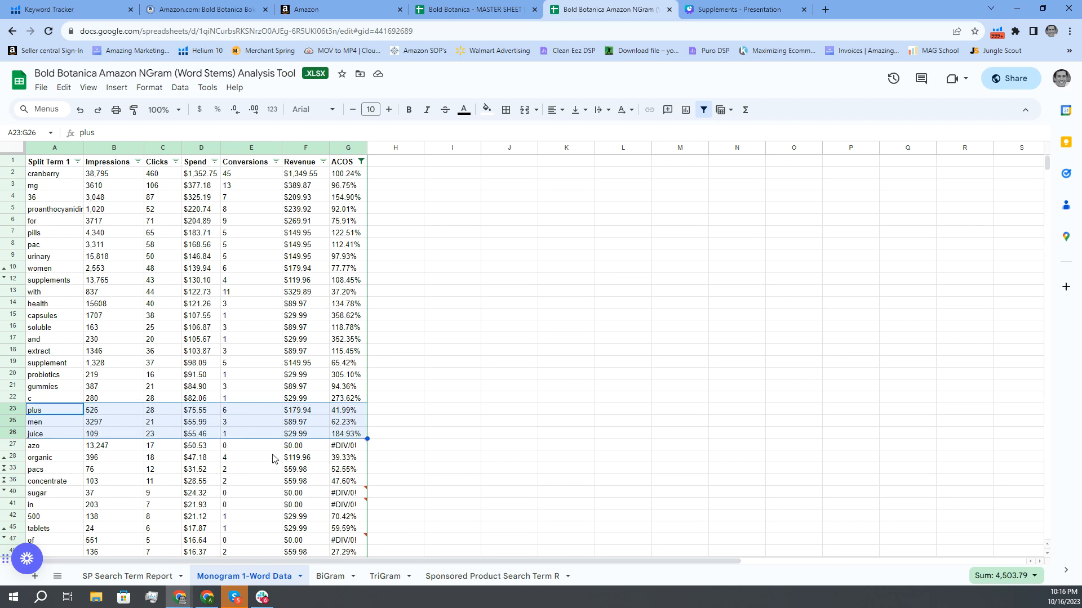
left_click_drag(265, 174, 267, 475)
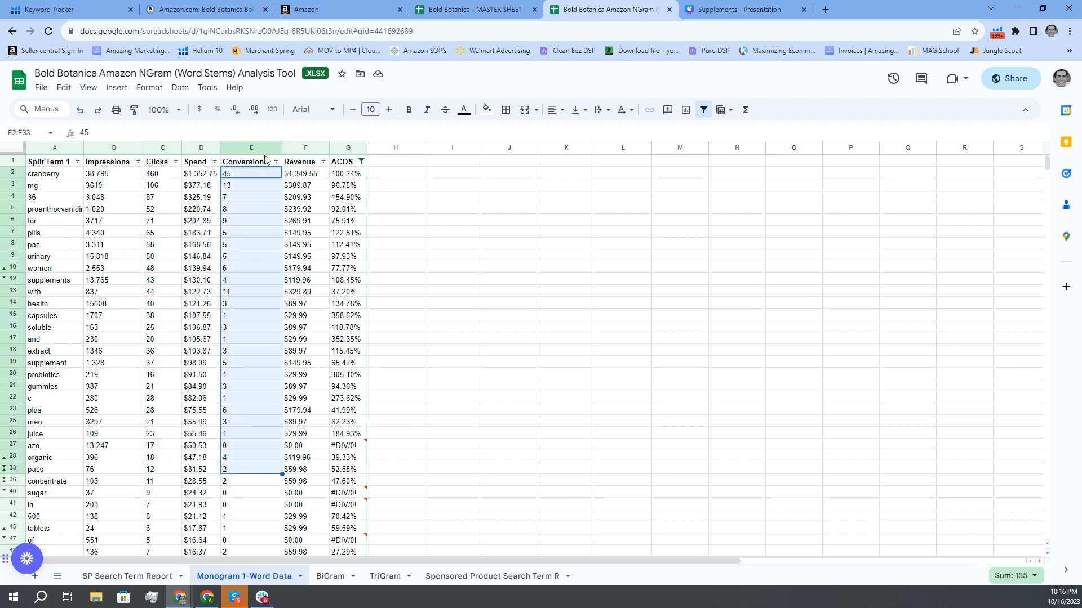
Step: Add a CVR column in H that divides conversions by clicks, using =E2/C2 in H2 and the suggested autofill for the remaining rows
left_click(394, 149)
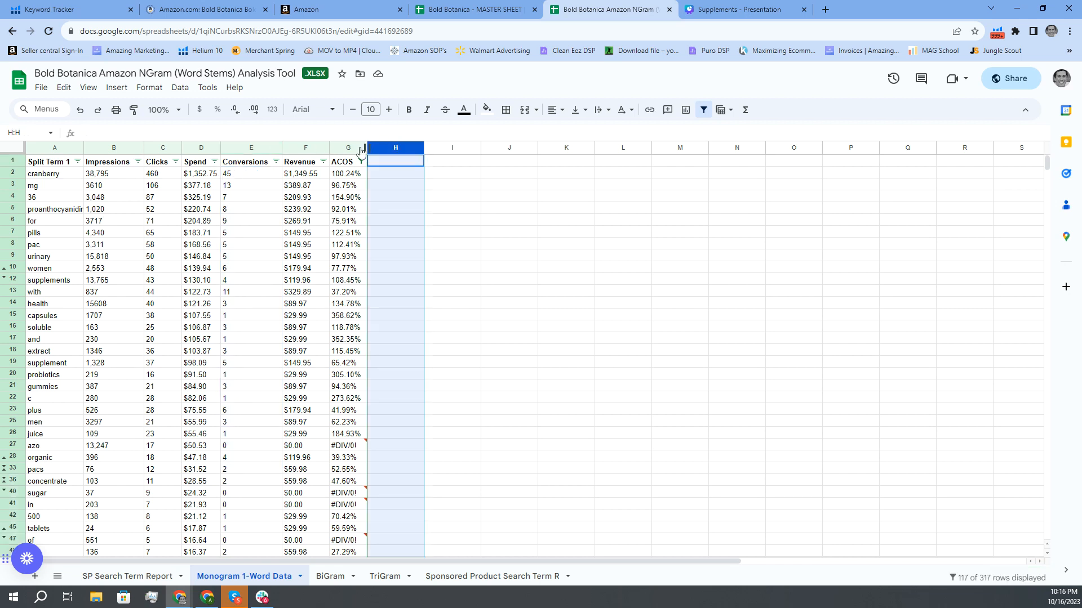
left_click(392, 163)
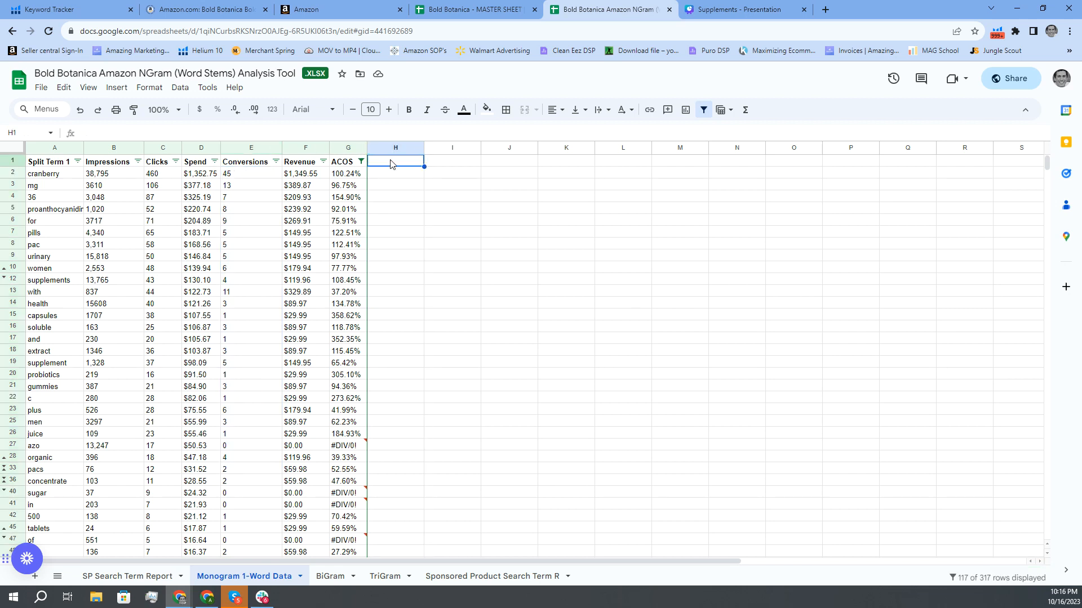
type("CVR")
key("Return")
type("=")
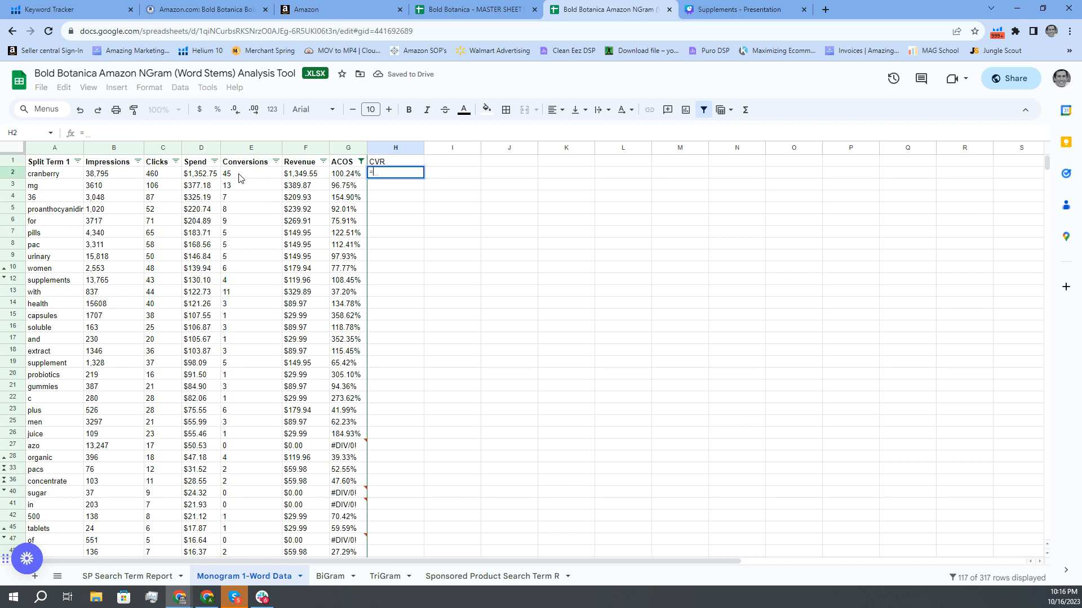
left_click(241, 175)
type("/")
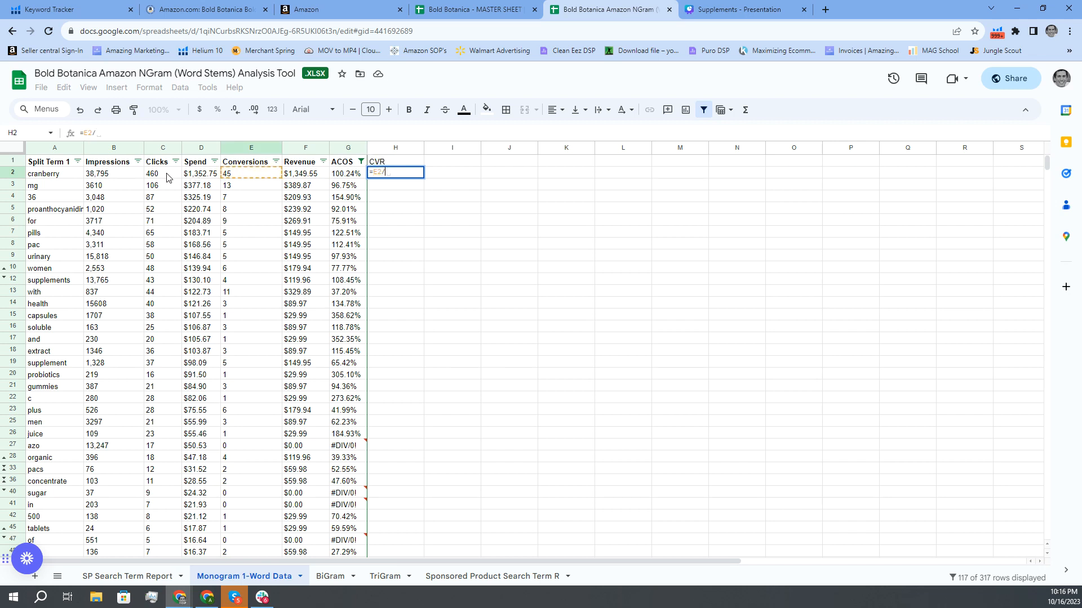
left_click(162, 174)
key("Return")
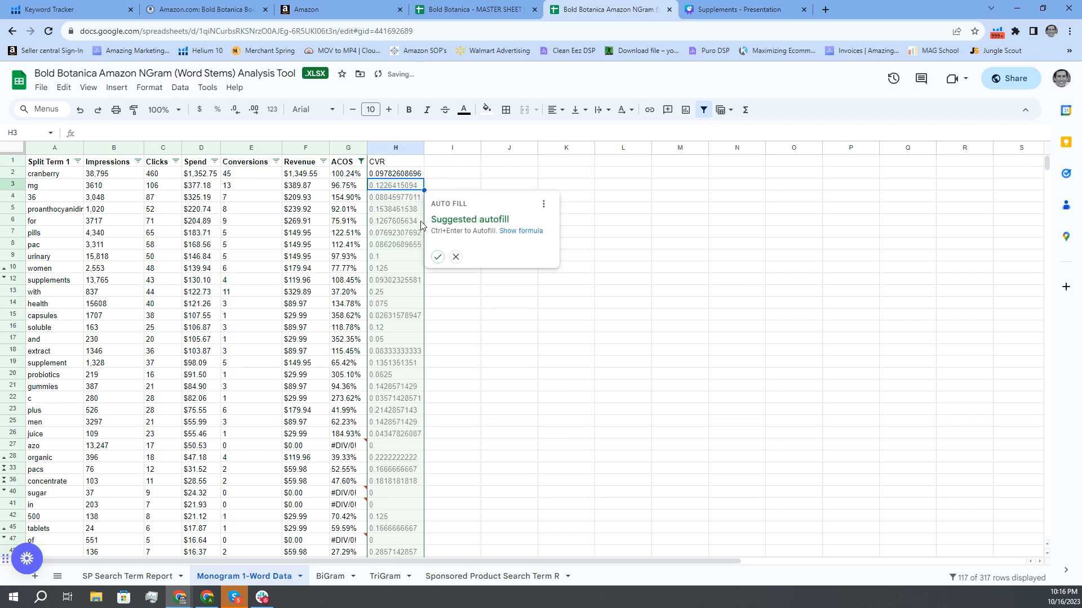
left_click(438, 257)
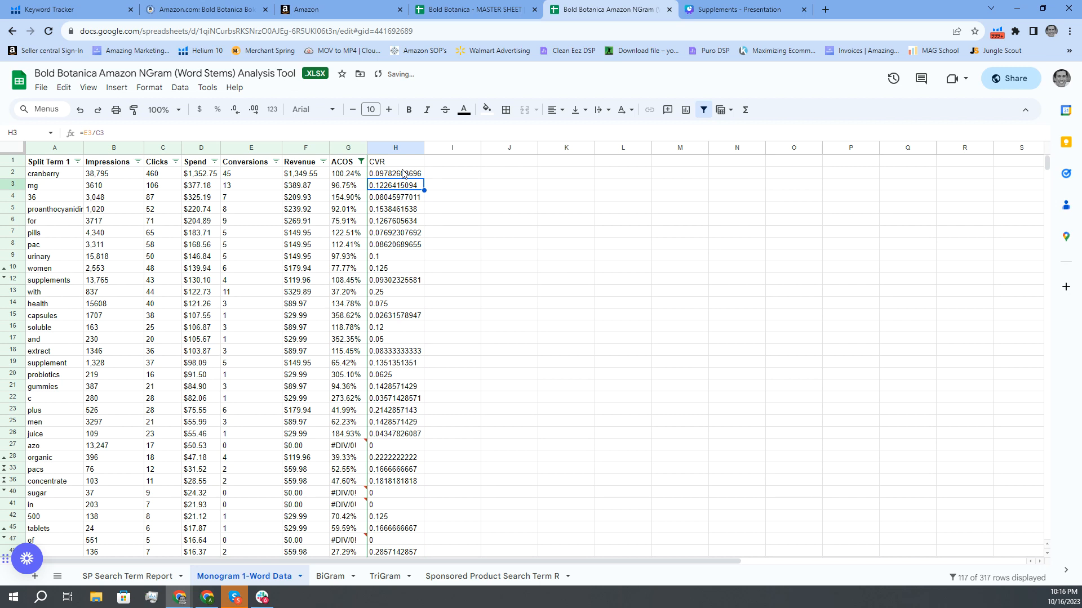
Step: Format the CVR column H as percentages and look over each word's conversion rate
left_click(395, 146)
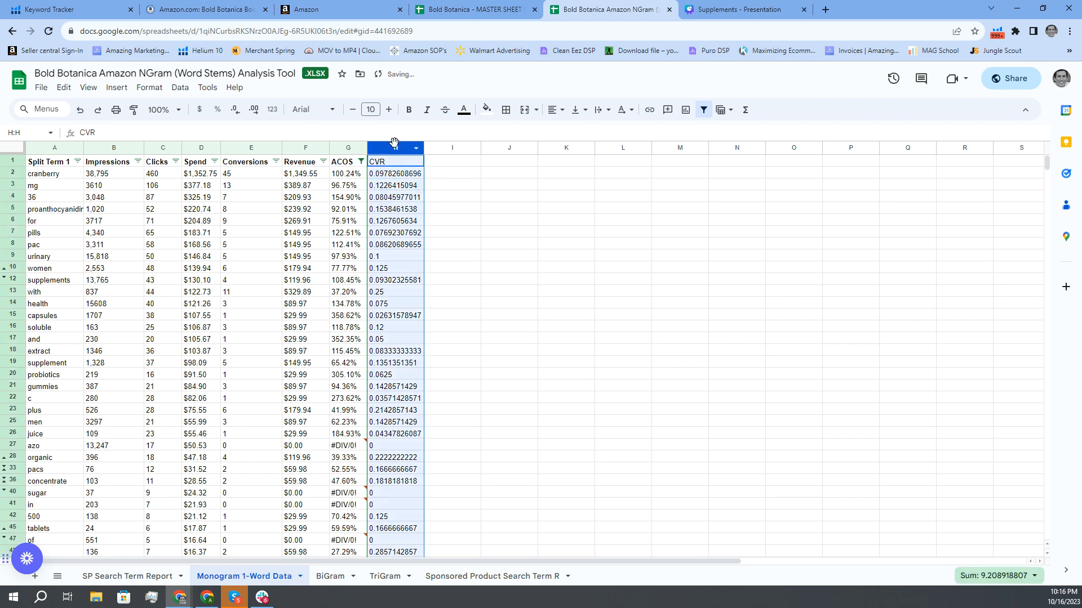
left_click(218, 109)
left_click(476, 221)
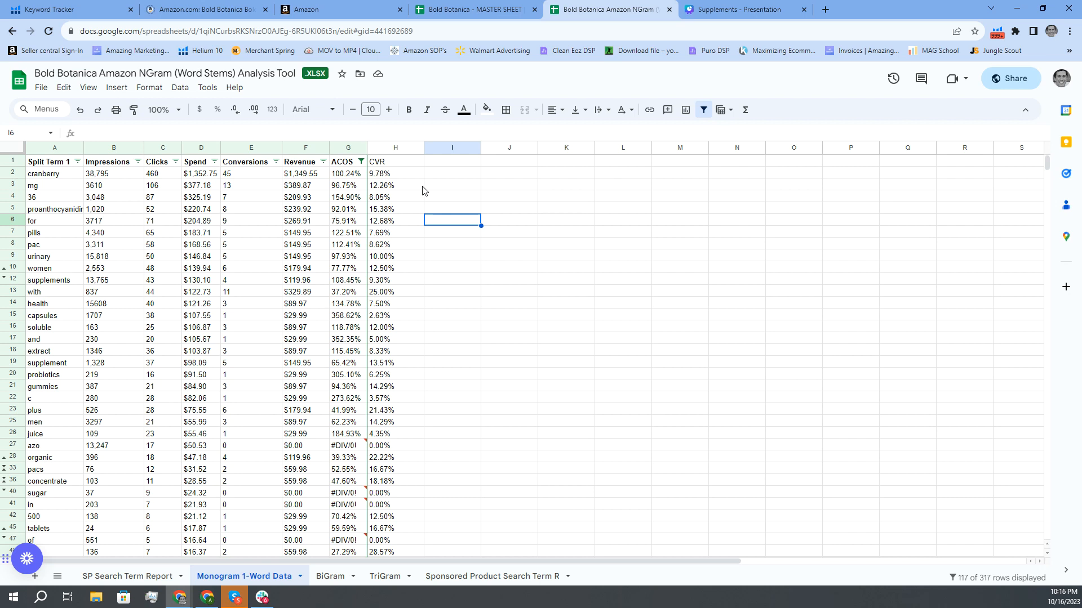
left_click_drag(406, 174, 398, 426)
scroll(398, 426, "up", 2)
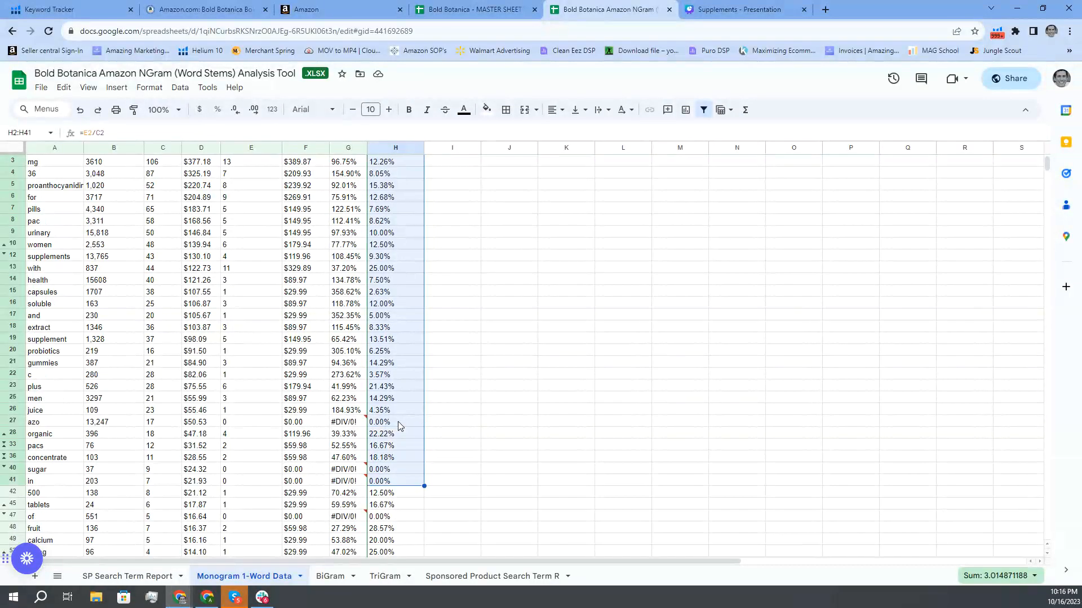
scroll(399, 425, "up", 1)
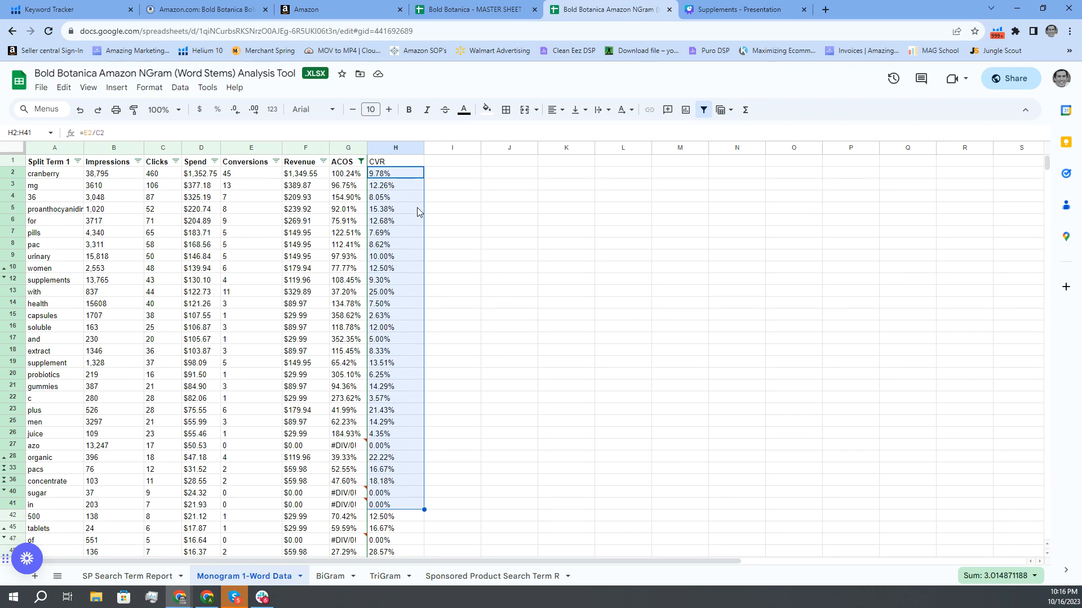
Step: Add a percent-formatted CTR column in I that divides clicks by impressions, using =C2/B2 in I2 and autofill for the remaining rows
left_click(445, 162)
type("CTR")
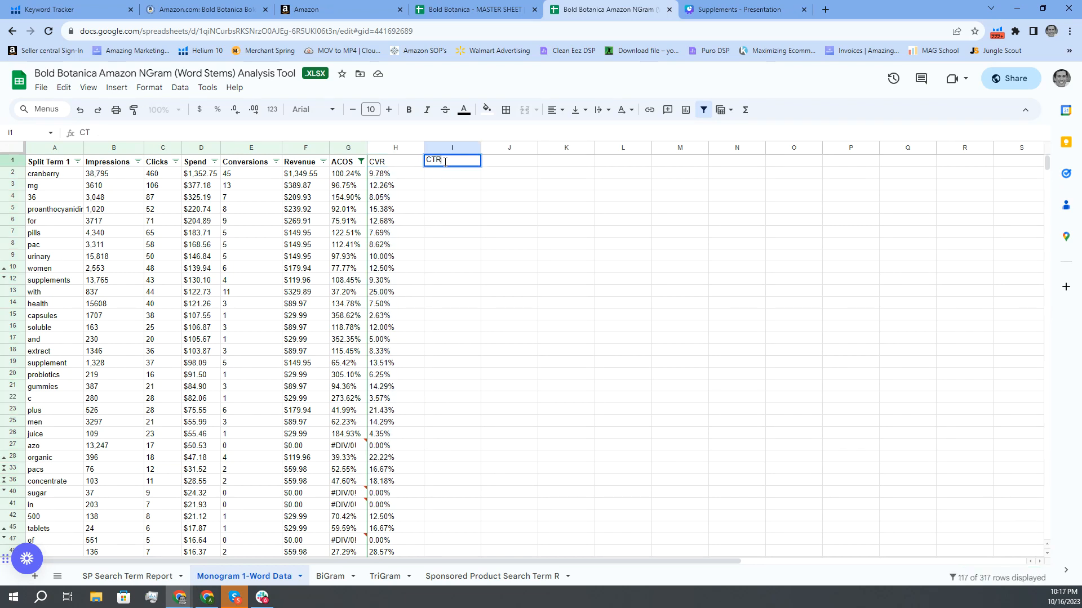
key("Return")
type("=")
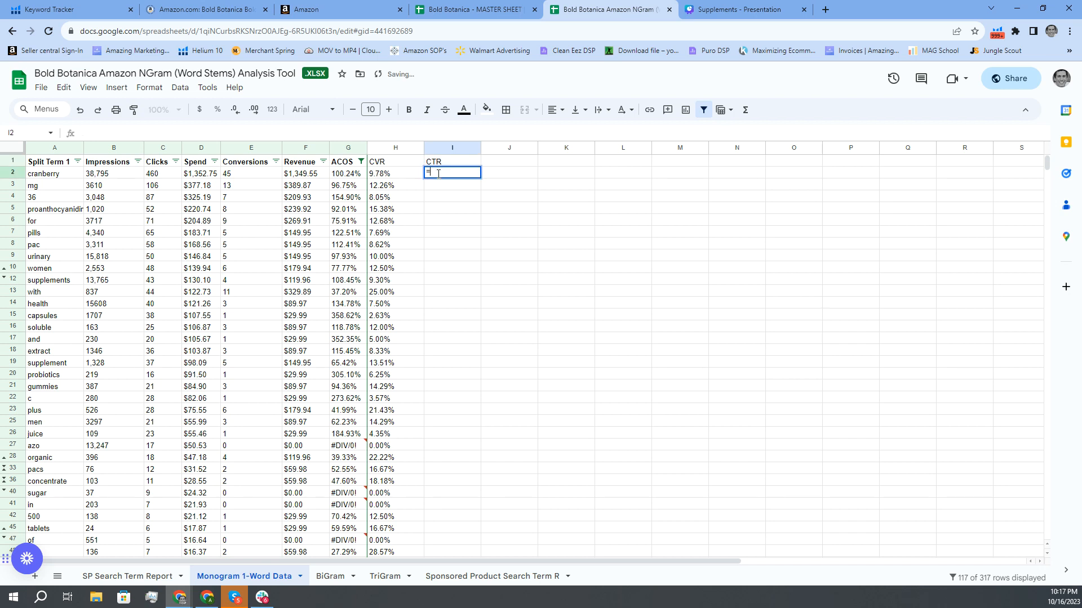
left_click(161, 174)
type("/")
left_click(110, 175)
key("Return")
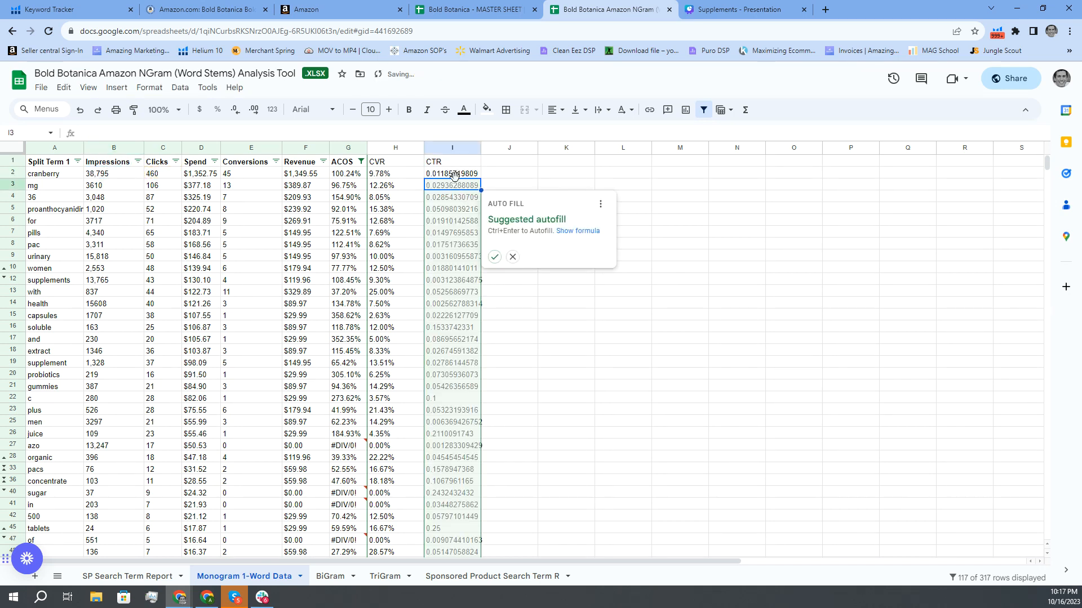
left_click(494, 257)
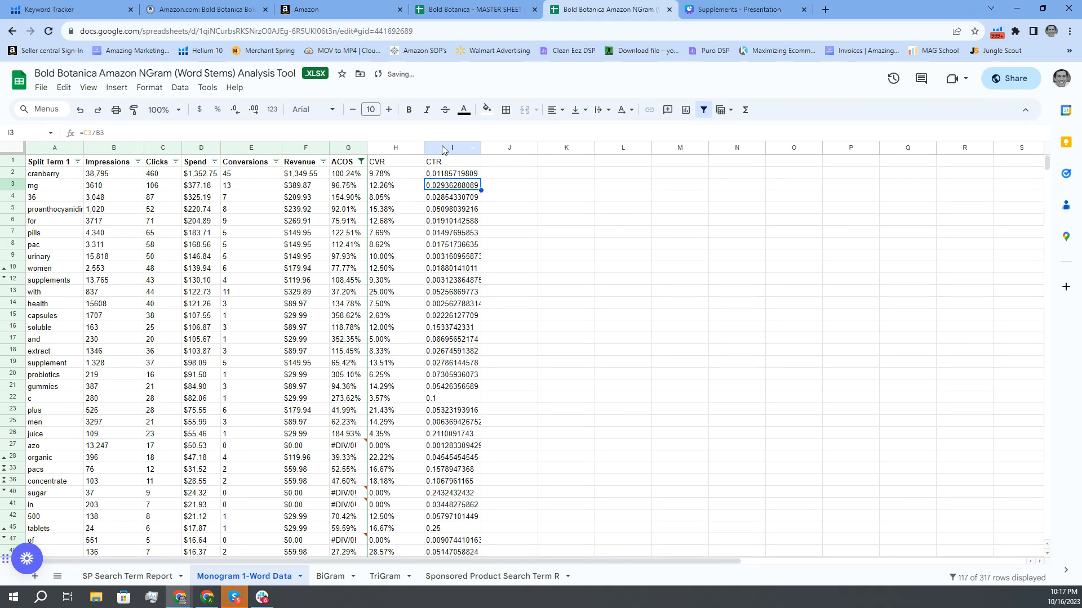
left_click(452, 147)
left_click(217, 110)
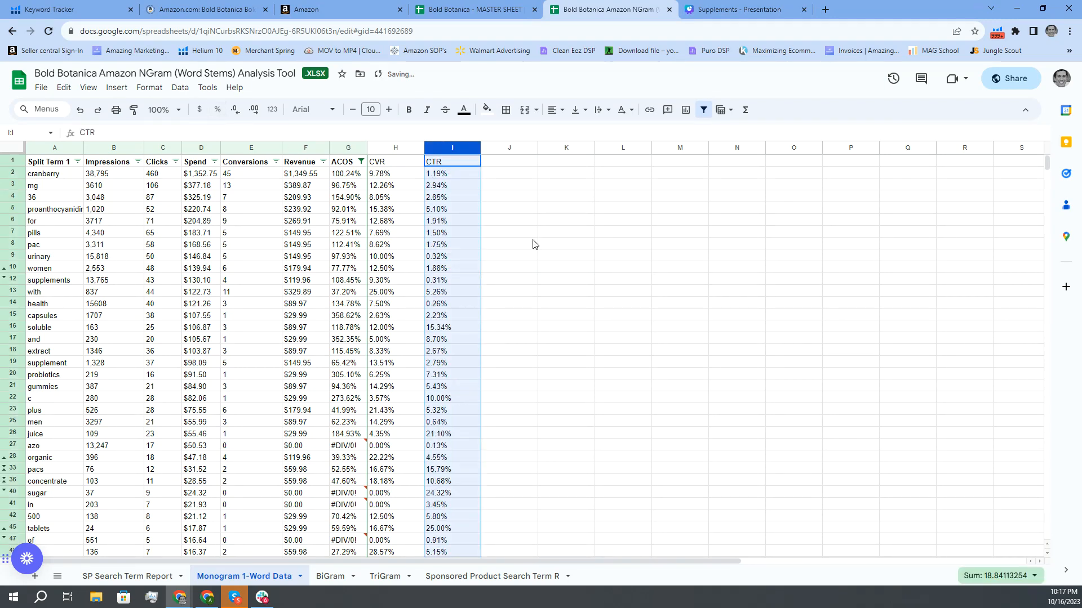
Step: Undo the percent formatting of the CTR column and redo it to compare the decimal and percentage displays
left_click(496, 246)
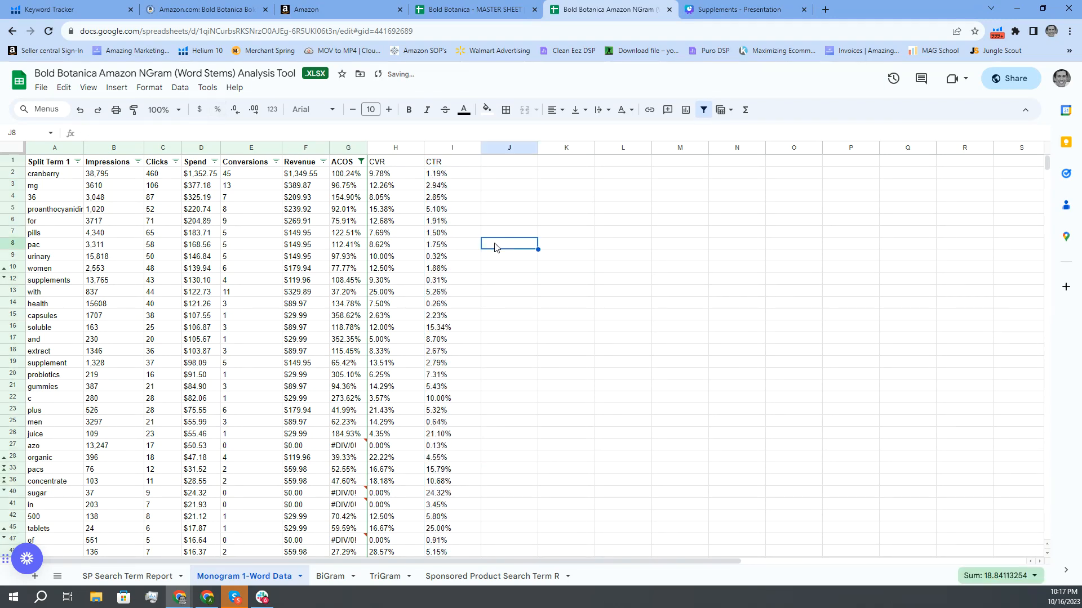
left_click(451, 176)
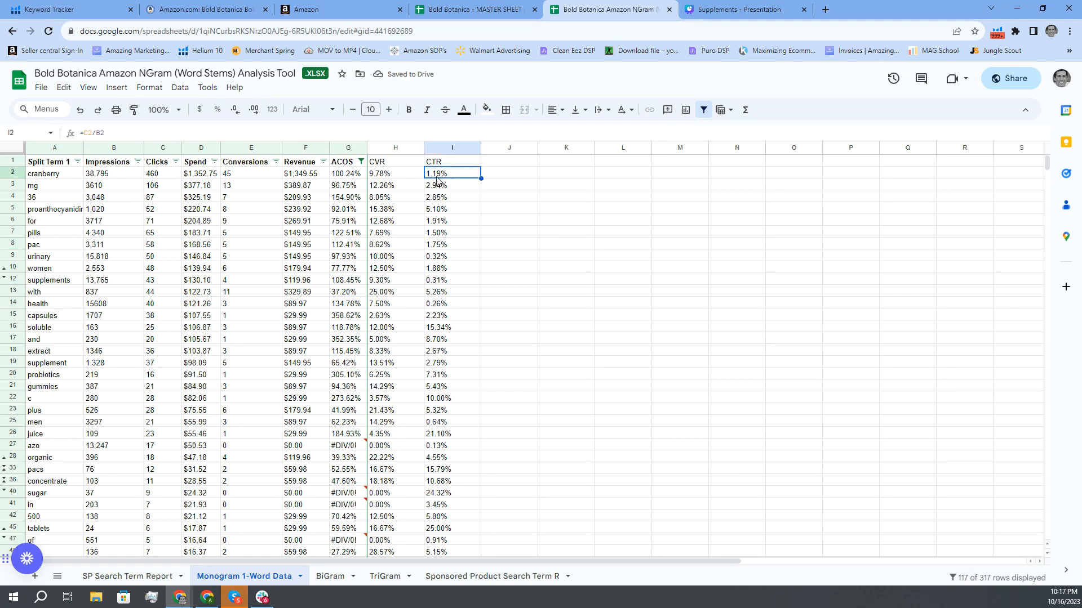
left_click(79, 111)
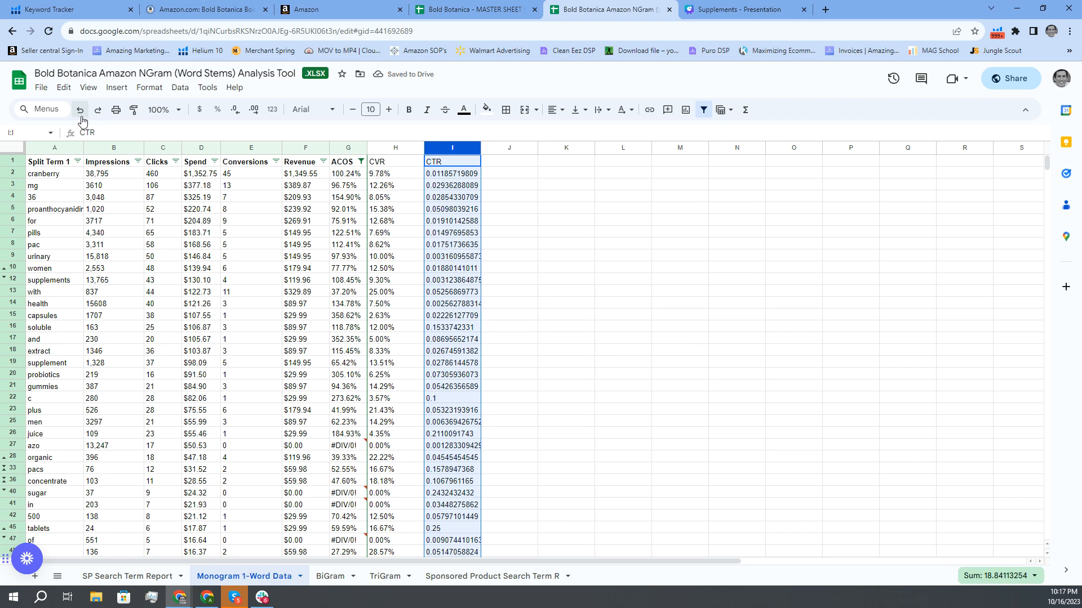
left_click(97, 112)
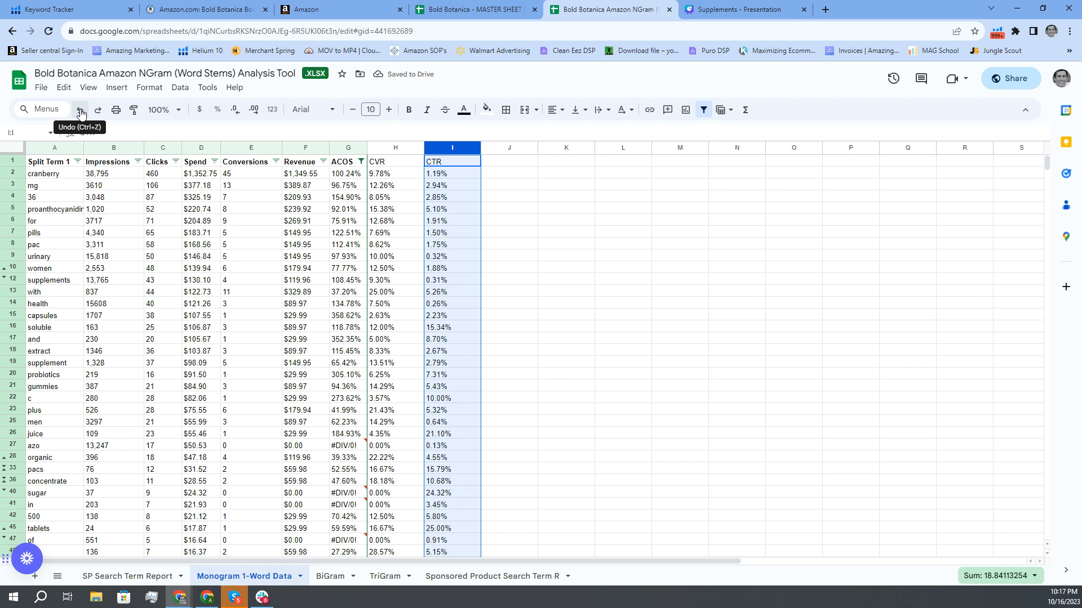
left_click(81, 112)
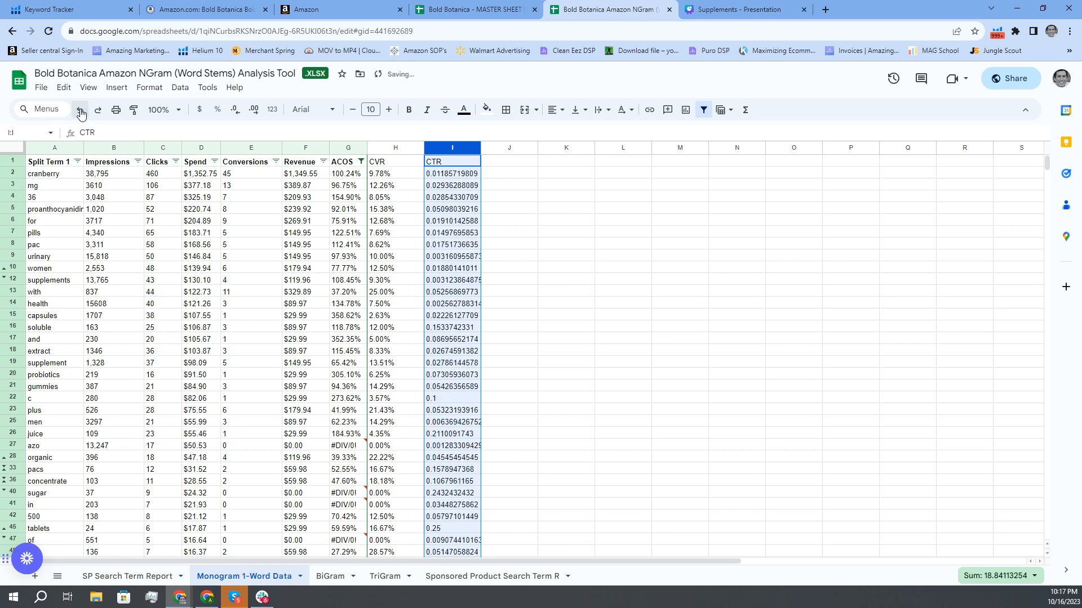
left_click(98, 110)
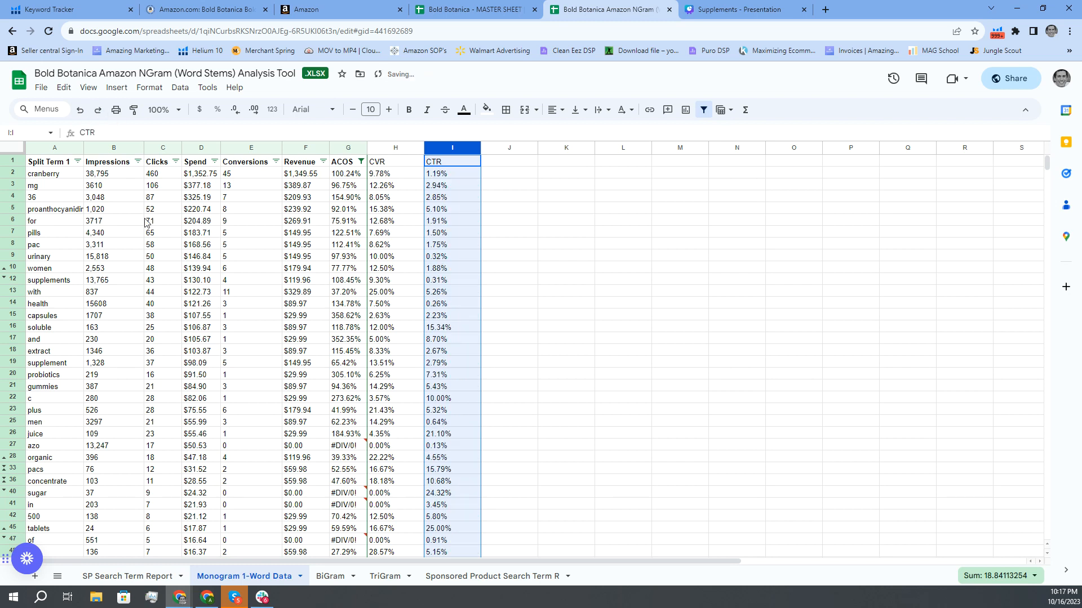
left_click(569, 232)
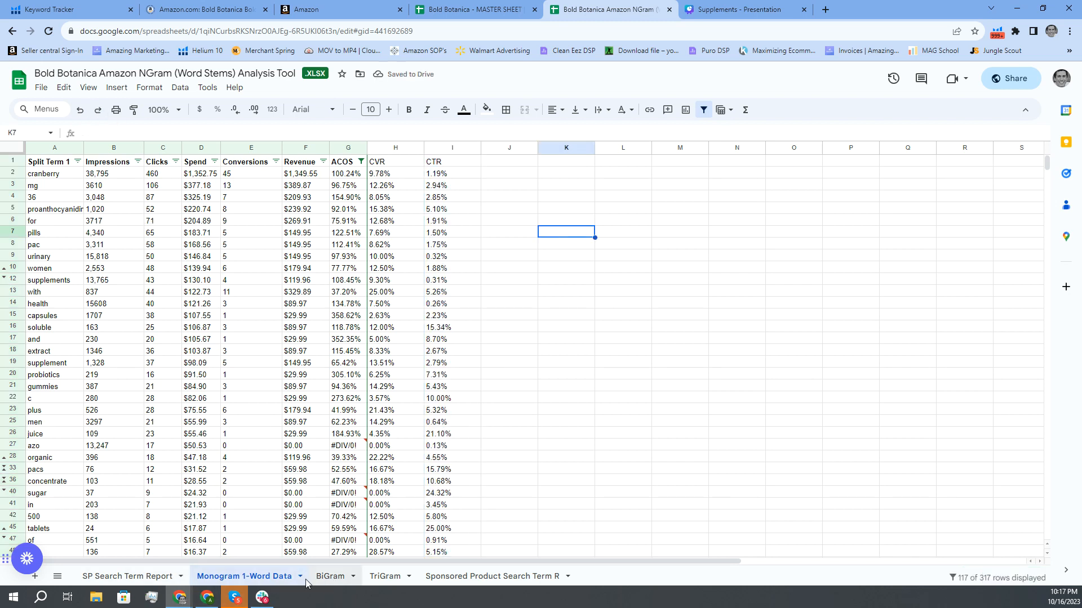
Step: Insert two empty columns after the ACOS column in the BiGram sheet
left_click(332, 577)
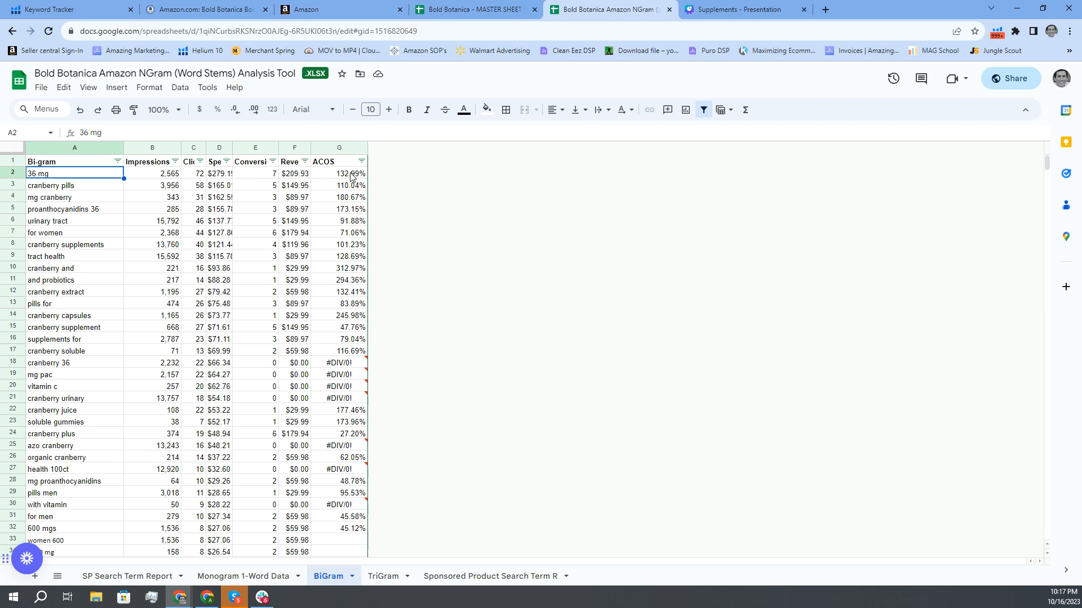
left_click(234, 578)
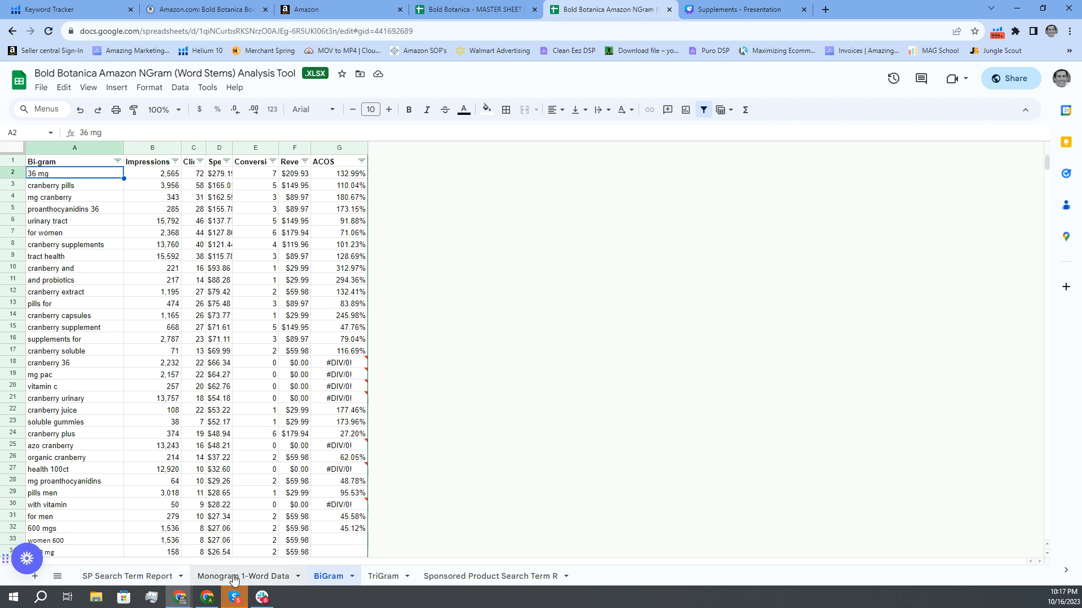
left_click(332, 577)
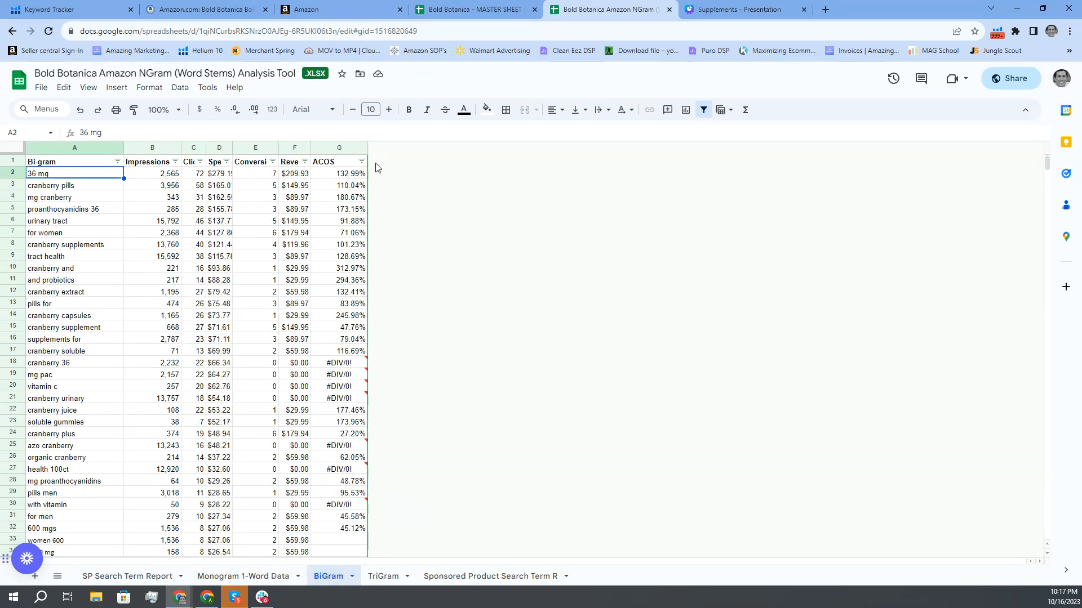
left_click(350, 148)
left_click(296, 148)
left_click(317, 148, "shift")
right_click(319, 149)
left_click(440, 271)
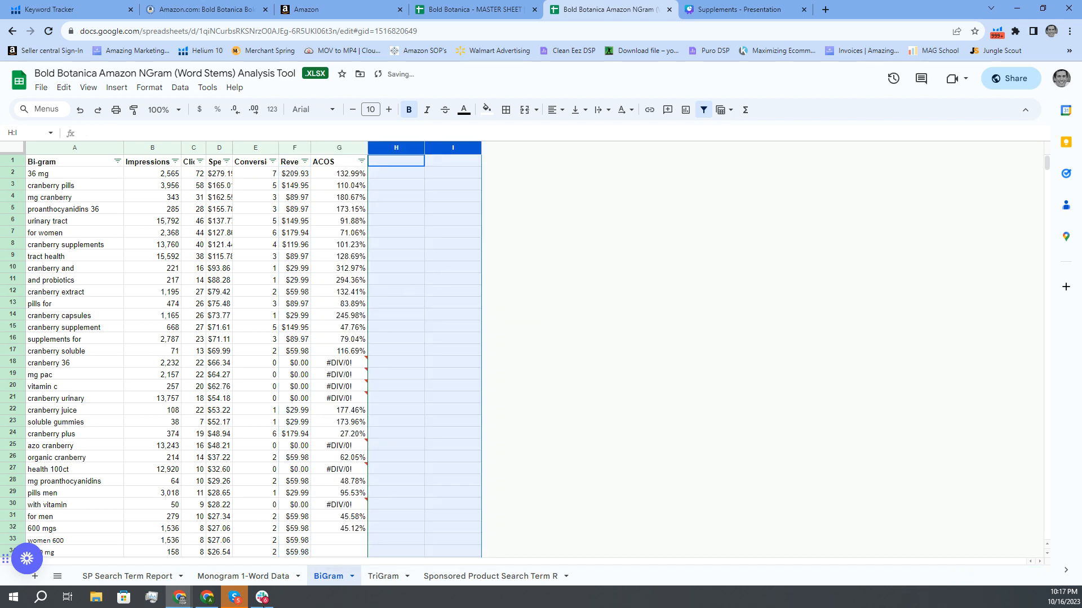
Step: Copy the CVR and CTR columns from the Monogram 1-Word Data sheet into the BiGram sheet, starting at H1
left_click(243, 577)
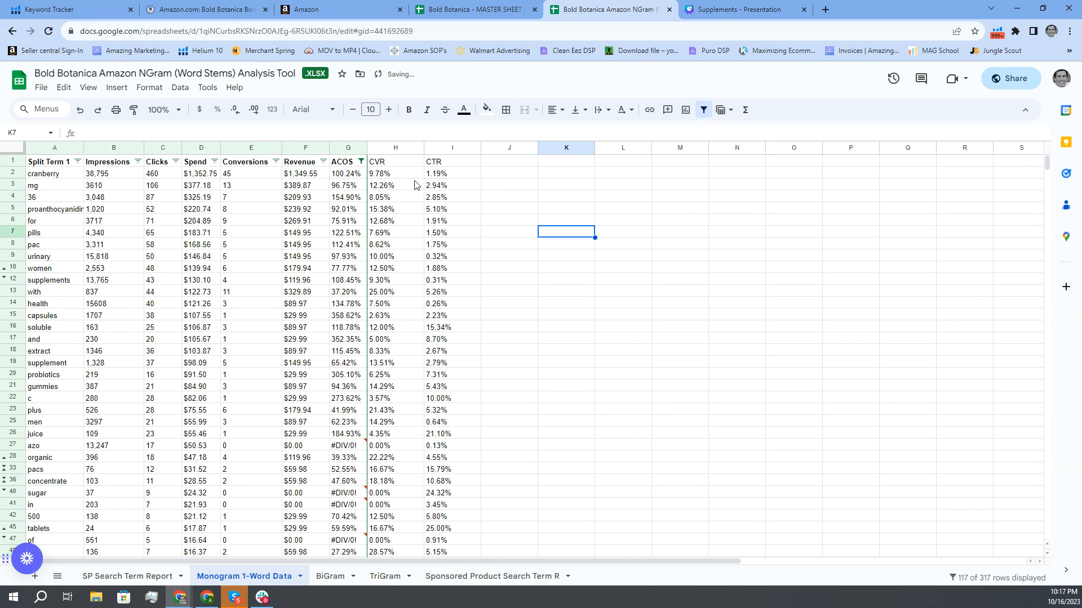
left_click(389, 148)
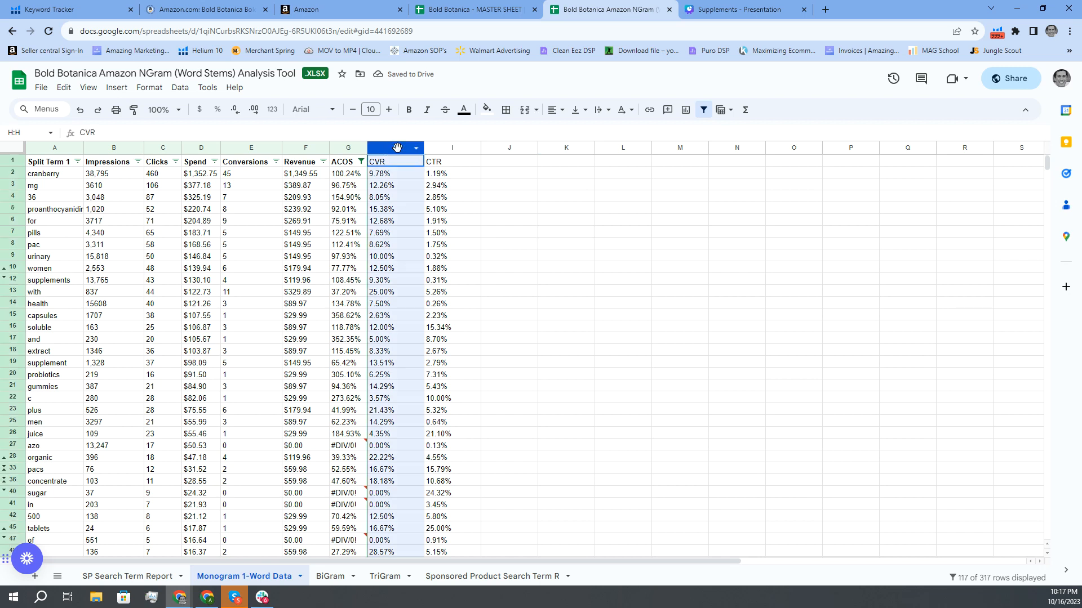
left_click(434, 149, "shift")
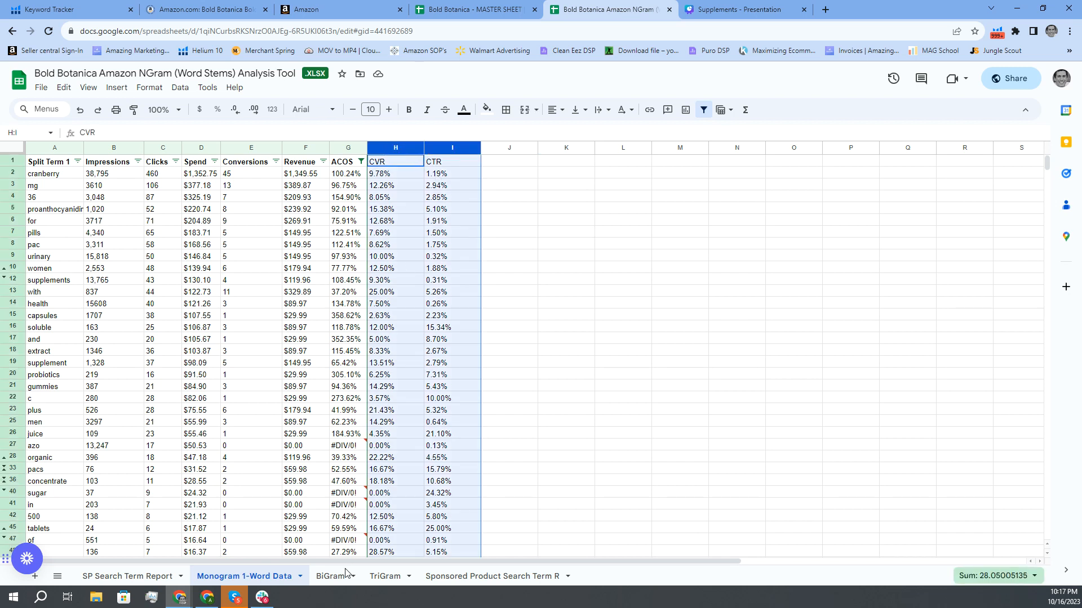
key("ctrl+shift+Page_Down")
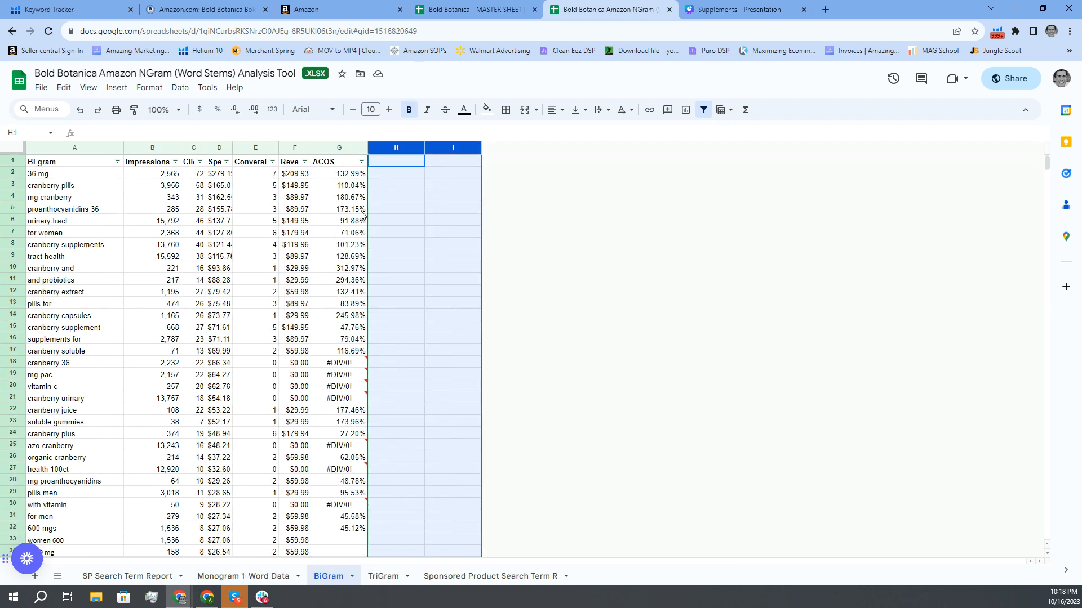
left_click(403, 164)
key("ctrl+v")
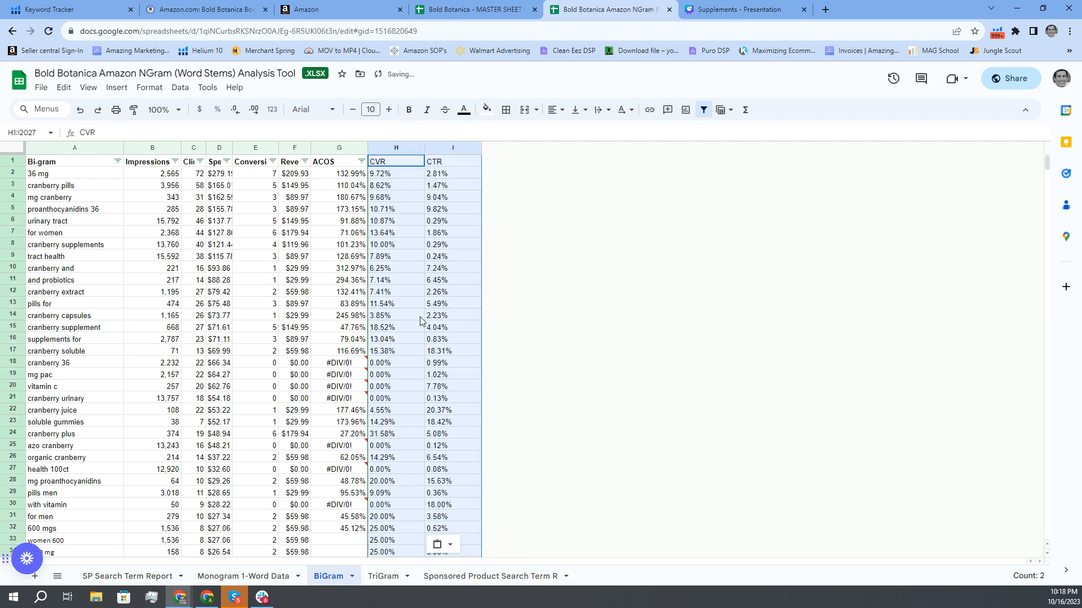
Step: Insert two columns after ACOS in the TriGram sheet and paste the copied CVR and CTR columns starting at H1
left_click(388, 577)
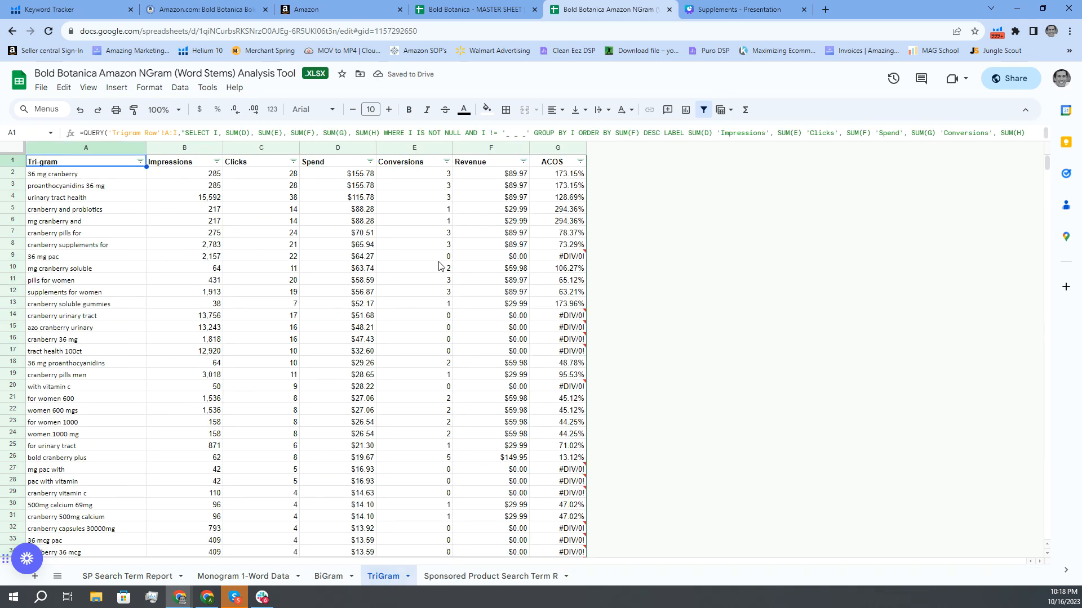
left_click(338, 581)
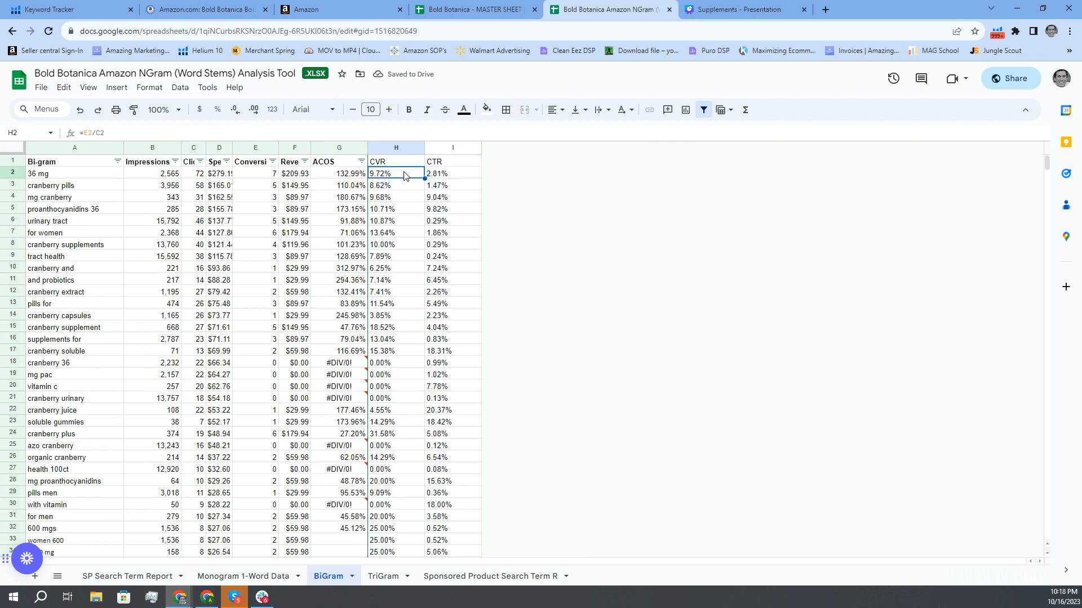
left_click(393, 577)
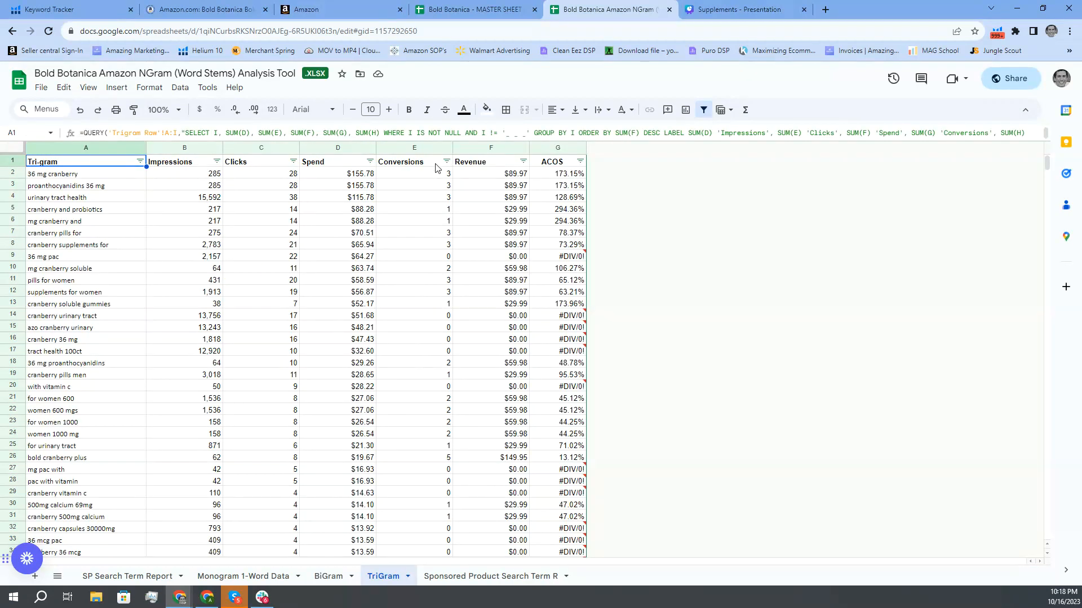
left_click_drag(506, 149, 558, 148)
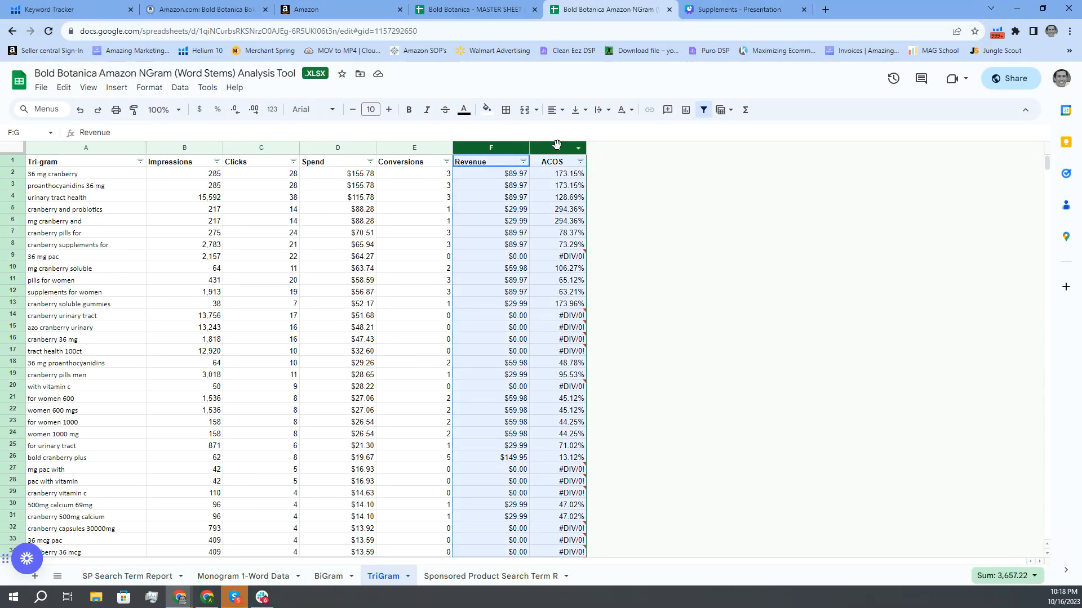
right_click(558, 148)
left_click(641, 257)
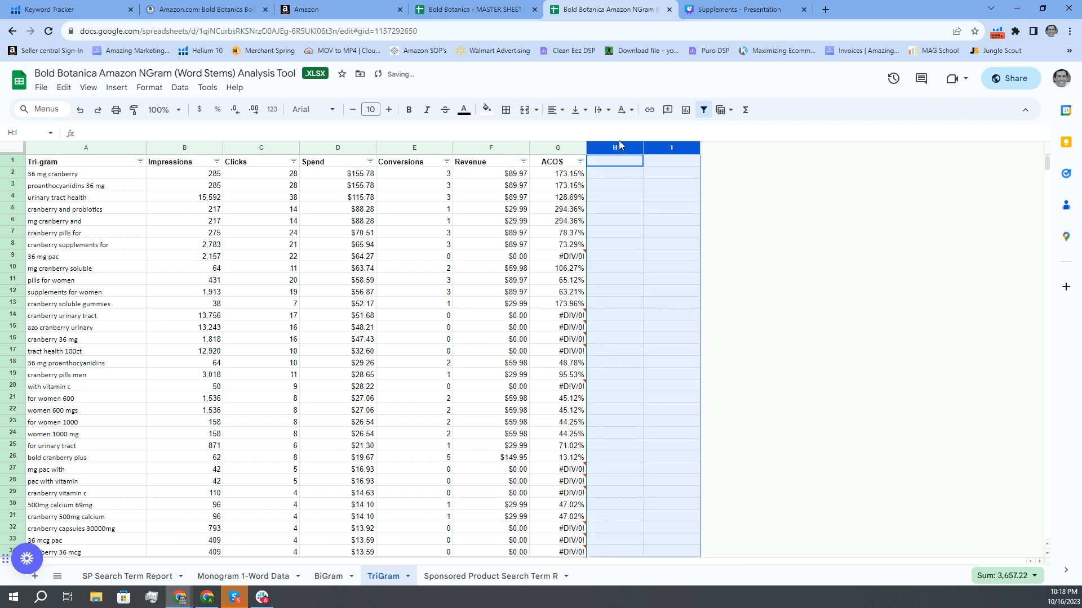
left_click(617, 162)
key("ctrl+v")
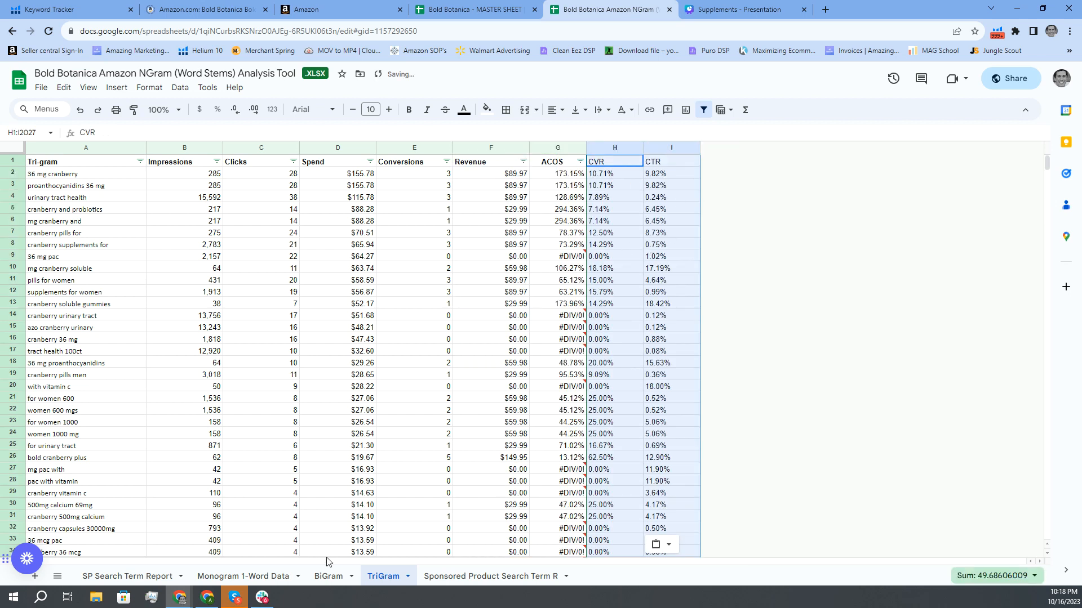
Step: Examine the two-word phrases in the BiGram sheet, comparing ACOS, impressions and clicks, including the "for women" row
left_click(325, 576)
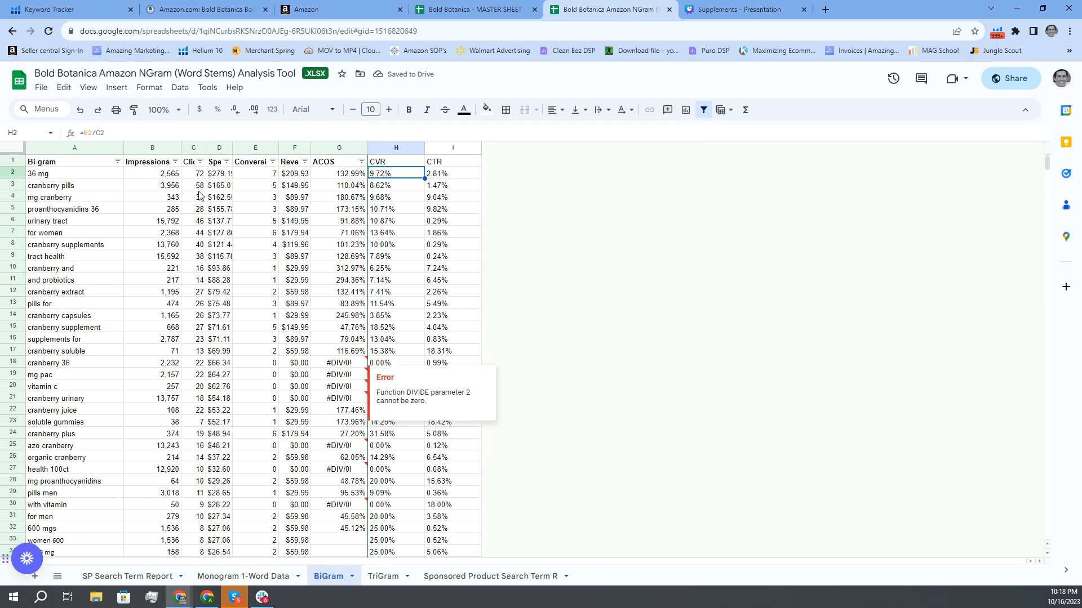
left_click_drag(41, 176, 85, 244)
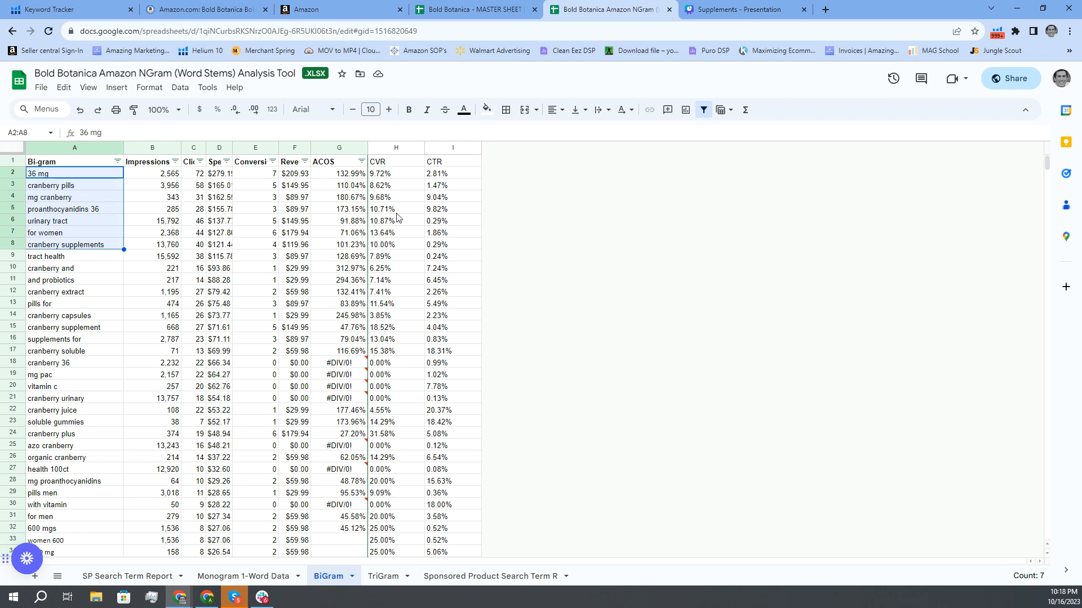
left_click(336, 235)
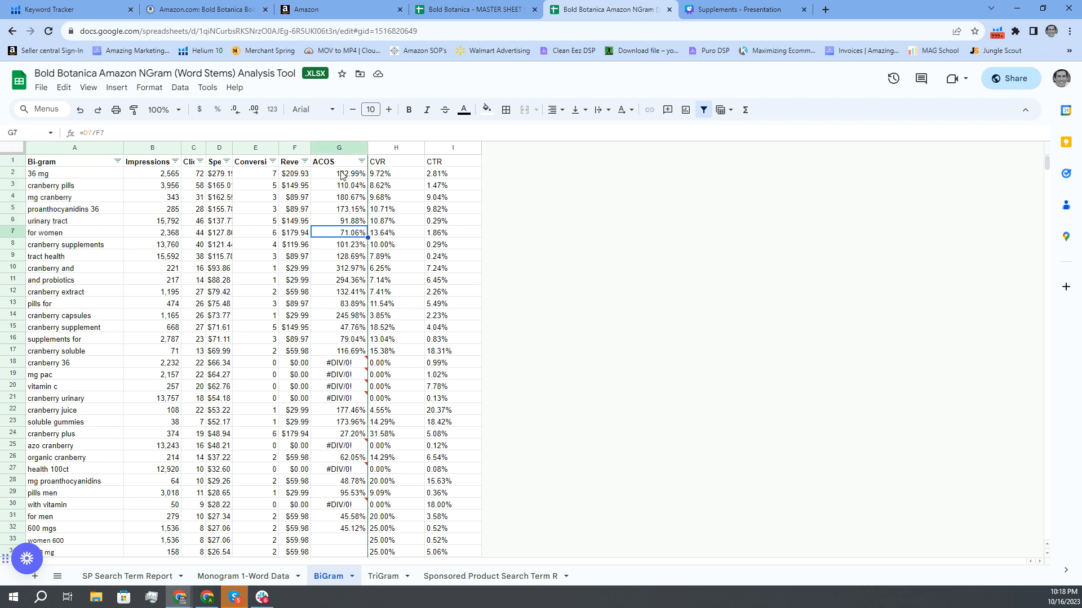
left_click_drag(69, 234, 339, 235)
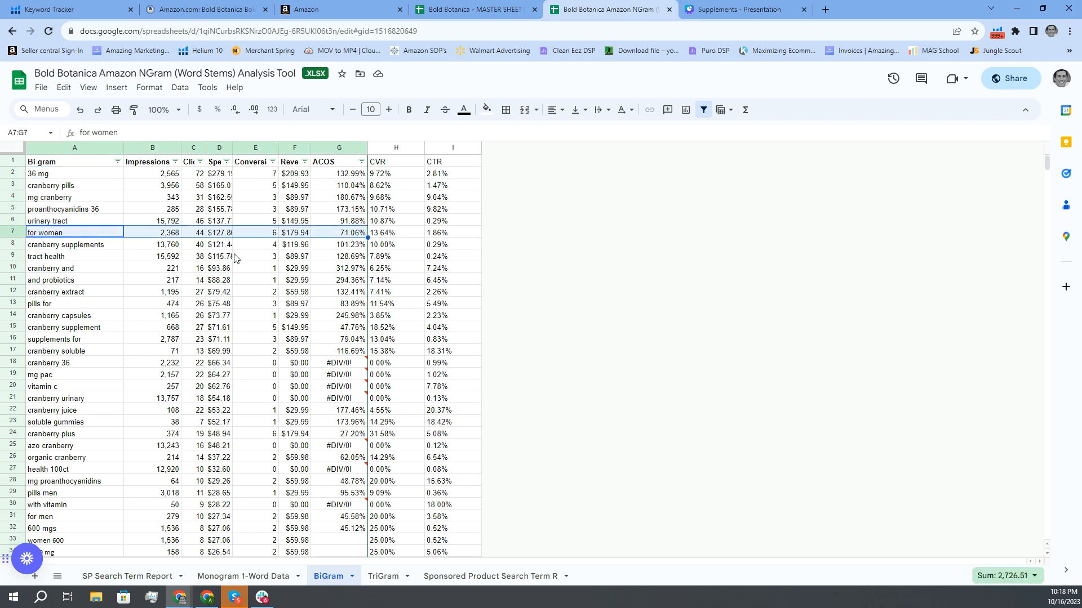
left_click_drag(173, 179, 175, 433)
left_click_drag(204, 179, 204, 503)
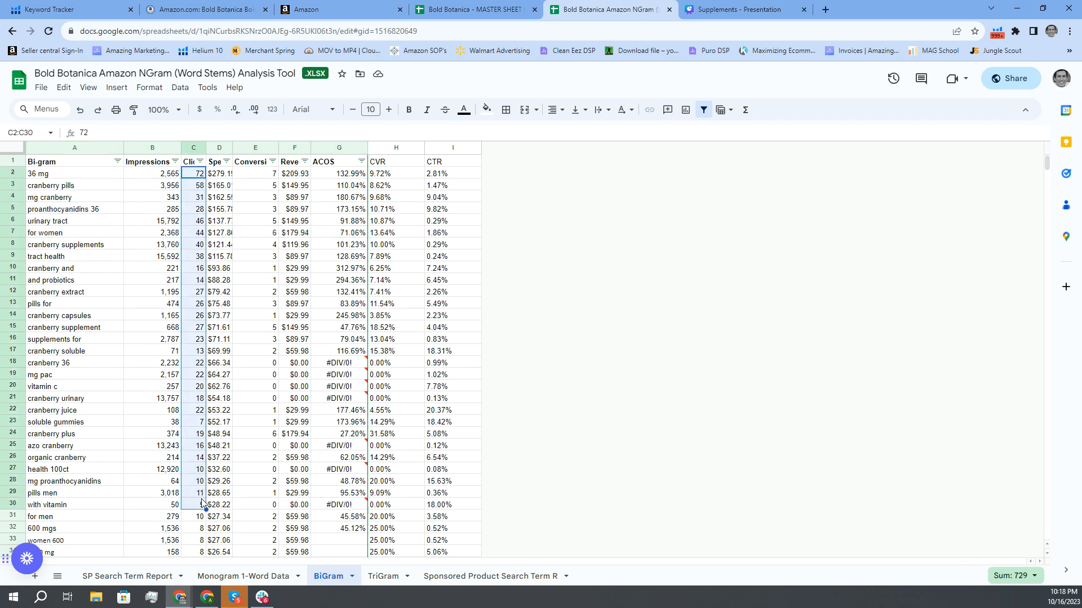
scroll(206, 265, "down", 5)
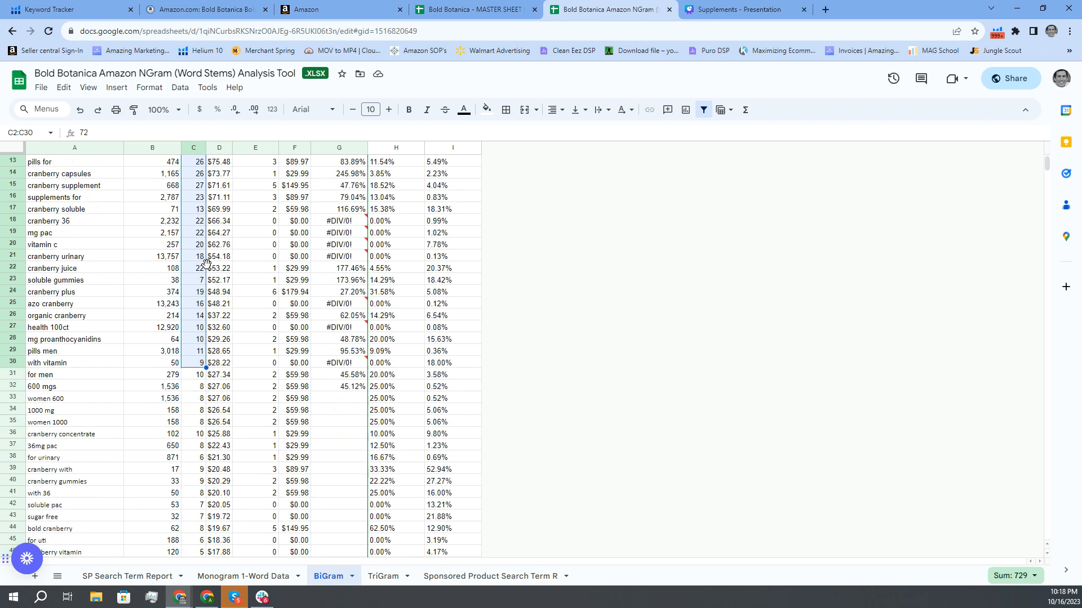
scroll(207, 264, "up", 5)
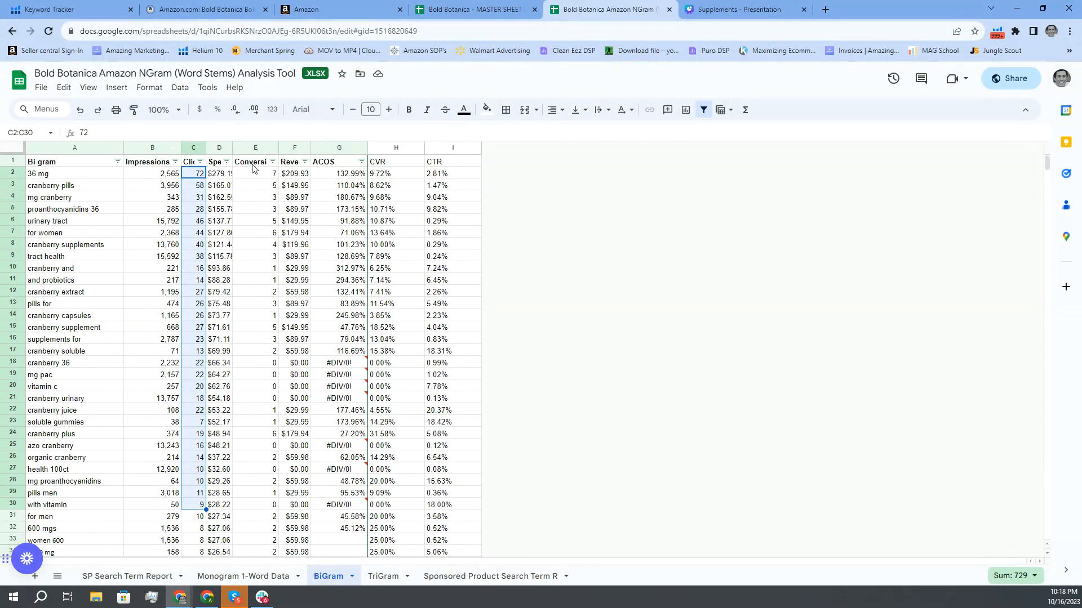
Step: Widen the BiGram sheet's Spend column to fit its amounts and review conversions for the phrases from 36 mg to cranberry supplements
left_click_drag(232, 148, 245, 148)
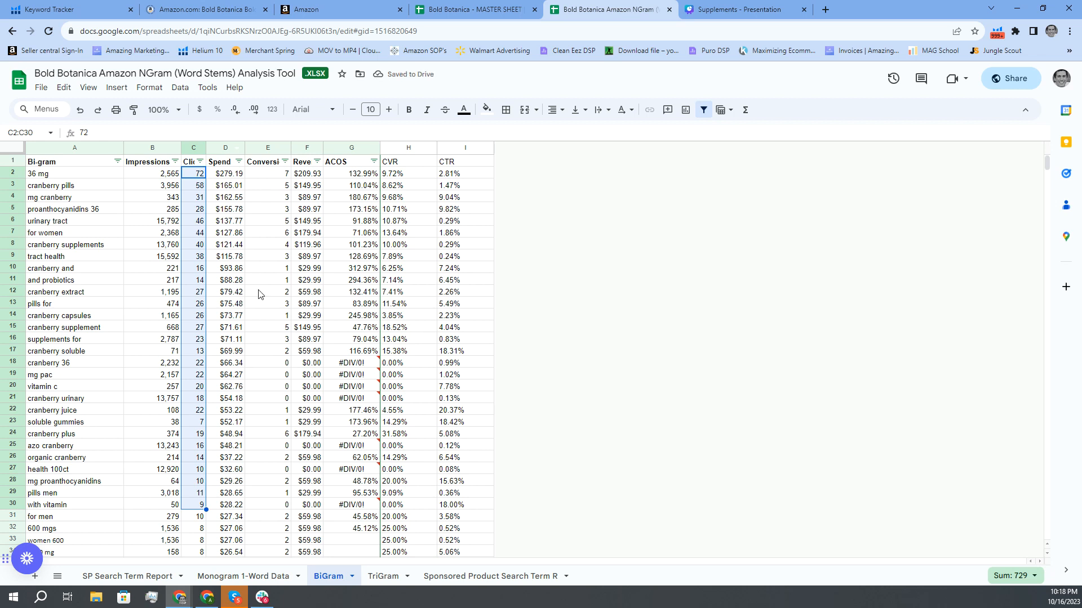
left_click(64, 174)
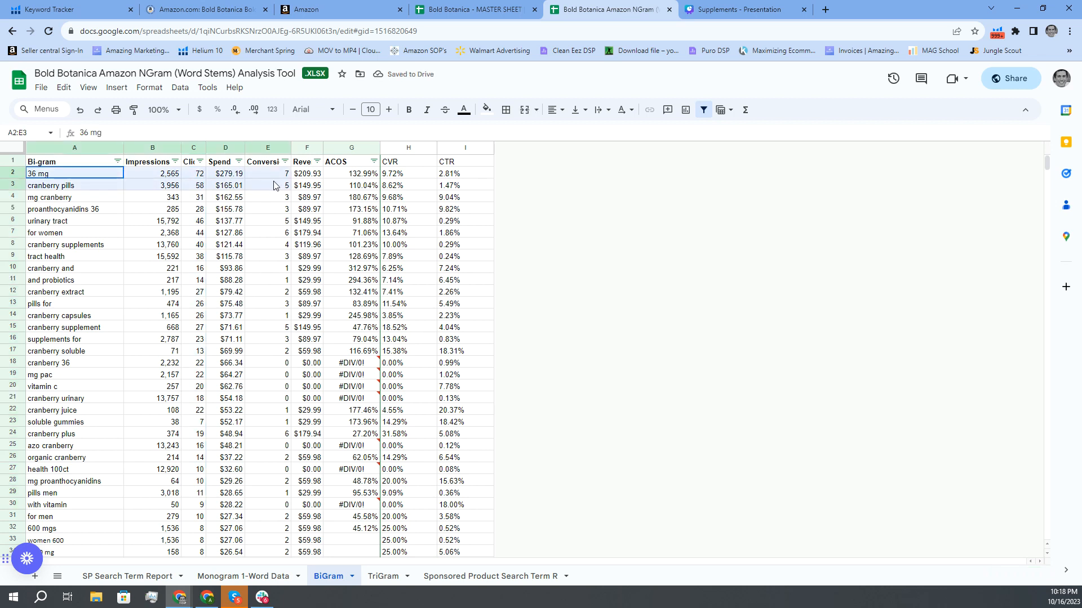
left_click_drag(59, 177, 286, 237)
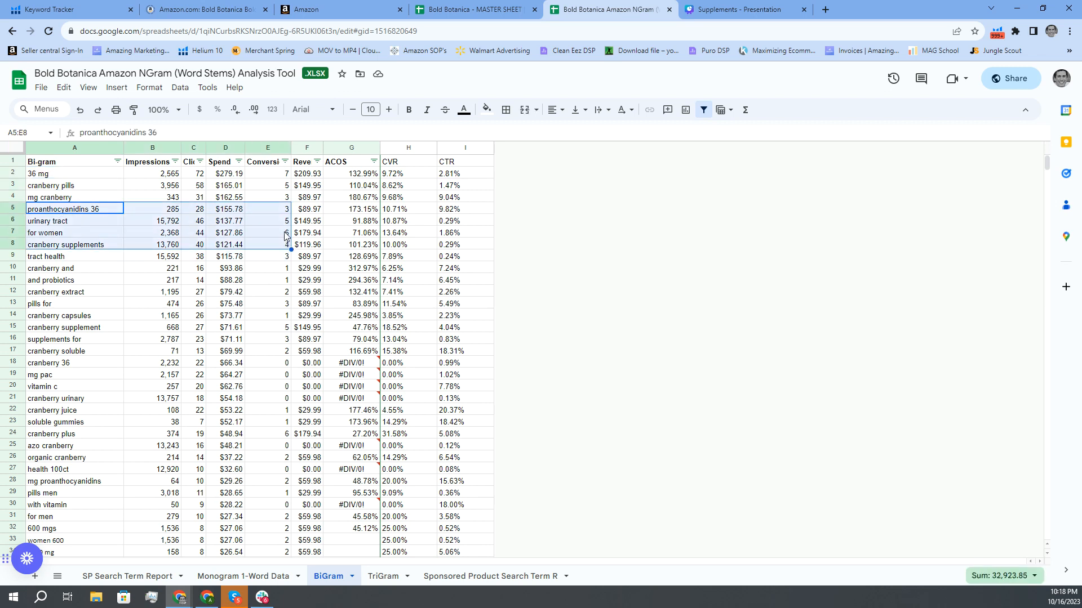
left_click(286, 234)
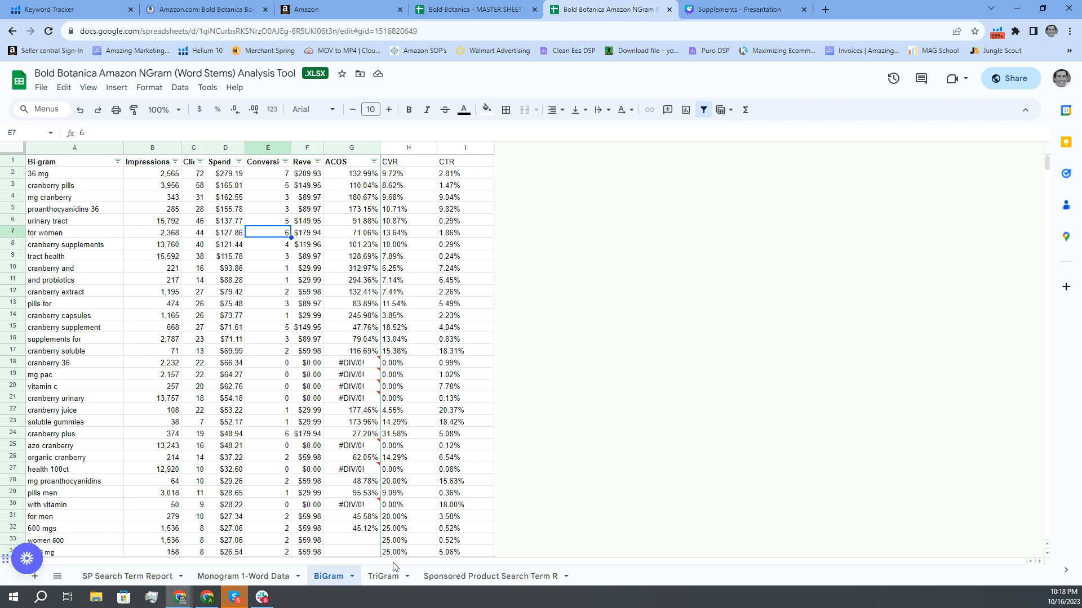
Step: Open the TriGram sheet and examine the top two phrases, "36 mg cranberry" and "proanthocyanidins 36 mg", comparing conversions, ACOS, CVR, CTR and impressions
left_click(386, 576)
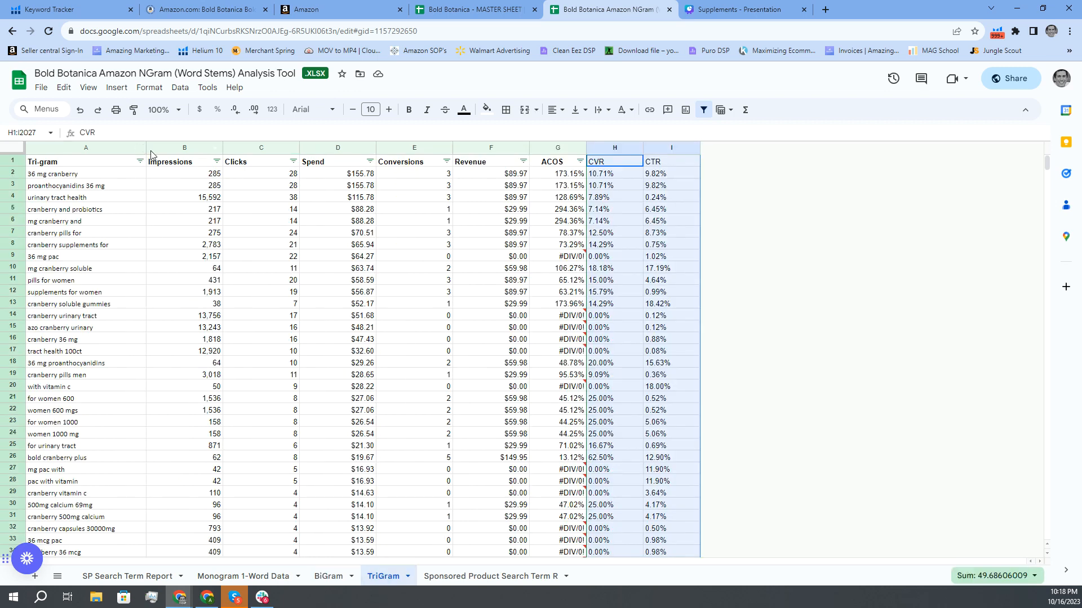
left_click(58, 176)
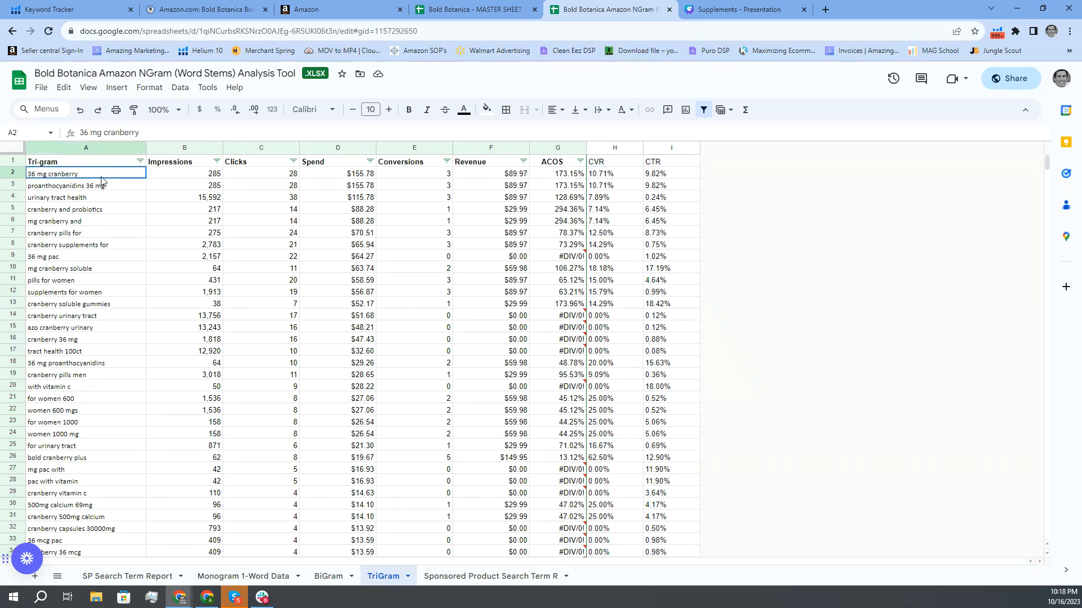
left_click(112, 192)
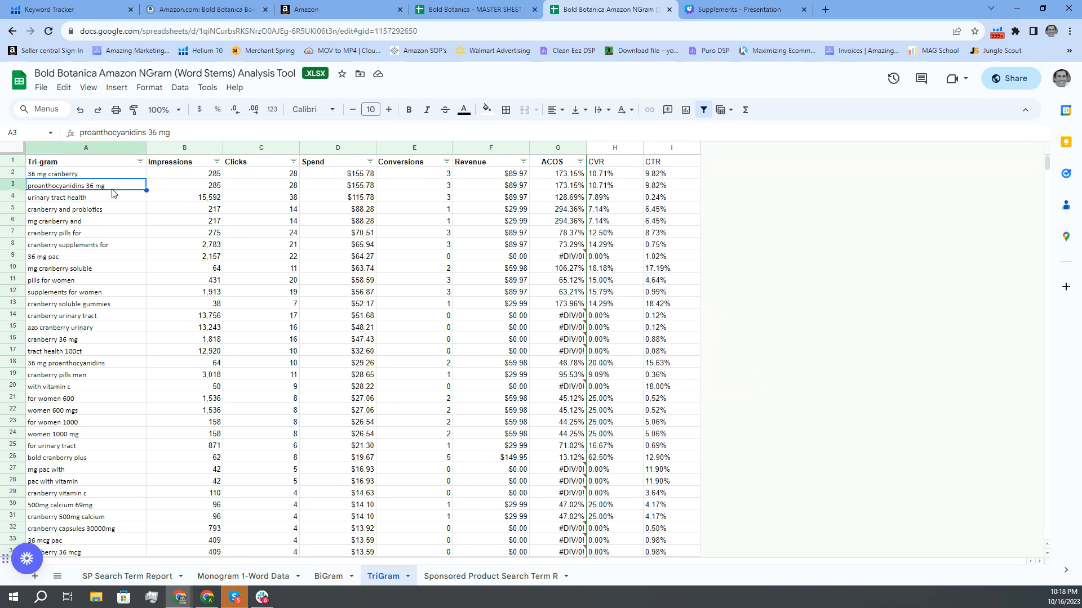
left_click(427, 175)
left_click(568, 176)
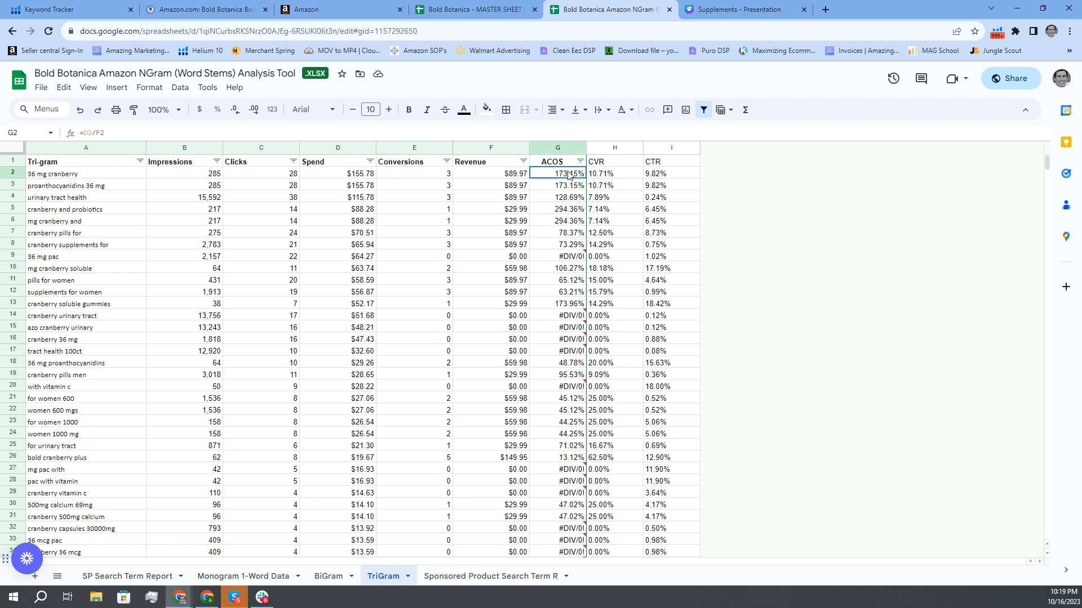
left_click(616, 177)
left_click(660, 179)
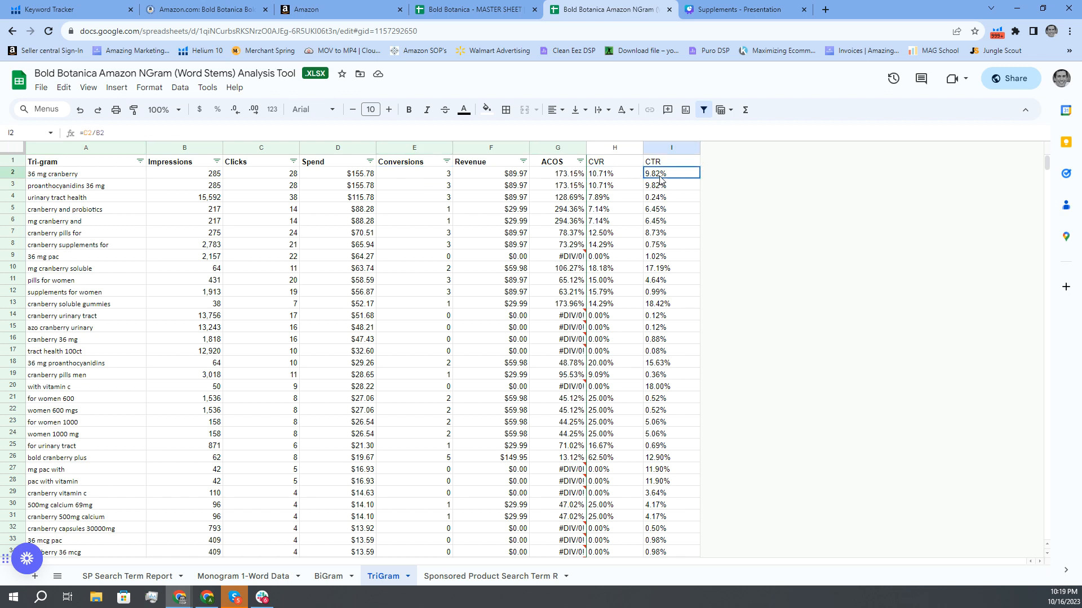
left_click(196, 178)
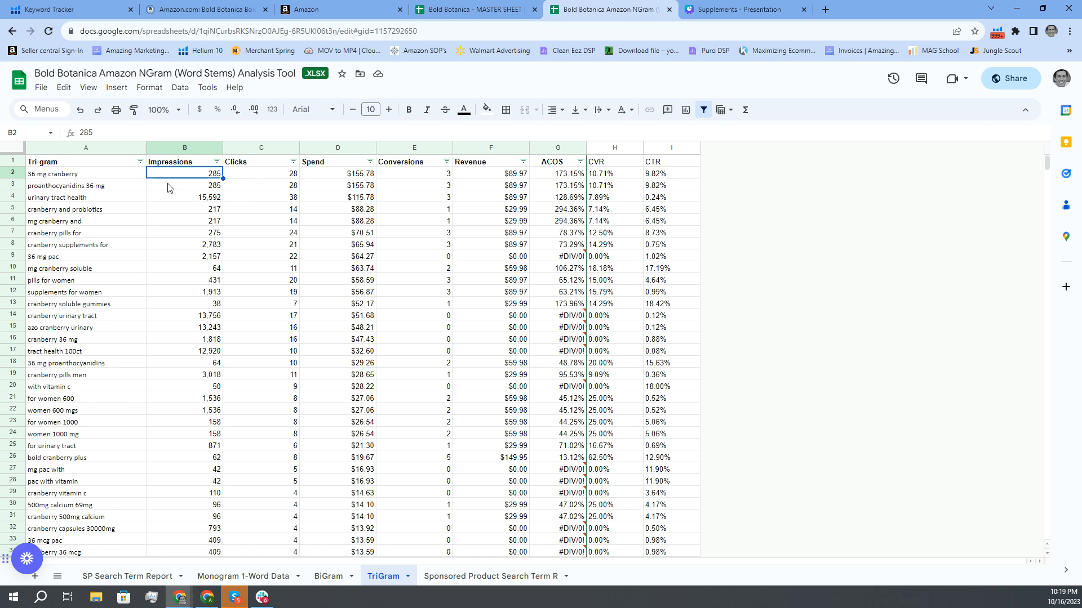
Step: Review the TriGram metrics for "urinary tract health", "cranberry pills for", "cranberry supplements for" and "bold cranberry plus"
left_click_drag(68, 200, 660, 203)
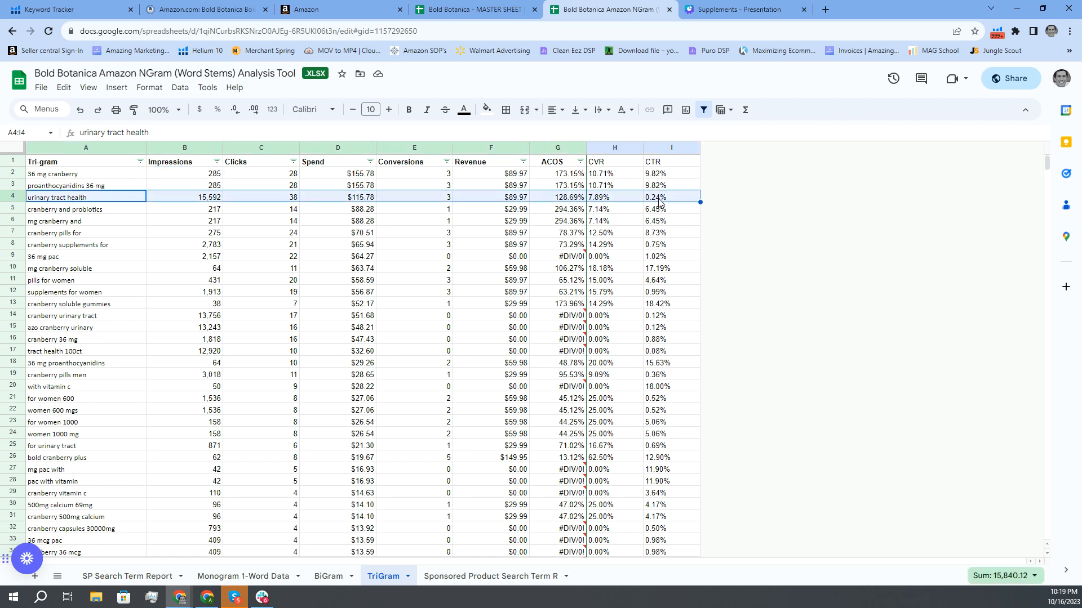
left_click(602, 201)
left_click_drag(175, 201, 566, 202)
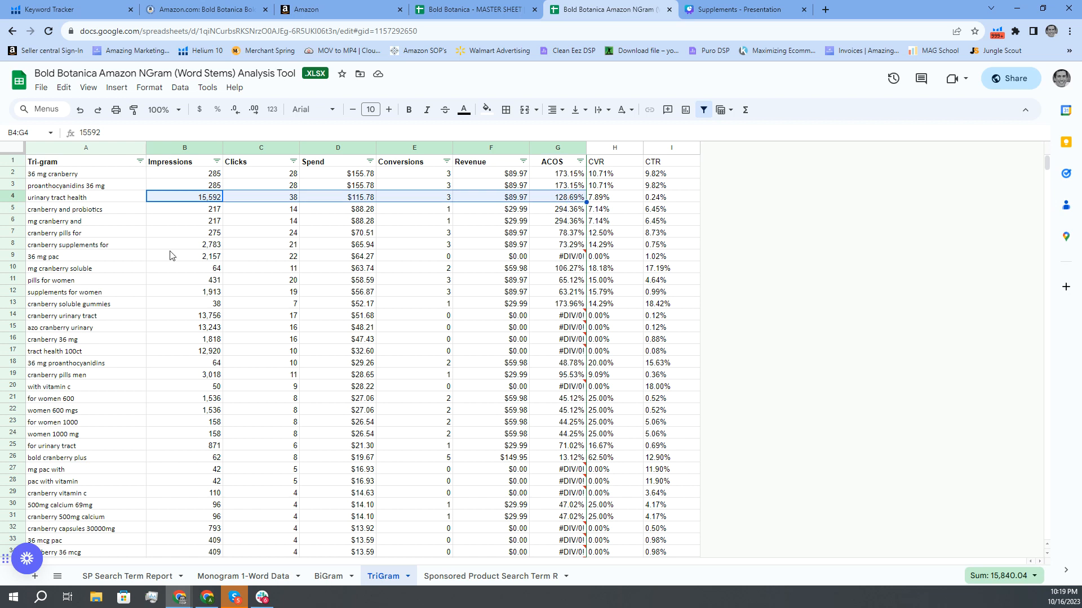
left_click_drag(78, 234, 568, 243)
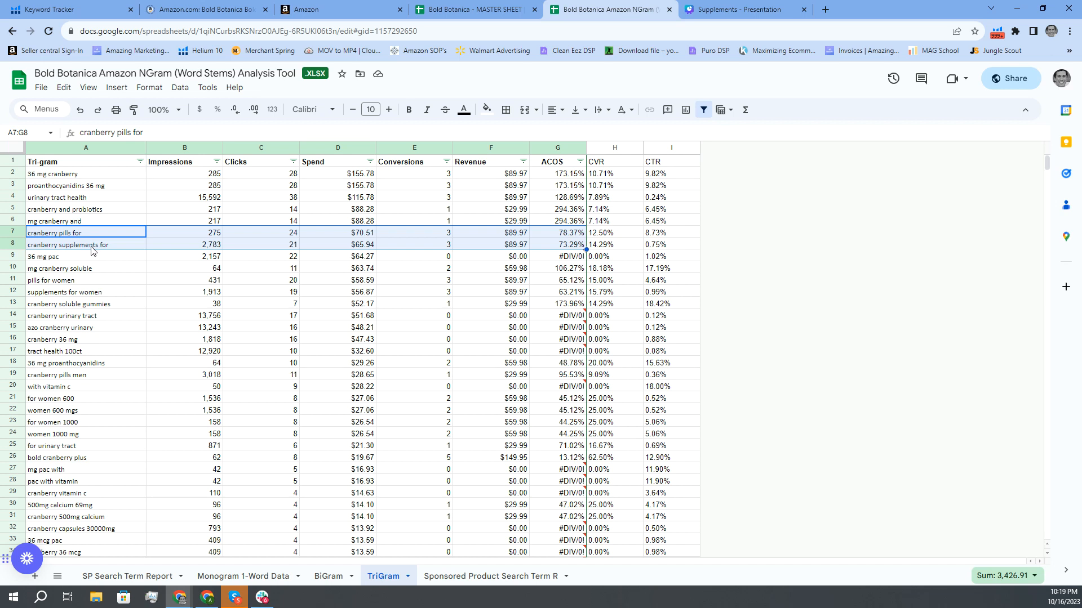
scroll(93, 251, "down", 5)
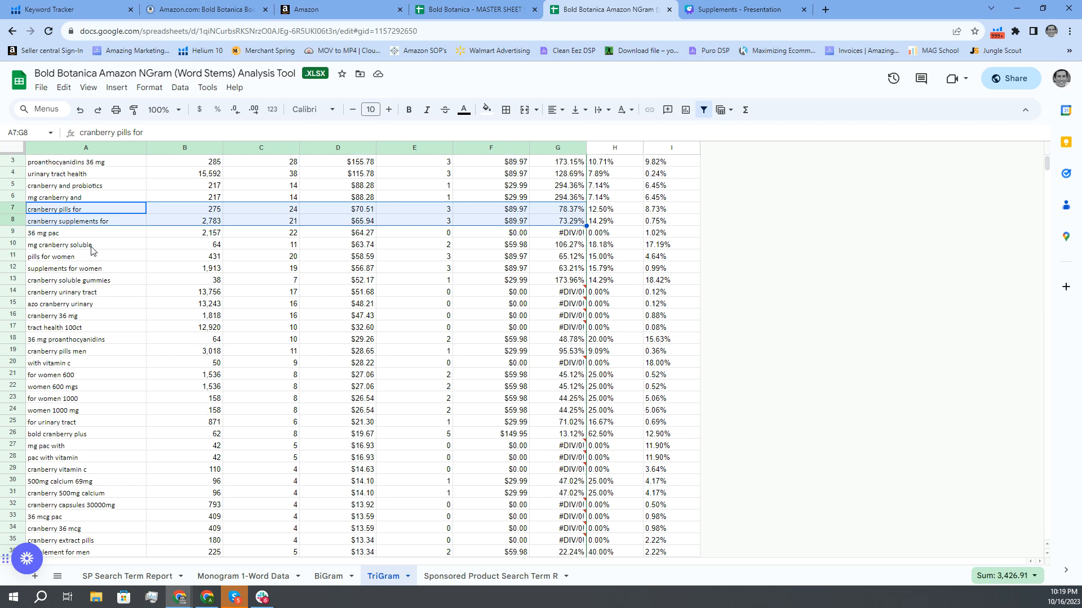
left_click_drag(69, 342, 515, 338)
scroll(358, 364, "down", 5)
scroll(355, 363, "up", 7)
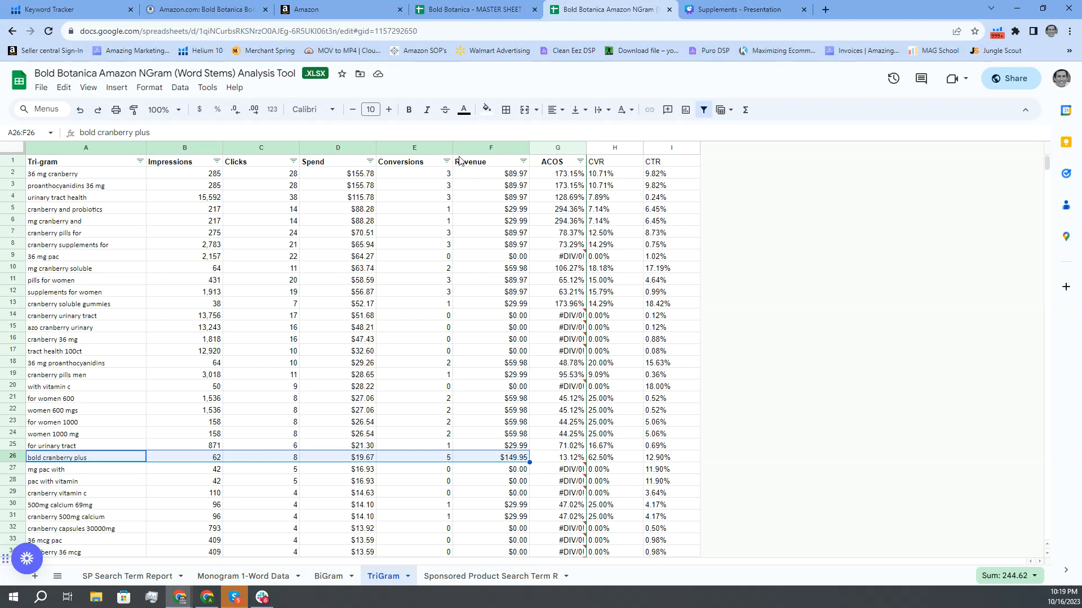
Step: Filter the TriGram sheet's Conversions column to exclude the value 0
left_click(446, 161)
left_click(374, 347)
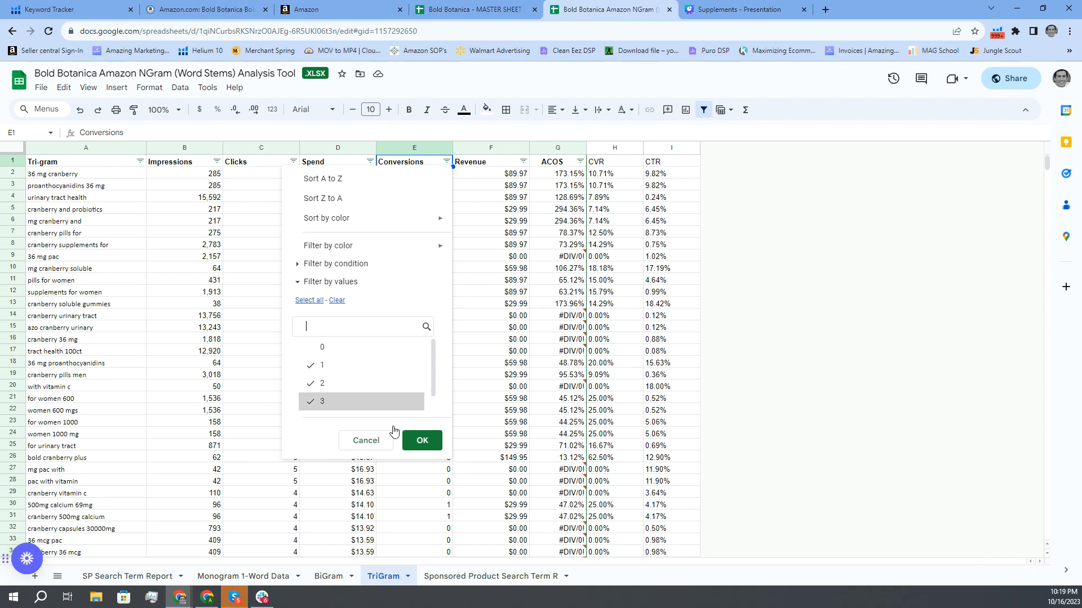
left_click(422, 441)
Step: Inspect the filtered TriGram list down to its end, checking which rows the Conversions filter covers
scroll(362, 246, "down", 6)
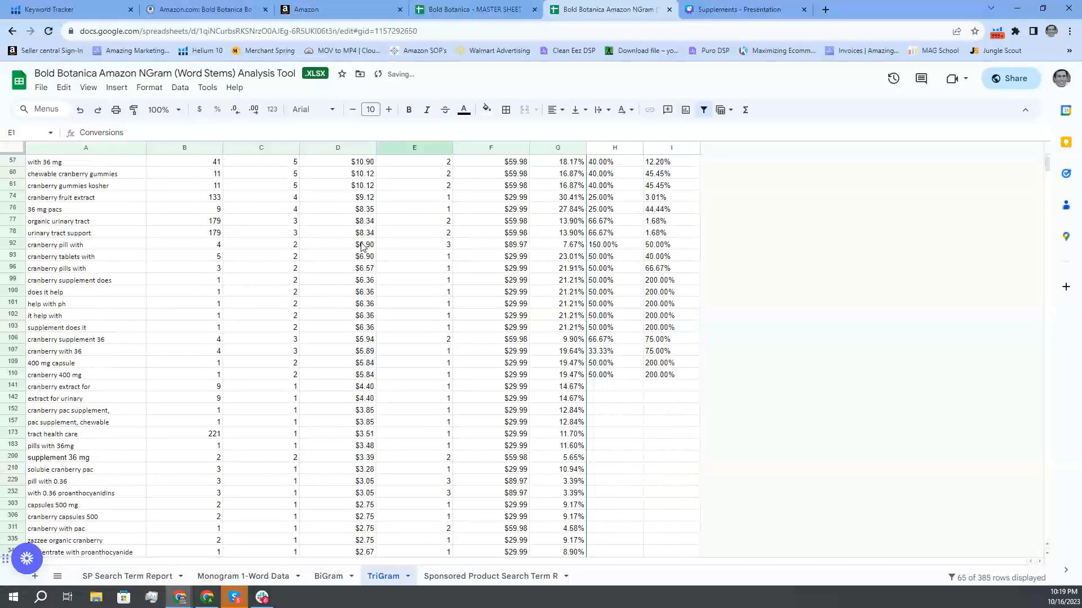
scroll(361, 247, "down", 6)
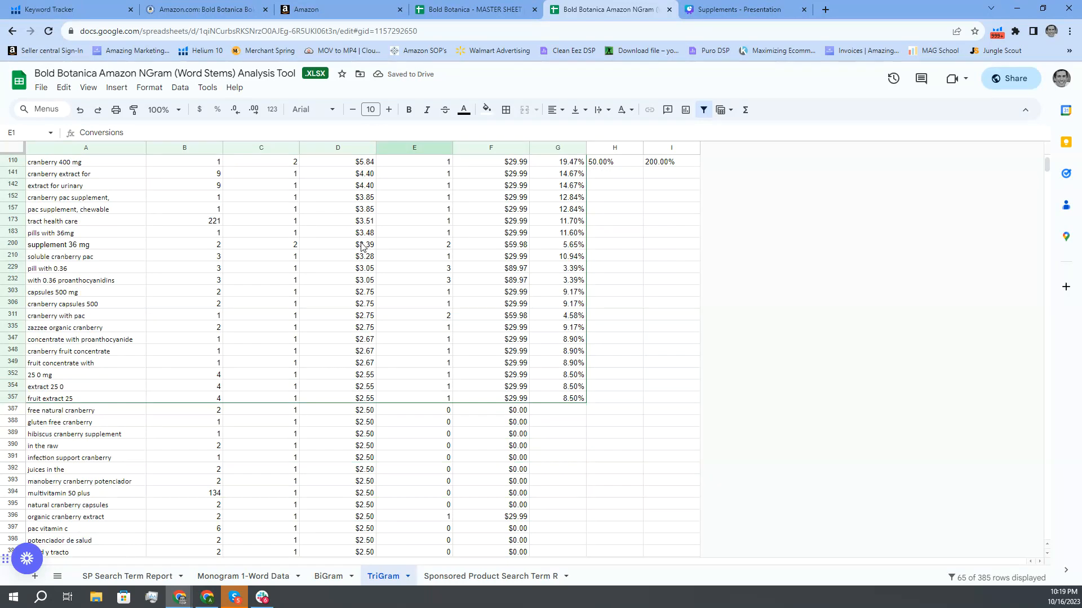
scroll(361, 246, "down", 3)
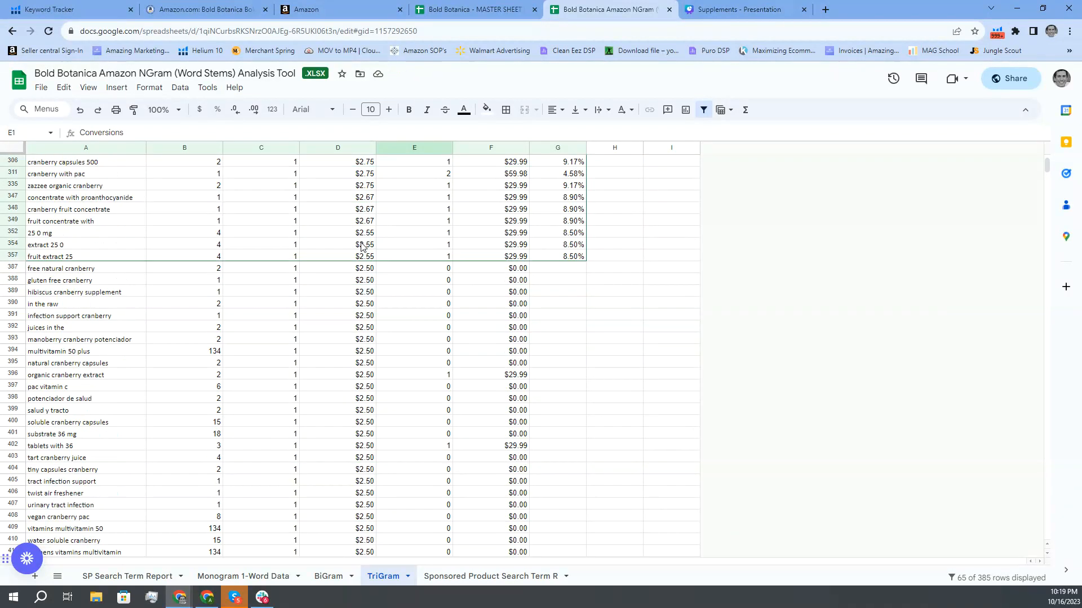
scroll(361, 246, "up", 15)
scroll(361, 246, "down", 20)
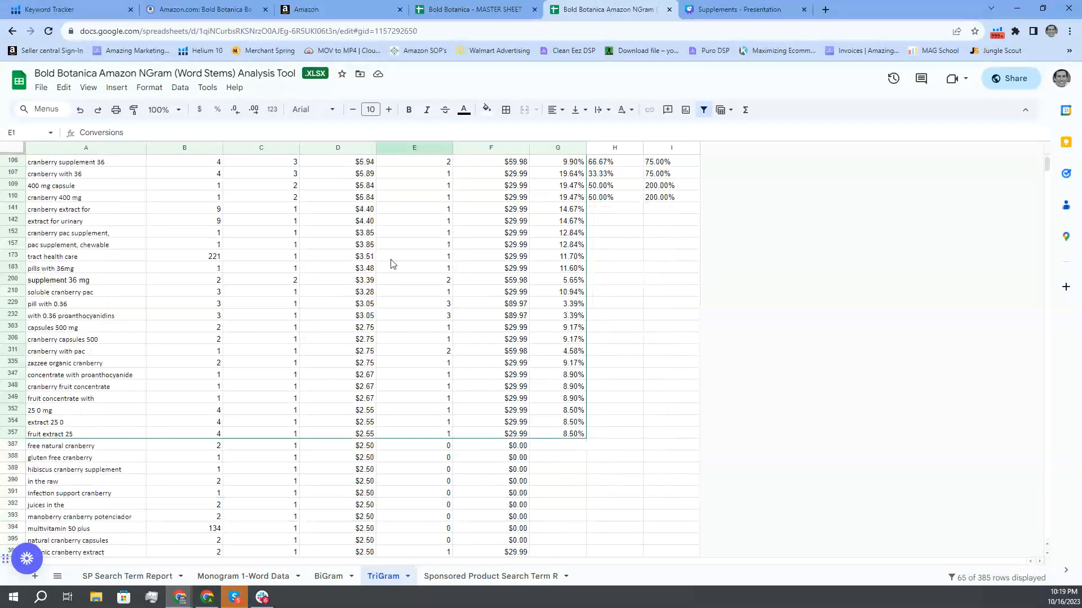
scroll(393, 265, "down", 20)
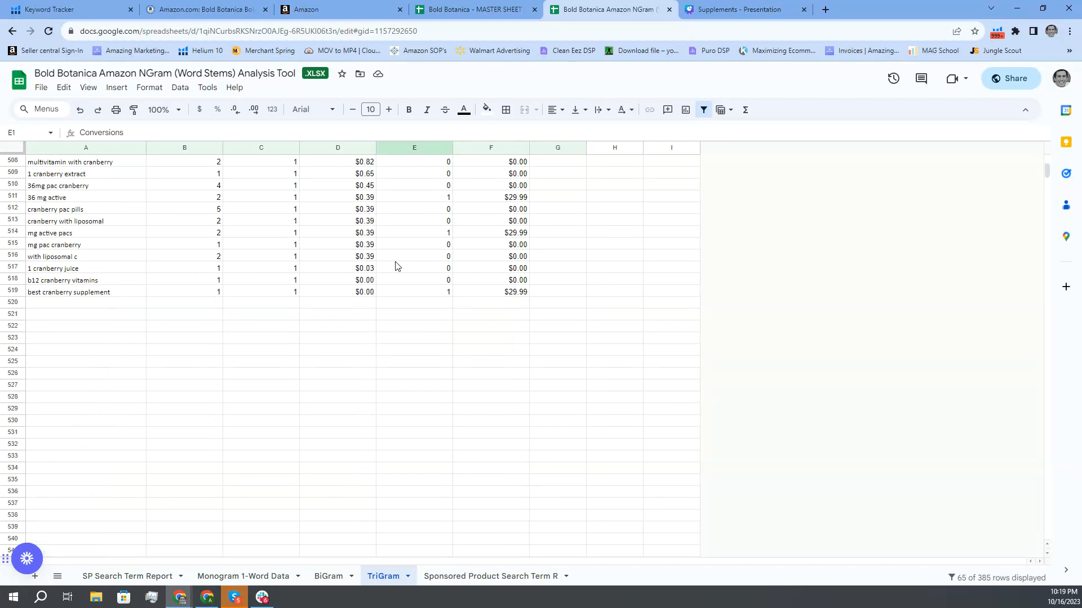
scroll(1041, 187, "up", 20)
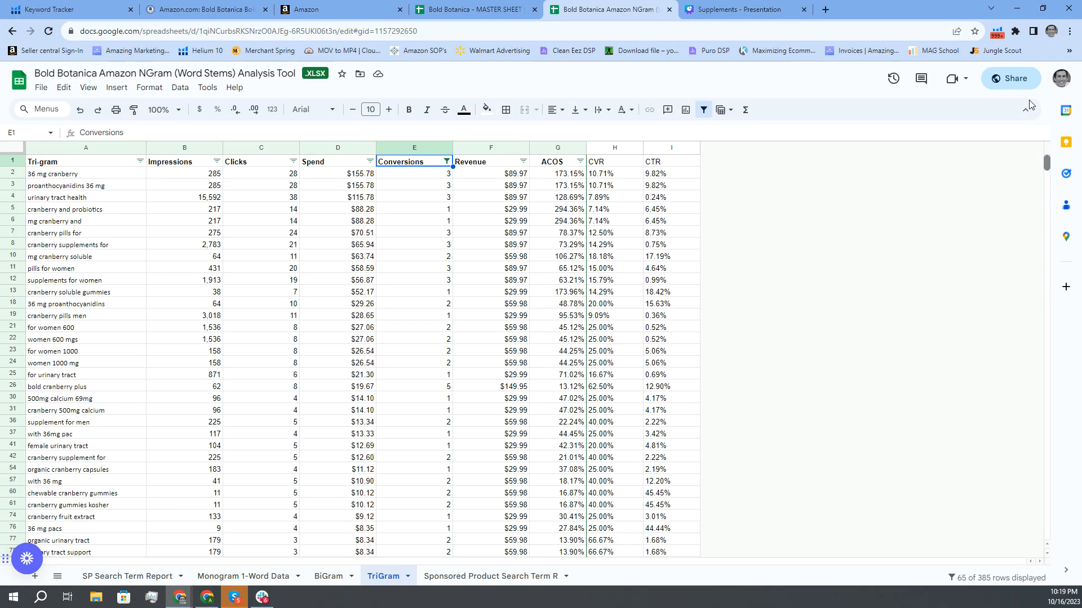
left_click(423, 363)
scroll(423, 365, "down", 12)
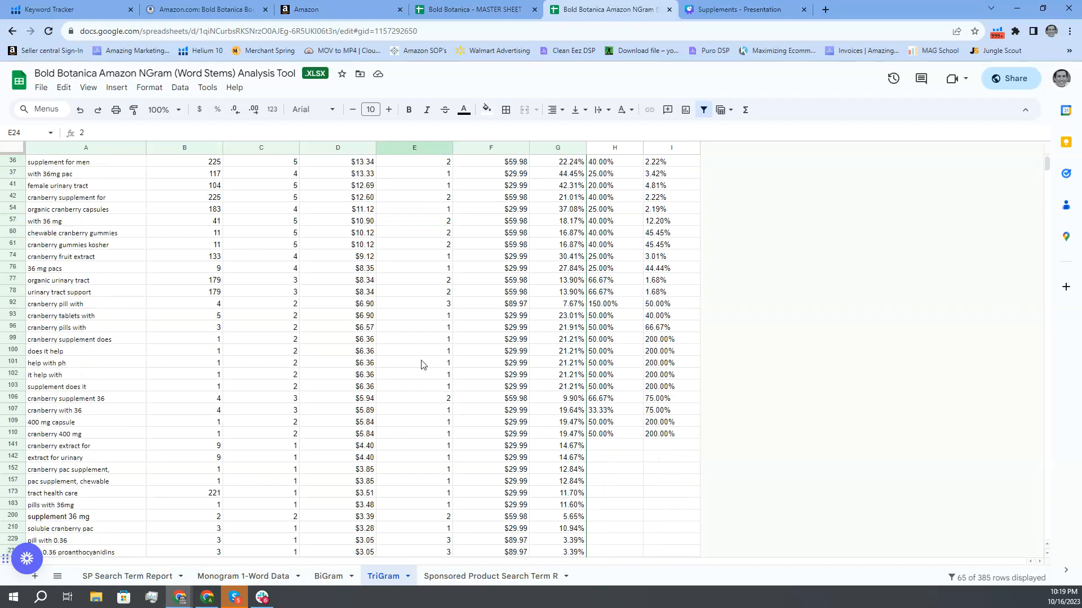
left_click(418, 458)
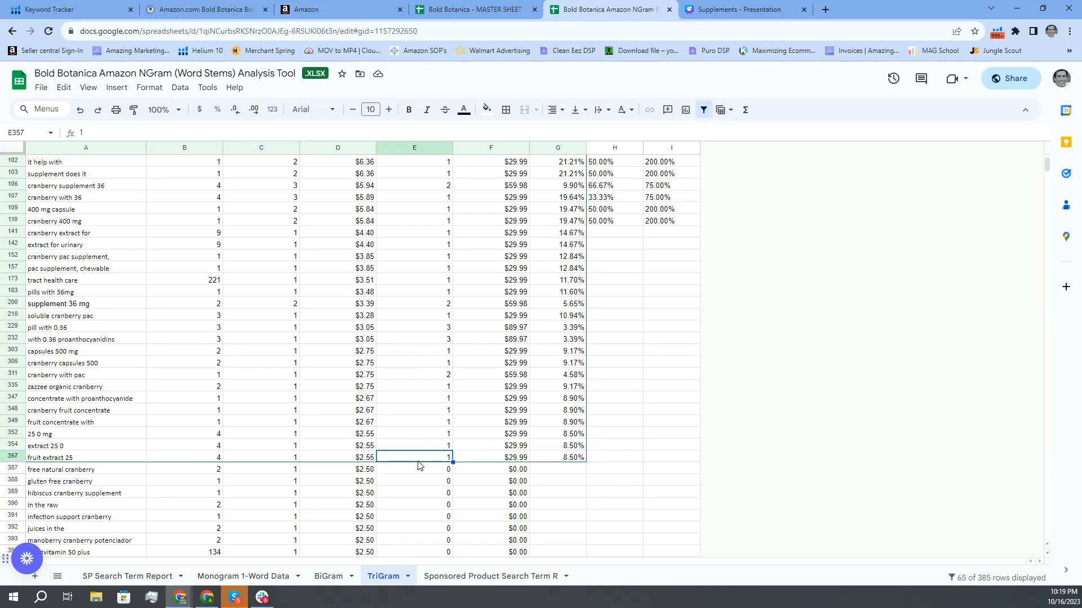
scroll(418, 465, "up", 12)
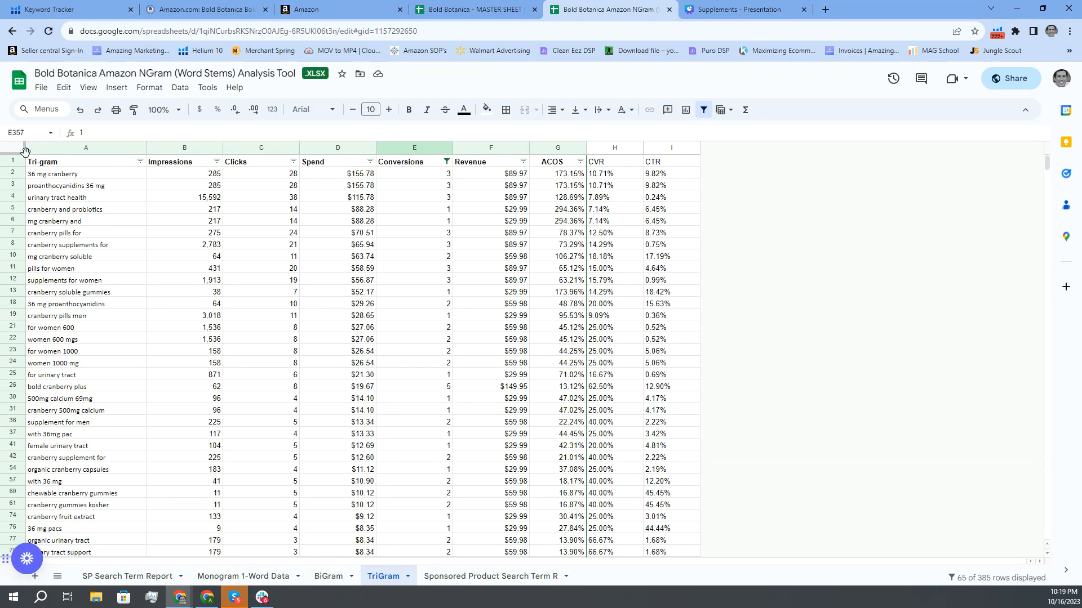
Step: Remove the TriGram sheet's filter and recreate it from header row 1 so it spans every data row plus CVR and CTR
left_click_drag(42, 148, 614, 151)
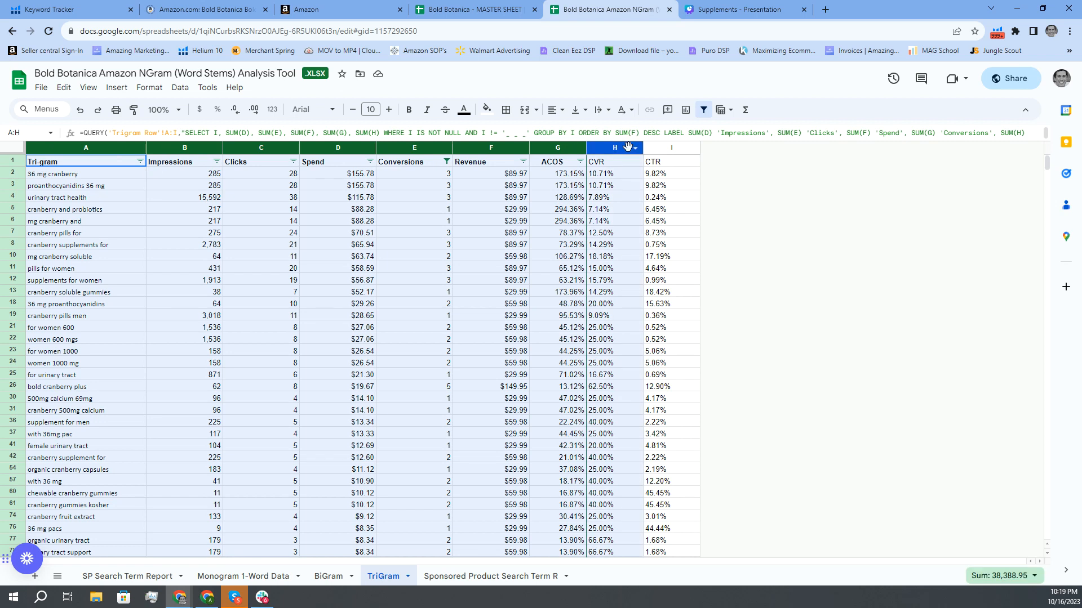
left_click(483, 206)
left_click(13, 165)
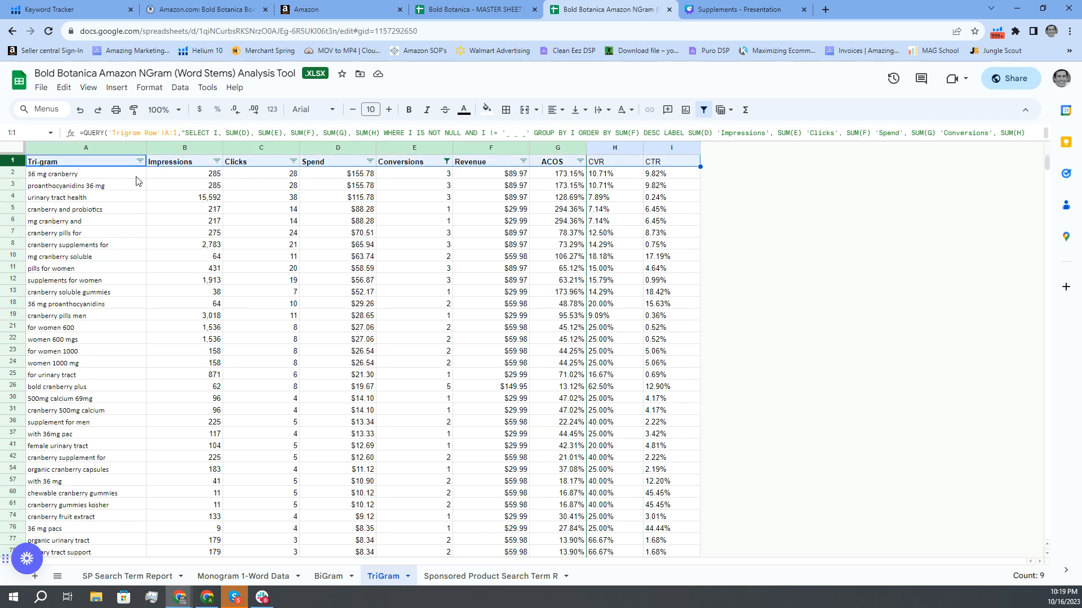
left_click(704, 112)
left_click(704, 115)
scroll(525, 321, "down", 12)
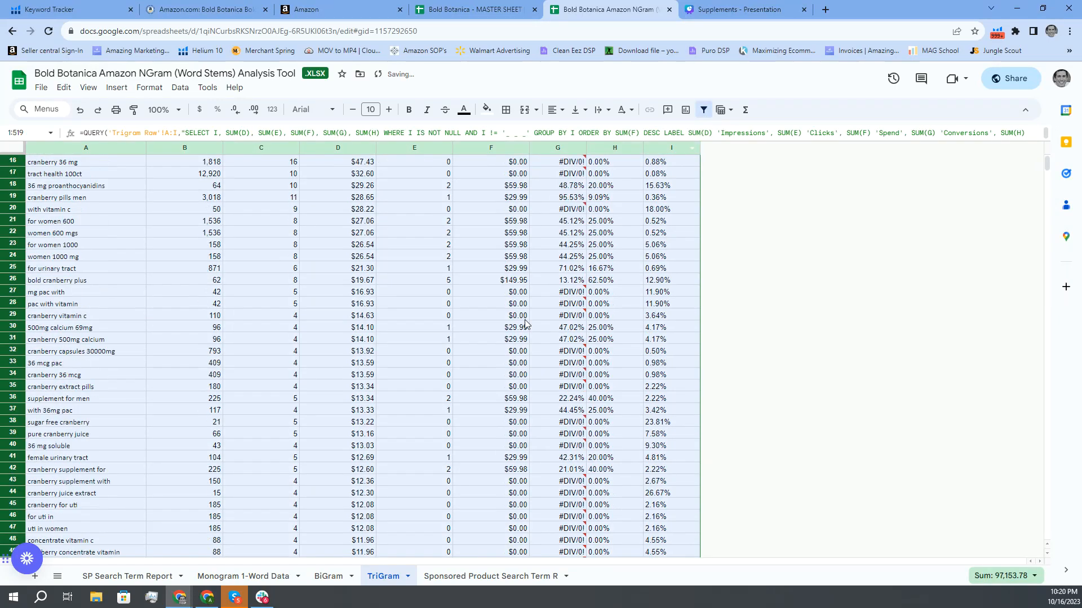
scroll(525, 325, "up", 12)
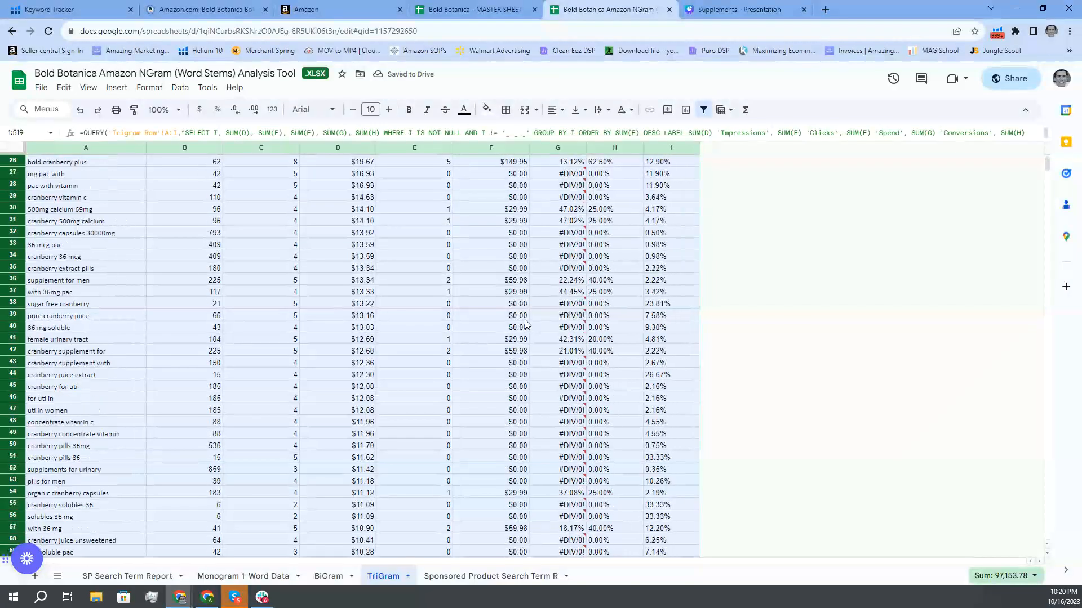
left_click(508, 256)
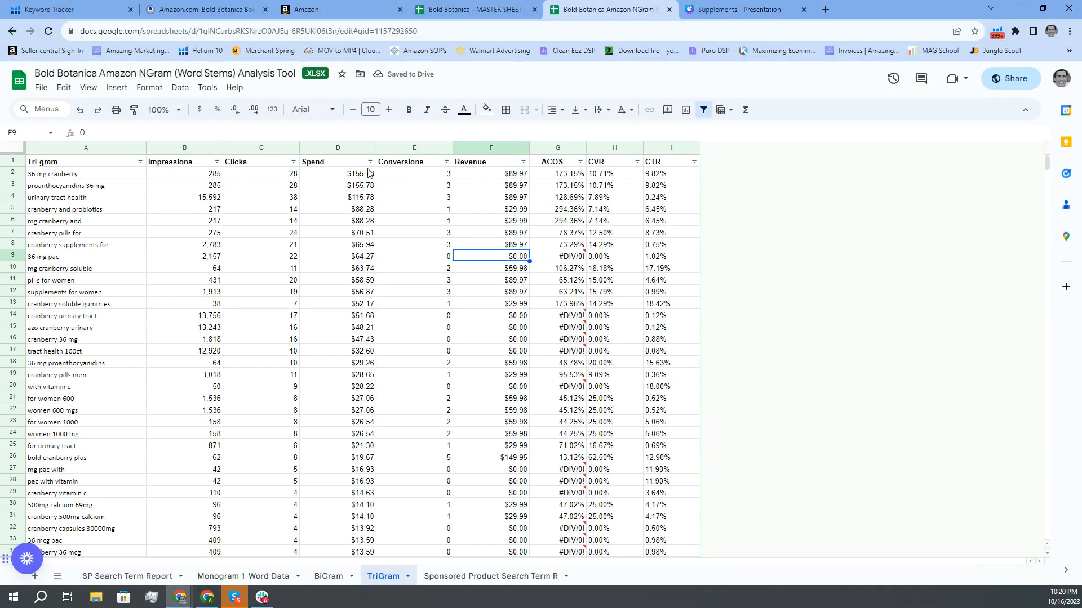
Step: Exclude 0 in the recreated Conversions filter and review the rows from "36 mg proanthocyanidins" to "women 1000 mg"
left_click(446, 162)
left_click(325, 354)
left_click(437, 446)
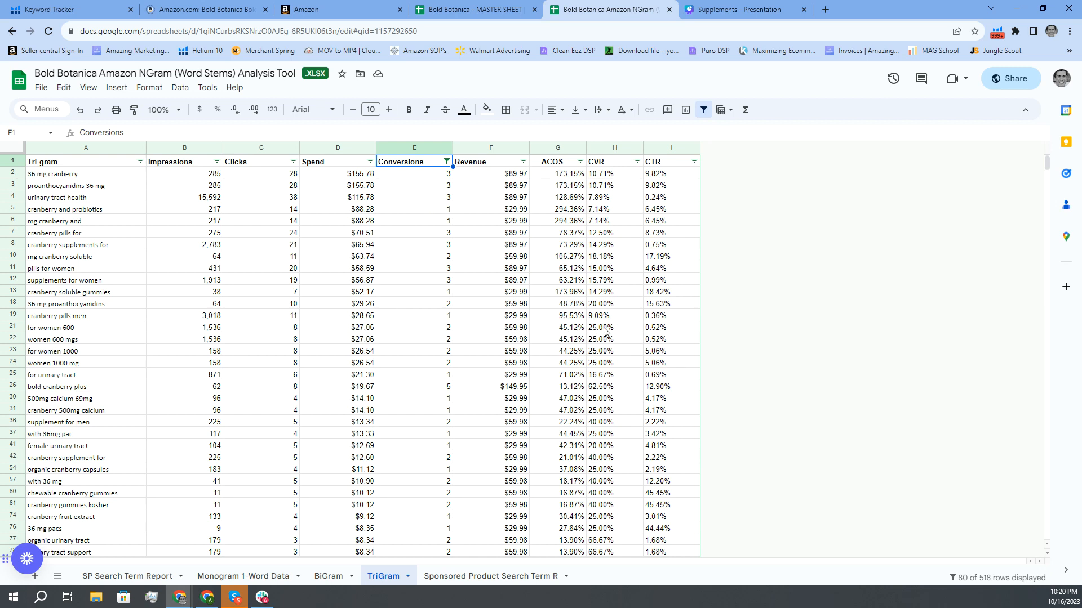
left_click_drag(14, 331, 13, 360)
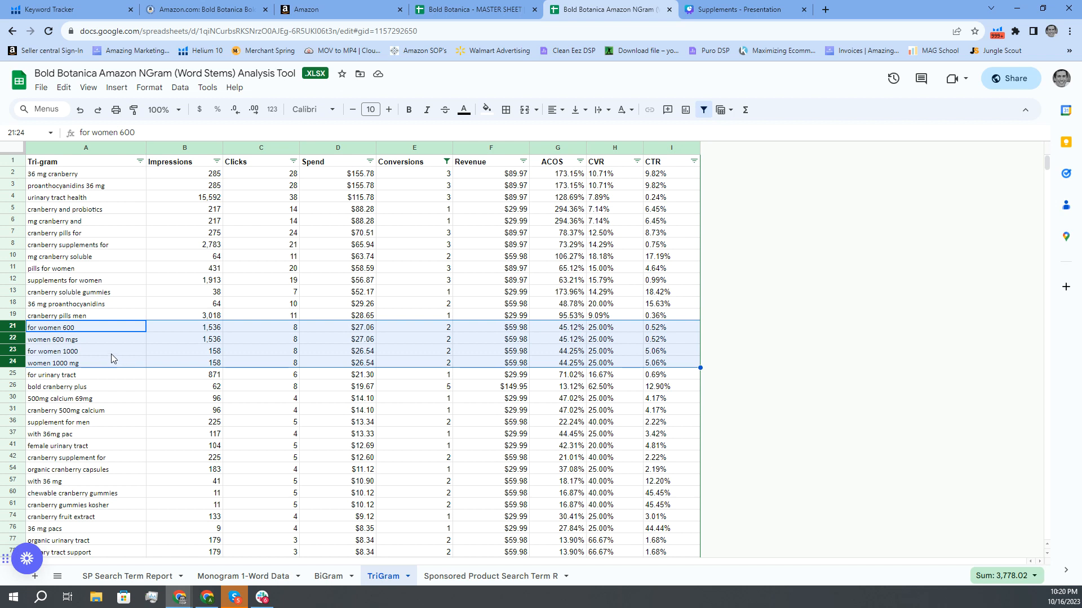
left_click(13, 316)
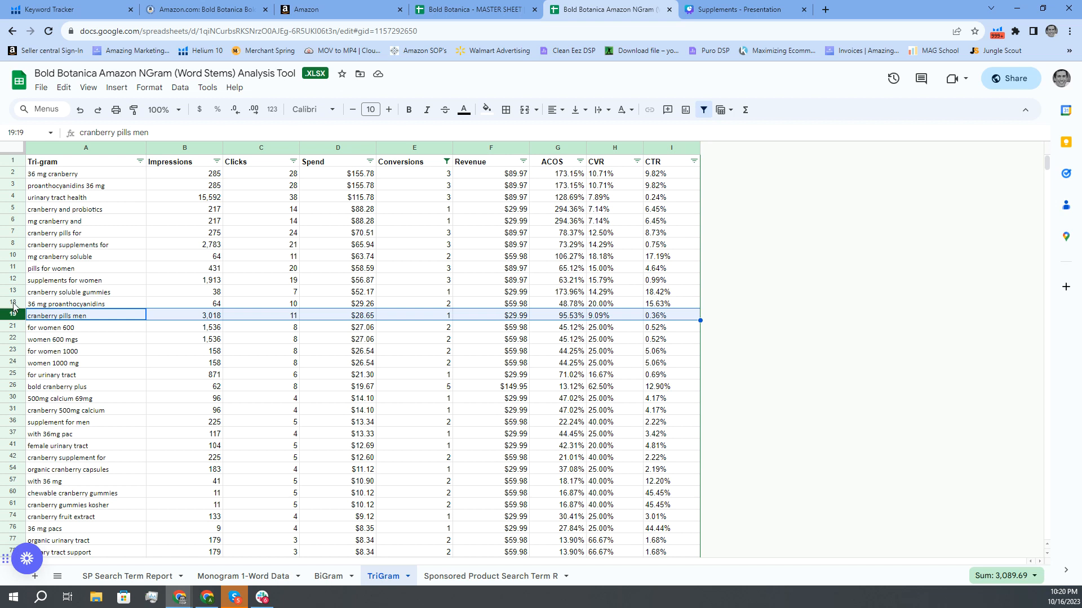
left_click(12, 303)
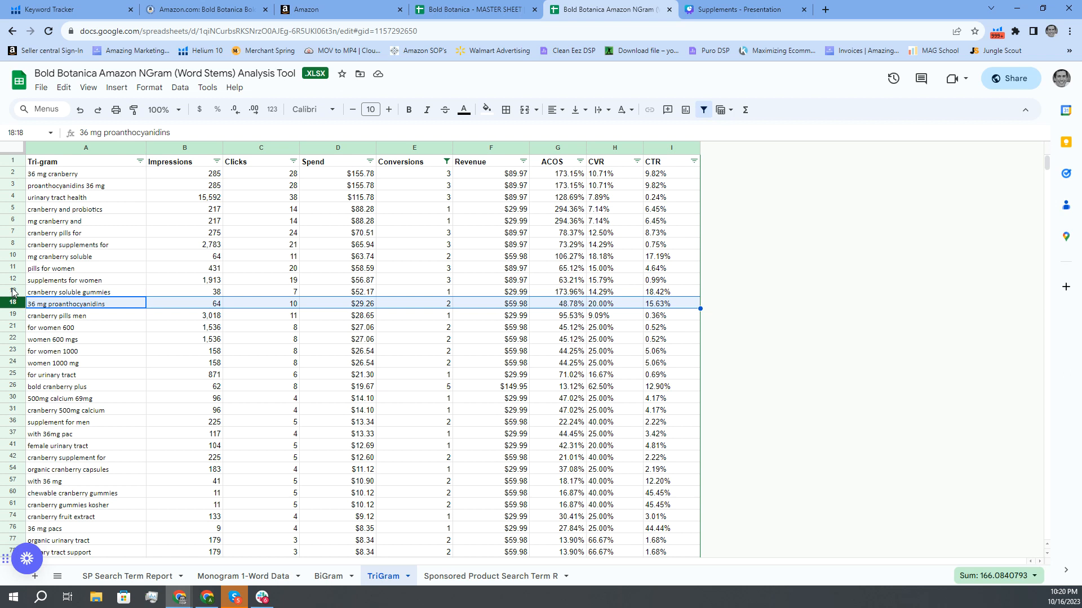
Step: Exclude 1 from the Conversions filter as well and review the remaining phrases, including "urinary tract health" and "cranberry supplements for"
left_click(447, 162)
left_click(337, 349)
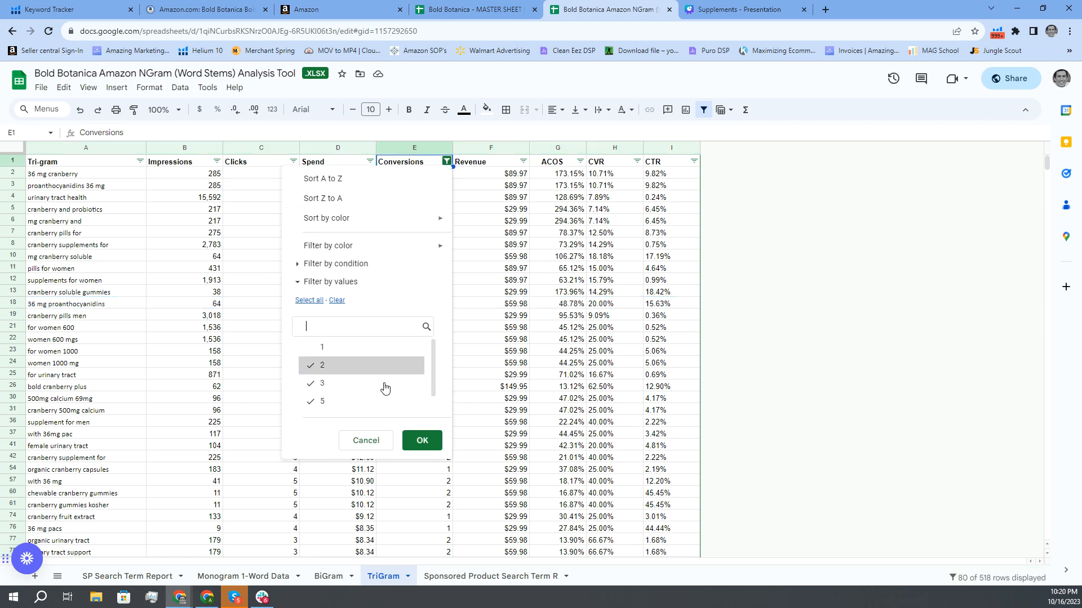
left_click(422, 440)
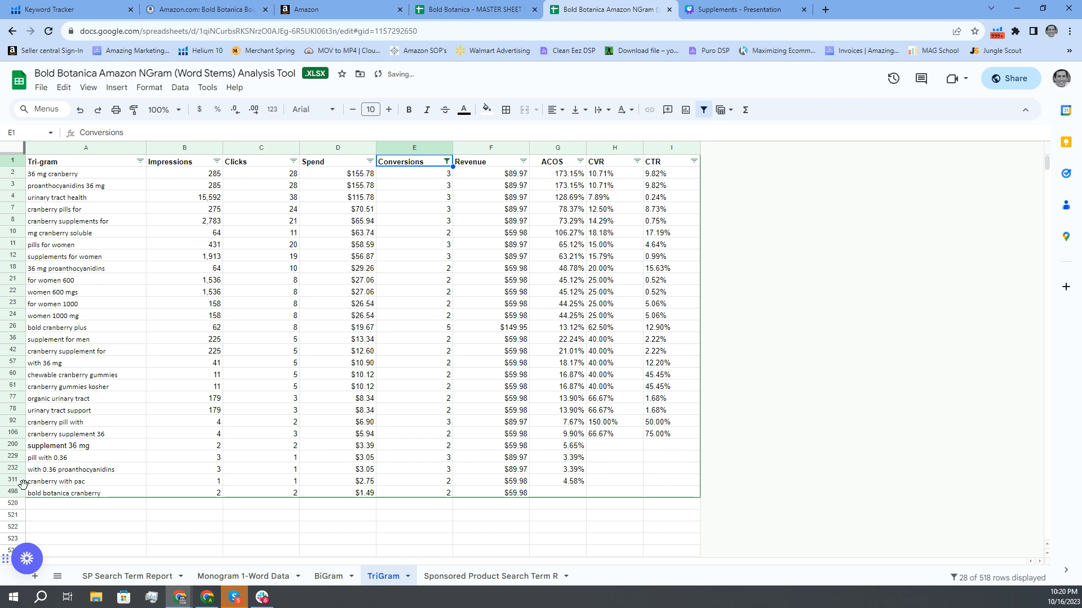
left_click_drag(21, 494, 10, 170)
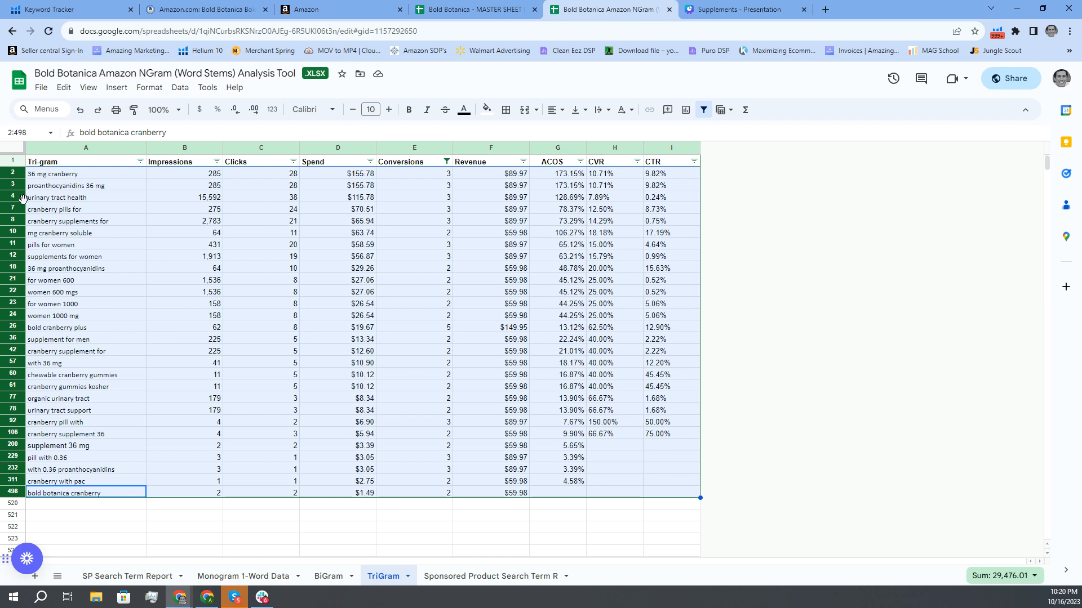
left_click(90, 212)
left_click(12, 196)
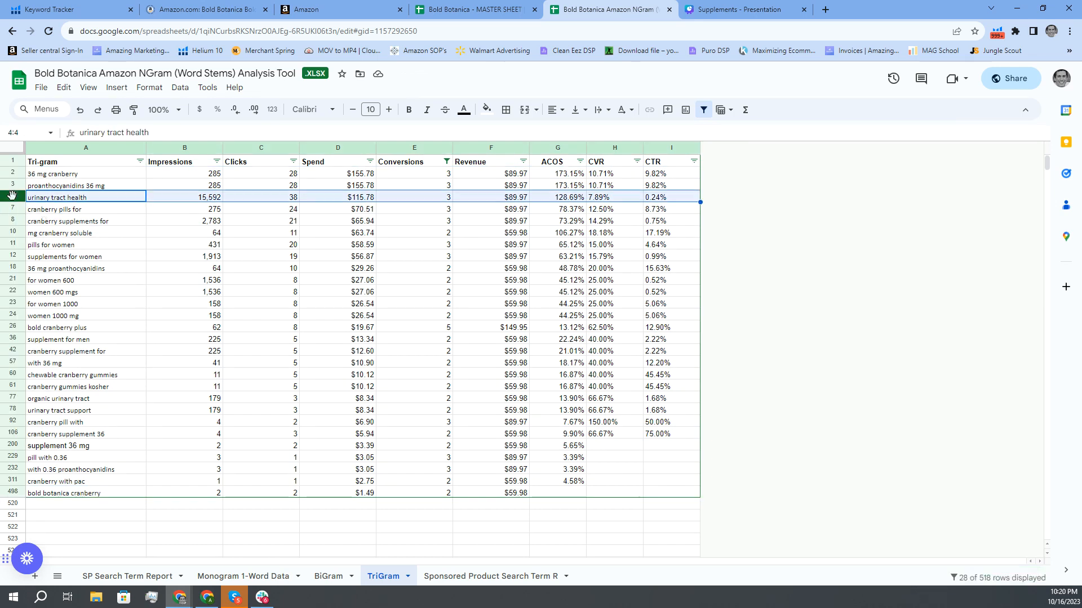
left_click(13, 221)
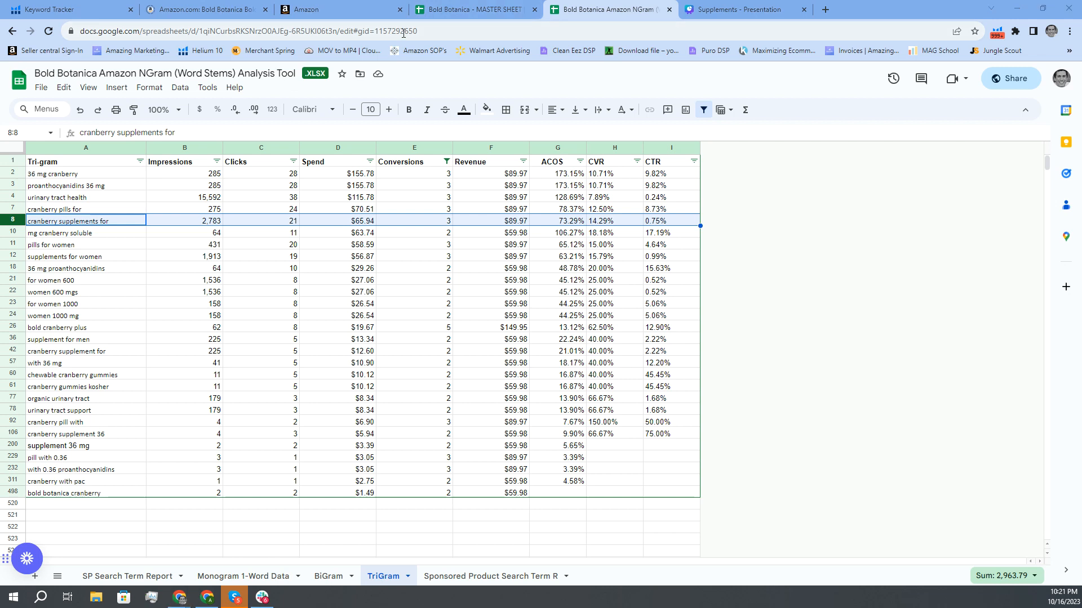
Step: Switch to Amazon Ads and bring up Bold Botanica's Brand metrics overview for the Vitamins, Minerals & Supplements category
key("alt+Tab")
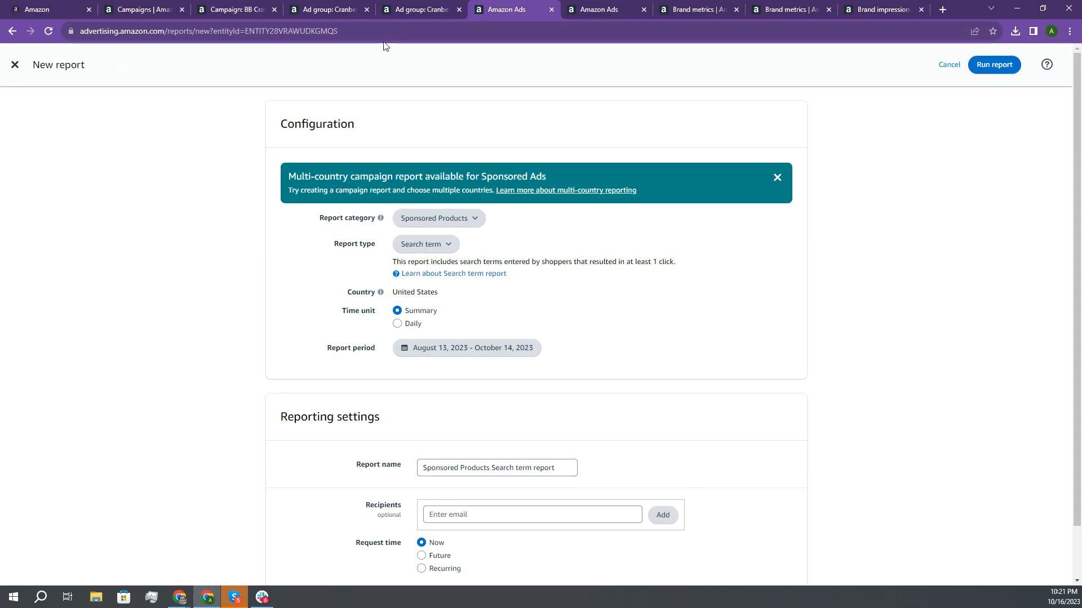
left_click(705, 9)
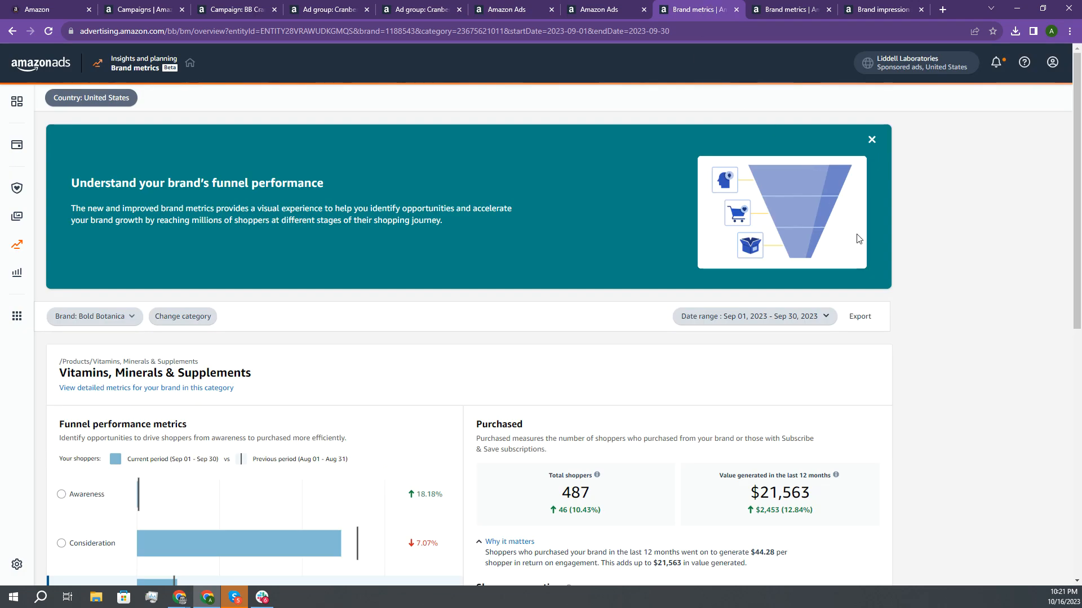
scroll(854, 232, "down", 2)
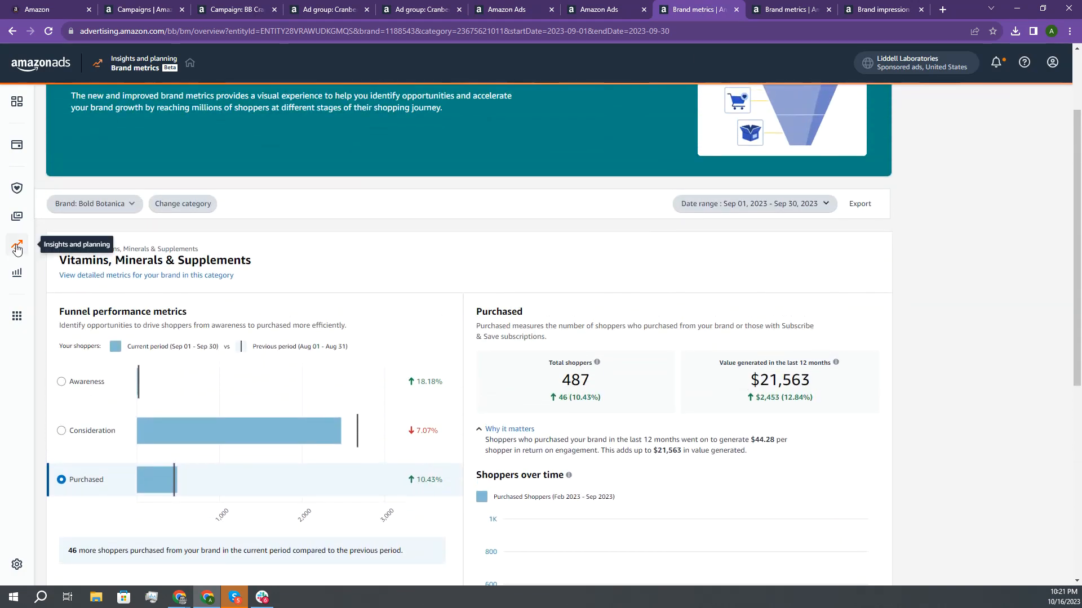
left_click(17, 248)
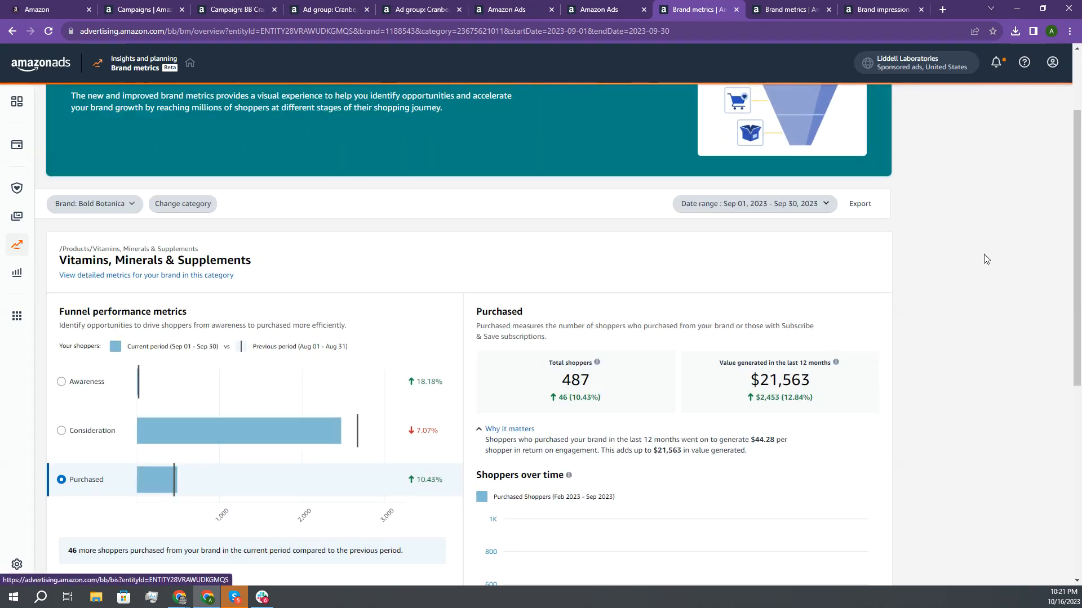
scroll(972, 282, "down", 3)
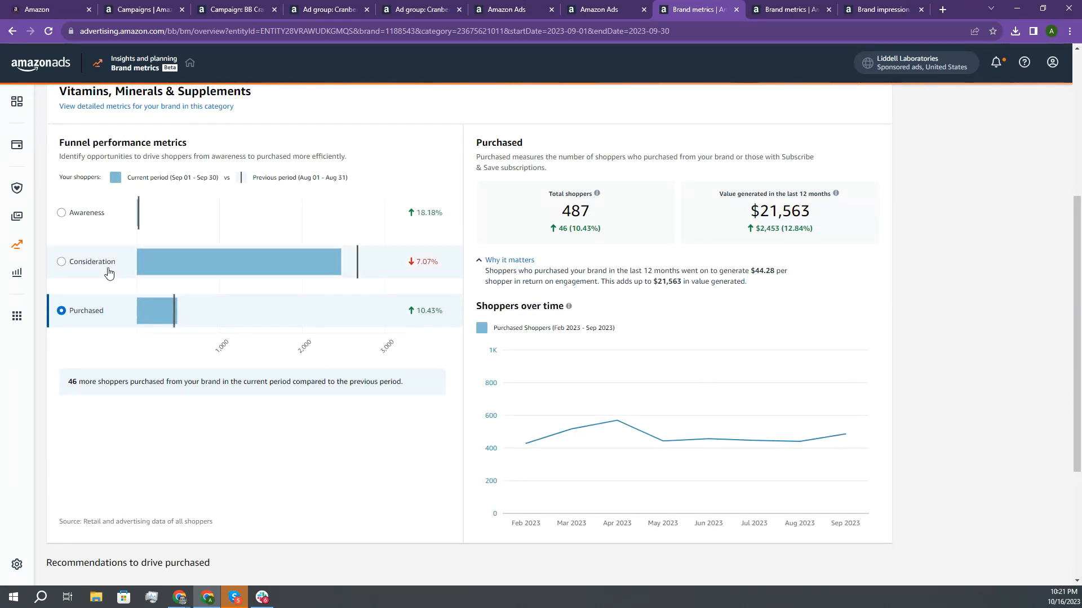
Step: Compare the Consideration, Awareness and Purchased stages in the brand's funnel performance metrics, finishing on Purchased
left_click(62, 261)
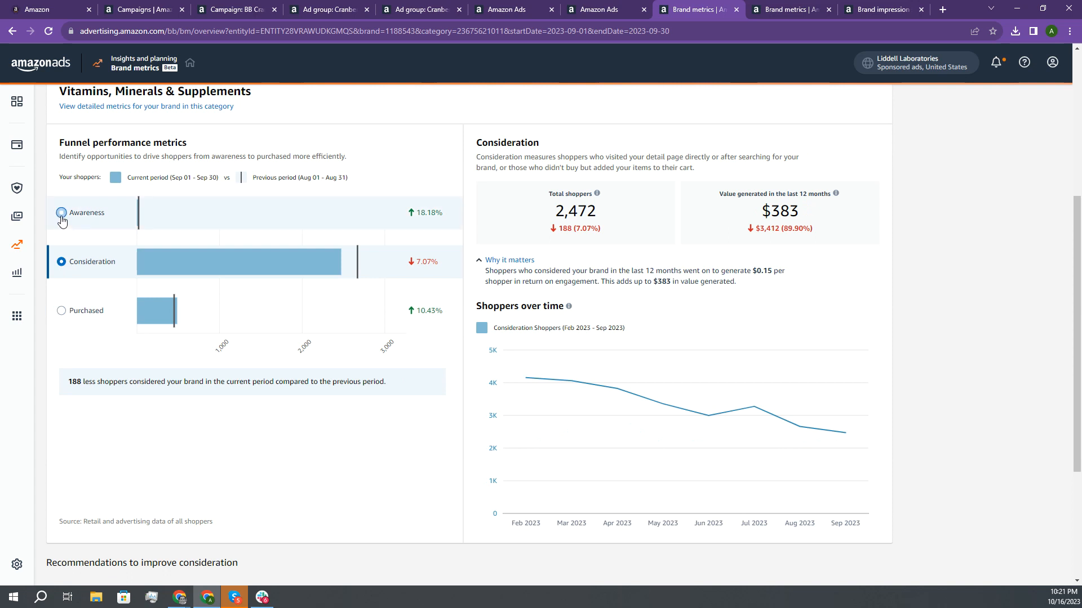
left_click(61, 212)
left_click(62, 310)
scroll(340, 369, "down", 4)
scroll(341, 370, "up", 5)
scroll(340, 369, "down", 3)
scroll(340, 369, "up", 3)
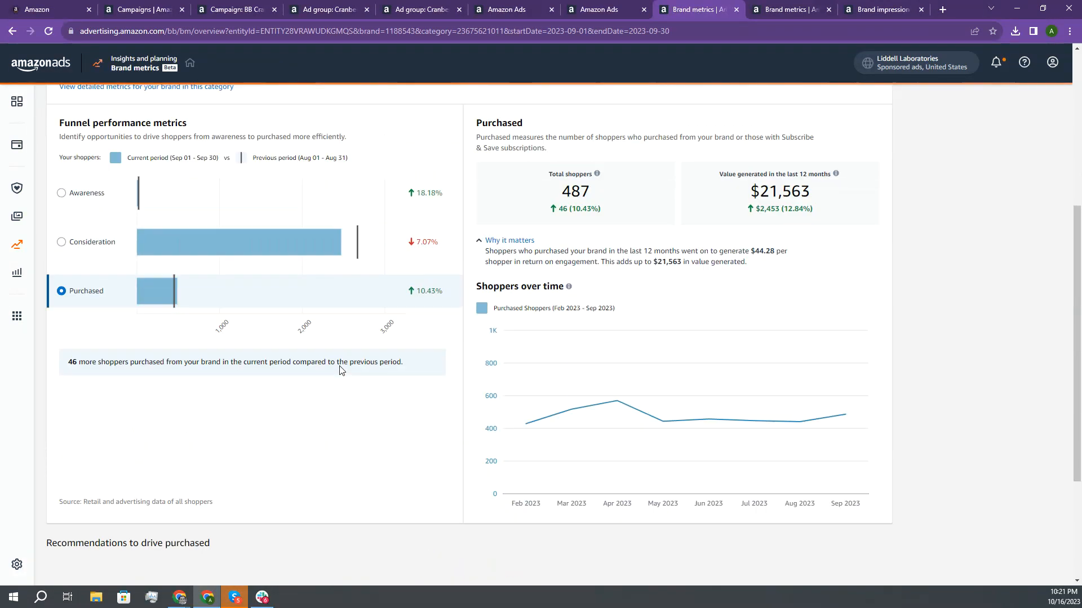
mouse_move(306, 328)
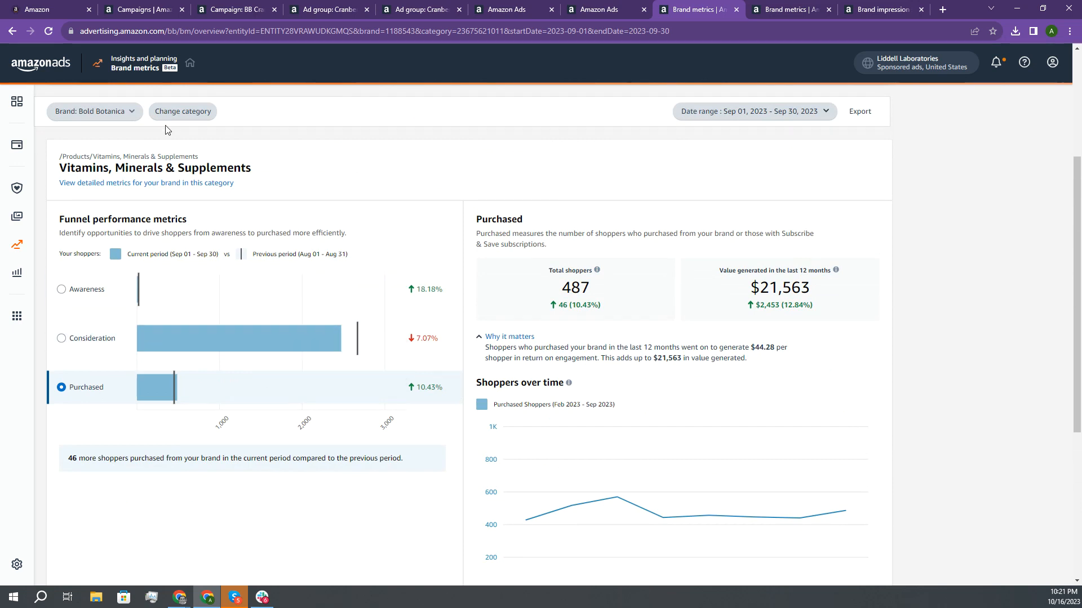
Step: Review the overall category metrics, then open the detailed brand metrics for Vitamins, Minerals & Supplements from the overview page
left_click(801, 9)
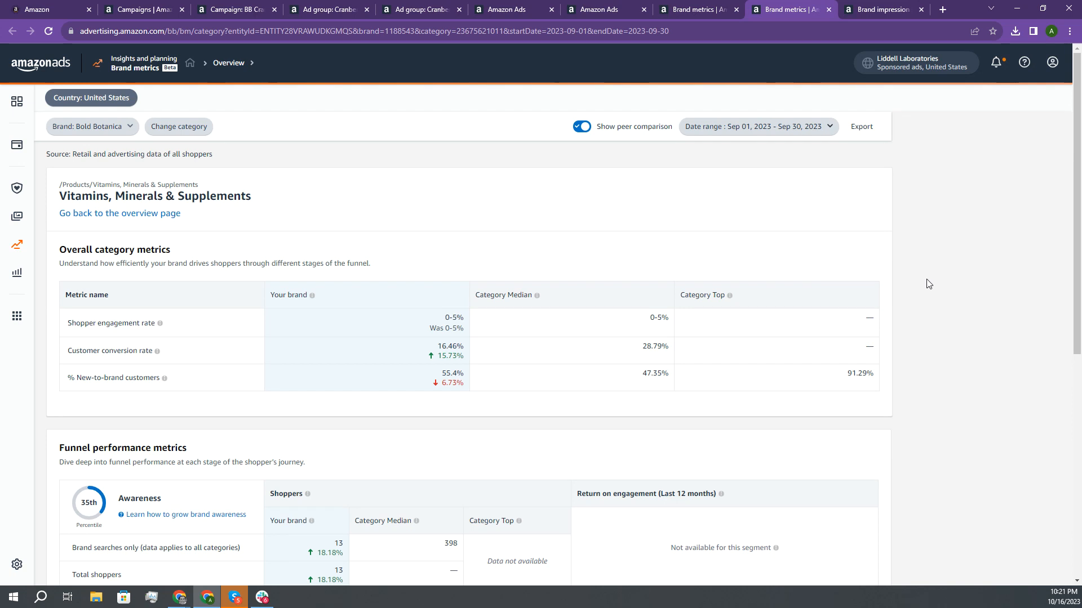
scroll(929, 284, "down", 2)
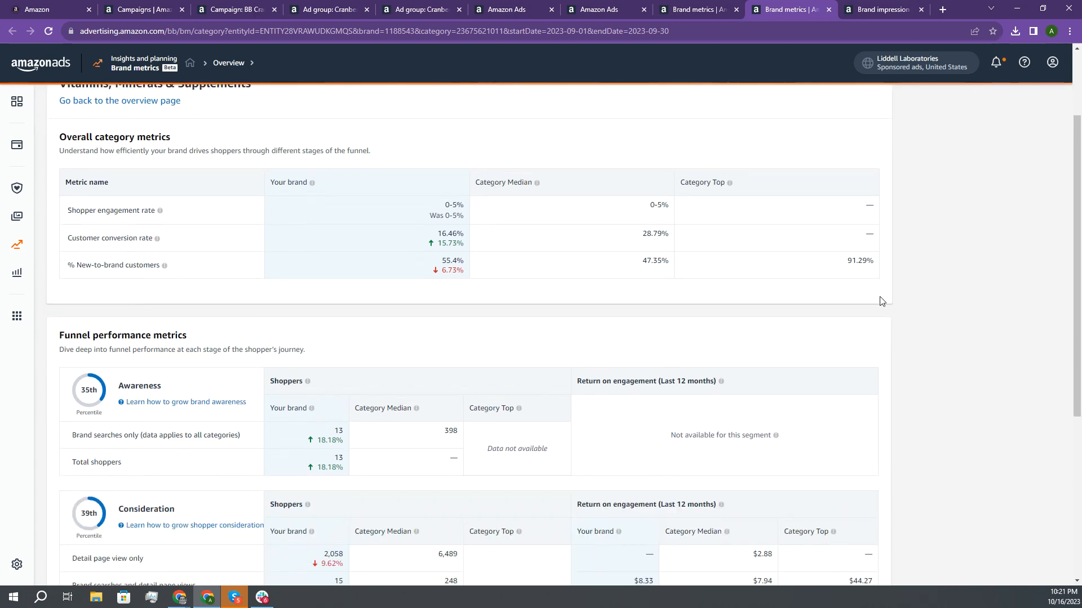
scroll(929, 298, "up", 2)
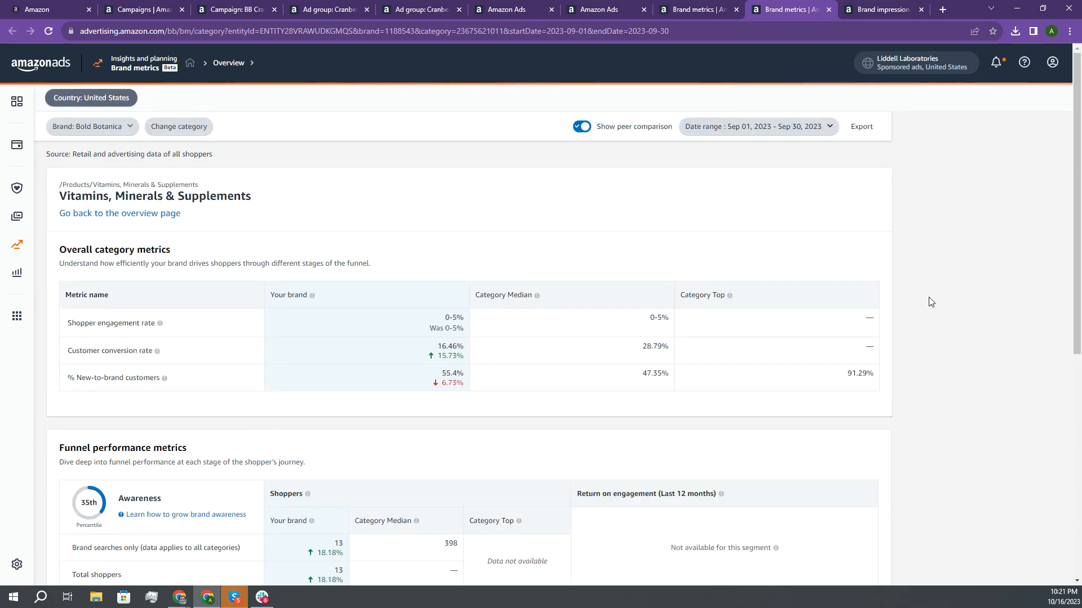
left_click(673, 9)
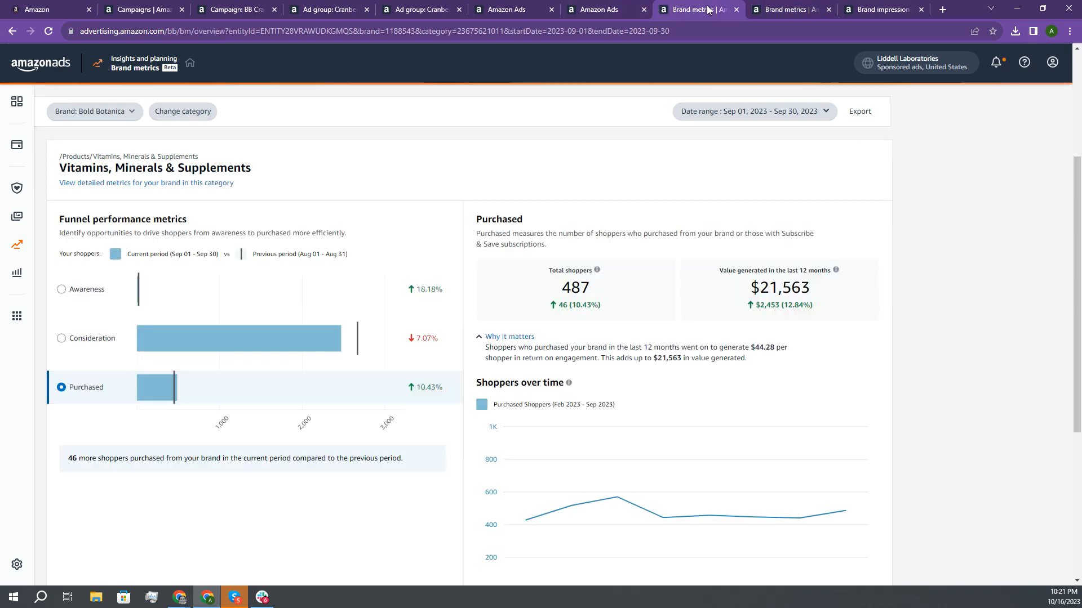
left_click(175, 188)
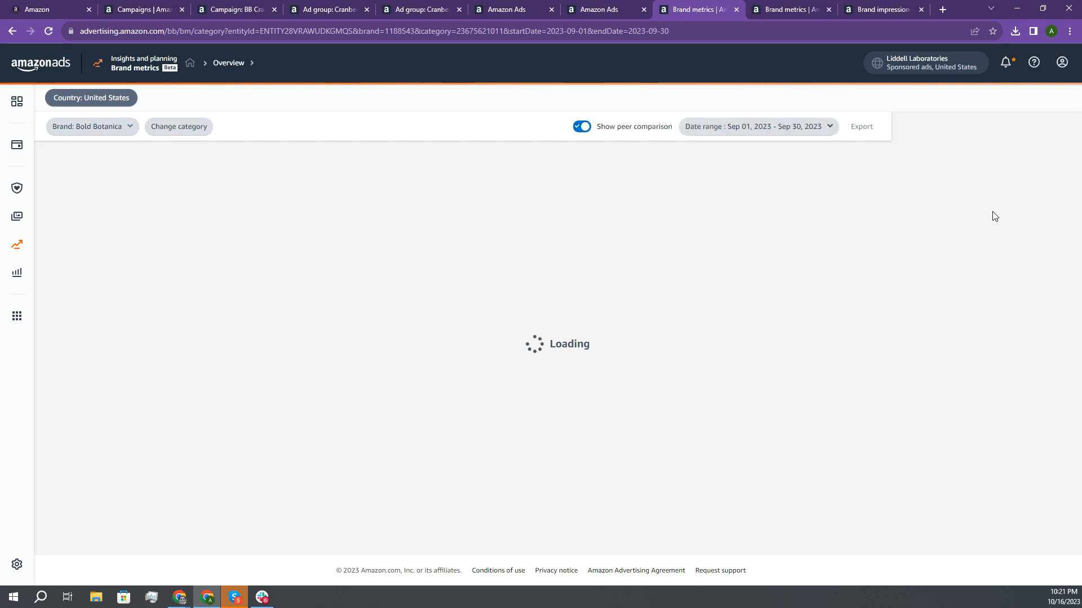
Step: Examine the Awareness shopper figures for the brand against the category median, and read the Category Median definition
scroll(921, 335, "down", 3)
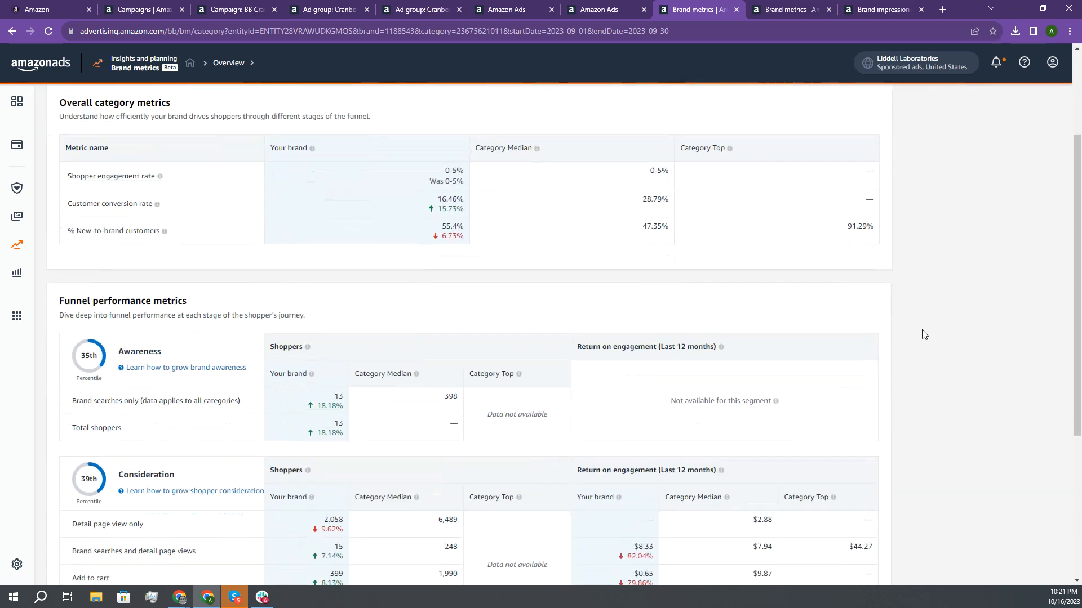
scroll(922, 334, "down", 2)
left_click_drag(282, 323, 362, 323)
left_click_drag(297, 350, 358, 345)
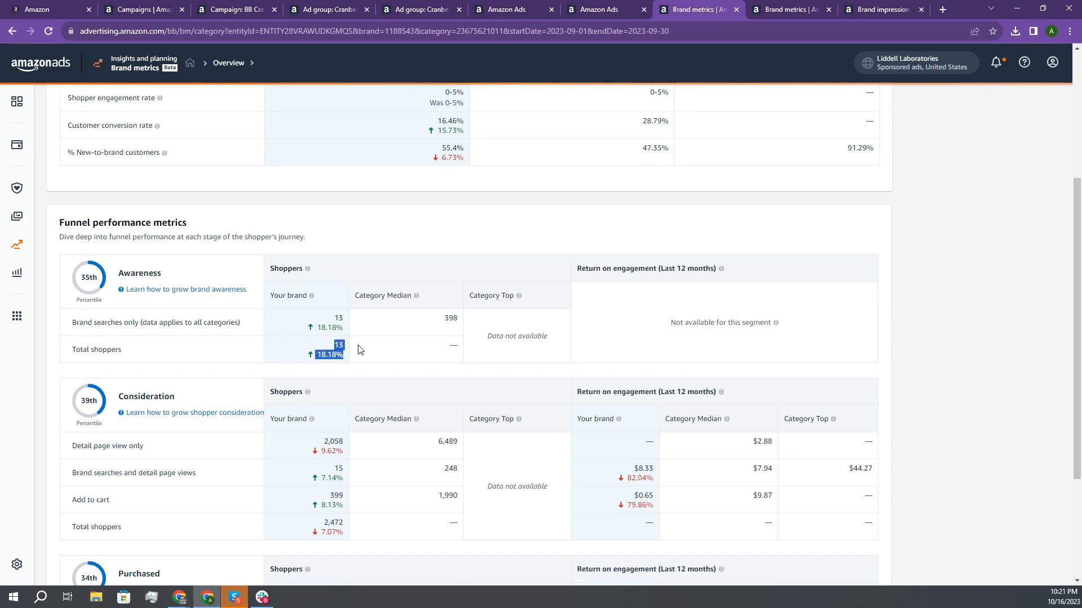
scroll(360, 349, "down", 3)
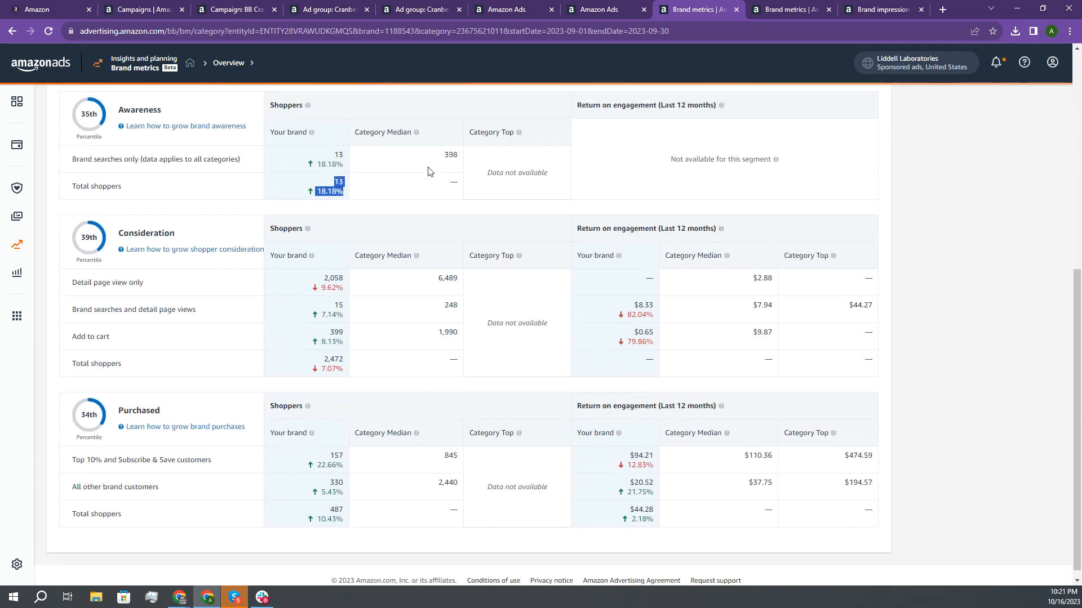
scroll(430, 171, "up", 1)
left_click_drag(441, 206, 460, 210)
mouse_move(415, 183)
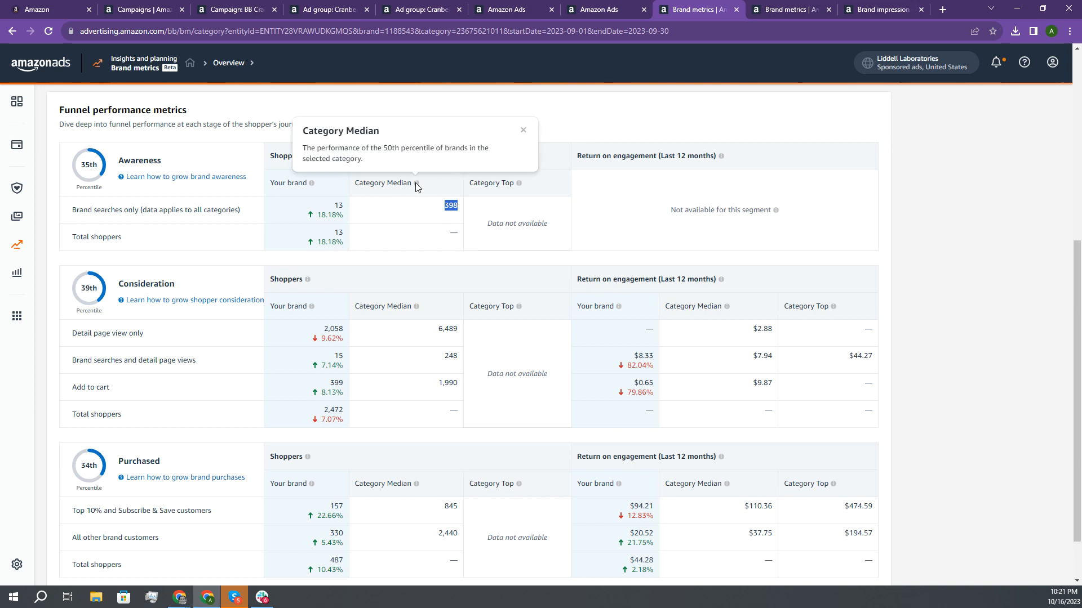
scroll(414, 183, "up", 1)
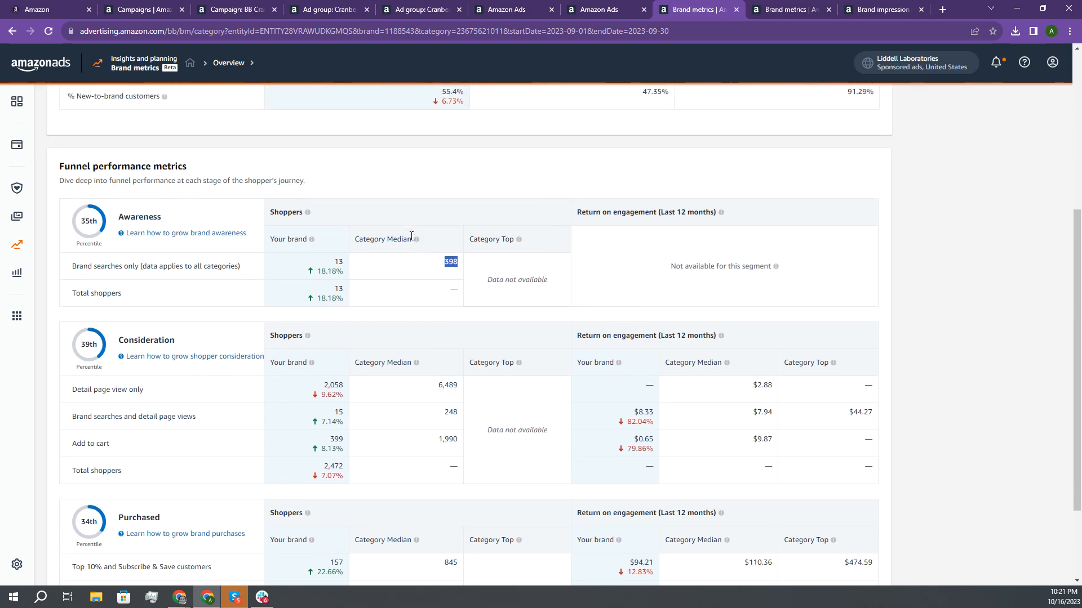
mouse_move(414, 240)
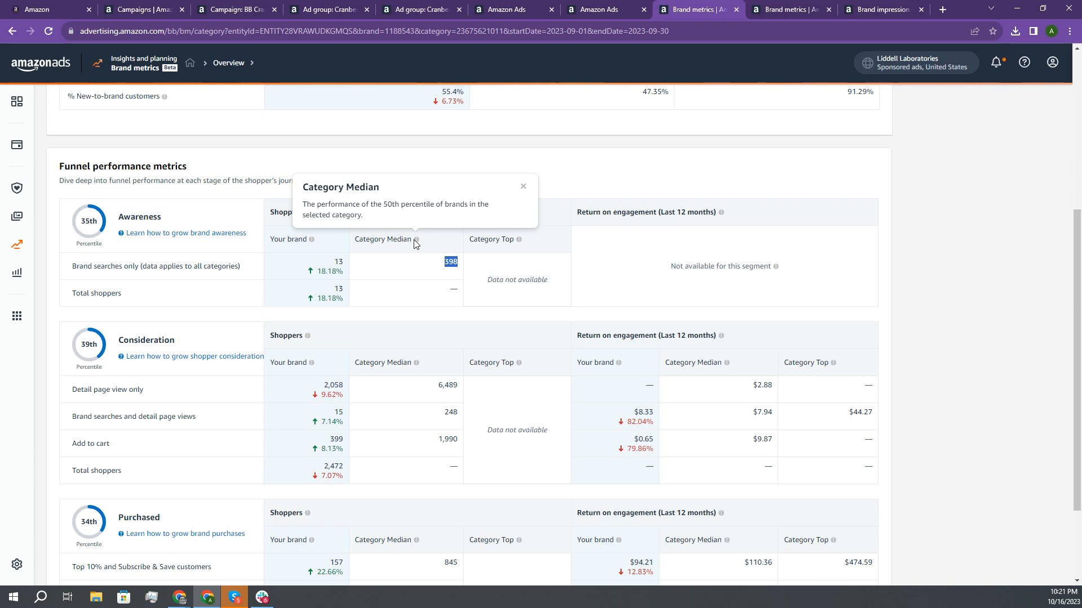
Step: Compare the Consideration detail page views with the category median and read the Consideration and Purchased percentile explanations
scroll(412, 320, "down", 2)
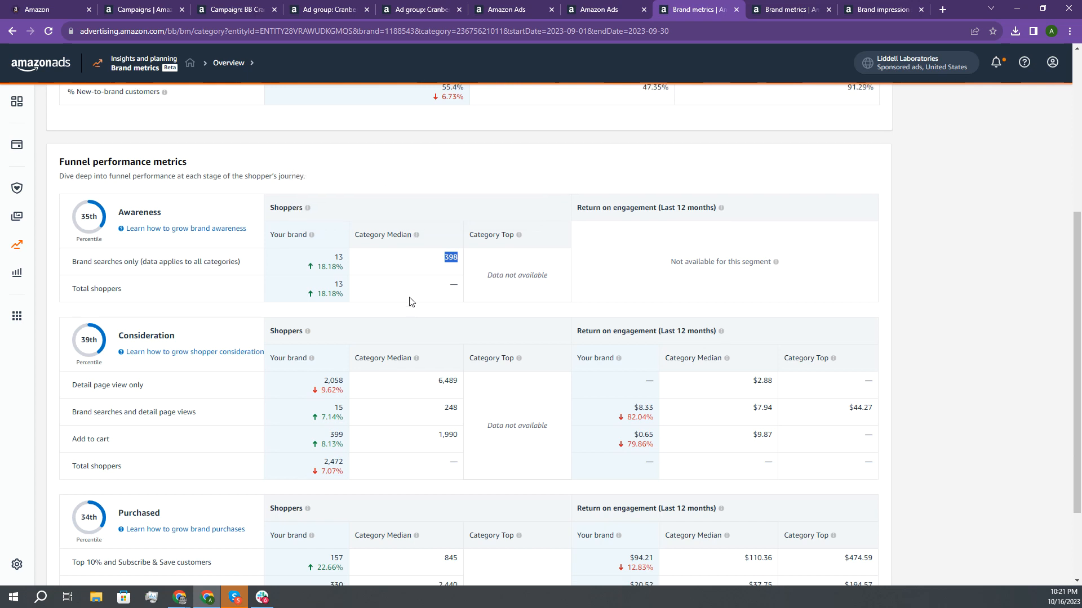
left_click_drag(422, 276, 463, 280)
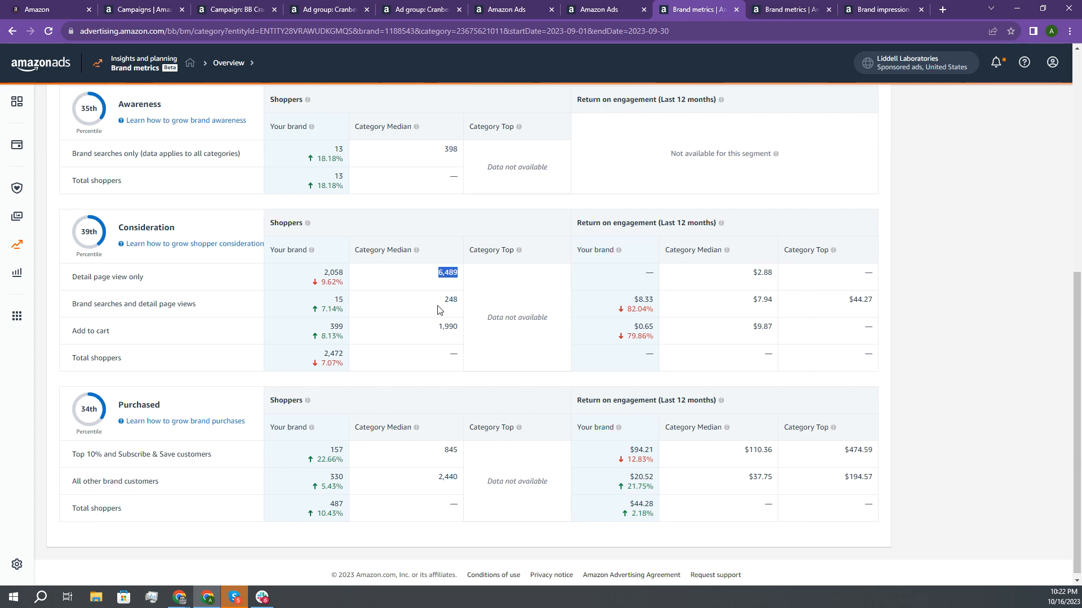
mouse_move(88, 228)
mouse_move(104, 414)
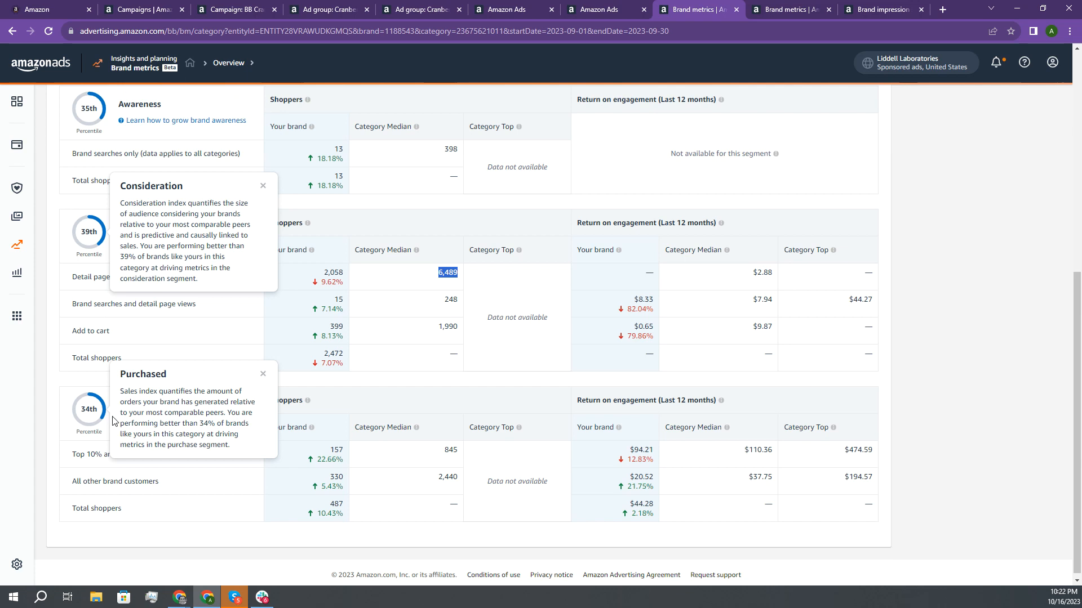
Step: Compare the brand's Purchased shoppers with the category median for Top 10% and Subscribe & Save customers and all other customers
left_click_drag(431, 459, 470, 466)
left_click_drag(340, 464, 332, 449)
left_click_drag(377, 476, 355, 478)
left_click_drag(460, 483, 441, 479)
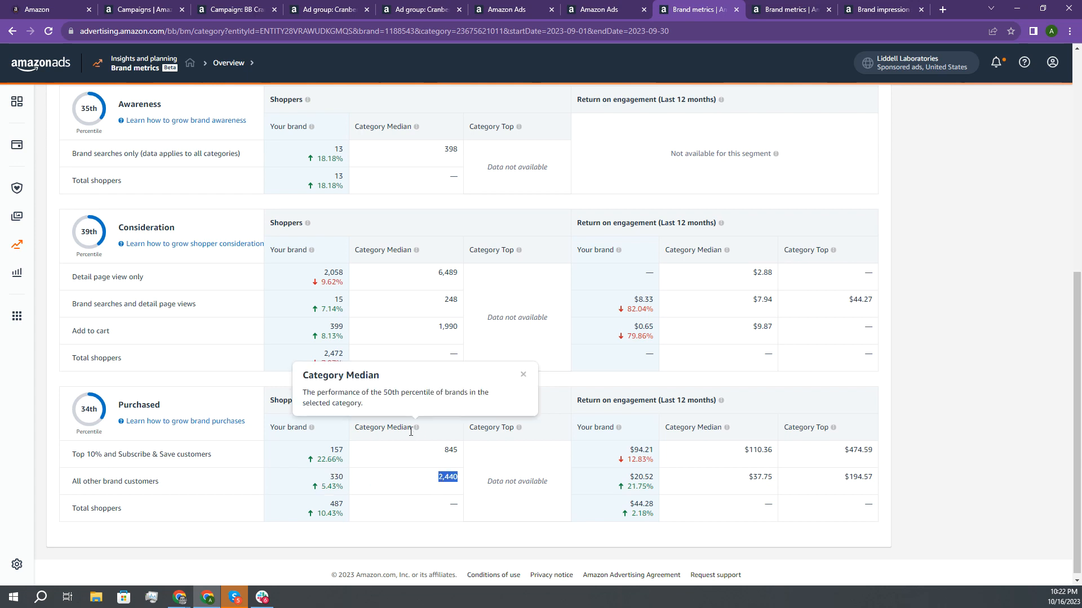
left_click(397, 487)
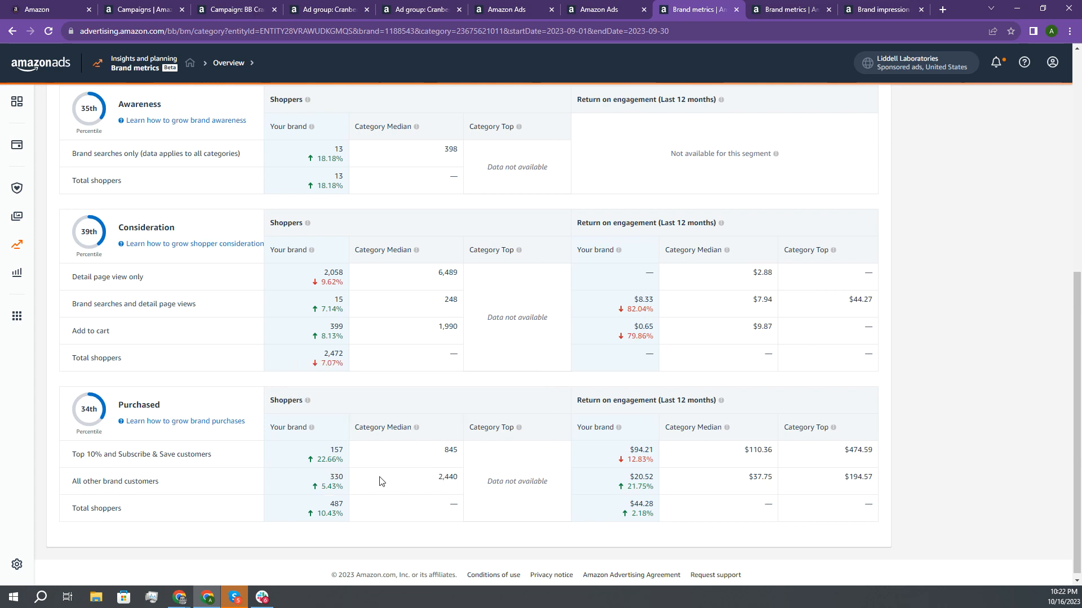
Step: Review Bold Botanica's Brand impression share report for last week, including share over time and the Sponsored Products targets section
scroll(424, 476, "up", 5)
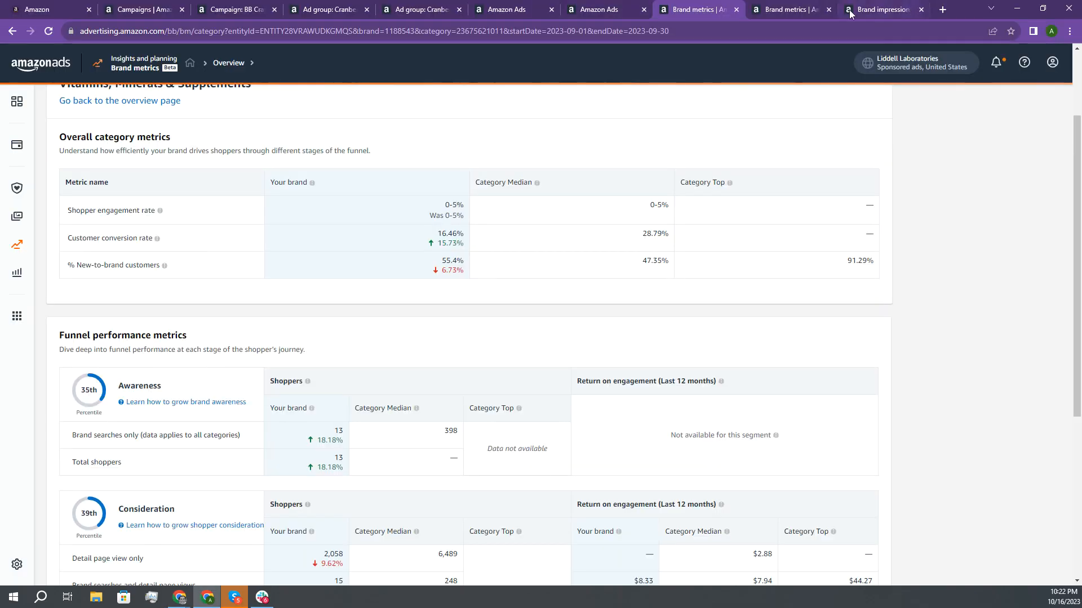
left_click(796, 11)
scroll(538, 236, "down", 1)
left_click(891, 9)
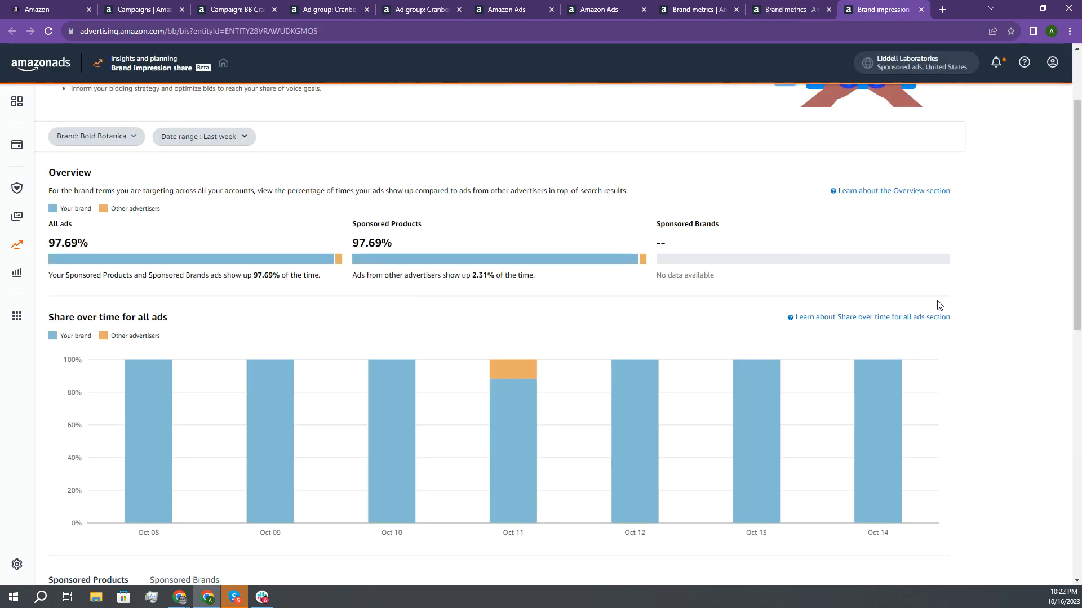
scroll(981, 273, "down", 6)
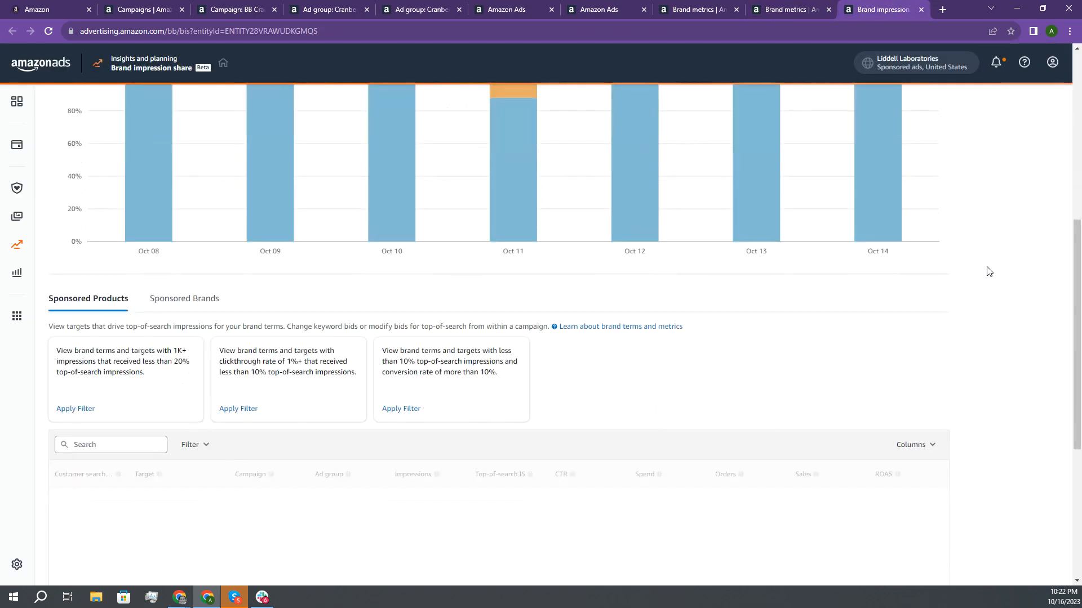
scroll(982, 273, "up", 8)
Step: Return to the TriGram sheet and highlight the phrases from "36 mg cranberry" to "cranberry supplements for"
key("alt+Tab")
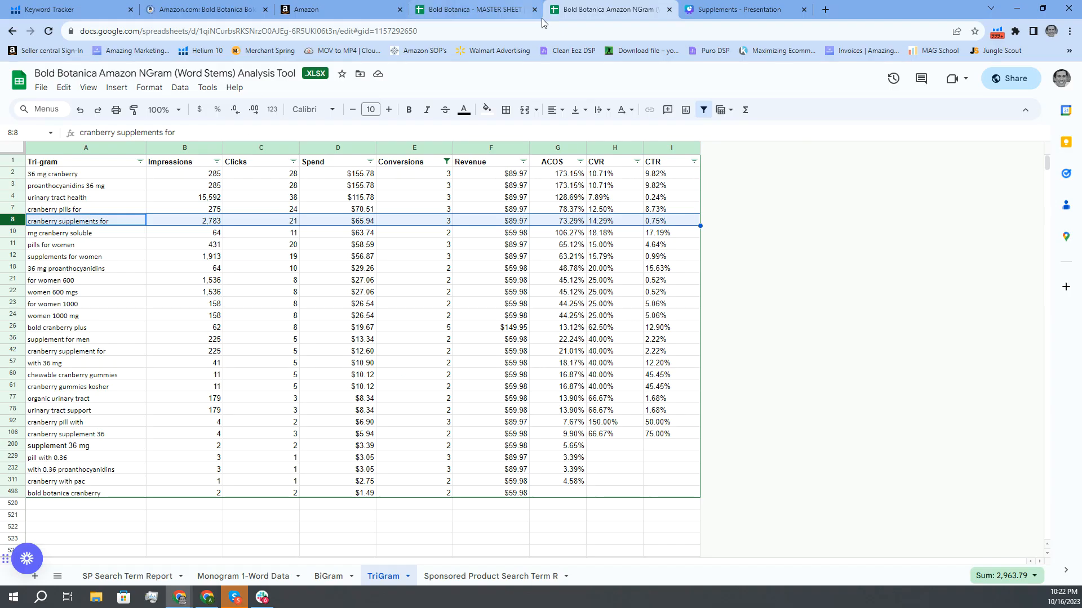
left_click(255, 382)
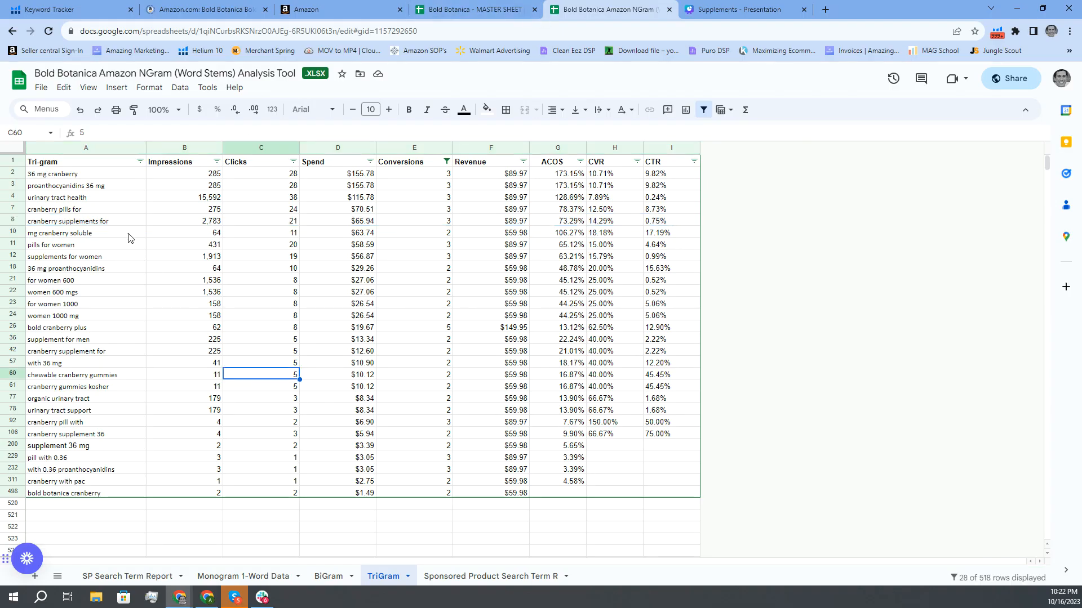
left_click_drag(70, 177, 60, 223)
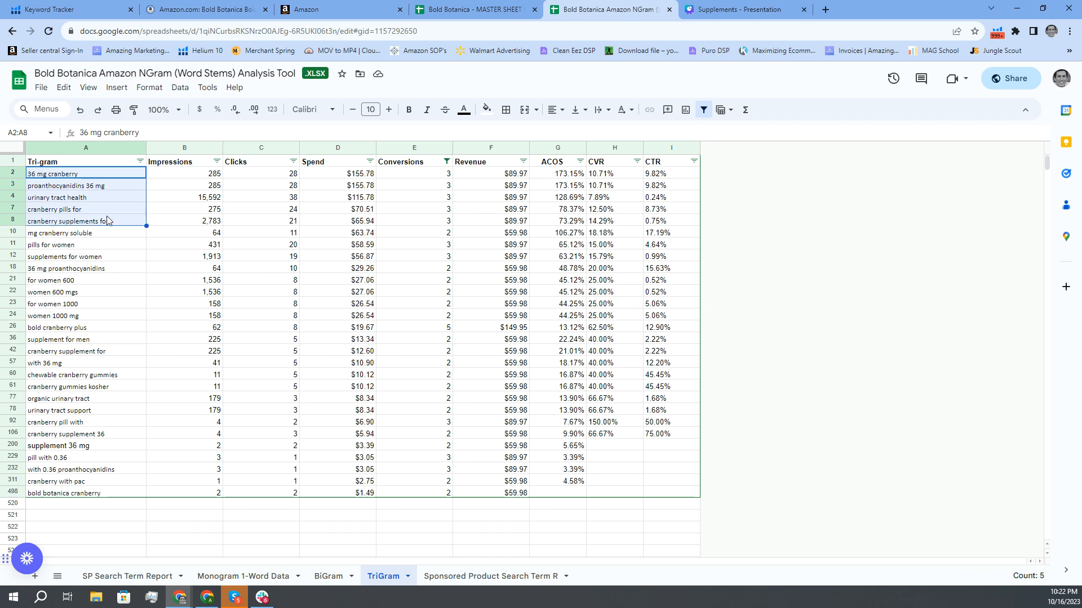
Step: In the Bold Botanica master spreadsheet's PPC Data Sheet, replace "Shorthand_" in the first group title with "Cranberry Plus"
left_click(448, 7)
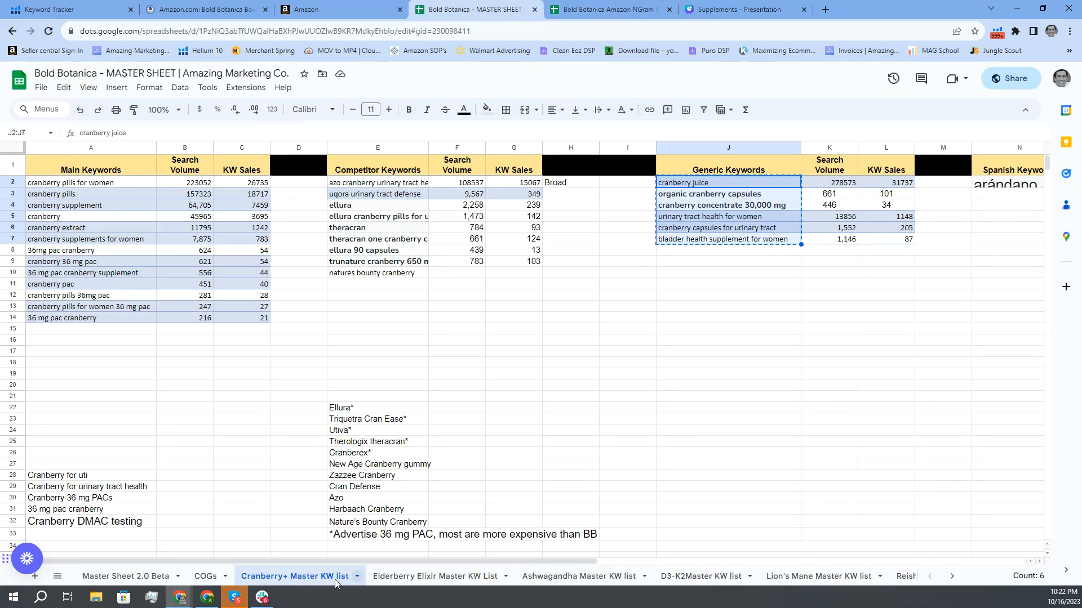
scroll(595, 581, "down", 1)
scroll(631, 577, "down", 6)
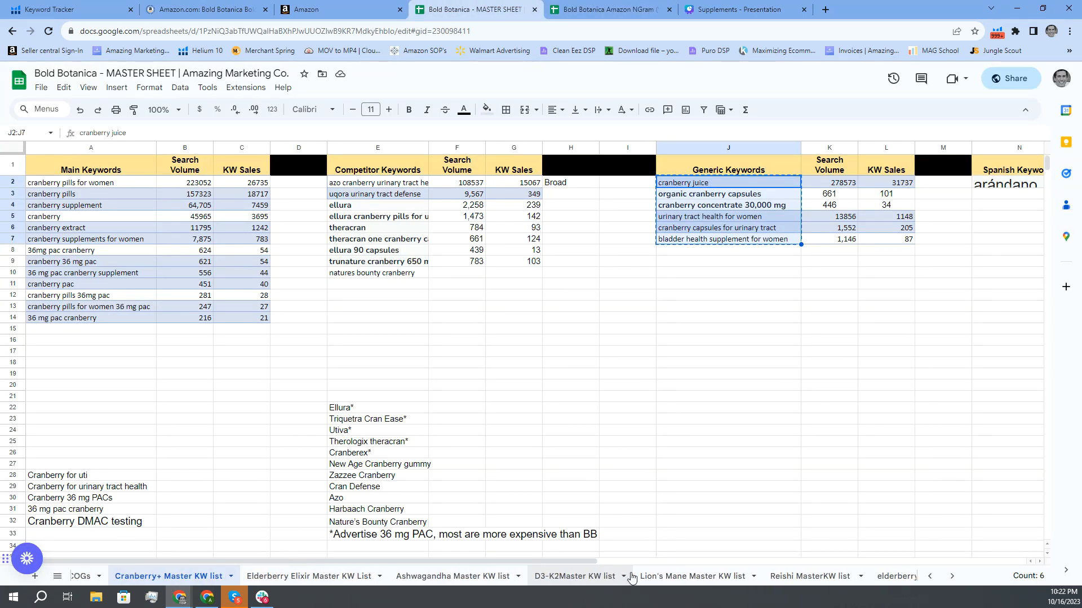
scroll(632, 578, "down", 4)
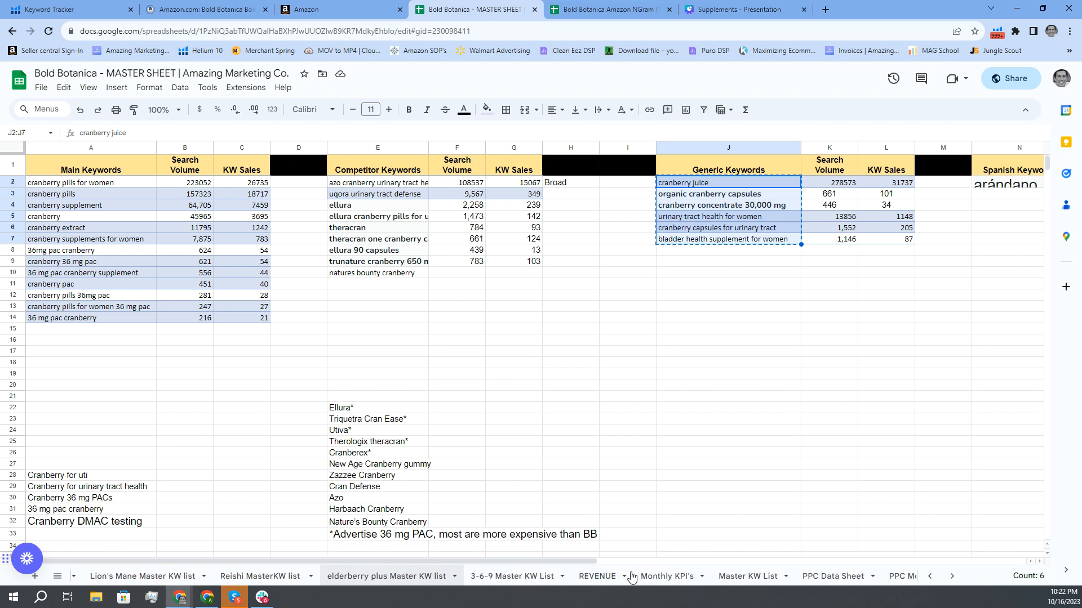
left_click(767, 577)
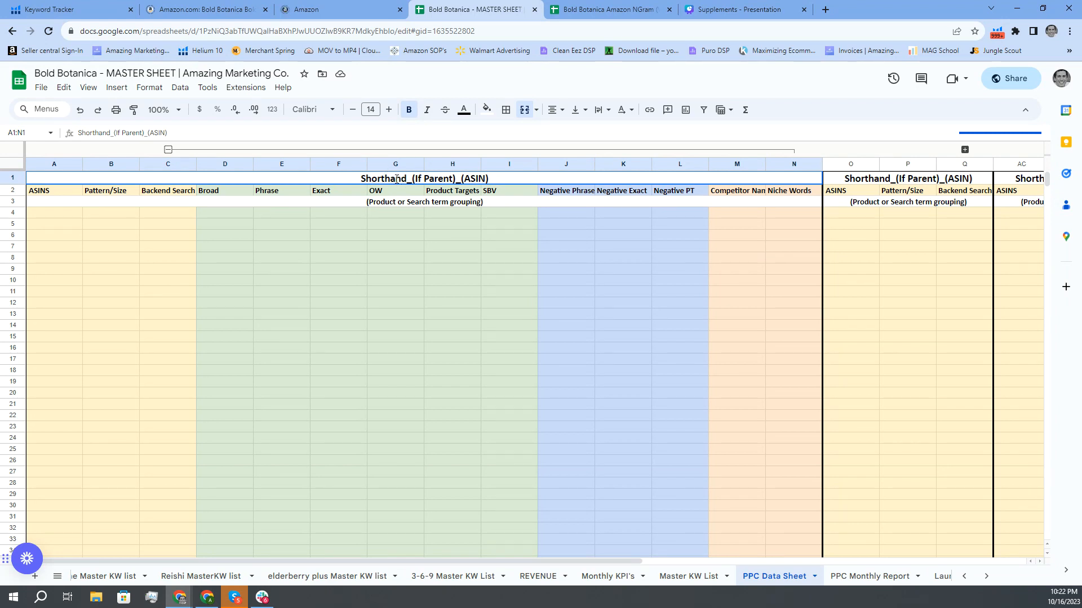
double_click(397, 179)
type("Cran")
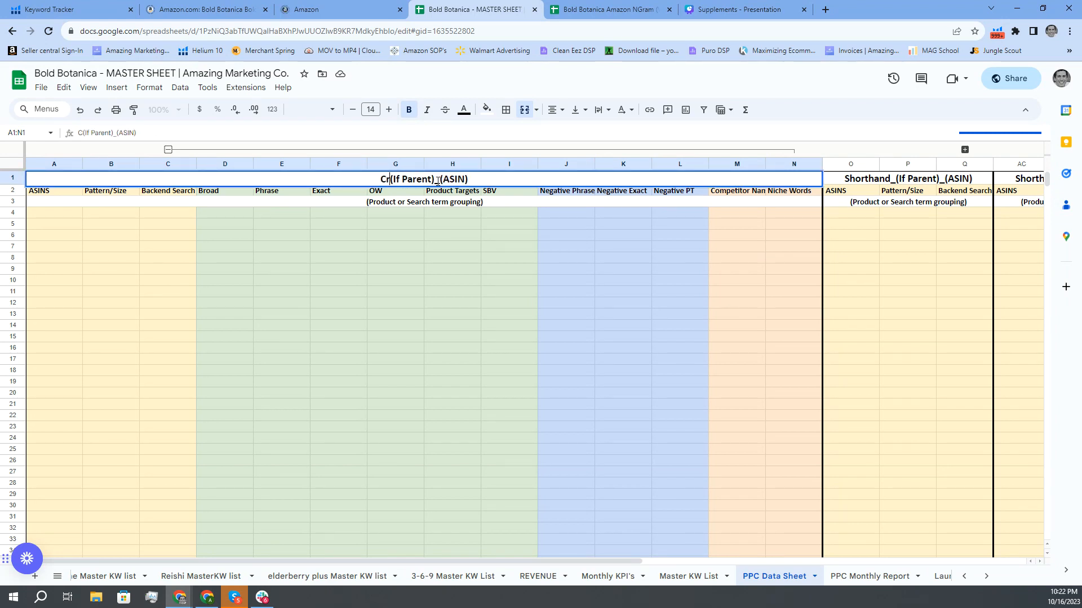
type("berry Plus")
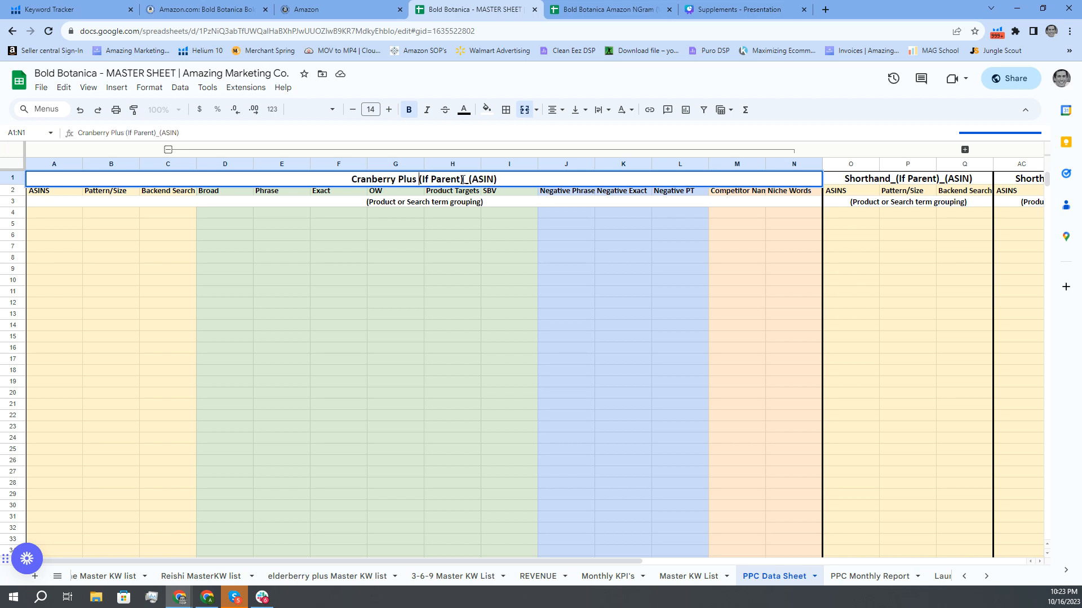
Step: Copy the Cranberry Plus ASIN, B0B336252C, from its Amazon URL in the Master Sheet 2.0 Beta sheet
left_click(104, 577)
scroll(381, 576, "up", 5)
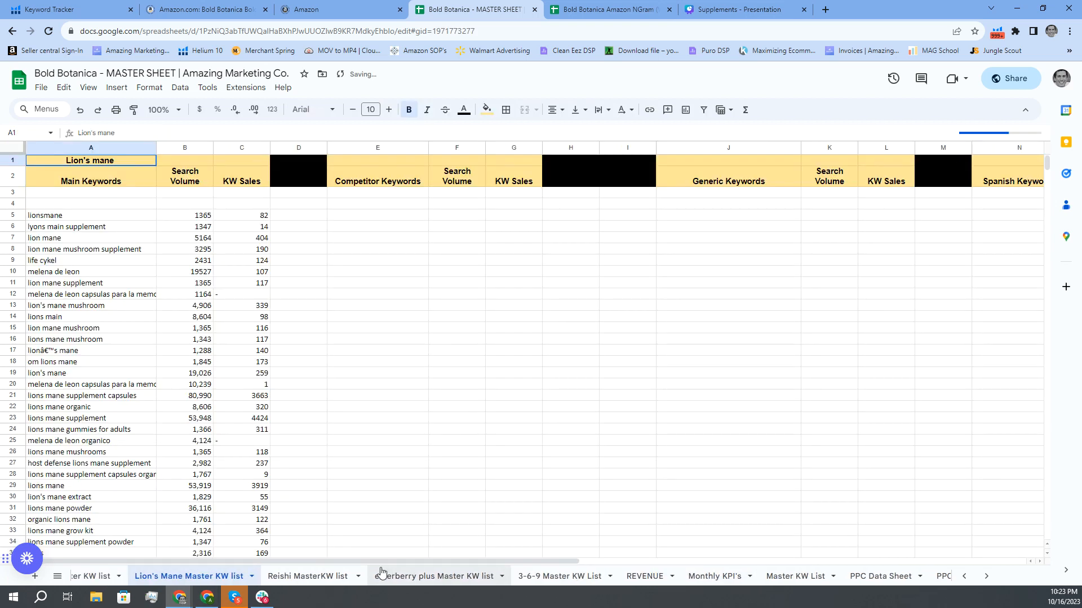
scroll(158, 580, "up", 5)
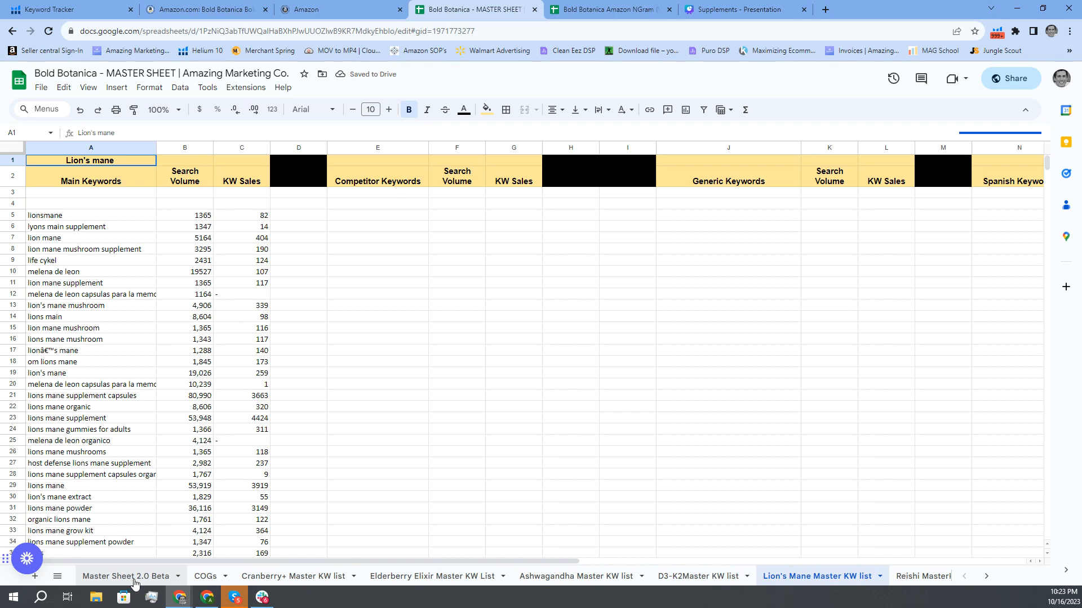
left_click(135, 580)
scroll(299, 374, "up", 2)
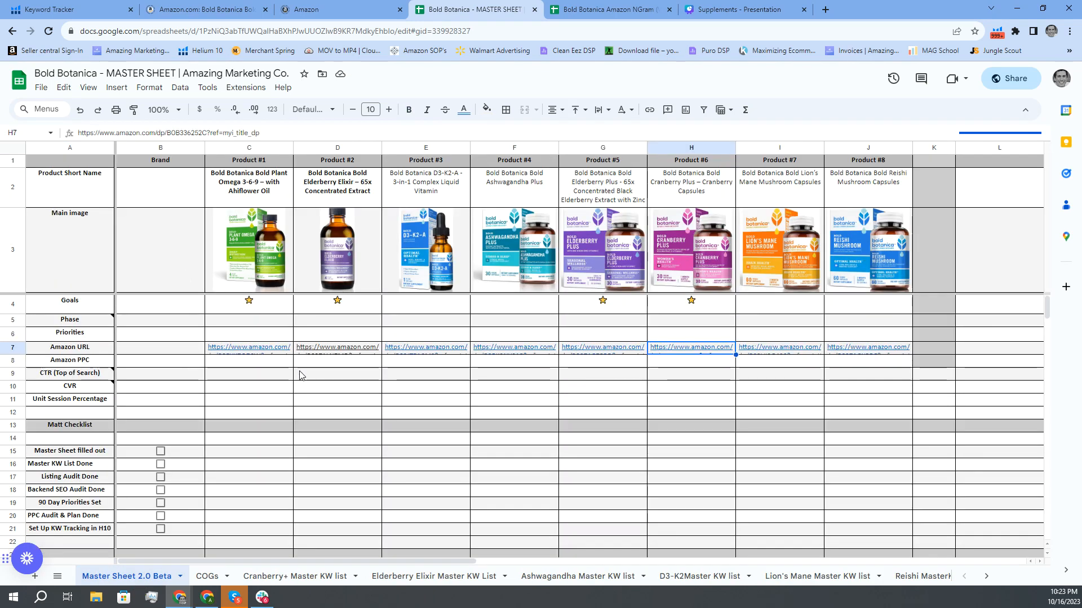
left_click(698, 352)
left_click(604, 386)
left_click(693, 347)
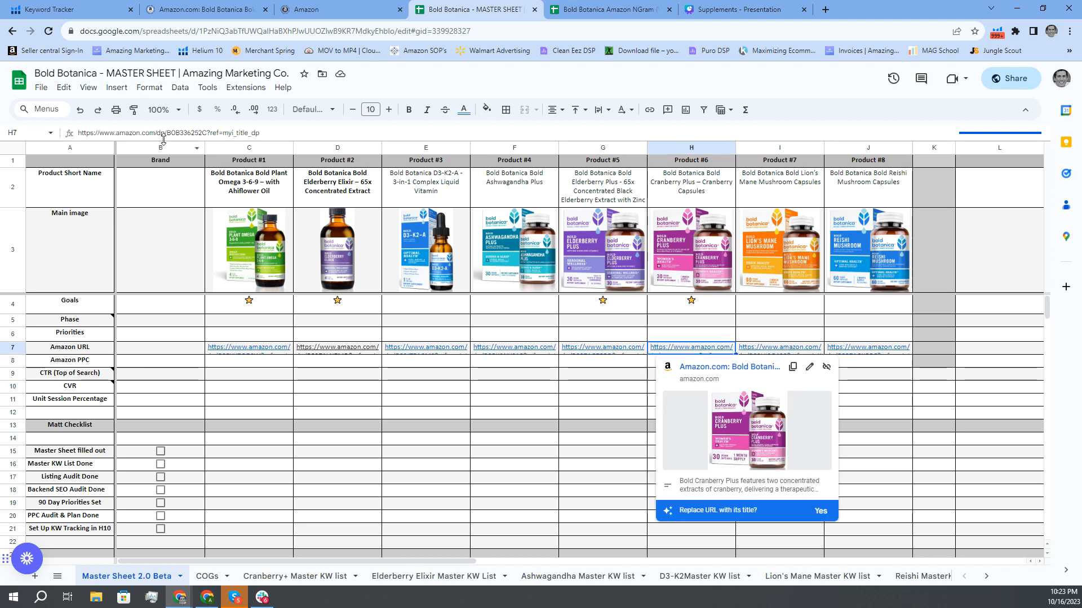
double_click(169, 133)
key("ctrl+c")
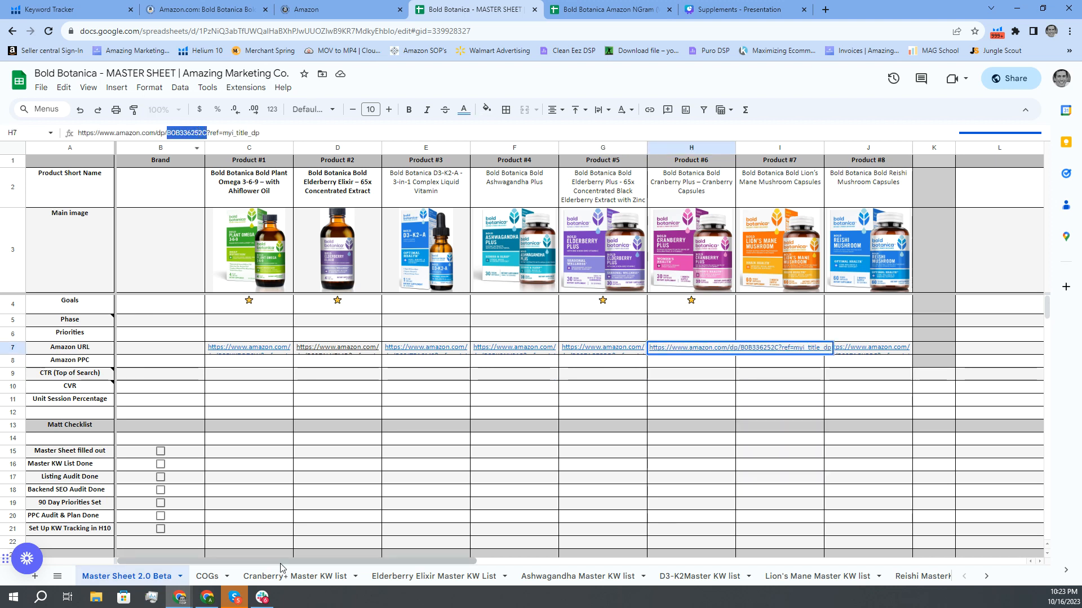
Step: Reorder the sheets so that PPC Data Sheet comes directly after Master Sheet 2.0 Beta
scroll(402, 577, "right", 5)
scroll(402, 577, "right", 2)
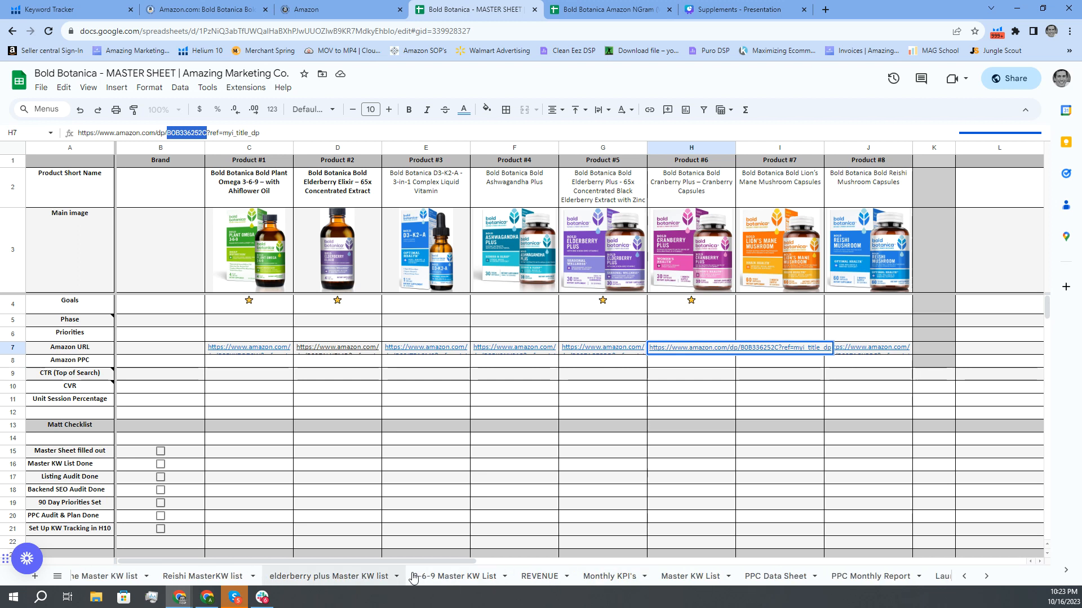
left_click(775, 575)
left_click_drag(775, 573, 104, 566)
scroll(175, 575, "left", 1)
scroll(173, 574, "left", 10)
left_click_drag(745, 575, 105, 575)
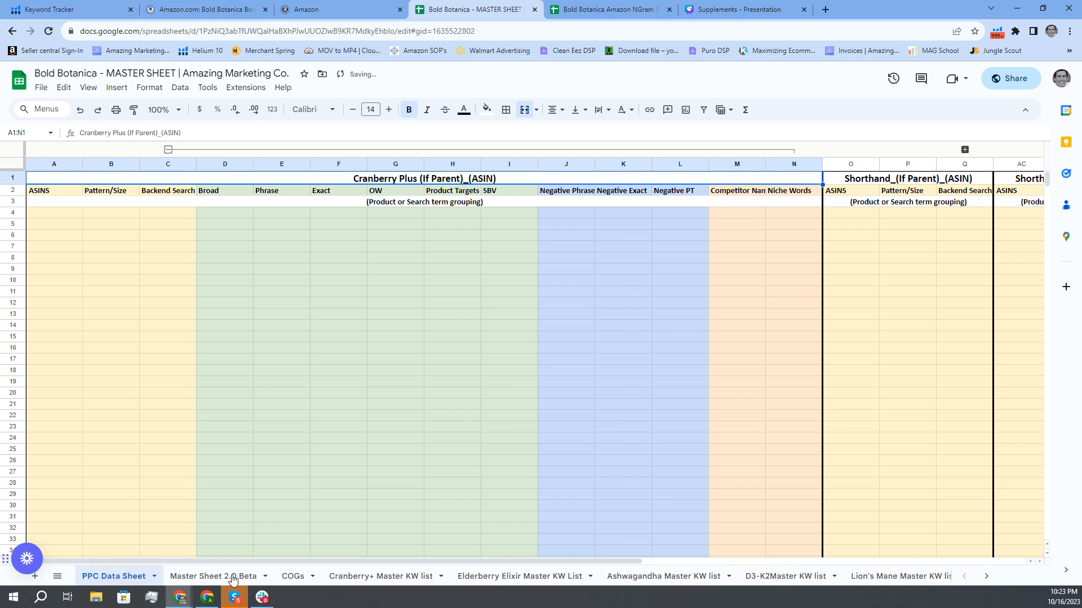
left_click_drag(138, 580, 219, 578)
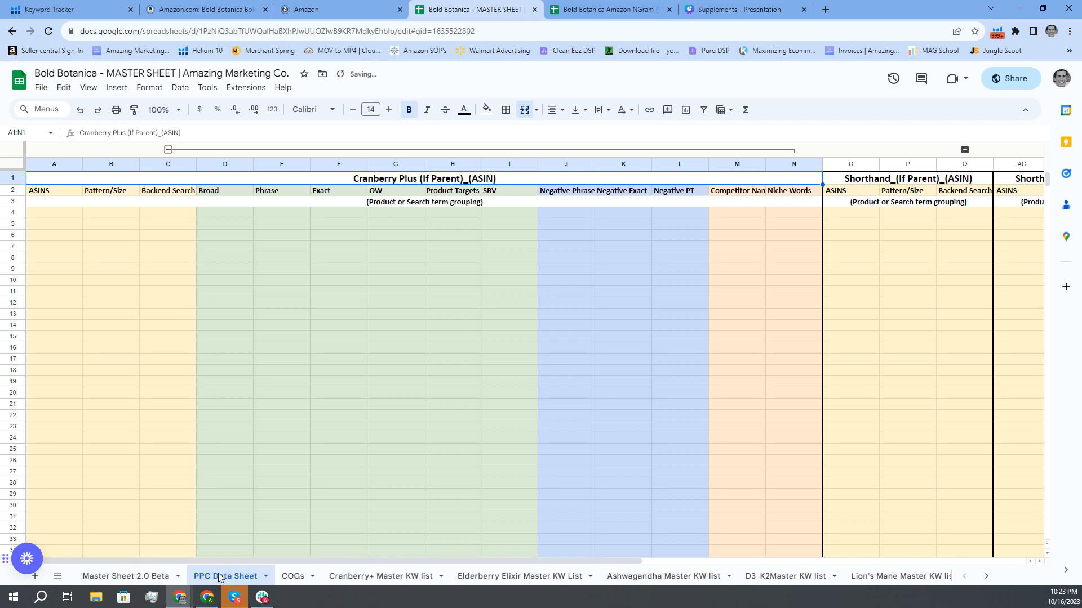
Step: In the Cranberry Plus group title, replace "(ASIN)" with the copied B0B336252C and remove "(If Parent)"
double_click(444, 178)
left_click_drag(496, 179, 473, 192)
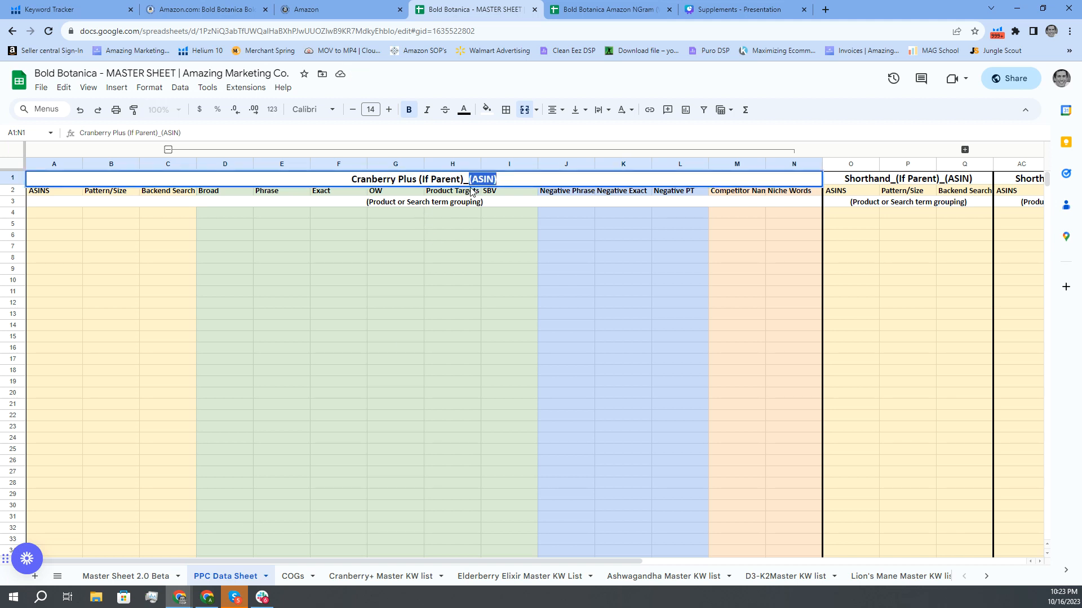
key("ctrl+v")
left_click_drag(451, 179, 406, 188)
key("BackSpace")
left_click(388, 226)
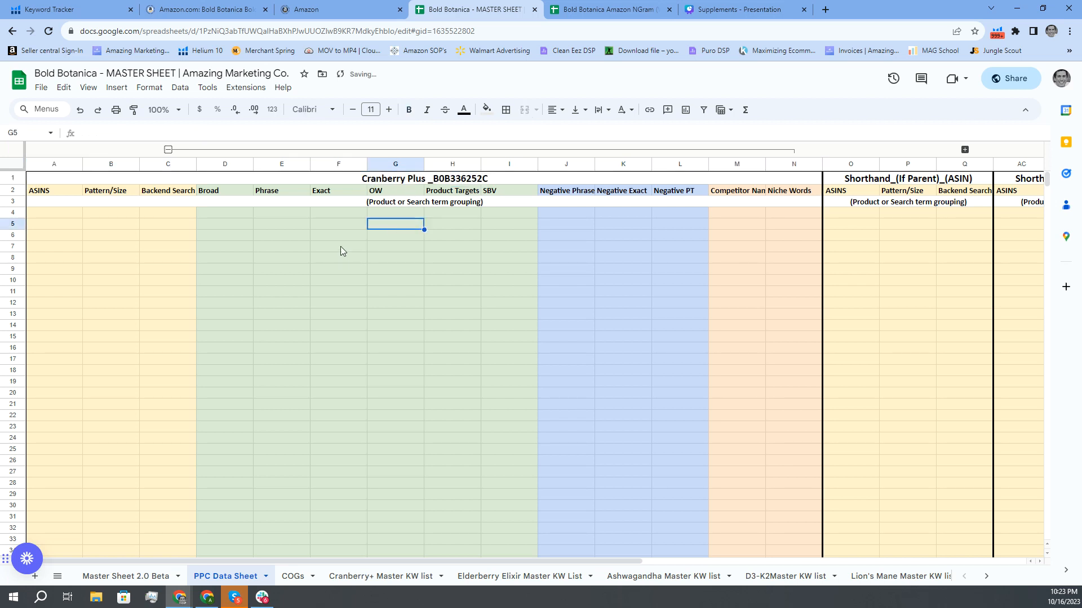
Step: Rename the Broad column header in D2 as "Modified Broad"
double_click(219, 190)
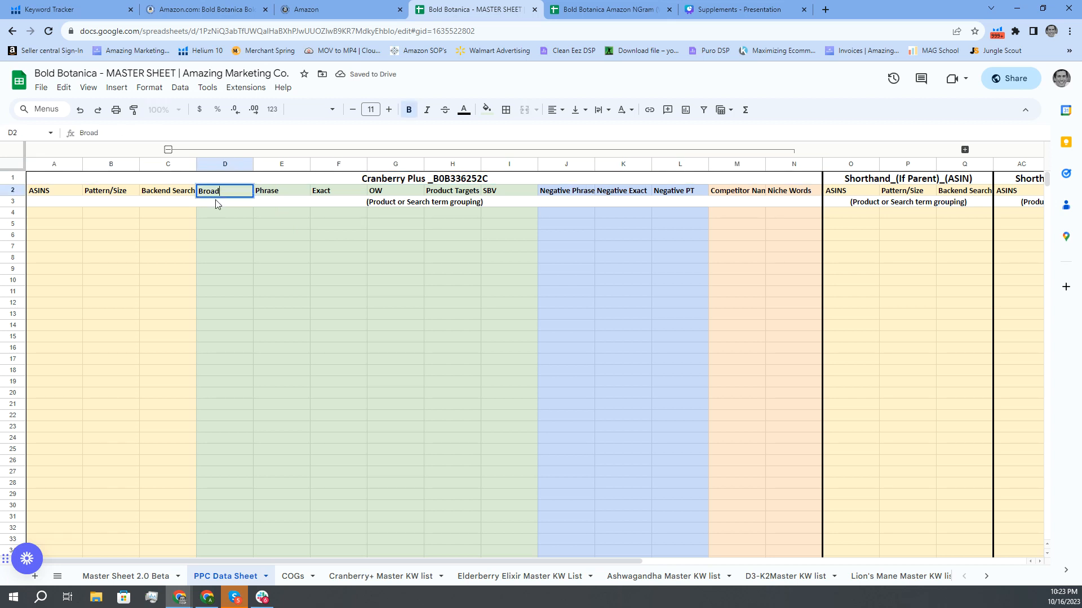
type("Modified")
left_click(228, 214)
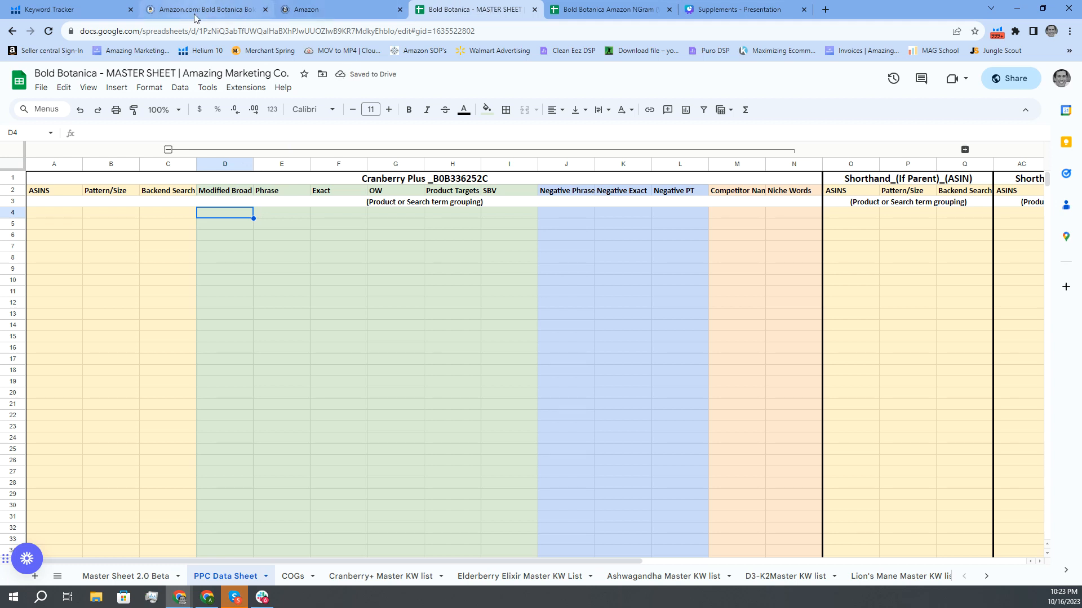
Step: Move the Amazon NGram analysis spreadsheet out into its own browser window
key("alt+Tab")
key("alt+Tab")
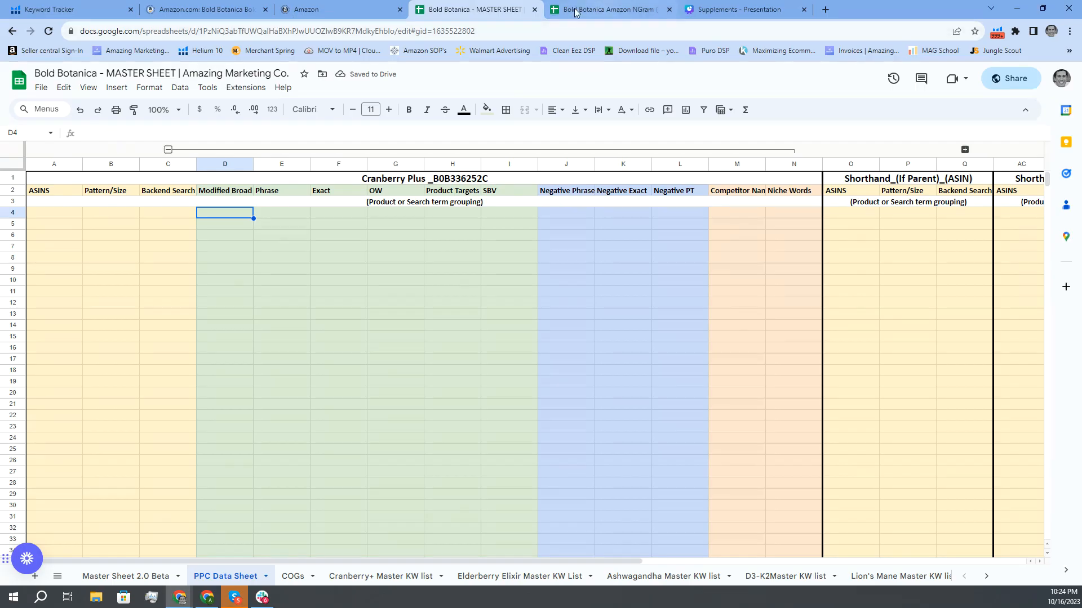
left_click(619, 10)
left_click_drag(620, 14, 600, 1)
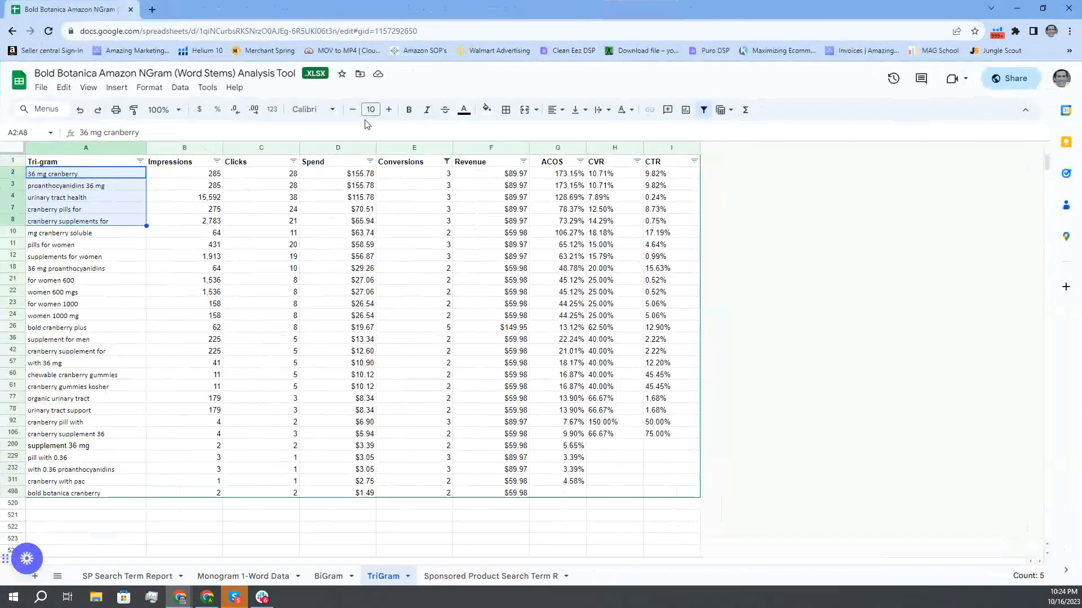
key("alt+Tab")
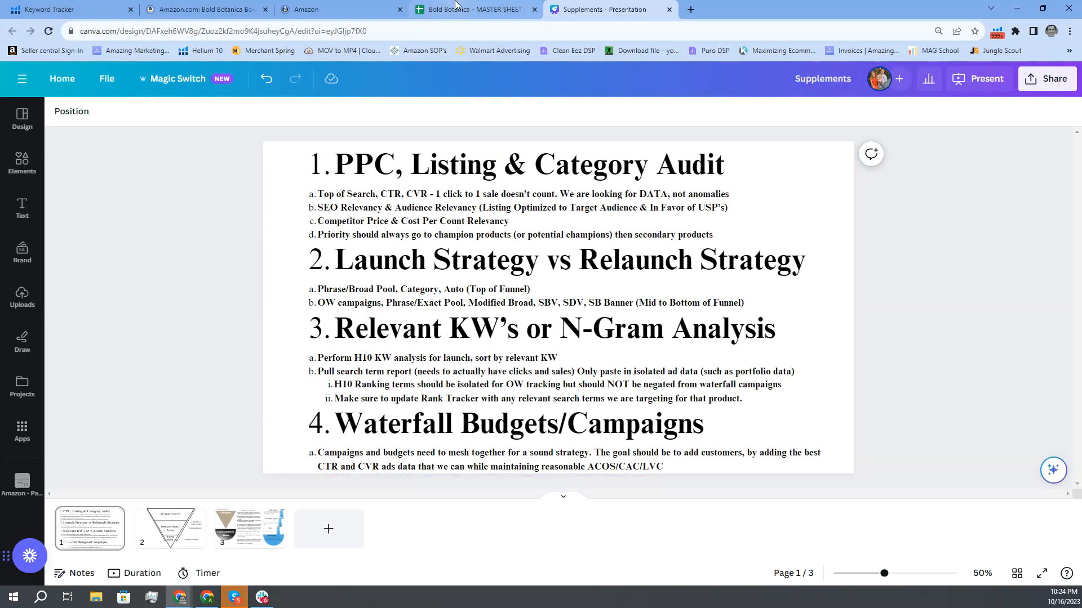
Step: In the master spreadsheet's PPC Data Sheet, enter "+cranberry +" as plain text in cell D4 under Modified Broad
left_click(453, 8)
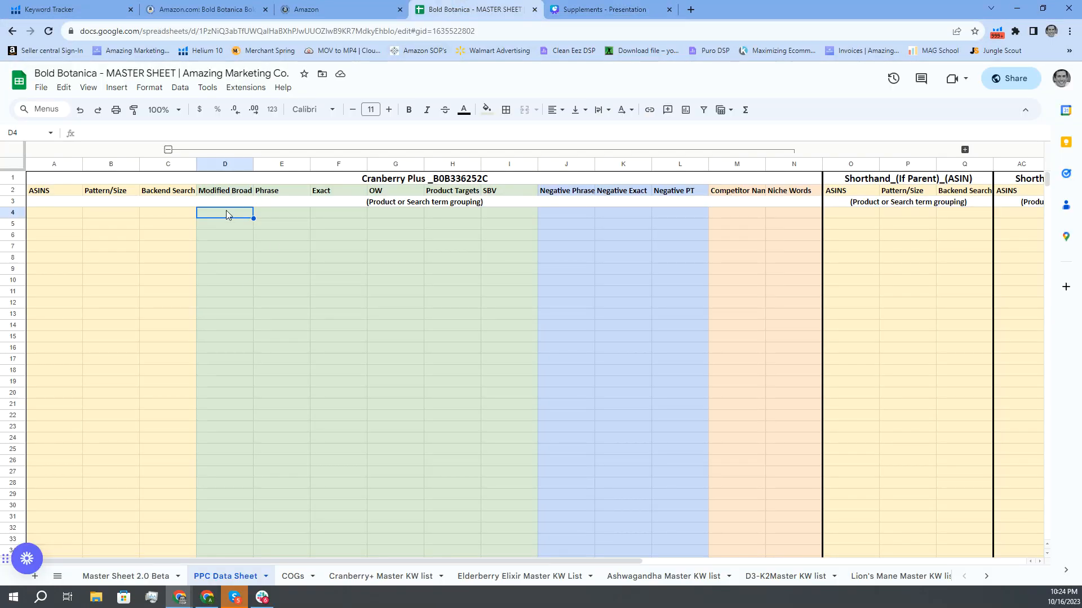
double_click(225, 212)
type("+cronv")
key("BackSpace")
type("berry")
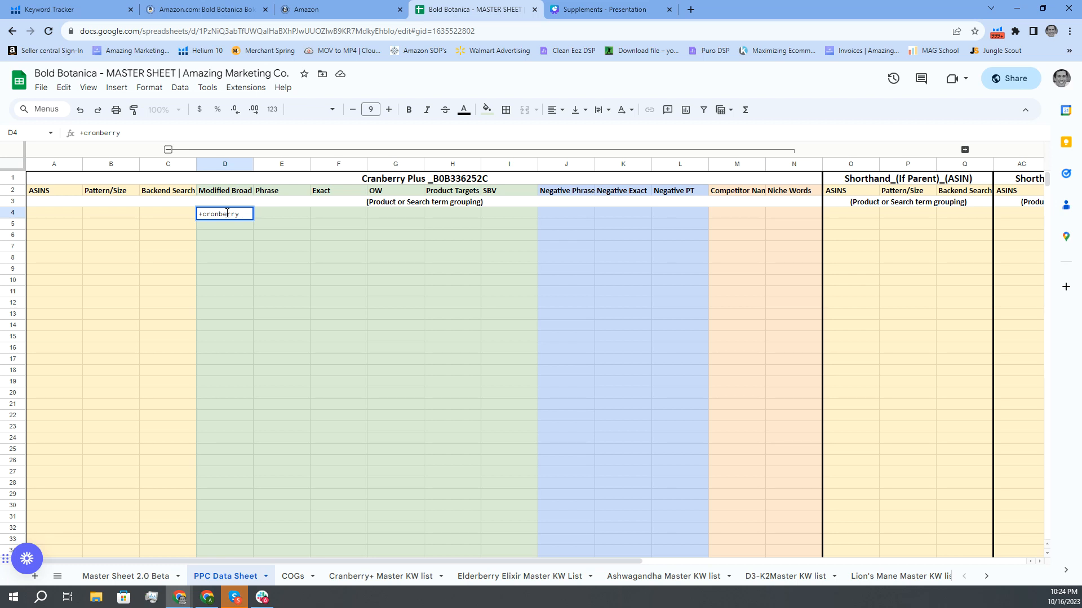
type("+")
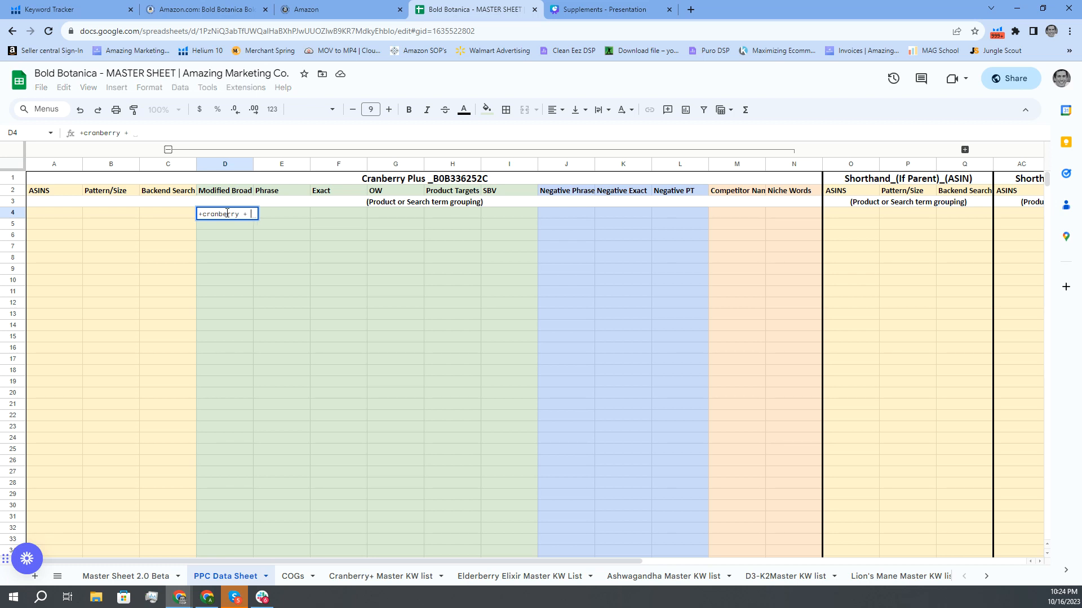
left_click(261, 250)
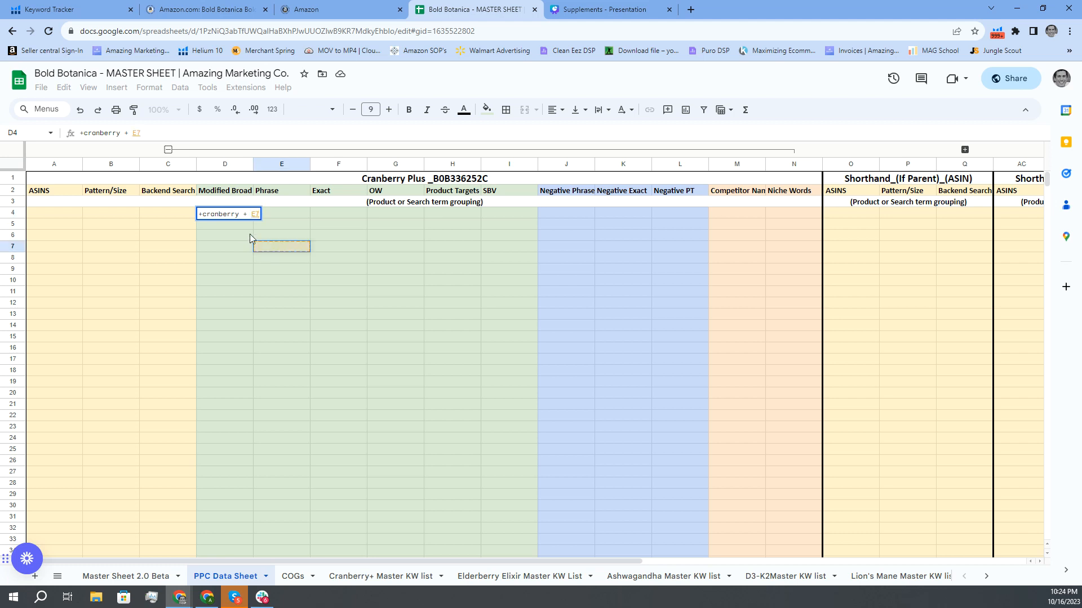
key("BackSpace")
key("BackSpace")
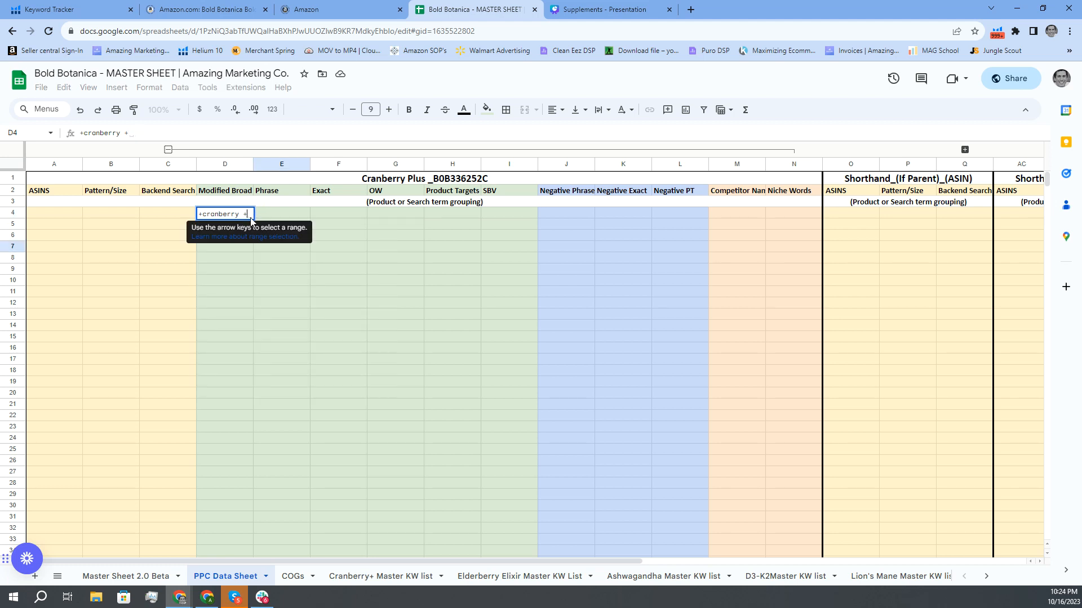
left_click(200, 214)
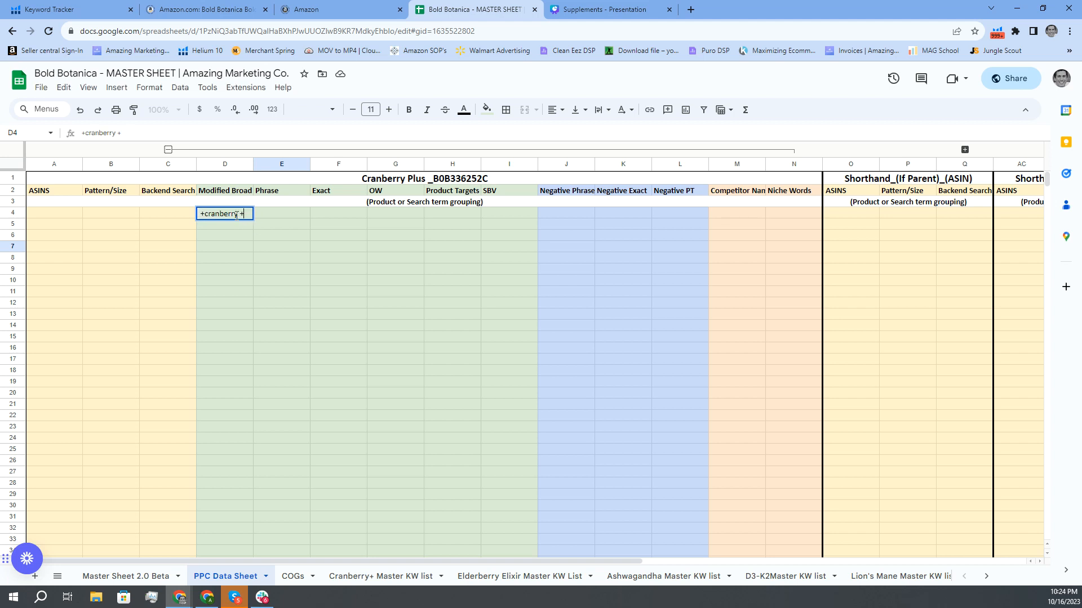
left_click_drag(255, 215, 184, 220)
key("BackSpace")
type("+cranberrr")
type(" +")
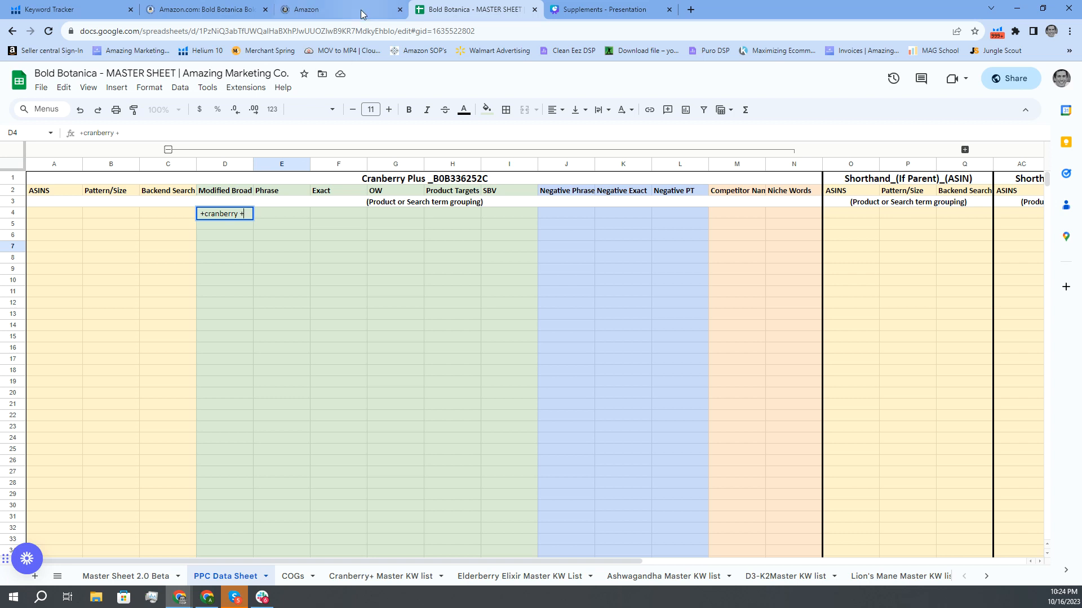
Step: Check the "36 mg cranberry" tri-gram in the NGram spreadsheet and complete the D4 keyword as "+cranberry +36 +mg"
key("alt+Tab")
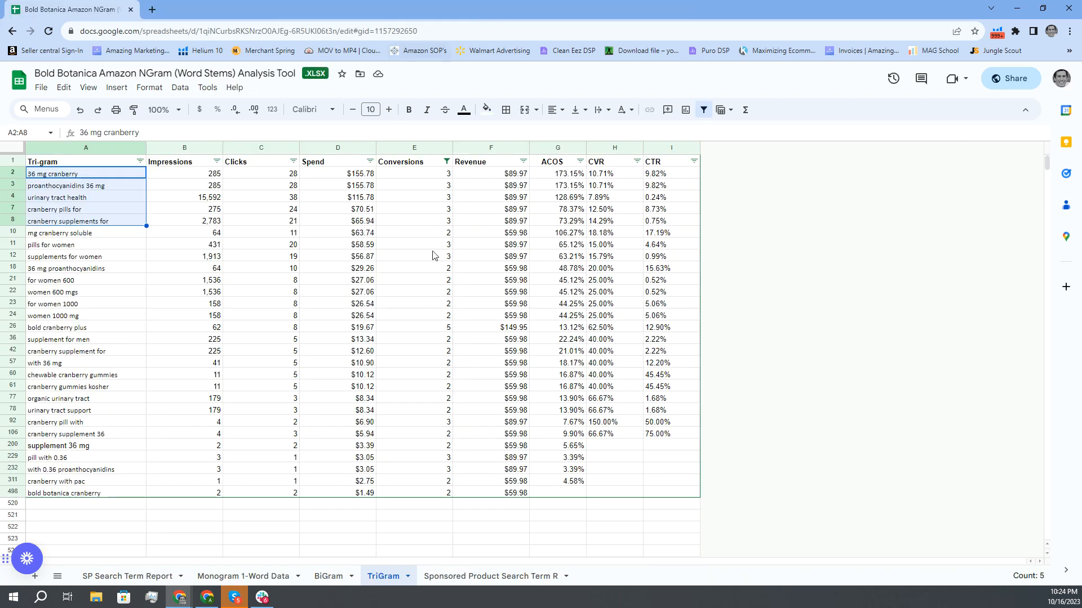
left_click(61, 177)
key("alt+Tab")
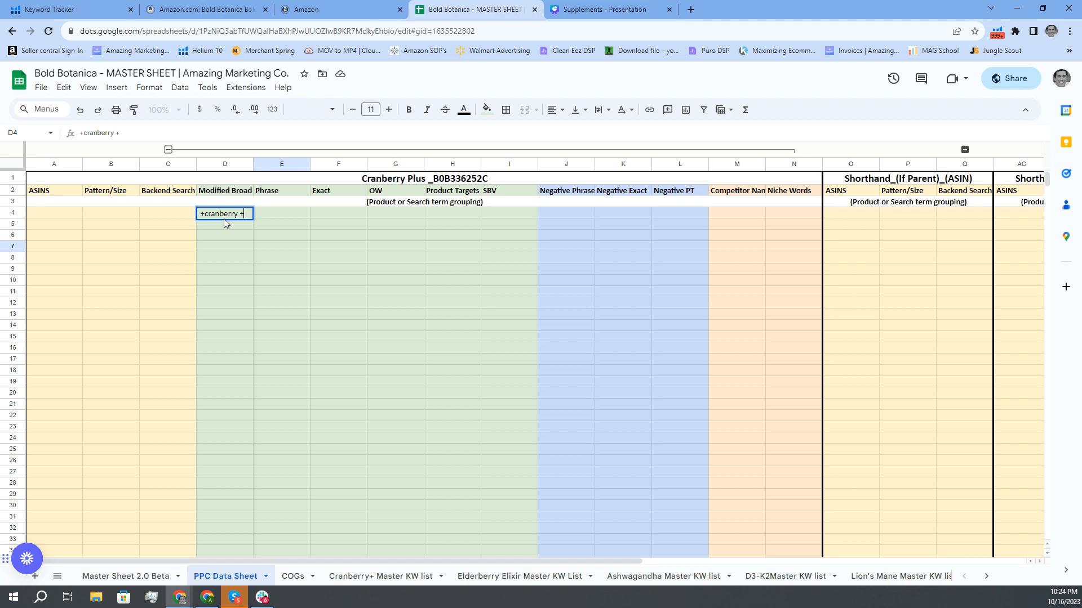
type("+Mg")
key("Return")
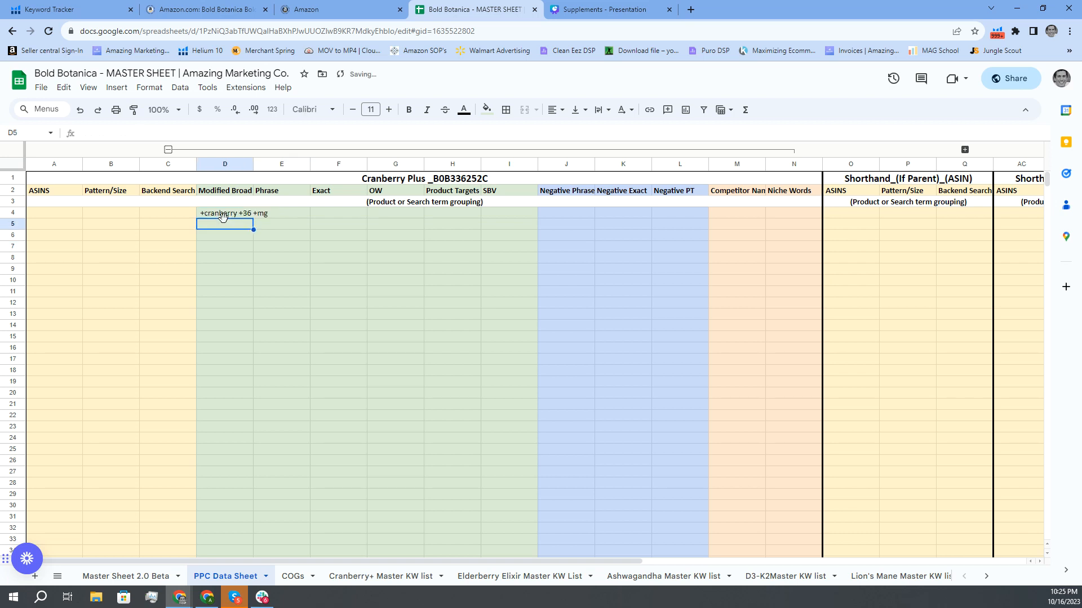
Step: Copy the tri-grams "cranberry pills for" and "cranberry supplements for" from the NGram spreadsheet's TriGram sheet
key("alt+Tab")
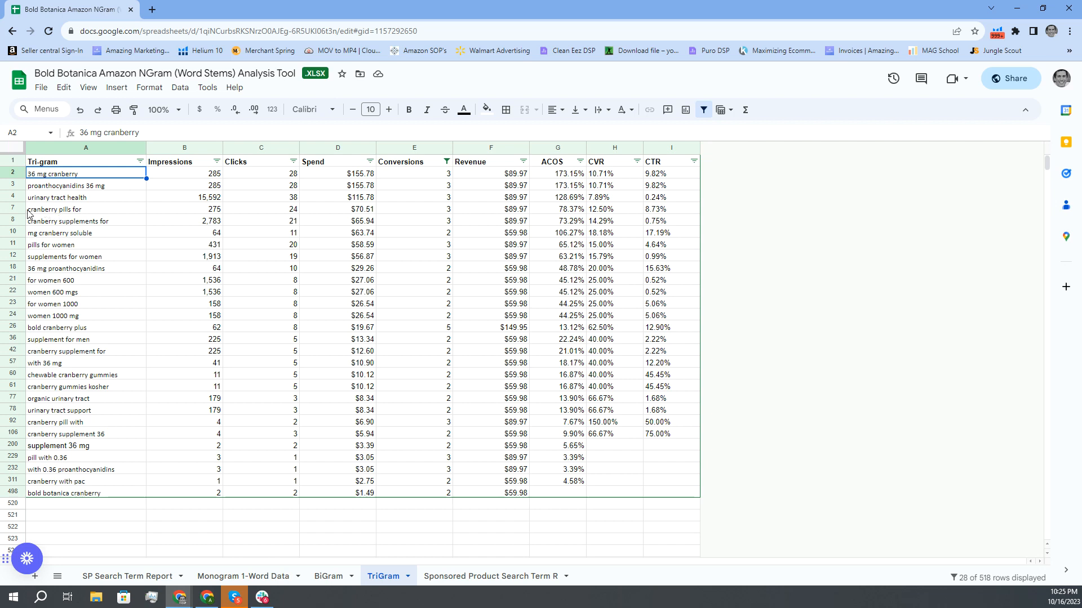
left_click_drag(13, 209, 12, 221)
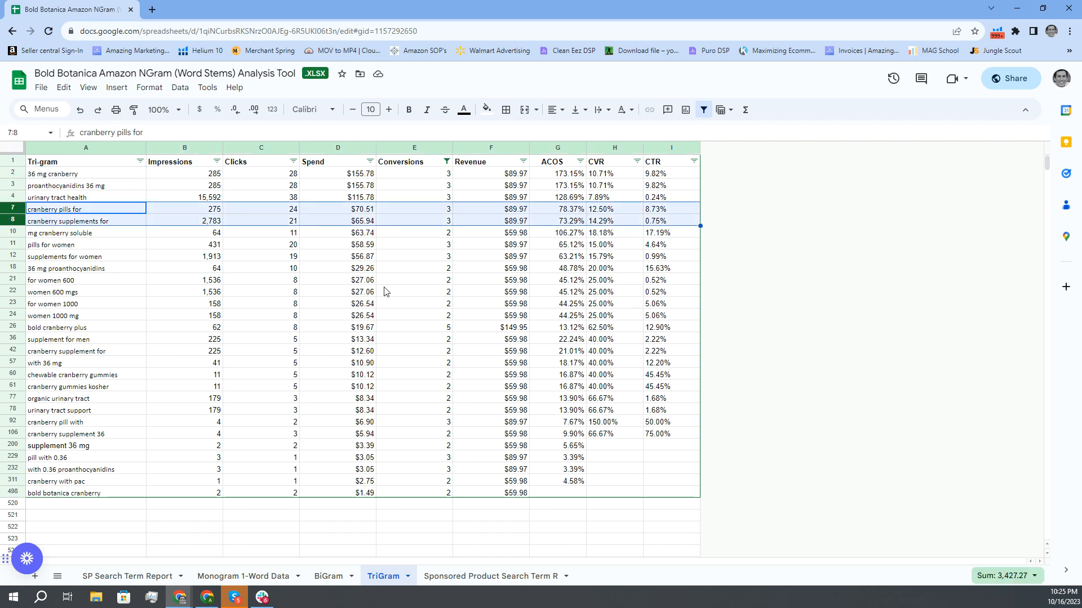
left_click(64, 224)
left_click_drag(76, 211, 76, 223)
key("ctrl+c")
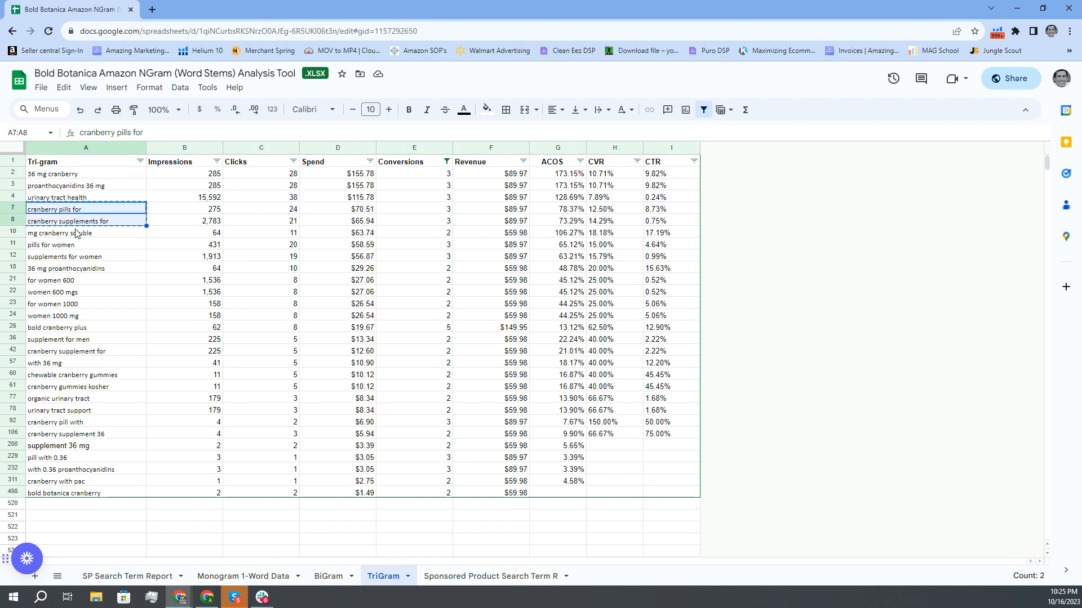
Step: Paste the copied tri-grams "cranberry pills for" and "cranberry supplements for" into cell D5 of the master spreadsheet's PPC Data Sheet
key("alt+Tab")
double_click(238, 224)
key("ctrl+v")
key("alt+Tab")
key("alt+Tab")
key("ctrl+v")
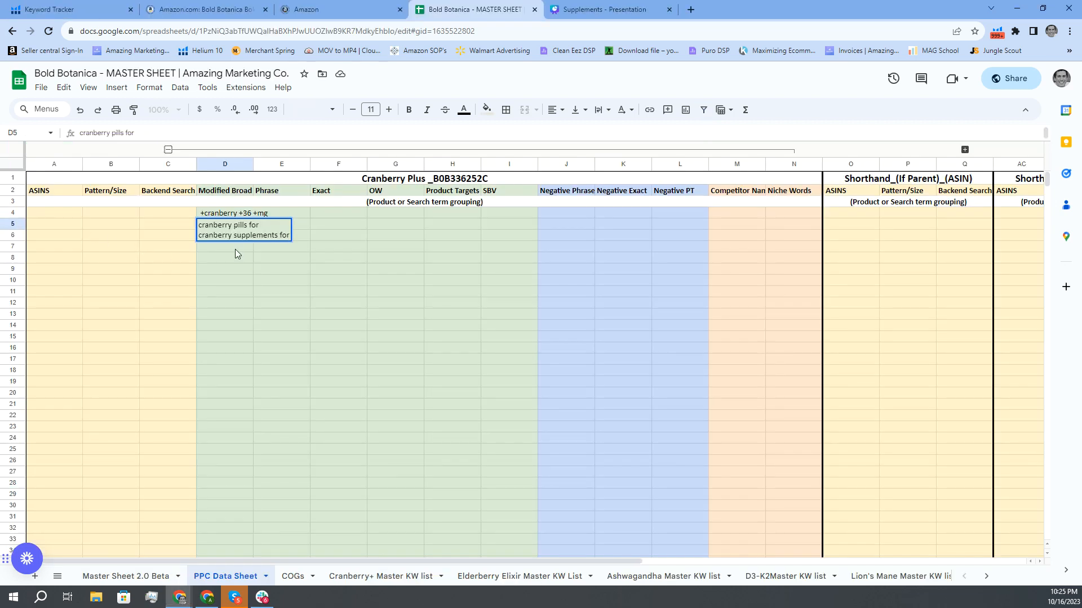
Step: Enter "cranberry soluble" in cell D6 under Modified Broad
left_click(235, 253)
type("cra")
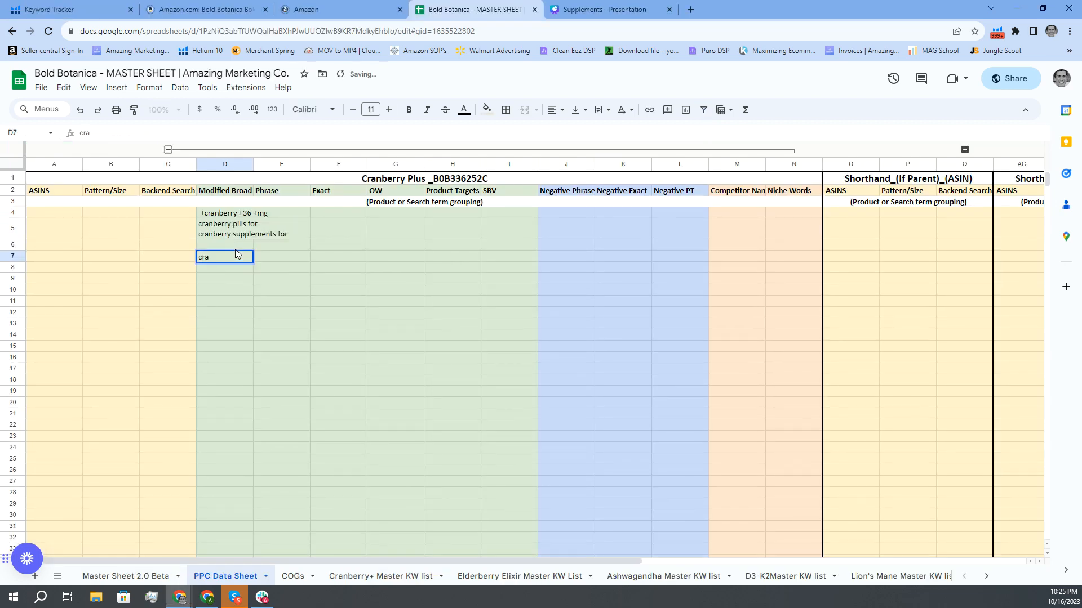
key("Escape")
key("Up")
type("cranberry ")
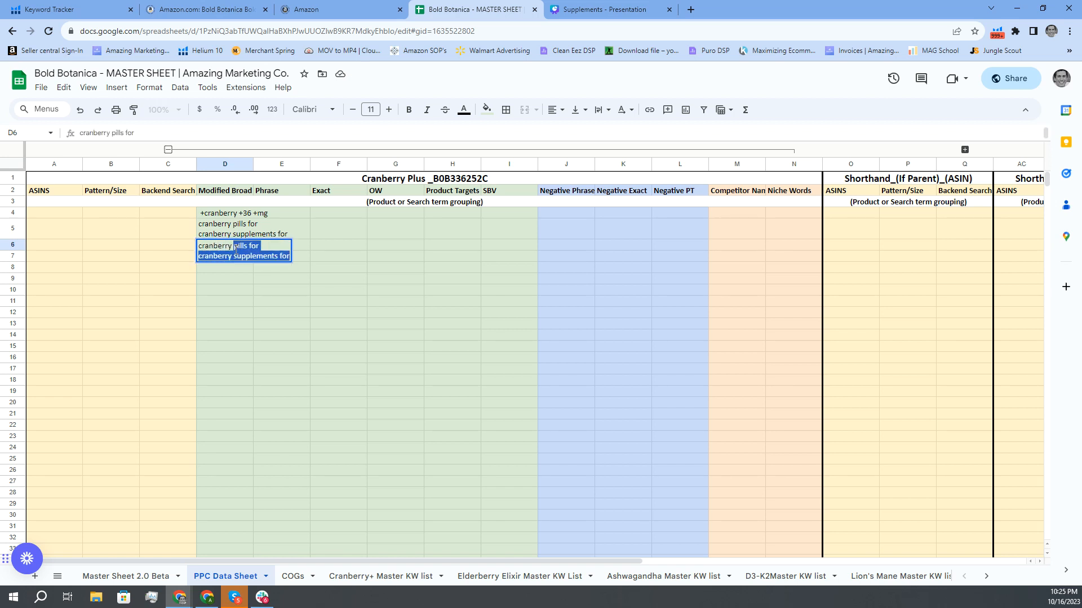
type("soluble")
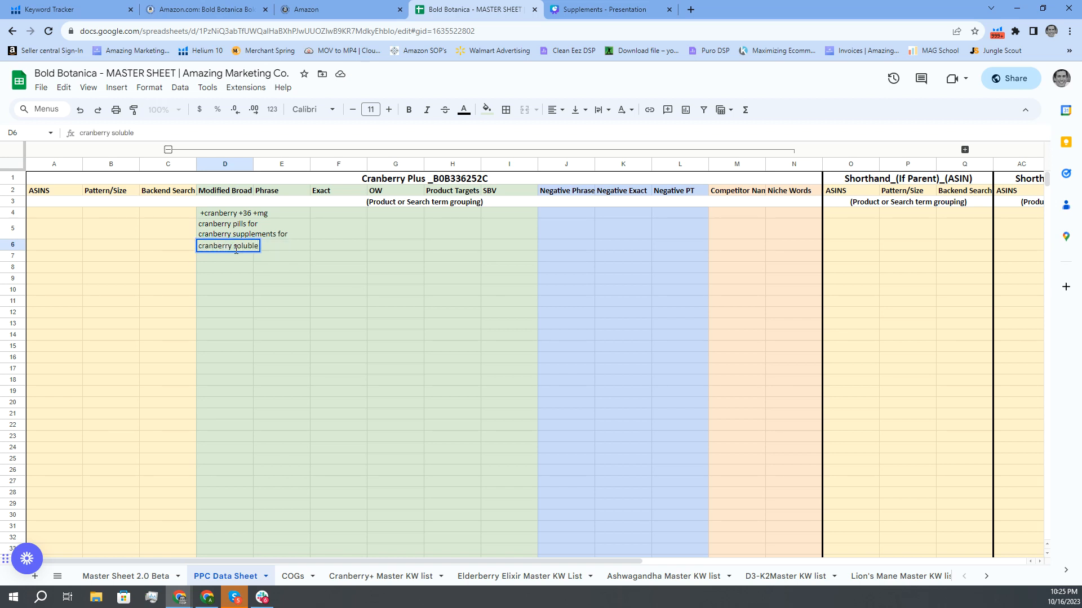
Step: Copy the tri-gram "36 mg proanthocyanidins" from the NGram spreadsheet into cell D7 of the PPC Data Sheet
key("alt+Tab")
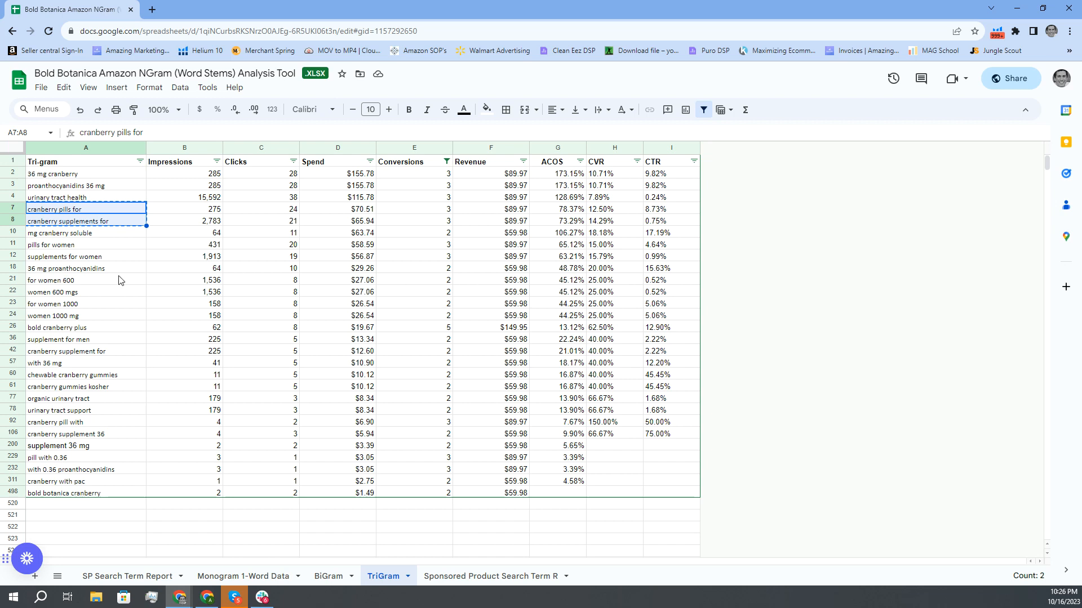
left_click(77, 269)
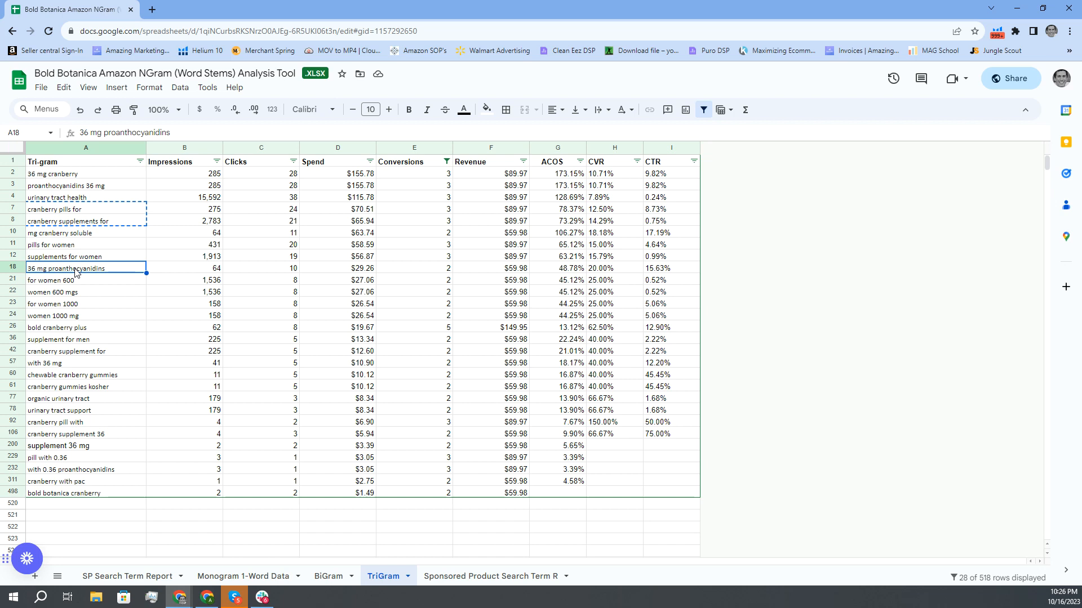
key("ctrl+c")
key("alt+Tab")
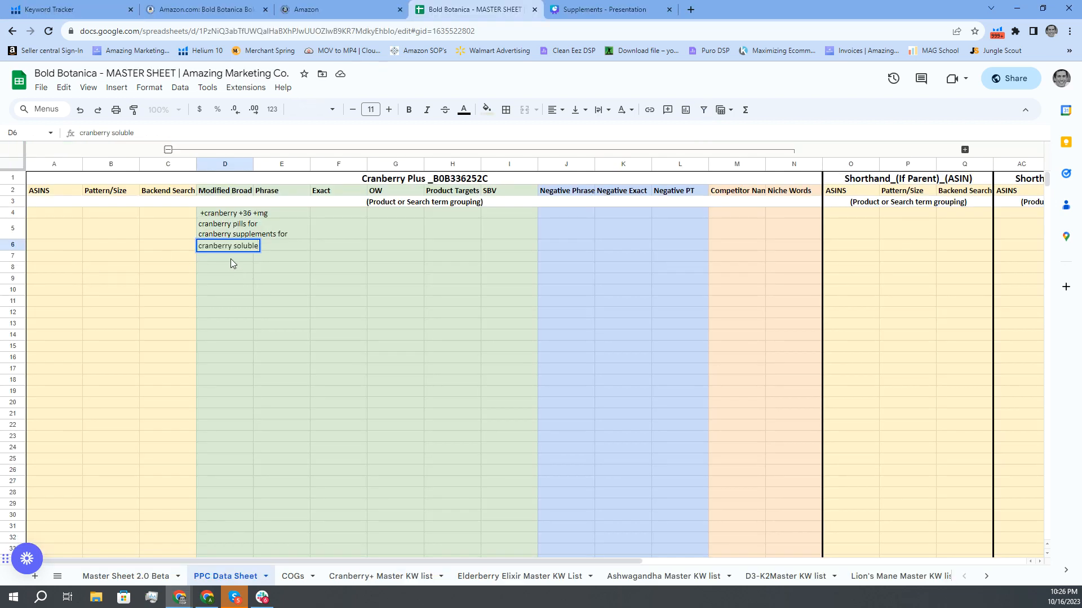
left_click(230, 256)
key("ctrl+v")
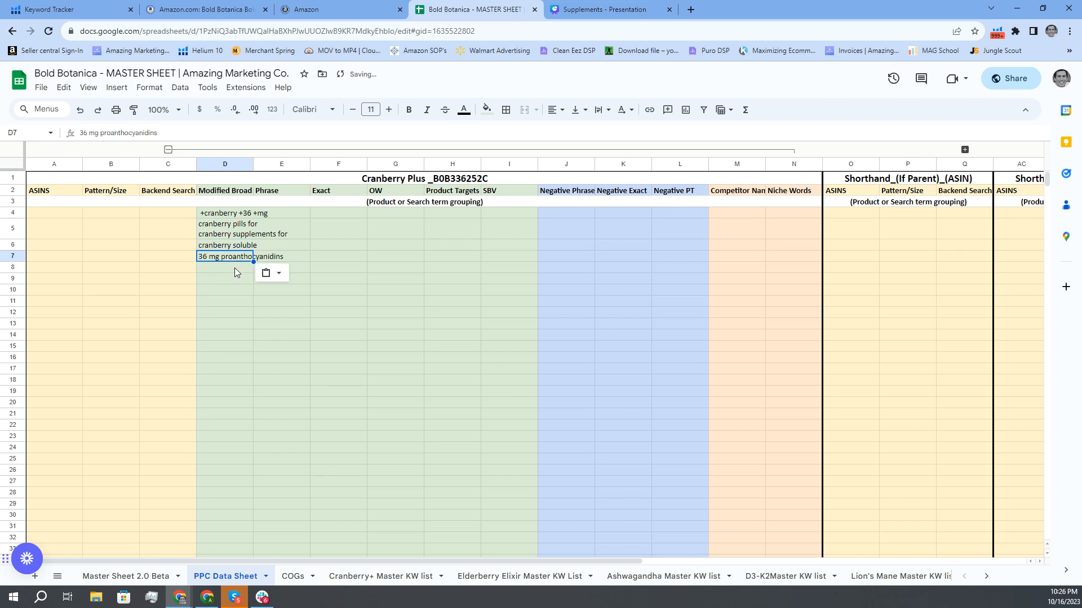
Step: Compare the tri-gram "cranberry supplement for" with "cranberry supplements for" in the NGram spreadsheet's TriGram sheet
key("alt+Tab")
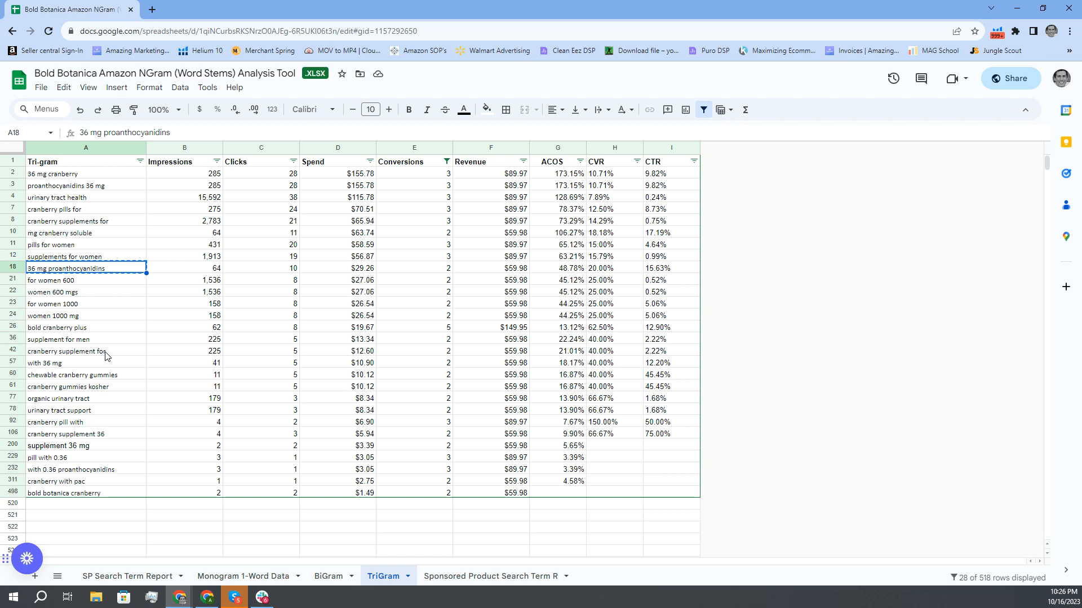
left_click(54, 354)
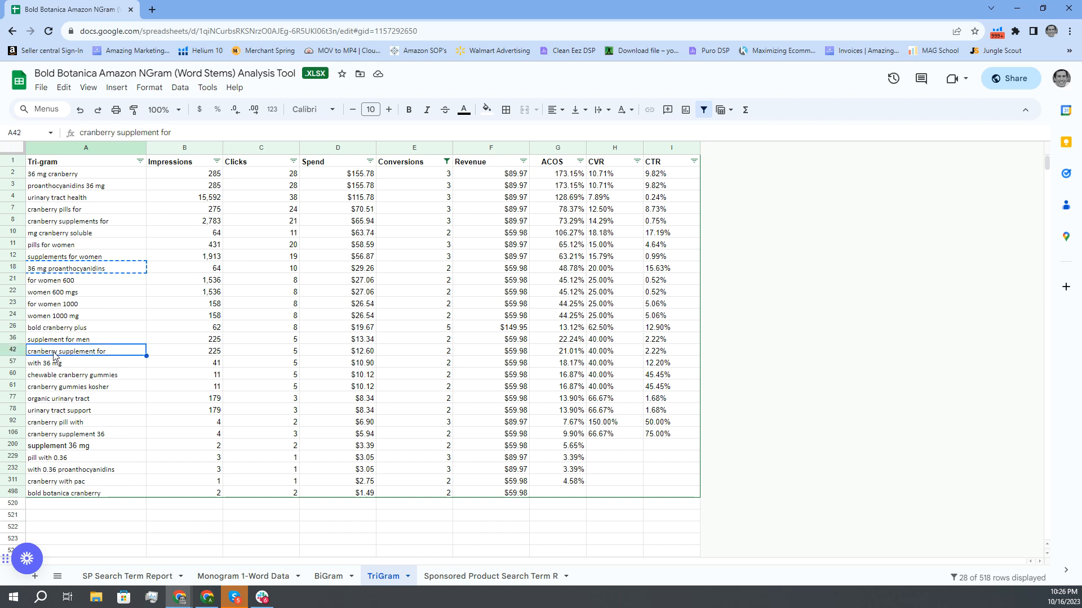
left_click(79, 226)
left_click(80, 353)
Step: In the PPC Data Sheet, turn the first line of cell D5 into the modified broad keyword "+cranberry +pills +for"
key("alt+Tab")
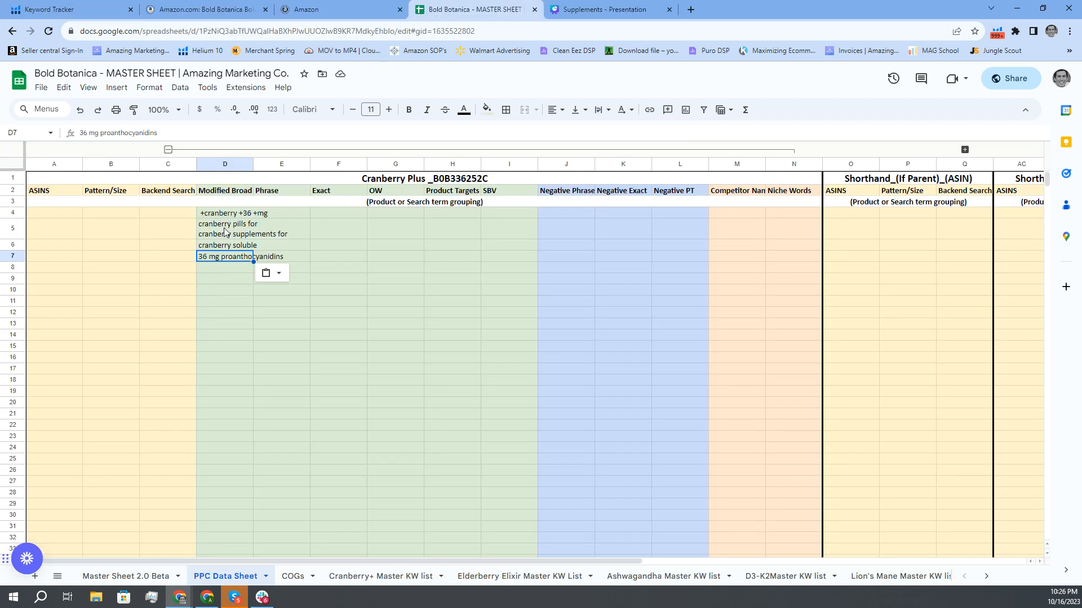
left_click(219, 227)
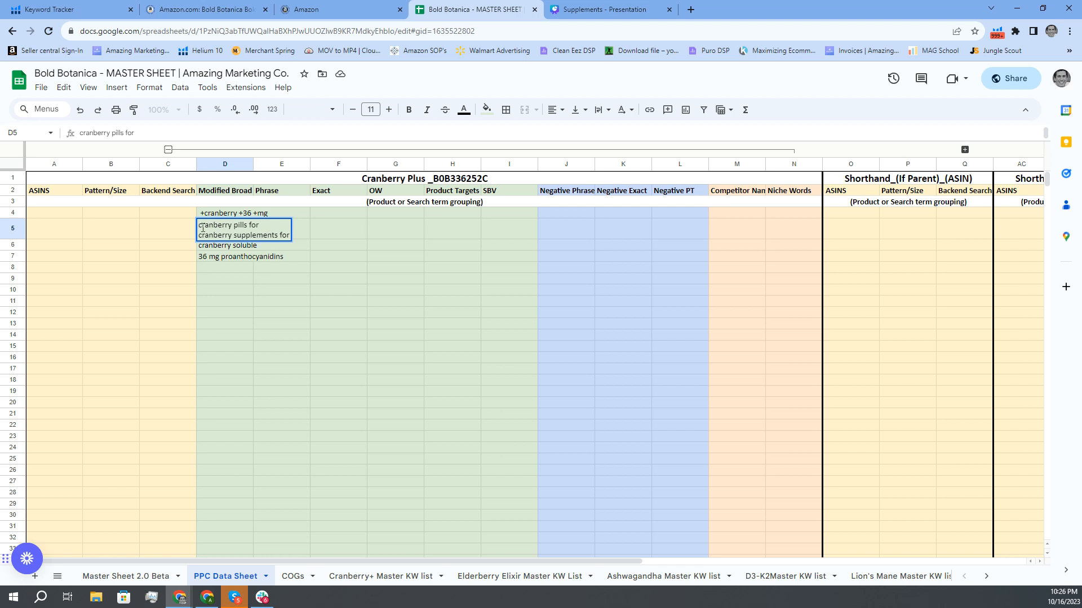
double_click(203, 228)
type("+")
left_click(242, 226)
type("+")
left_click(260, 225)
type("+")
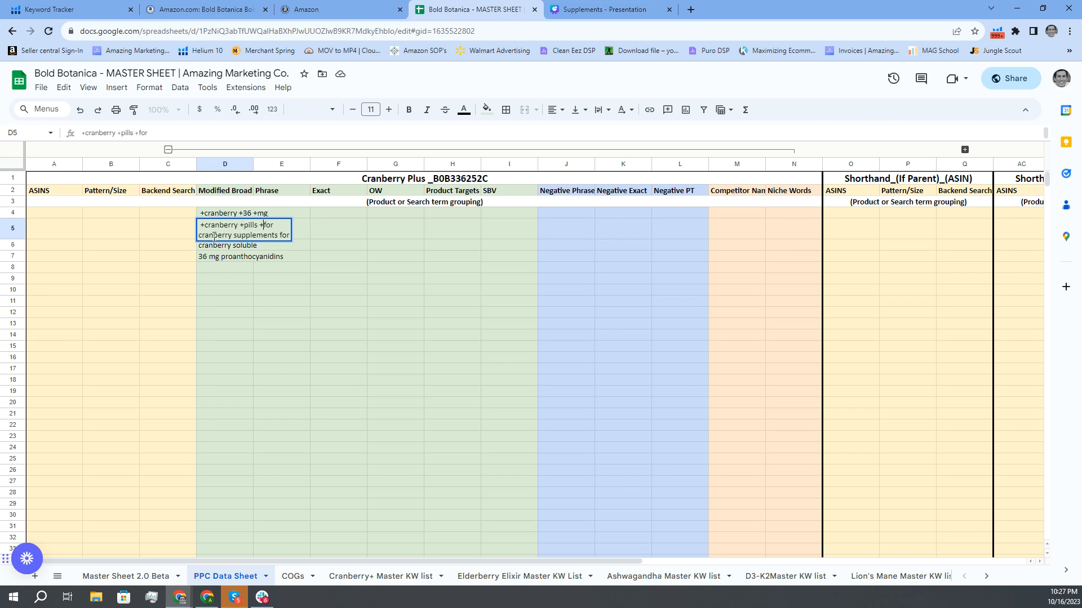
Step: Move the second line, "cranberry supplements for", out of cell D5 into its own cell D8
left_click_drag(201, 235, 300, 237)
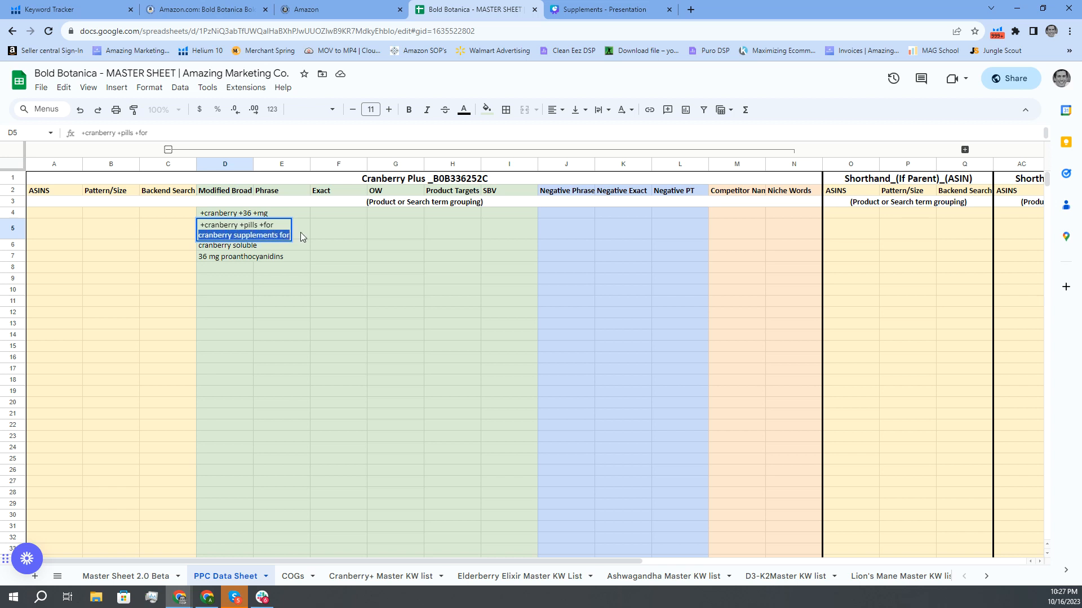
key("BackSpace")
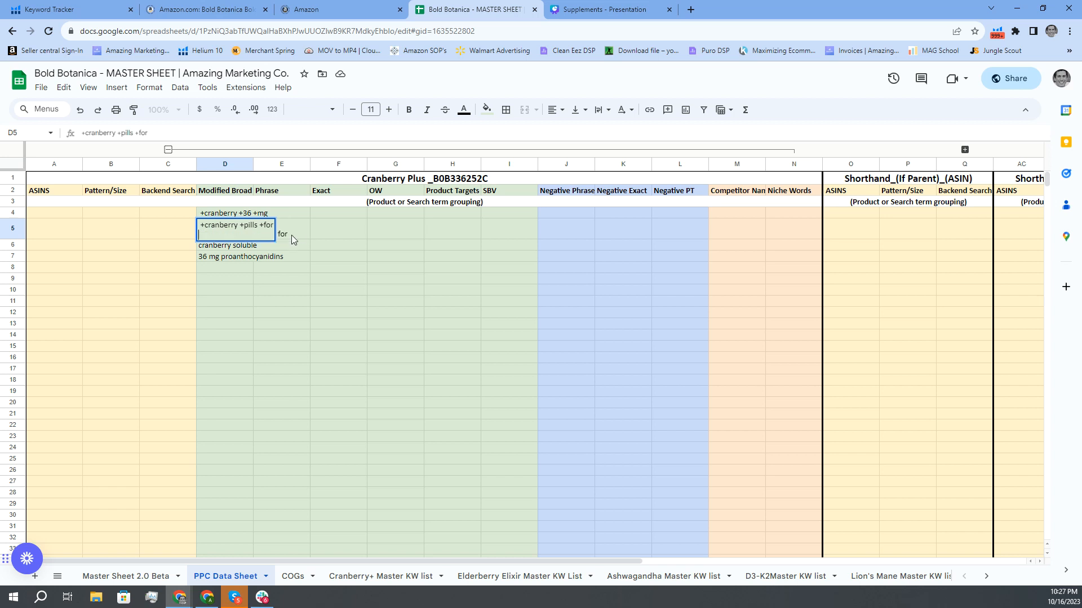
key("BackSpace")
left_click(240, 256)
left_click(218, 258)
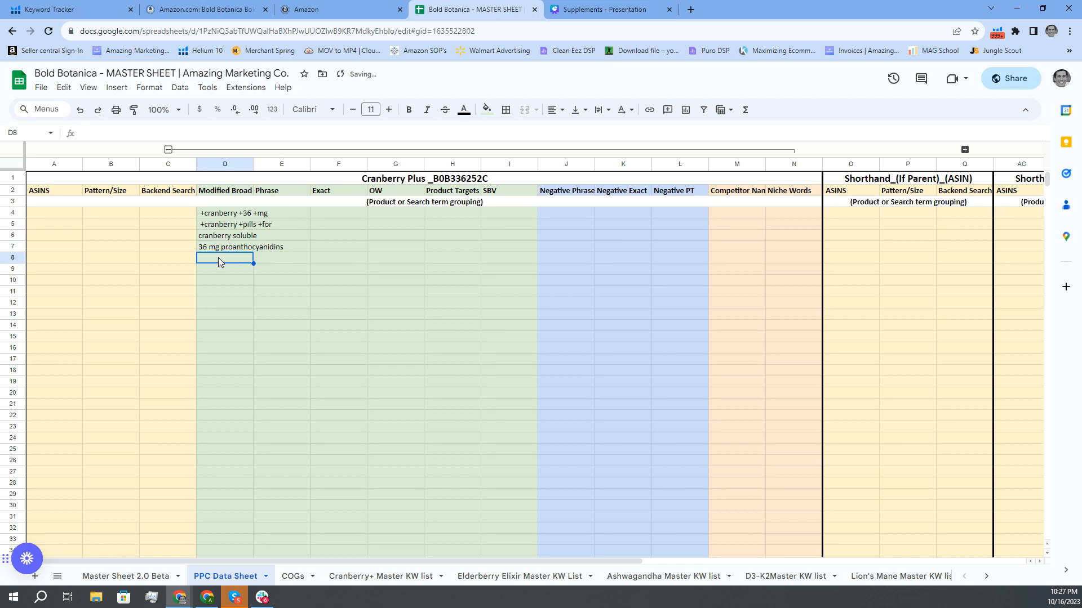
key("ctrl+v")
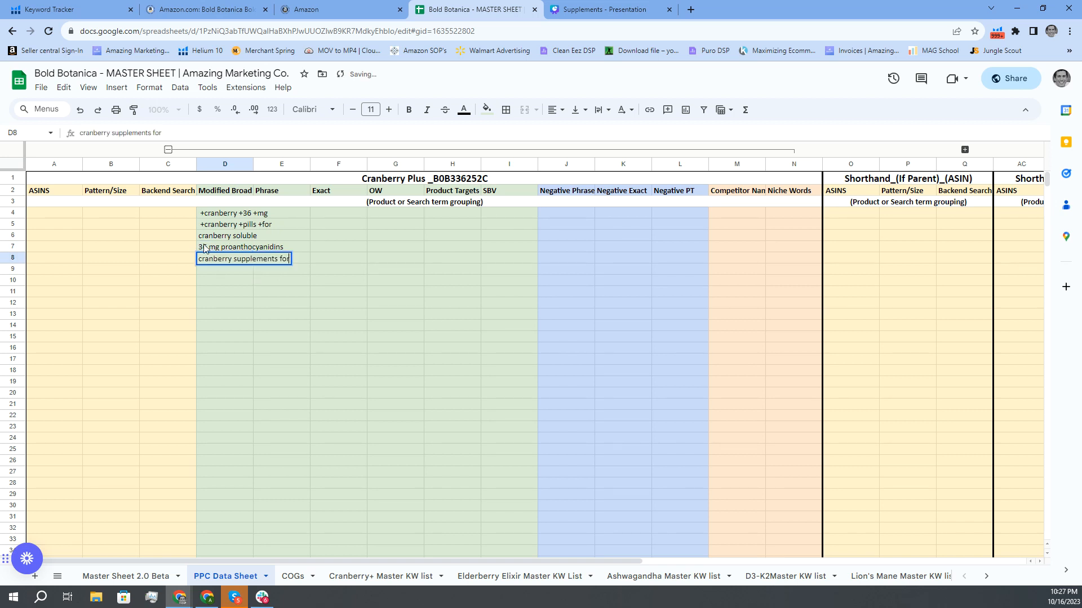
Step: Change the keyword in cell D6 to "+cranberry +soluble"
double_click(200, 236)
type("+")
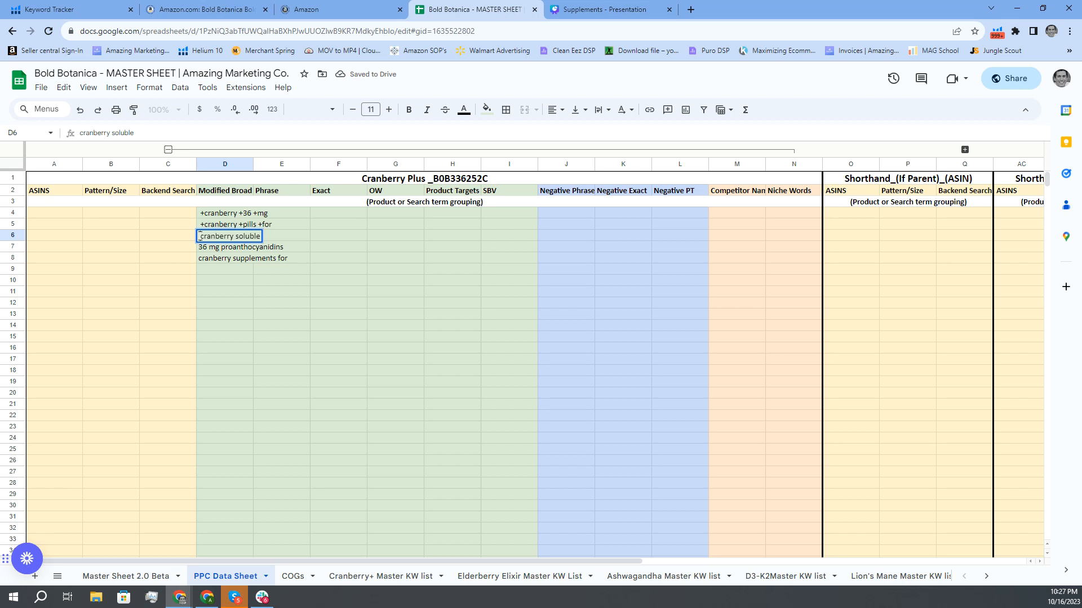
left_click(240, 235)
type("+")
Step: Change the keyword in cell D7 to the modified broad form "+36 +mg +proanthocyanidins"
left_click(209, 250)
double_click(199, 248)
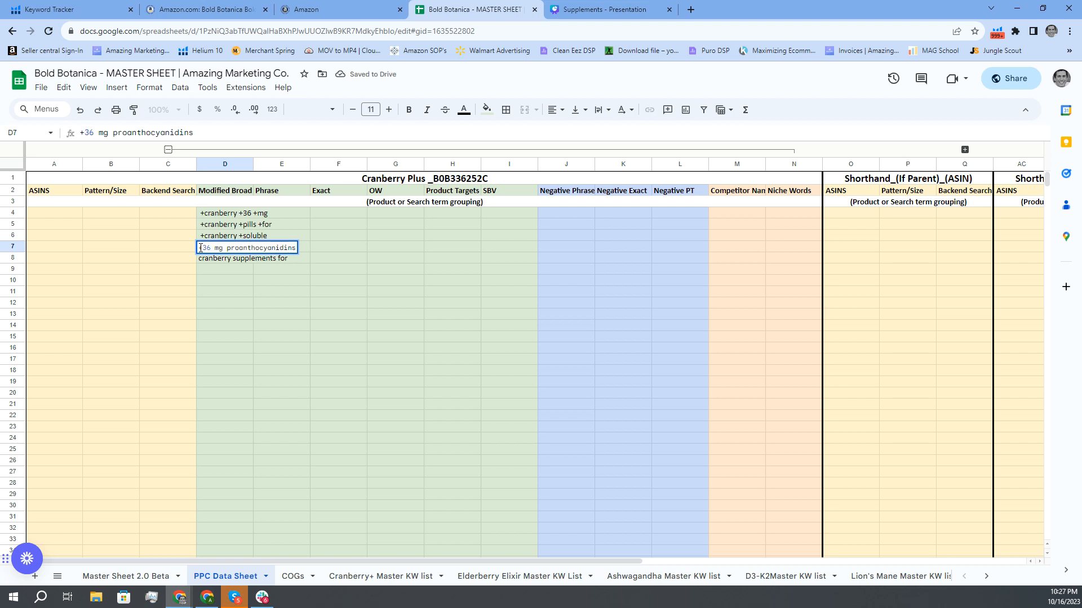
type("+")
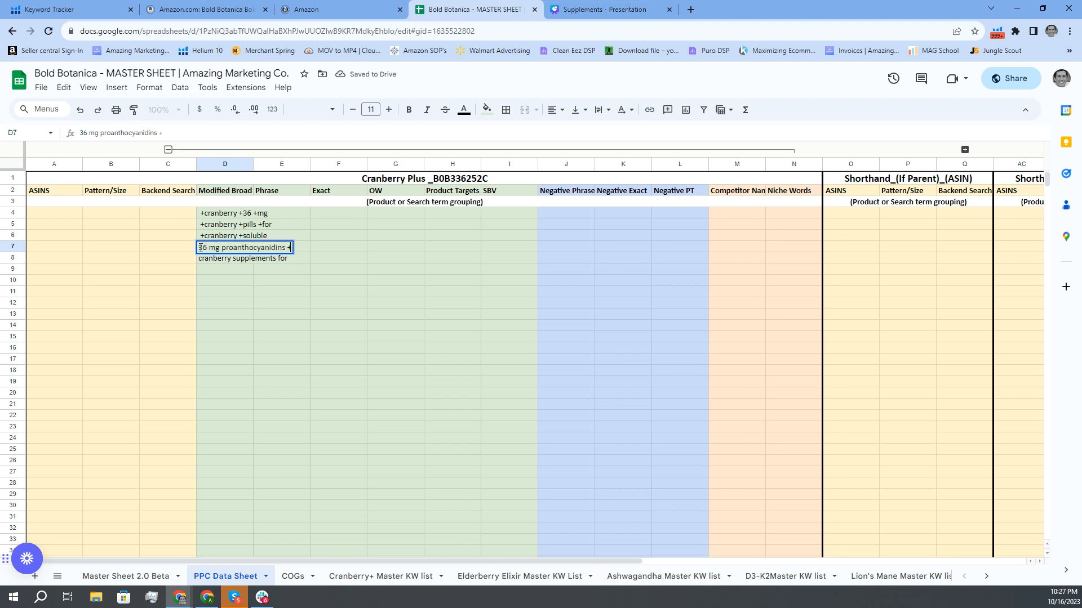
left_click(199, 247)
type("+")
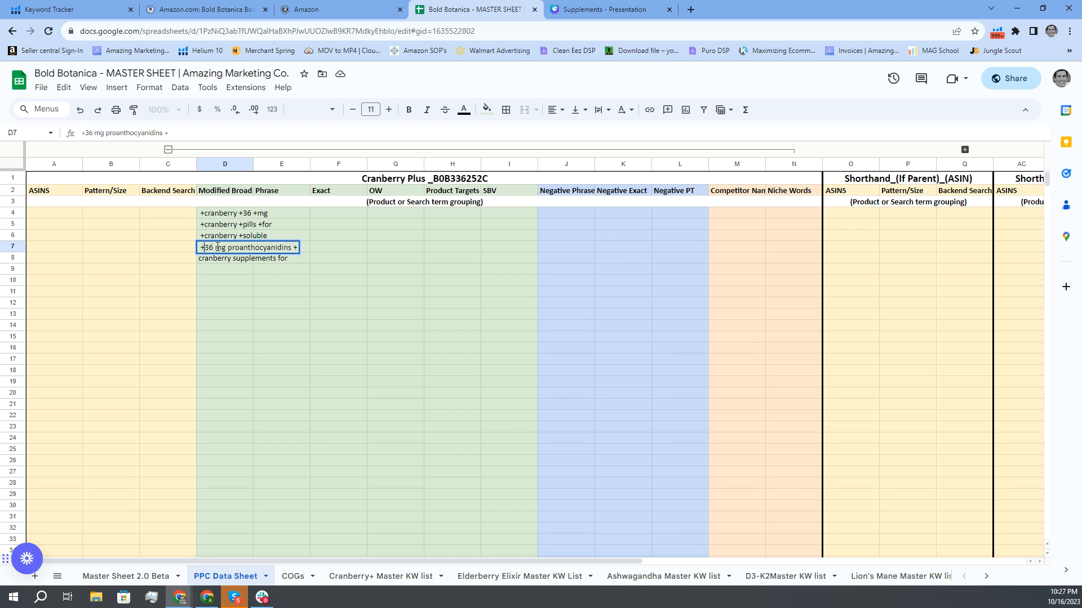
left_click(217, 247)
type("+")
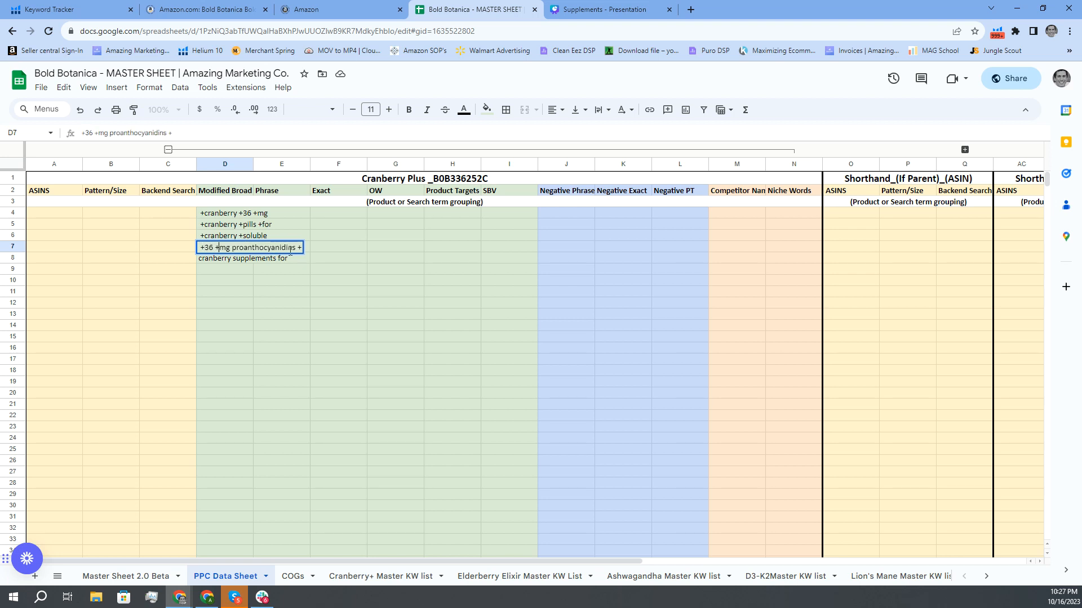
left_click(239, 252)
type("+")
Step: Change the keyword in cell D8 to "+cranberry +supplements +for"
double_click(201, 261)
left_click(199, 260)
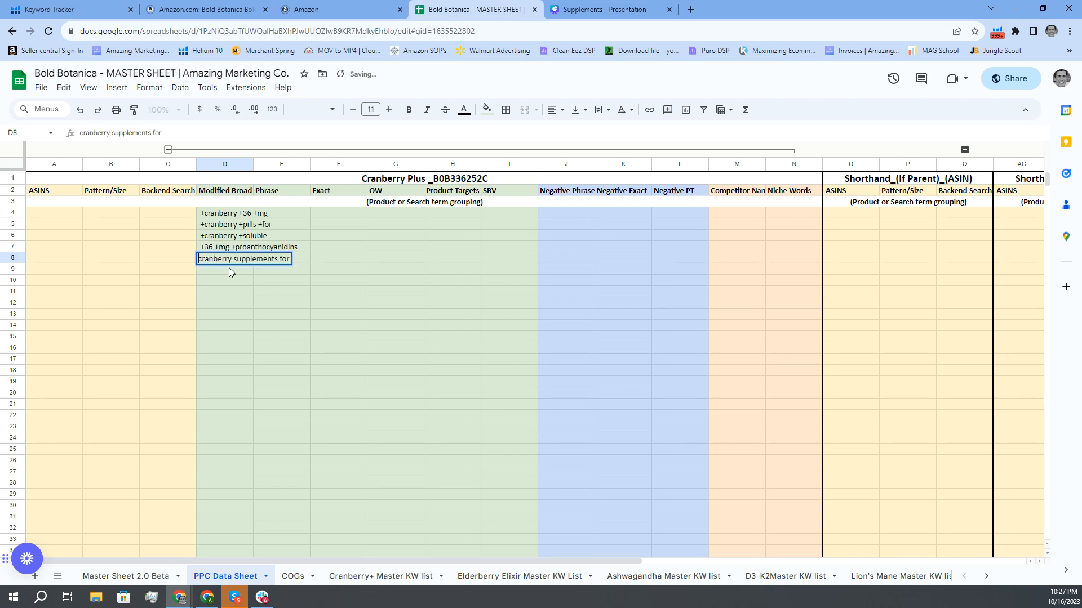
type("+")
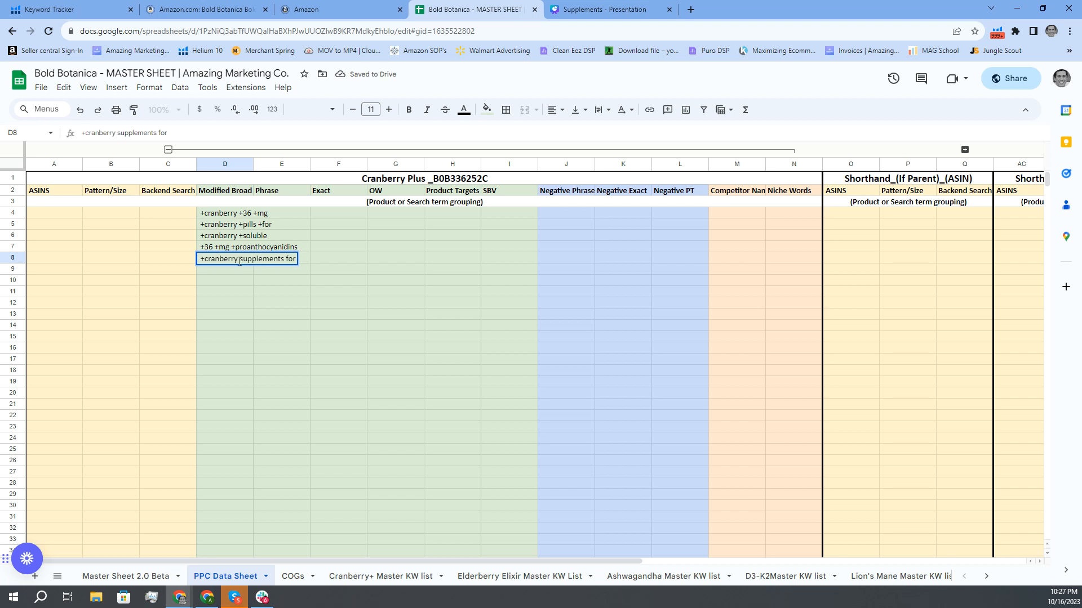
type("+")
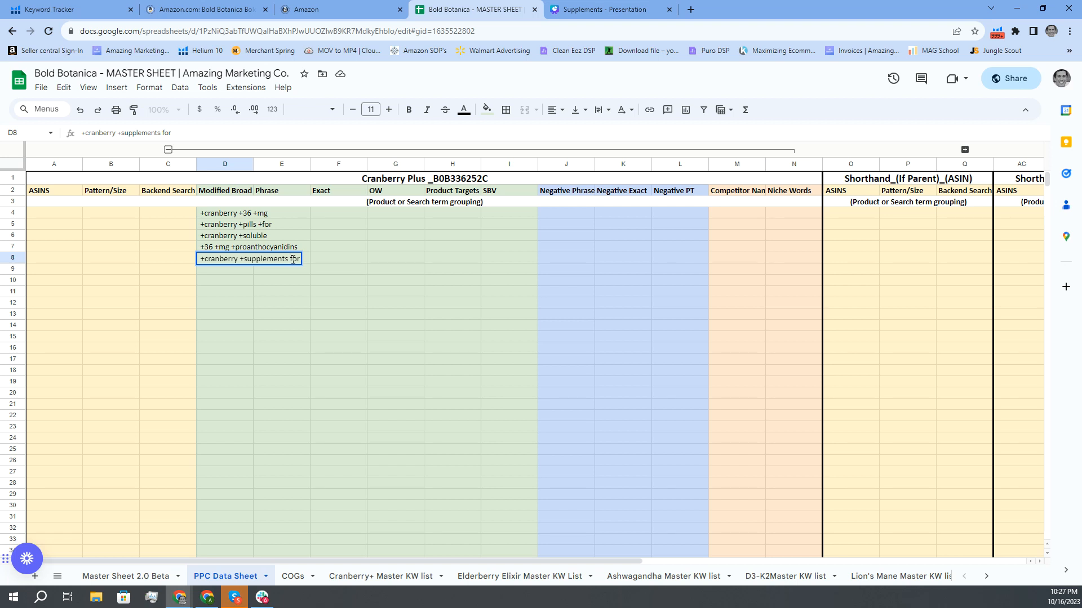
type("+")
left_click(245, 280)
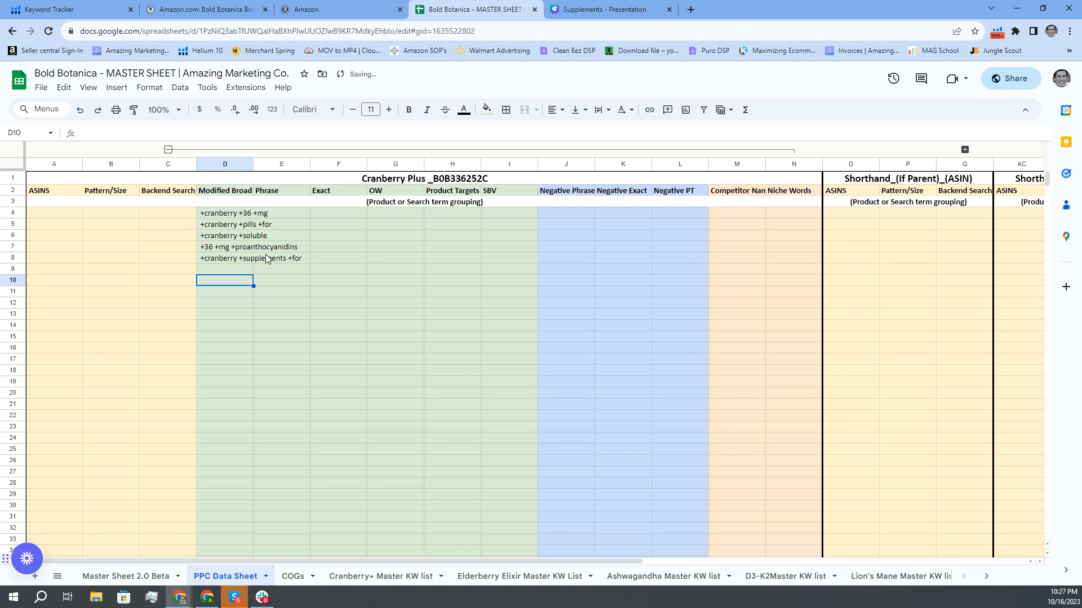
Step: Review the Modified Broad keywords in D4:D8 against the tri-gram list in the NGram spreadsheet
key("alt+Tab")
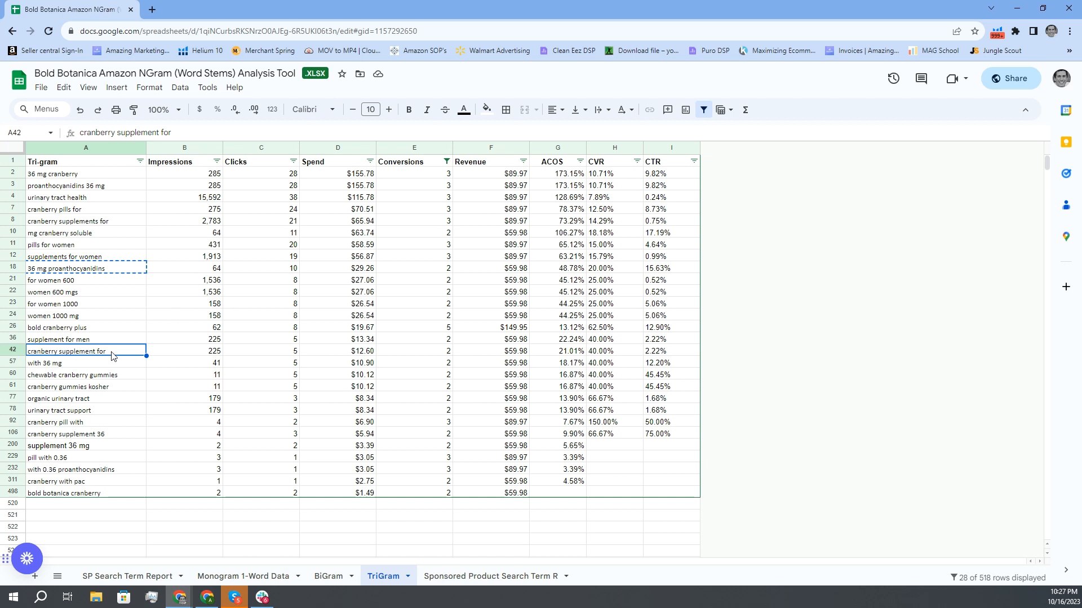
key("alt+Tab")
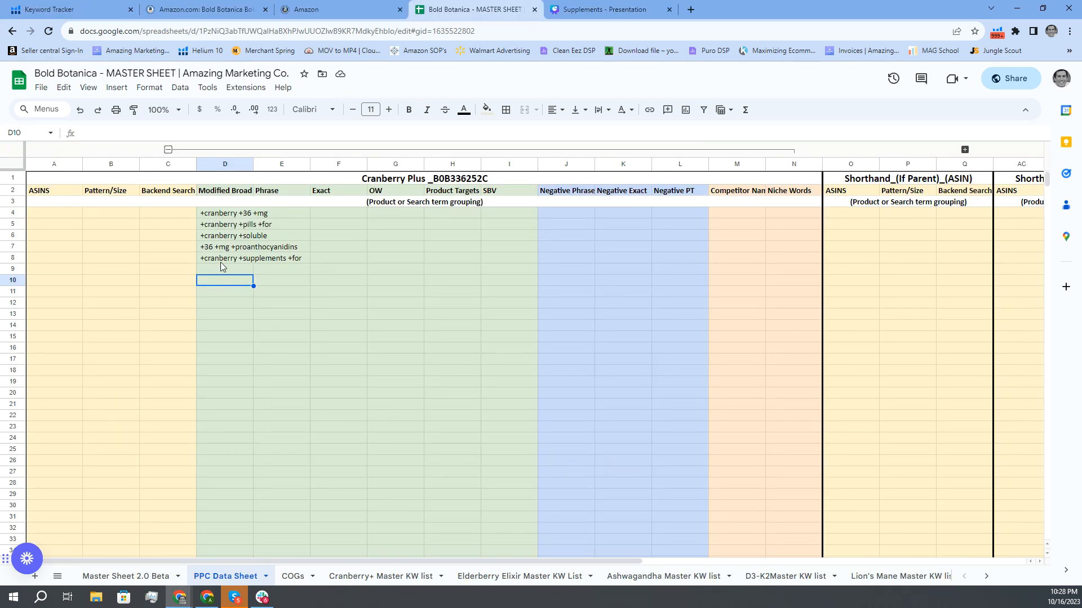
left_click(224, 225)
double_click(254, 225)
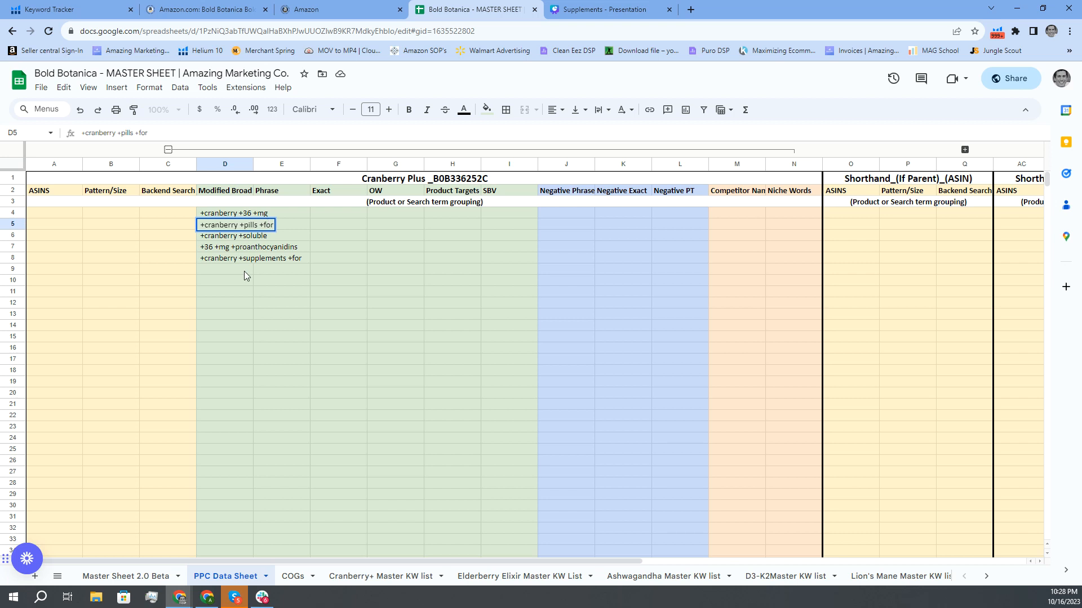
key("Escape")
left_click_drag(233, 213, 222, 262)
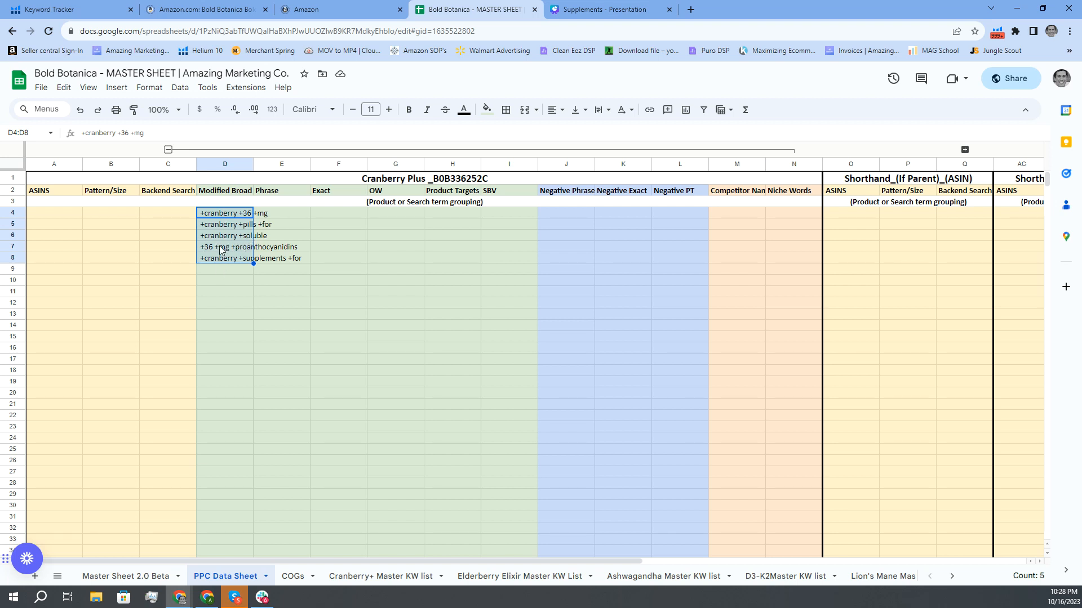
left_click(216, 235)
left_click_drag(217, 214, 262, 228)
left_click(215, 251)
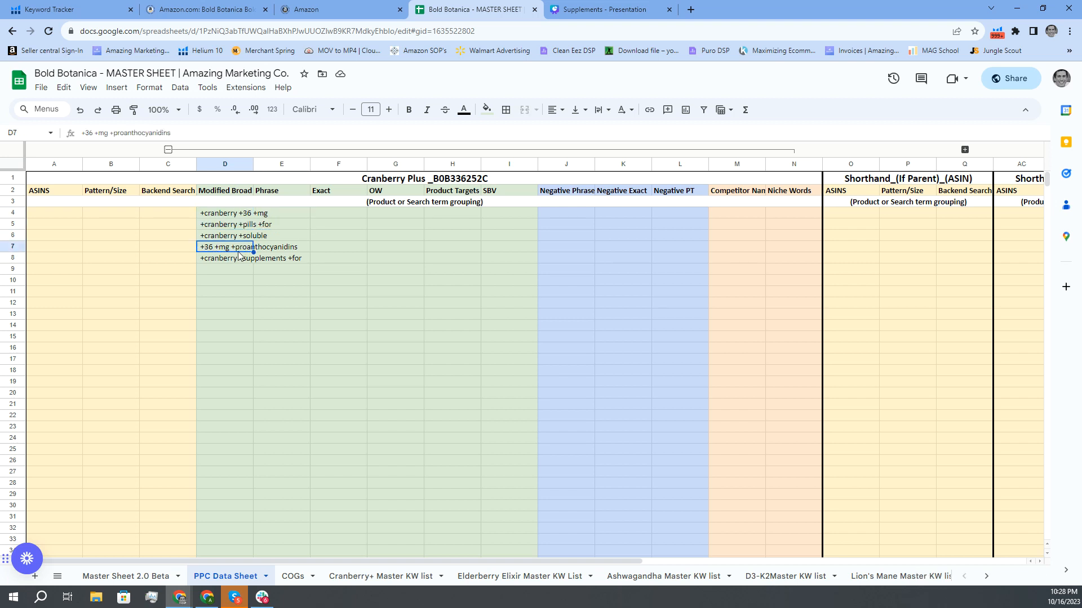
left_click_drag(237, 215, 234, 259)
Step: Look through the customer search terms in the NGram spreadsheet's SP Search Term Report sheet
key("alt+Tab")
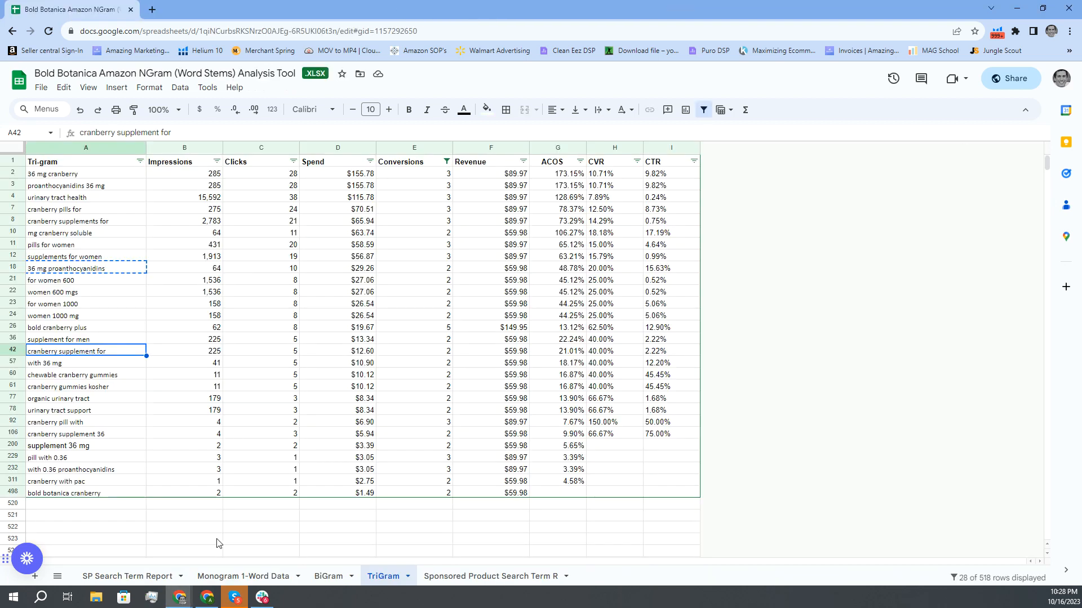
left_click(130, 577)
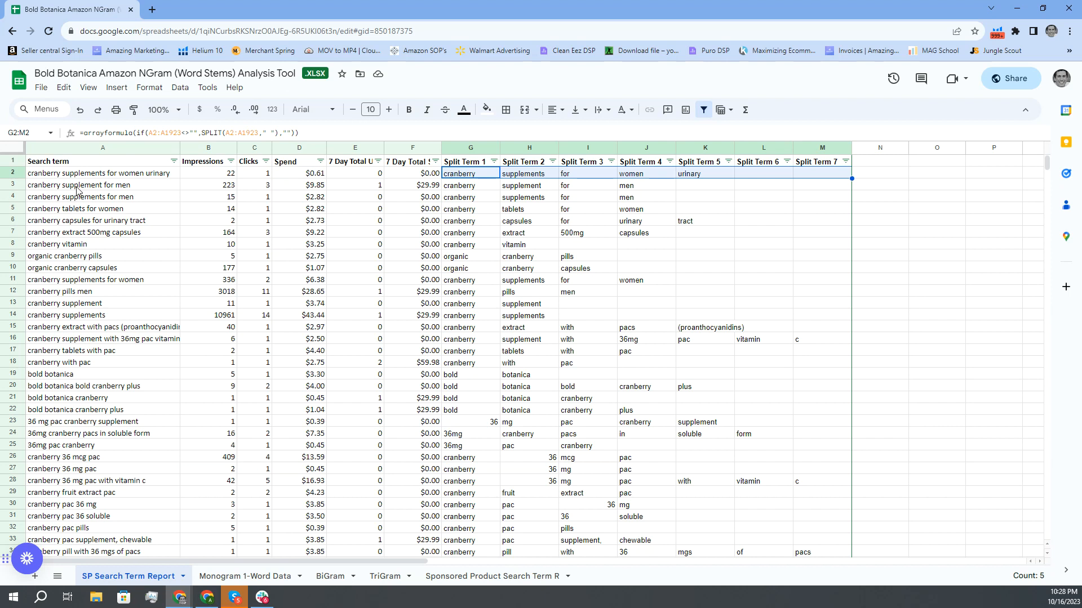
left_click_drag(88, 175, 125, 483)
scroll(125, 483, "down", 2)
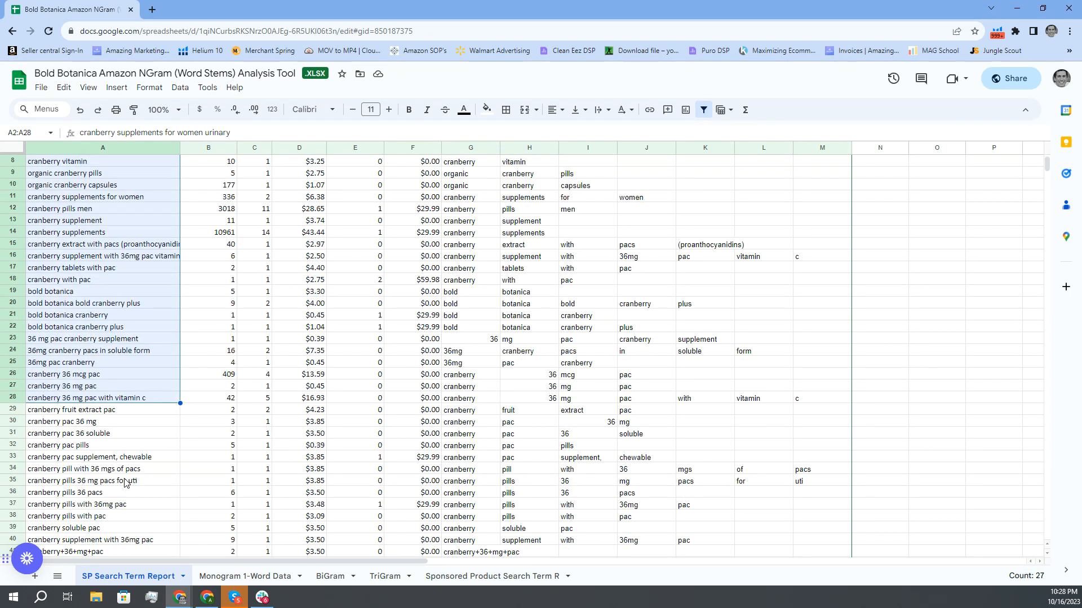
left_click(122, 415)
scroll(122, 415, "up", 3)
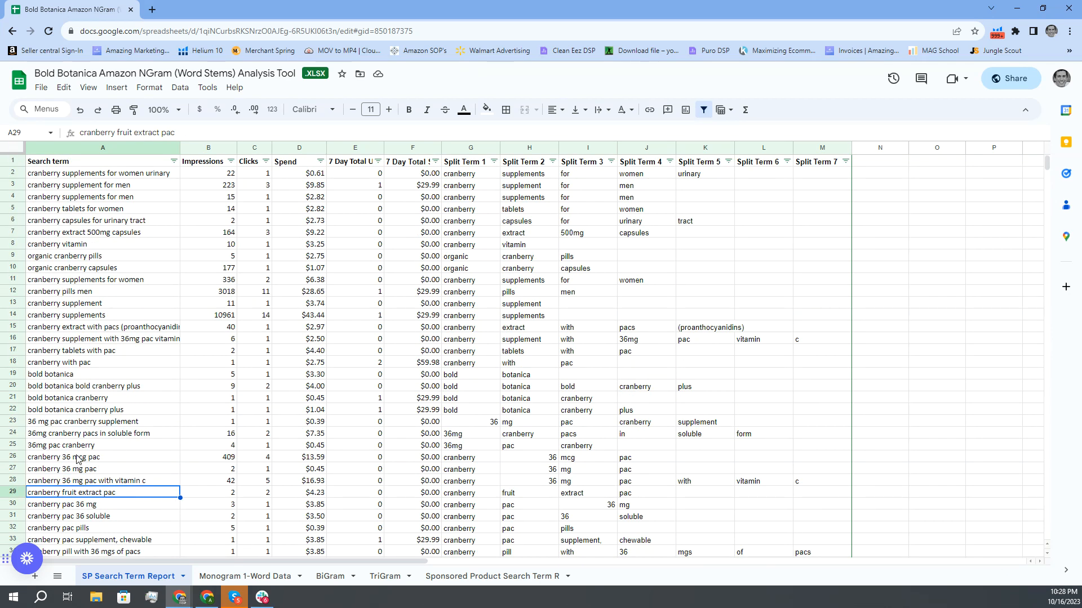
Step: In the NGram spreadsheet's TriGram sheet, filter the Conversions column to show only tri-grams with a value of 1
left_click(262, 597)
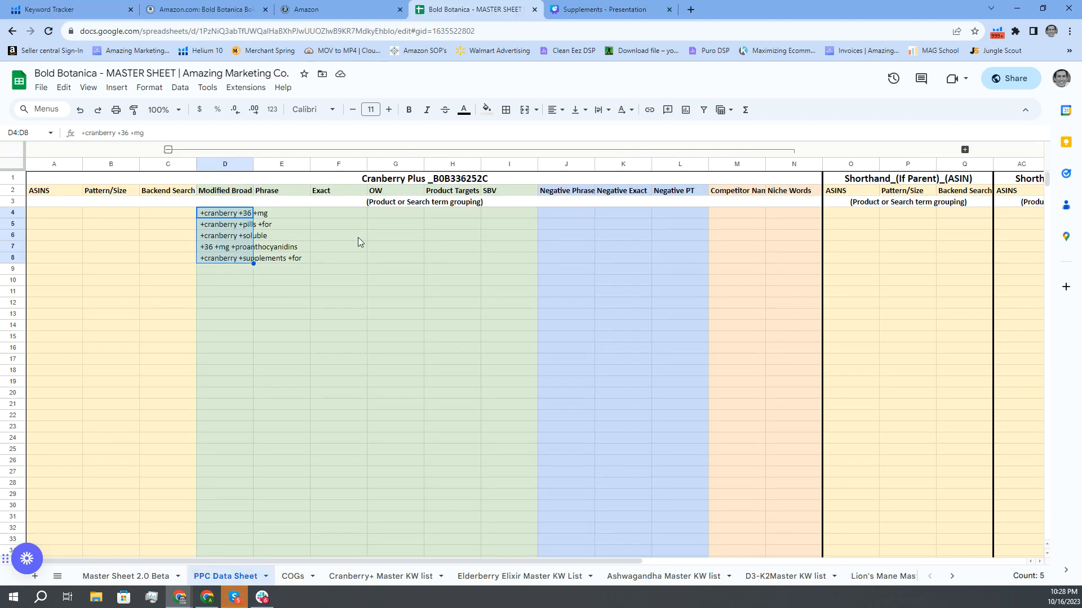
key("alt+Tab")
left_click(389, 575)
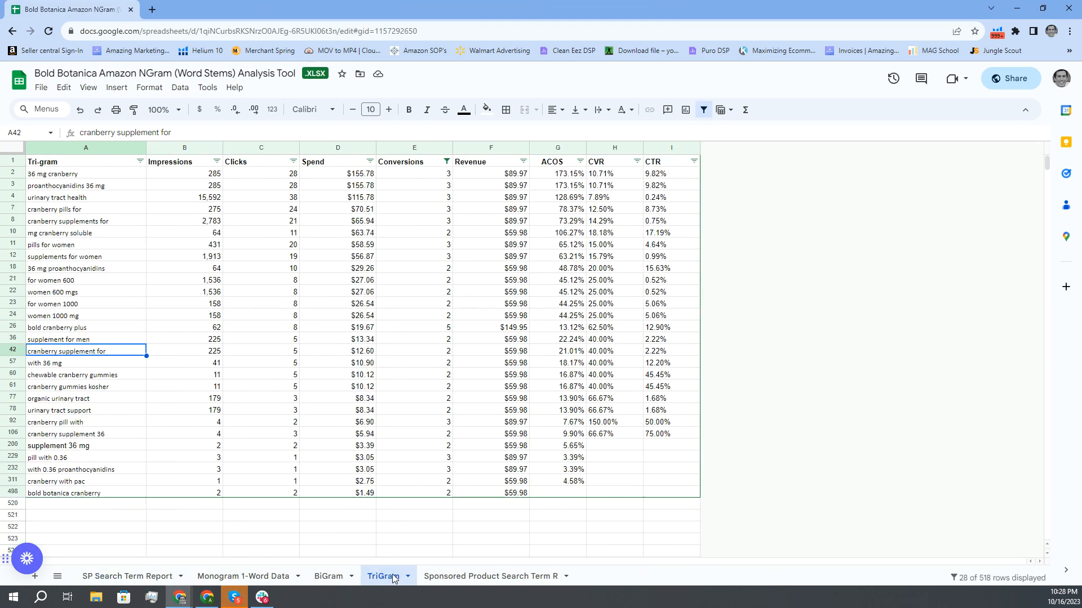
left_click(446, 161)
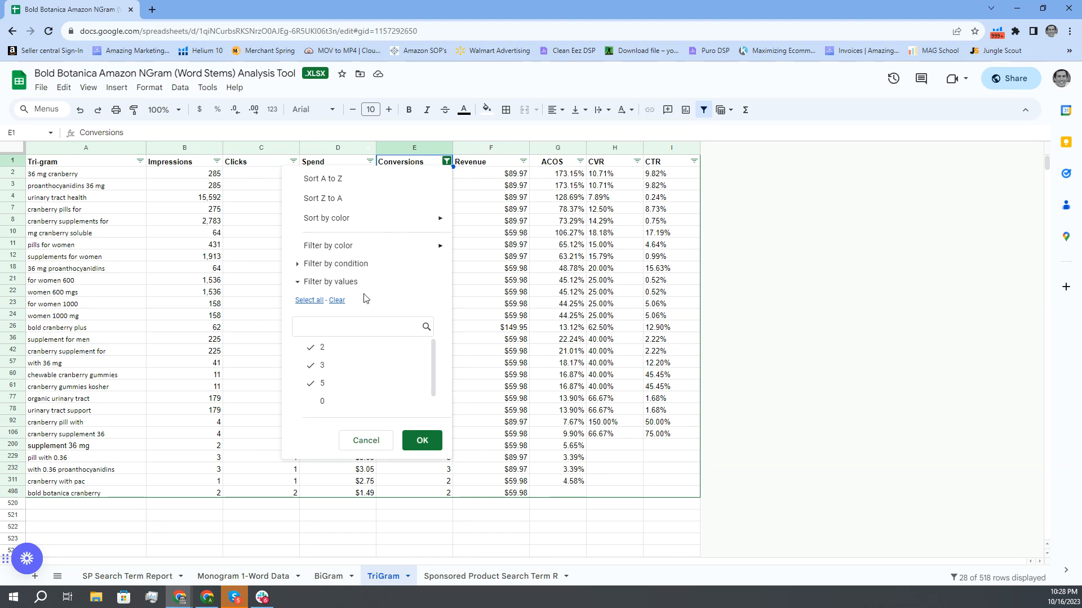
left_click(331, 350)
left_click(329, 365)
left_click(336, 381)
scroll(360, 378, "down", 1)
left_click(349, 401)
left_click(423, 441)
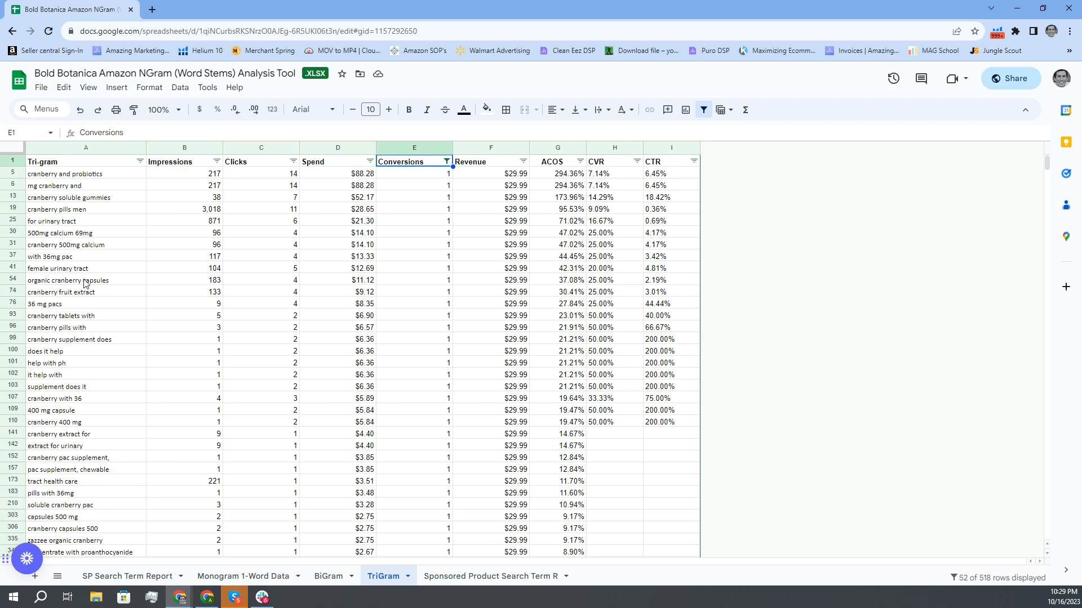
Step: Copy the tri-gram "organic cranberry capsules" and look through the rest of the filtered list
left_click(85, 282)
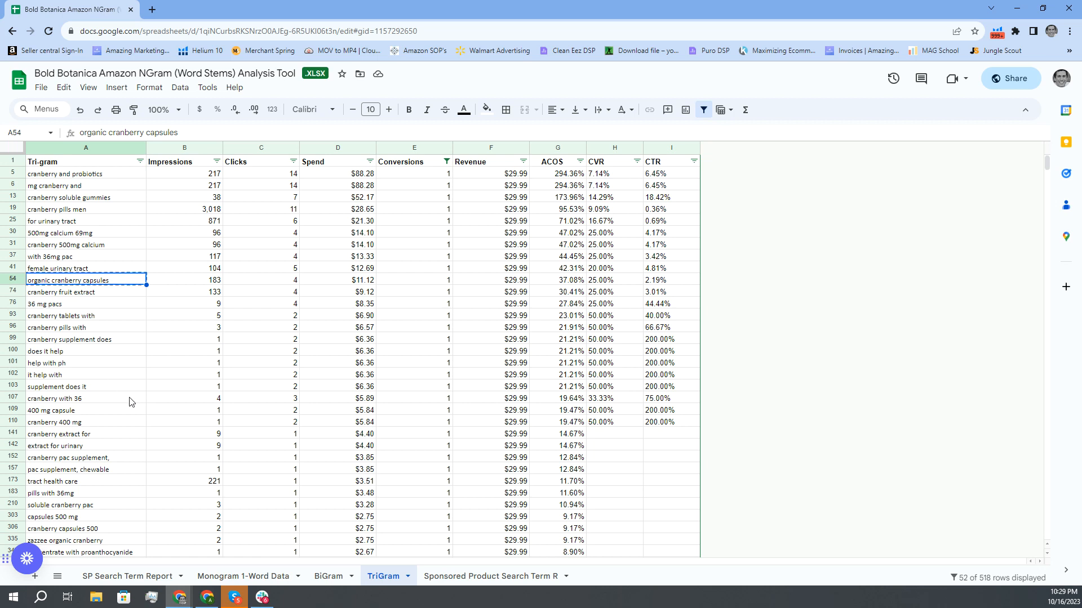
scroll(130, 402, "down", 1)
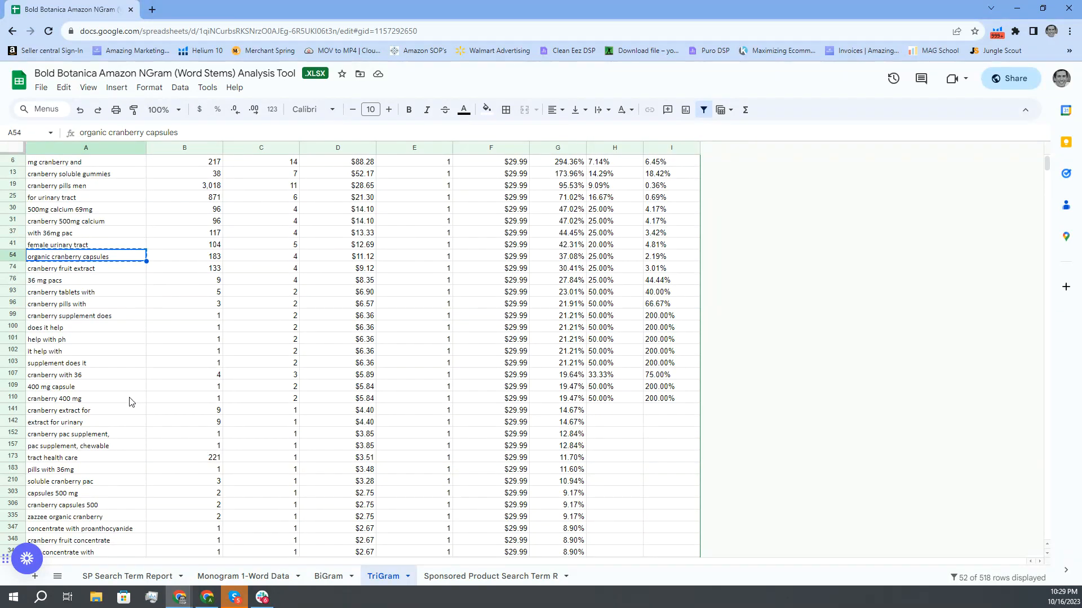
scroll(131, 402, "down", 2)
scroll(131, 402, "down", 3)
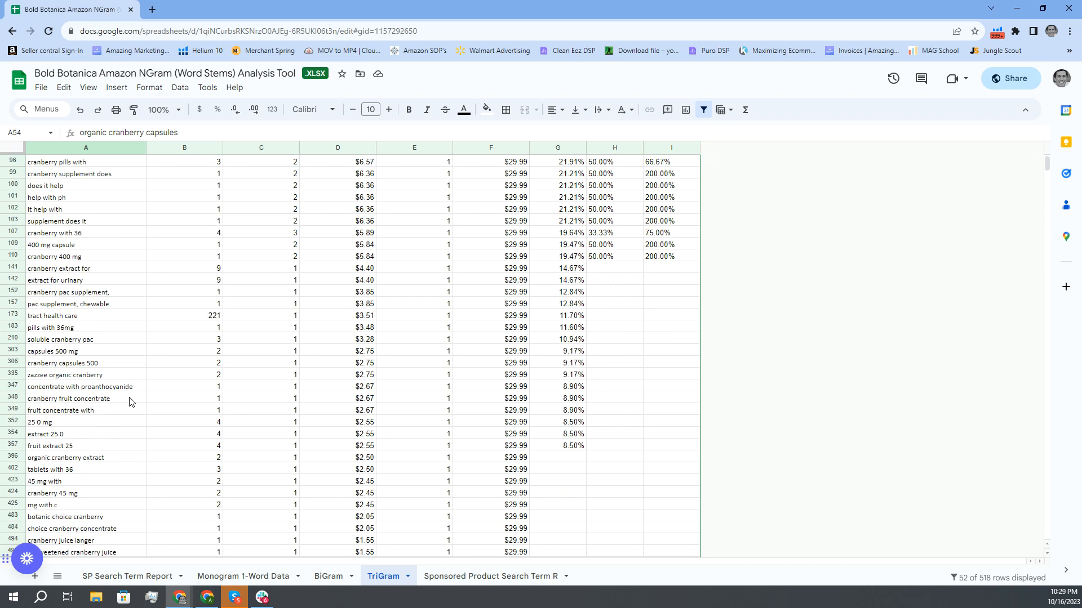
scroll(131, 401, "up", 5)
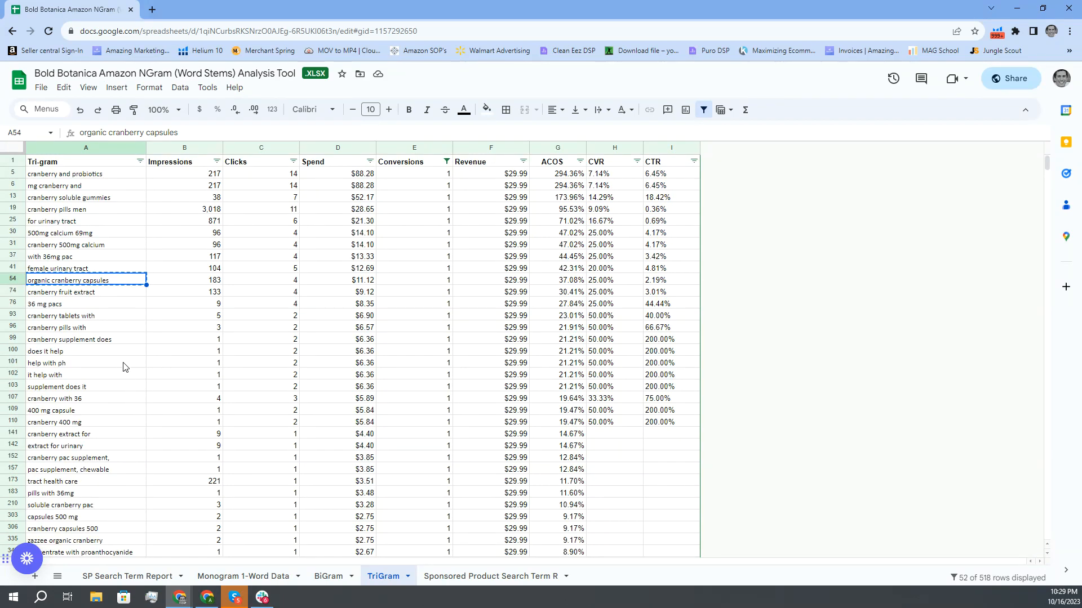
Step: Enter the modified broad keyword "+organic +cranberry +capsules" in cell D9 of the master sheet's PPC Data Sheet
key("alt+Tab")
left_click(235, 272)
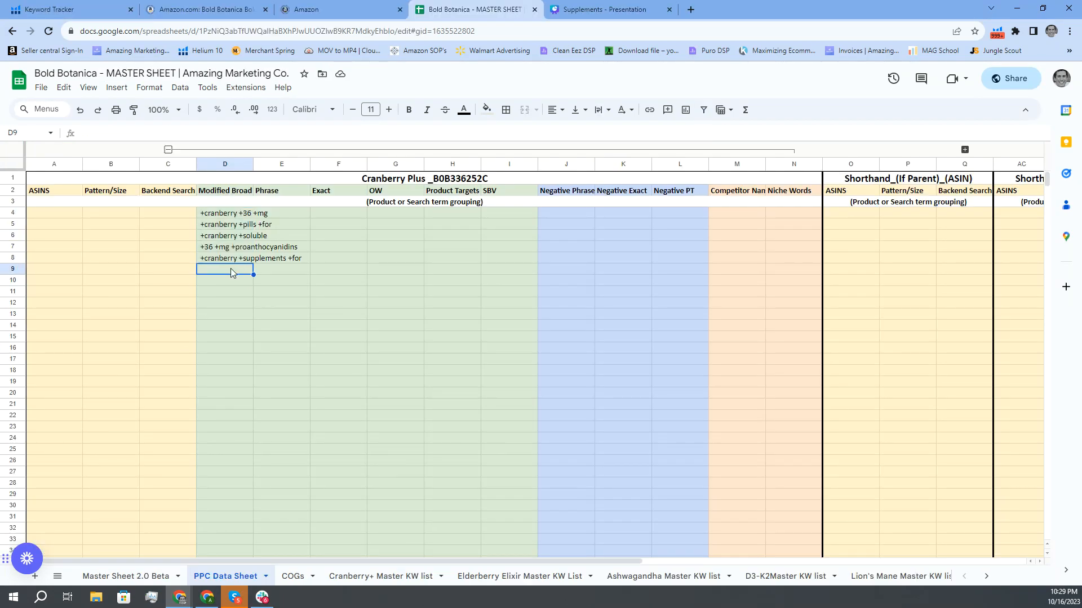
double_click(231, 269)
type("+")
type("organic cranberry capsules")
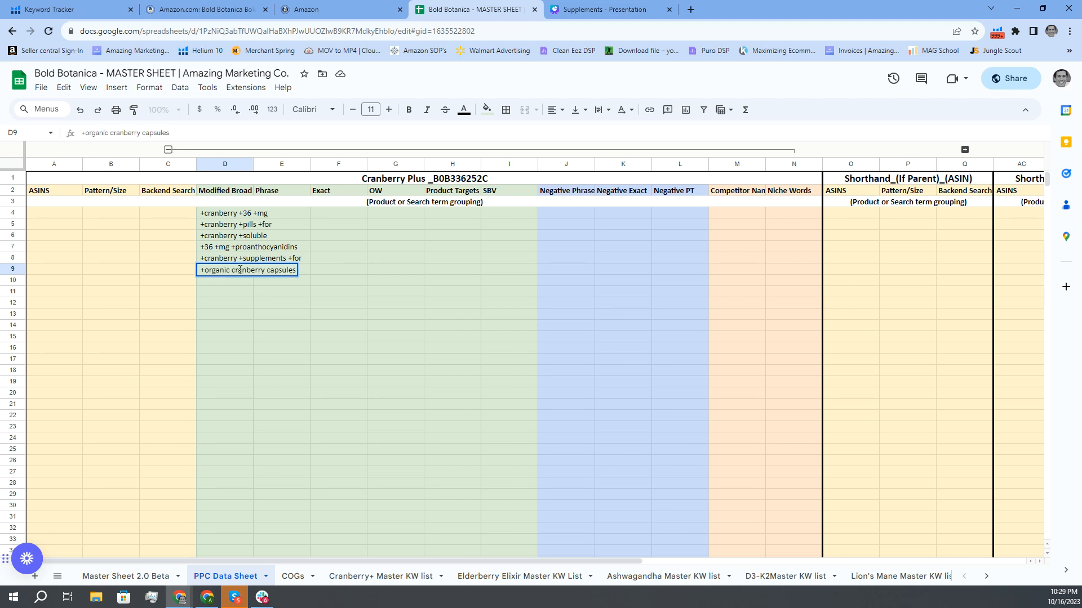
type("+")
key("BackSpace")
type("+")
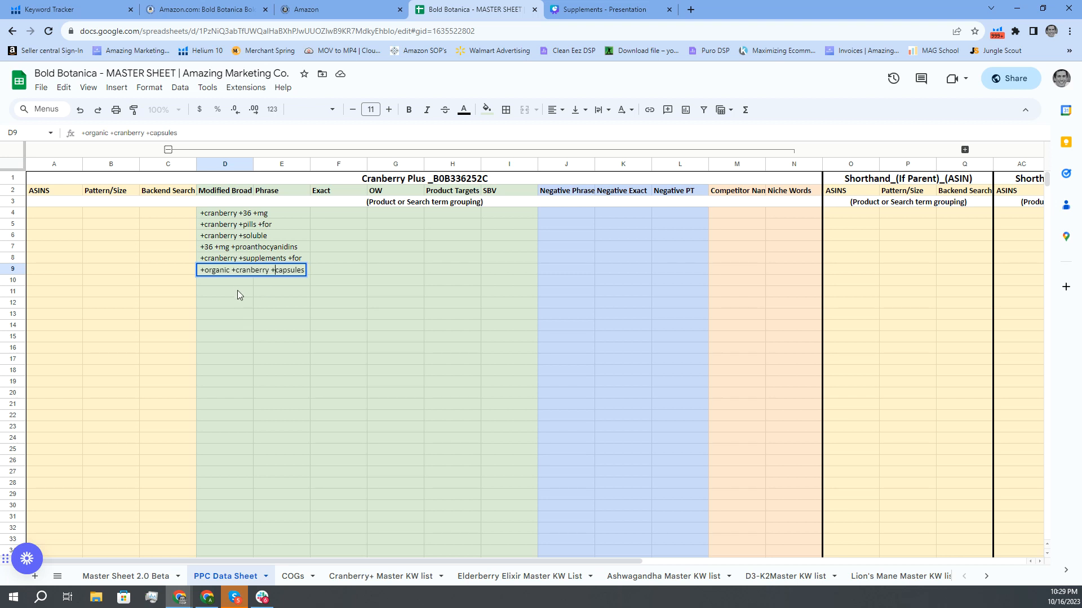
left_click(234, 285)
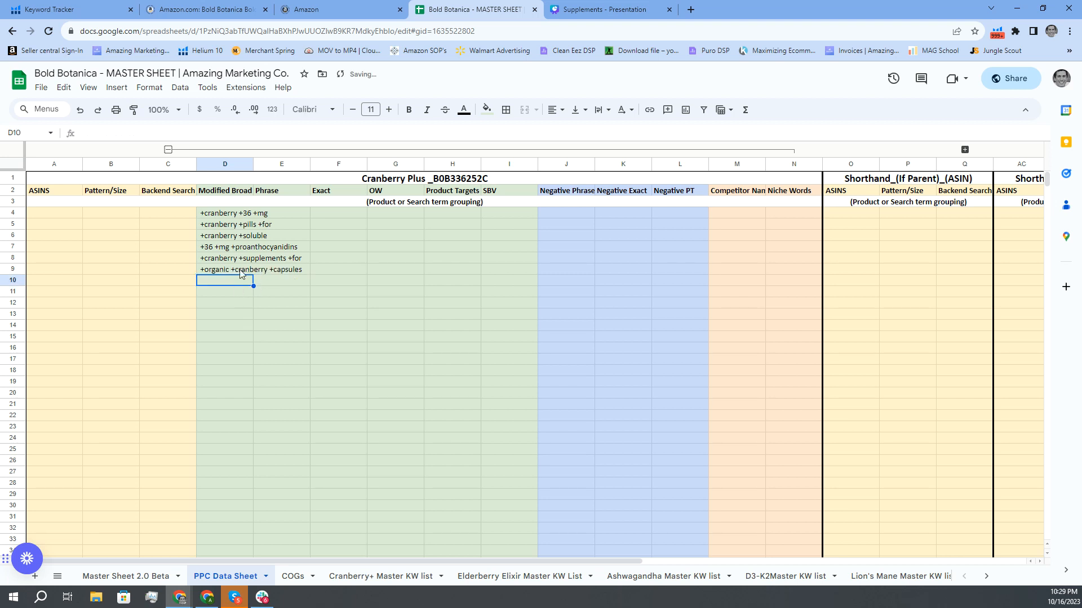
Step: Widen the Modified Broad column D in the PPC Data Sheet to fit its full keywords
left_click(240, 273)
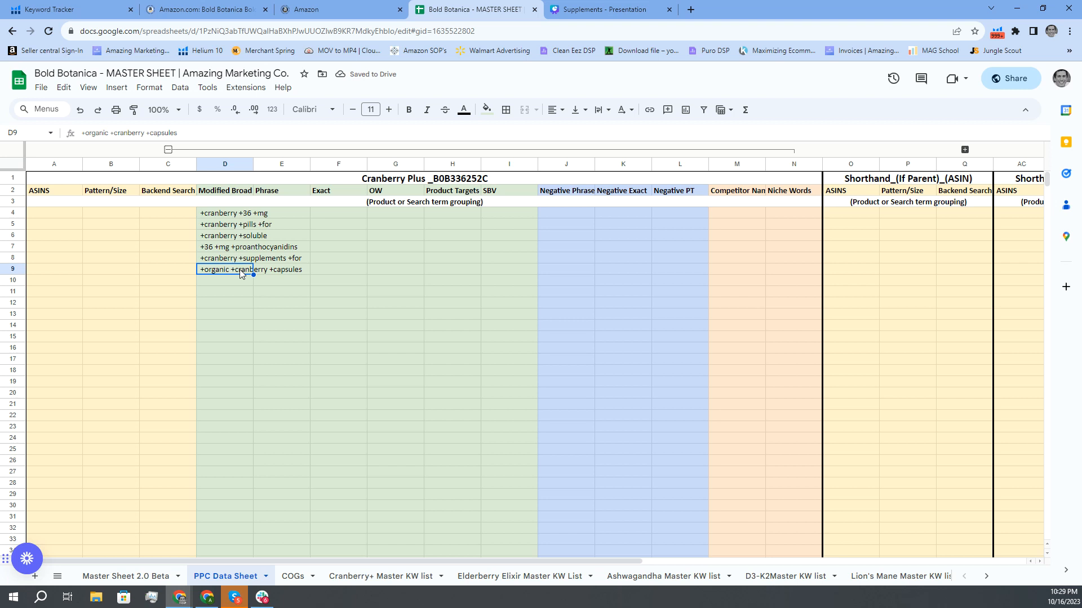
key("alt+Tab")
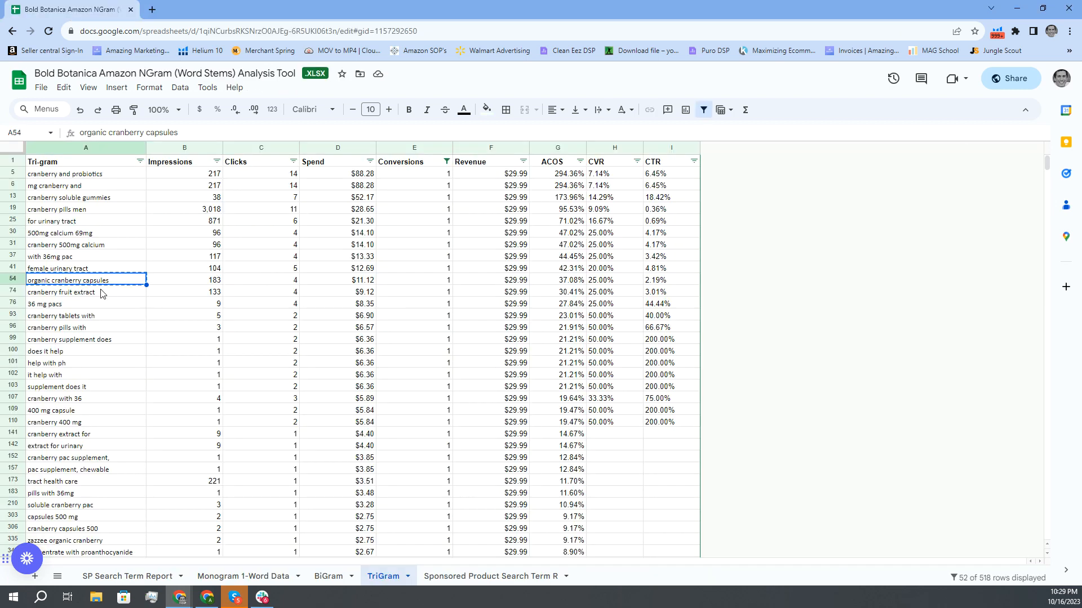
key("alt+Tab")
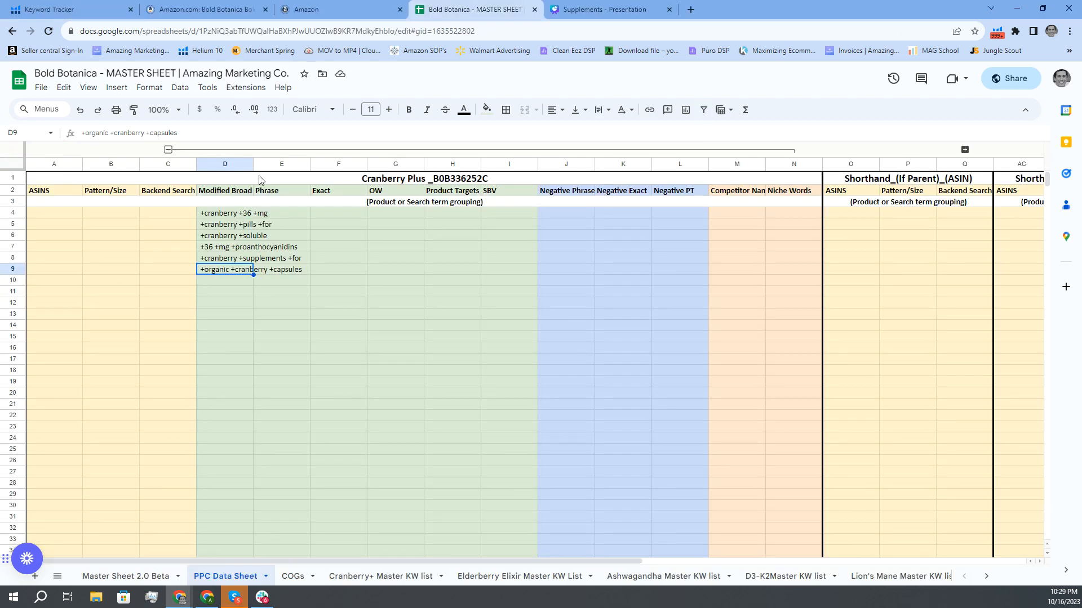
left_click_drag(254, 163, 305, 164)
left_click(325, 224)
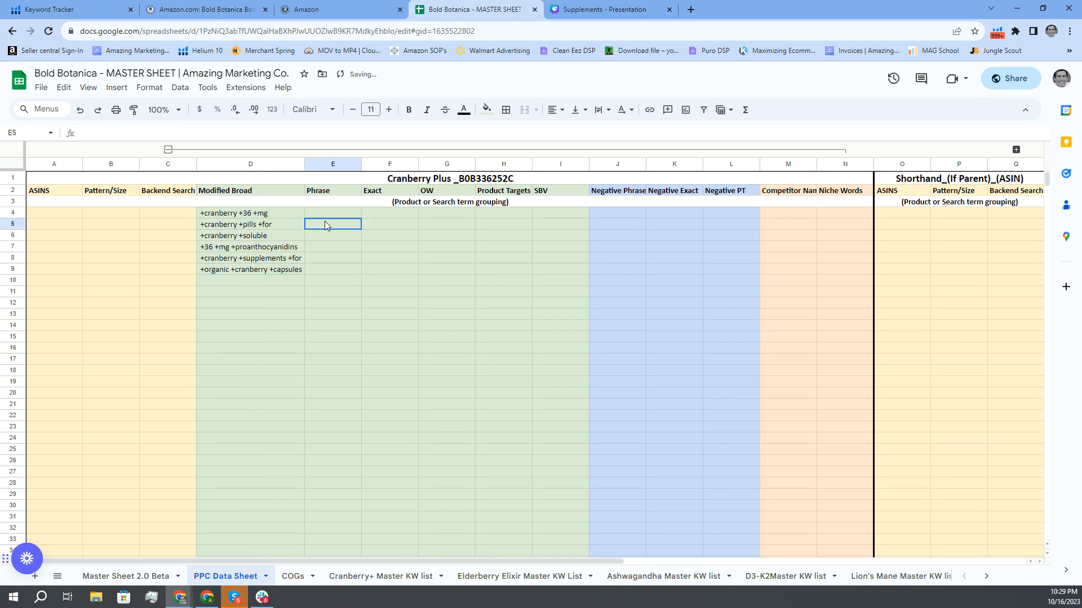
left_click_drag(328, 217, 337, 259)
left_click_drag(333, 313, 333, 327)
left_click_drag(377, 212, 377, 320)
left_click(349, 238)
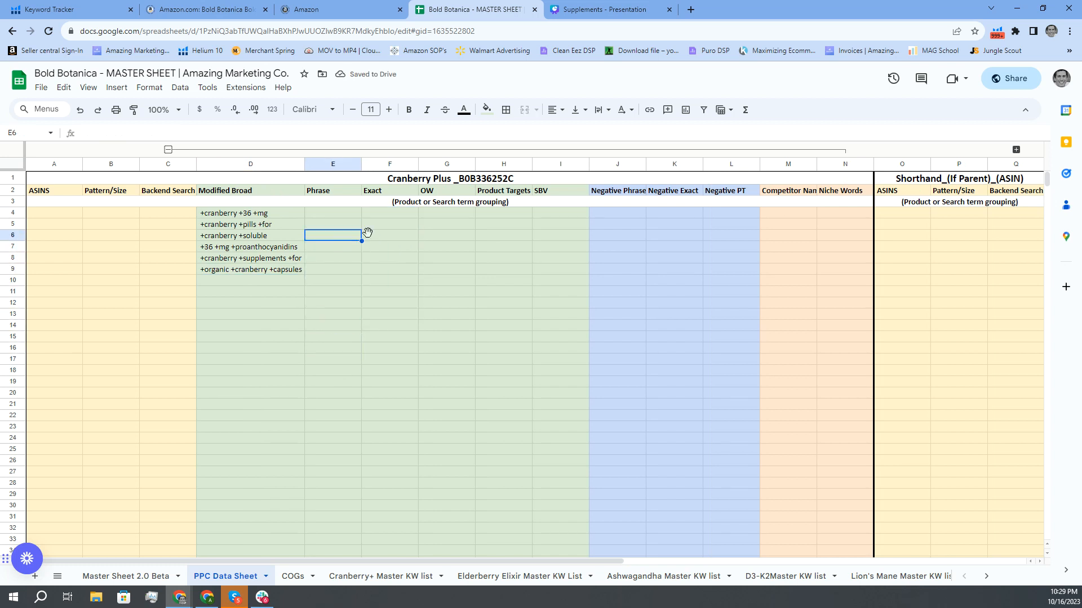
left_click_drag(444, 213, 438, 244)
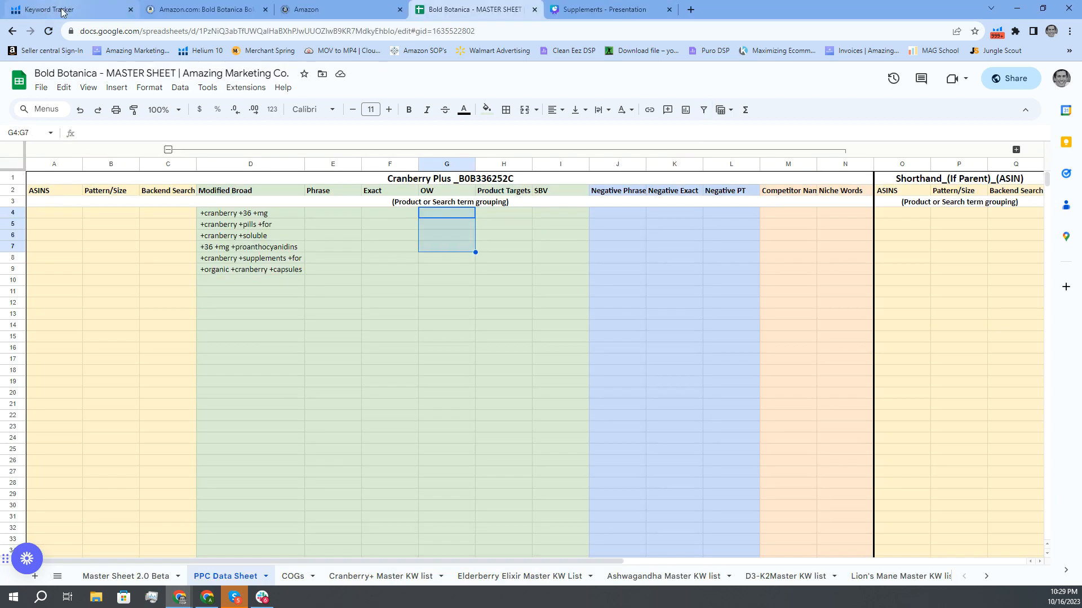
Step: Copy the tracked keyword "cranberry pills for women" from Helium 10 Keyword Tracker into OW cell G4 of the PPC Data Sheet
left_click(68, 9)
scroll(255, 275, "down", 2)
left_click_drag(225, 258, 136, 259)
key("ctrl+c")
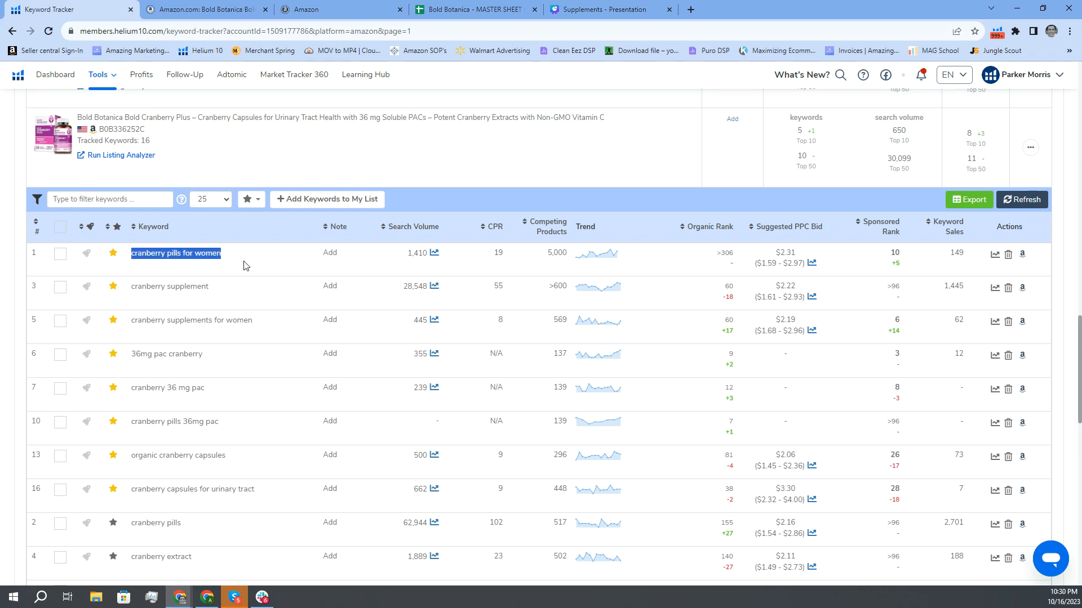
key("alt+Tab")
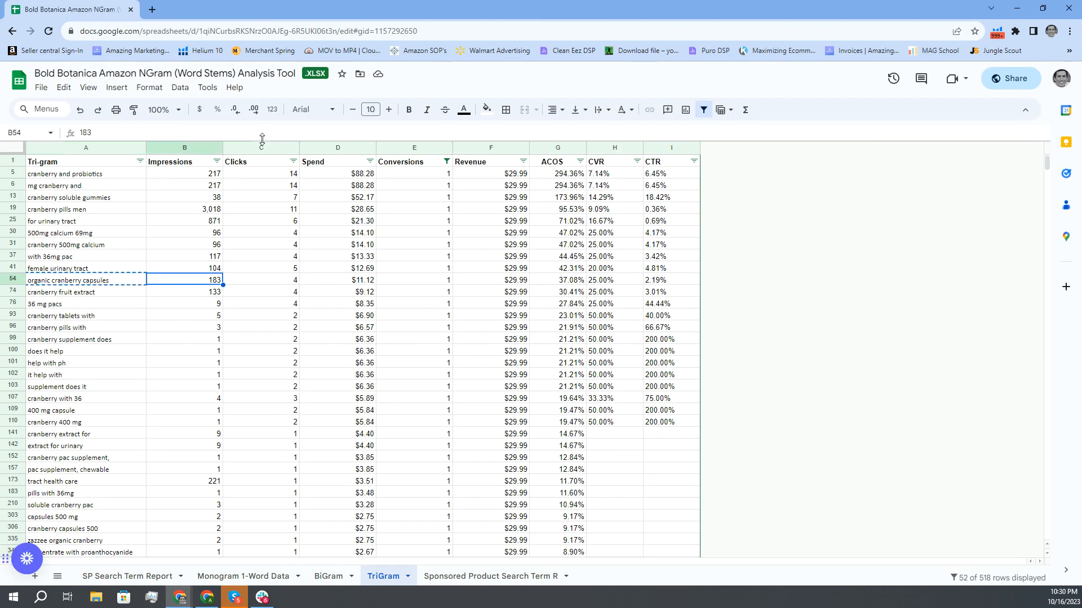
key("alt+Tab")
left_click(456, 8)
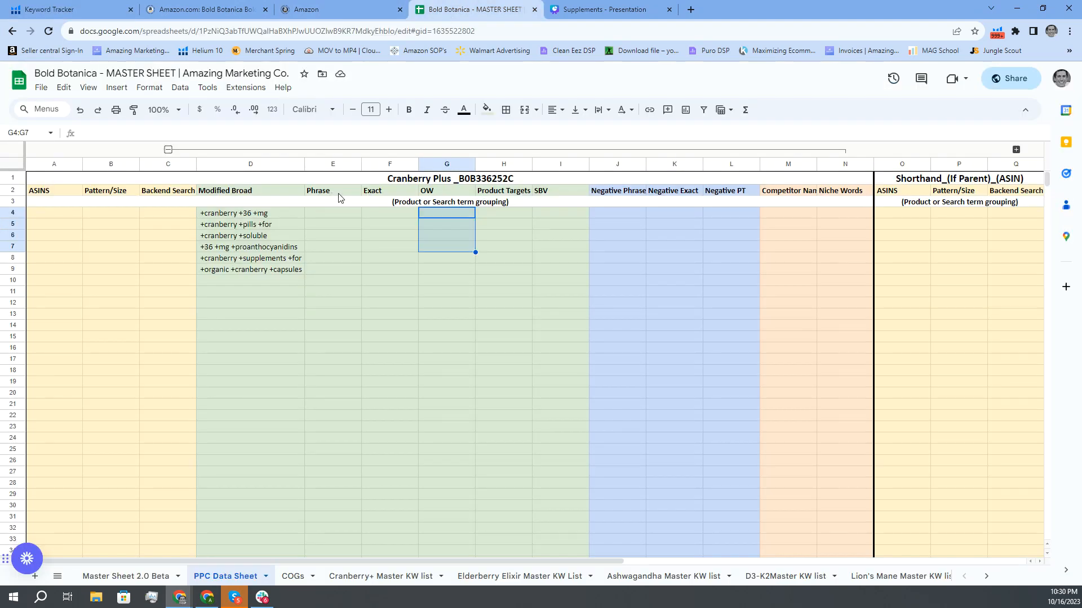
left_click(449, 215)
key("ctrl+v")
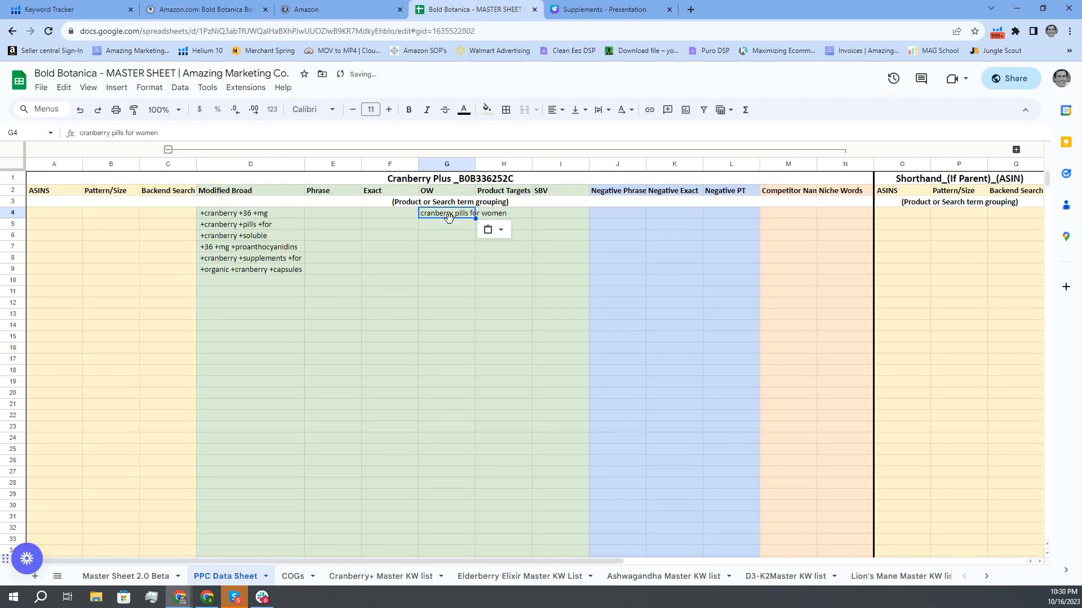
Step: Look through the tracked Cranberry Plus keywords in Helium 10 Keyword Tracker for further OW candidates
key("alt+Tab")
key("alt+Tab")
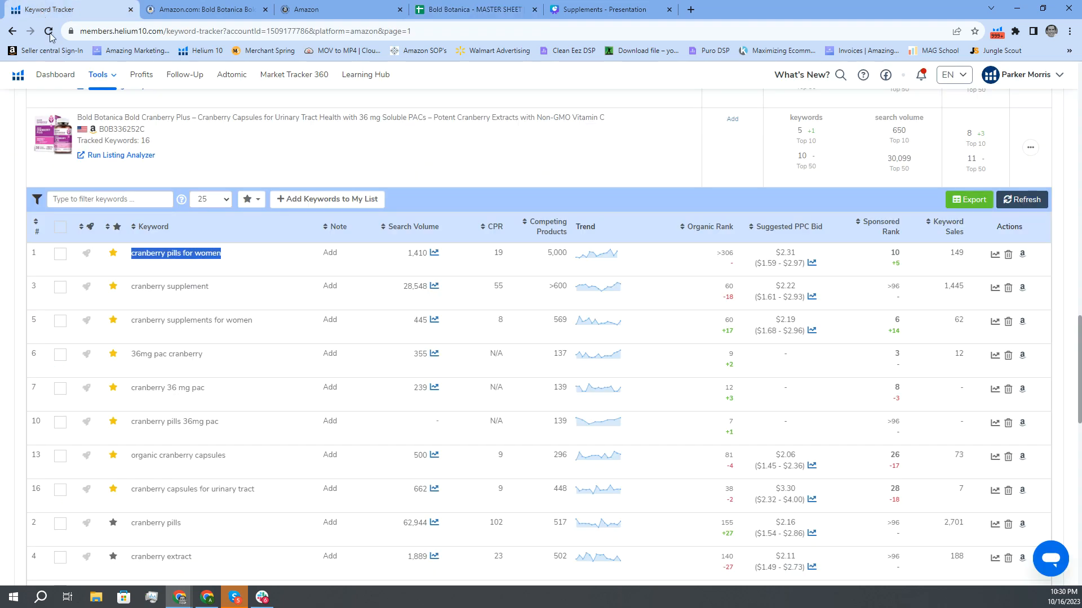
left_click(68, 9)
left_click_drag(210, 287, 132, 289)
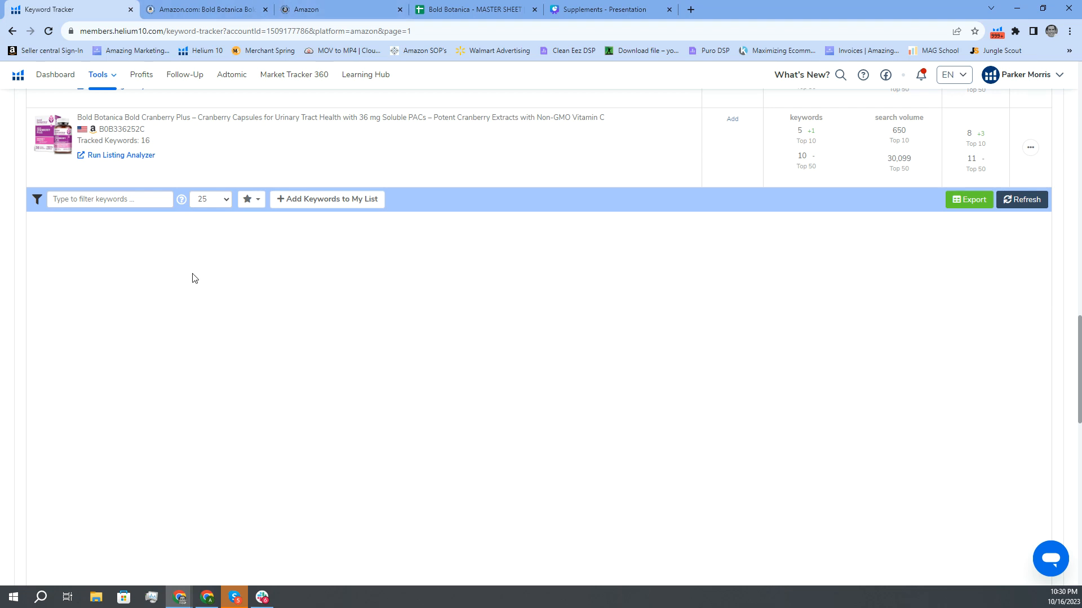
scroll(208, 302, "down", 5)
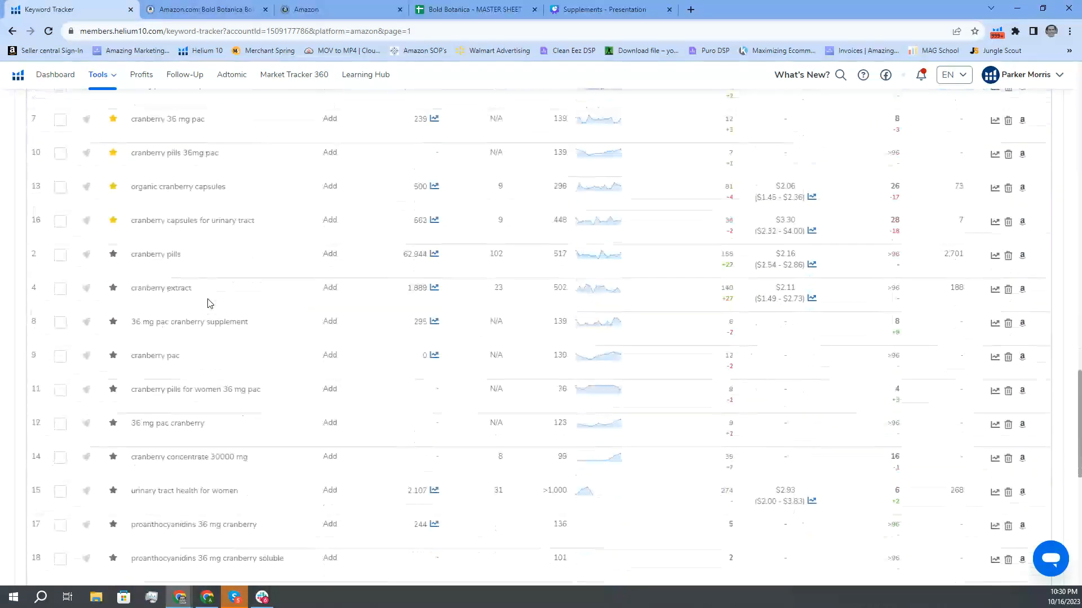
scroll(207, 303, "down", 2)
scroll(208, 303, "up", 3)
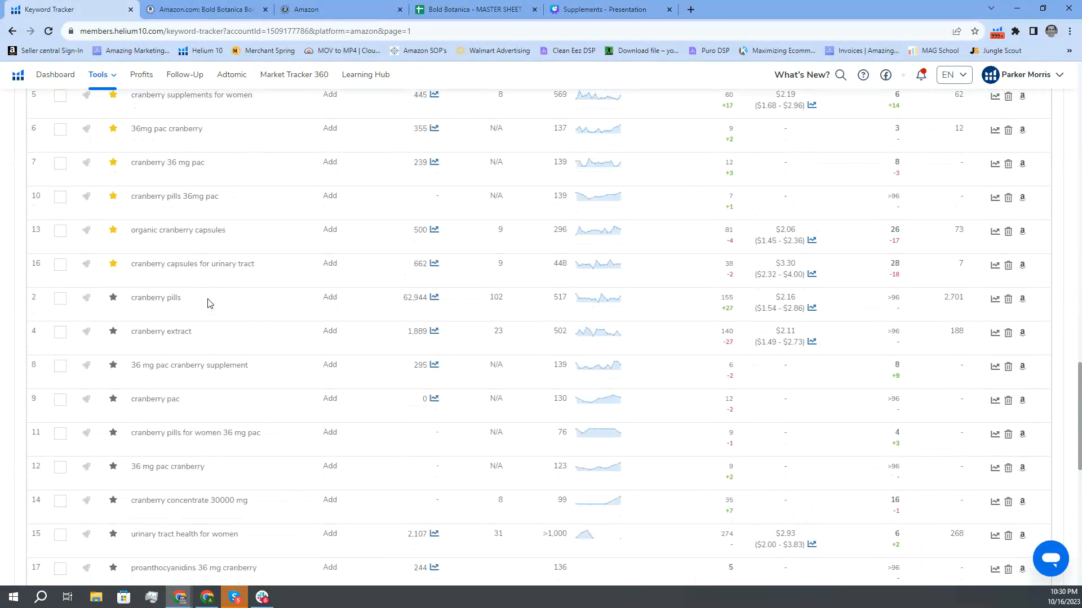
scroll(207, 303, "down", 3)
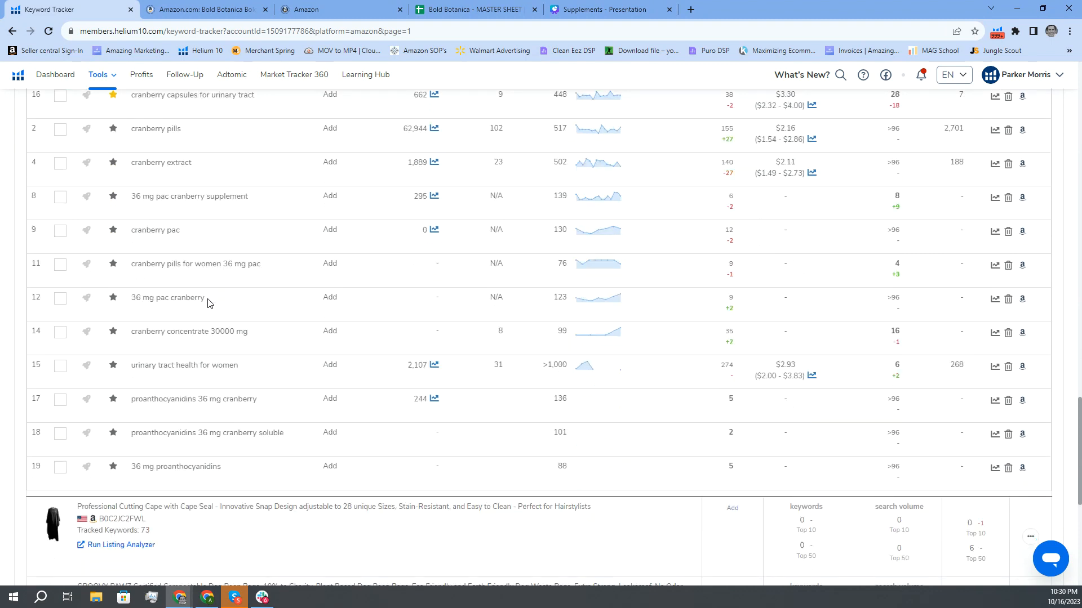
scroll(208, 303, "up", 5)
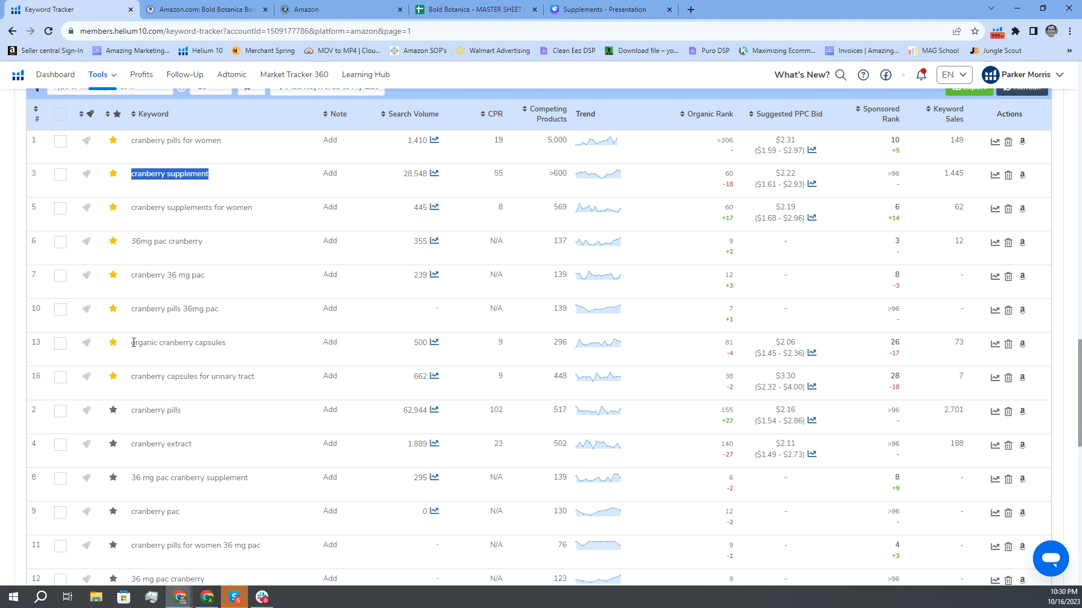
left_click_drag(132, 343, 236, 348)
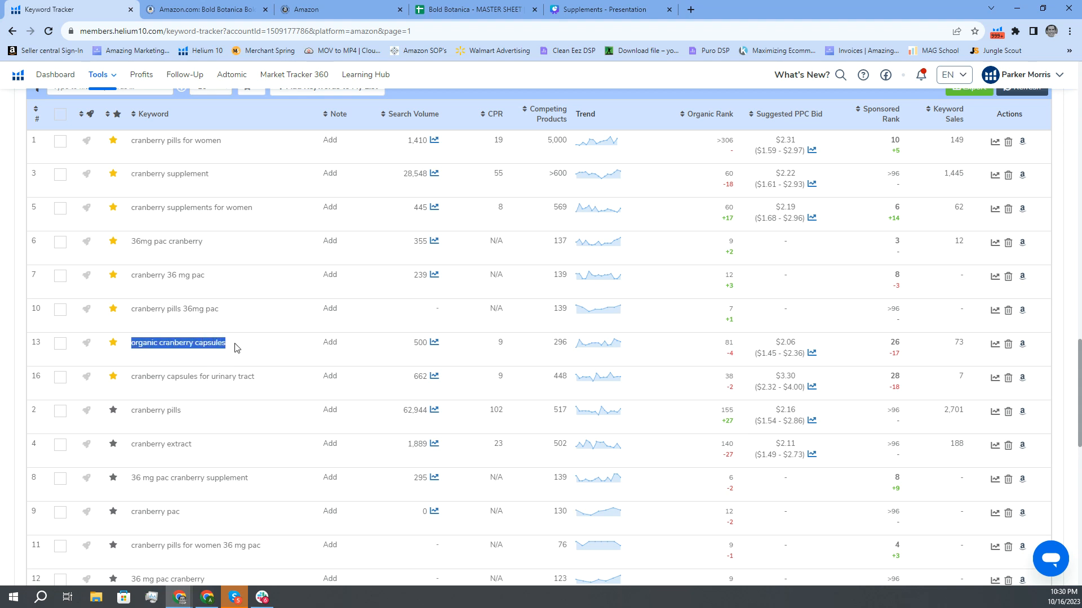
scroll(256, 227, "up", 1)
scroll(256, 227, "up", 2)
Step: Copy the tracked keyword "cranberry supplement" into OW cell G5 of the PPC Data Sheet
left_click_drag(130, 287, 223, 289)
key("ctrl+c")
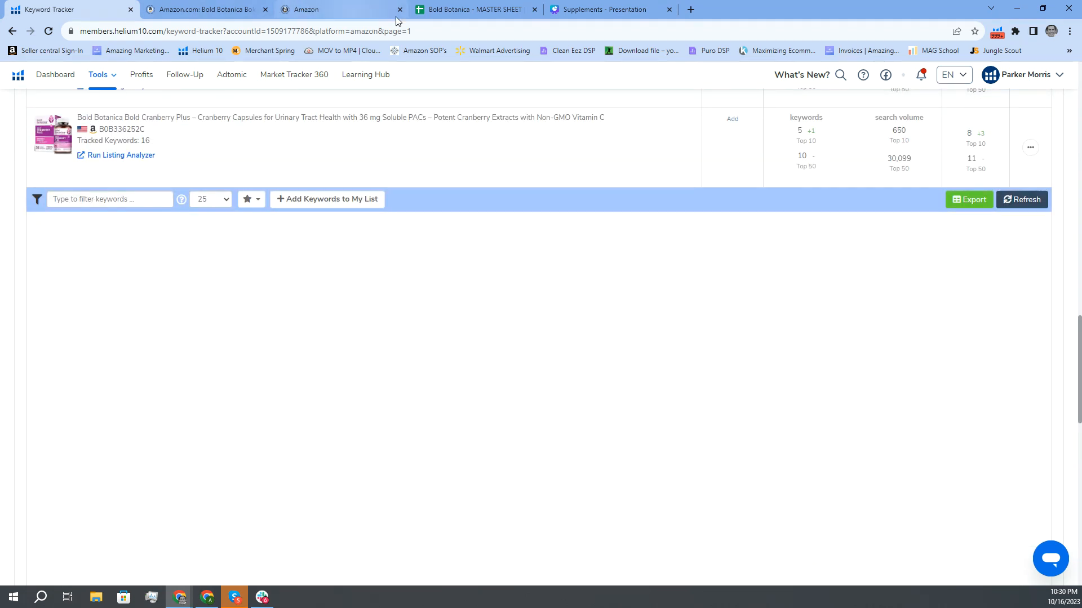
left_click(466, 10)
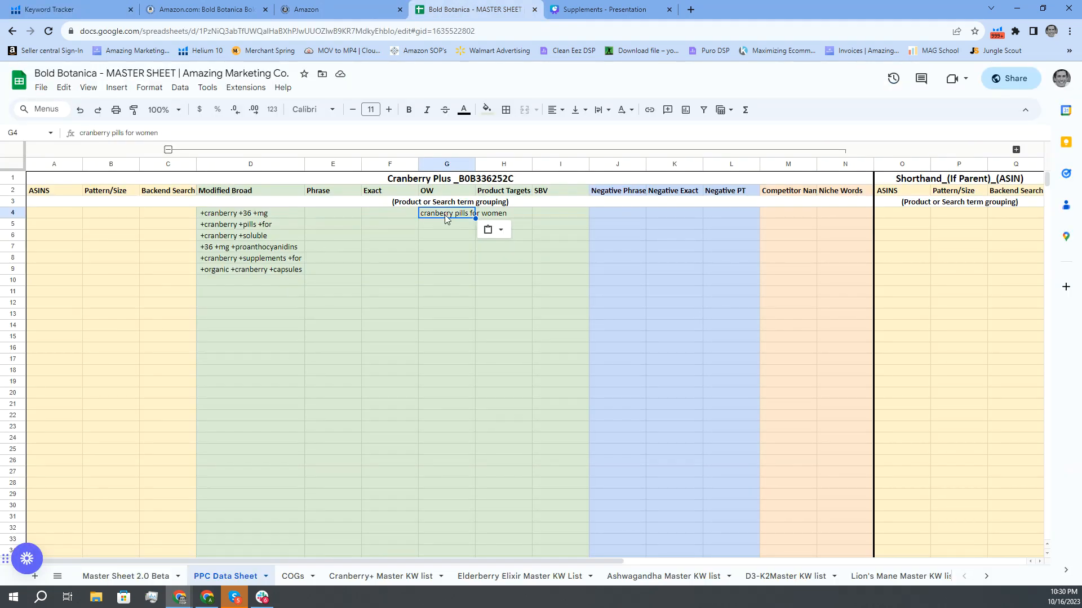
left_click(445, 225)
key("ctrl+v")
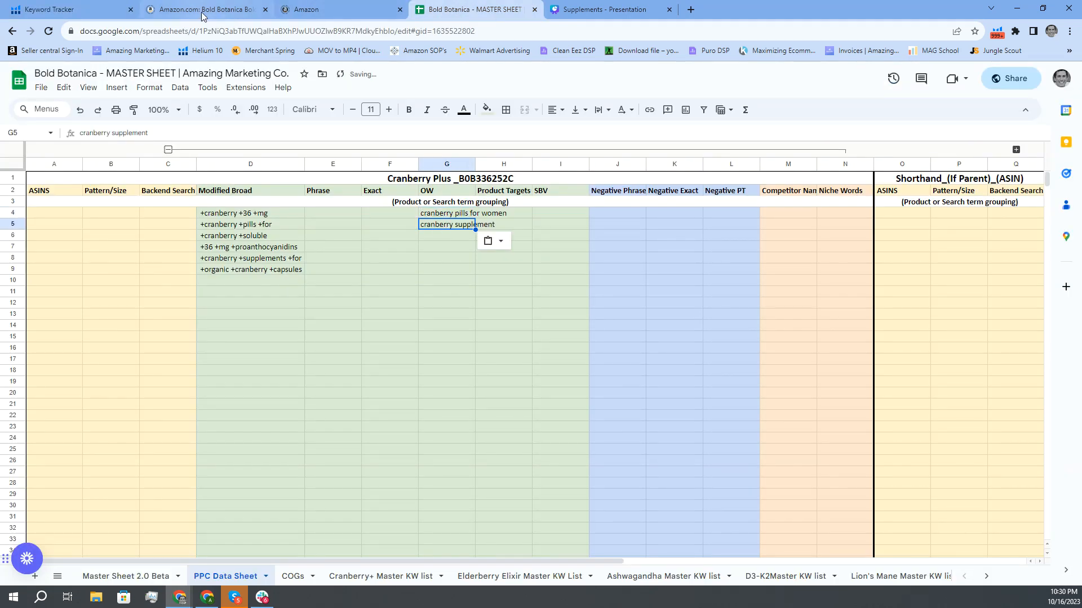
Step: Copy the tracked keyword "cranberry supplements for women" from Helium 10 Keyword Tracker into OW cell G6 of the PPC Data Sheet
left_click(113, 10)
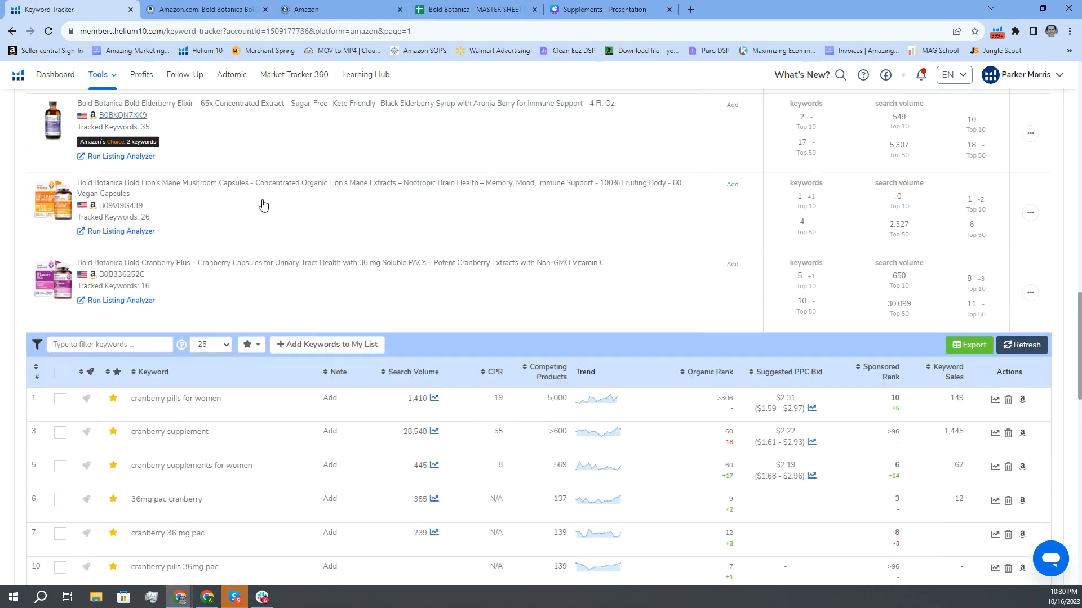
scroll(251, 229, "down", 5)
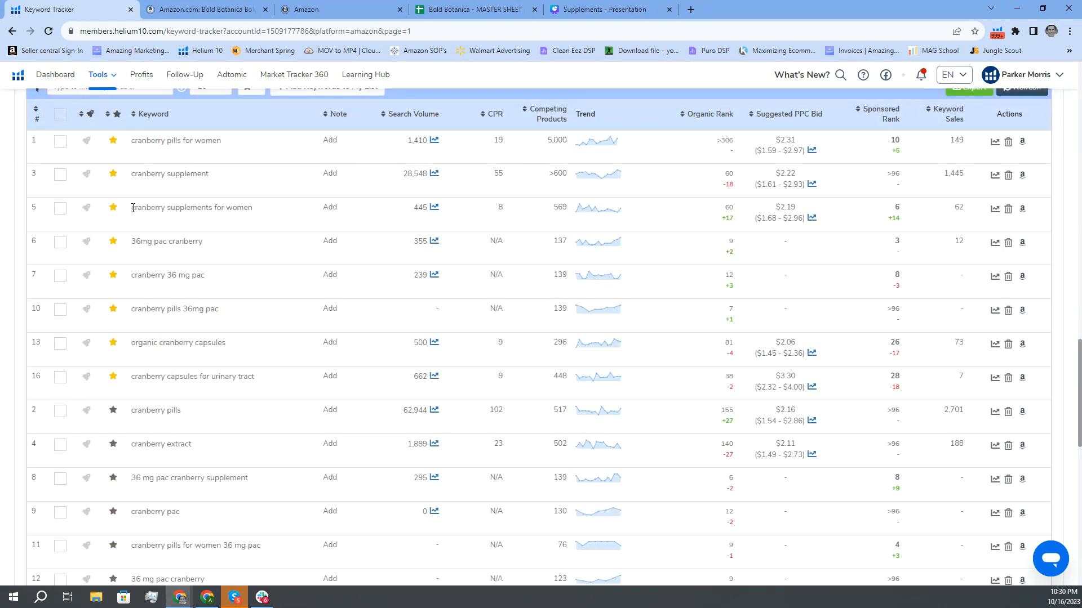
left_click_drag(133, 209, 257, 213)
key("ctrl+c")
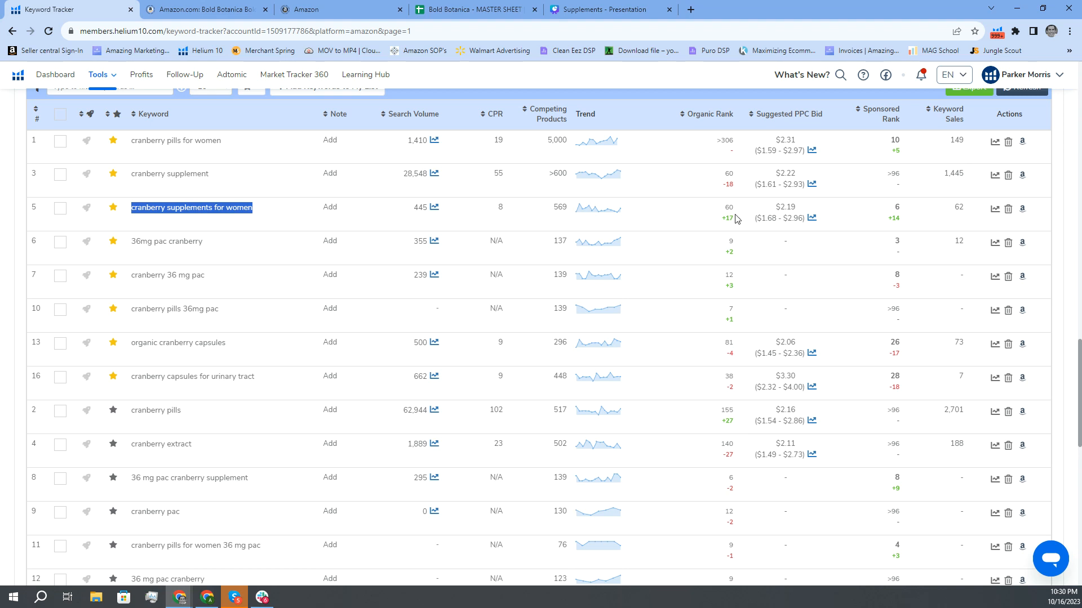
scroll(703, 242, "up", 1)
scroll(703, 262, "down", 1)
scroll(678, 254, "up", 1)
mouse_move(619, 198)
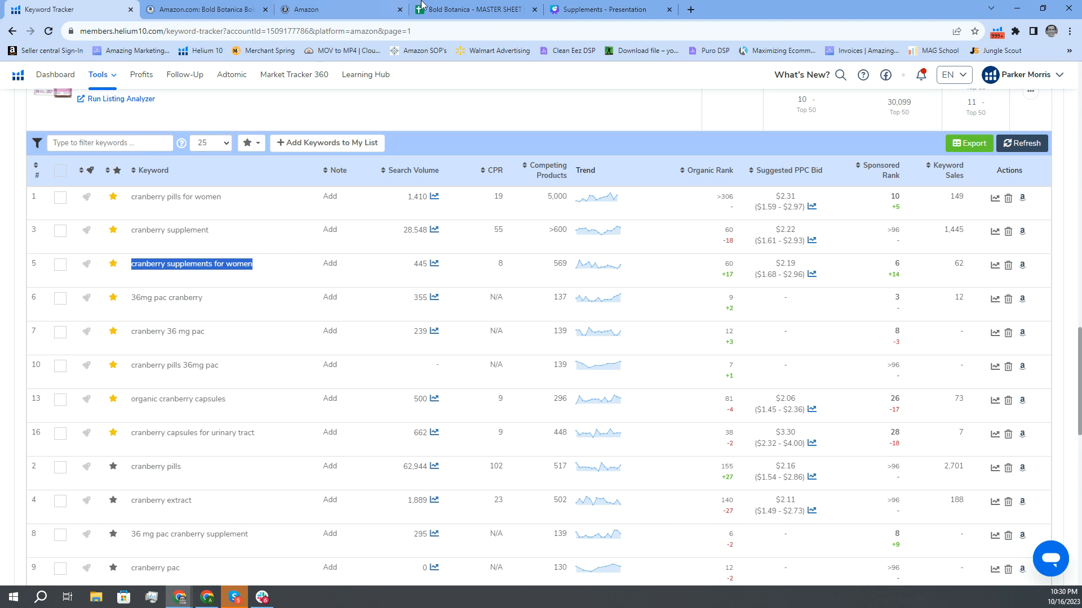
key("ctrl+4")
left_click(440, 236)
key("ctrl+v")
Step: Copy the tracked keyword "36mg pac cranberry" from Keyword Tracker into OW cell G7 of the PPC Data Sheet
left_click(80, 9)
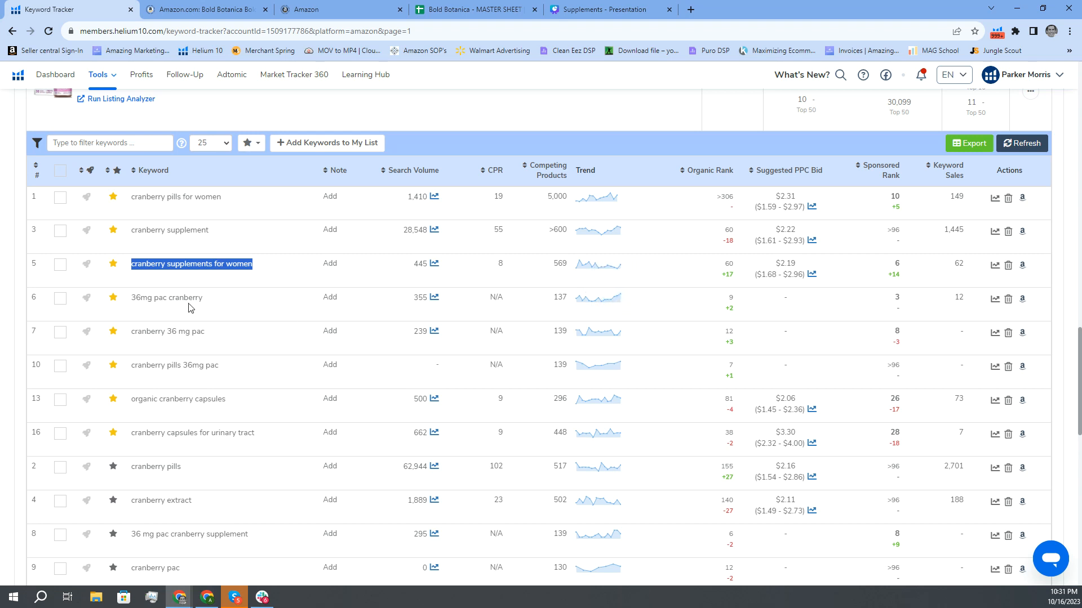
left_click_drag(133, 298, 208, 297)
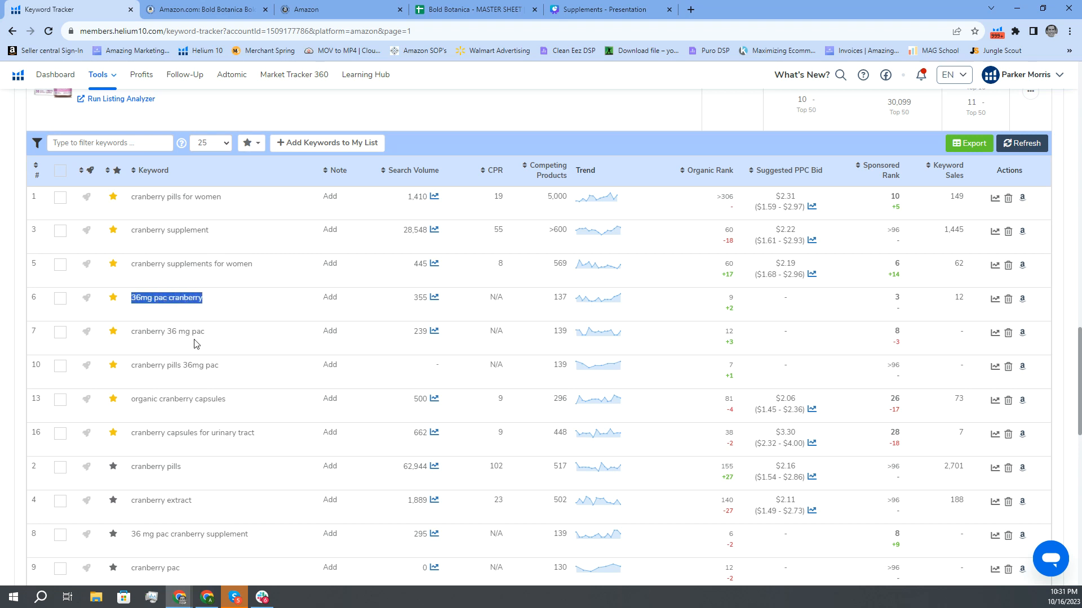
left_click(445, 8)
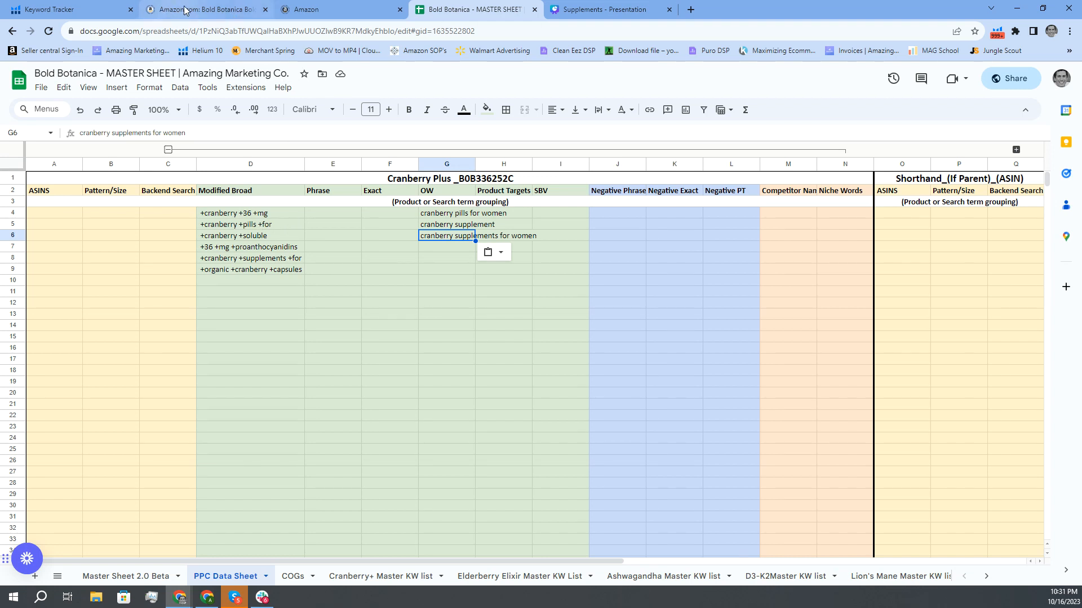
left_click(83, 13)
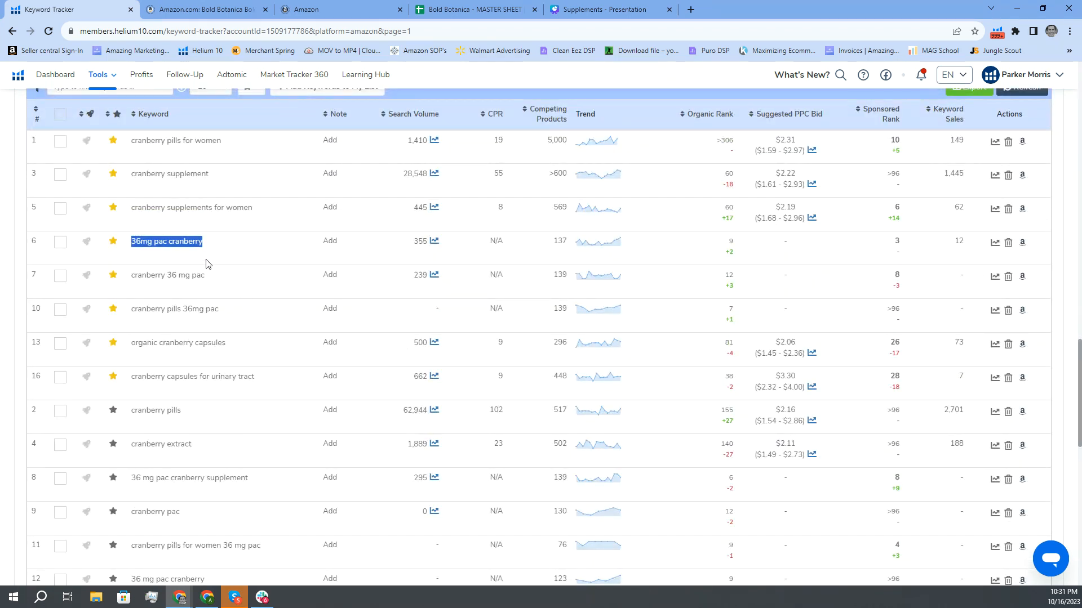
left_click_drag(131, 242, 209, 243)
key("ctrl+c")
left_click(468, 9)
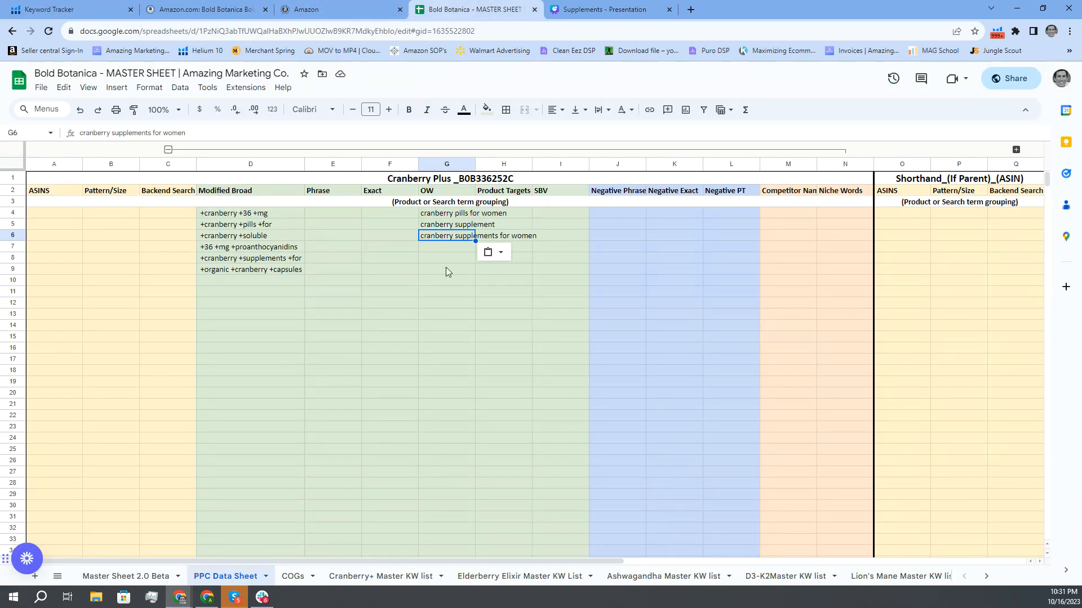
key("Down")
key("ctrl+v")
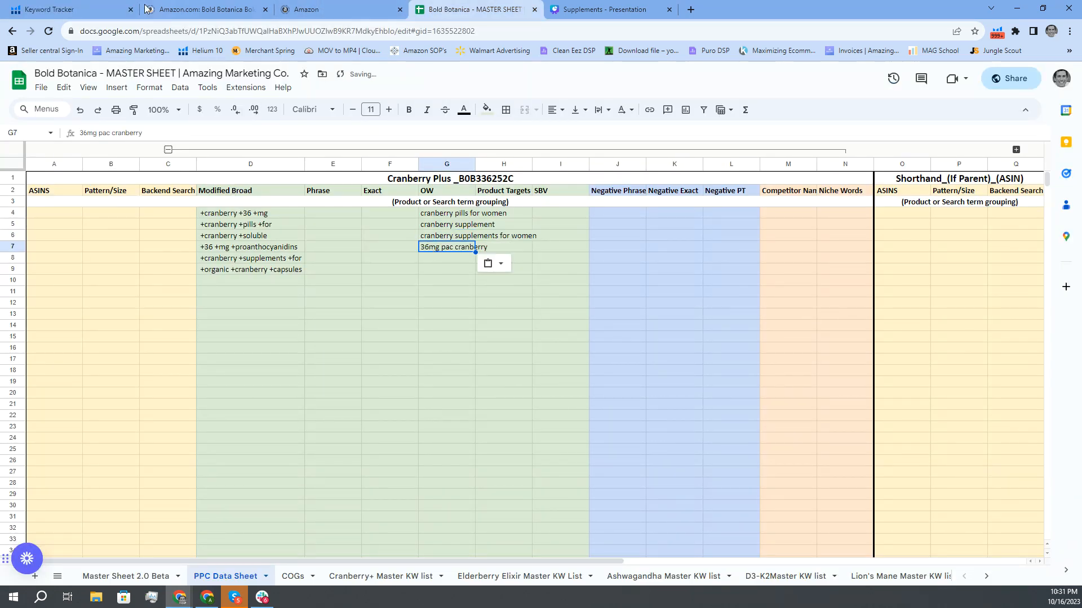
Step: Recheck the Keyword Tracker list and clear "36mg pac cranberry" from OW cell G7
left_click(82, 11)
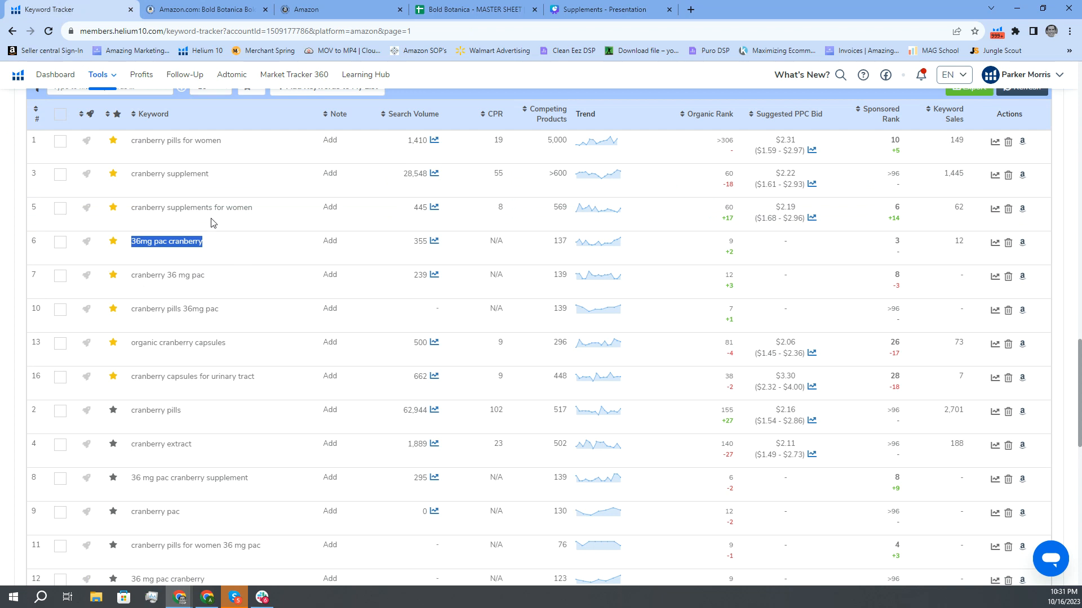
left_click(472, 10)
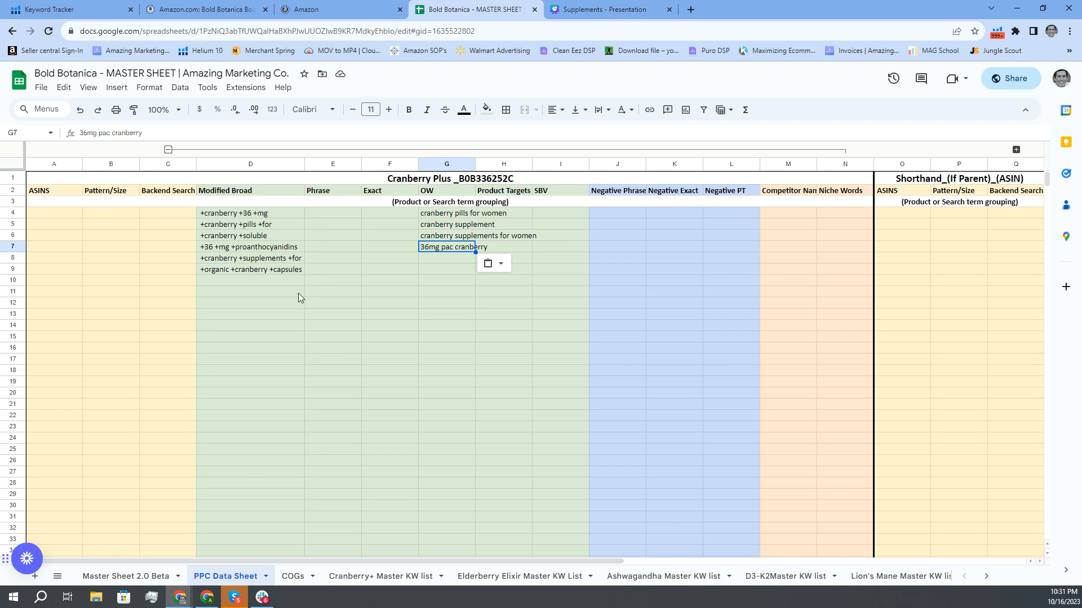
key("Delete")
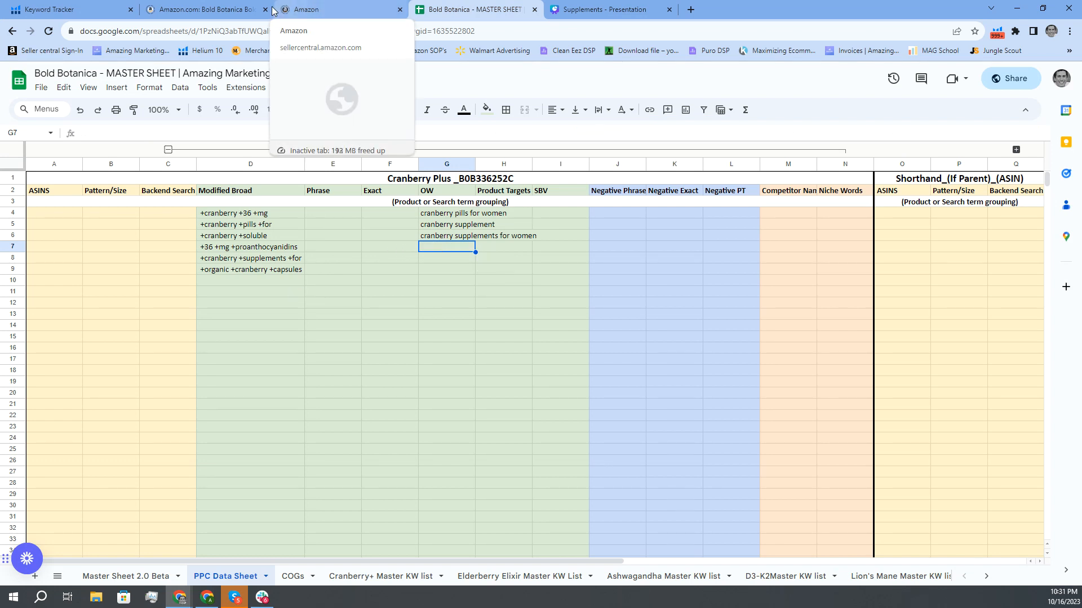
Step: Copy the tracked keyword "organic cranberry capsules" from Keyword Tracker into OW cell G7 of the PPC Data Sheet
left_click(84, 11)
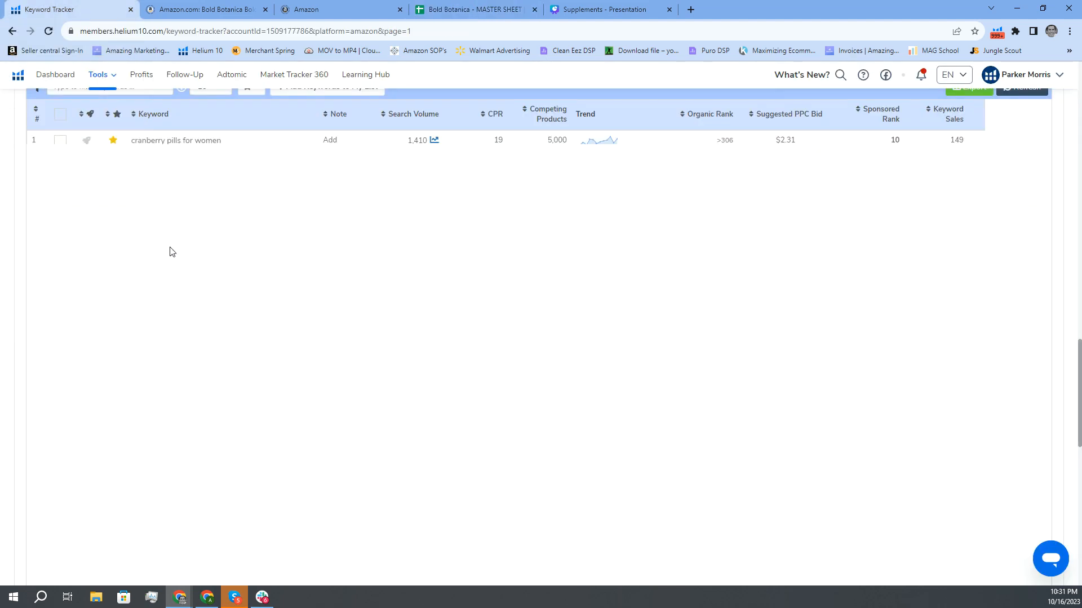
scroll(263, 372, "down", 4)
scroll(263, 372, "up", 4)
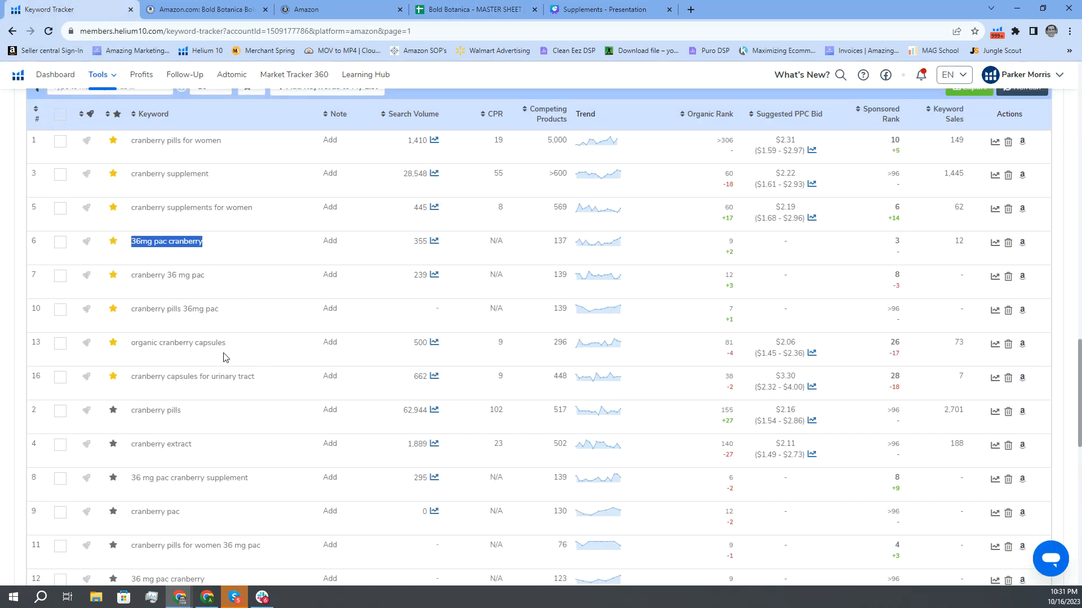
left_click_drag(189, 415, 136, 410)
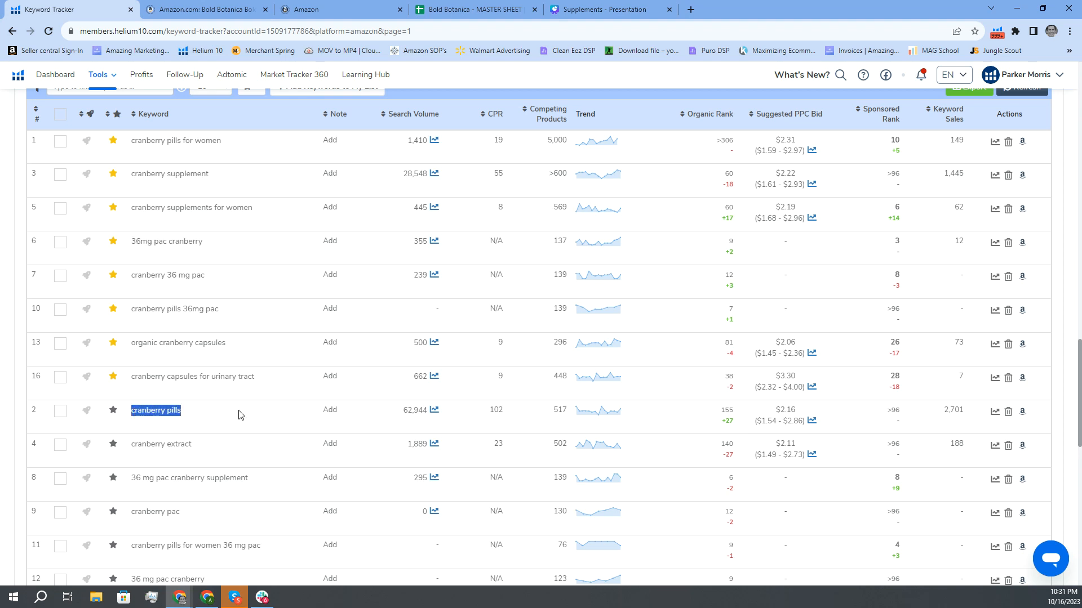
scroll(241, 415, "down", 4)
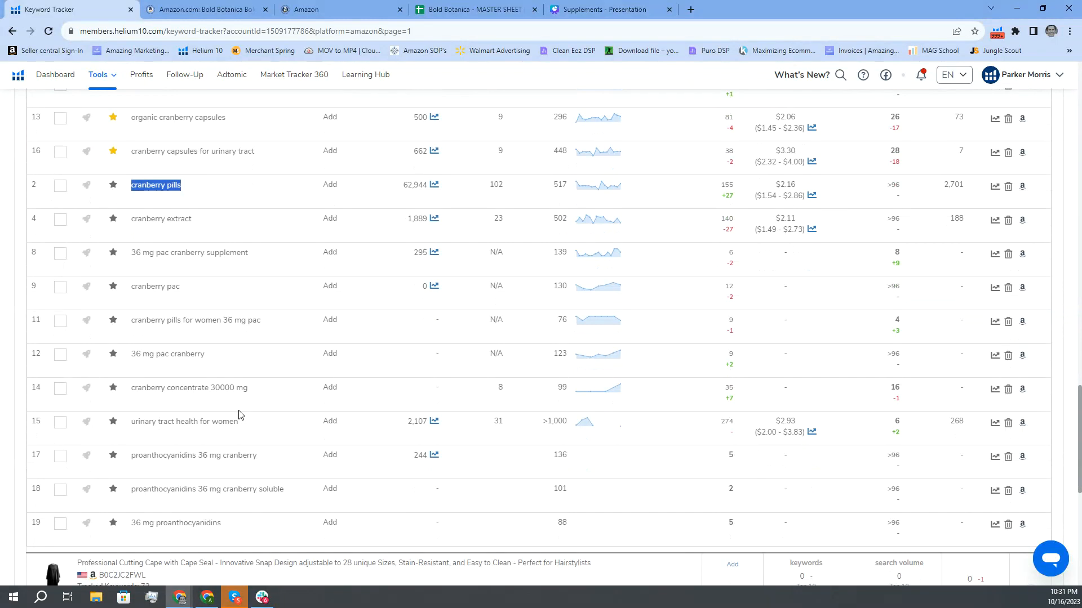
scroll(240, 415, "up", 5)
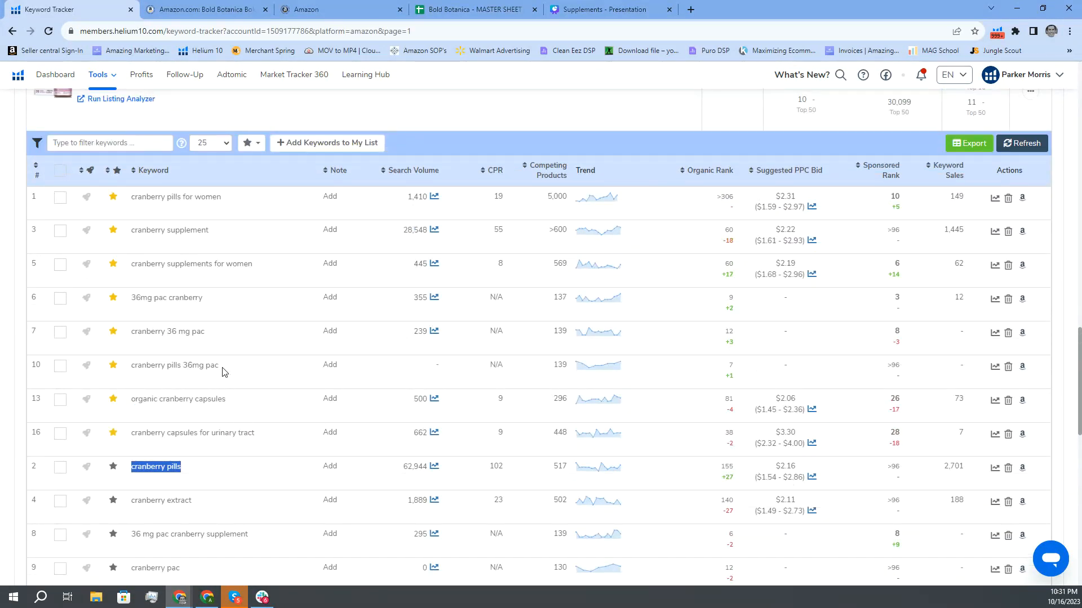
scroll(224, 372, "up", 1)
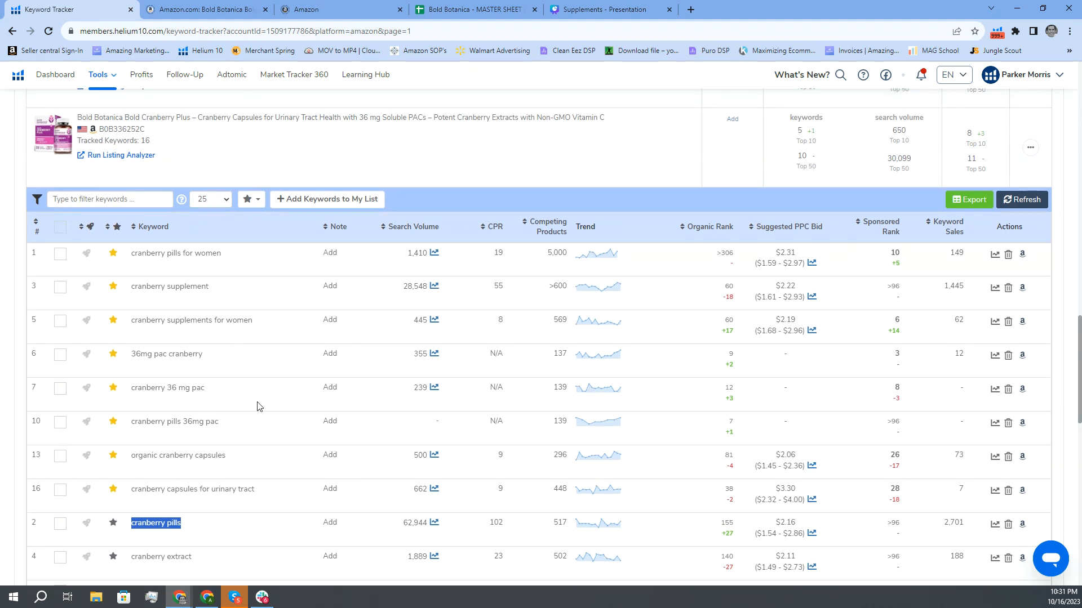
left_click_drag(227, 457, 131, 463)
key("ctrl+c")
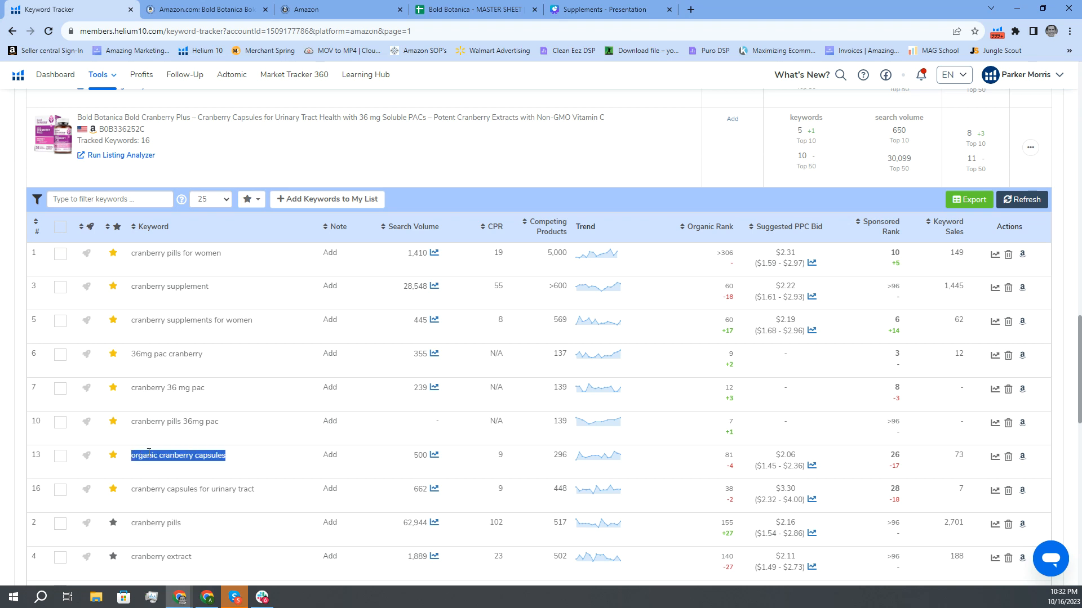
left_click(463, 10)
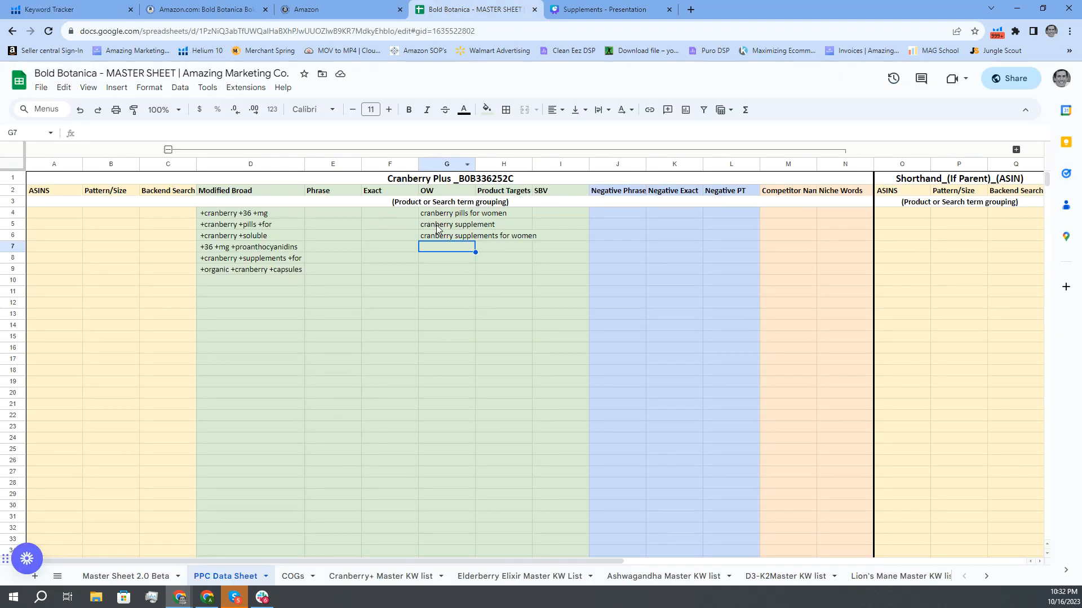
key("ctrl+v")
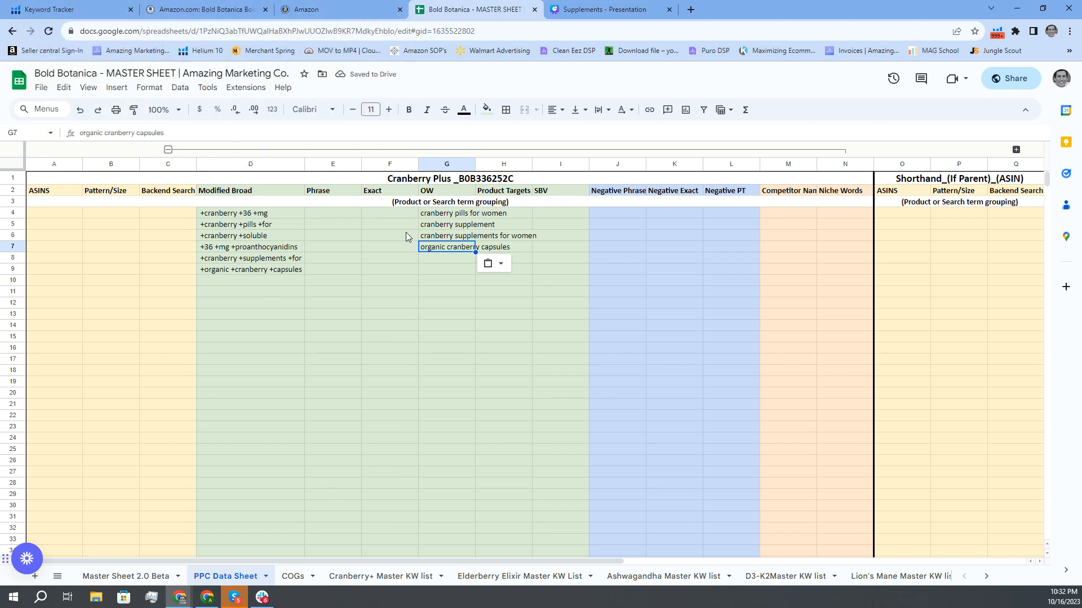
Step: Select Phrase cells E4:E7 in the PPC Data Sheet and review the tracked Cranberry Plus keywords in Keyword Tracker for more candidates
left_click_drag(324, 213, 334, 249)
left_click(98, 9)
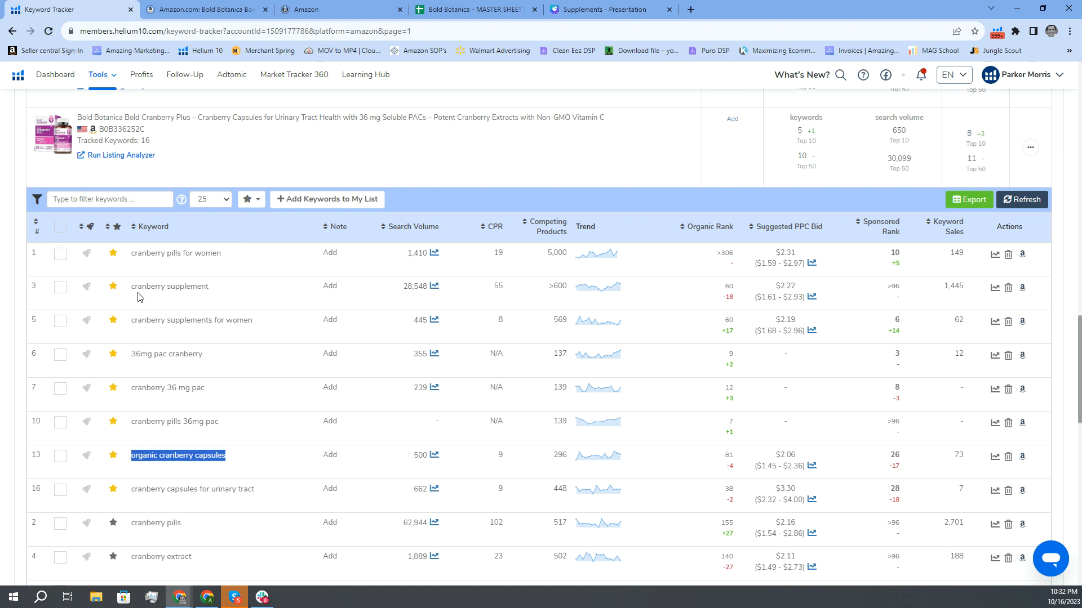
left_click_drag(129, 257, 214, 255)
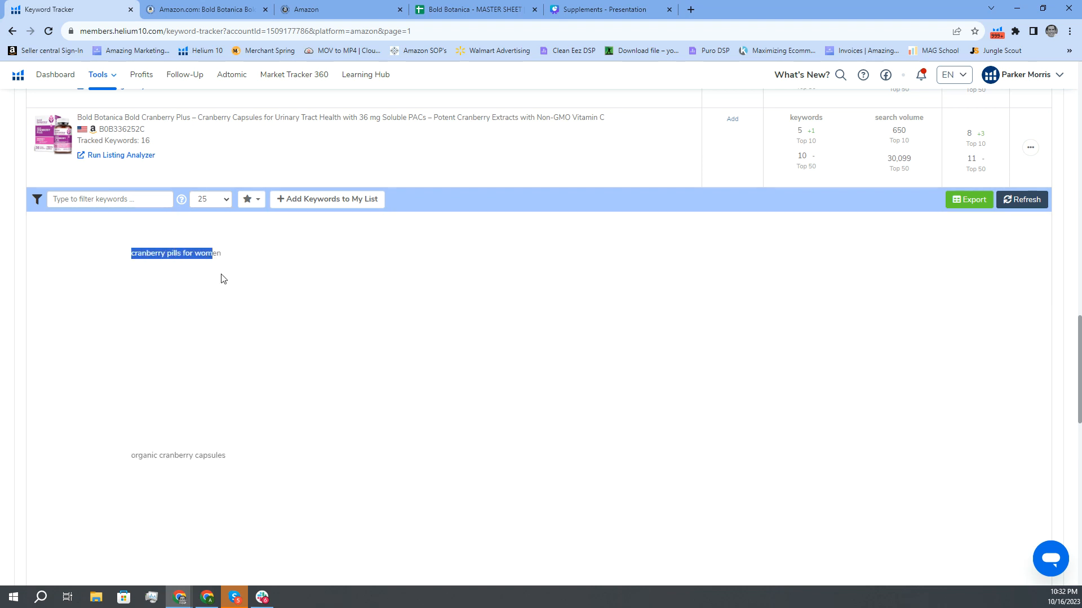
left_click(26, 264)
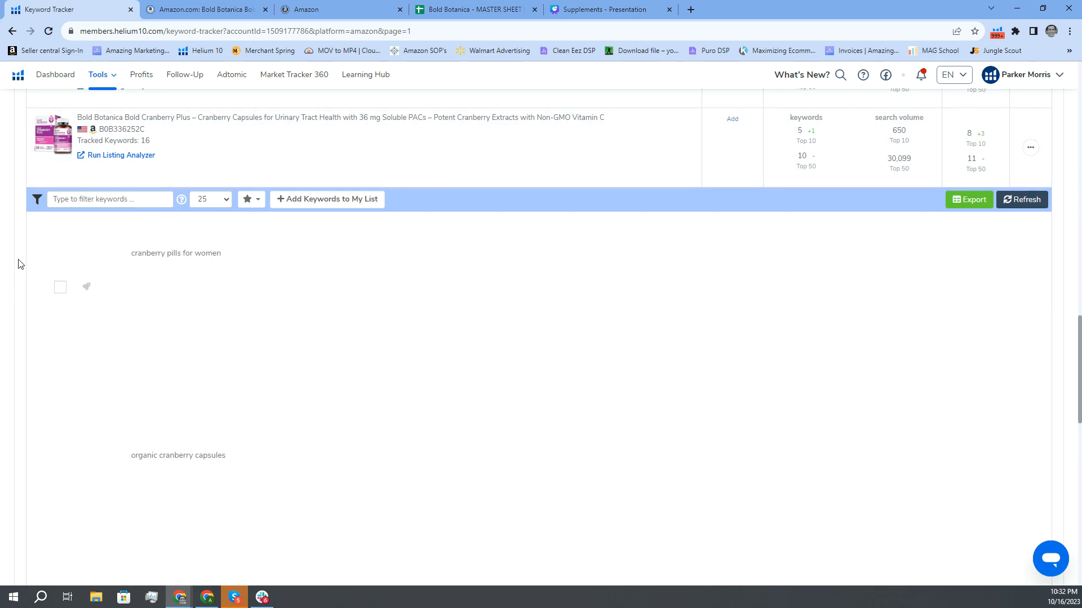
scroll(251, 322, "down", 5)
scroll(253, 321, "up", 4)
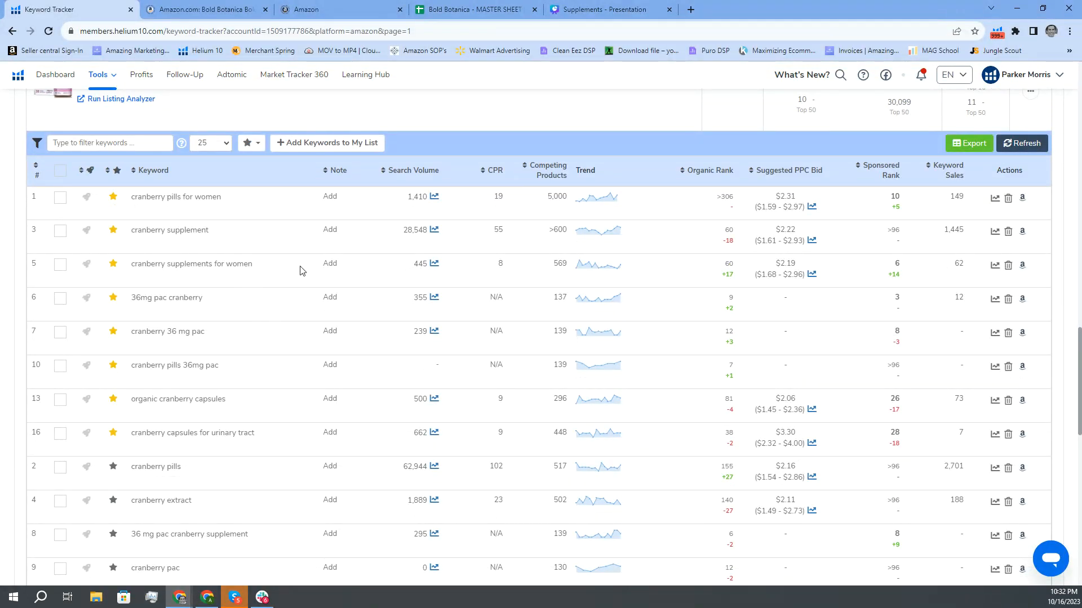
scroll(259, 313, "down", 5)
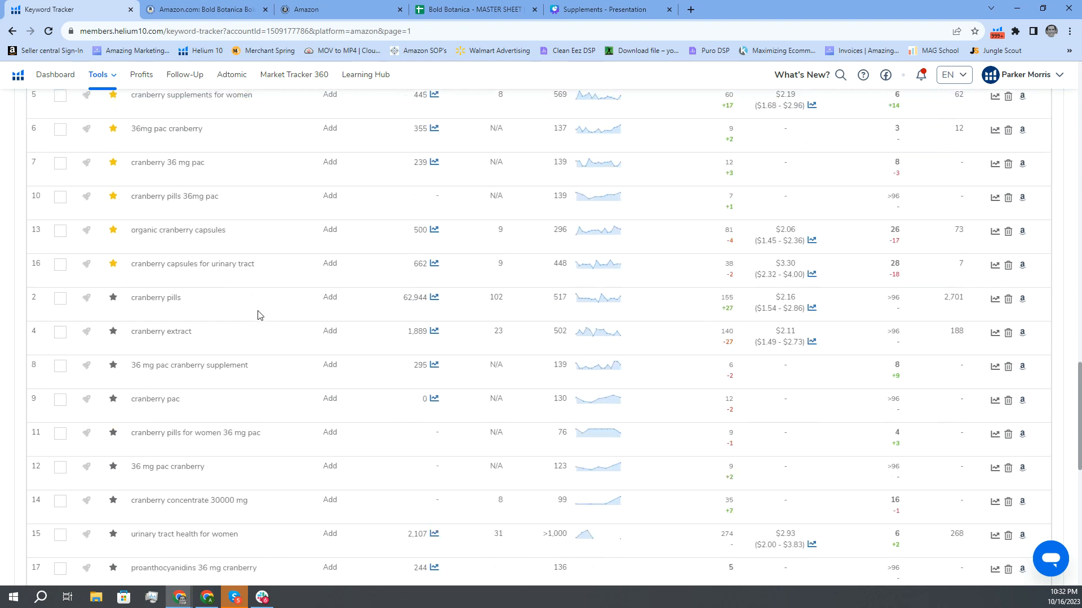
scroll(258, 313, "up", 3)
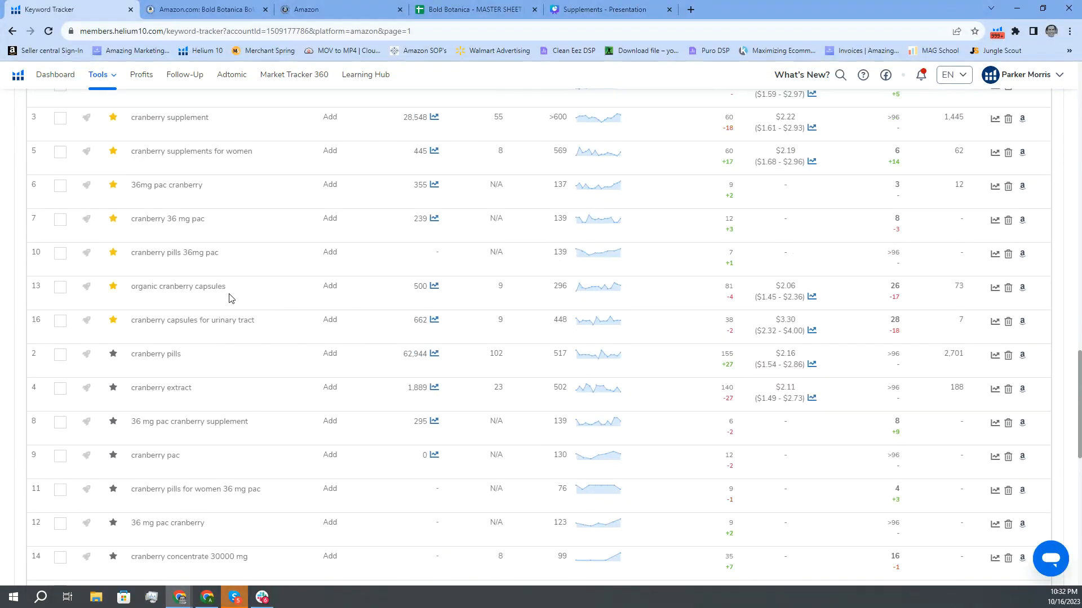
scroll(188, 360, "up", 1)
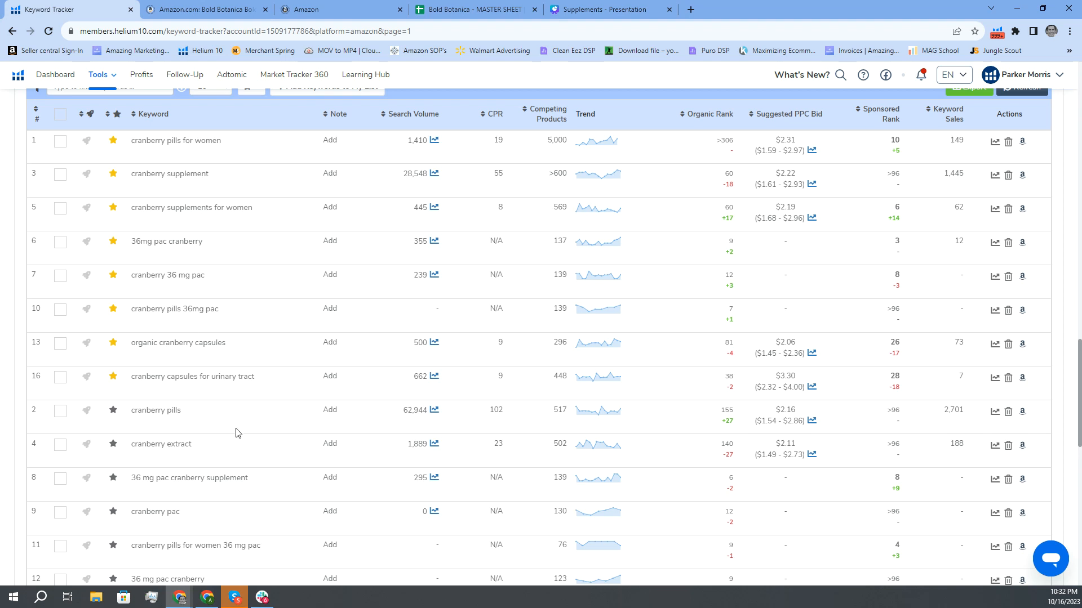
Step: Copy the tracked keyword "cranberry pills" from Keyword Tracker and switch to the Bold Botanica MASTER SHEET
left_click_drag(190, 410, 132, 414)
key("ctrl+c")
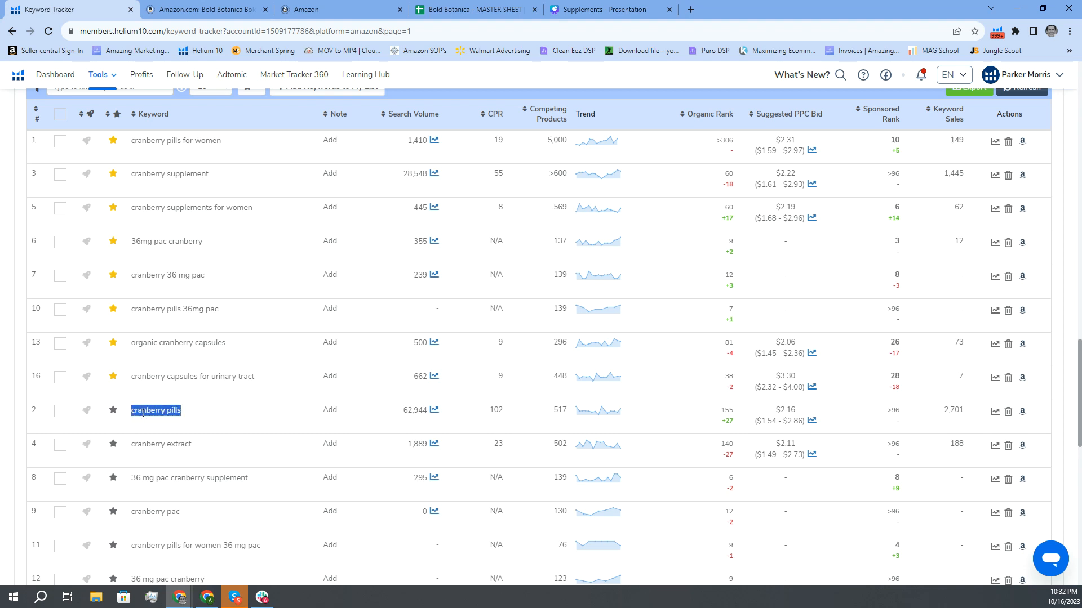
key("alt")
key("alt+Tab")
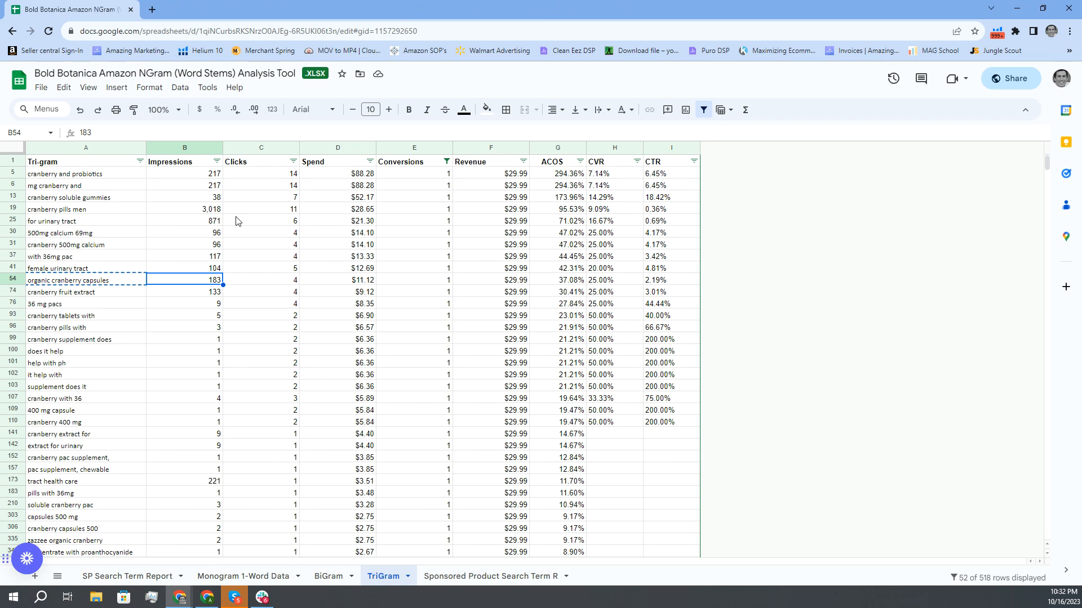
key("alt+Tab")
left_click(481, 9)
Step: Move the Bold Botanica MASTER SHEET into its own browser window and return to Helium 10 Keyword Tracker
left_click_drag(476, 11, 555, 135)
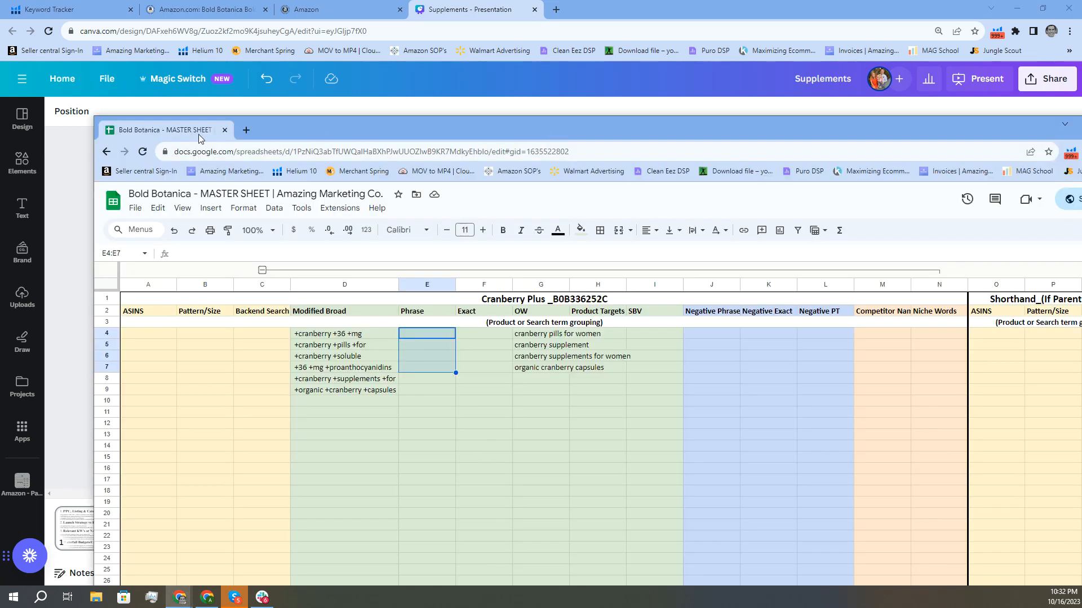
left_click_drag(199, 131, 462, 150)
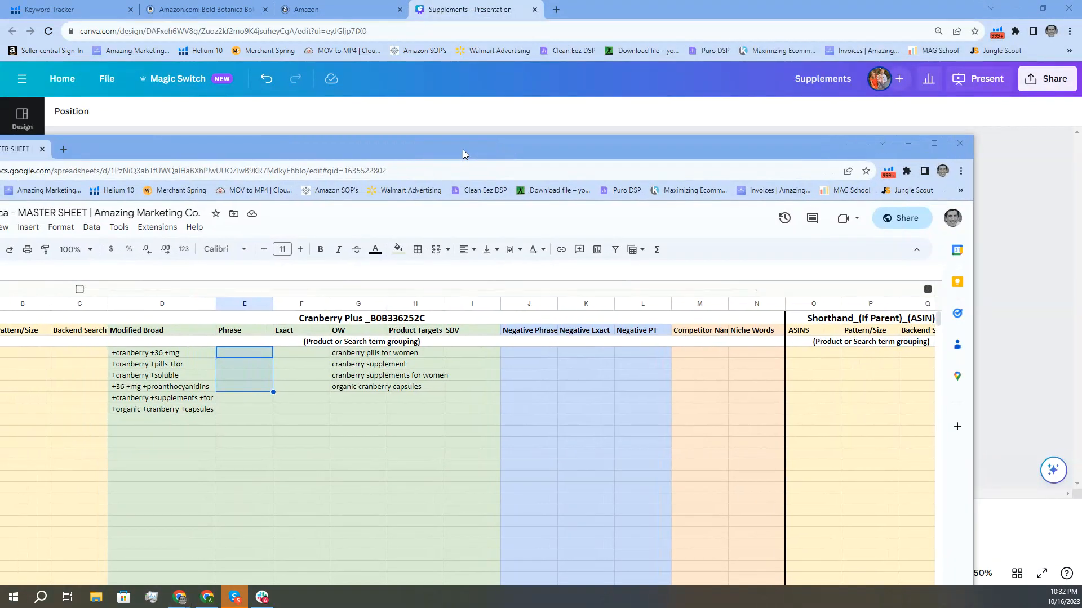
key("alt+Tab")
key("alt+Tab")
left_click_drag(29, 149, 205, 17)
key("alt+Tab")
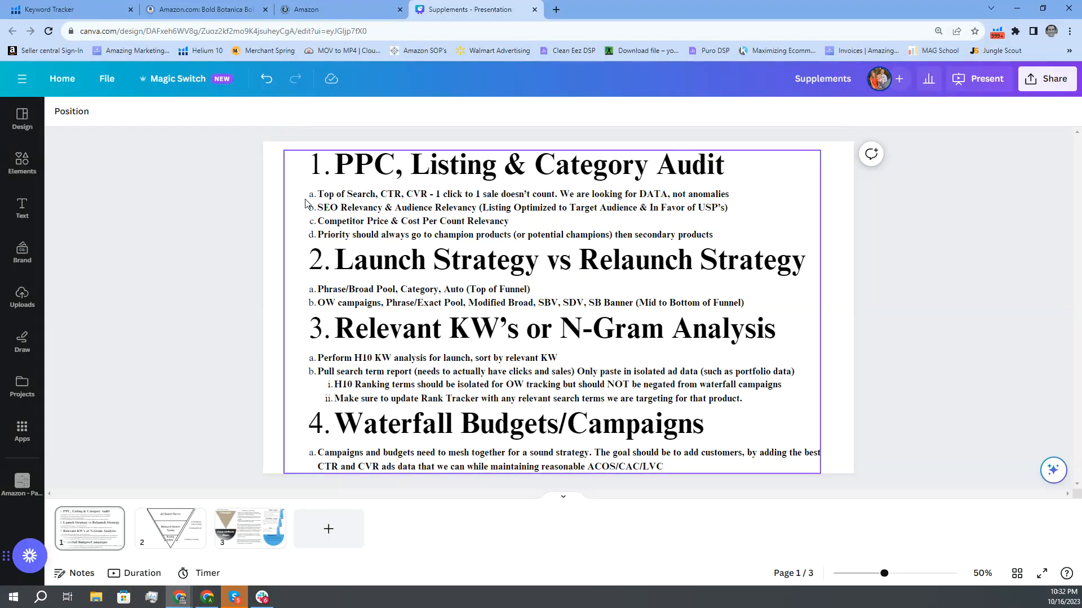
left_click(99, 10)
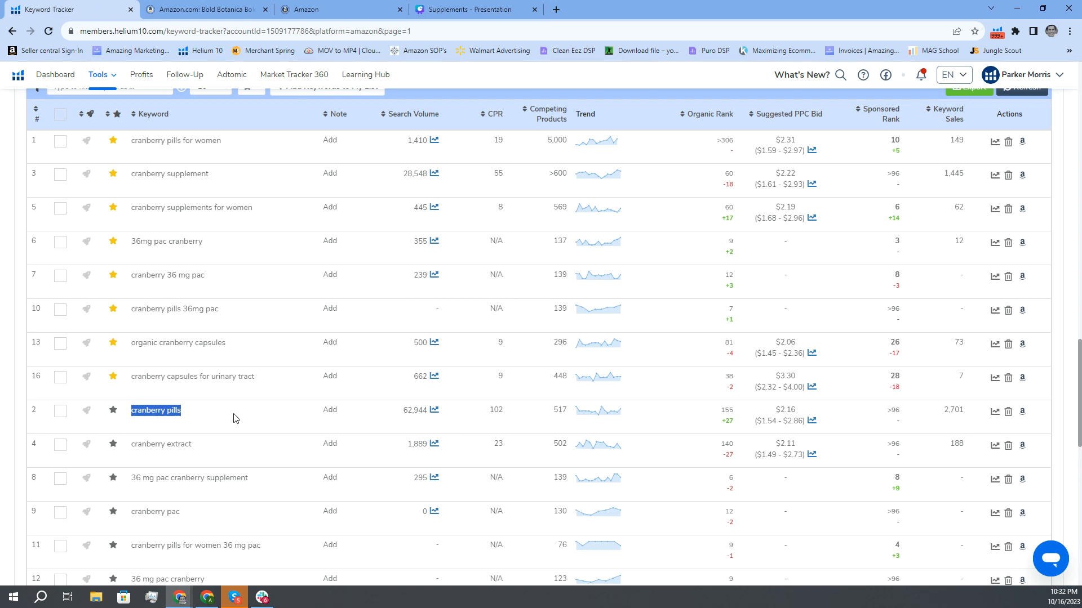
Step: Paste the copied keyword "cranberry pills" into Phrase cell E4 of the PPC Data Sheet
key("alt+Tab")
left_click(353, 234)
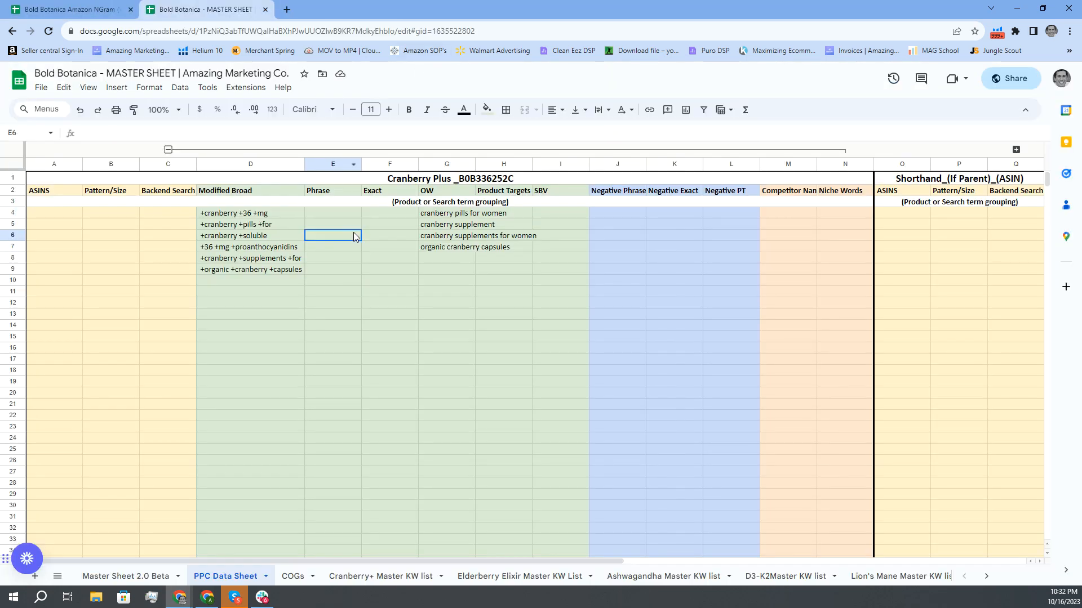
left_click(344, 212)
key("ctrl+v")
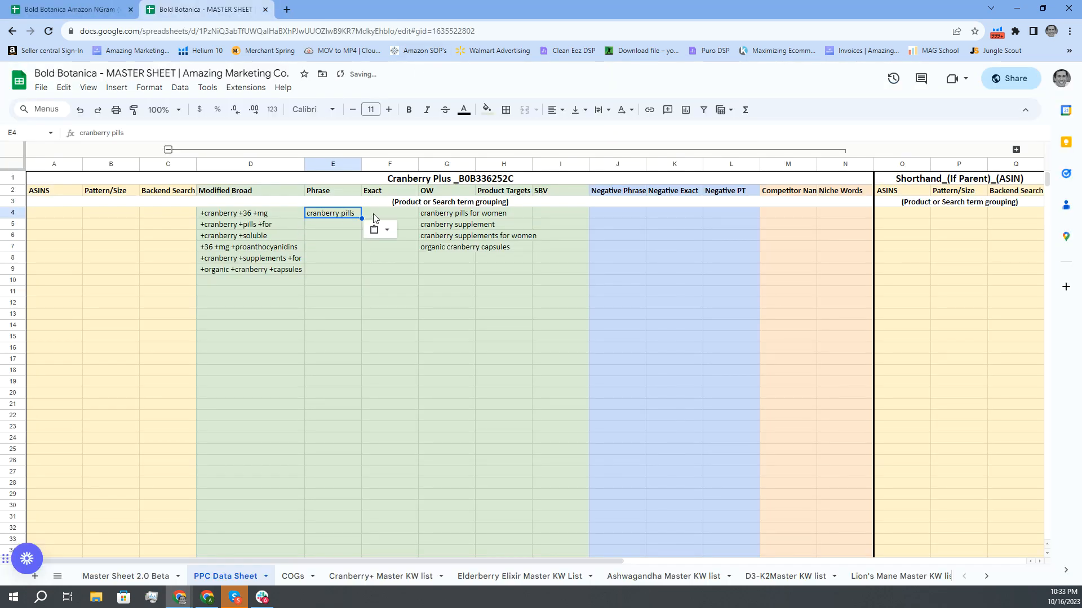
Step: Copy the tracked keyword "cranberry supplement" from Keyword Tracker into Phrase cell E5 of the PPC Data Sheet
key("alt+Tab")
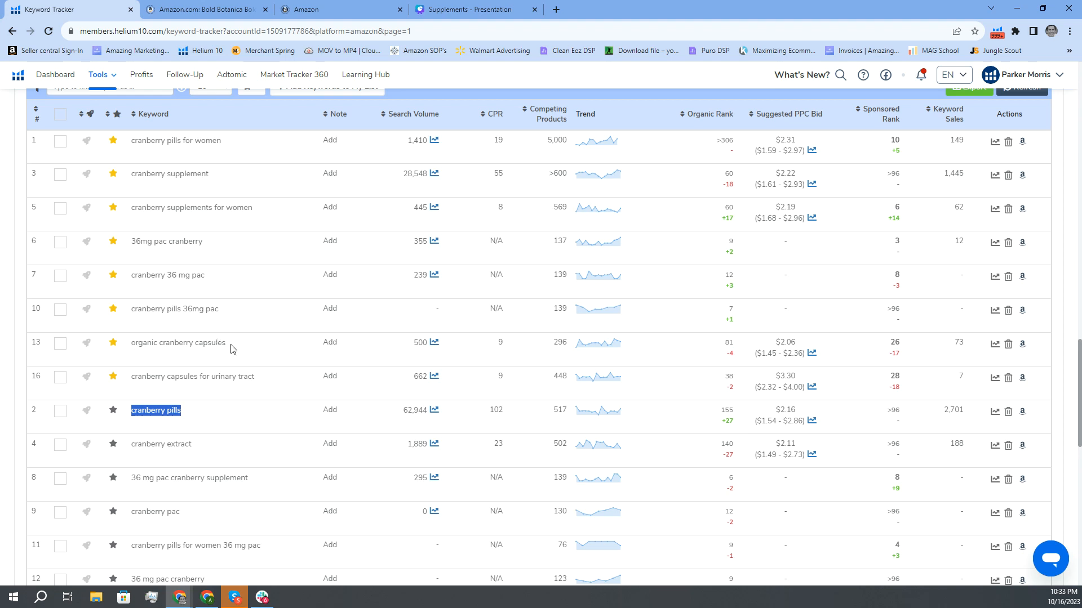
scroll(231, 349, "up", 1)
left_click_drag(213, 231, 127, 230)
key("ctrl+c")
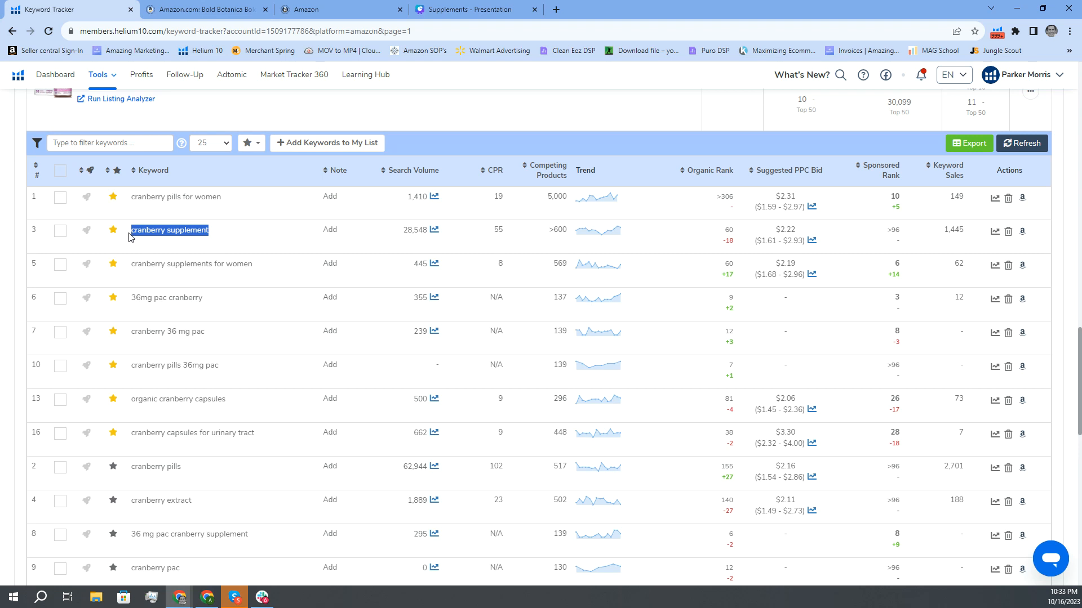
key("alt+Tab")
left_click(336, 225)
key("ctrl+v")
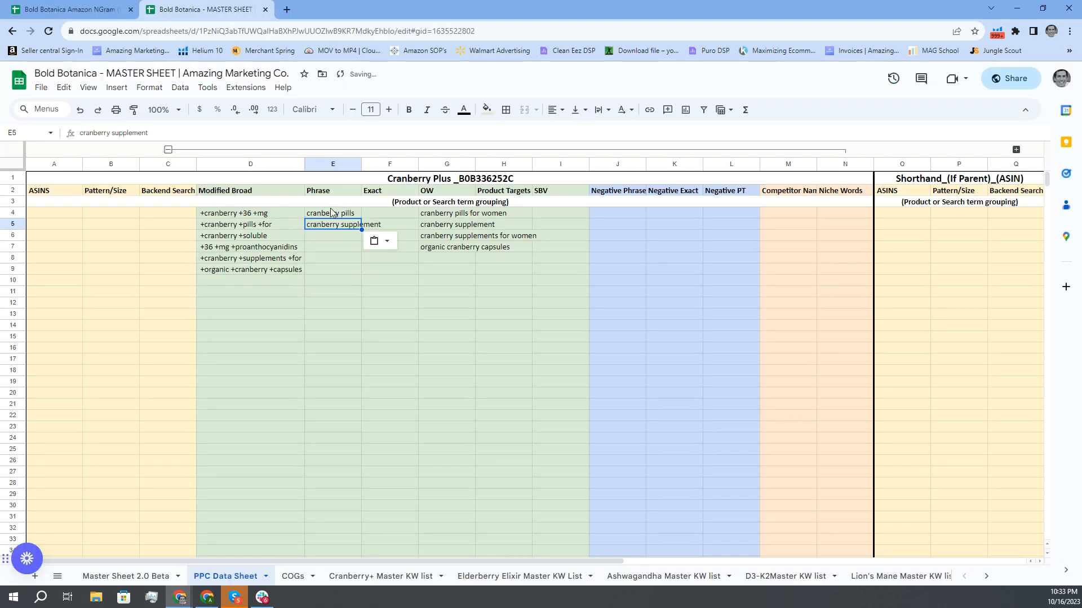
Step: Check the "organic cranberry capsules" keyword in Keyword Tracker and enter "cranberry capsules" in Phrase cell E6 of the PPC Data Sheet
key("alt+Tab")
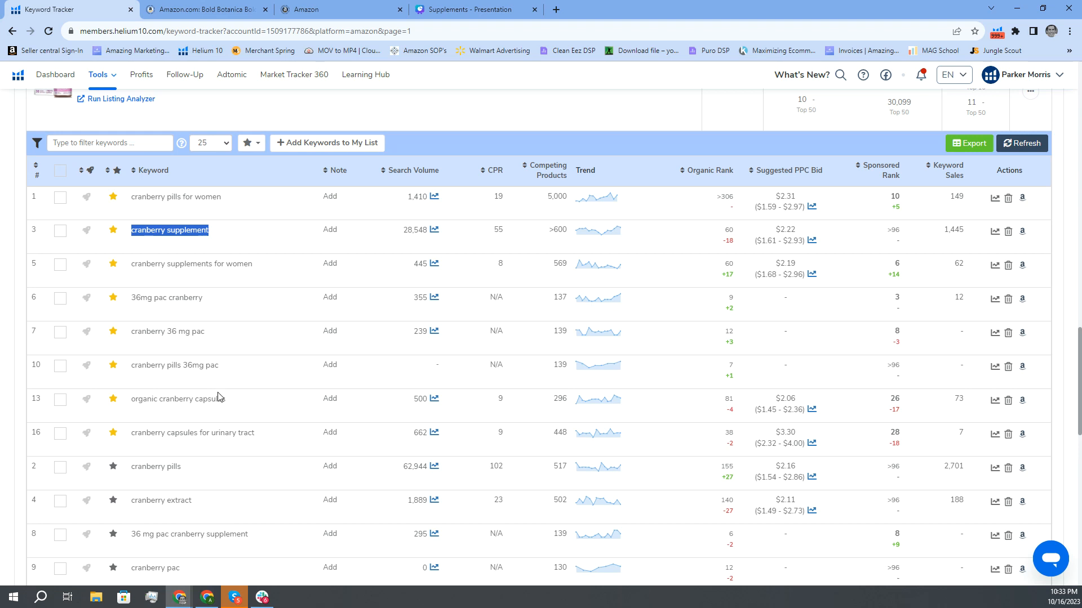
left_click_drag(226, 400, 171, 403)
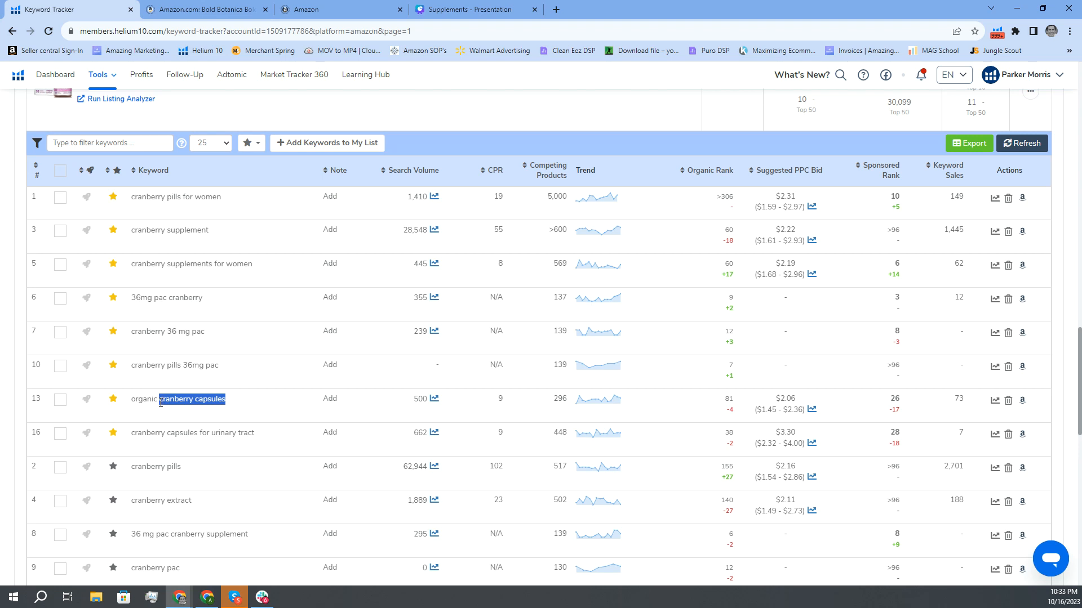
scroll(160, 403, "down", 4)
scroll(172, 410, "up", 3)
key("alt+Tab")
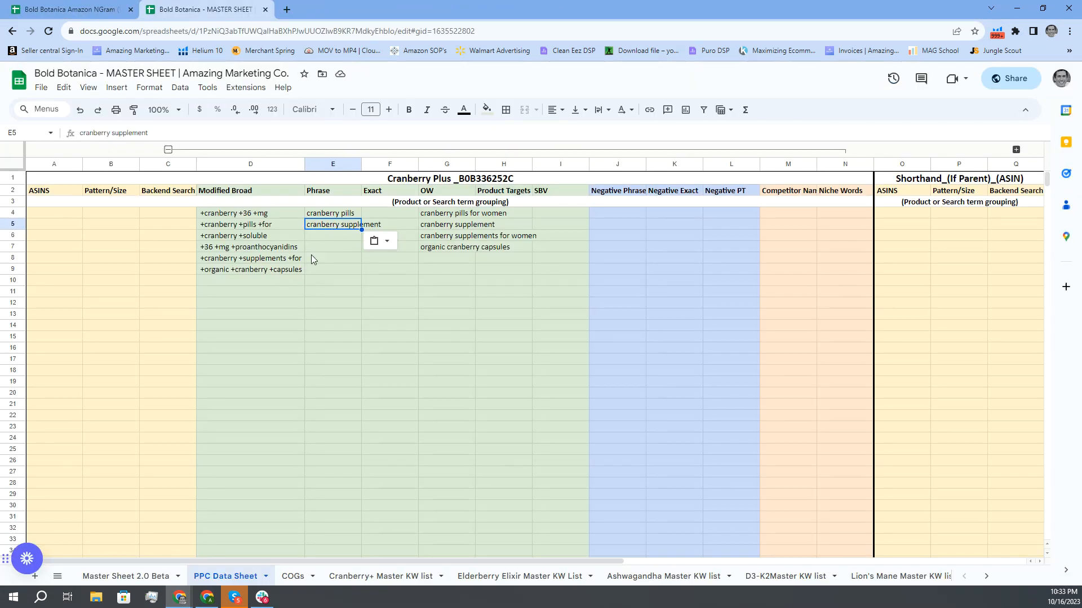
left_click(335, 236)
type("cranberry capsules")
Step: Copy the tracked keyword "urinary tract health for women" from Keyword Tracker into Phrase cell E7 of the PPC Data Sheet
key("alt+Tab")
scroll(208, 374, "down", 4)
left_click_drag(241, 424, 130, 429)
key("ctrl+c")
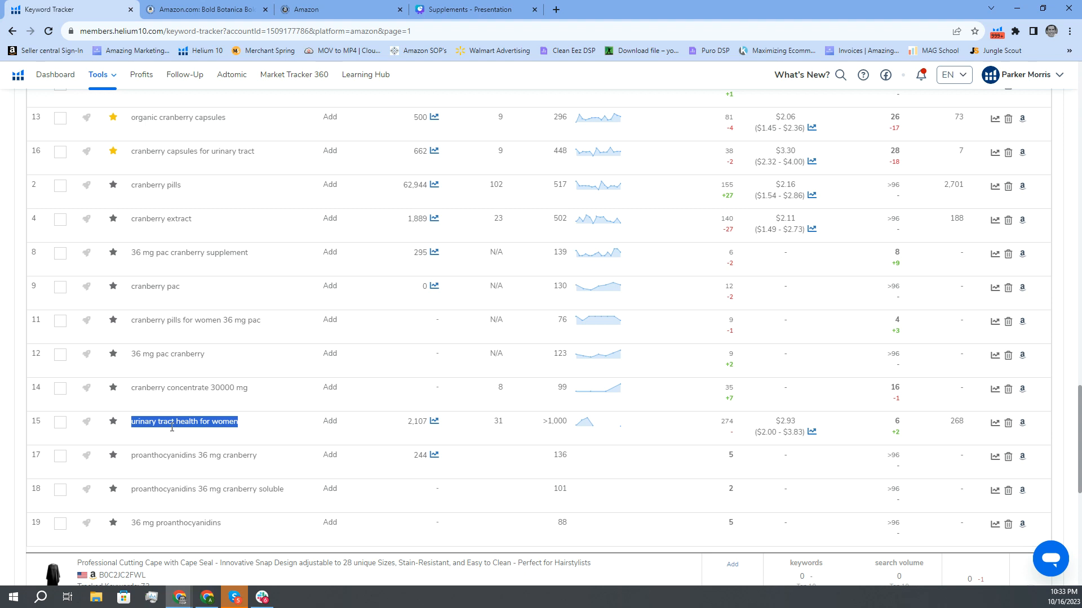
key("alt+Tab")
left_click(339, 249)
key("ctrl+v")
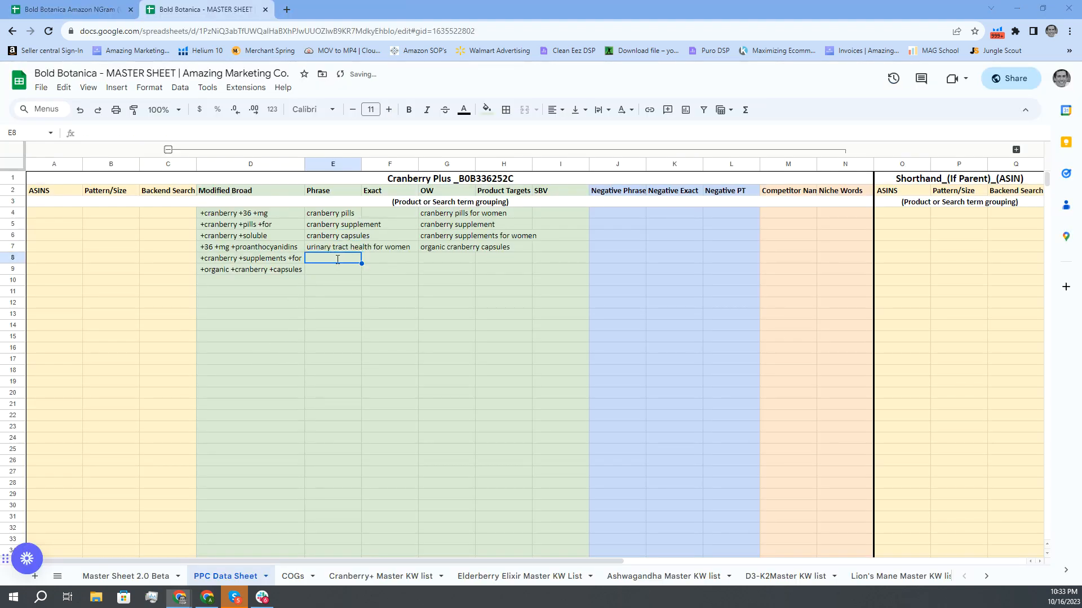
Step: Review the full list of tracked Cranberry Plus keywords in Keyword Tracker against the keywords already in the PPC Data Sheet
key("alt+Tab")
scroll(243, 367, "up", 1)
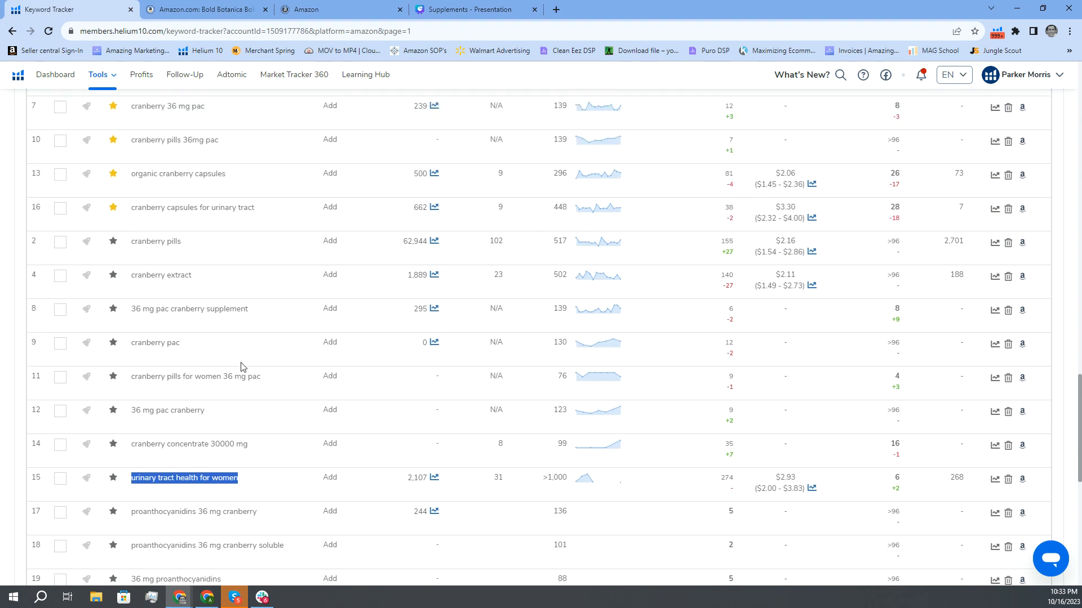
scroll(242, 367, "up", 1)
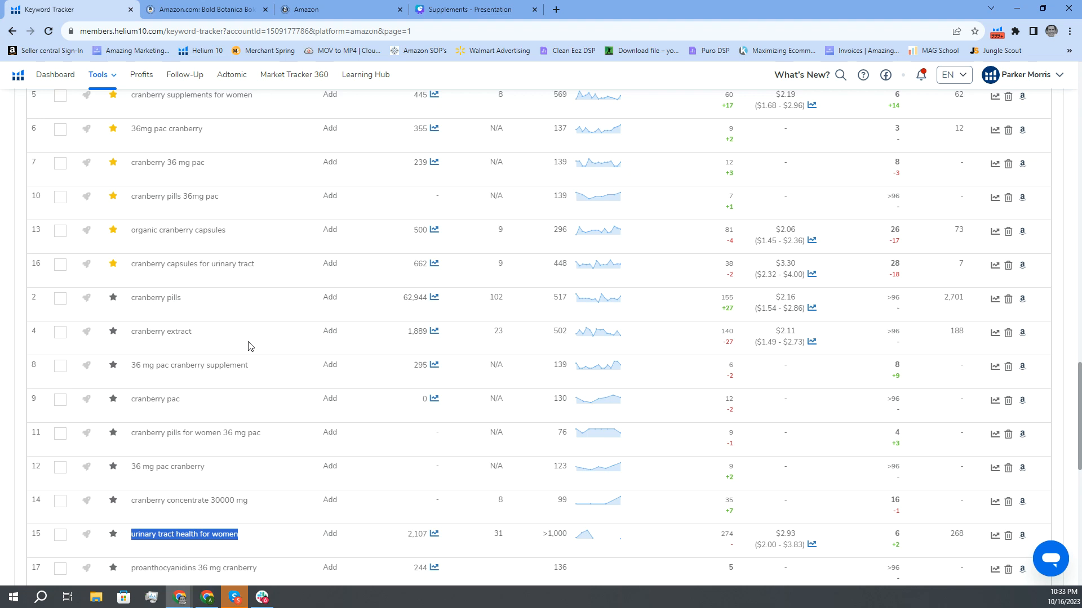
scroll(254, 346, "up", 2)
scroll(250, 346, "down", 4)
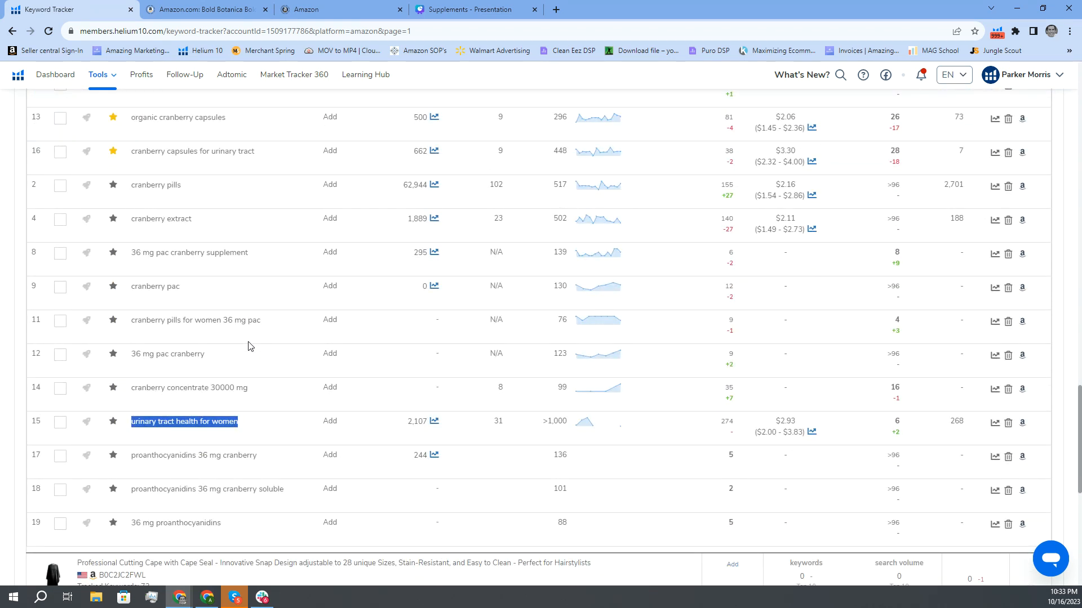
scroll(250, 346, "up", 4)
key("alt+Tab")
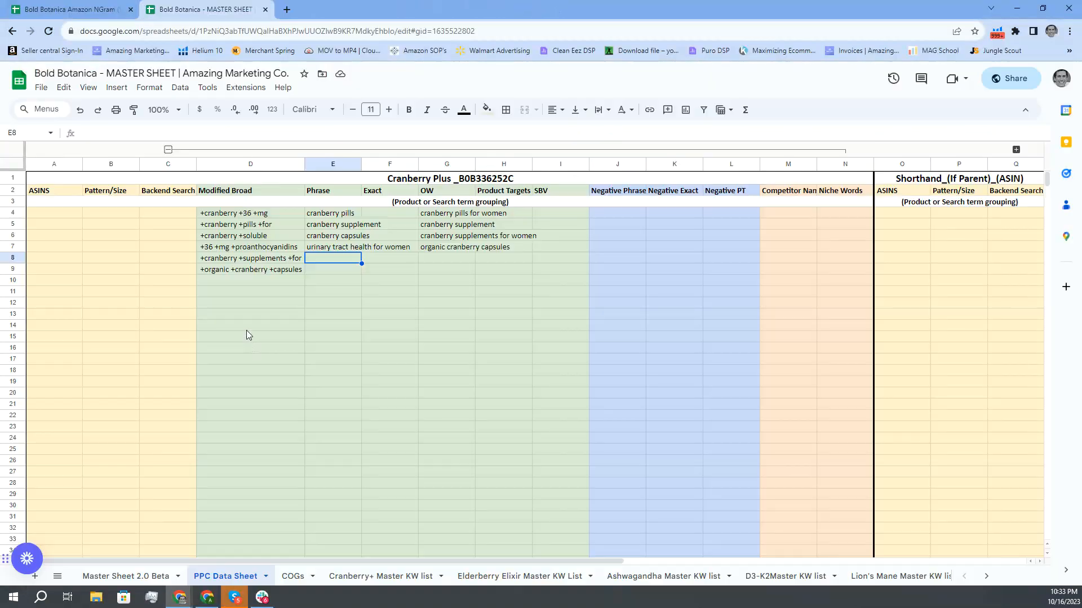
key("alt+Tab")
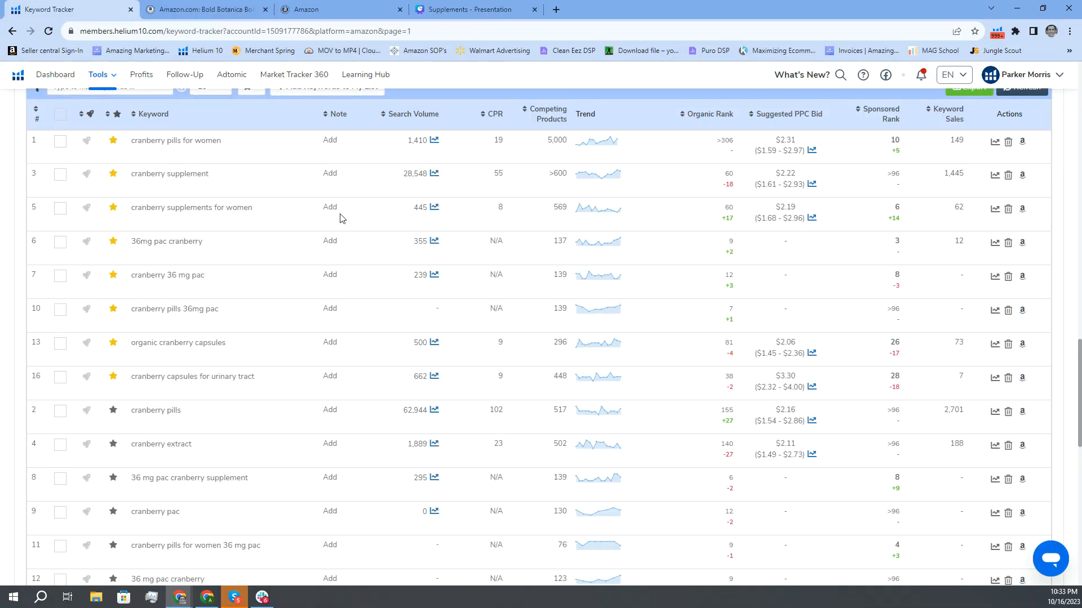
scroll(185, 234, "up", 2)
scroll(185, 234, "down", 1)
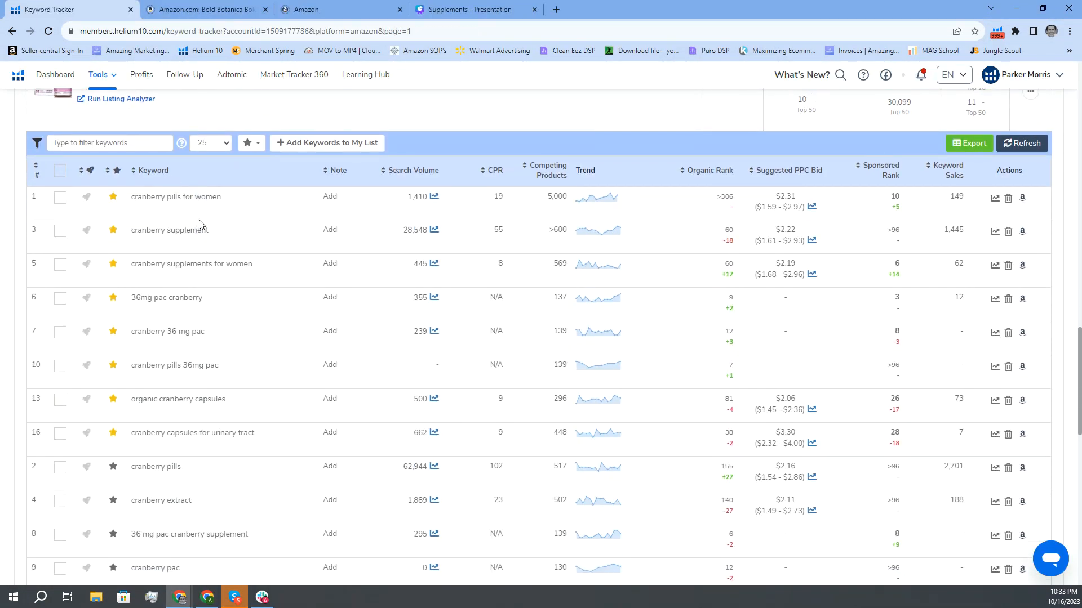
scroll(205, 384, "down", 8)
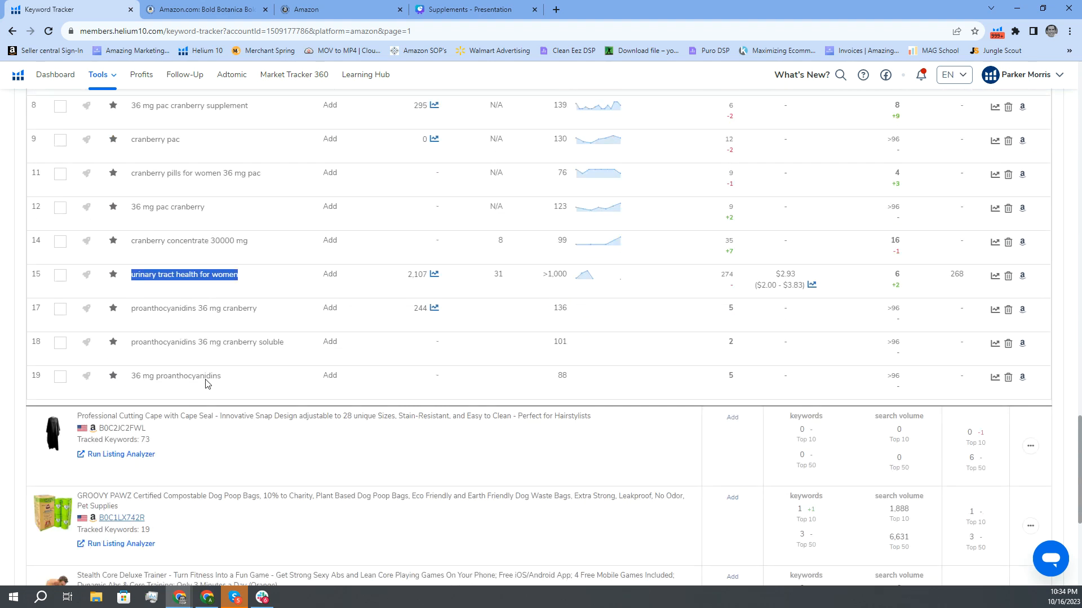
Step: Copy all tracked Cranberry Plus keywords from Keyword Tracker and paste them into the Exact column of the PPC Data Sheet from cell F4
scroll(206, 384, "up", 15)
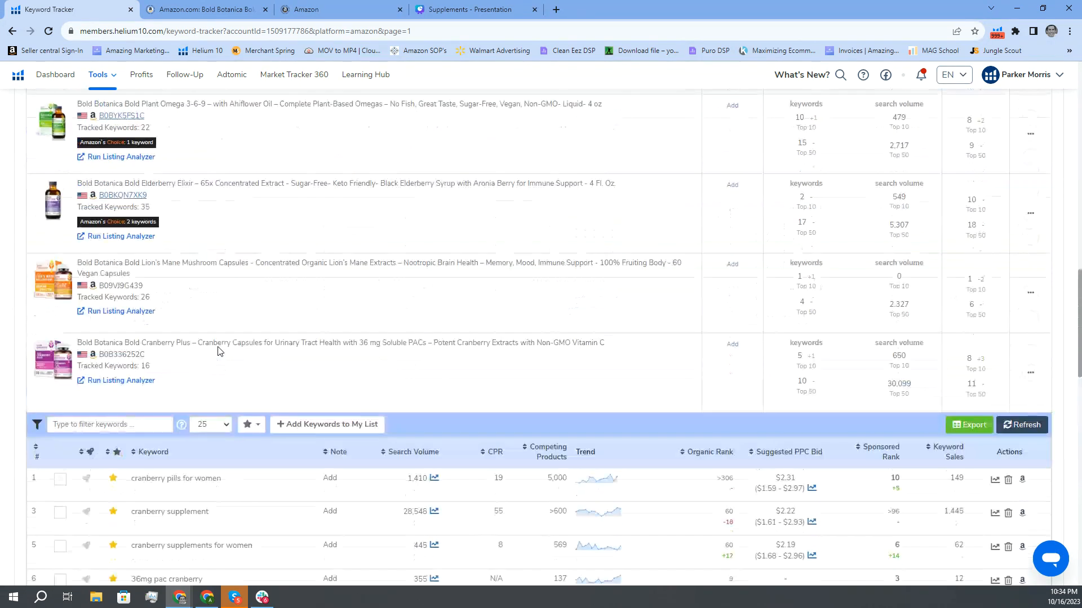
scroll(218, 351, "down", 2)
left_click(1031, 261)
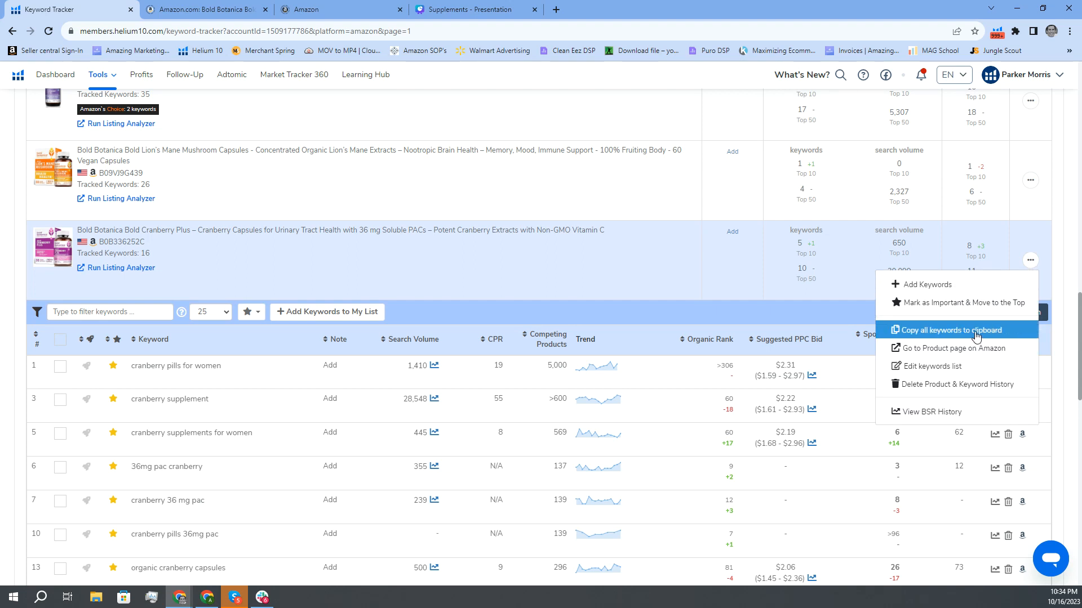
key("alt+Tab")
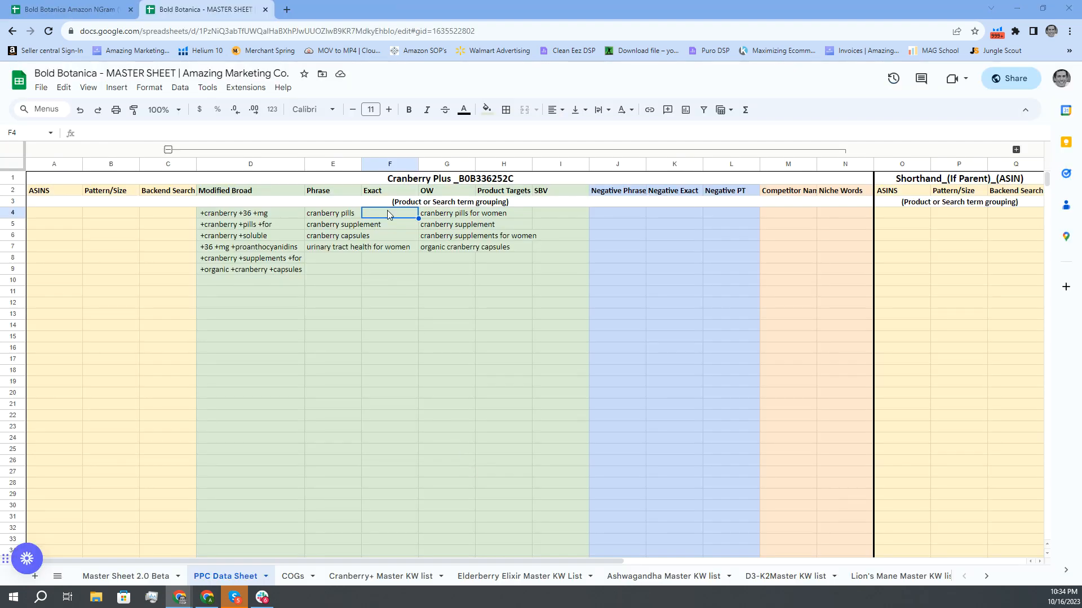
type("cranberry pills for women cranberry pills cranberry supplement cranberry extract cranberry supplements for women 36mg pac cranberry cranberry 36 mg pac 36 mg pac cranberry supplement cranberry pac cranberry pills 36mg pac cranberry pills for women 36 mg pac 36 mg pac cranberry organic cranberry capsules cranberry concentrate 30000 mg urinary tract health for women cranberry capsules for urinary tract proanthocyanidins 36 mg cranberry proanthocyanidins 36 mg cranberry soluble 36 mg proanthocyanidins")
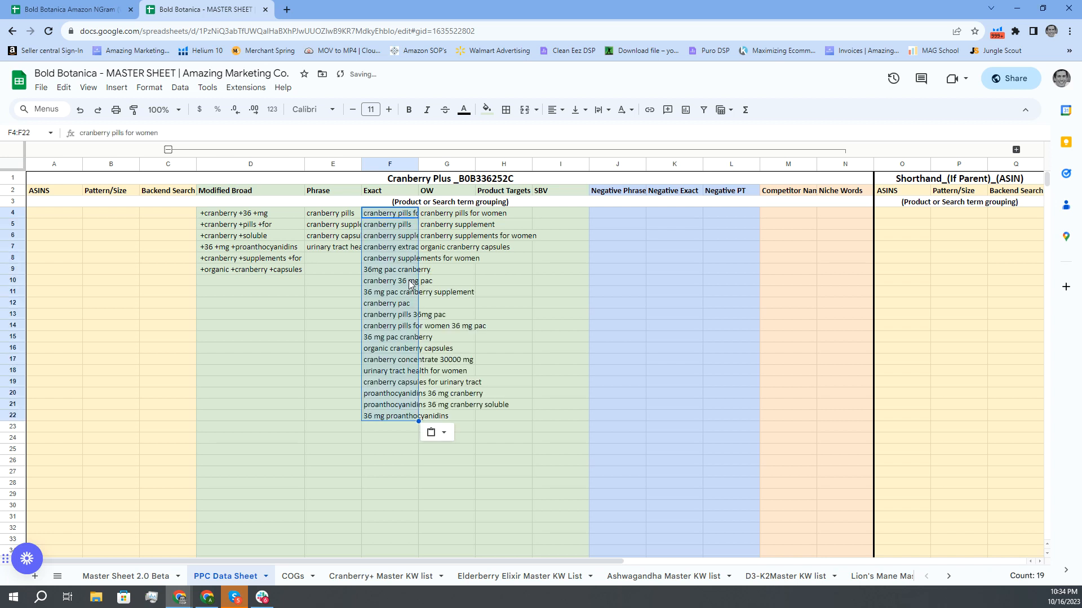
Step: Check the pasted Exact keywords F4:F22 and the Phrase keywords E4:E7 against the Cranberry Plus list in Keyword Tracker
left_click(324, 375)
left_click_drag(383, 214, 384, 416)
left_click(359, 293)
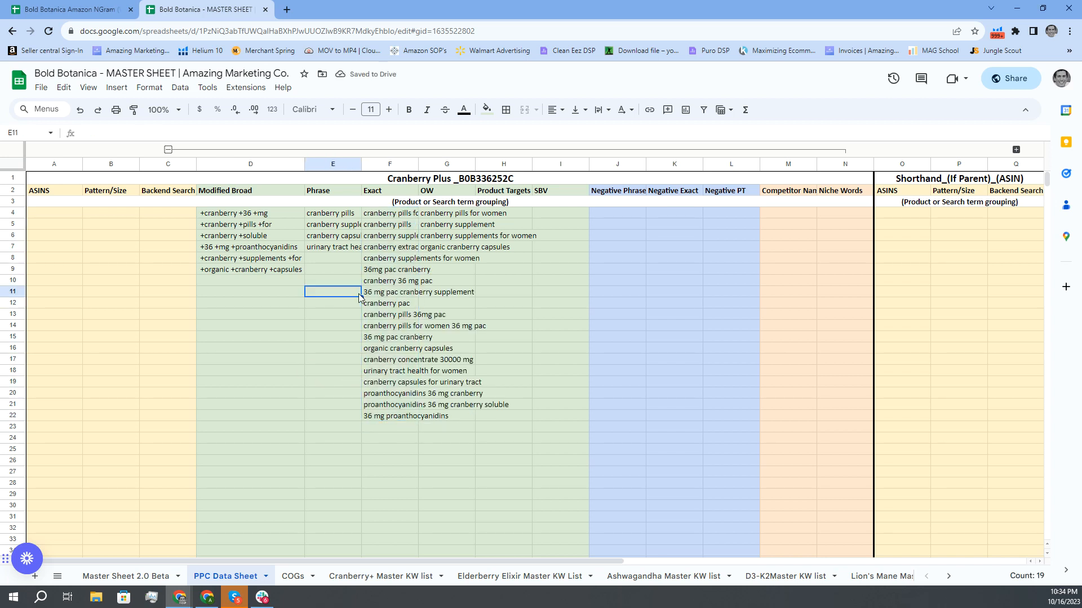
key("alt+Tab")
scroll(215, 311, "down", 4)
scroll(229, 349, "up", 4)
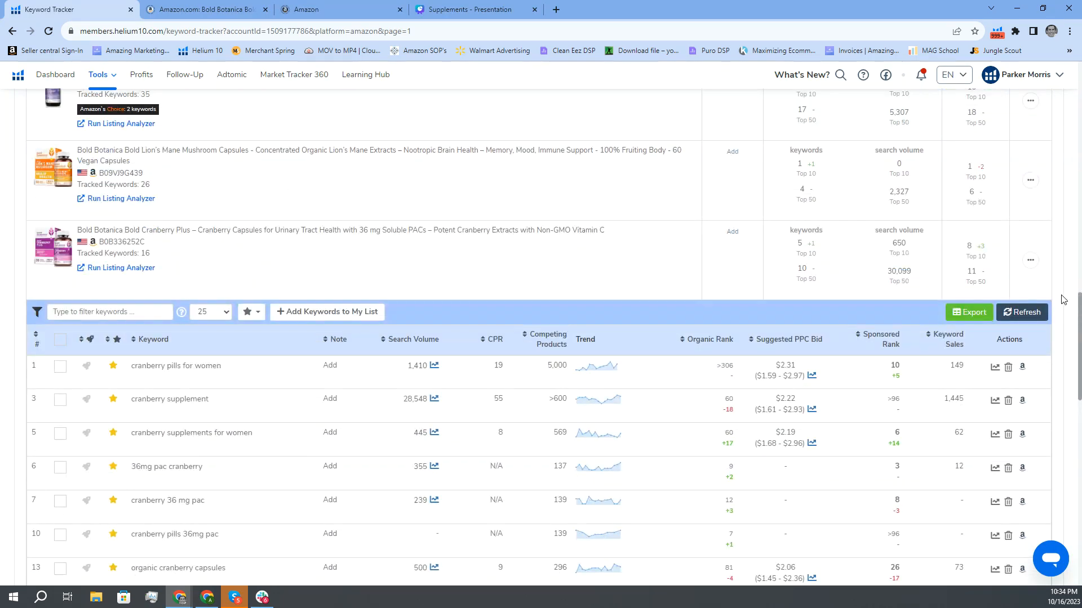
key("alt+Tab")
key("alt+Tab")
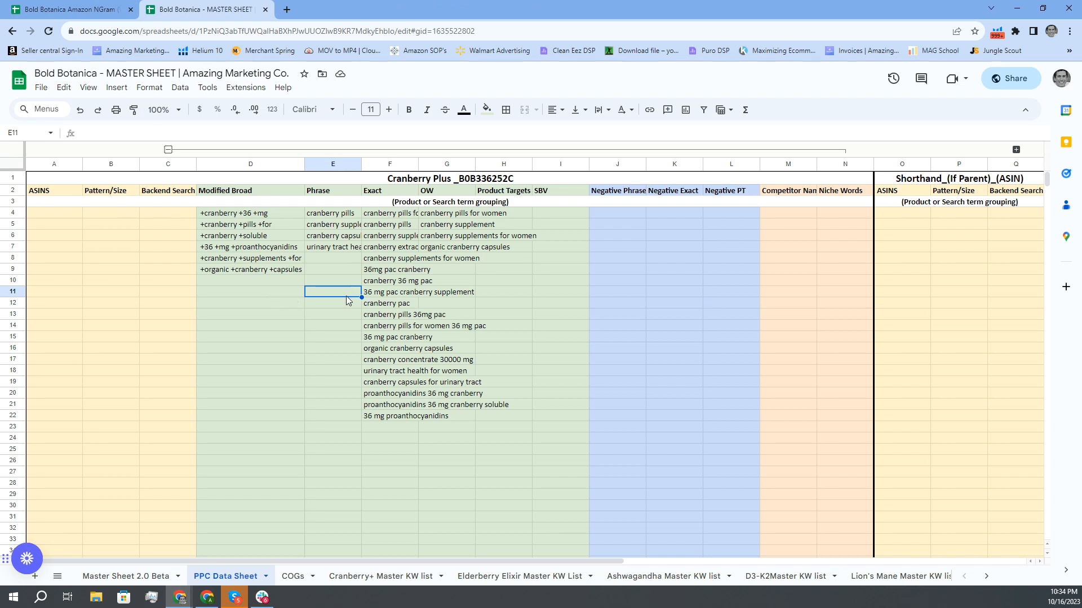
left_click_drag(332, 213, 332, 248)
left_click_drag(382, 215, 389, 418)
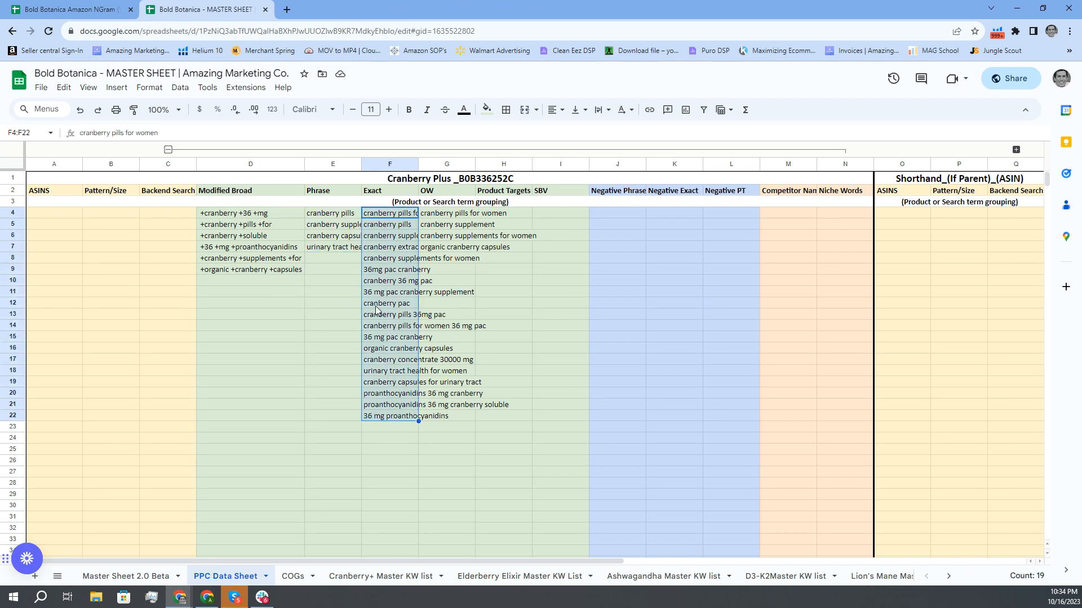
Step: Fit the widths of the OW, Exact and Phrase columns to their contents in the PPC Data Sheet
left_click(466, 283)
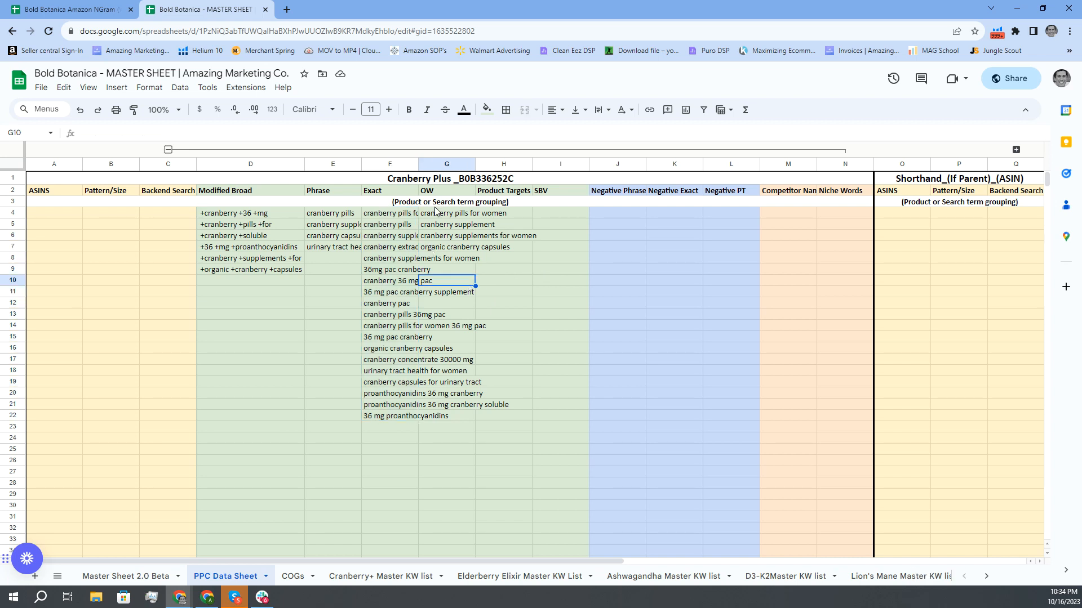
double_click(475, 164)
double_click(419, 164)
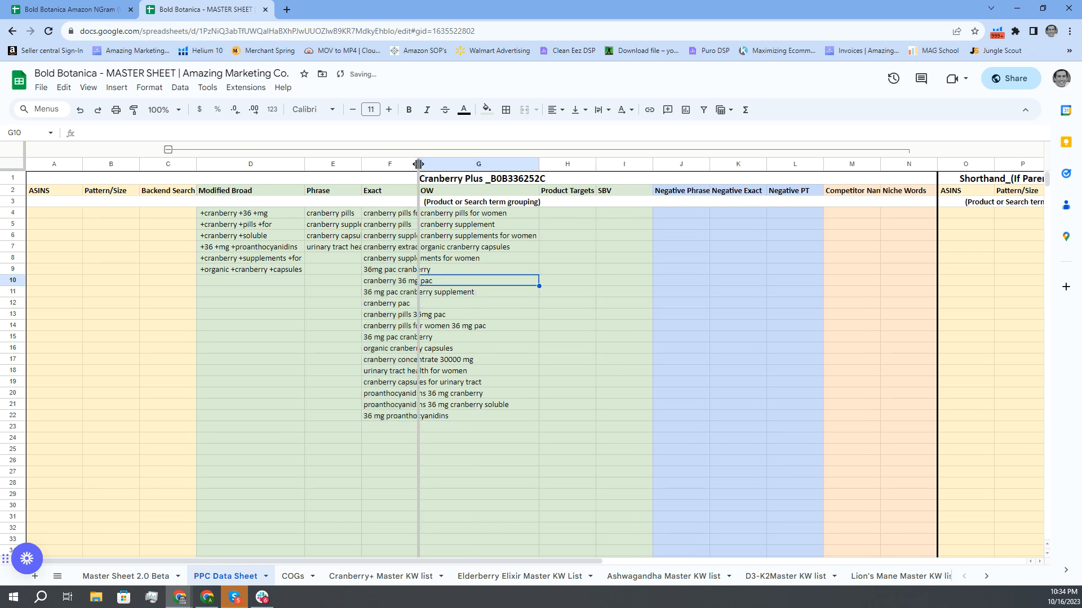
double_click(361, 164)
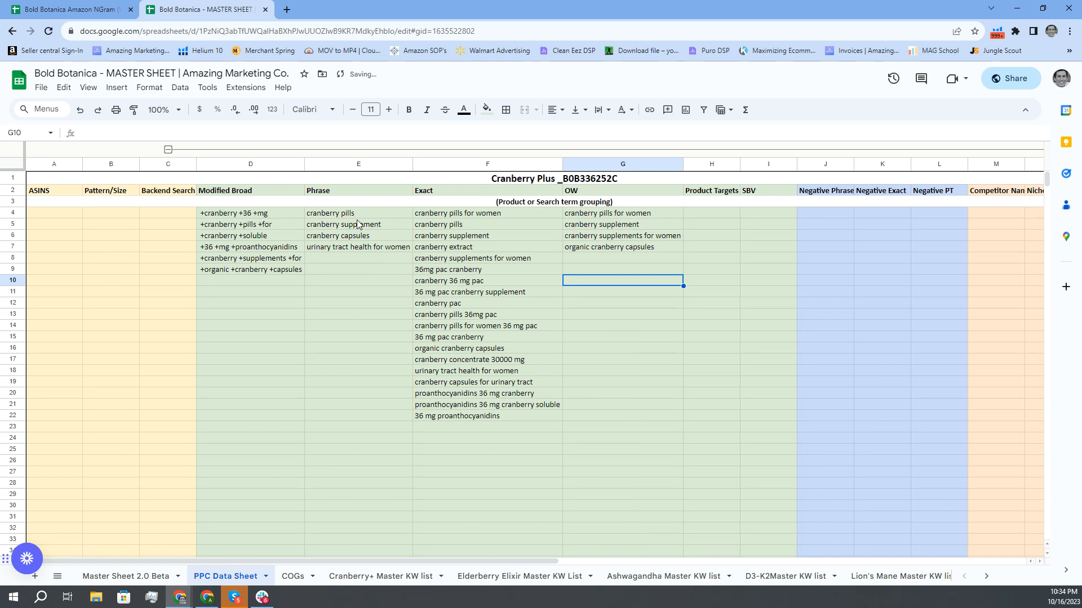
Step: Review the keyword lists in the Phrase, Exact and OW columns of the Cranberry Plus block
left_click_drag(338, 214, 383, 248)
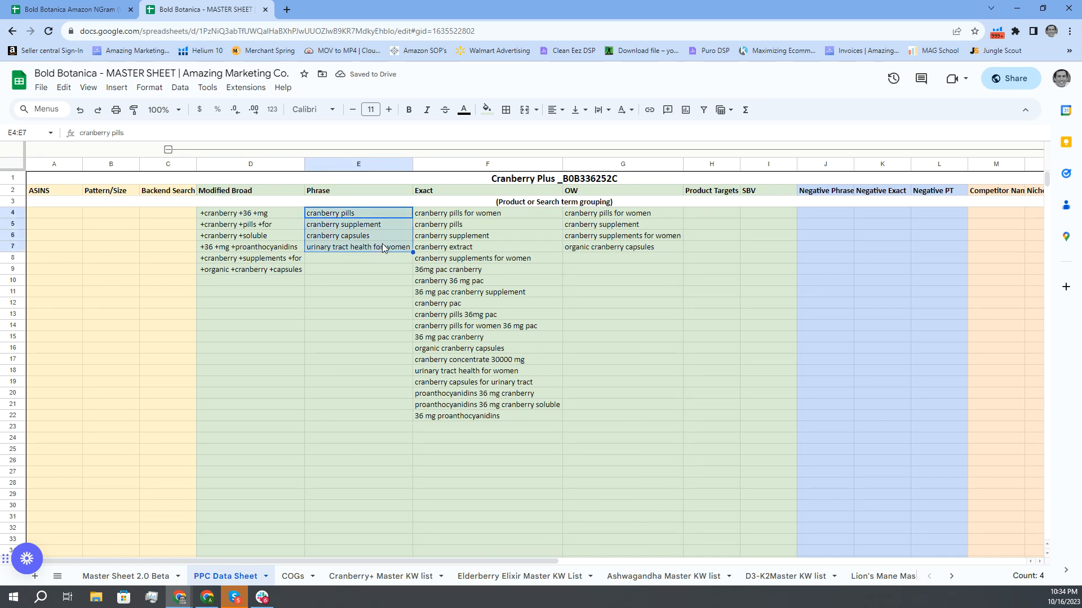
left_click_drag(455, 215, 467, 417)
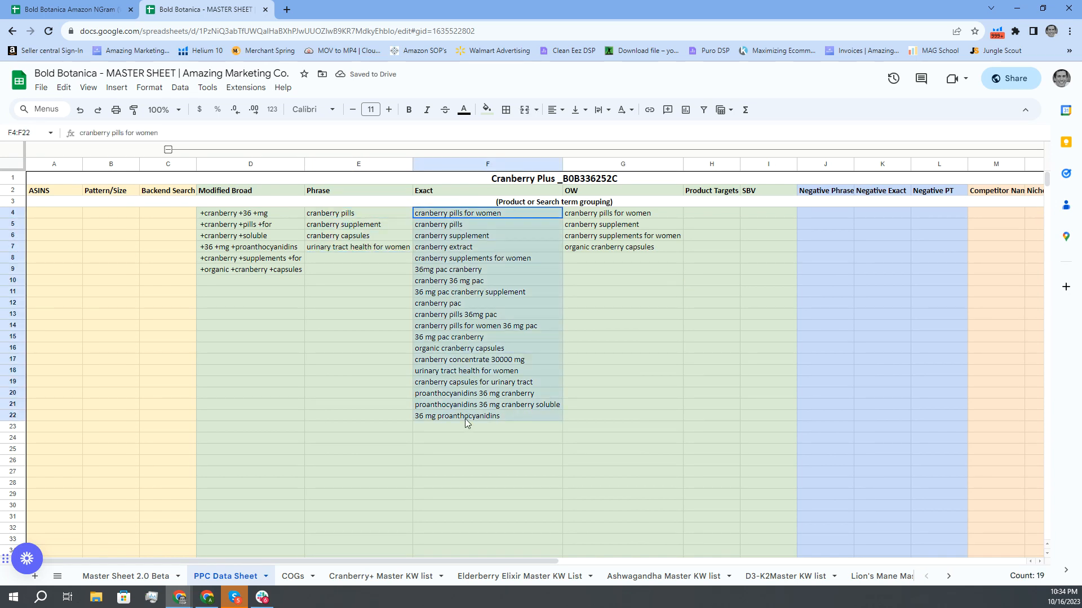
left_click(396, 356)
left_click_drag(352, 214, 495, 415)
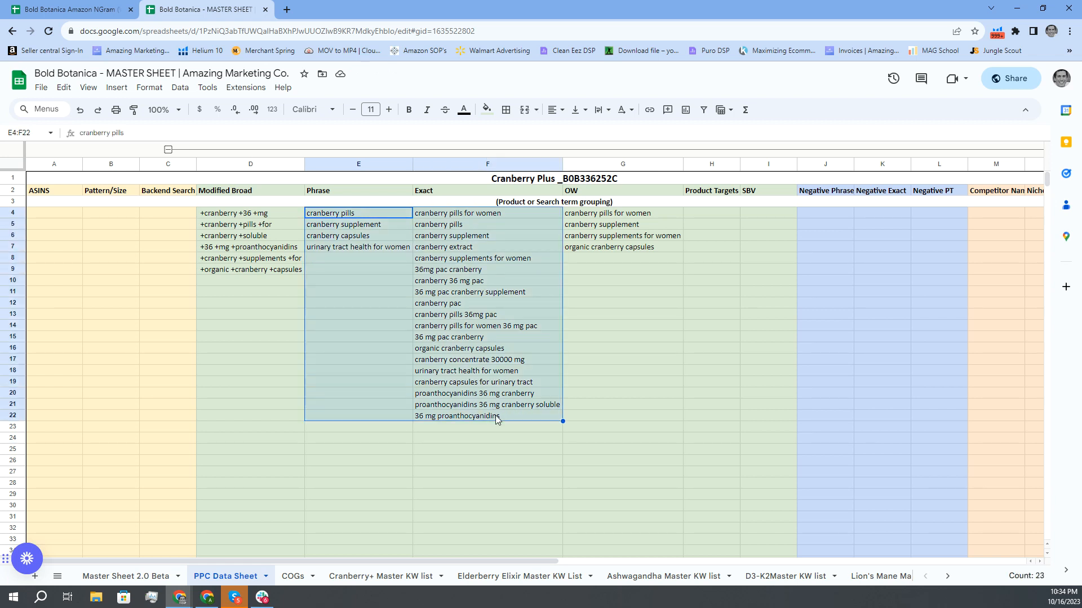
left_click(286, 297)
left_click_drag(578, 214, 599, 249)
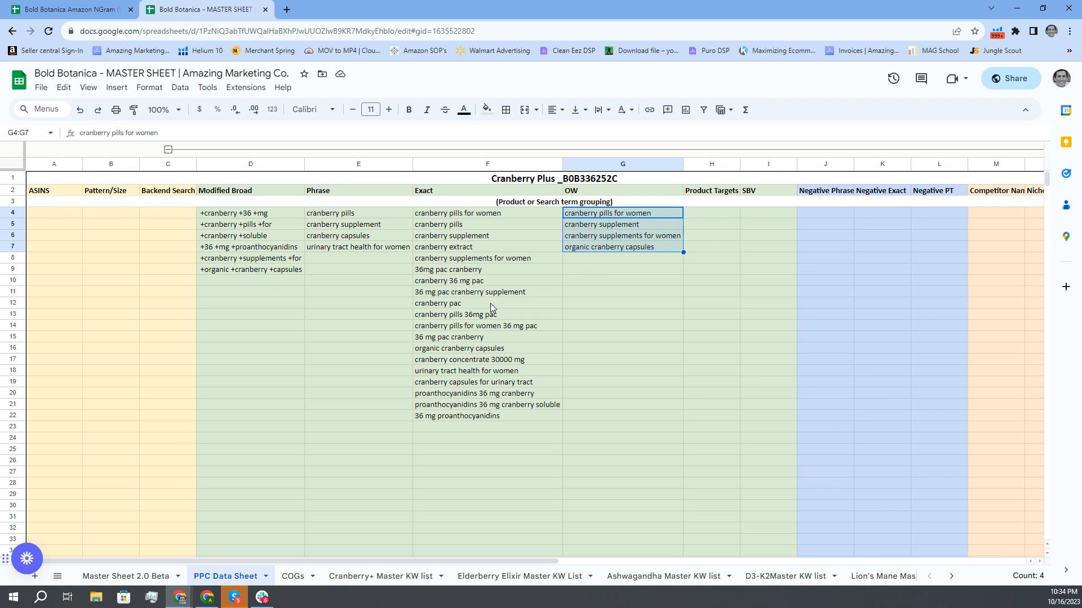
Step: Inspect the empty negative keyword, competitor name and niche word columns of the Cranberry Plus block
left_click_drag(820, 216, 917, 337)
scroll(895, 280, "right", 2)
left_click_drag(892, 215, 900, 348)
left_click(711, 315)
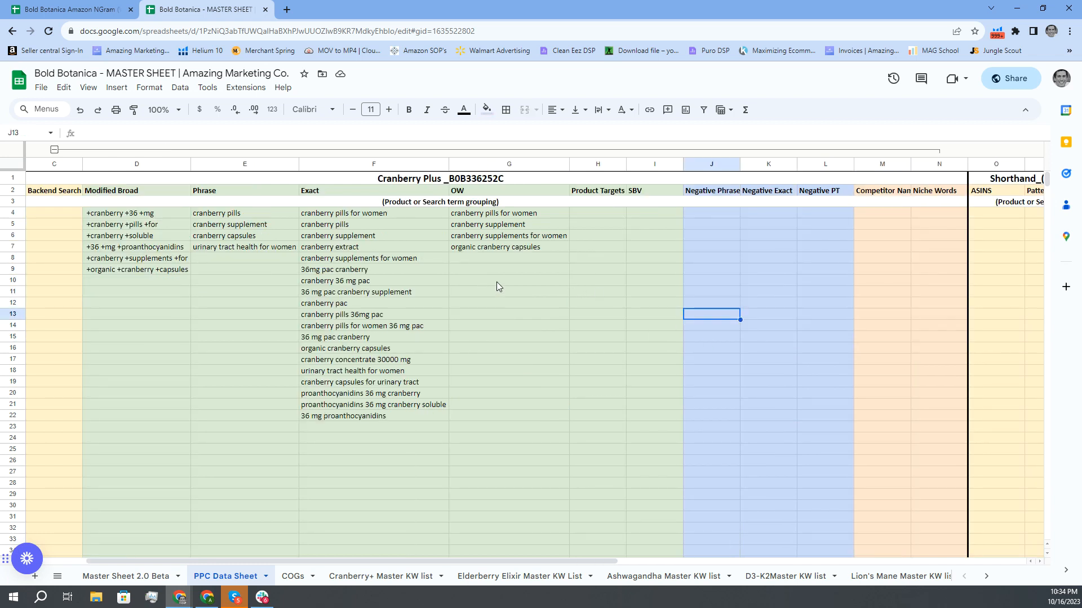
Step: View the TriGram sheet of the Bold Botanica Amazon NGram Analysis Tool and return to Helium 10 Keyword Tracker
key("alt+Tab")
key("alt+Tab")
left_click(85, 11)
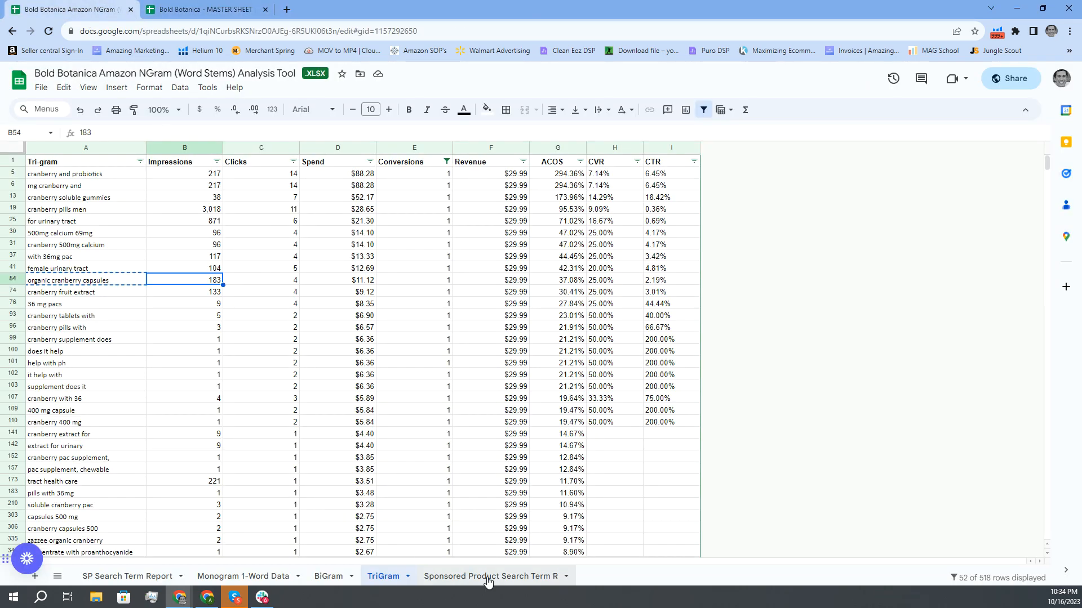
key("alt+Tab")
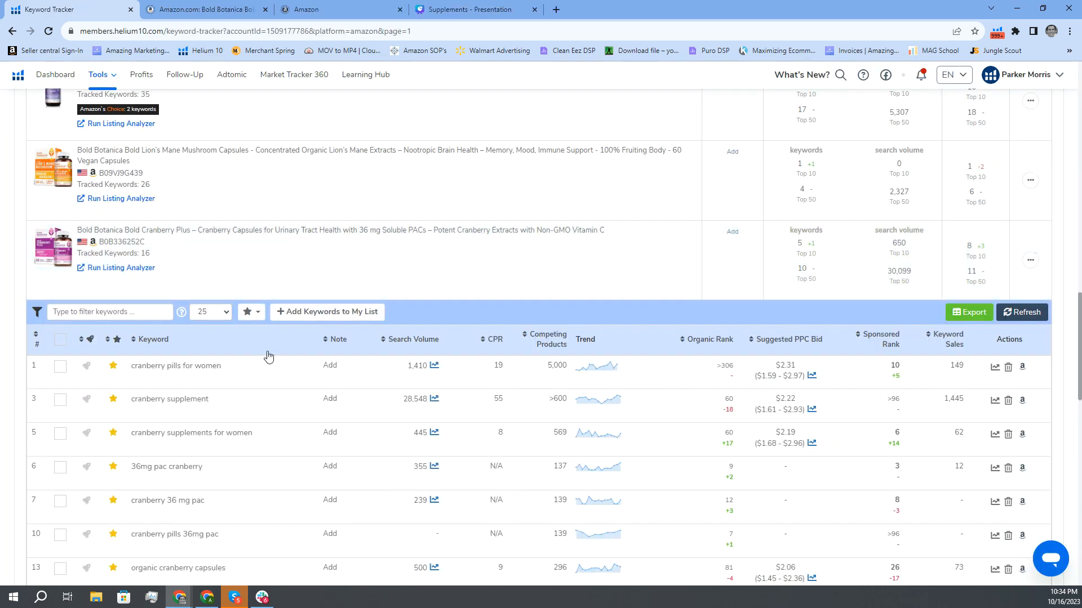
Step: Switch to Amazon Ads and view the search terms of the Cranberry Plus | Broad ad group
key("alt+Tab")
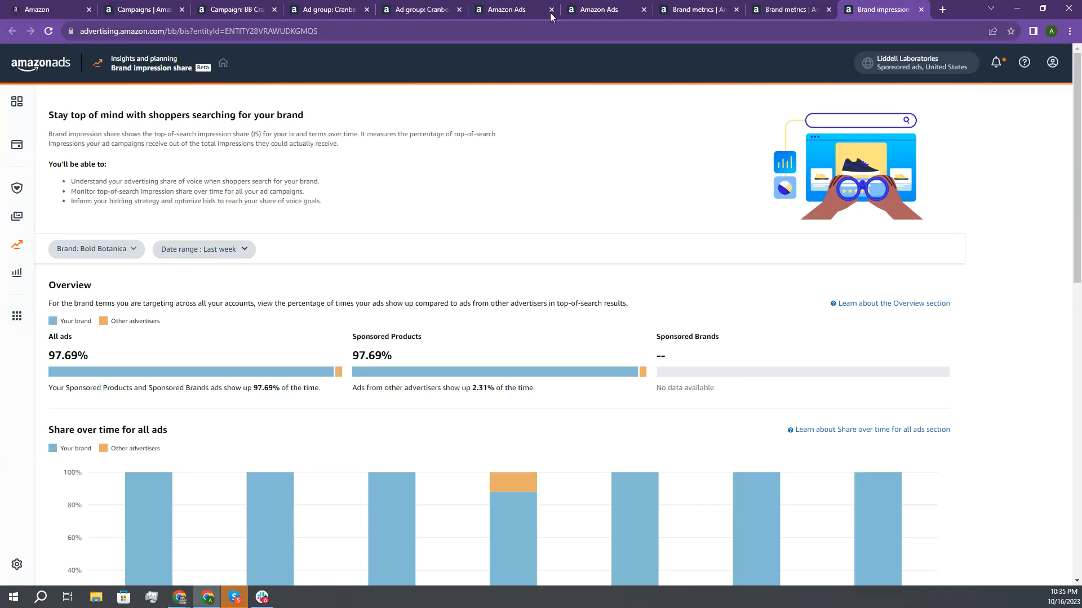
left_click(597, 10)
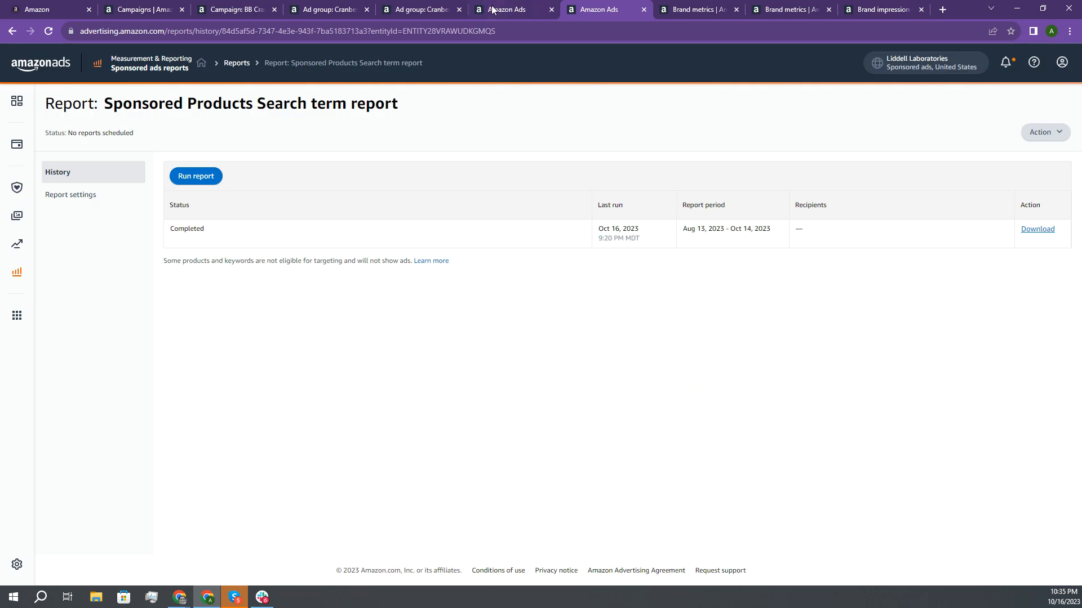
left_click(510, 10)
left_click(407, 12)
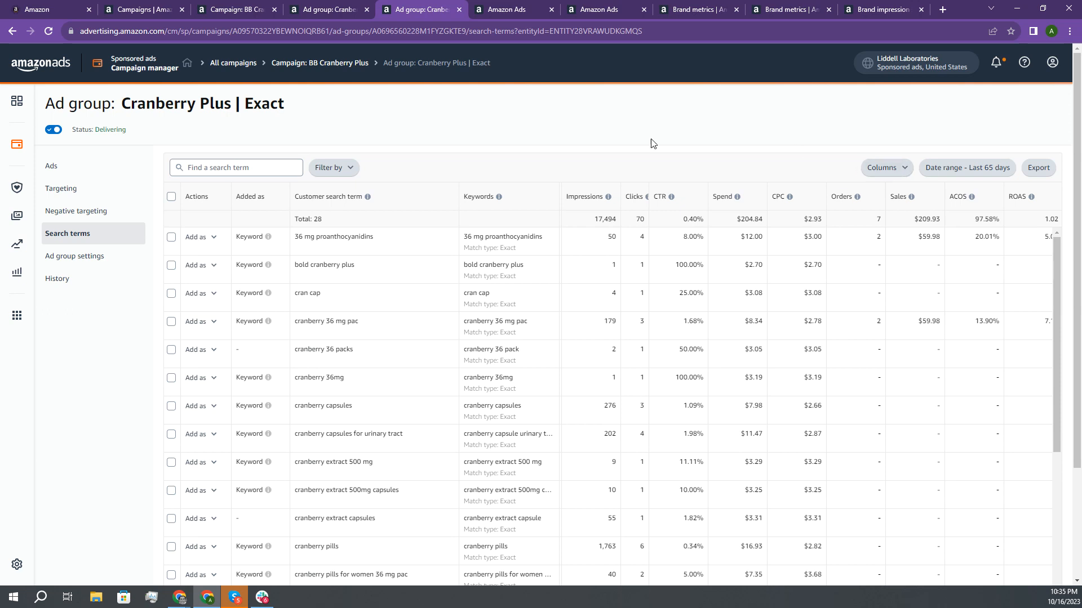
left_click(335, 10)
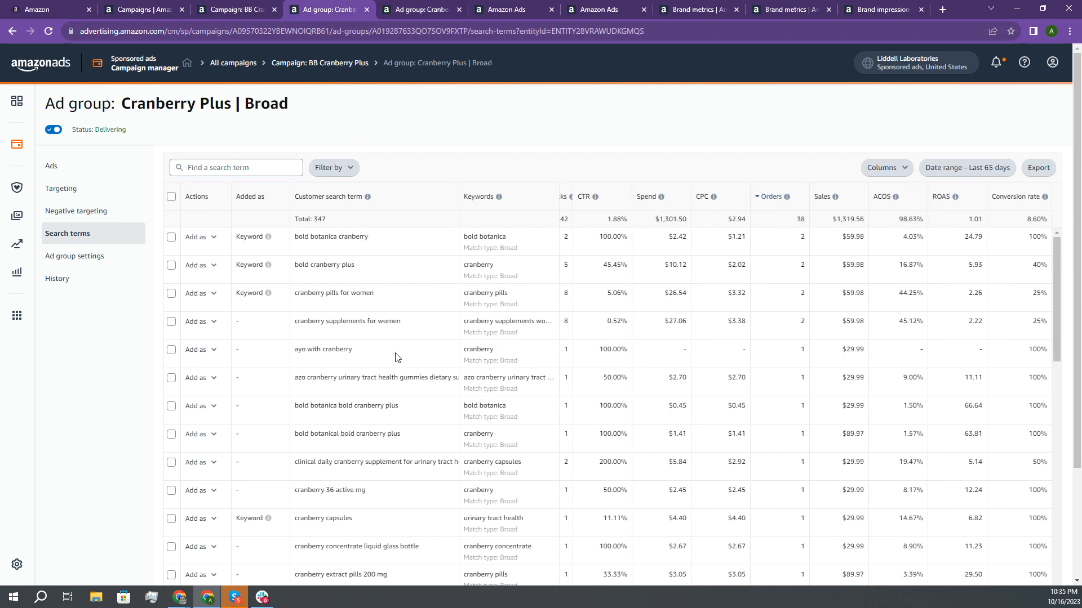
left_click_drag(292, 351, 311, 352)
Step: Sort the Broad ad group's search terms by spend in descending order and examine the azo search term
left_click(674, 206)
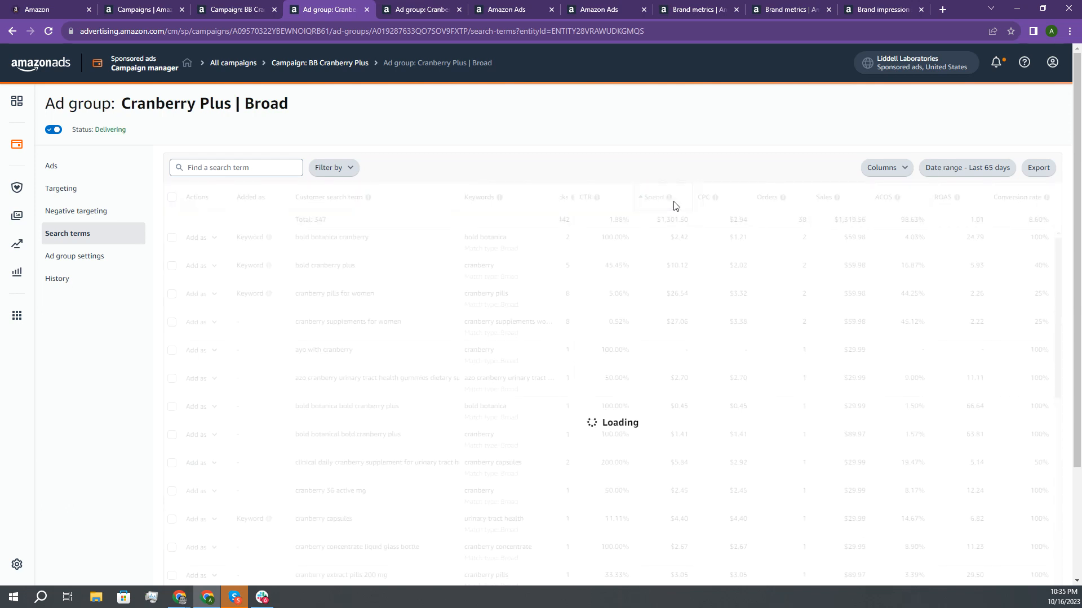
left_click(678, 205)
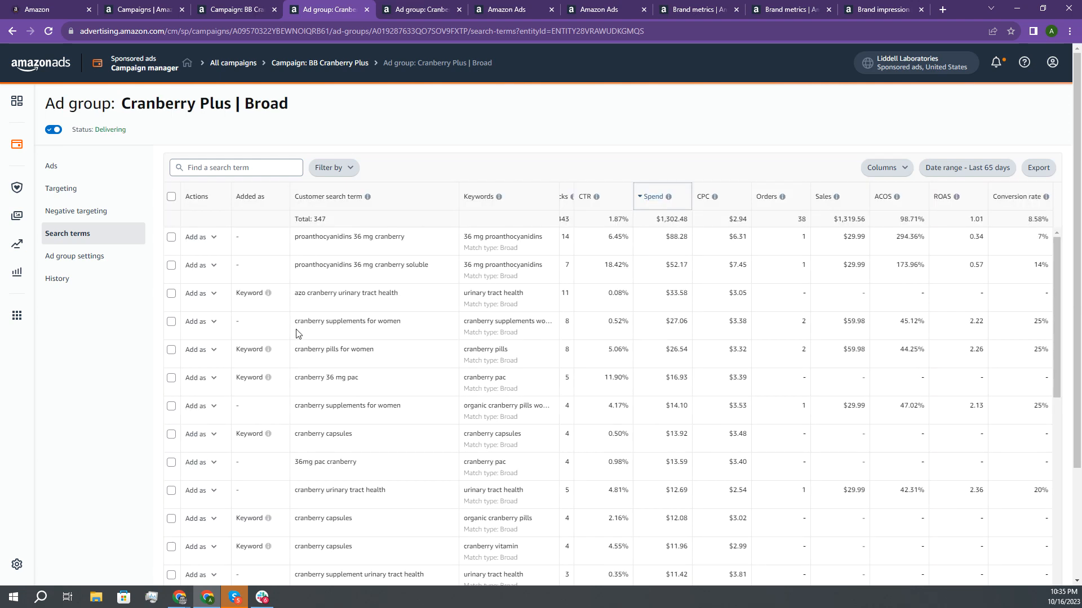
left_click_drag(294, 294, 305, 294)
Step: Enter "azo" in the first Negative Phrase cell of the Cranberry Plus block in the PPC Data Sheet
key("alt+Tab")
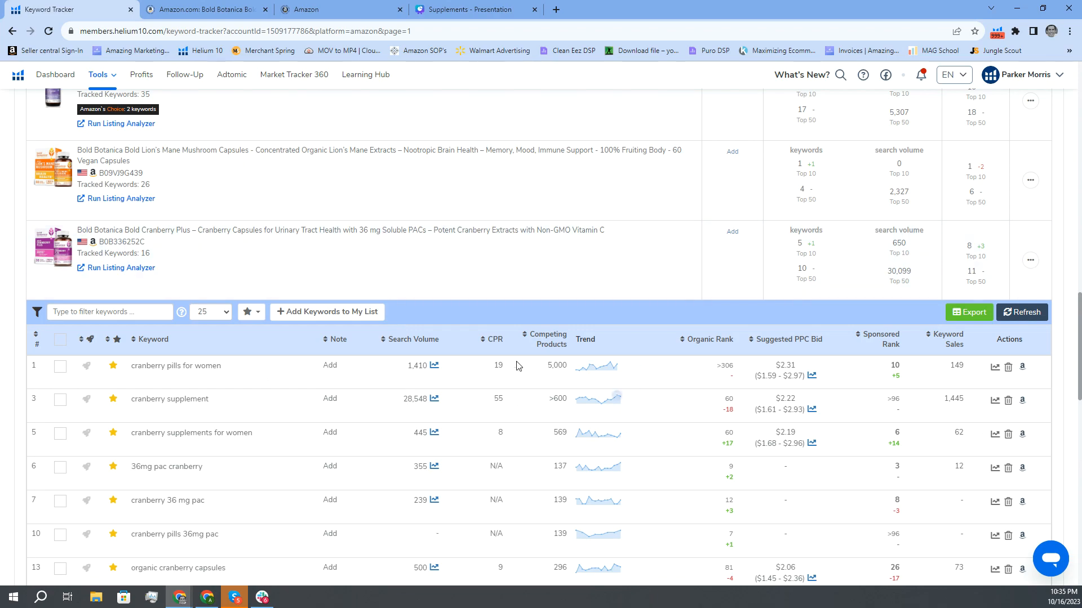
key("alt+Tab")
key("alt+Tab")
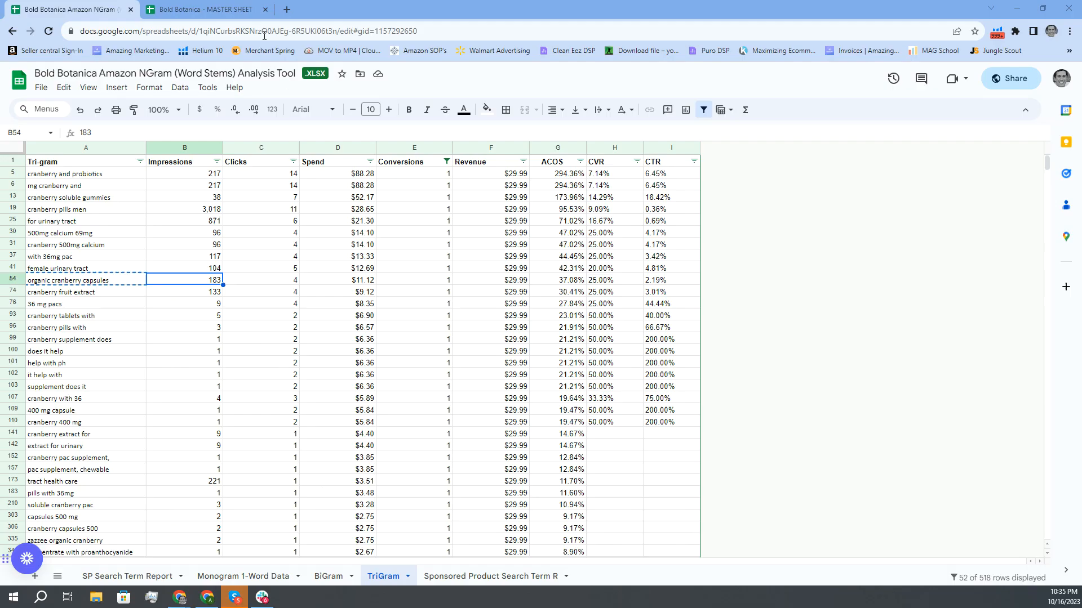
left_click(234, 10)
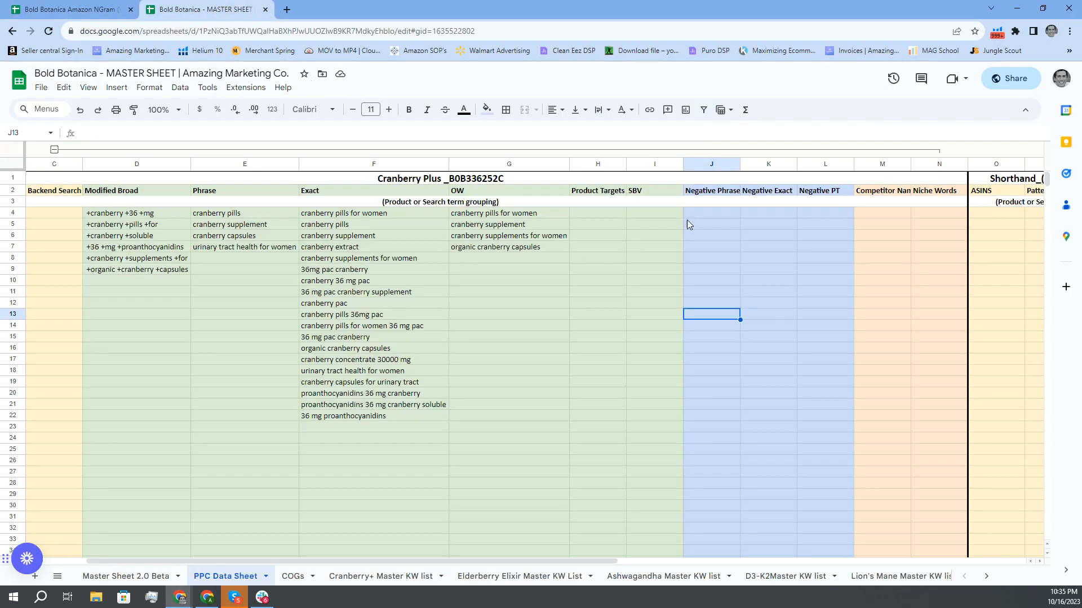
left_click(721, 216)
type("azo")
key("Return")
Step: Open the Cranberry+ Master KW list sheet in the Bold Botanica master spreadsheet
key("alt+Tab")
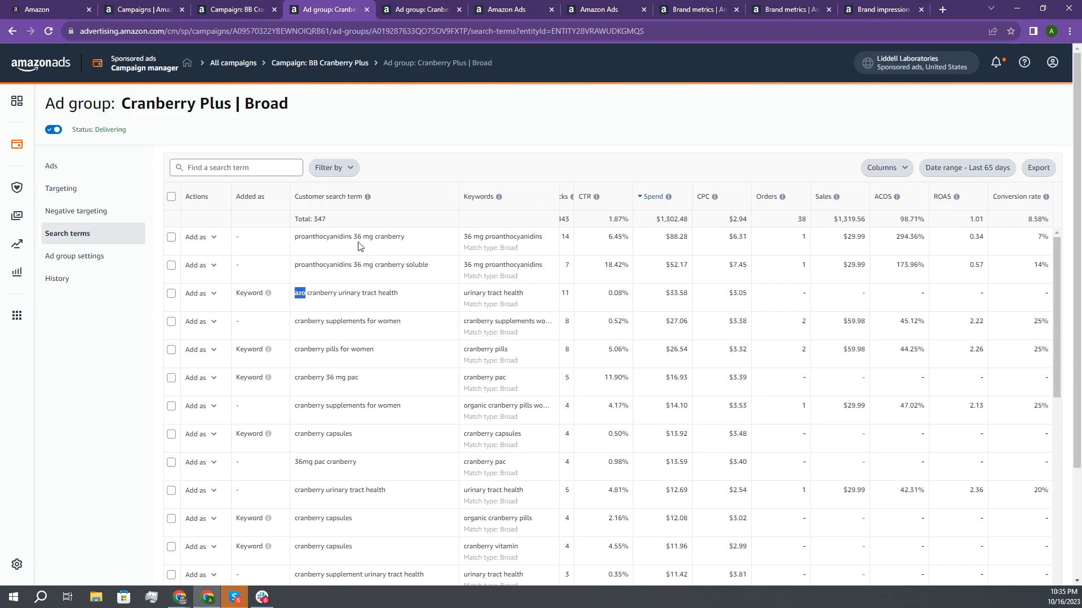
key("alt+Tab")
left_click(86, 17)
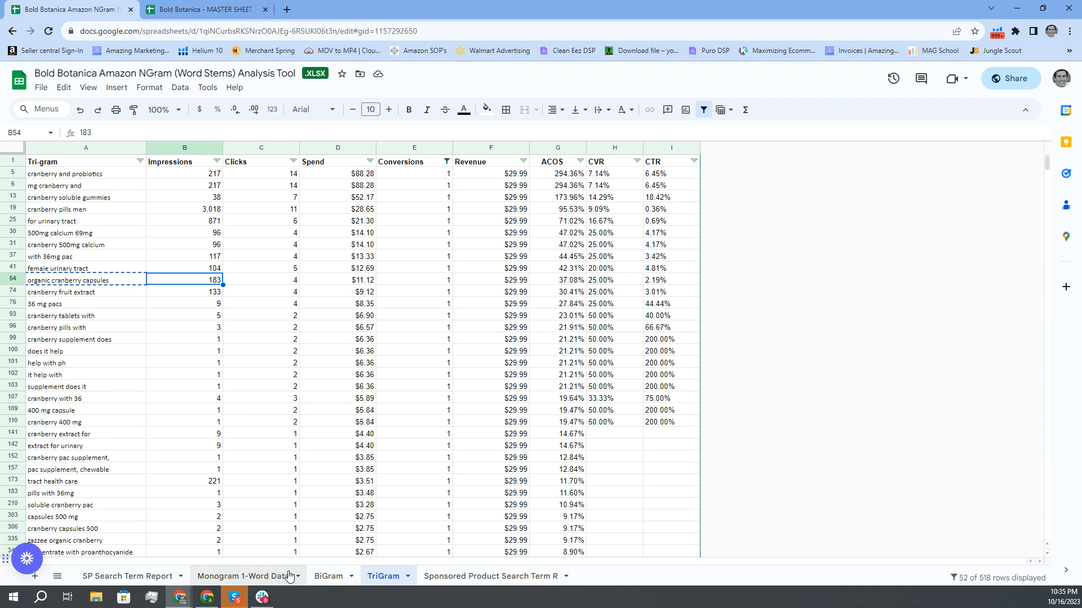
left_click(201, 10)
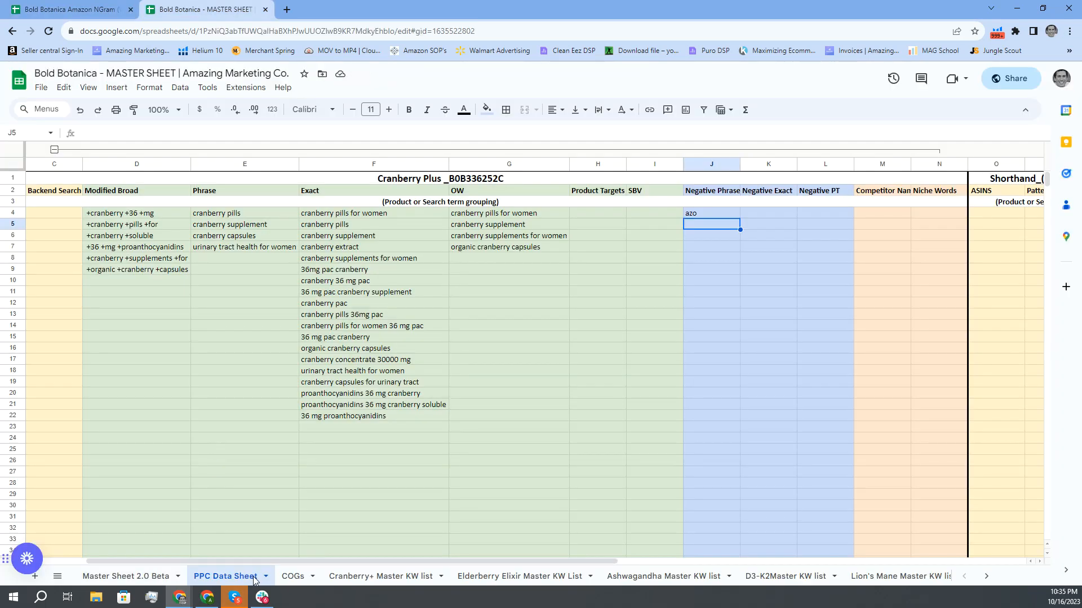
left_click(380, 576)
left_click(586, 272)
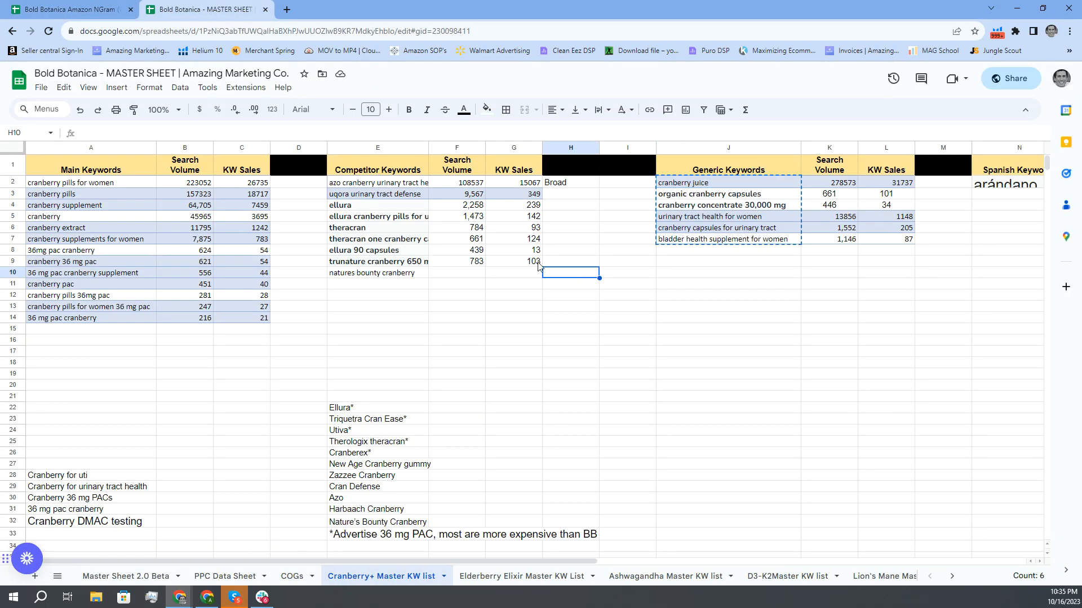
Step: Copy the Competitor Keywords entries from "azo cranberry urinary tract health" down to "natures bounty cranberry"
left_click_drag(357, 184, 378, 267)
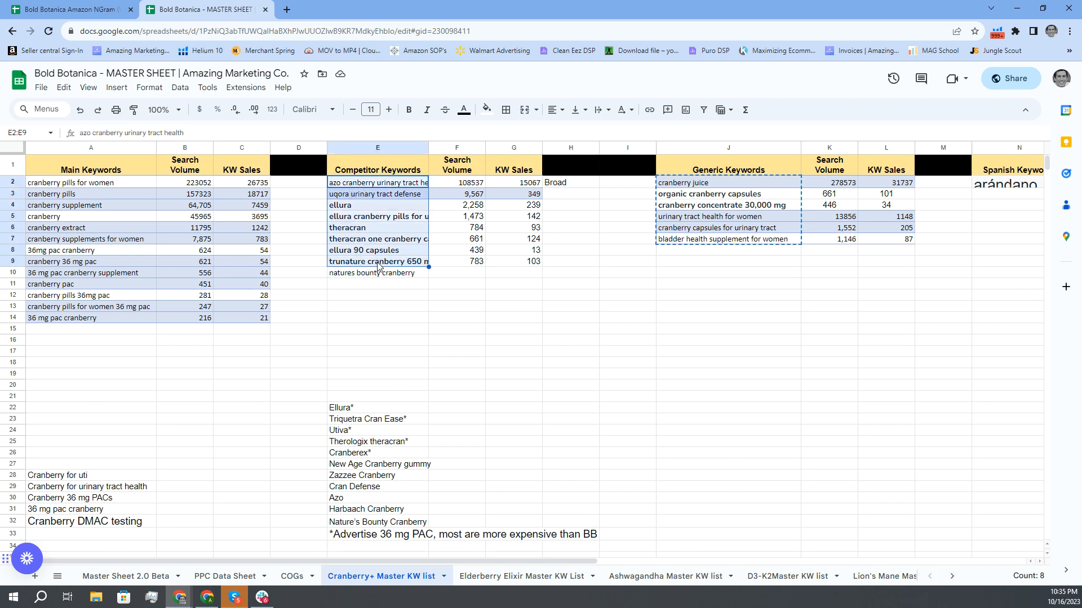
left_click(379, 291)
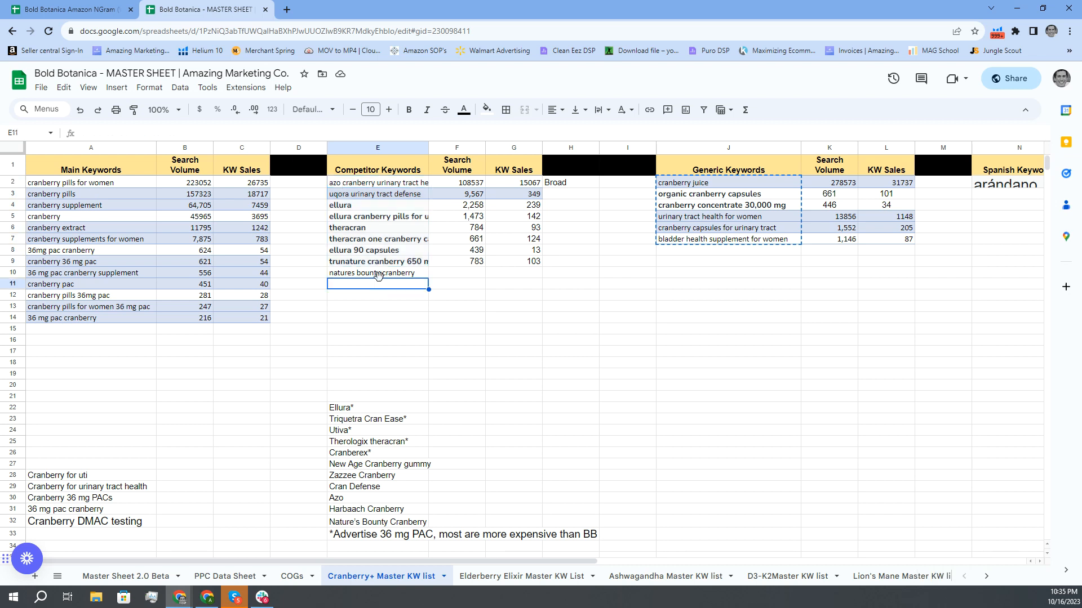
scroll(382, 302, "down", 2)
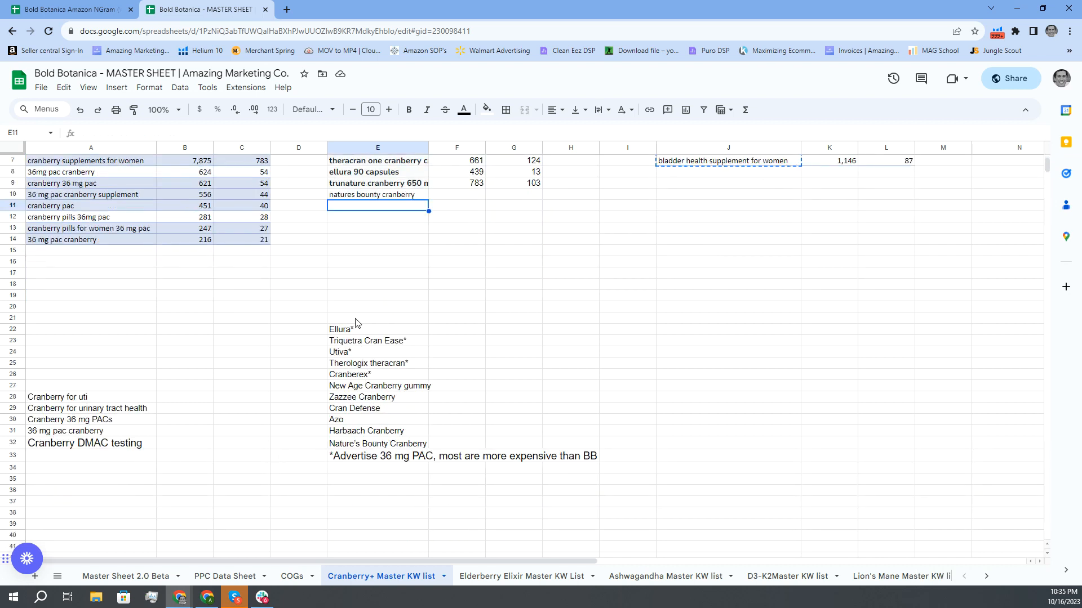
scroll(393, 200, "up", 2)
left_click_drag(384, 183, 382, 276)
key("ctrl+c")
Step: Paste the copied competitor keywords below azo in the Negative Phrase column of the PPC Data Sheet
left_click(84, 9)
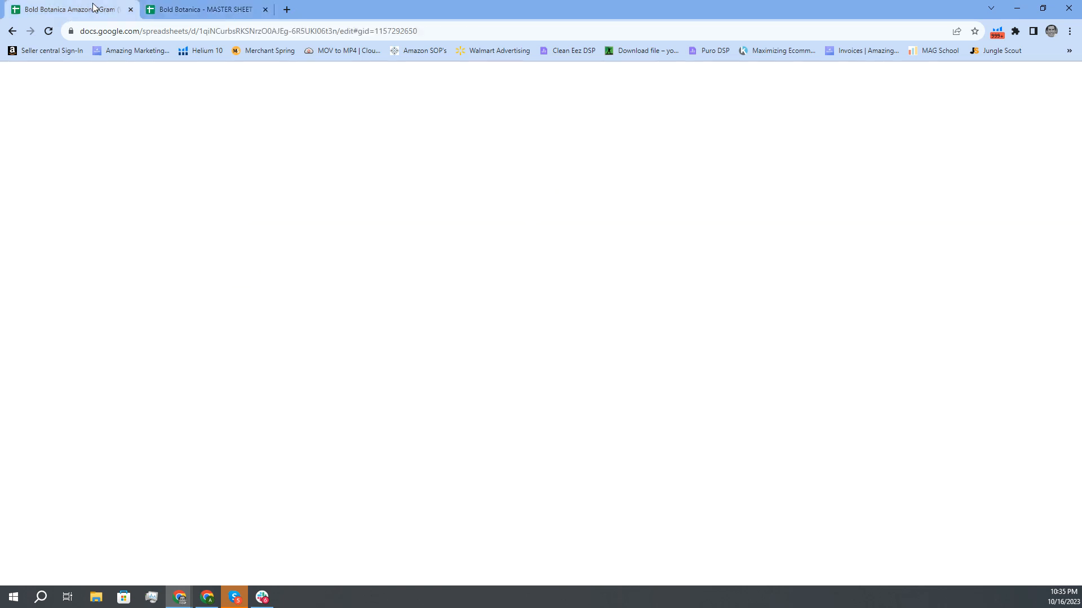
left_click(219, 9)
left_click(224, 576)
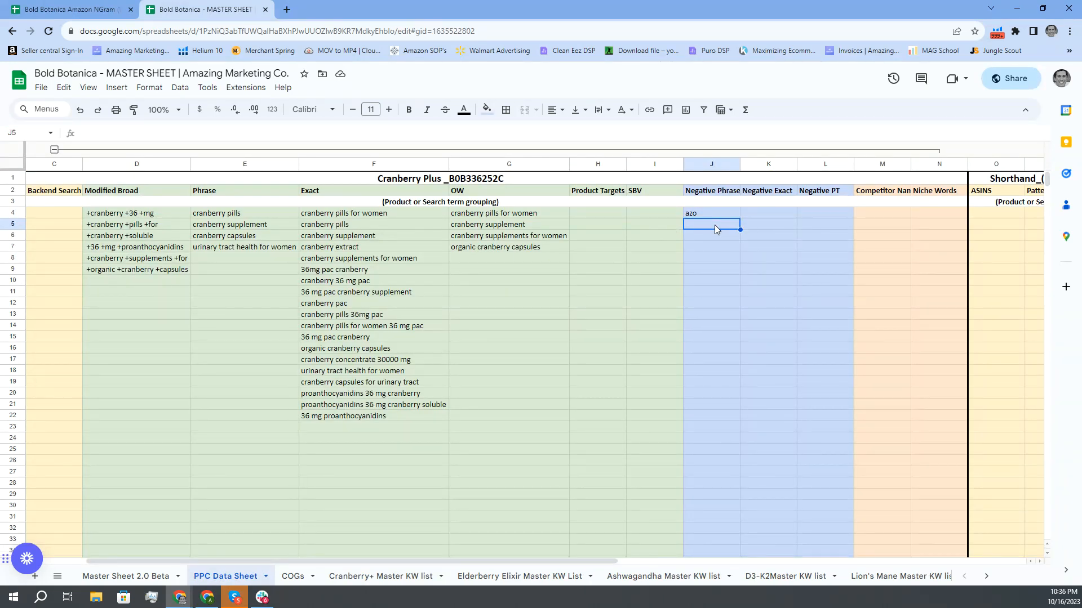
key("ctrl+v")
Step: Copy the competitor brand names from Ellura* to Nature's Bounty Cranberry in the Cranberry+ Master KW list
left_click(69, 13)
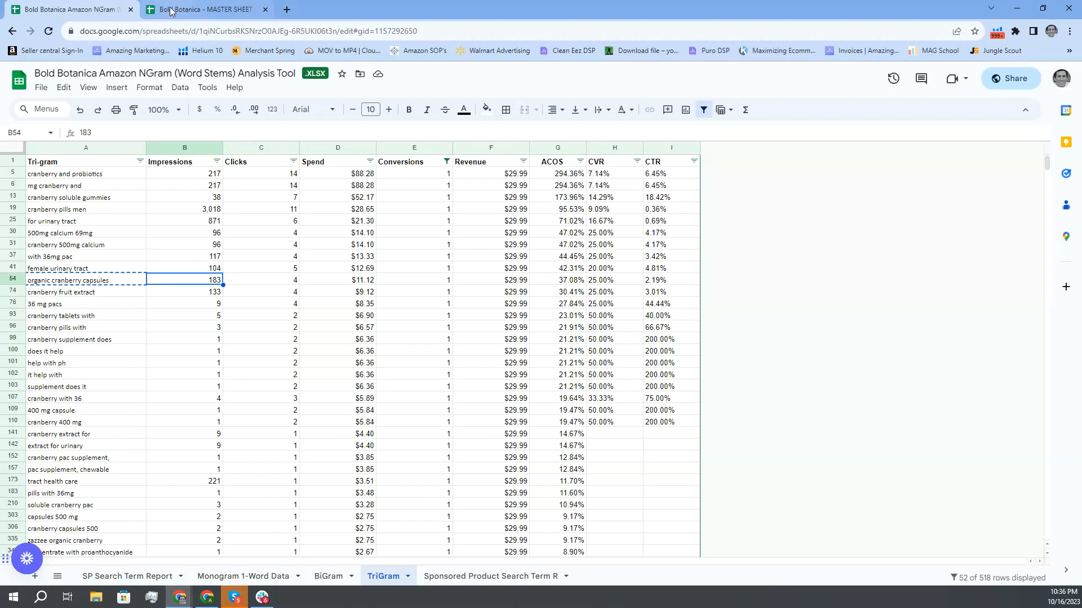
left_click(204, 9)
left_click(381, 576)
left_click_drag(372, 408, 363, 524)
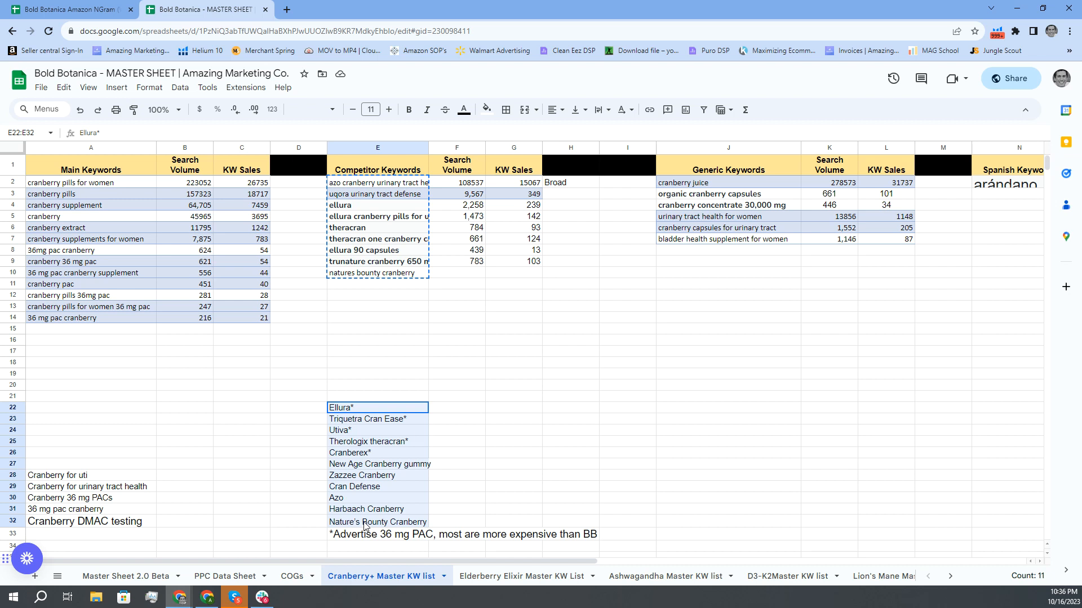
left_click_drag(365, 527, 367, 524)
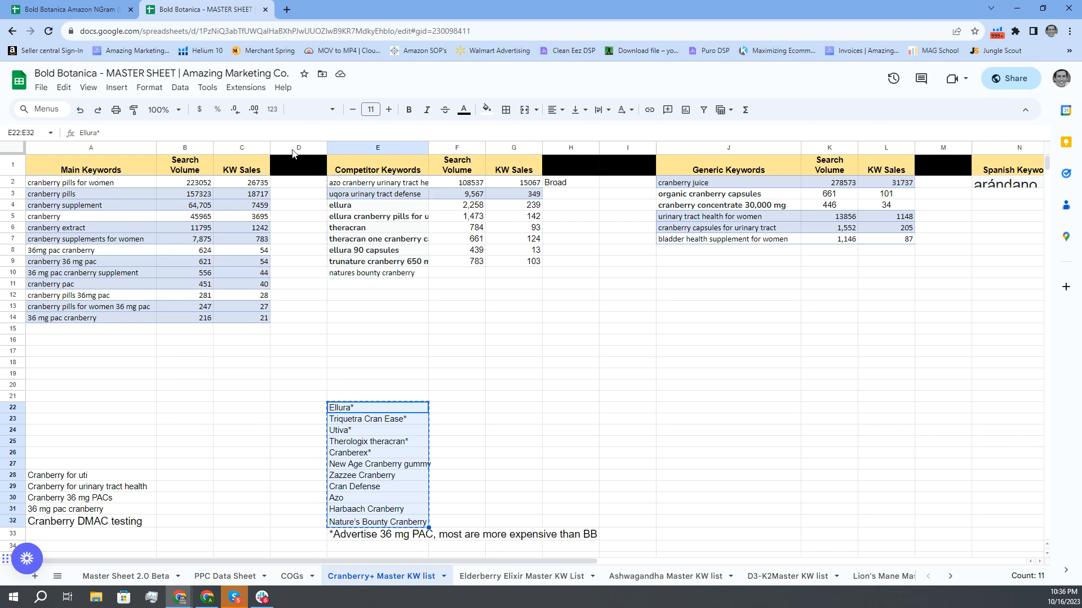
Step: Paste the copied brand names below "natures bounty cranberry" in the PPC Data Sheet's Negative Phrase column
left_click(74, 9)
left_click(203, 9)
left_click(231, 576)
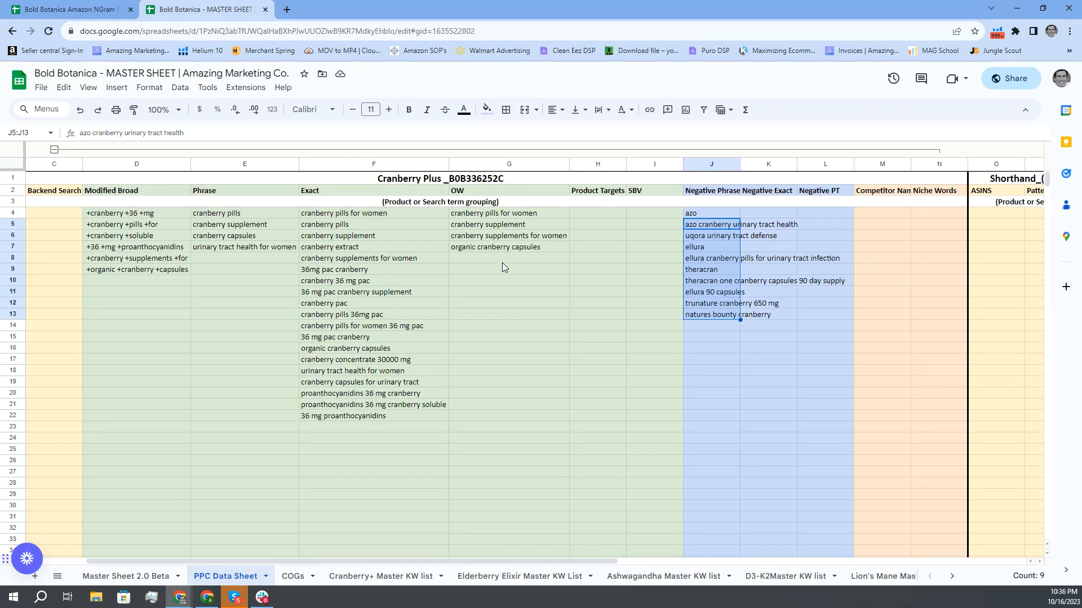
left_click(716, 323)
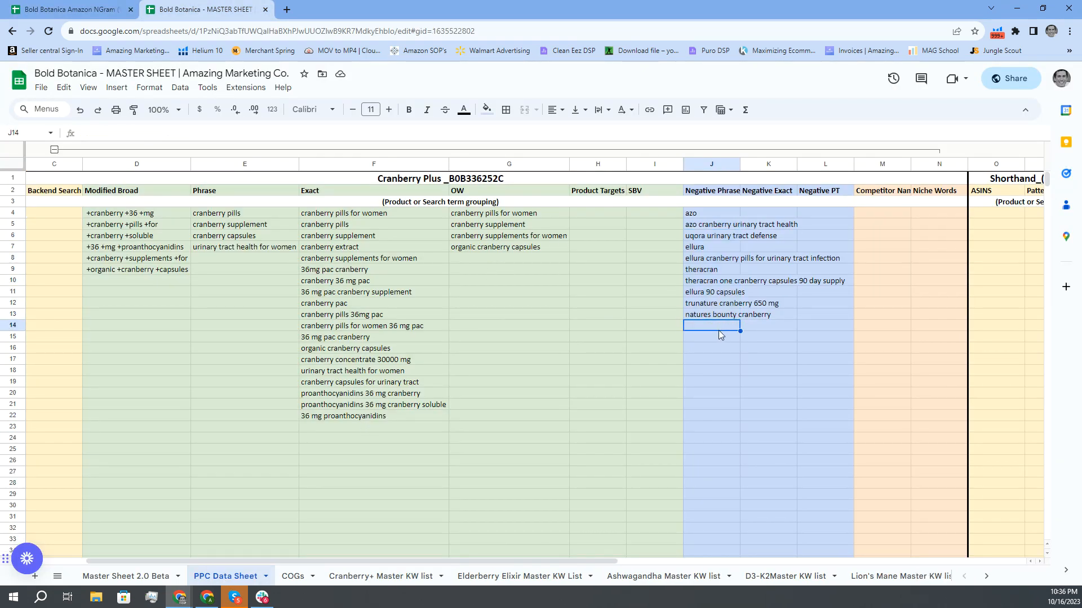
key("ctrl+v")
Step: Remove the asterisks from Ellura, Triquetra Cran Ease, Utiva, Therologix theracran and Cranberex in the Negative Phrase column
left_click(723, 327)
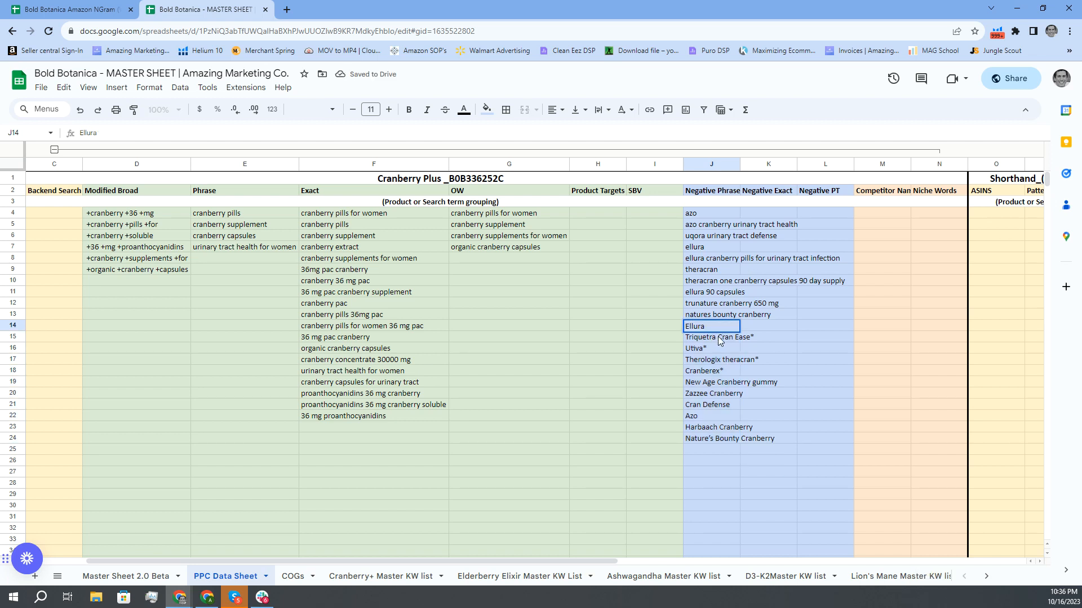
double_click(720, 337)
double_click(721, 349)
key("BackSpace")
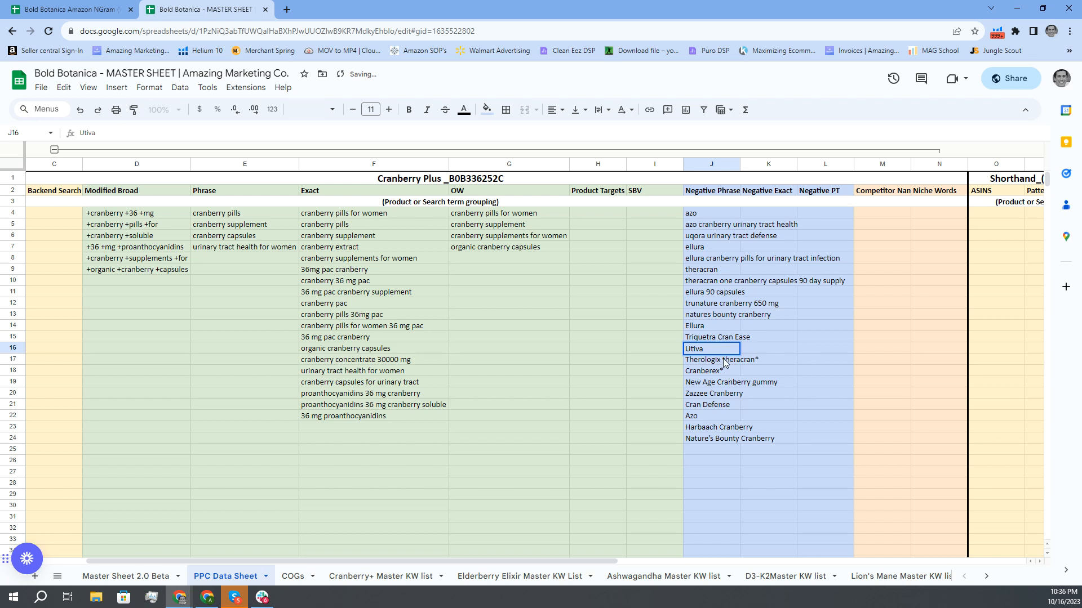
double_click(723, 361)
double_click(725, 372)
key("BackSpace")
left_click(727, 383)
Step: Shorten the trunature and natures bounty entries in the Negative Phrase column to "trunature" and "natures bounty"
left_click_drag(709, 214, 714, 442)
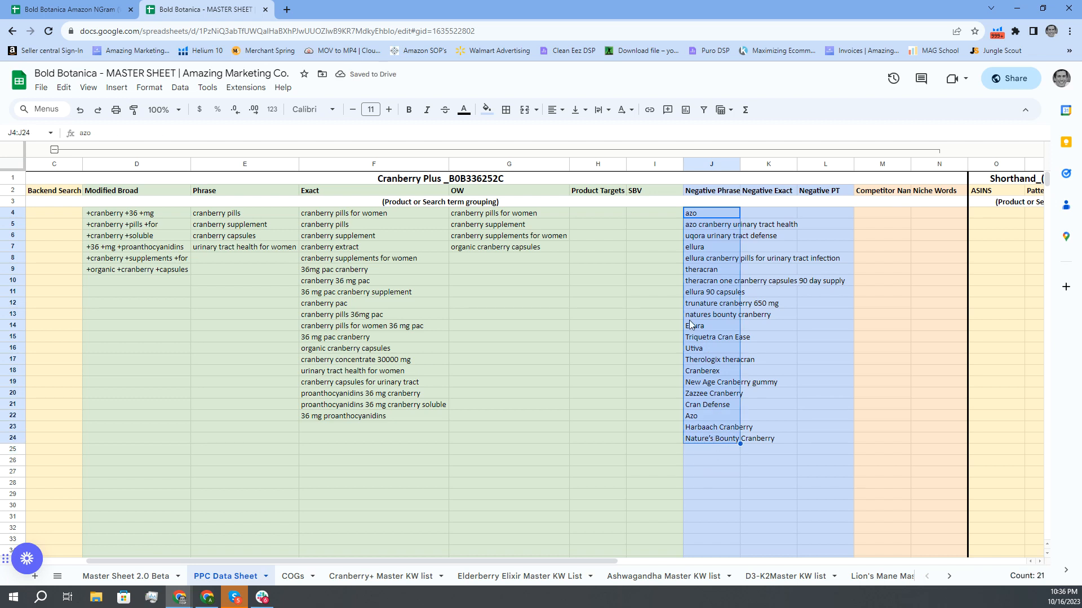
double_click(731, 304)
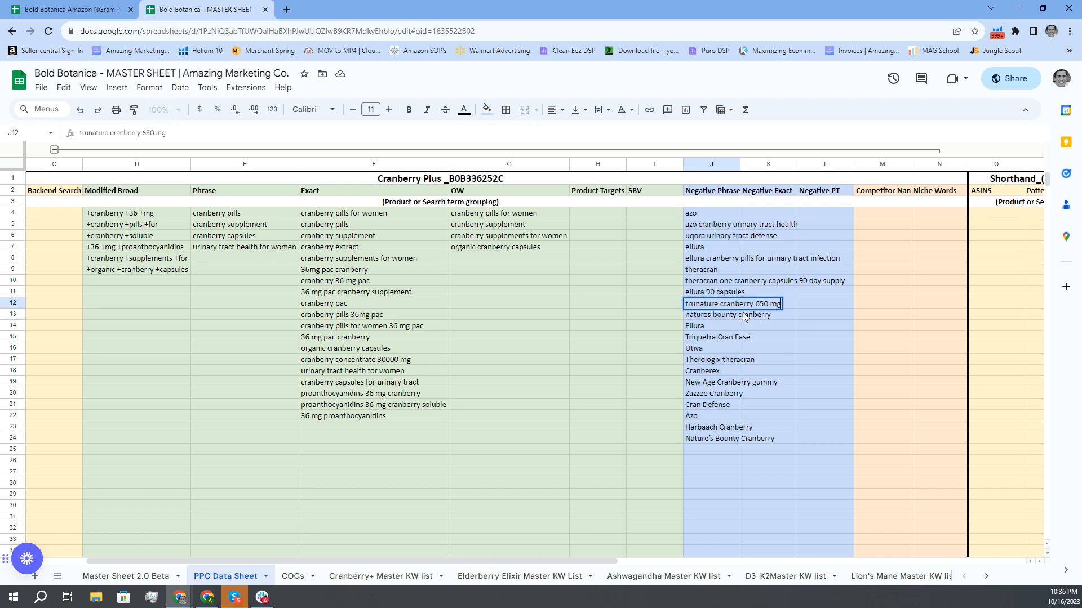
left_click_drag(721, 305, 791, 307)
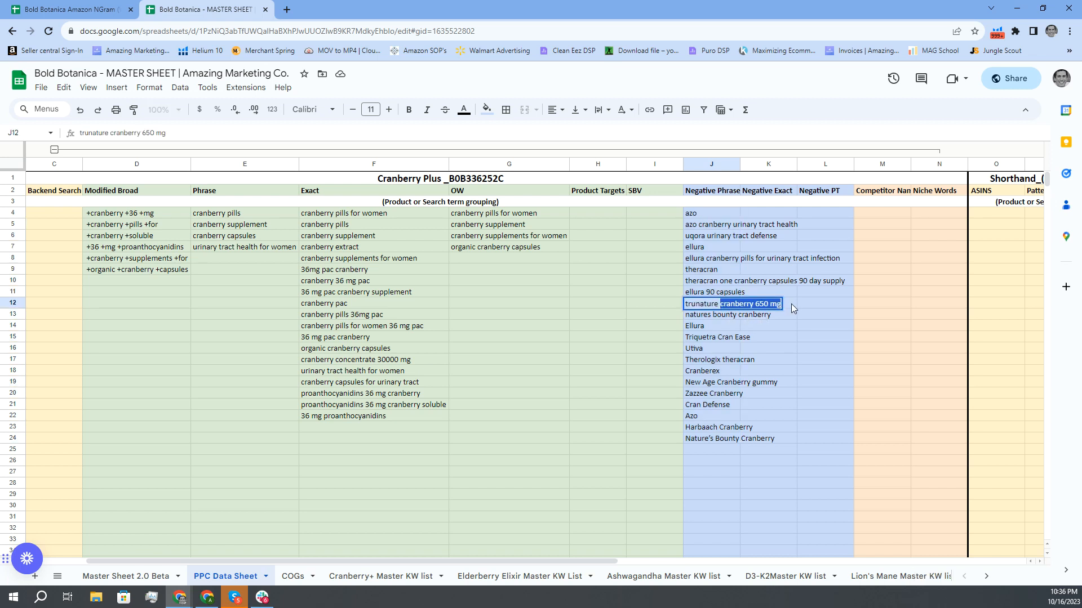
key("BackSpace")
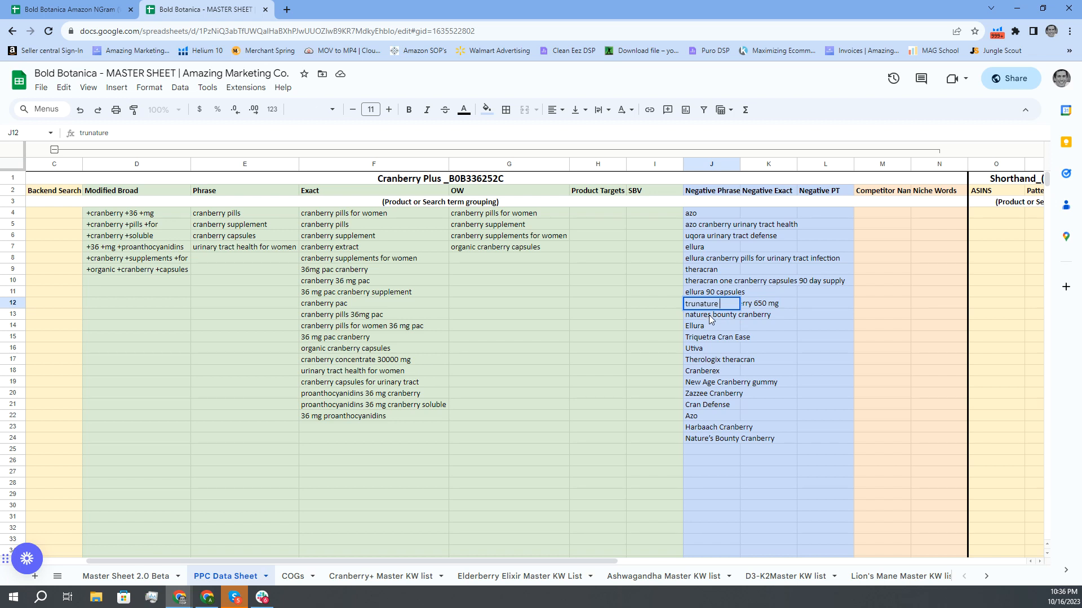
double_click(732, 315)
left_click_drag(740, 317, 782, 316)
key("BackSpace")
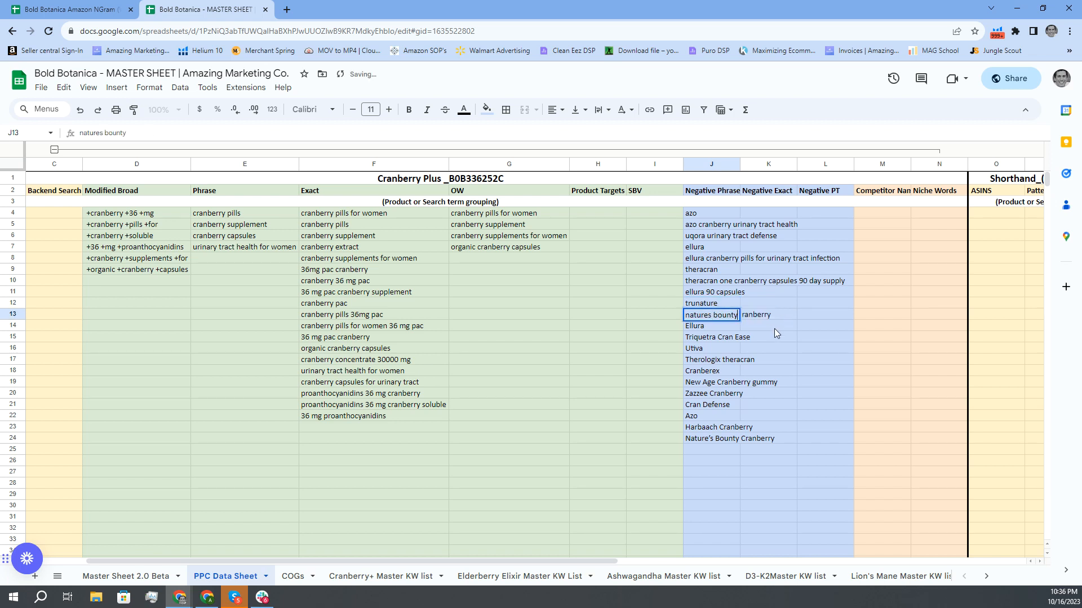
left_click(710, 329)
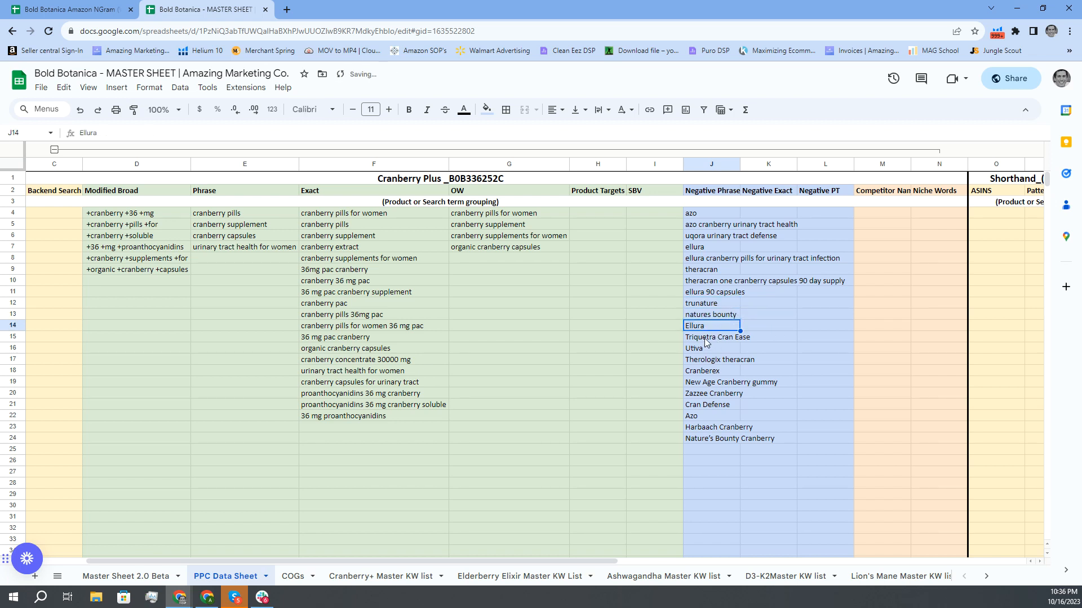
Step: Shorten "uqora urinary tract defense" in the Negative Phrase column to "uqora"
left_click(702, 228)
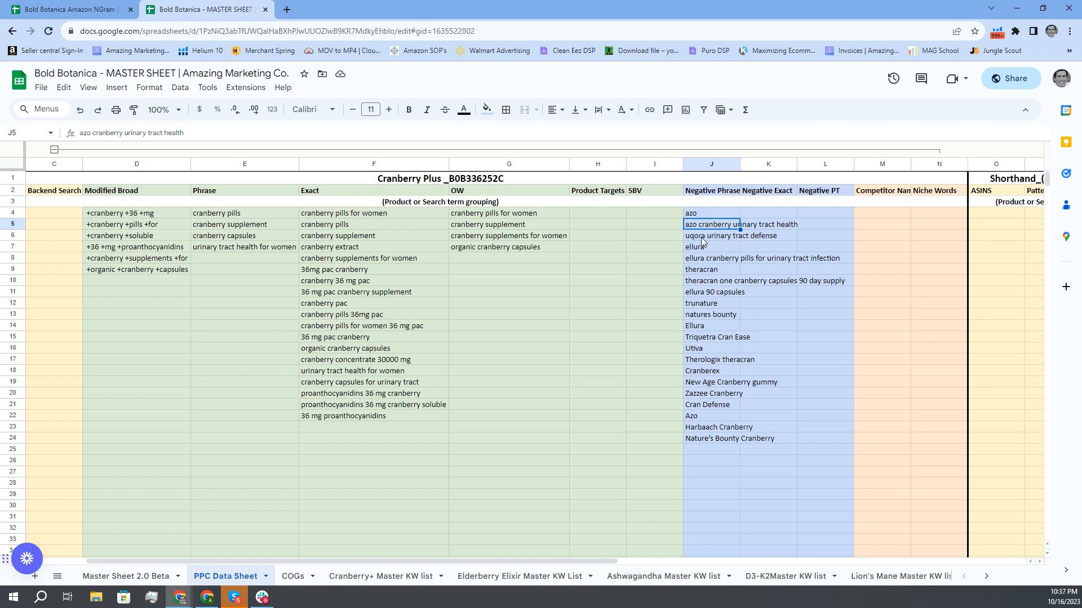
left_click(702, 238)
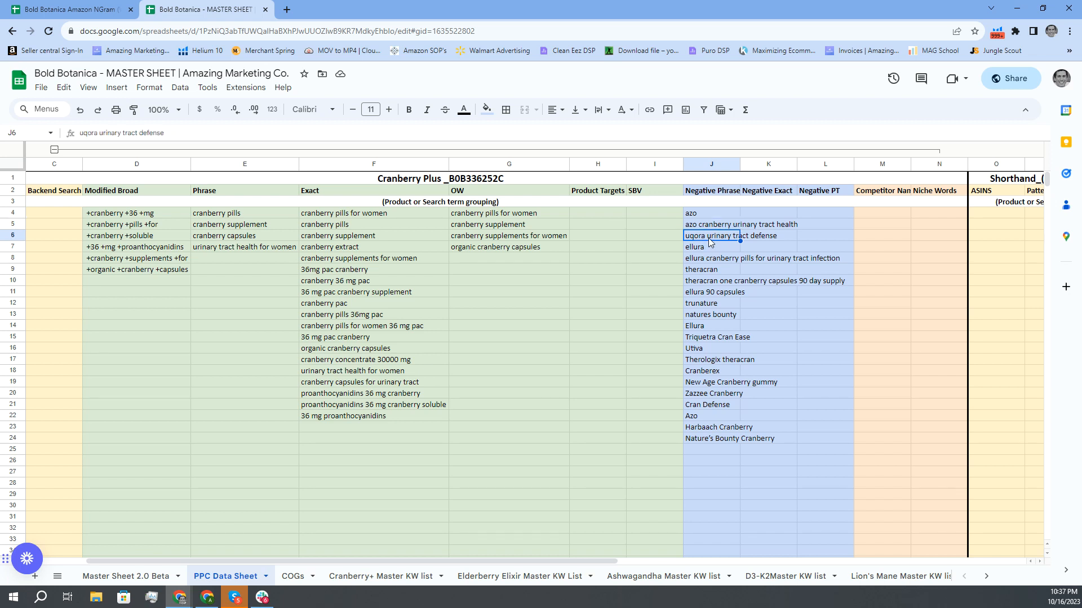
double_click(711, 239)
left_click_drag(709, 236, 788, 236)
key("BackSpace")
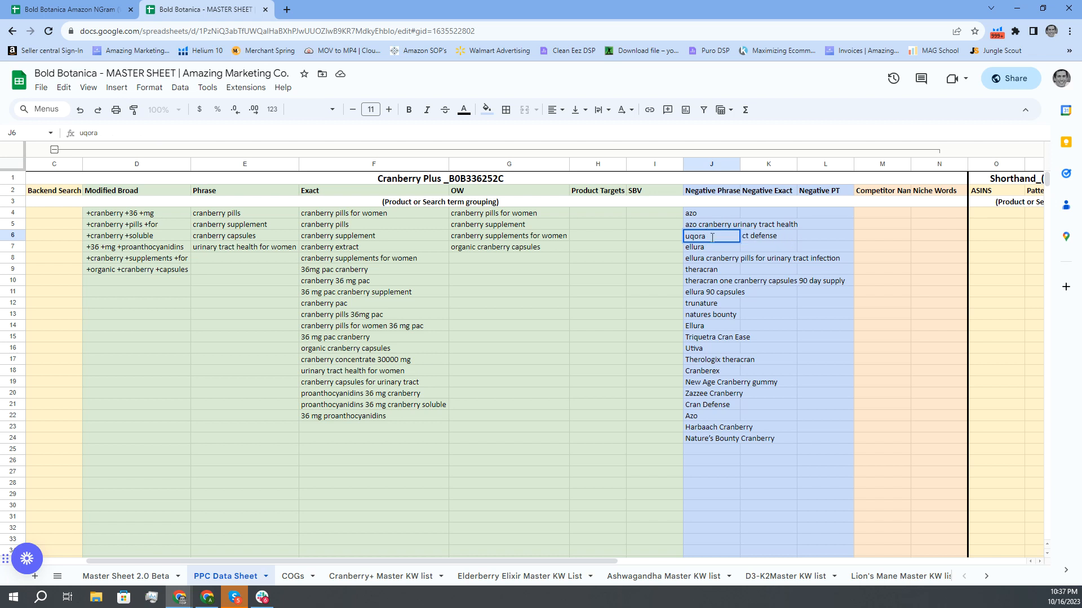
key("Return")
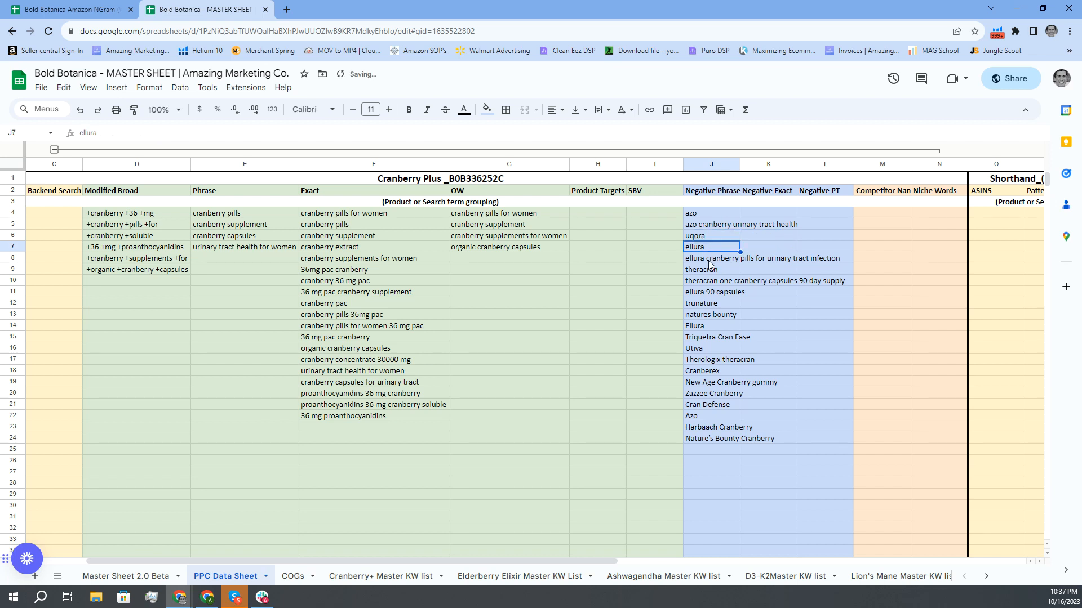
Step: Undo the shortening of the uqora and natures bounty cranberry entries in the Negative Phrase column
left_click(716, 268)
double_click(711, 260)
left_click(713, 280)
left_click(708, 259)
mouse_move(707, 253)
left_mouse_down()
mouse_move(762, 255)
mouse_move(726, 259)
left_mouse_up()
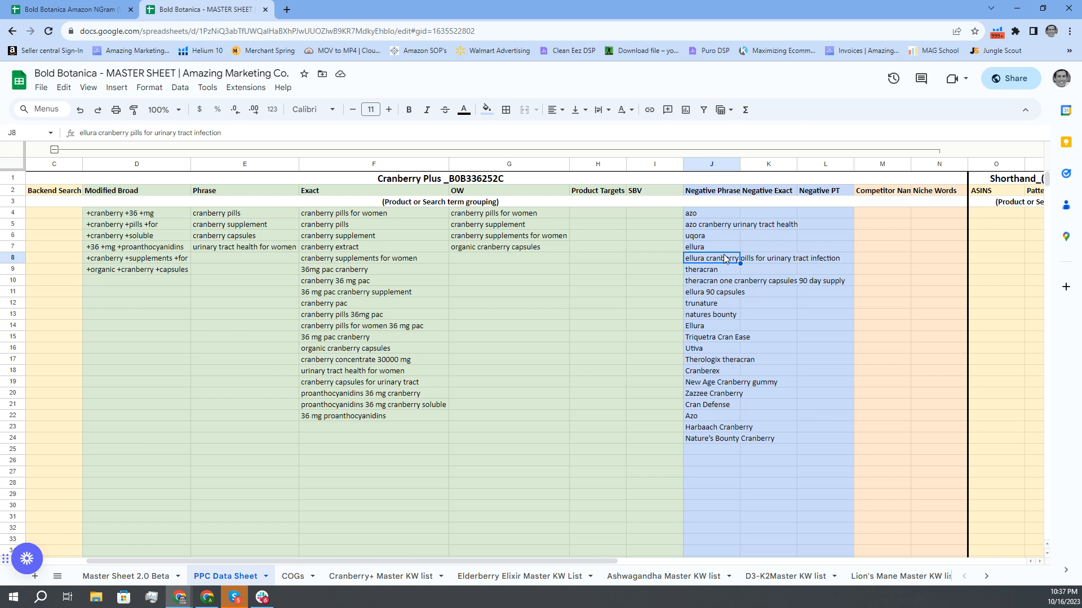
key("ctrl+z")
key("ctrl+z")
key("ctrl+z")
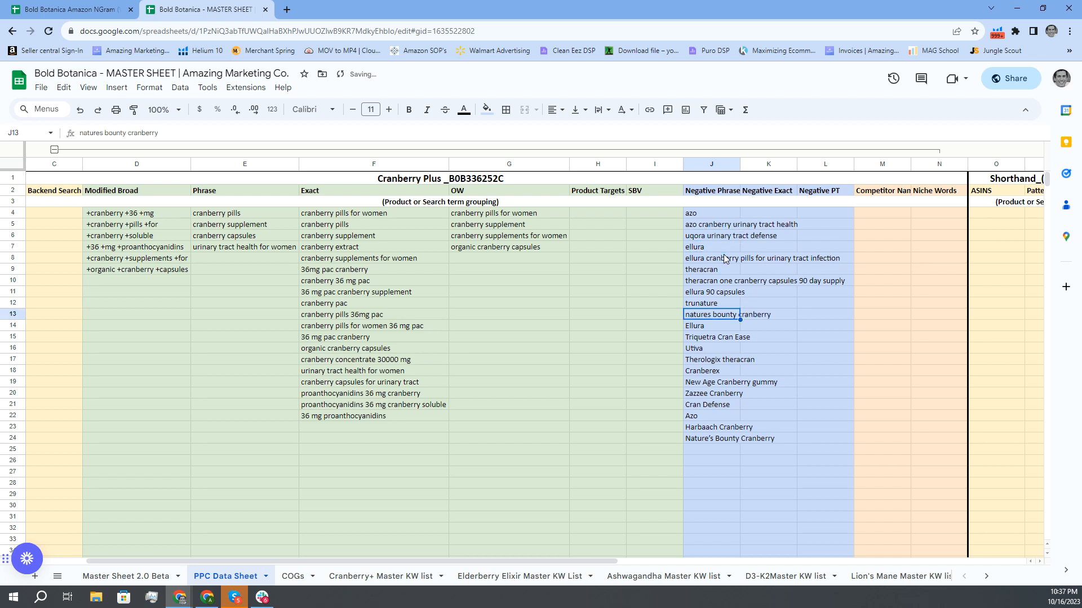
Step: Undo the trunature shortening, the asterisk removals and the brand-name paste in the Negative Phrase column, and redo all of them
key("ctrl+z")
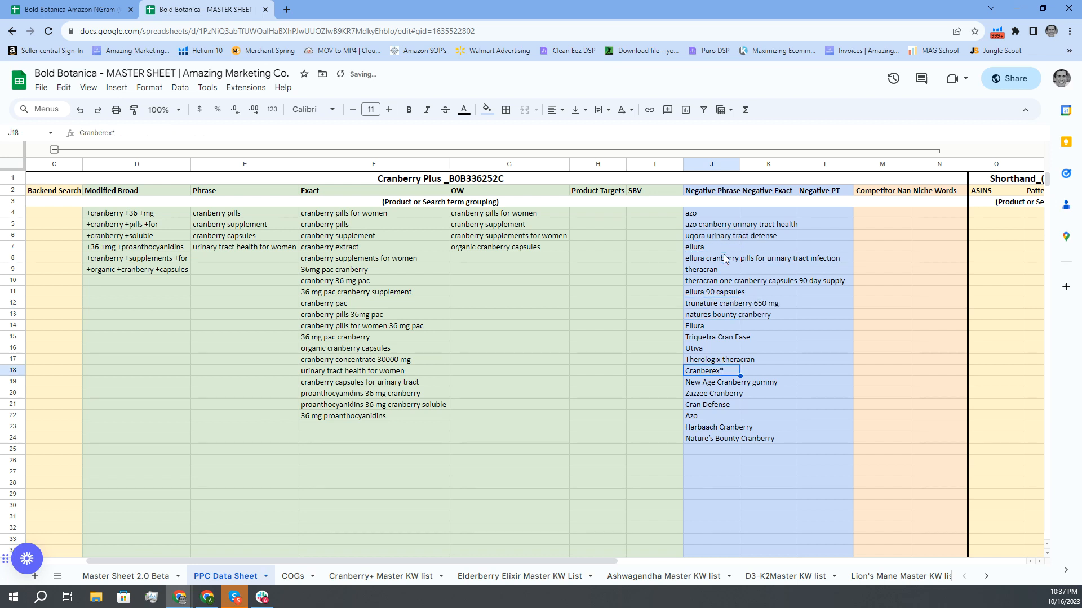
key("ctrl+z")
key("ctrl+z")
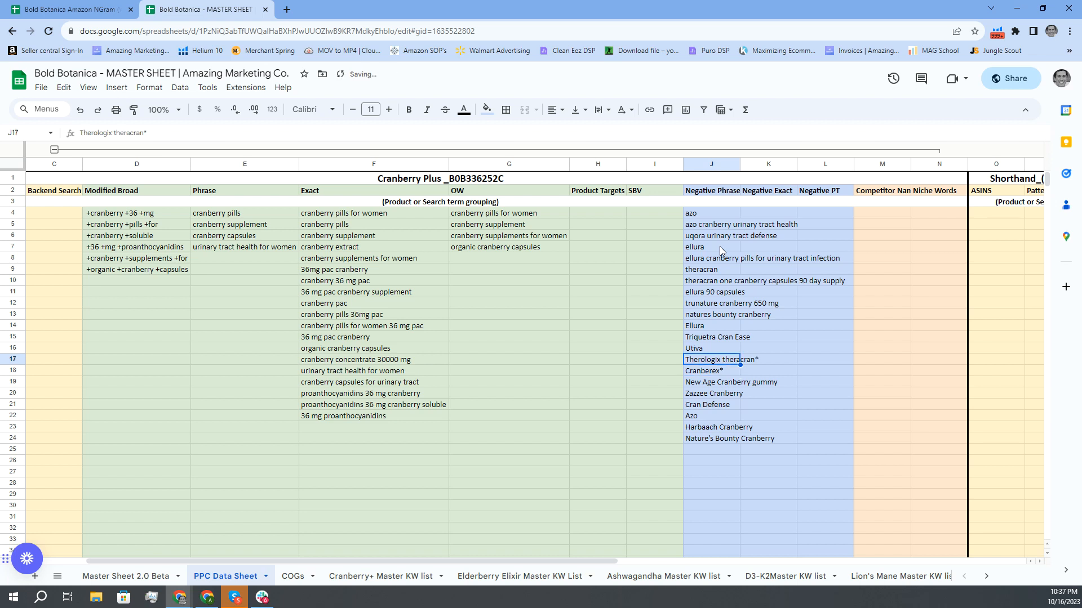
key("ctrl+z")
key("ctrl+z")
key("ctrl+z")
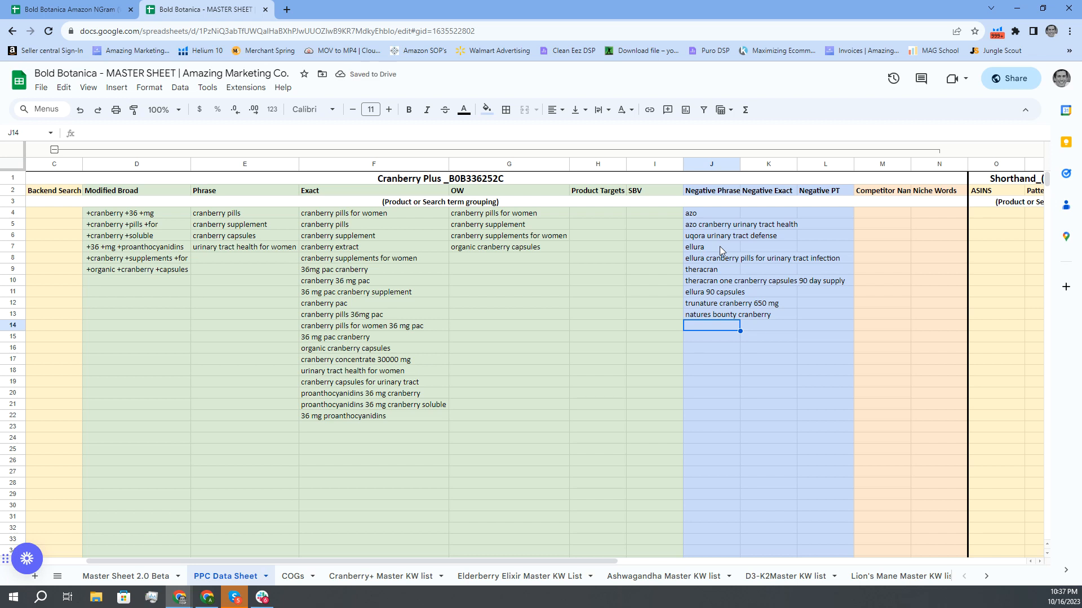
left_click(96, 116)
left_click(96, 115)
left_click(97, 115)
left_click(96, 115)
left_click(97, 115)
left_click(97, 115)
left_click(96, 115)
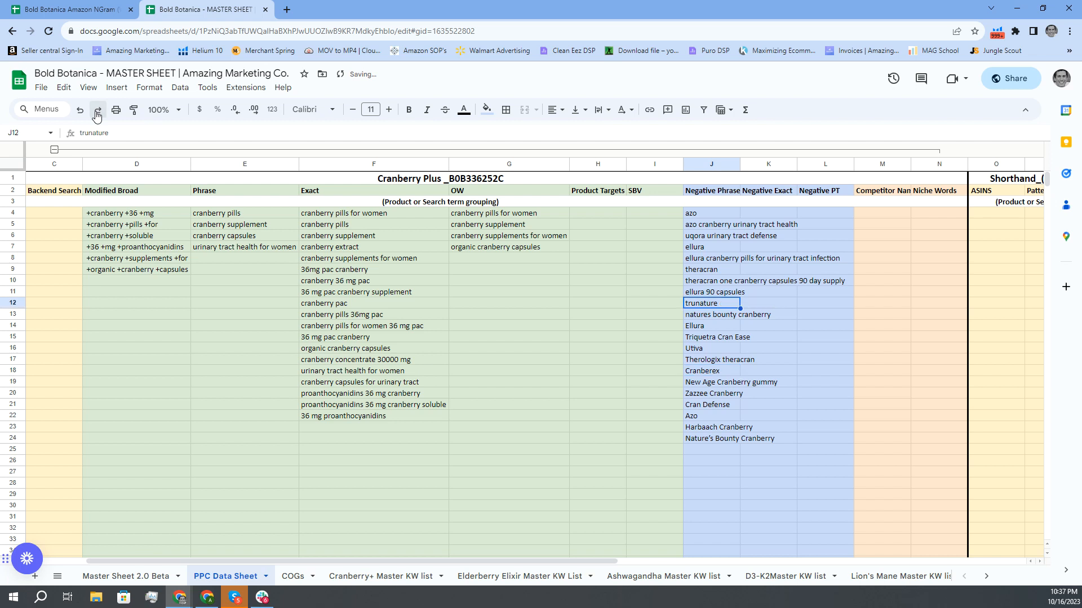
Step: Copy the Negative Phrase entries from "azo cranberry urinary tract health" through "Nature's Bounty Cranberry" into the Negative Exact column, starting at K4
left_click(709, 212)
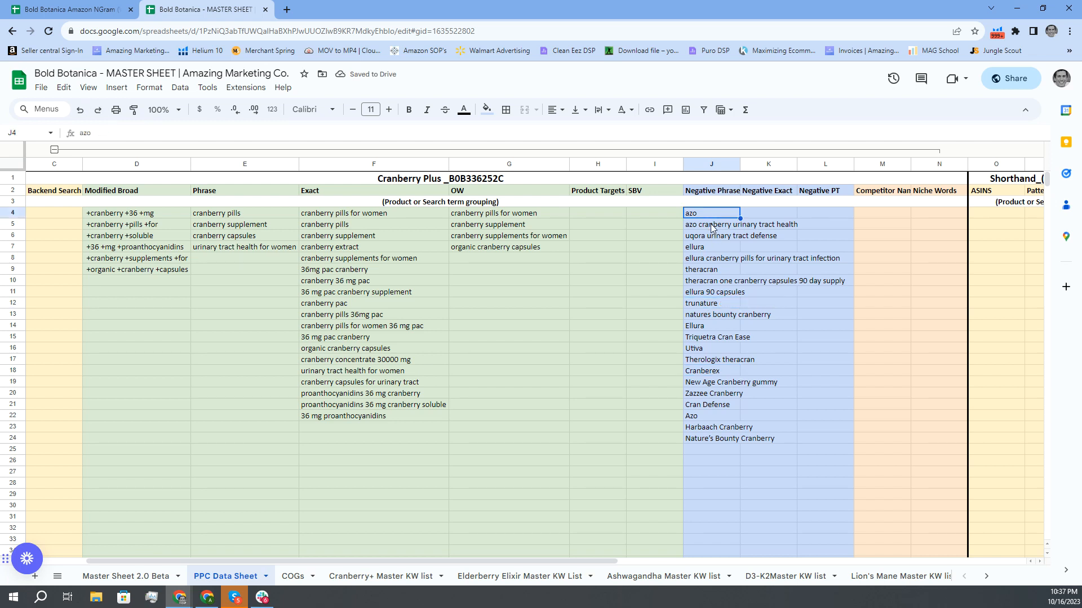
left_click_drag(711, 226, 723, 240)
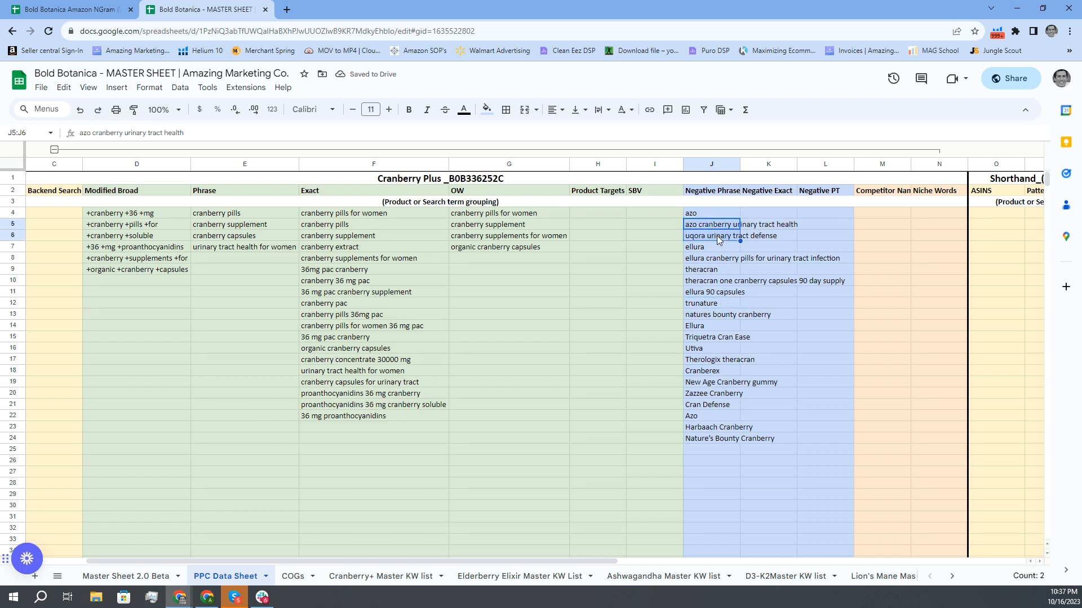
left_click_drag(738, 240, 721, 442)
key("ctrl+c")
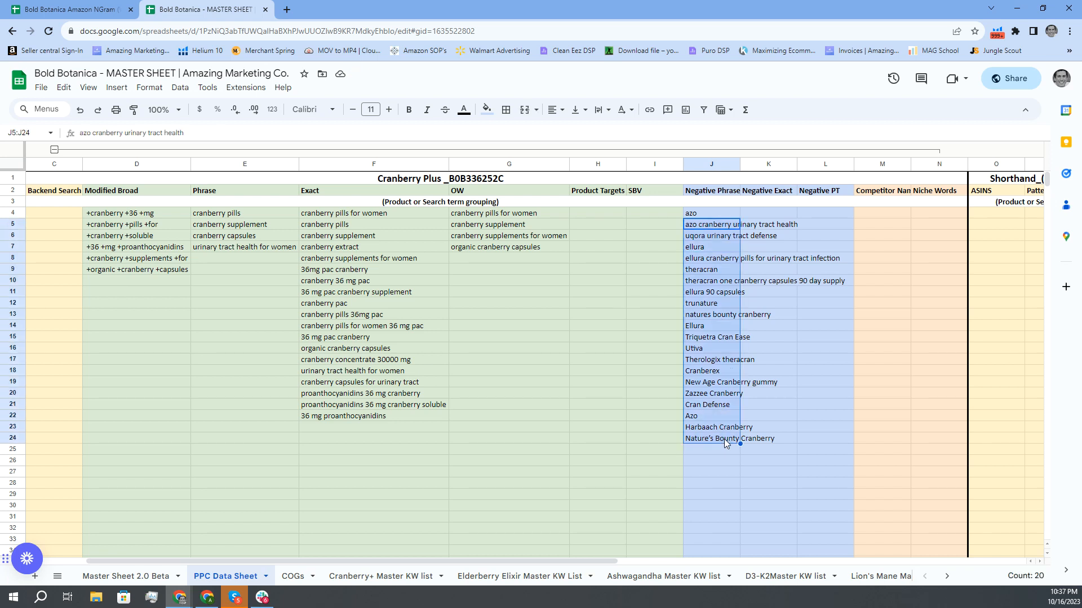
left_click(770, 213)
key("ctrl+v")
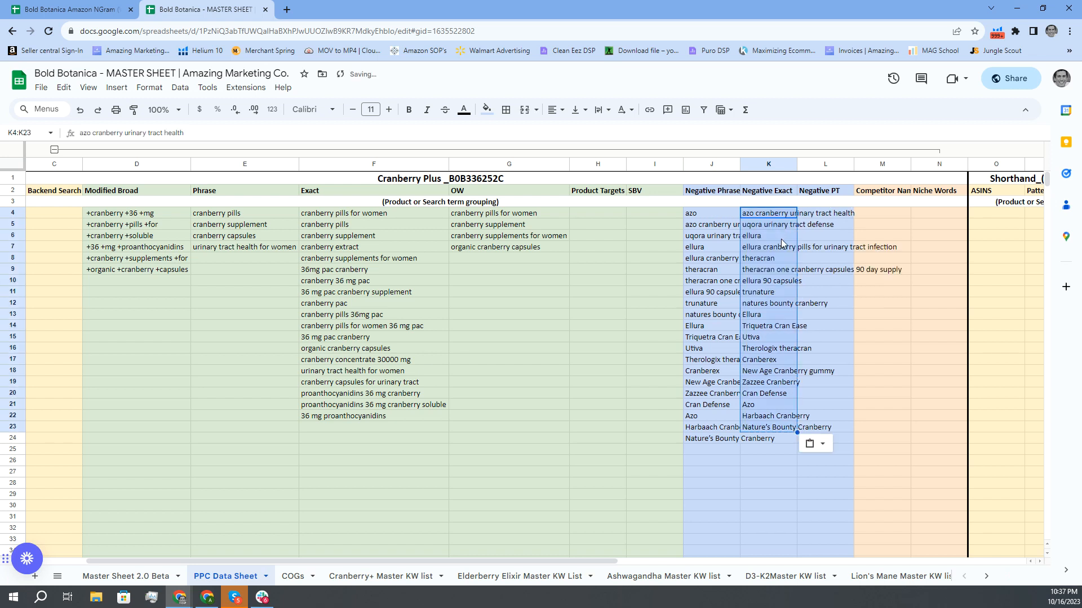
Step: Clear both ellura entries, theracran and trunature from the Negative Exact column
left_click(765, 235)
key("Delete")
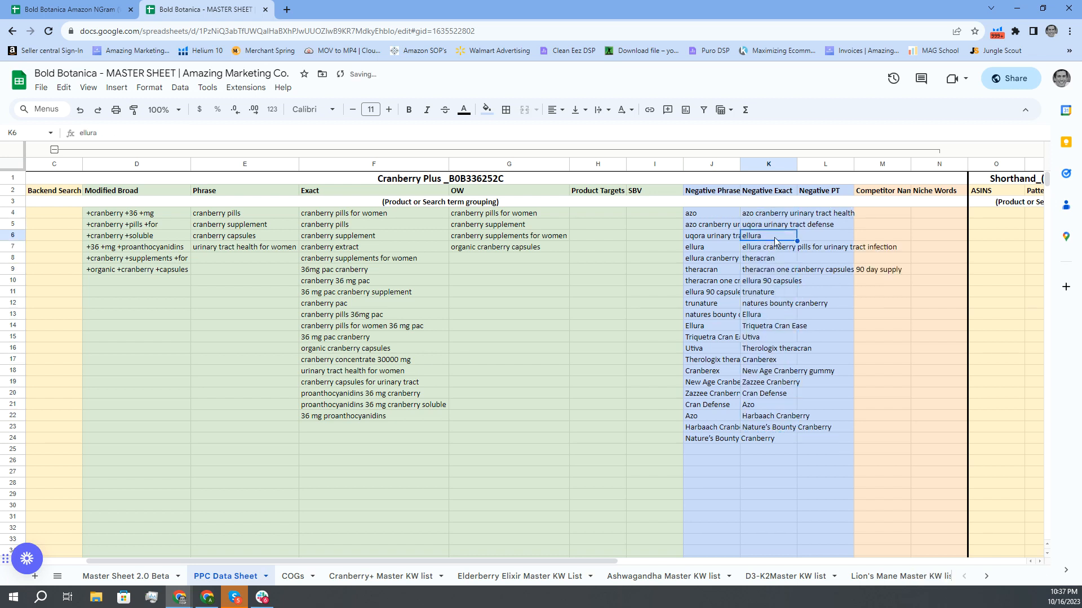
left_click(773, 258)
key("Delete")
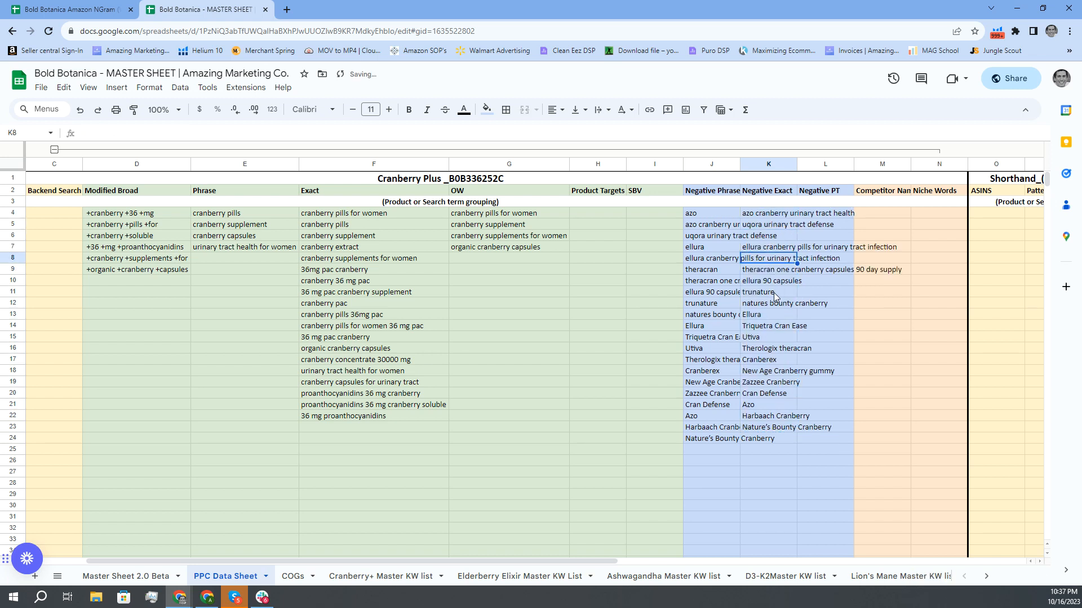
left_click(773, 292)
key("Delete")
left_click(771, 315)
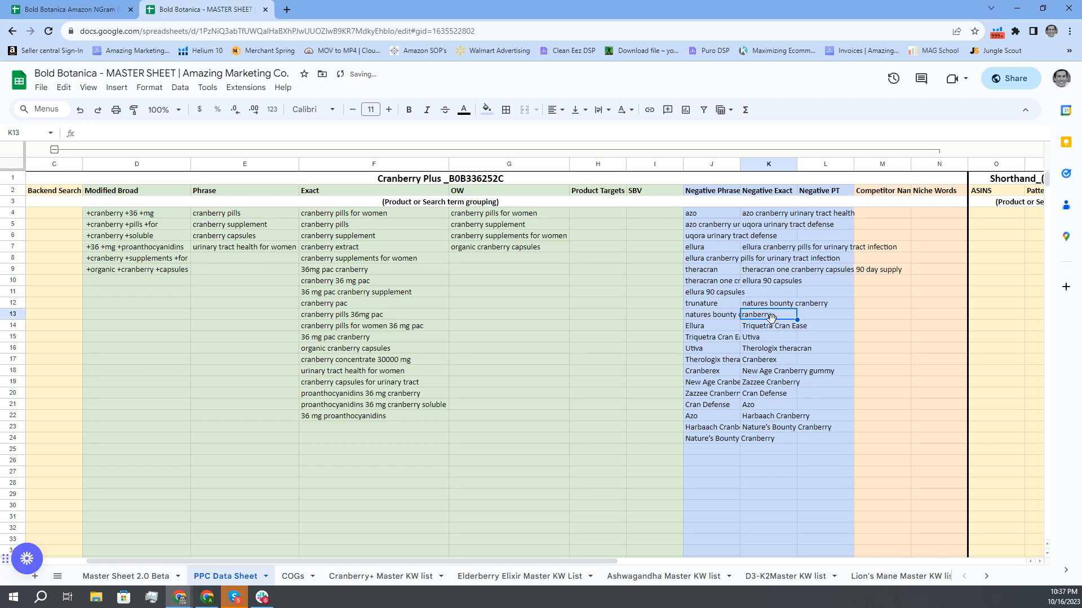
key("Delete")
Step: Clear Utiva, Cranberex and Azo from the Negative Exact column
left_click(766, 338)
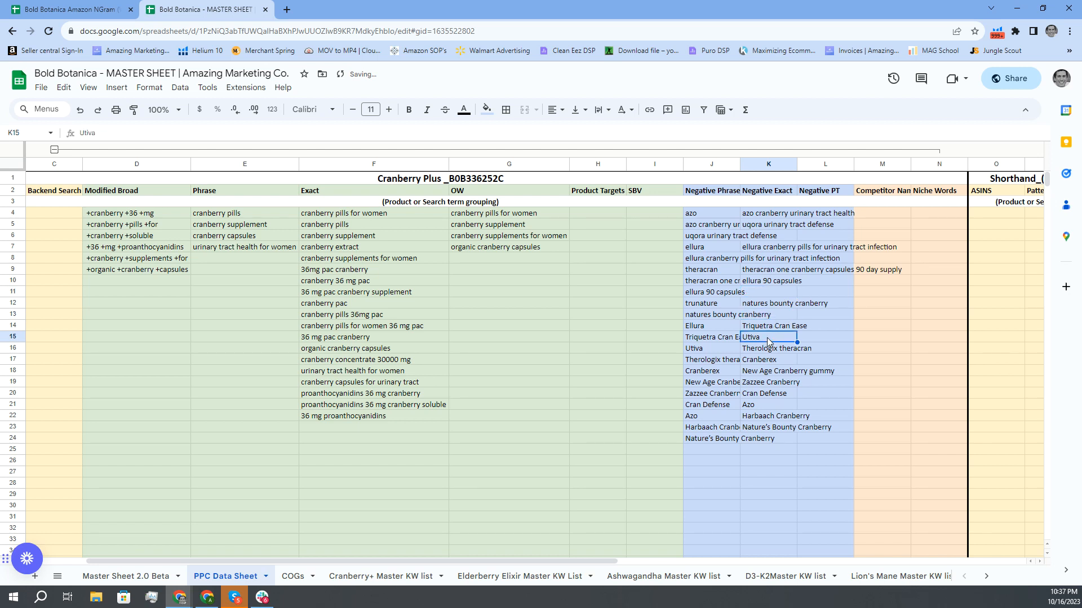
key("Delete")
left_click(771, 360)
key("Delete")
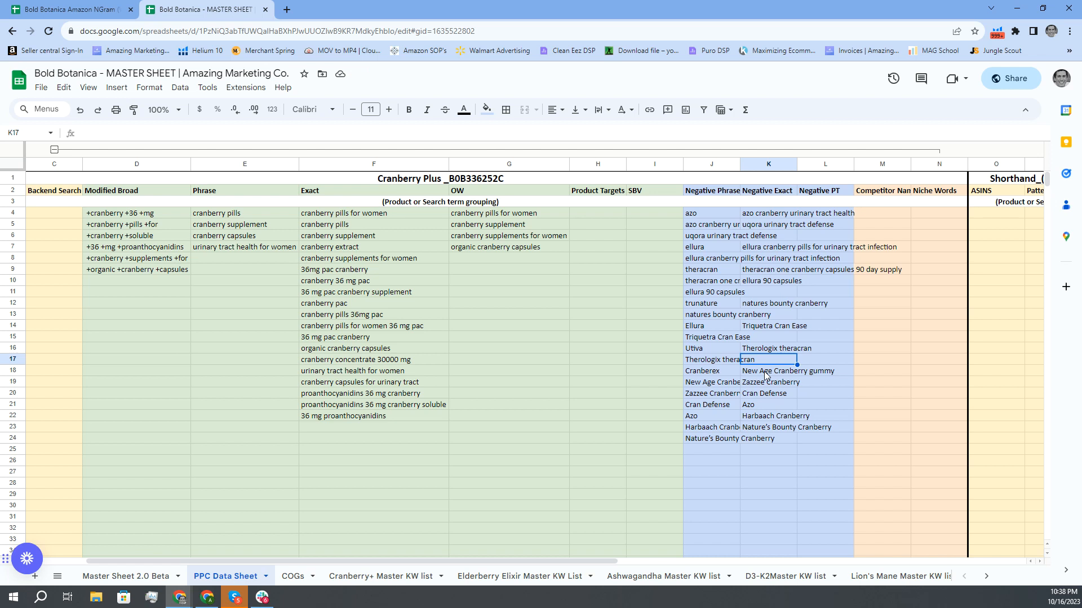
left_click(767, 385)
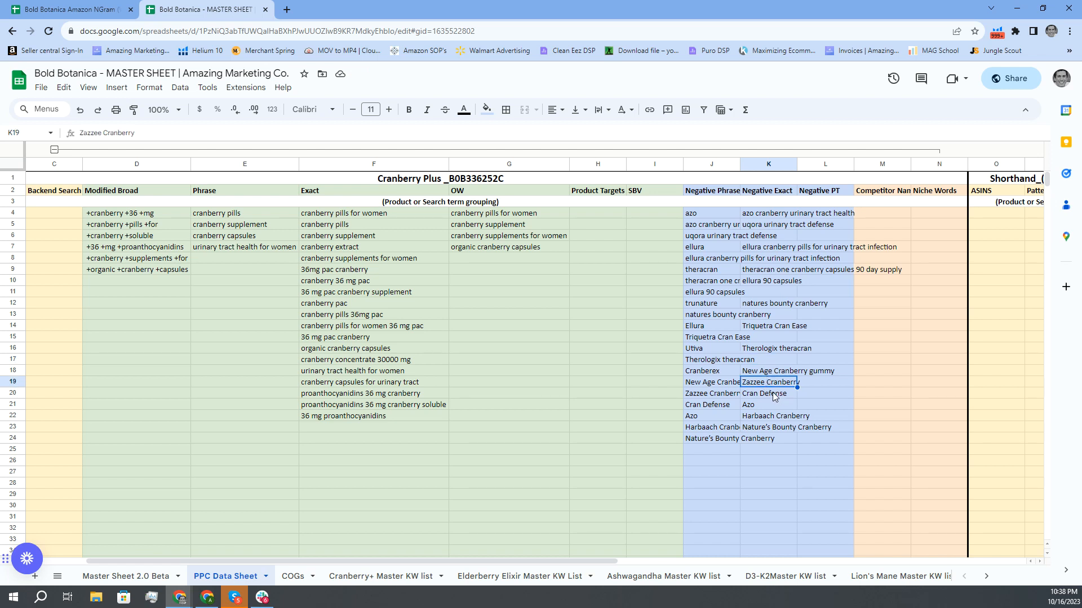
left_click(773, 396)
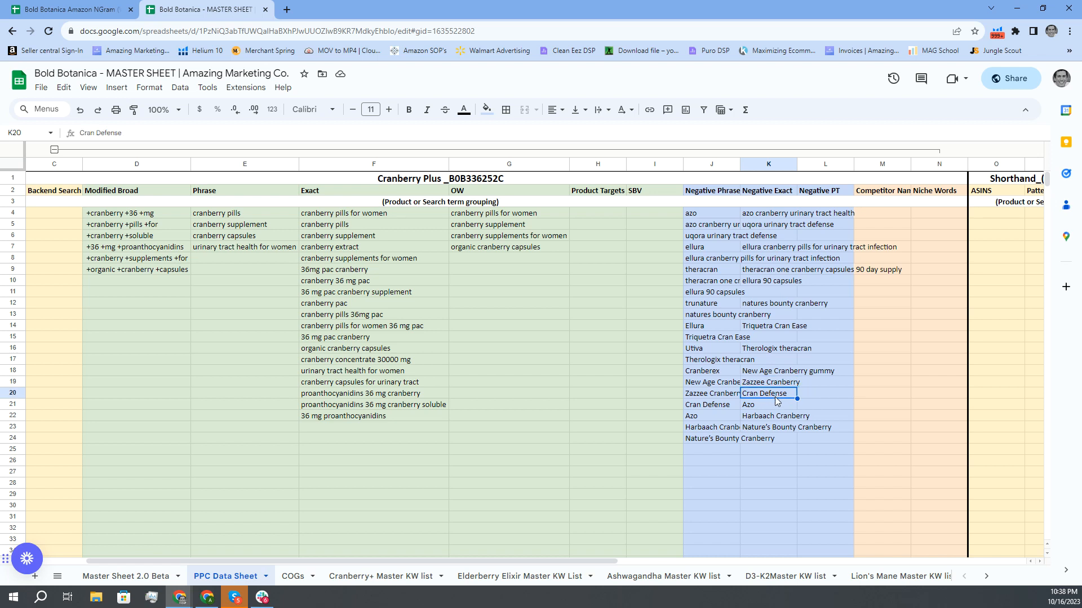
left_click(772, 409)
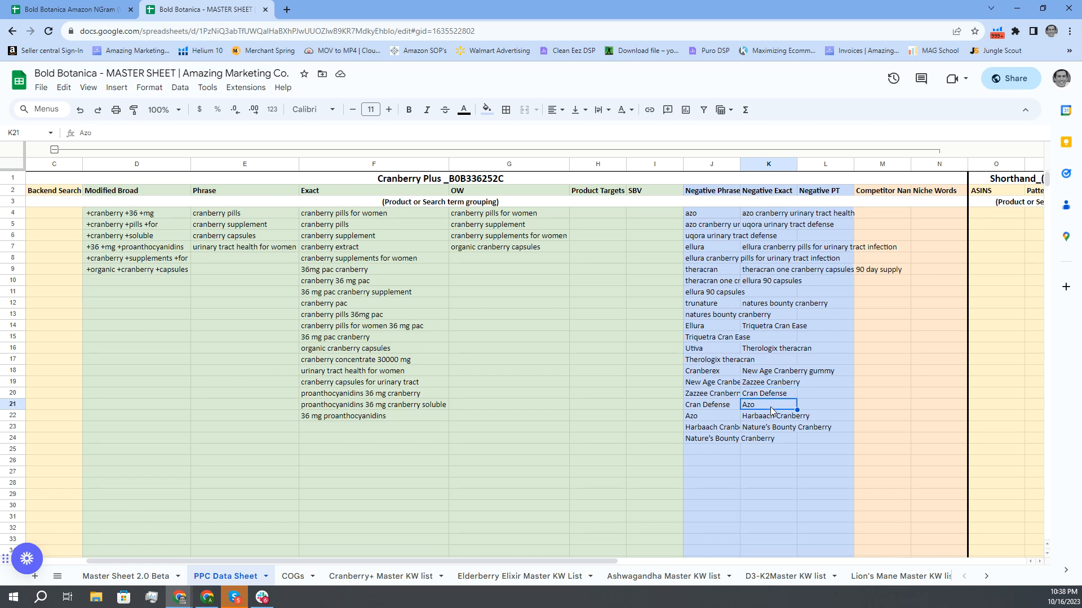
key("Delete")
left_click(771, 419)
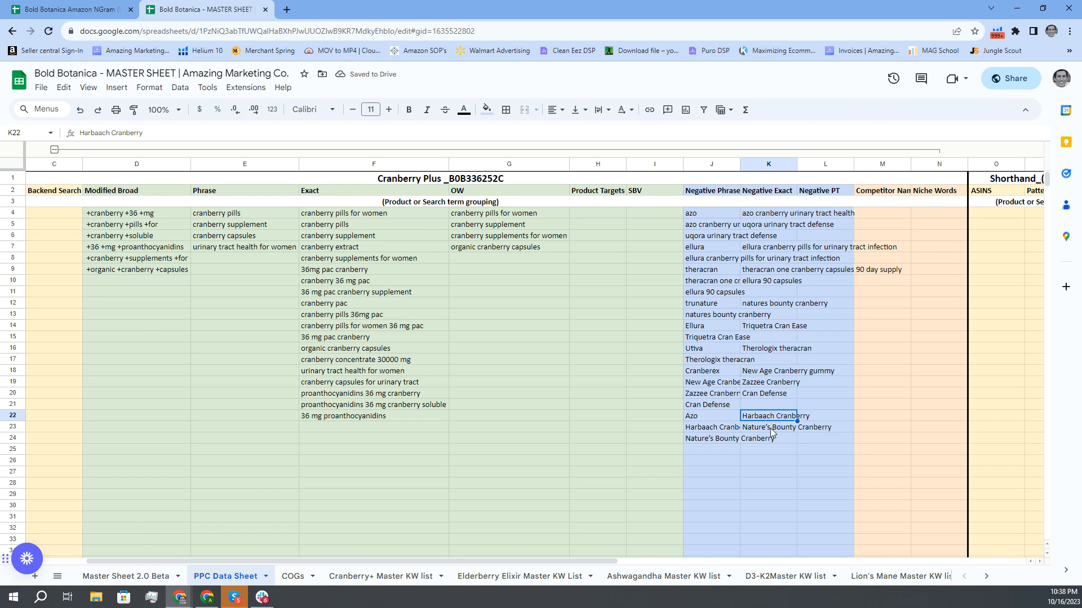
Step: Shorten the last two Negative Phrase entries to "Nature's Bounty" and "Harbaach" by removing the word Cranberry
double_click(747, 440)
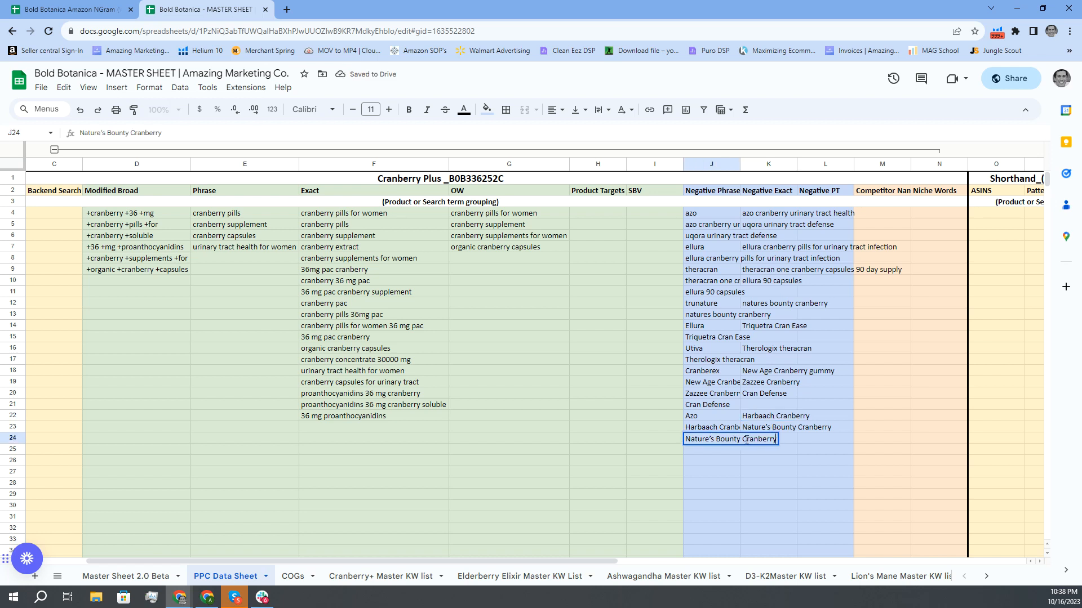
double_click(746, 440)
key("BackSpace")
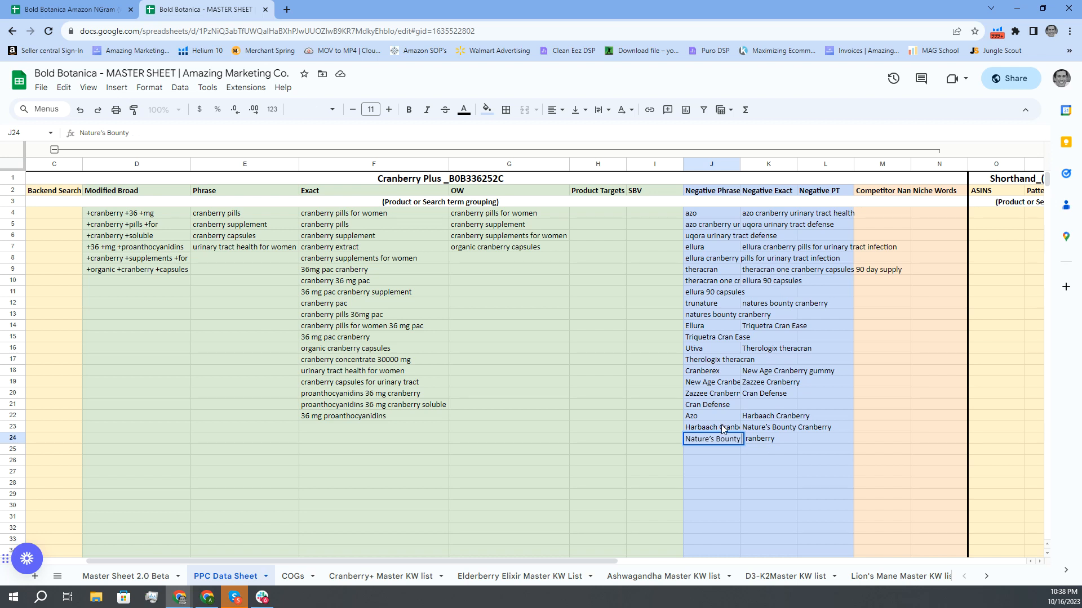
double_click(723, 429)
double_click(728, 428)
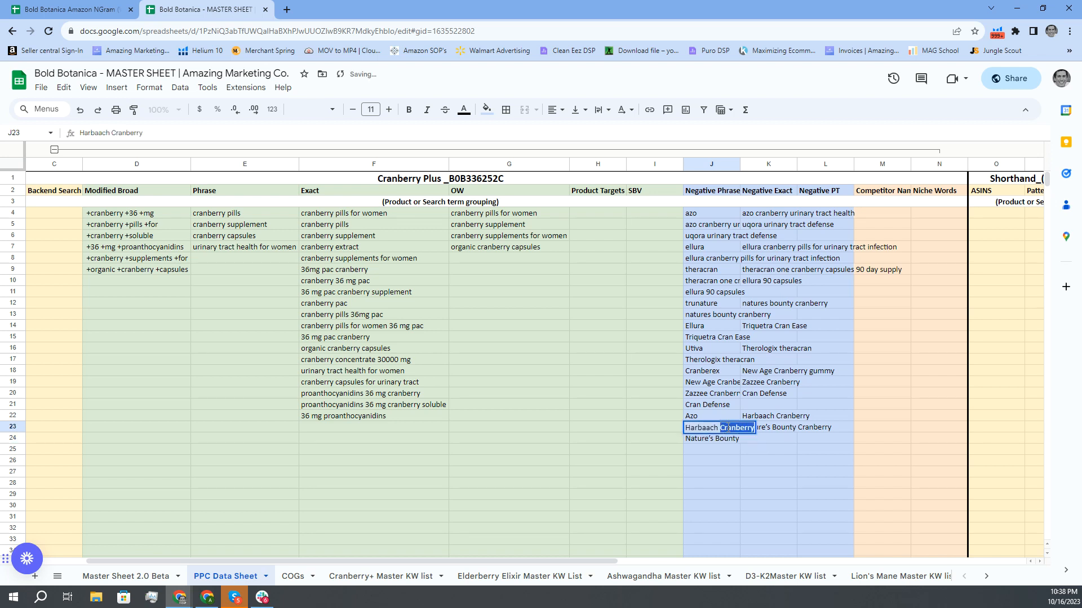
key("BackSpace")
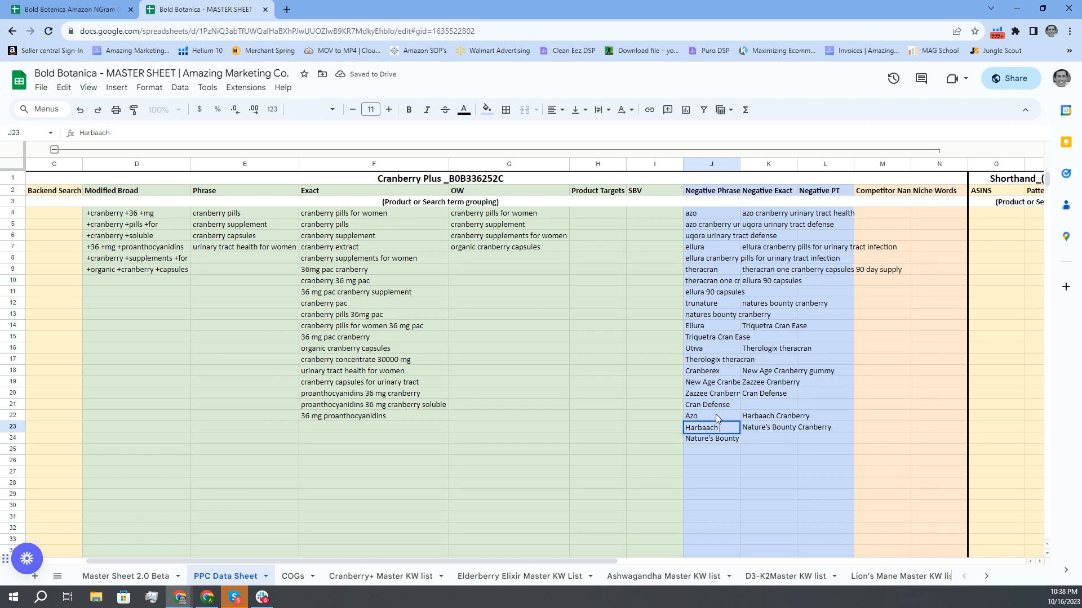
left_click(716, 417)
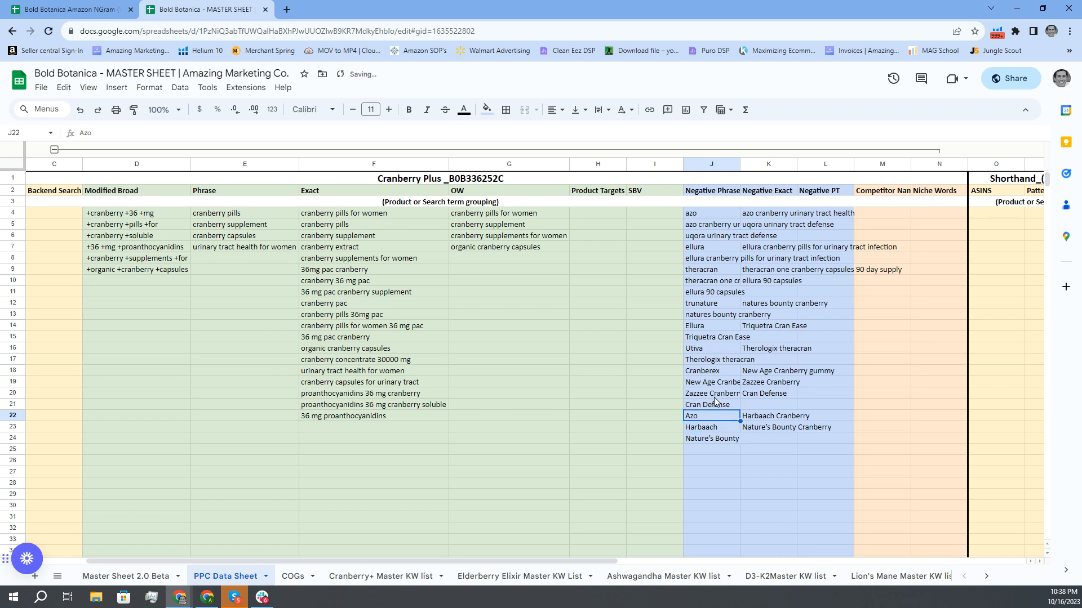
Step: Delete "Cran Defense" and "Zazzee Cranberry" from the Negative Phrase column
double_click(719, 405)
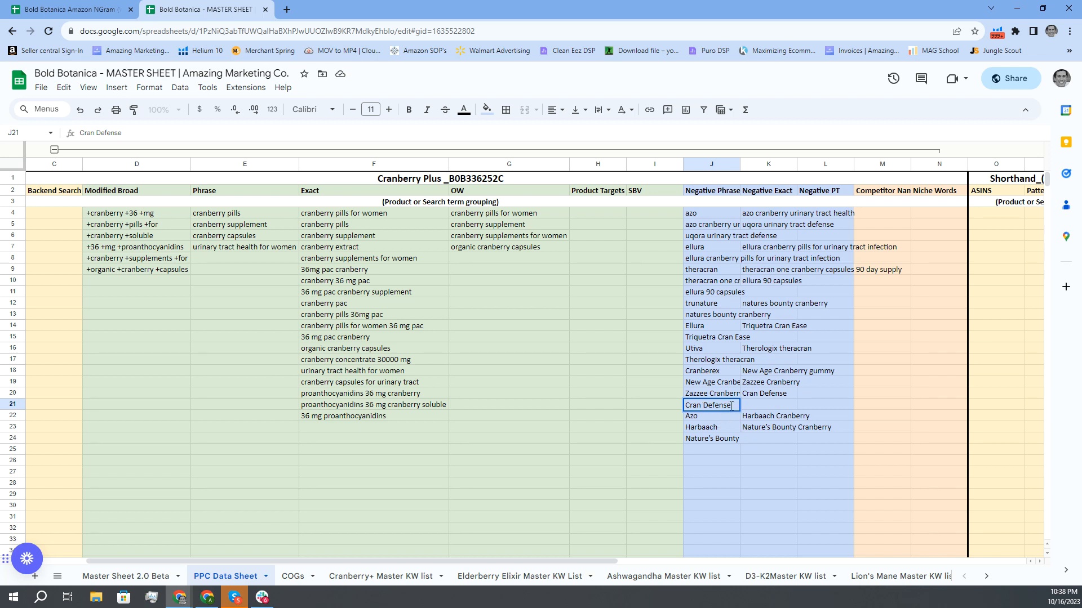
left_click_drag(731, 406, 671, 405)
key("Delete")
left_click(712, 395)
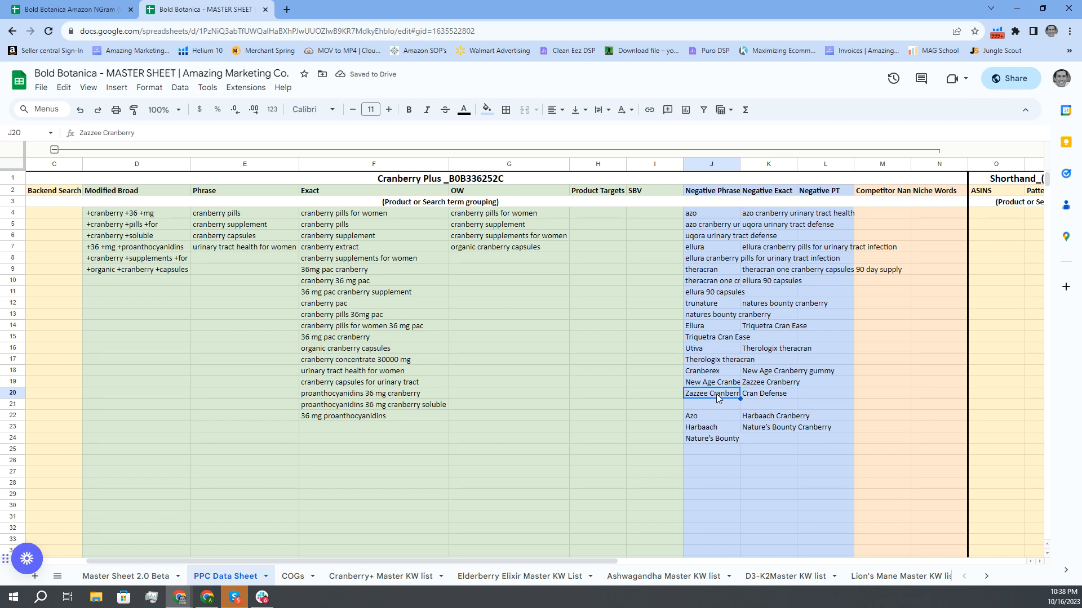
key("Delete")
Step: Shorten "New Age Cranberry gummy" in the Negative Phrase column to "New Age" and enter "gummy" in the empty cell below it
double_click(716, 383)
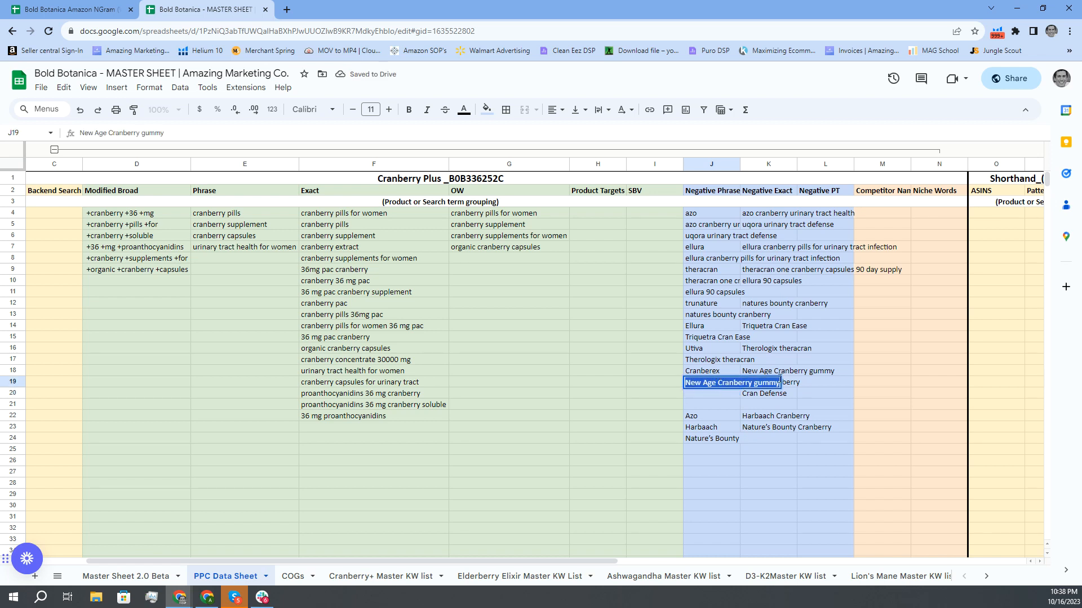
left_click_drag(718, 384, 781, 384)
key("BackSpace")
left_click(722, 395)
type("gummy")
left_click(719, 408)
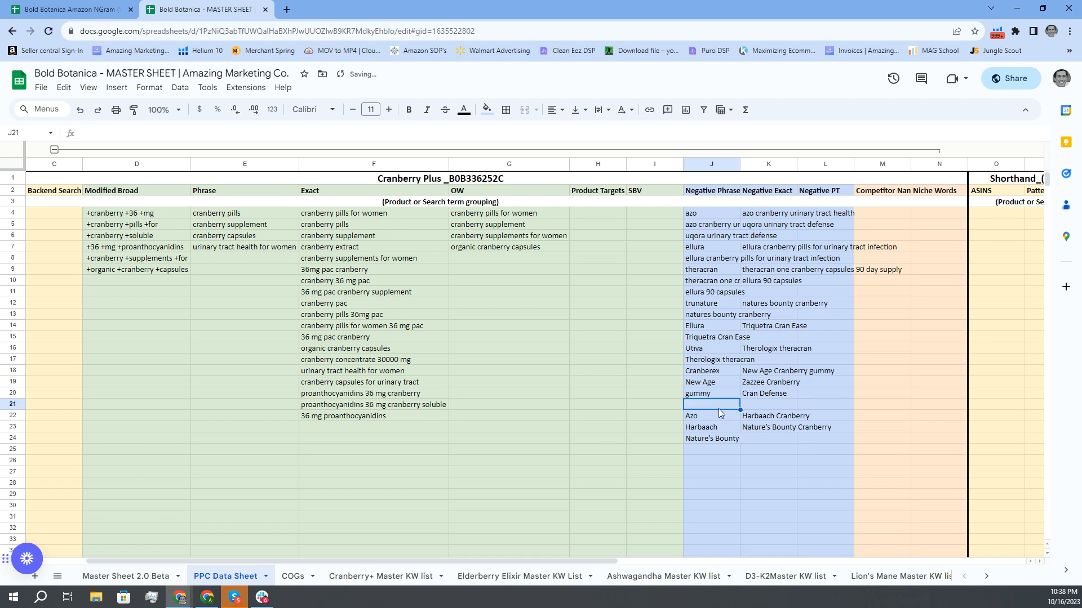
Step: Shorten "Therologix theracran" to "Therologix" and "Triquetra Cran Ease" to "Triquetra" in the Negative Phrase column
left_click(718, 372)
left_click(714, 363)
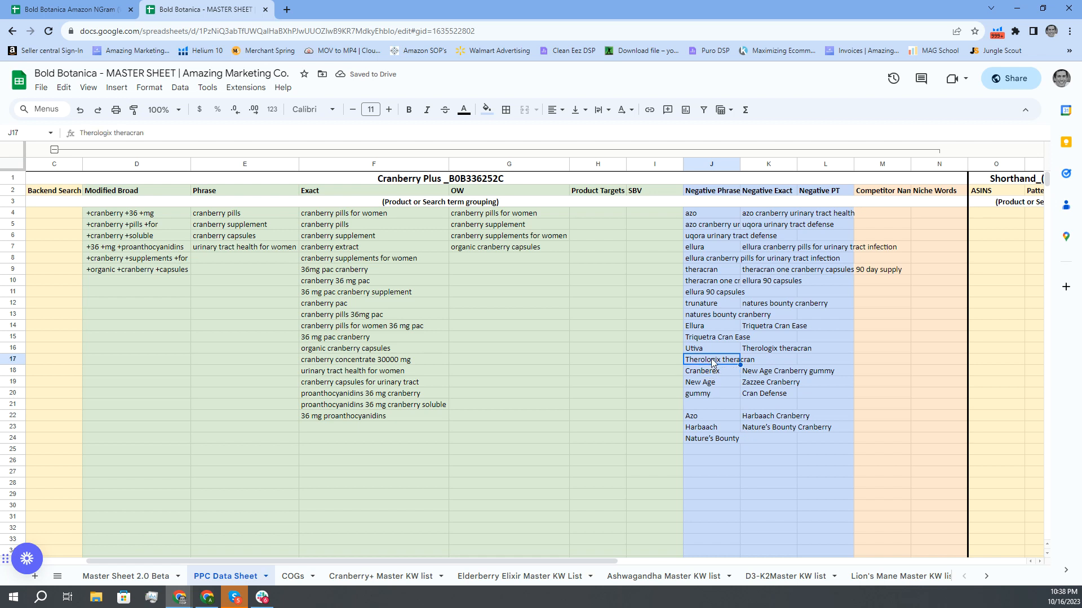
double_click(727, 363)
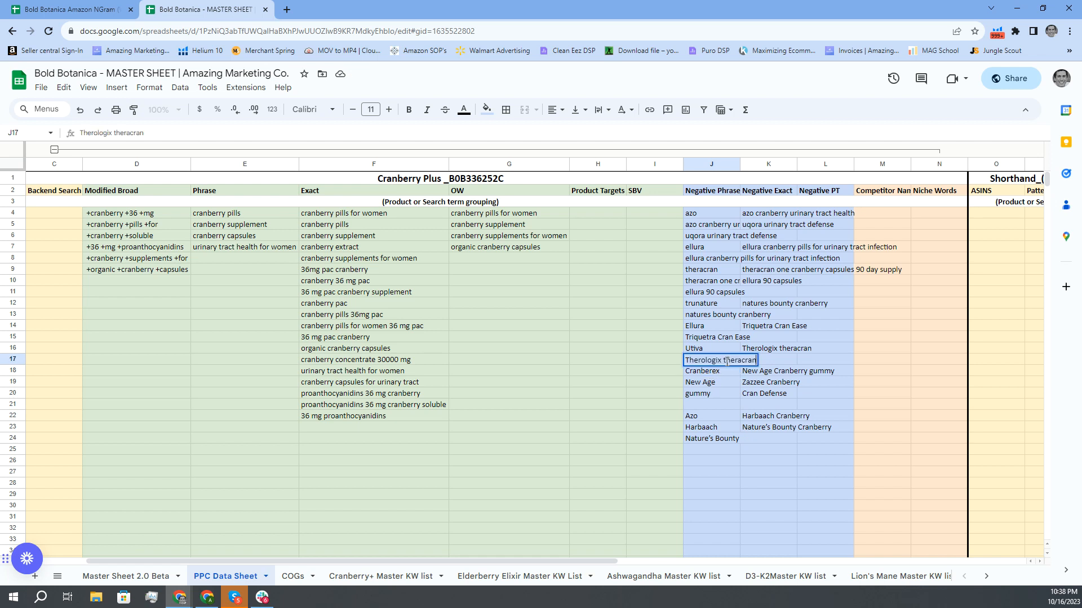
left_click_drag(726, 362, 756, 361)
key("BackSpace")
left_click(713, 348)
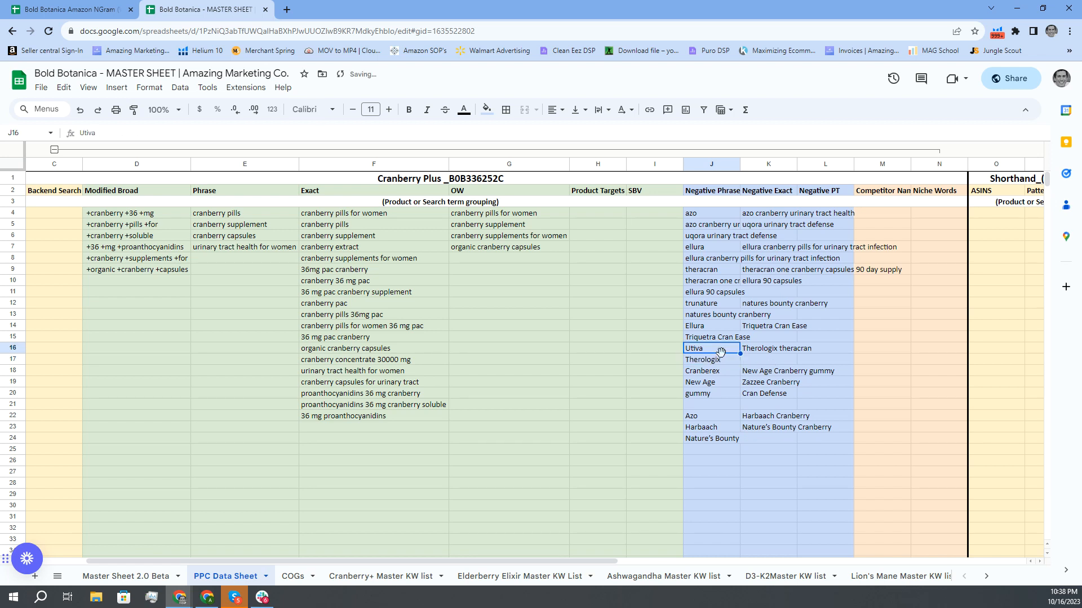
double_click(720, 338)
left_click_drag(719, 338, 754, 340)
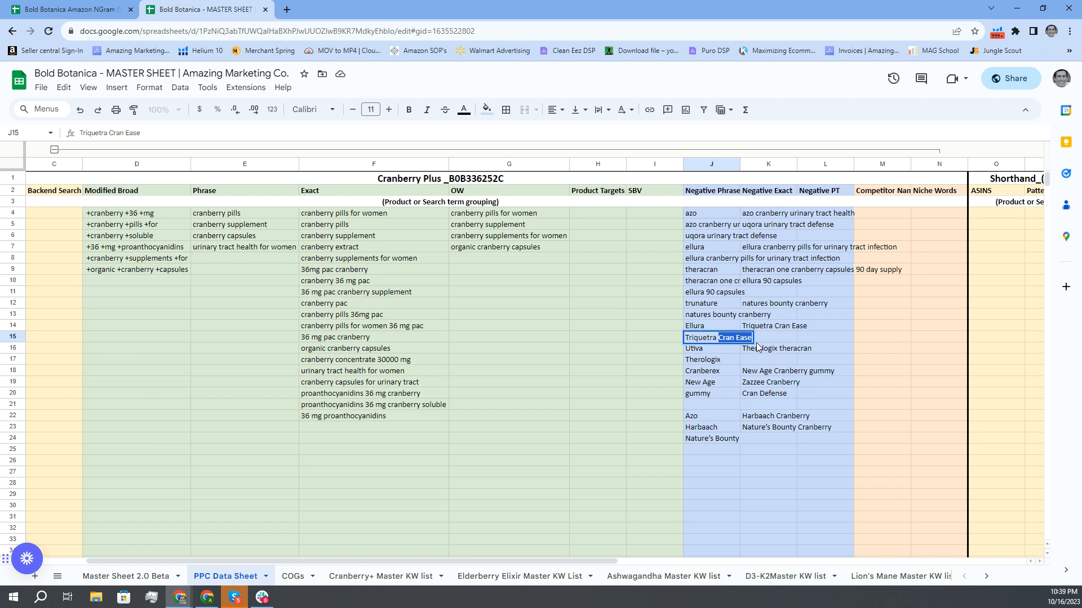
key("BackSpace")
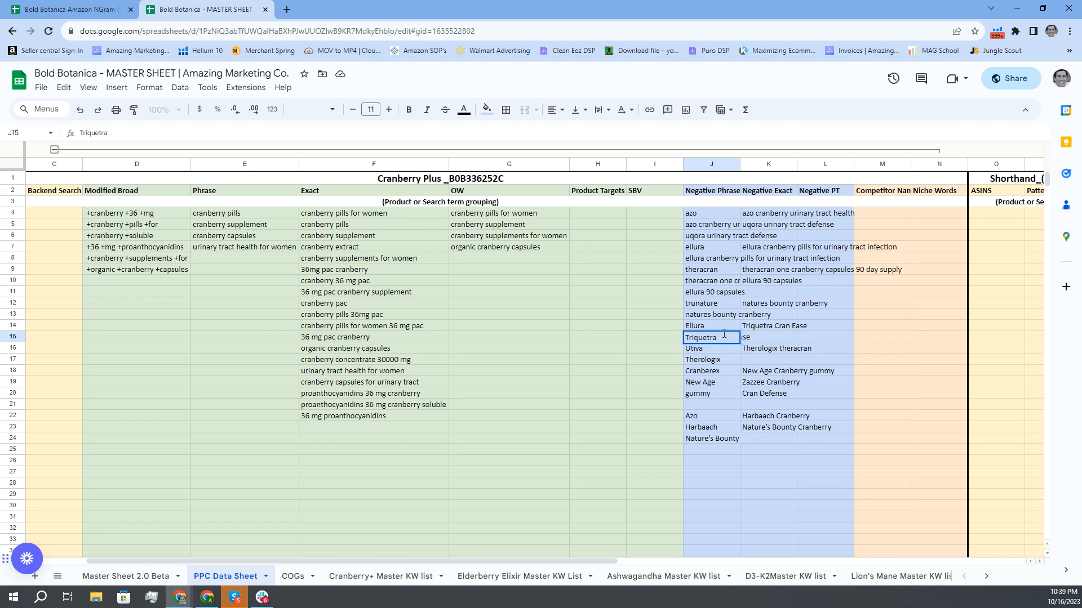
Step: Shorten "natures bounty cranberry" to "natures bounty" and "ellura 90 capsules" to "ellura" in the Negative Phrase column
left_click(720, 327)
left_click(711, 314)
double_click(711, 314)
left_click_drag(739, 315, 778, 319)
key("BackSpace")
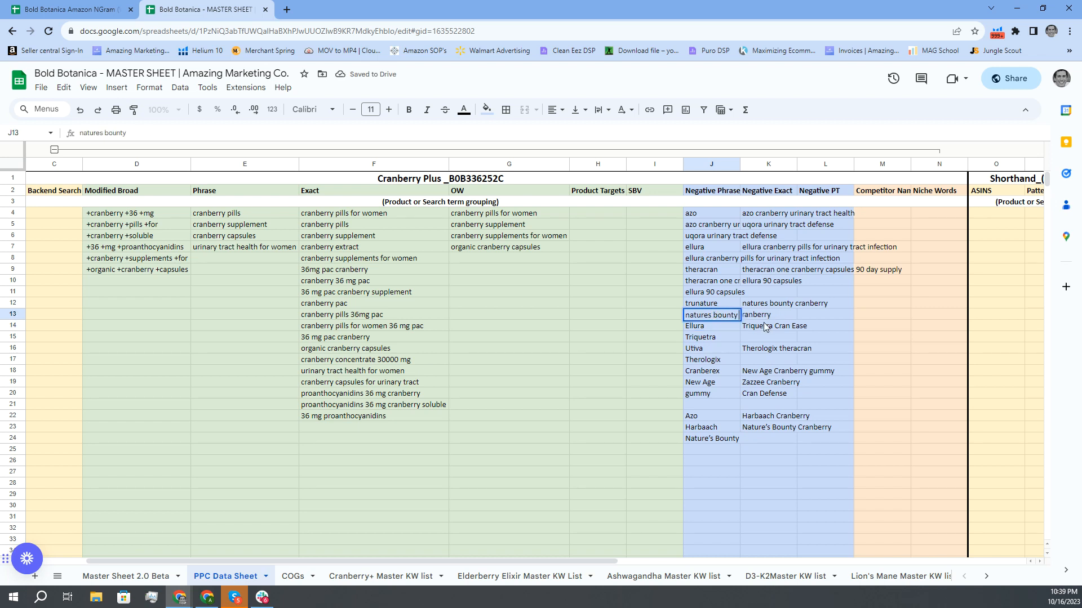
left_click(722, 302)
left_click(724, 292)
double_click(724, 292)
left_click_drag(706, 293, 762, 300)
key("BackSpace")
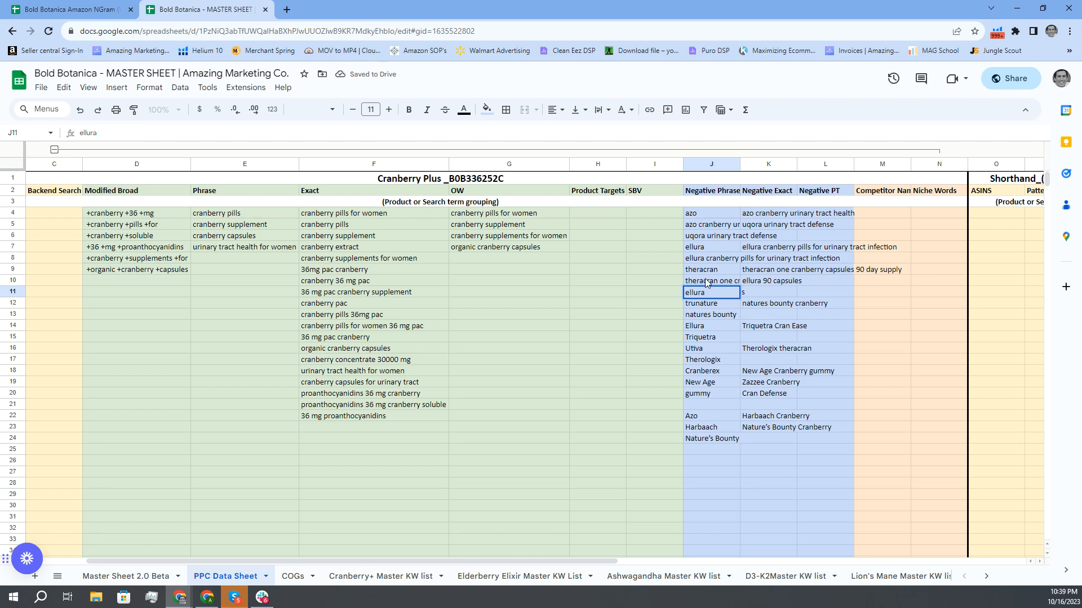
Step: Shorten the "theracran one" entry in row 10 to "theracran" and the full ellura phrase in row 8 to "ellura" in Negative Phrase
left_click(722, 281)
left_click_drag(721, 281, 925, 286)
key("BackSpace")
left_click(724, 304)
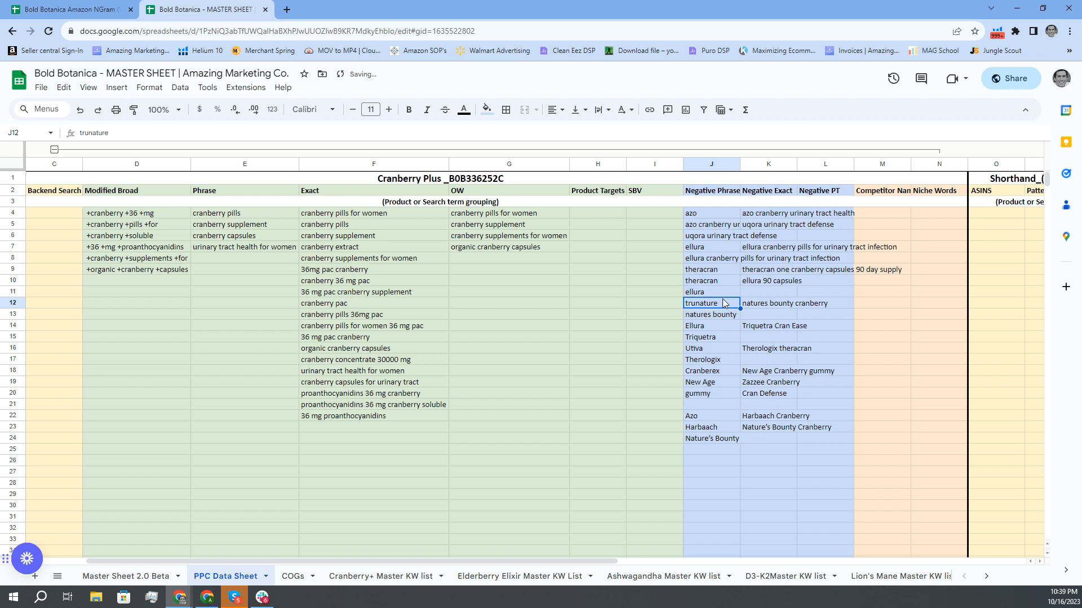
left_click(722, 259)
double_click(722, 259)
left_click(705, 259)
left_click_drag(705, 258, 861, 267)
key("BackSpace")
Step: Shorten "uqora urinary tract defense" in the Negative Phrase column to "uqora"
left_click(718, 236)
double_click(718, 236)
left_click(708, 236)
left_click_drag(708, 236, 795, 242)
key("BackSpace")
Step: Delete "azo cranberry urinary tract health" from the Negative Phrase column
double_click(716, 225)
left_click_drag(685, 225, 822, 225)
left_click(767, 251)
left_click(704, 226)
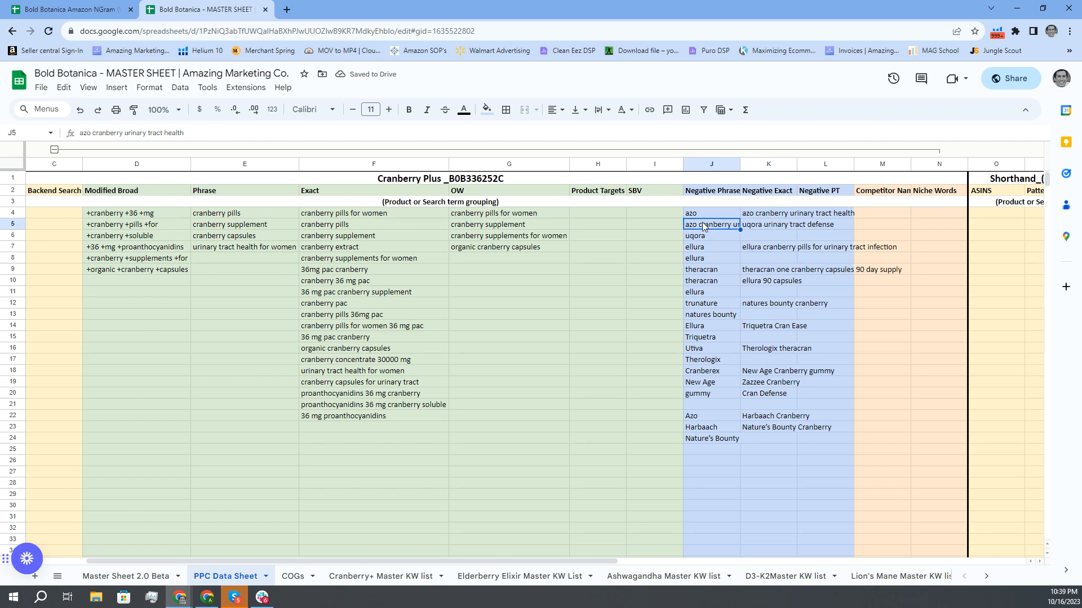
key("Delete")
left_click(713, 304)
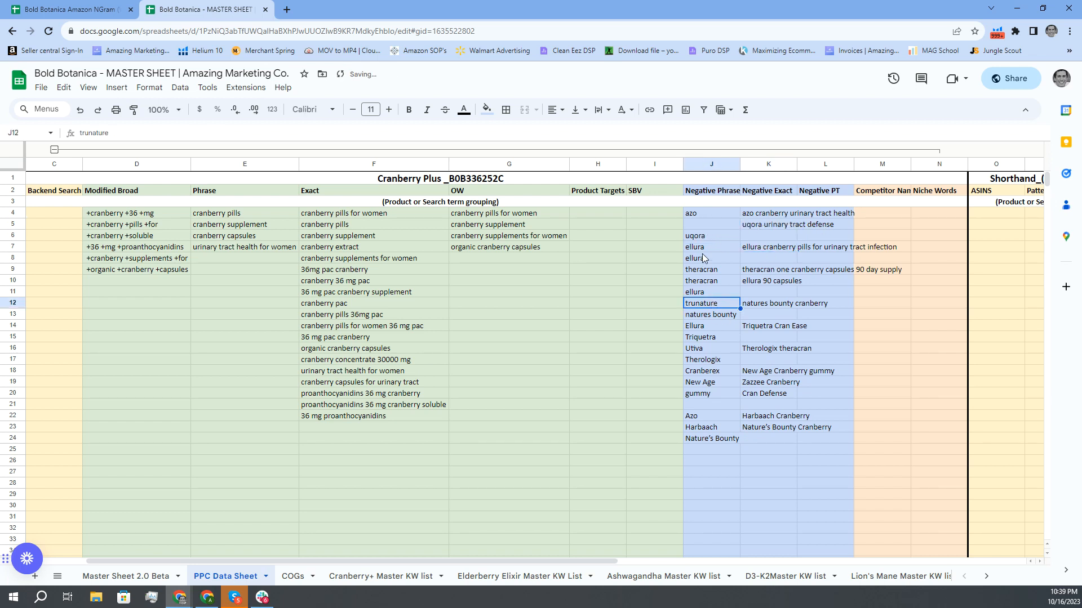
Step: Delete the duplicate ellura, theracran, Azo and Nature's Bounty entries from the Negative Phrase column, keeping one of each brand
left_click(708, 255)
key("Delete")
left_click(712, 279)
key("Delete")
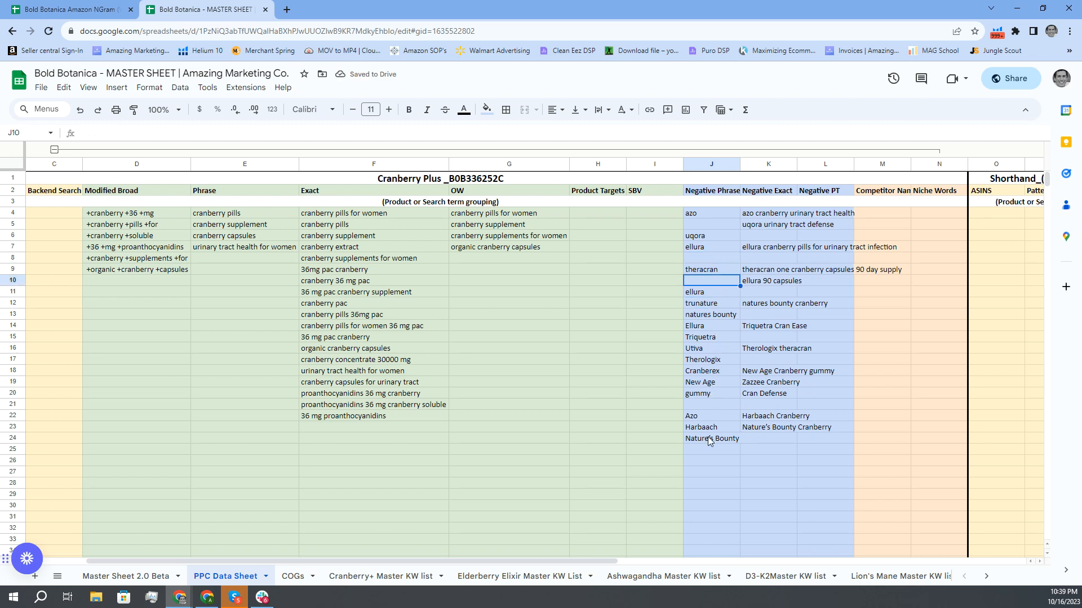
left_click(705, 419)
key("Delete")
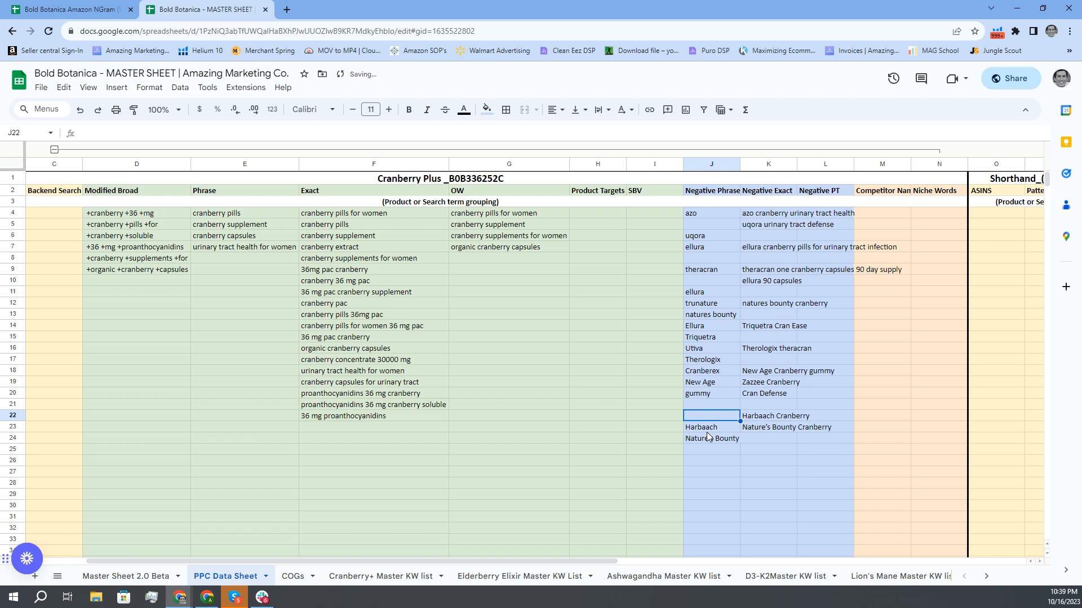
left_click(702, 326)
key("Delete")
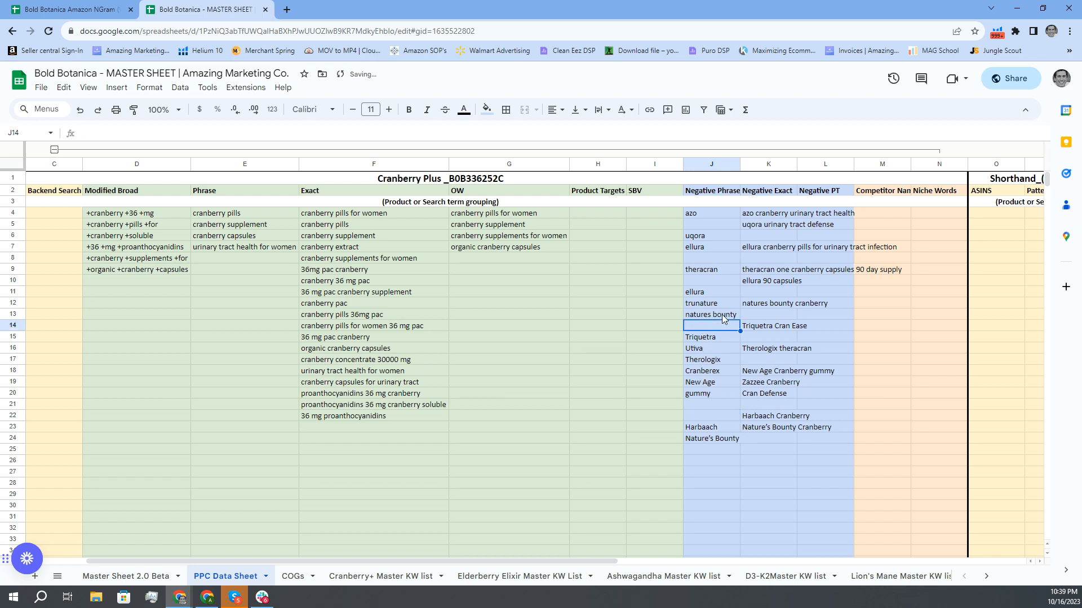
left_click(721, 437)
key("Delete")
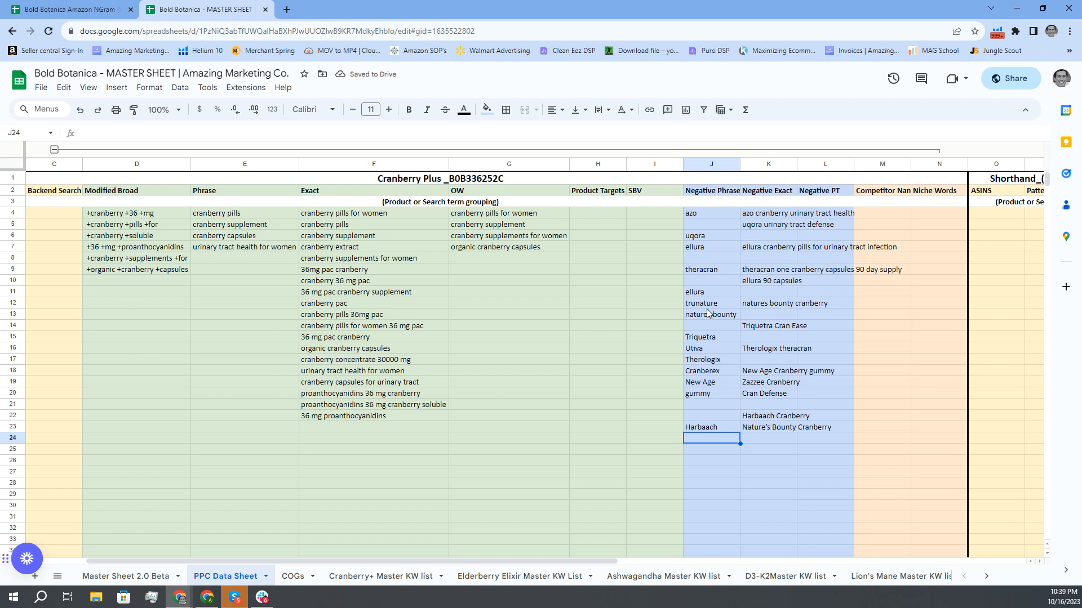
left_click(711, 291)
key("Delete")
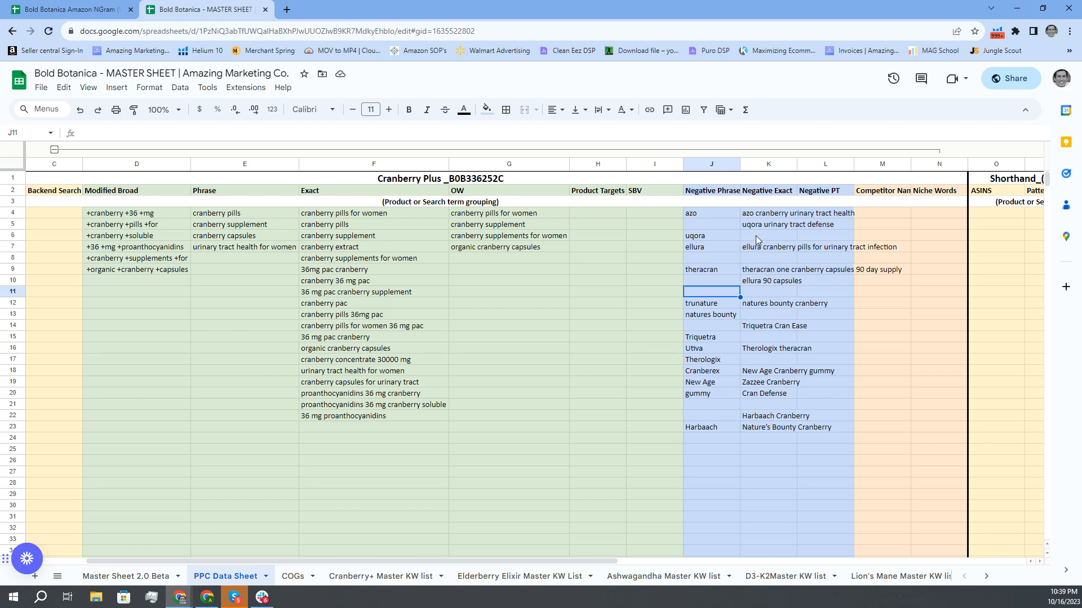
Step: Widen the Negative Phrase column slightly and fit the Negative Exact column to its text
left_click_drag(740, 164, 743, 164)
double_click(798, 164)
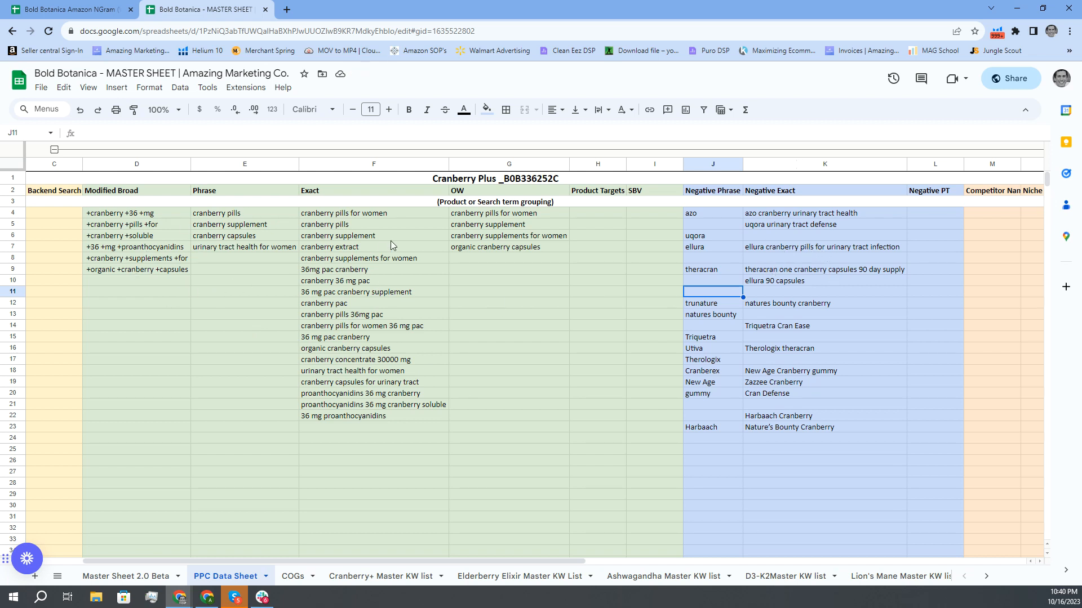
Step: Review the Modified Broad, Phrase and Exact keyword lists for Cranberry Plus
left_click_drag(99, 217, 127, 271)
left_click(131, 302)
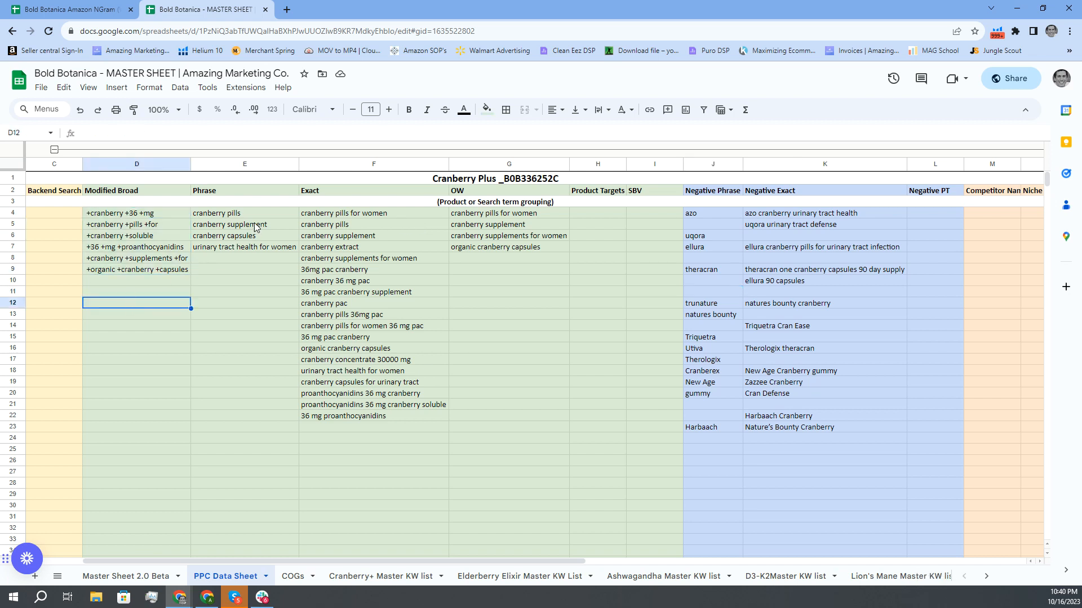
left_click_drag(248, 217, 337, 259)
left_click_drag(336, 298, 355, 419)
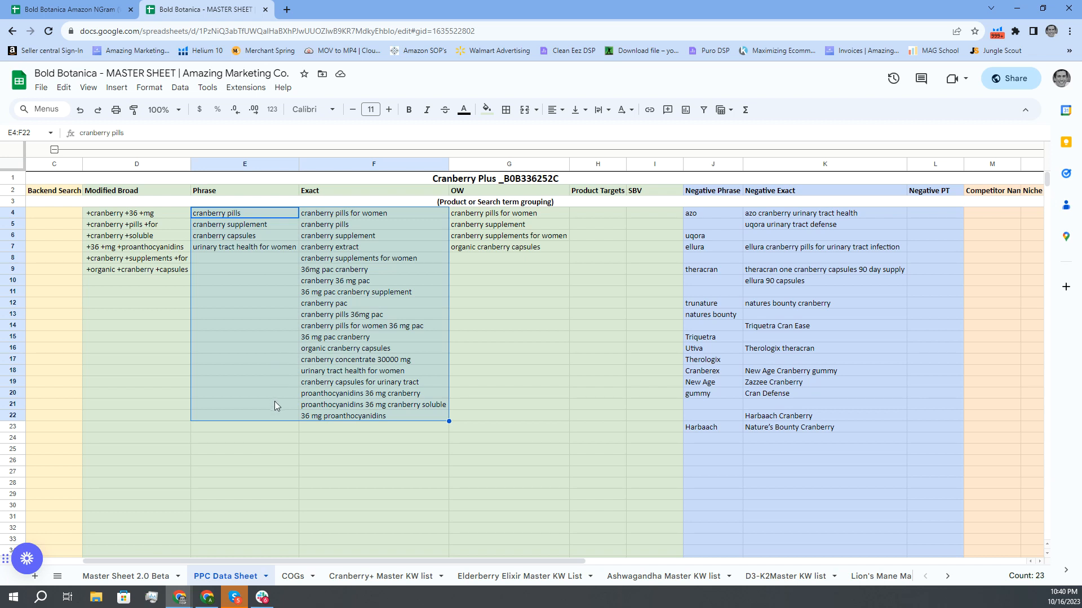
left_click(319, 427)
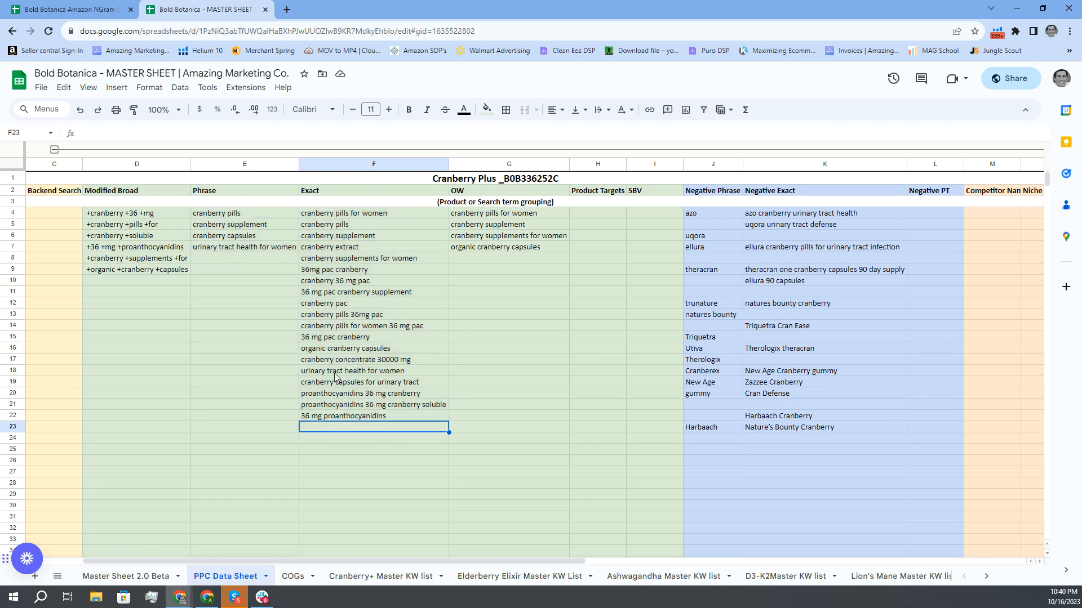
Step: Switch to the Supplements presentation in Canva and examine its launch strategy and waterfall campaign outline
scroll(336, 371, "left", 2)
key("alt+Tab")
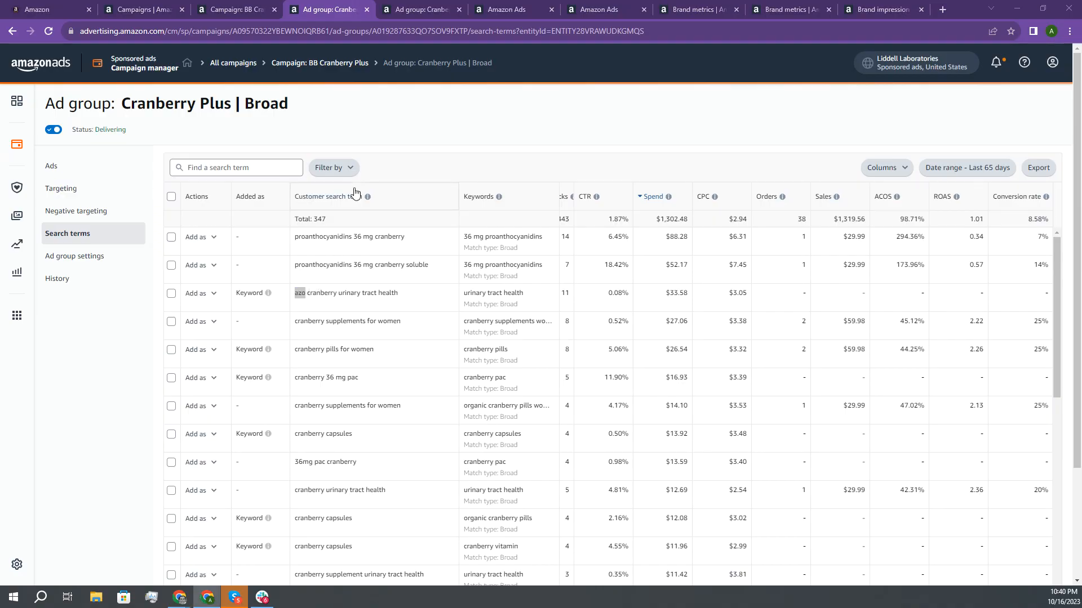
key("alt+Tab")
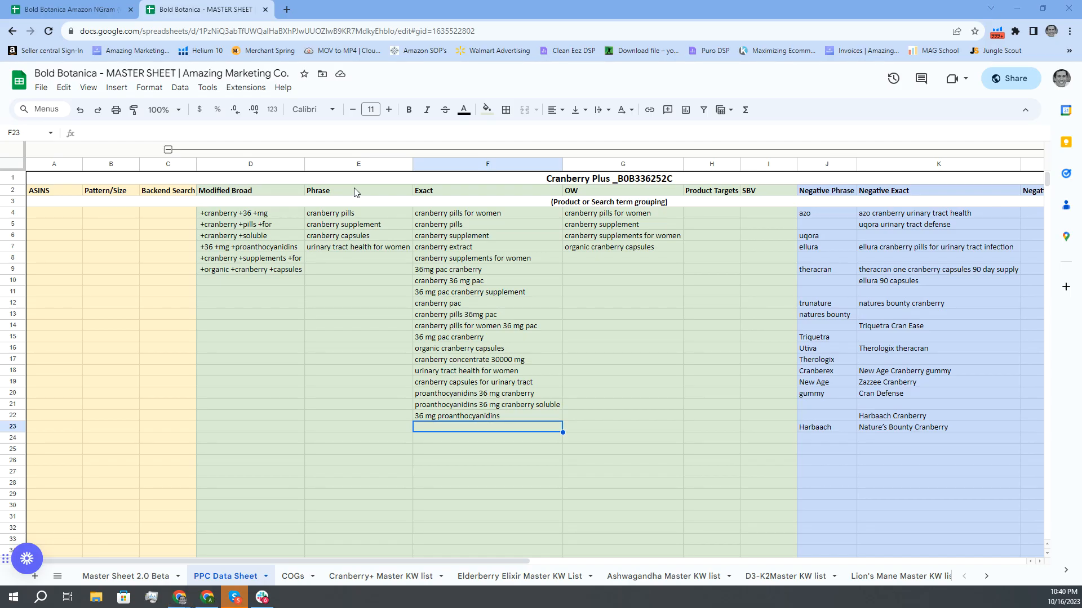
key("alt+Tab")
left_click(494, 9)
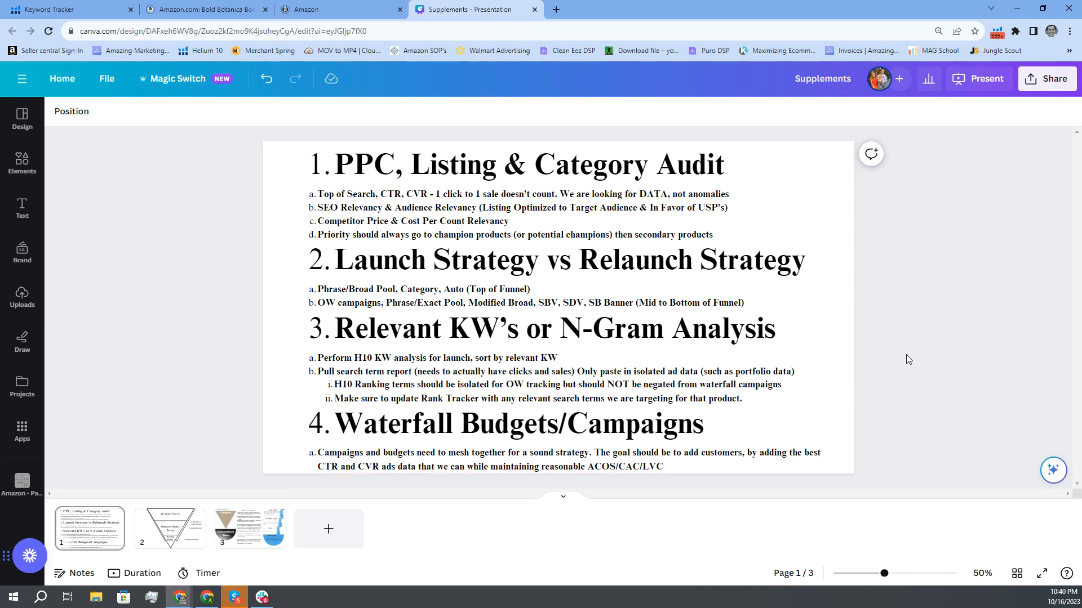
Step: Return to the PPC Data Sheet in Google Sheets and examine the OW, Exact, Phrase and Modified Broad keyword lists
key("alt+Tab")
left_click_drag(611, 216, 613, 249)
left_click_drag(474, 214, 467, 420)
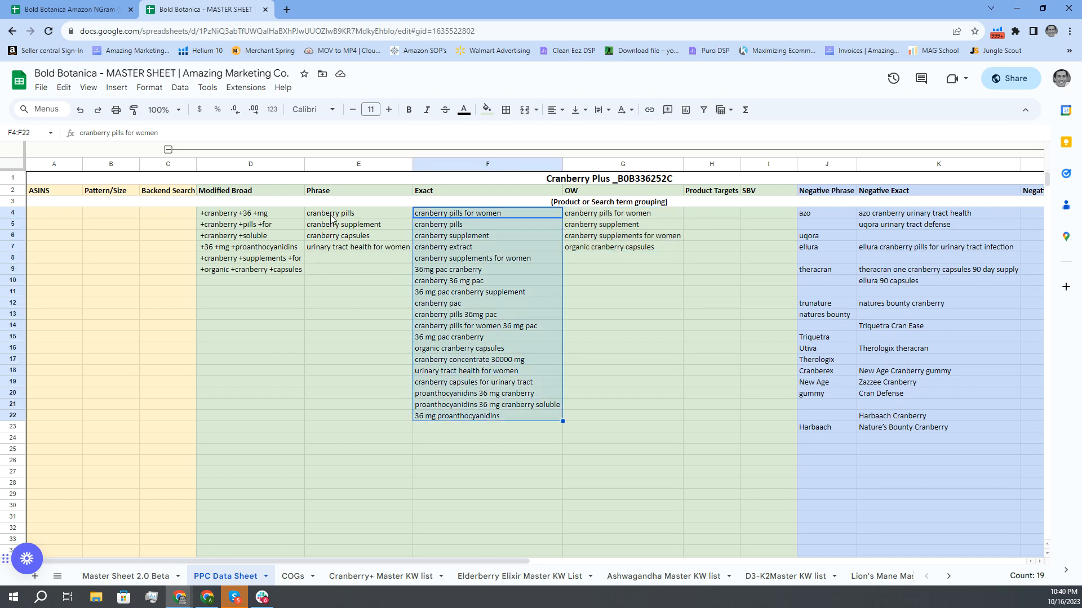
left_click_drag(325, 215, 330, 248)
left_click(258, 216)
left_click_drag(261, 238, 262, 272)
left_click(493, 338)
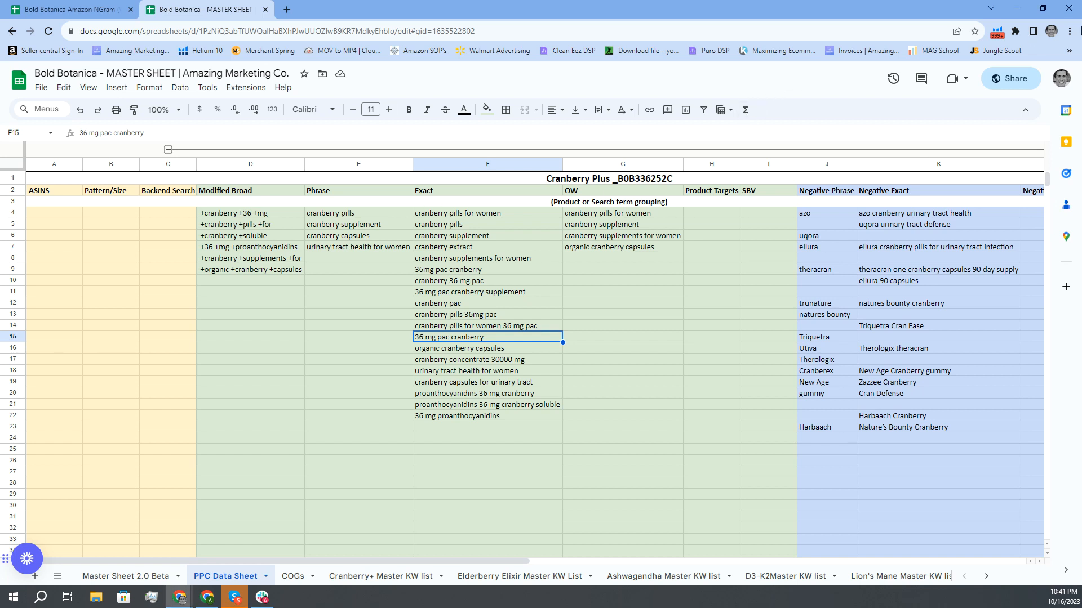
Step: Open a new Chrome window under the PPC browser profile
left_click(1062, 80)
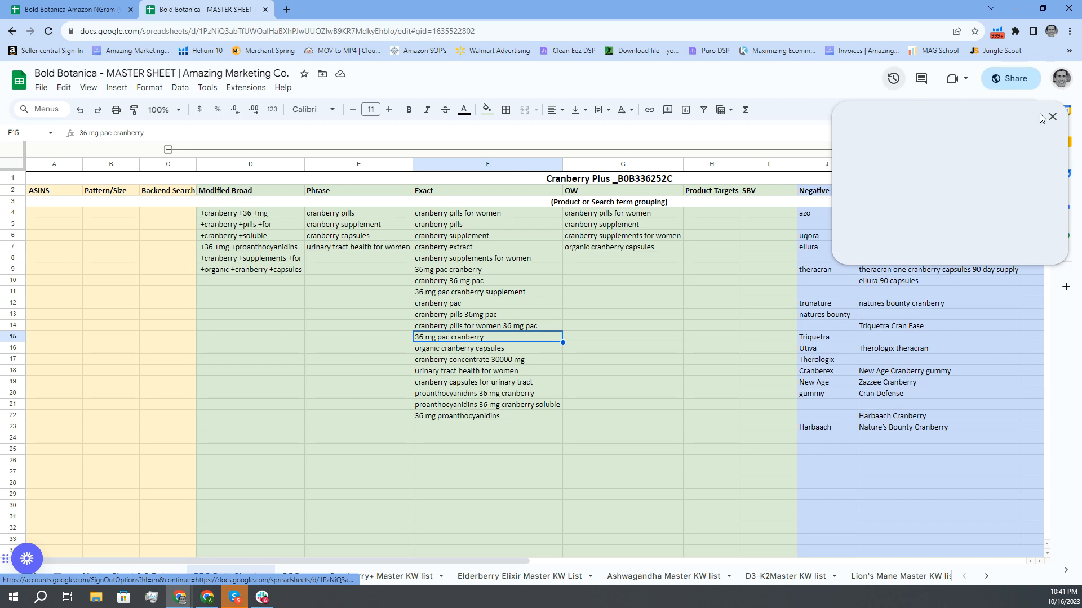
left_click(837, 94)
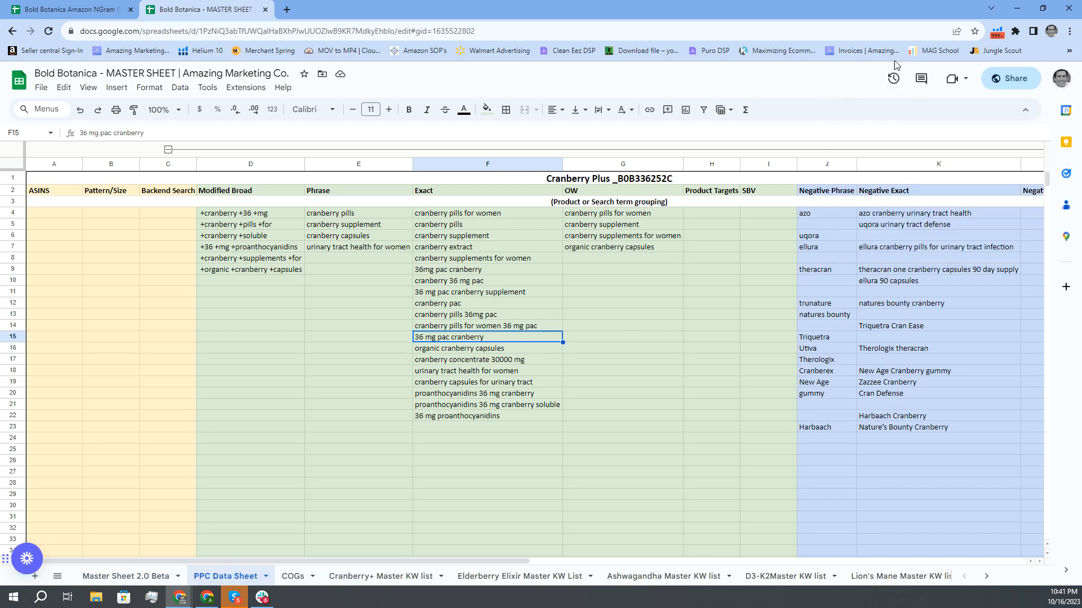
left_click(1052, 33)
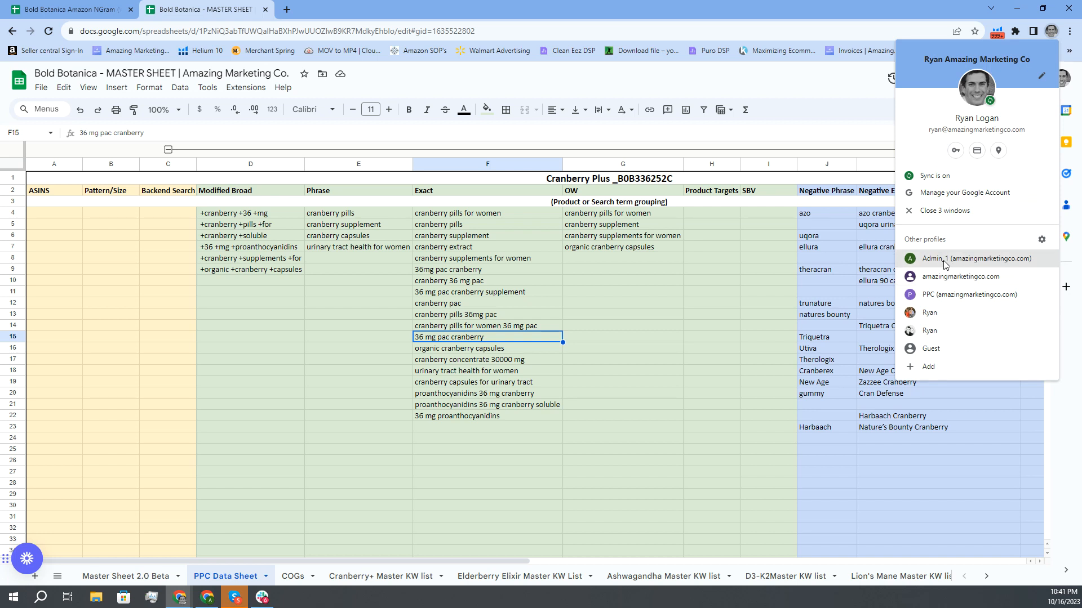
left_click(958, 298)
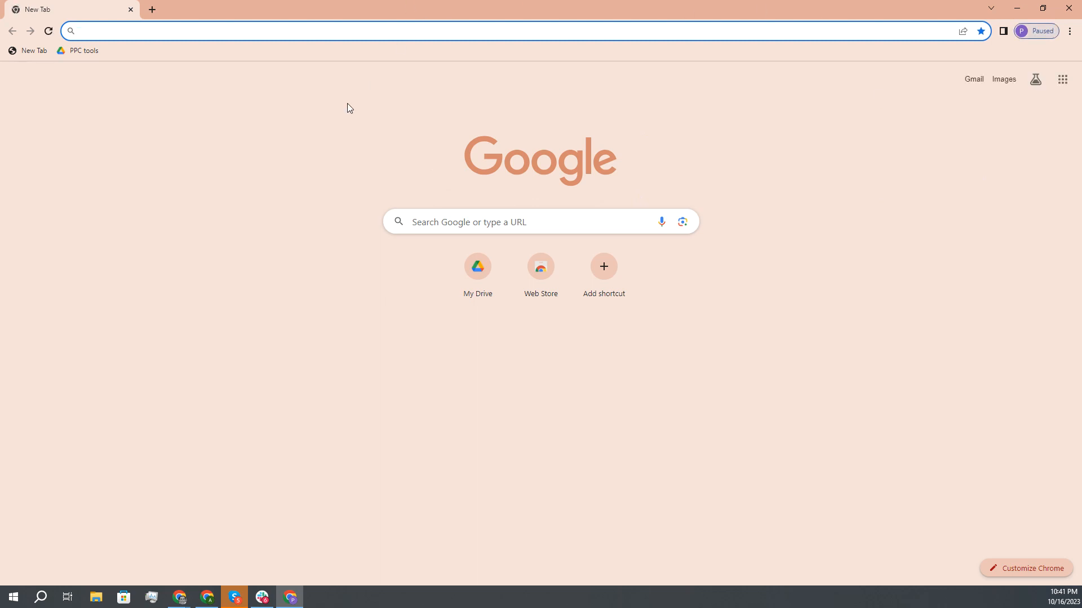
Step: Open the saved PPC tools bookmark and sign in to Google Drive with the account password
left_click(83, 52)
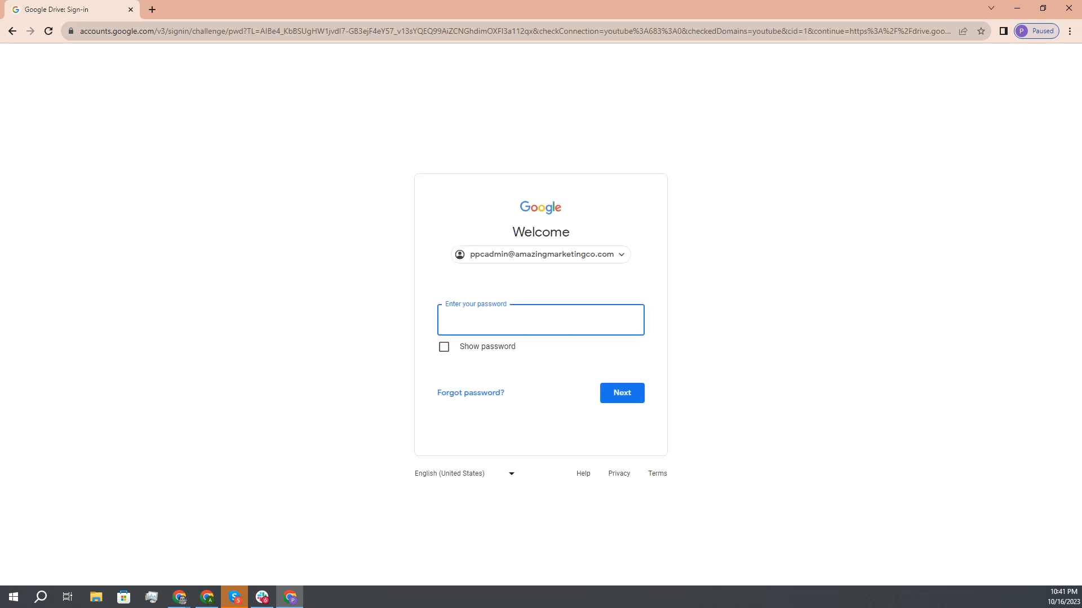
key("alt+Tab")
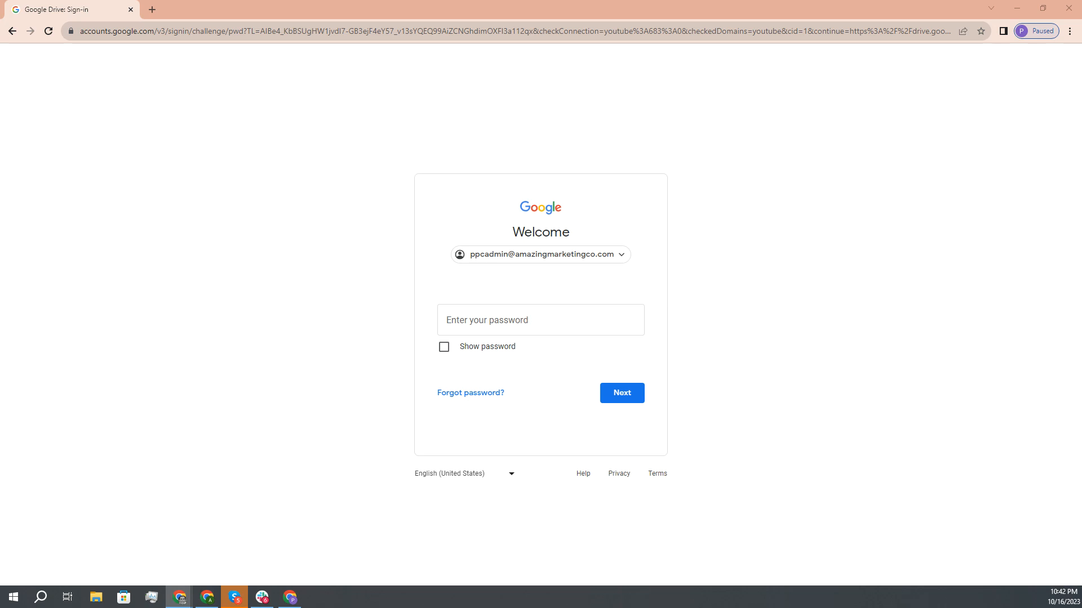
left_click(514, 319)
key("ctrl+v")
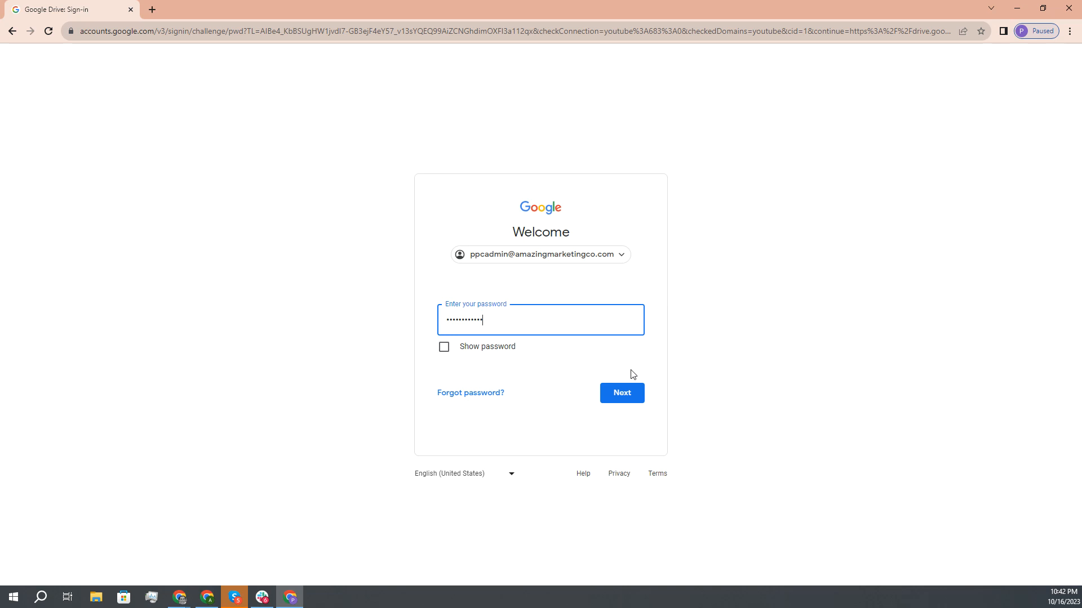
left_click(625, 393)
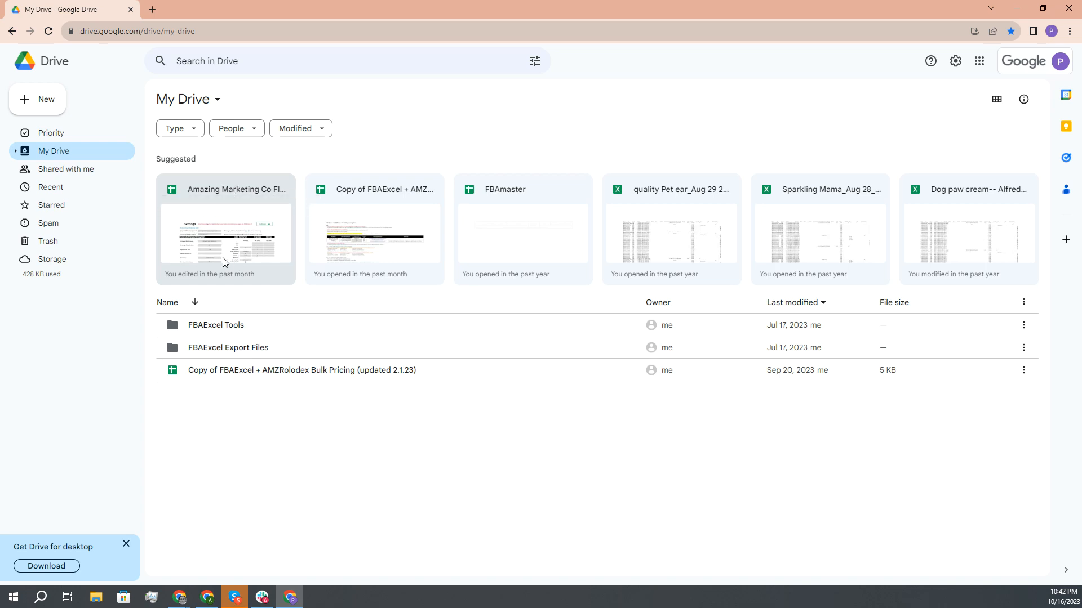
Step: Open the Amazing Marketing Co Flex Campaign Builder spreadsheet and set the Brand / Product naming variable to BB
left_click(223, 237)
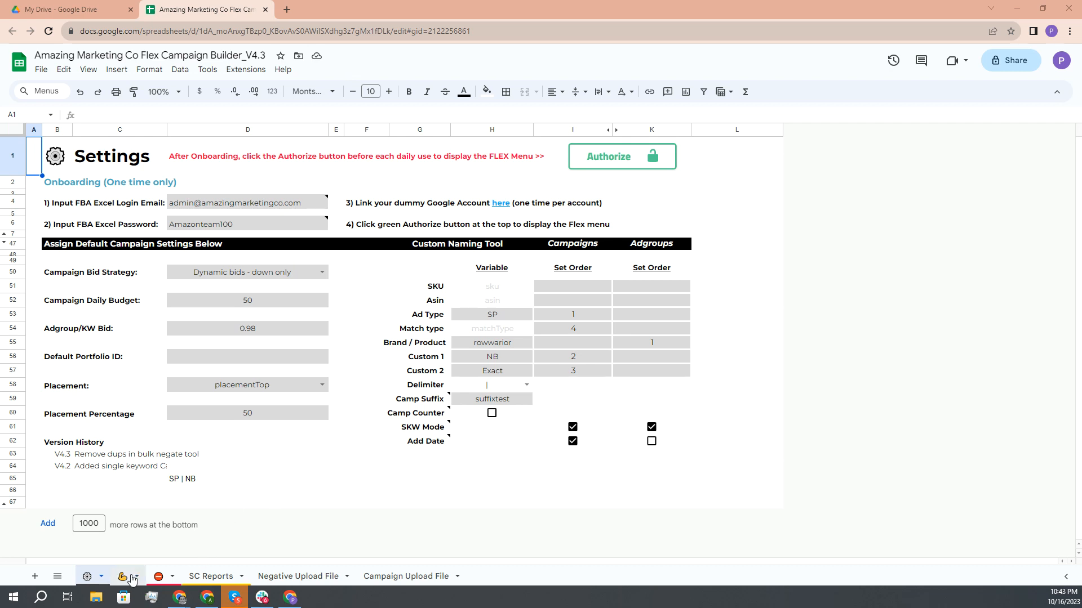
left_click(487, 346)
type("BB")
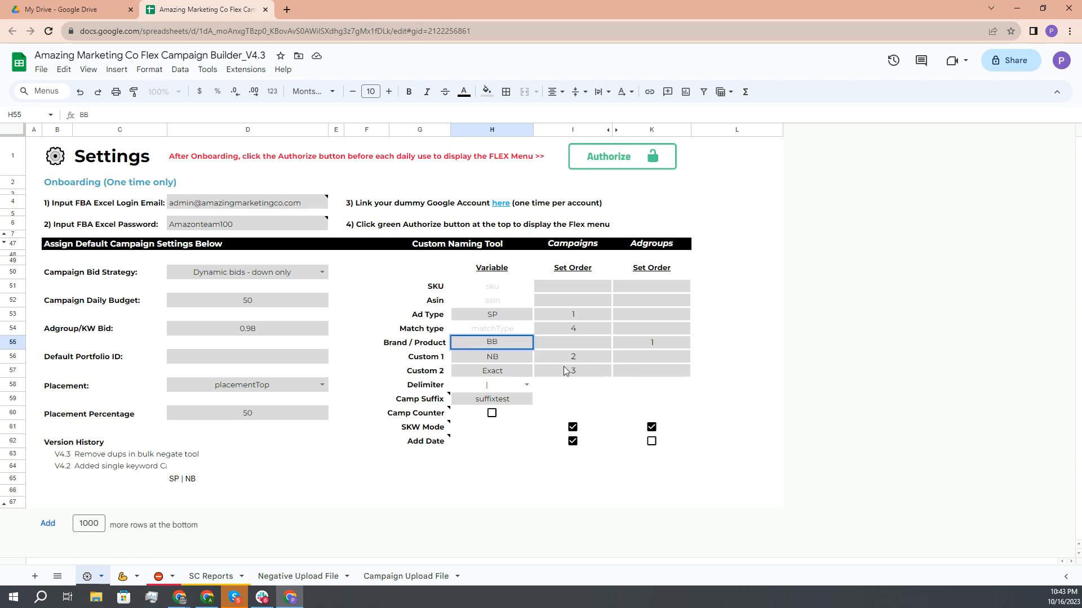
left_click(623, 495)
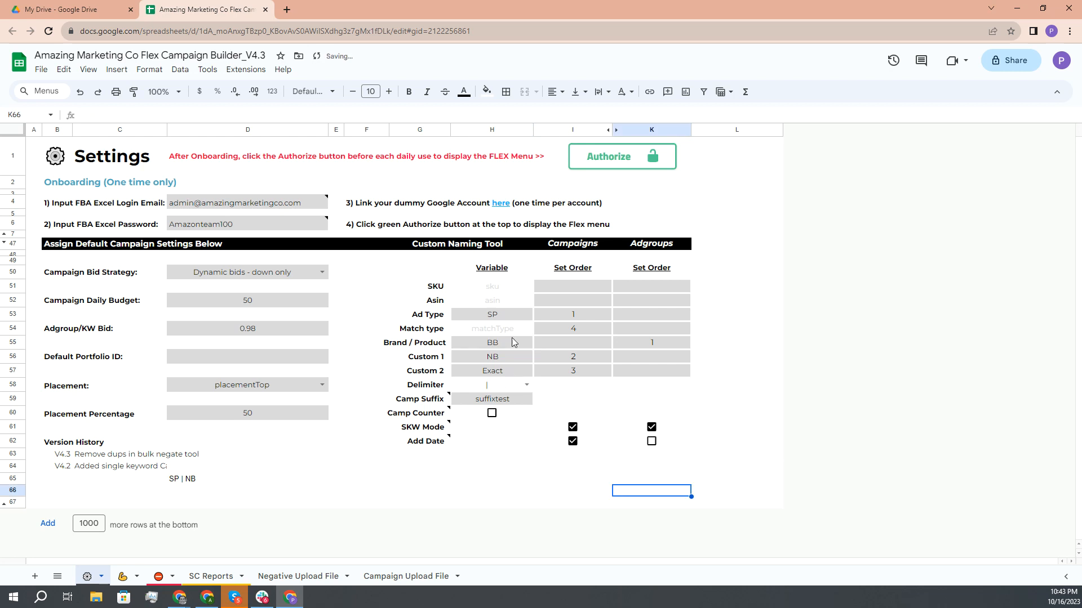
Step: Authorize the Flex Campaign Builder from the Settings sheet to enable its FLEX menu
left_click(494, 360)
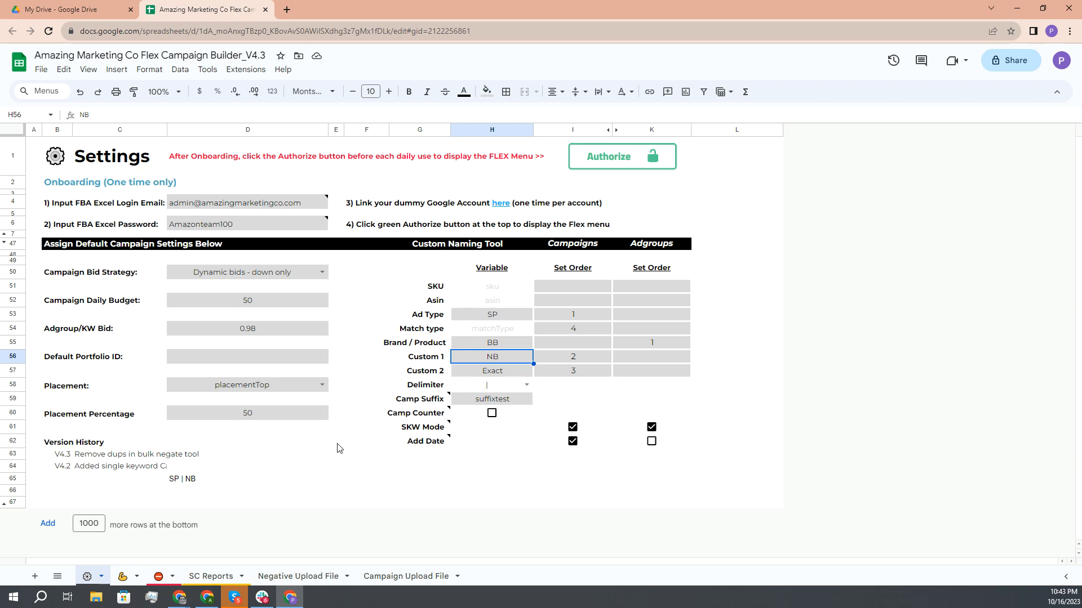
left_click(123, 576)
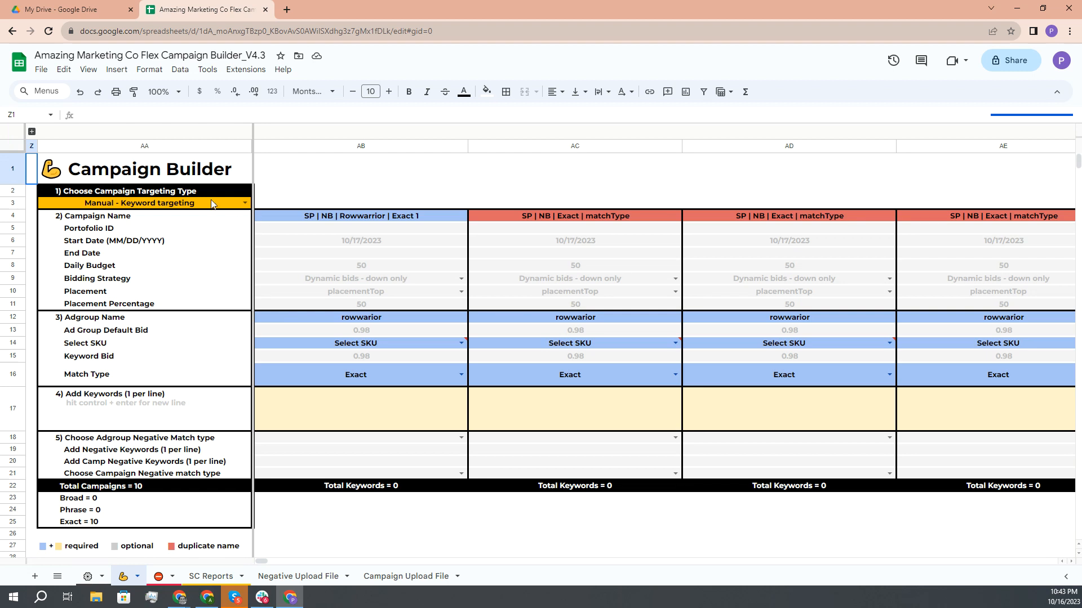
left_click(88, 577)
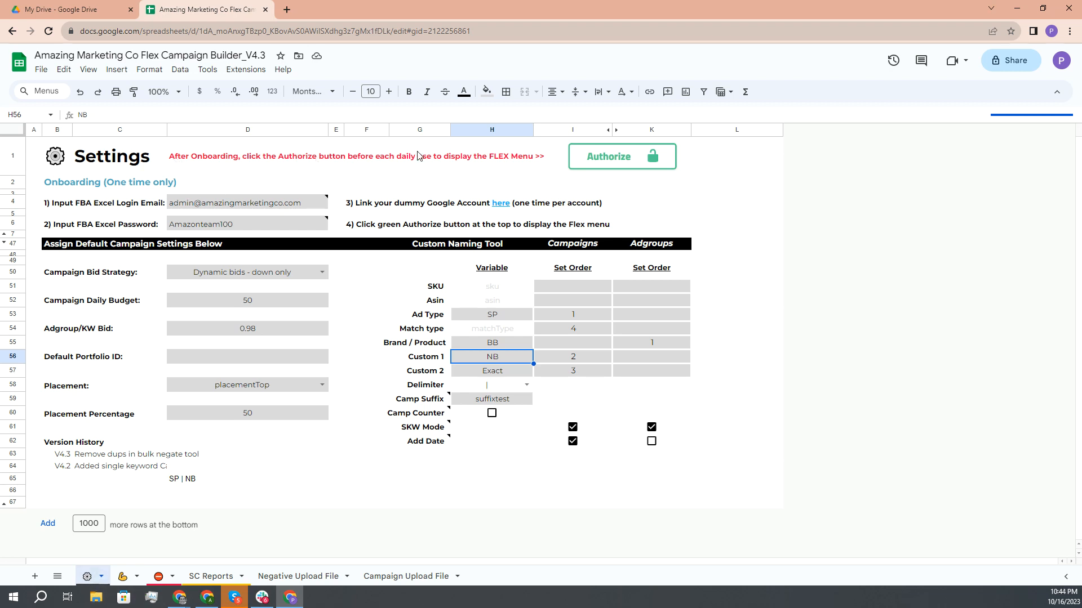
left_click(614, 158)
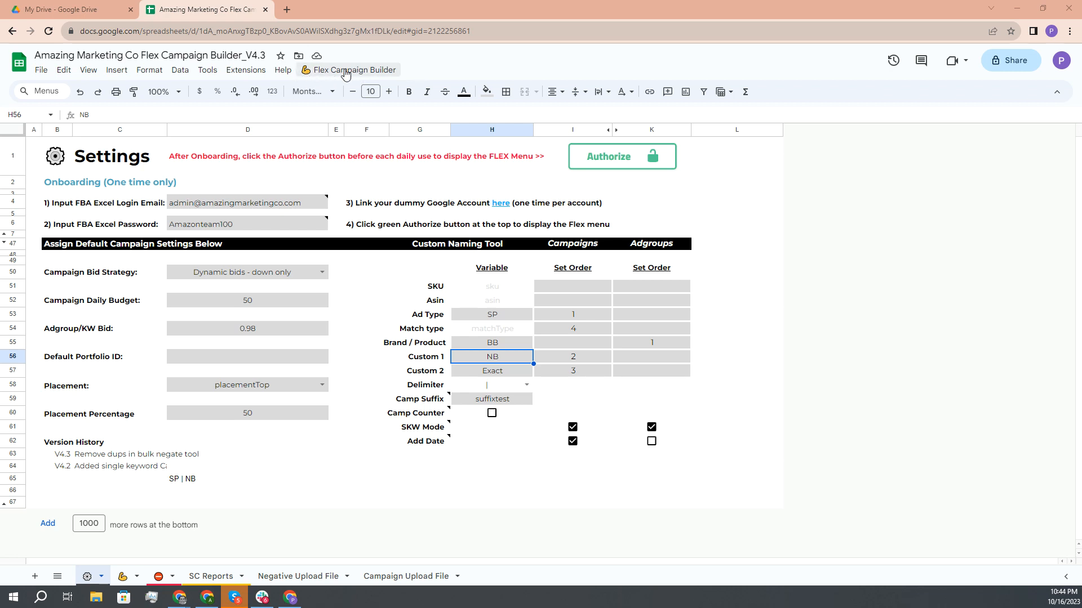
Step: Add 6 Exact campaigns to the Campaign Builder sheet with the FLEX campaign tool
left_click(123, 577)
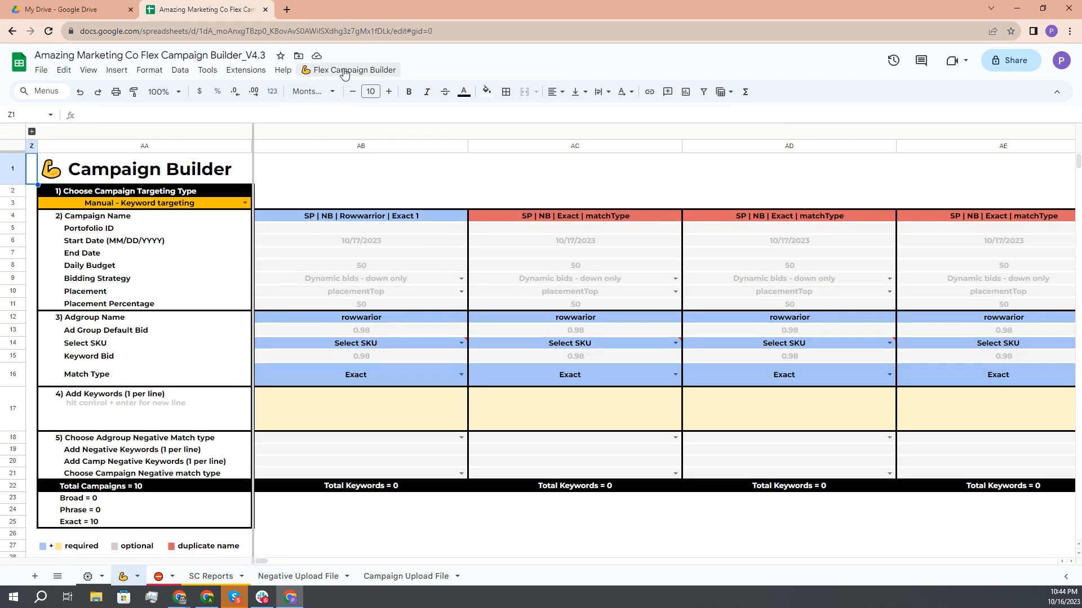
left_click(344, 73)
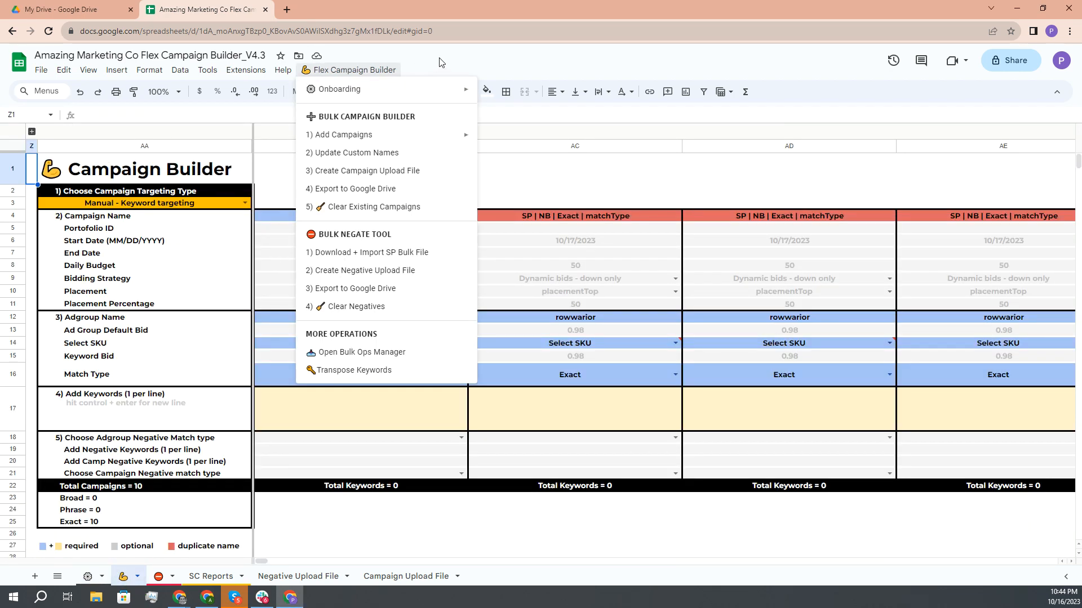
mouse_move(466, 143)
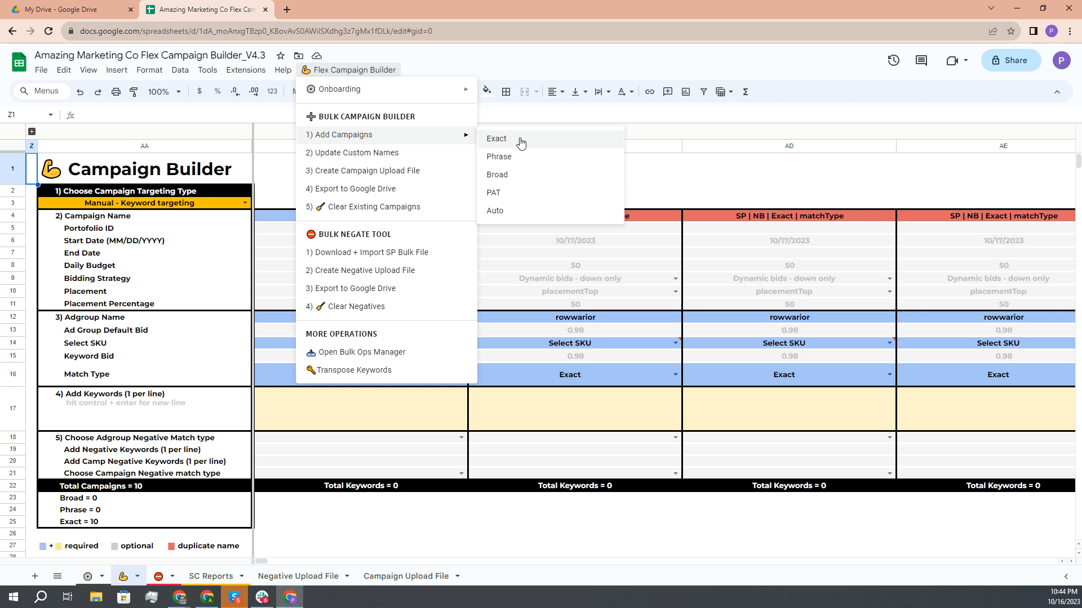
left_click(520, 143)
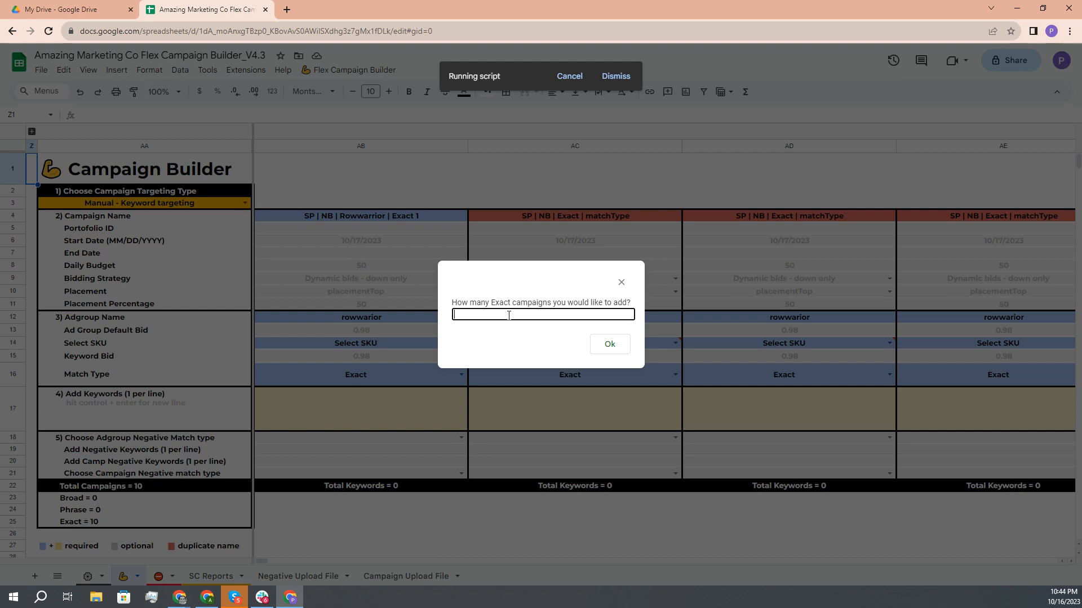
key("alt+Tab")
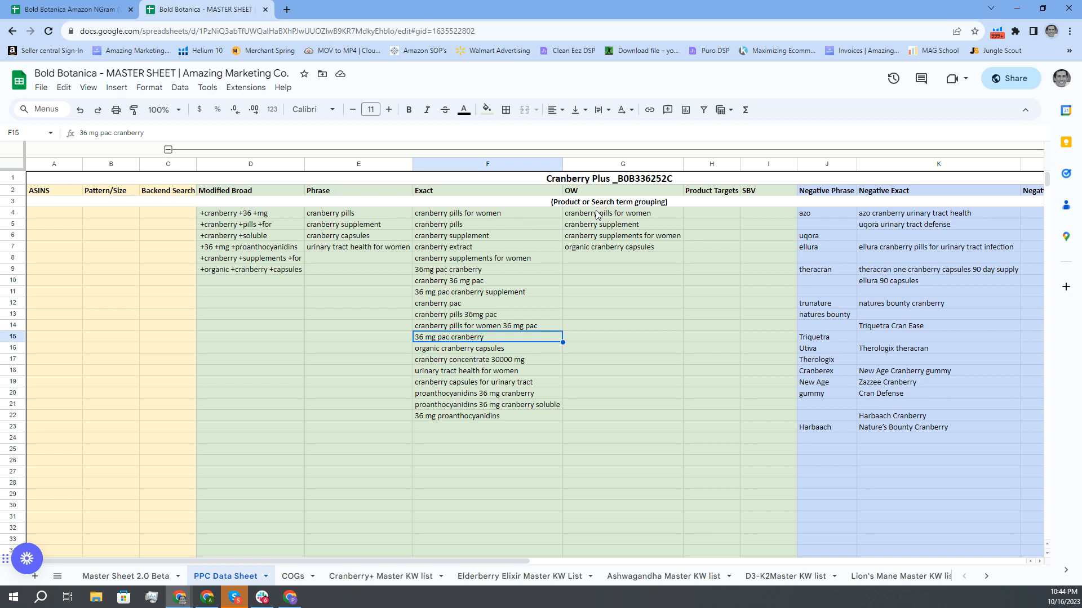
key("alt+Tab")
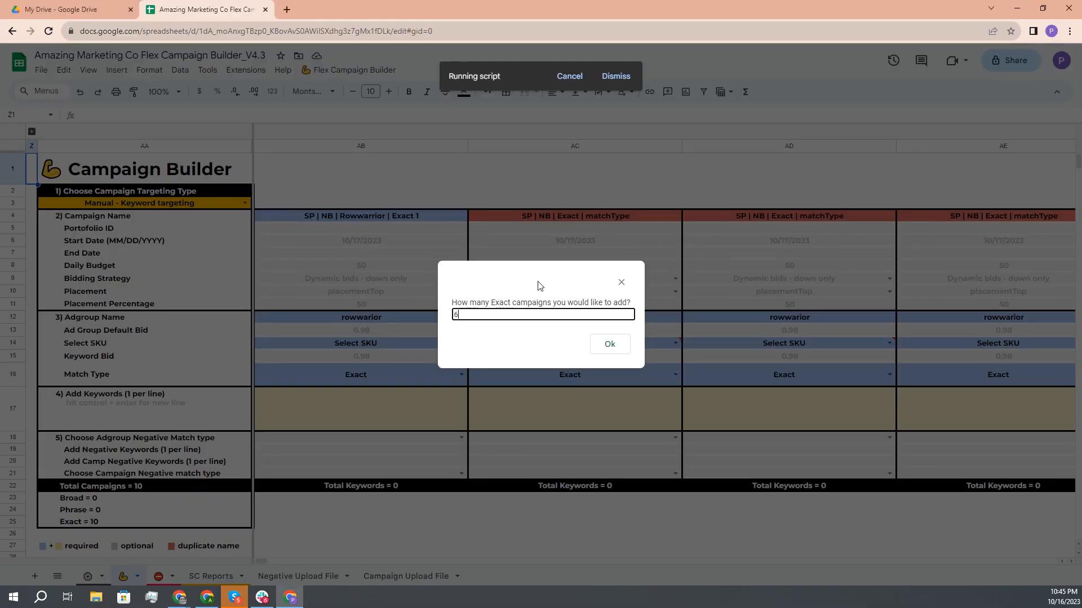
left_click(610, 344)
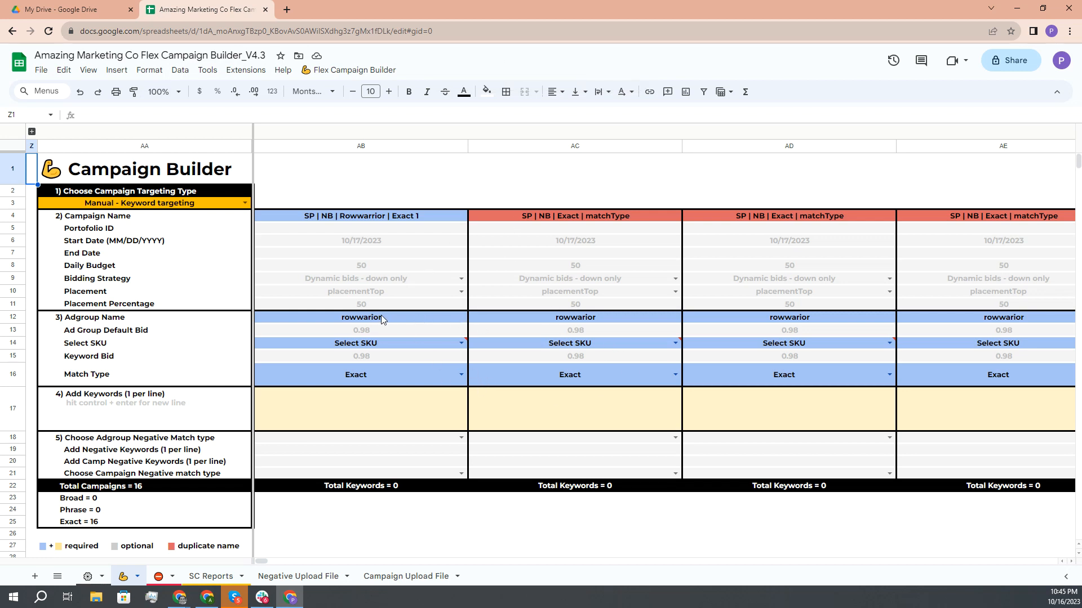
Step: Copy the campaign name template from cell AG4 of the Campaign Builder sheet for a note in the PPC Data Sheet
scroll(519, 390, "right", 5)
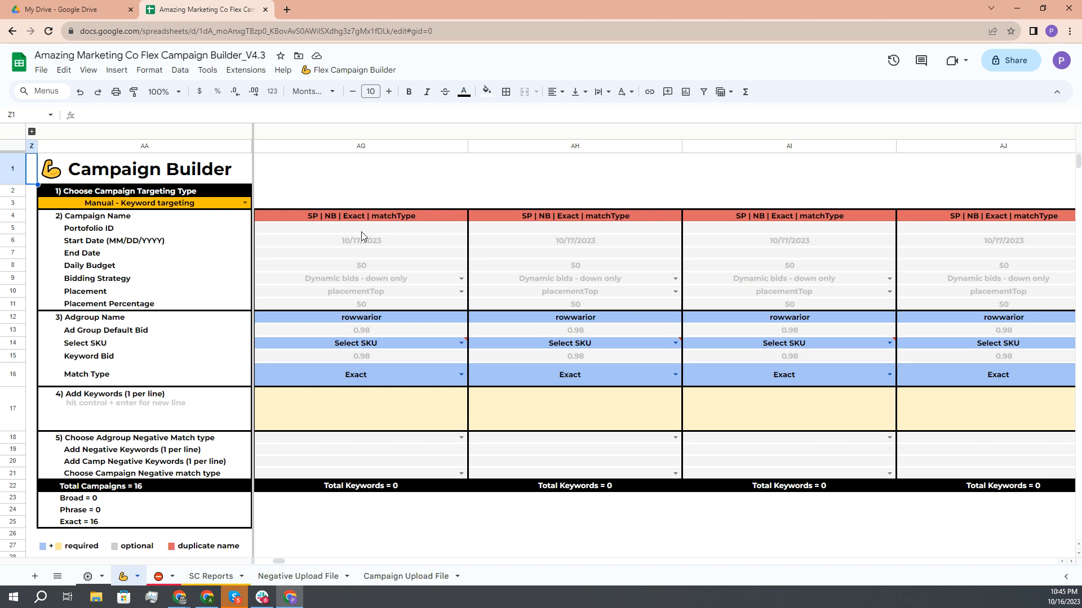
left_click(304, 217)
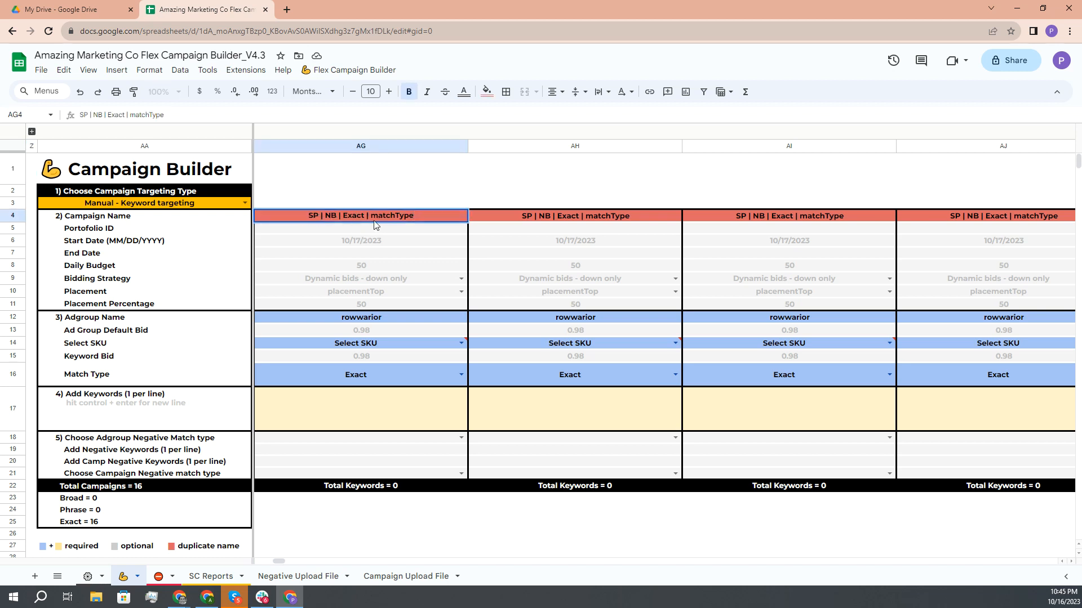
key("alt+Tab")
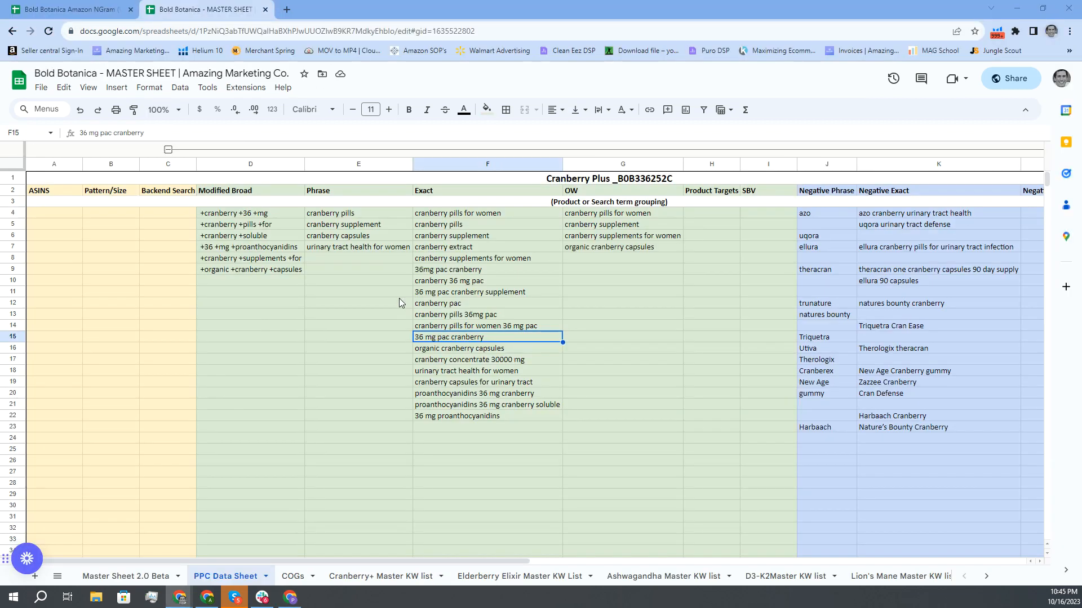
left_click(241, 195)
right_click(241, 194)
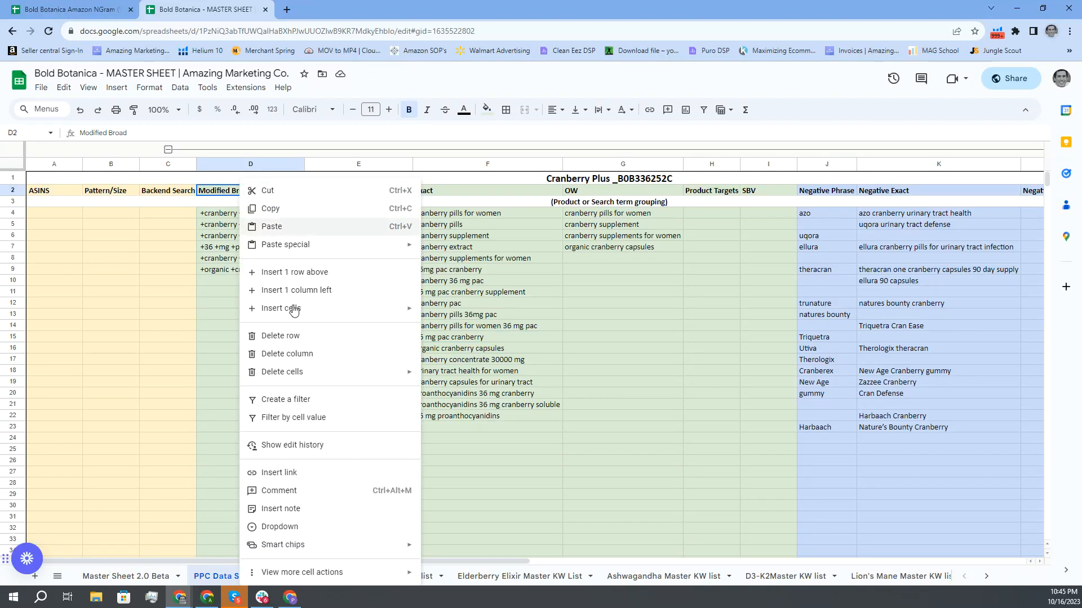
left_click(305, 511)
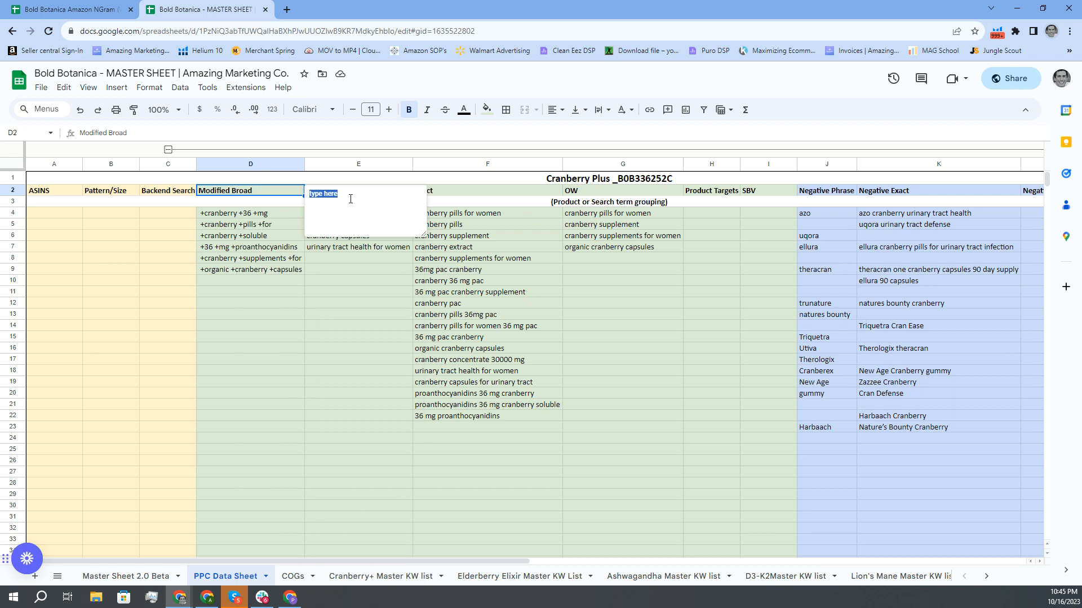
key("alt+Tab")
triple_click(365, 219)
key("ctrl+c")
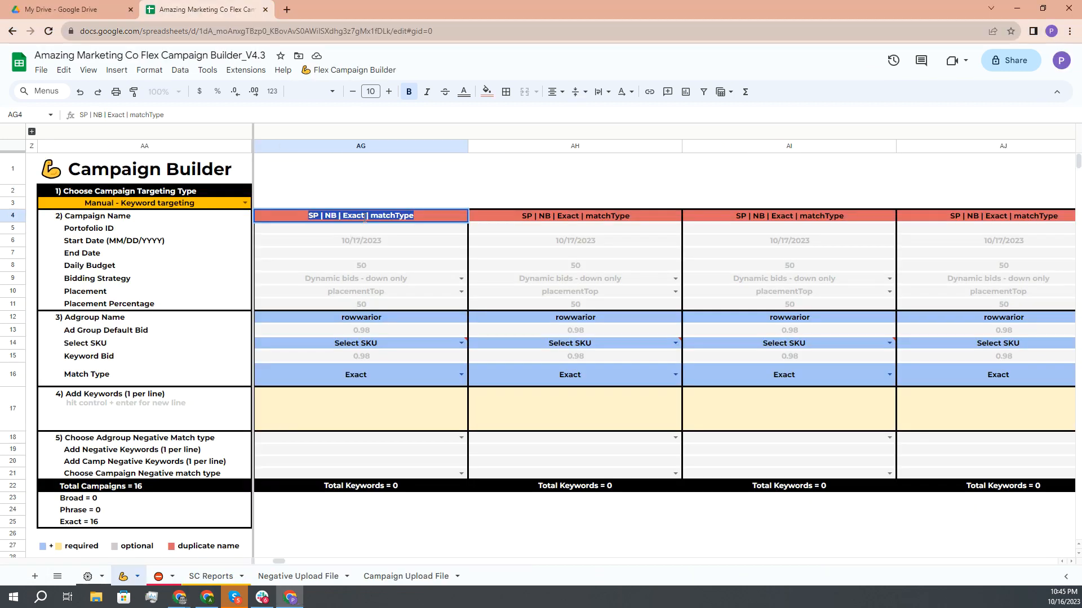
Step: Add a note reading SP | NB | Exact | matchType to the Modified Broad header in the PPC Data Sheet
key("alt+Tab")
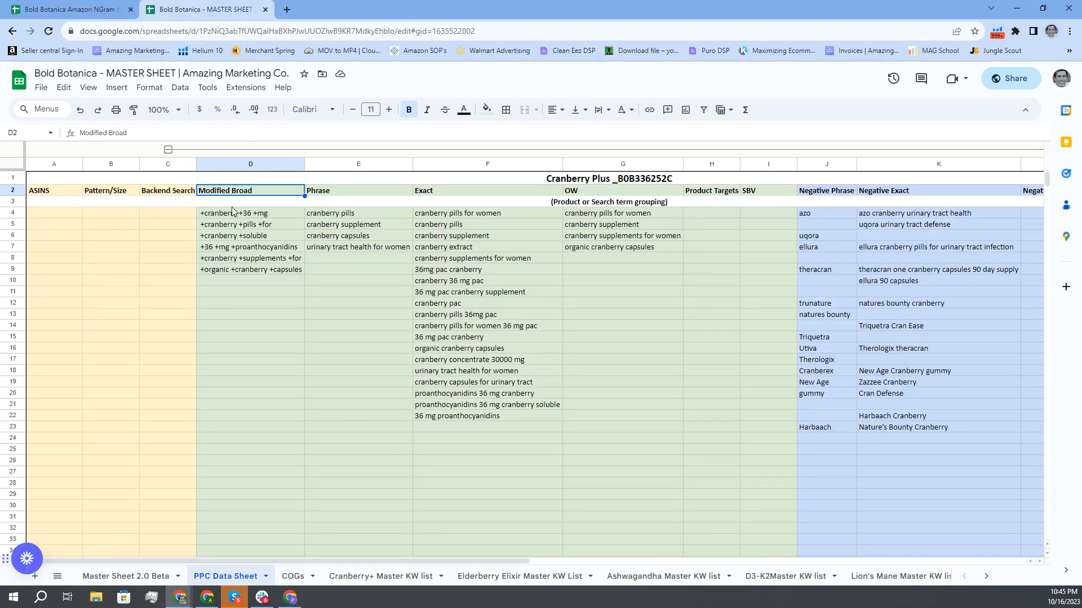
right_click(245, 189)
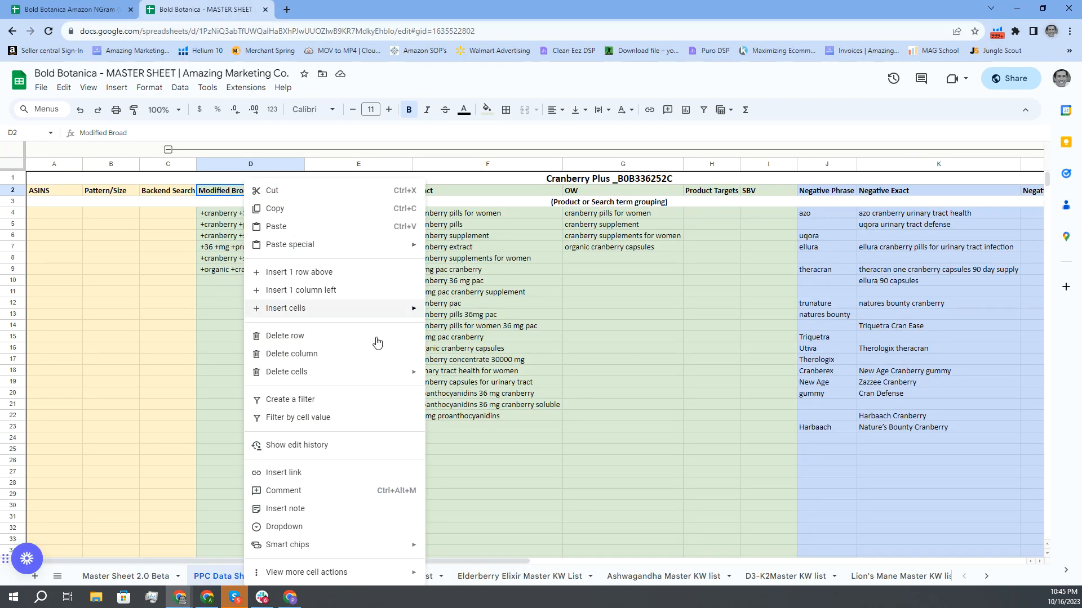
left_click(311, 510)
key("ctrl+v")
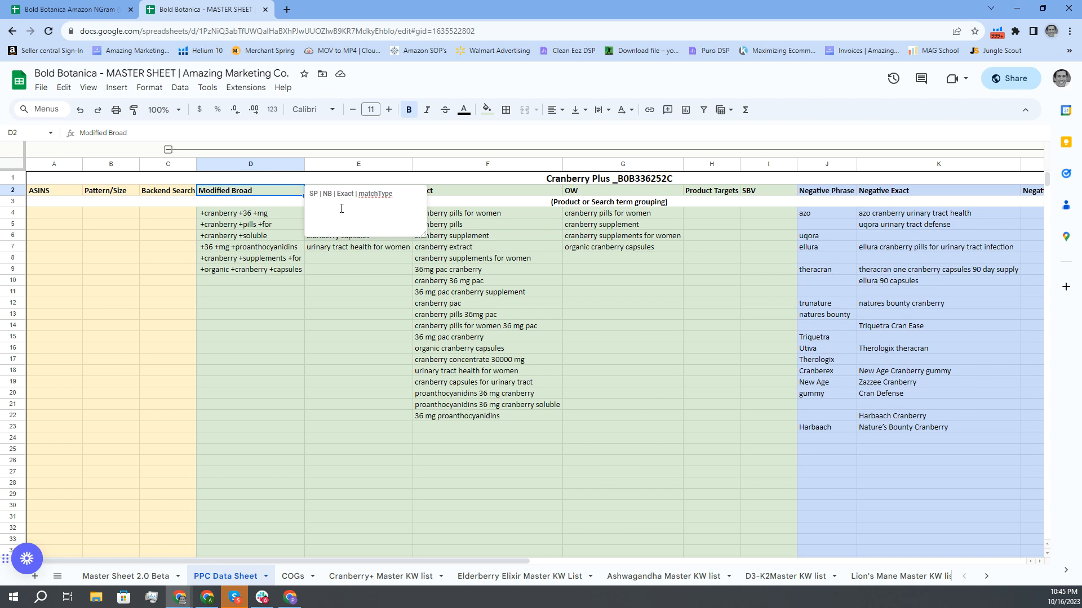
key("Escape")
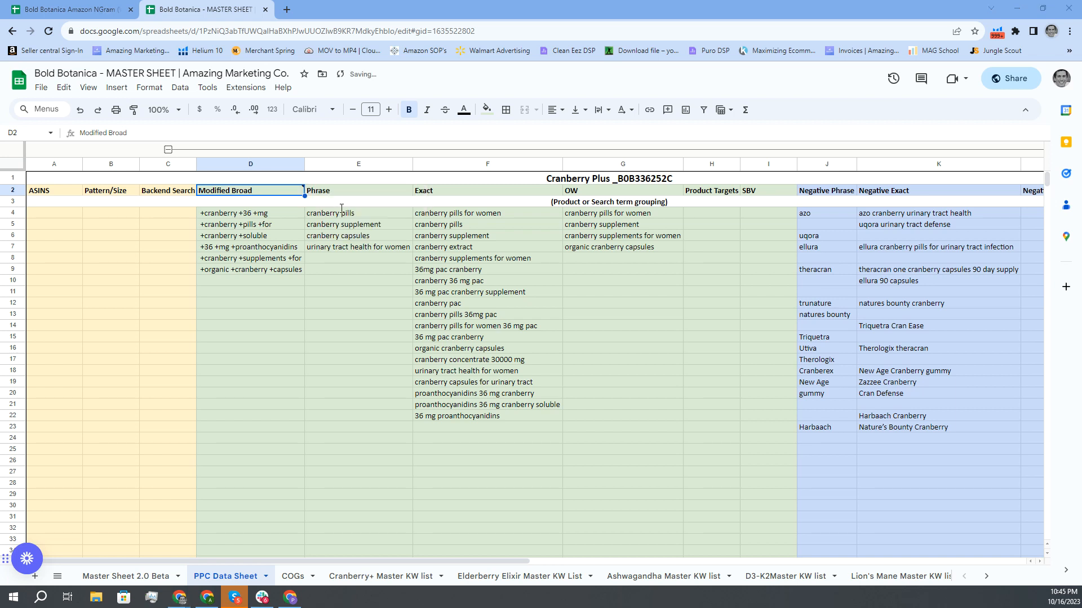
Step: Check how the existing Cranberry Plus campaigns are named in the Amazon Ads campaign manager
key("alt+Tab")
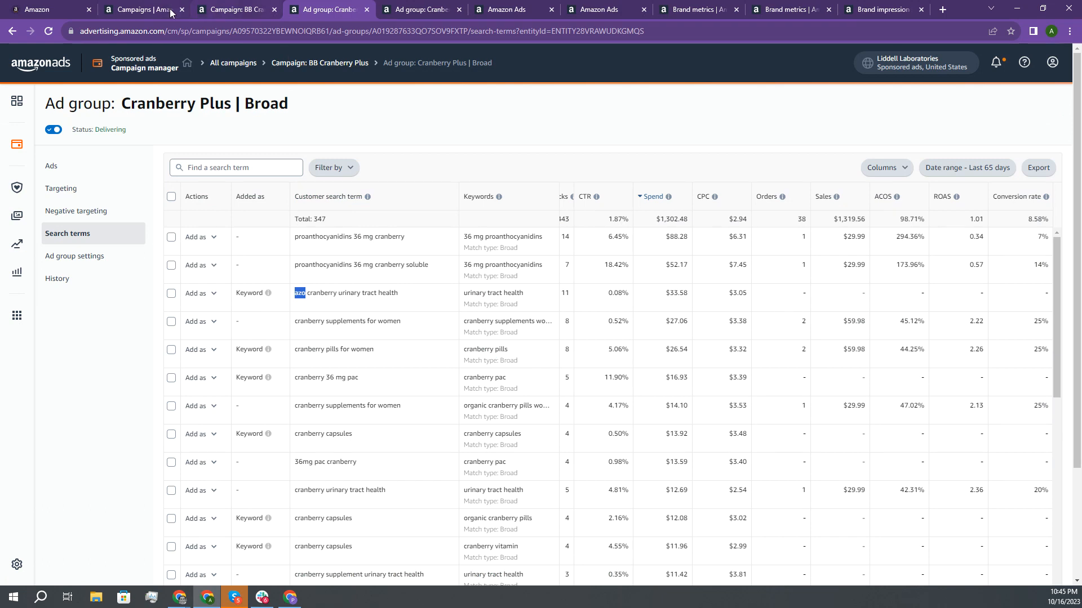
left_click(158, 10)
left_click(221, 8)
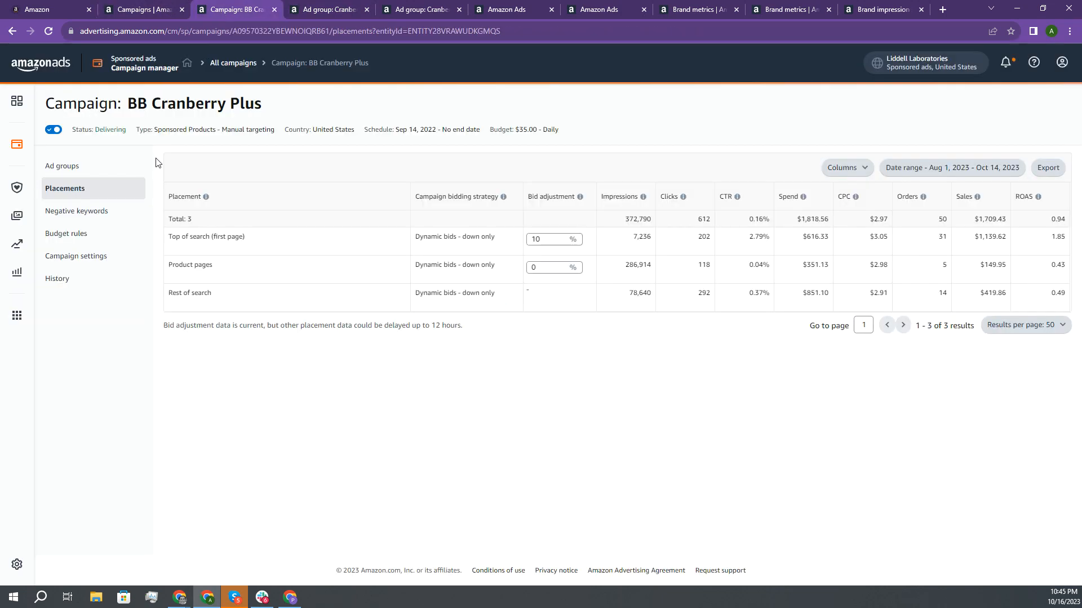
left_click(138, 9)
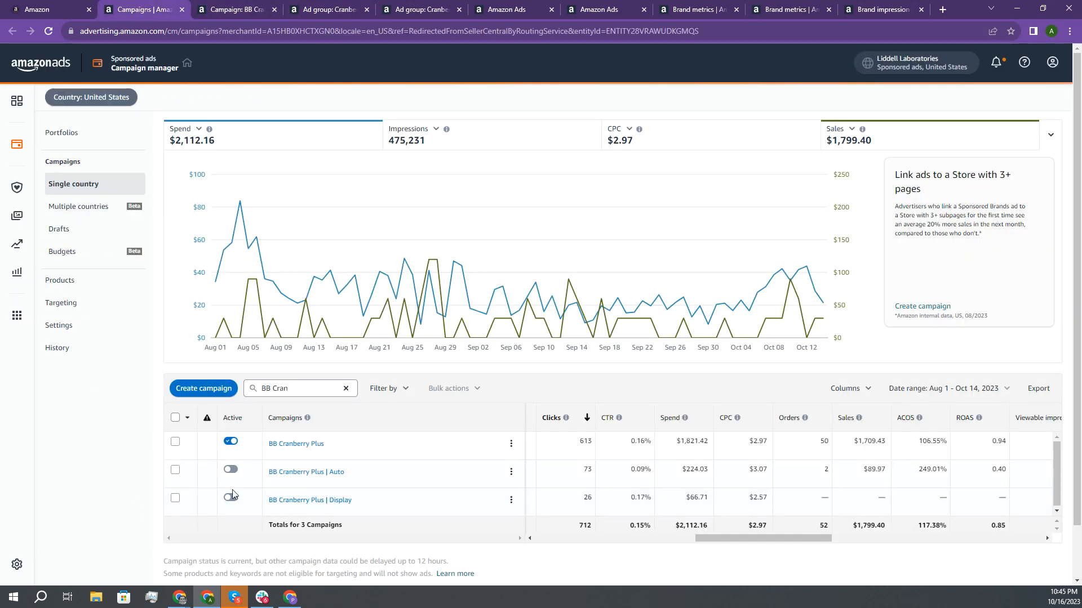
left_click_drag(269, 445, 325, 444)
key("alt+Tab")
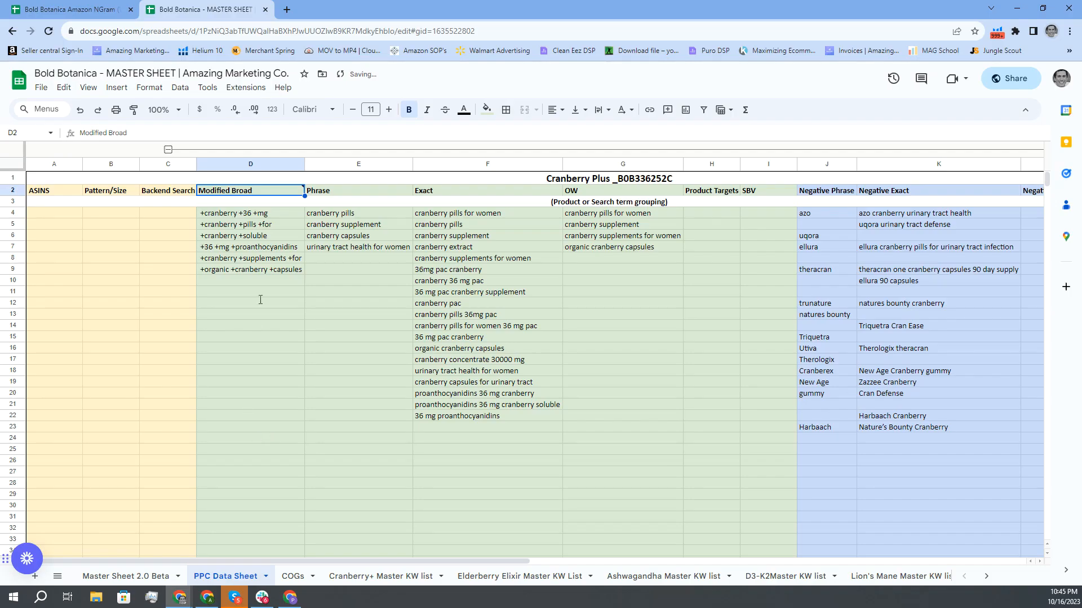
Step: Prefix the naming template in the Modified Broad header's note with BB | Cranberry Plus |
right_click(247, 194)
left_click(216, 233)
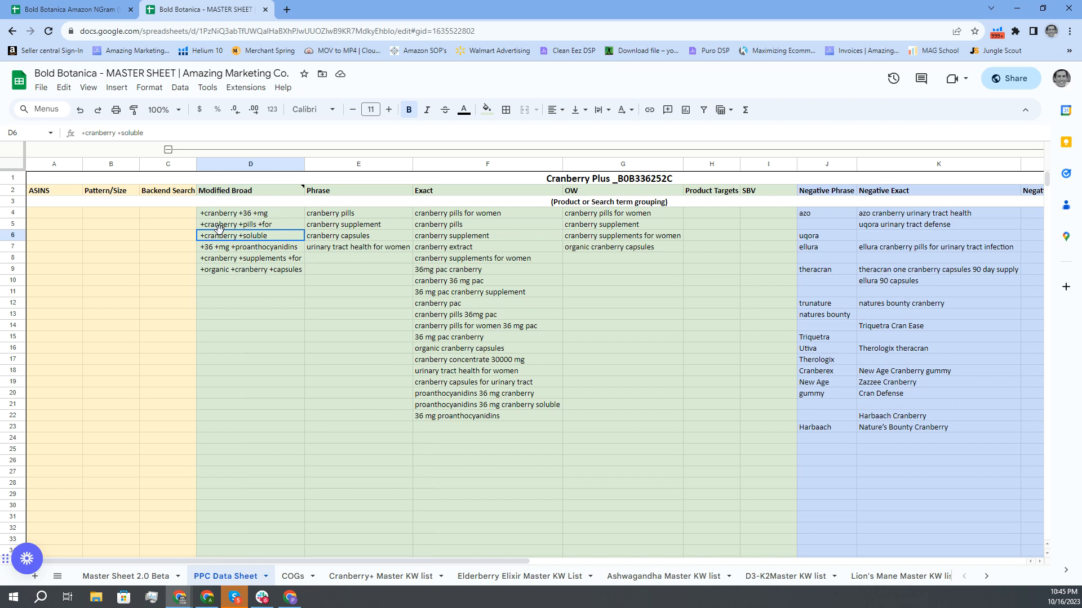
left_click(252, 190)
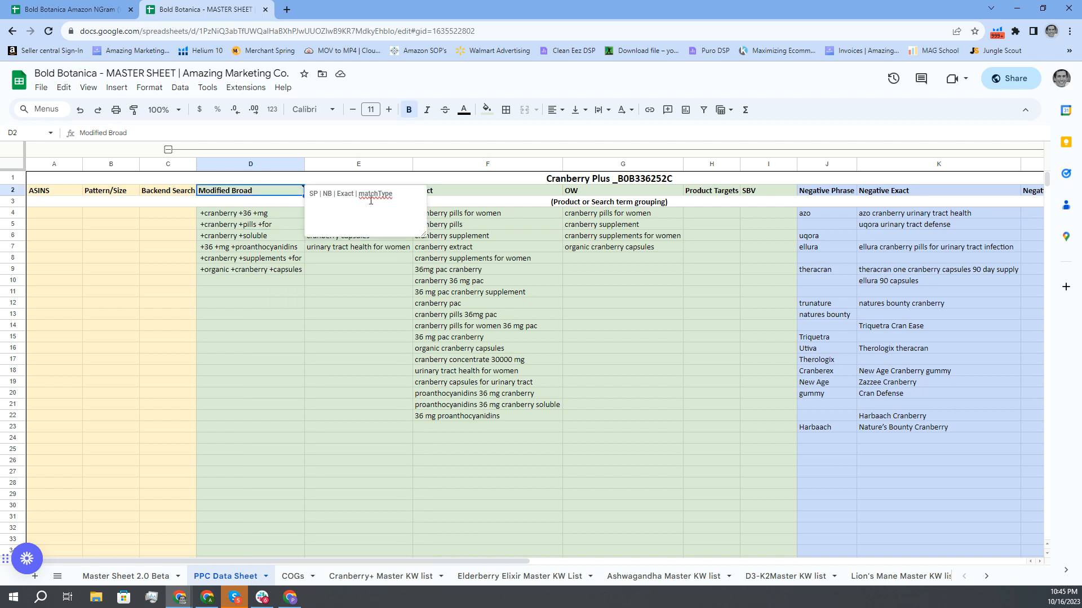
left_click(313, 199)
type("BB")
type(" |")
type(" Cranberry P")
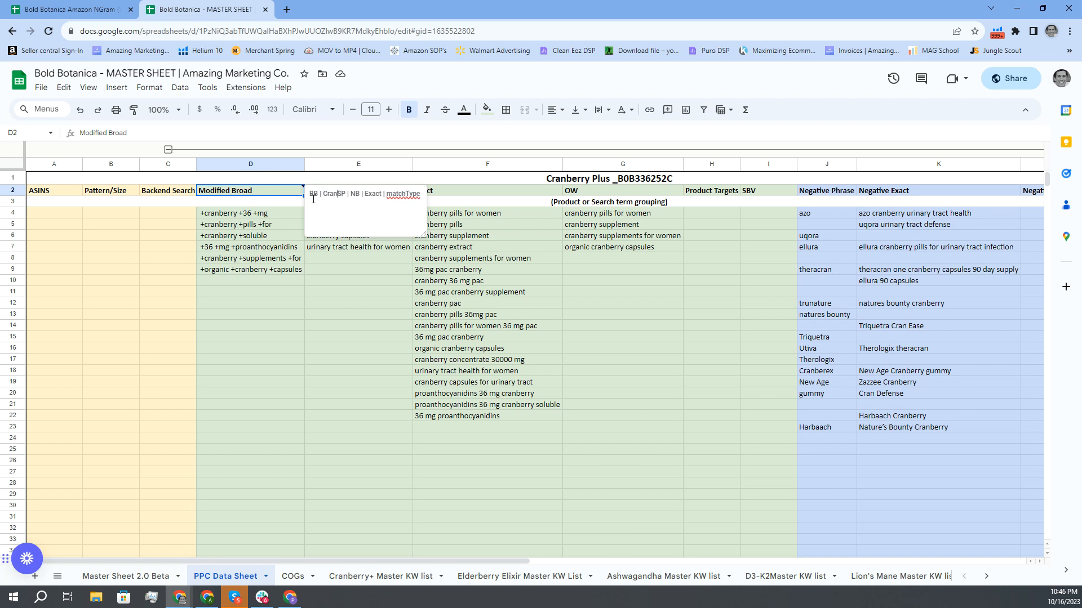
type("lus")
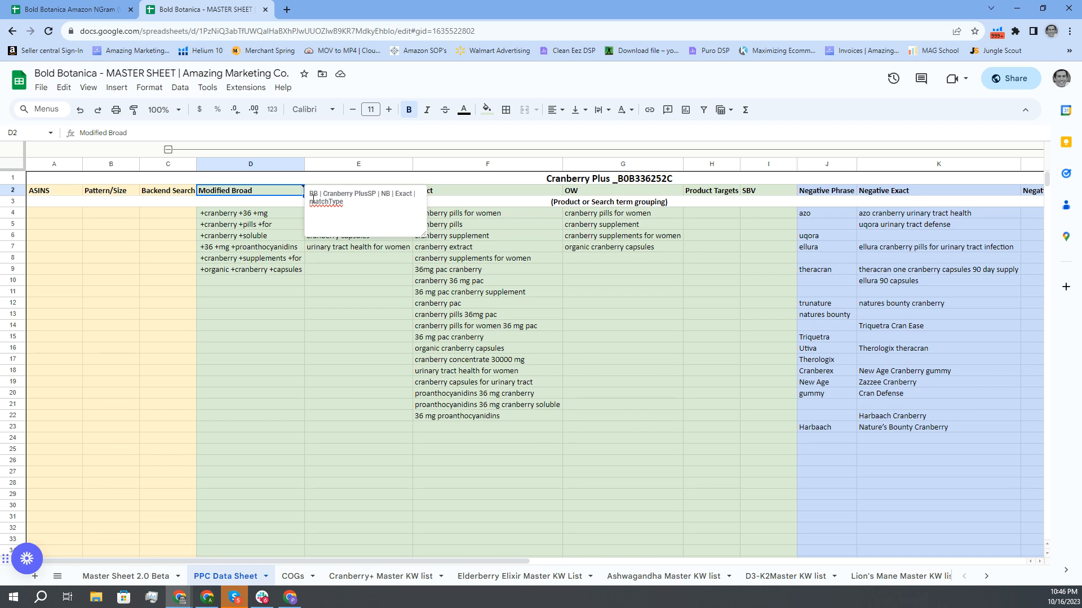
type(" |")
Step: Copy the note's full naming template into the Campaign Builder's AG4 campaign name as BB | Cranberry Plus | SP | NB | Exact | matchType
left_click_drag(343, 205, 306, 194)
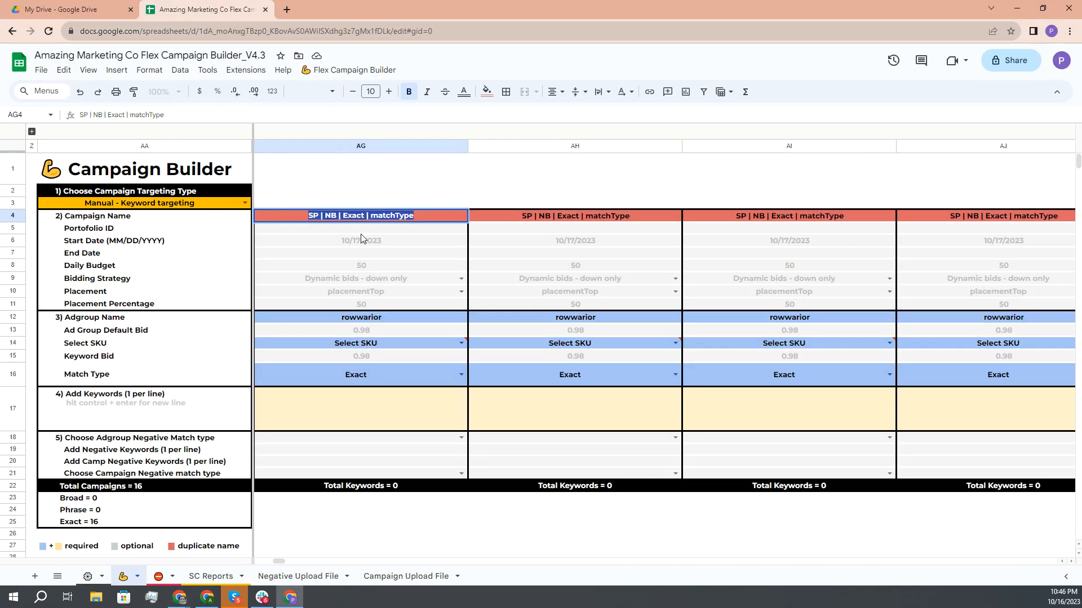
type("BB | Cranberry Plus | SP | NB | Exact | matchType")
left_click(359, 242)
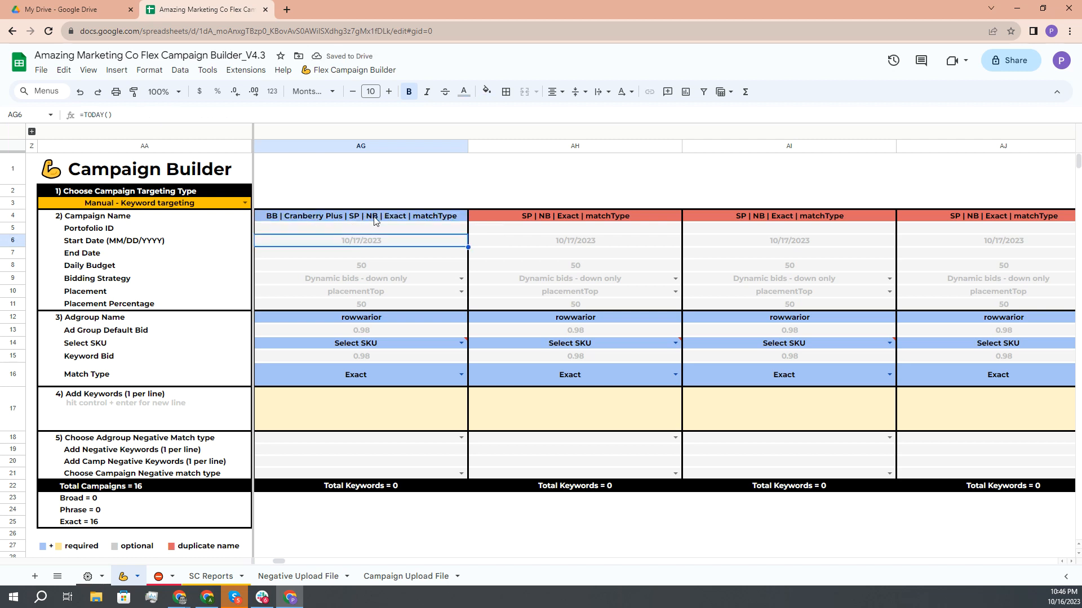
left_click(374, 218)
double_click(374, 218)
key("ctrl+a")
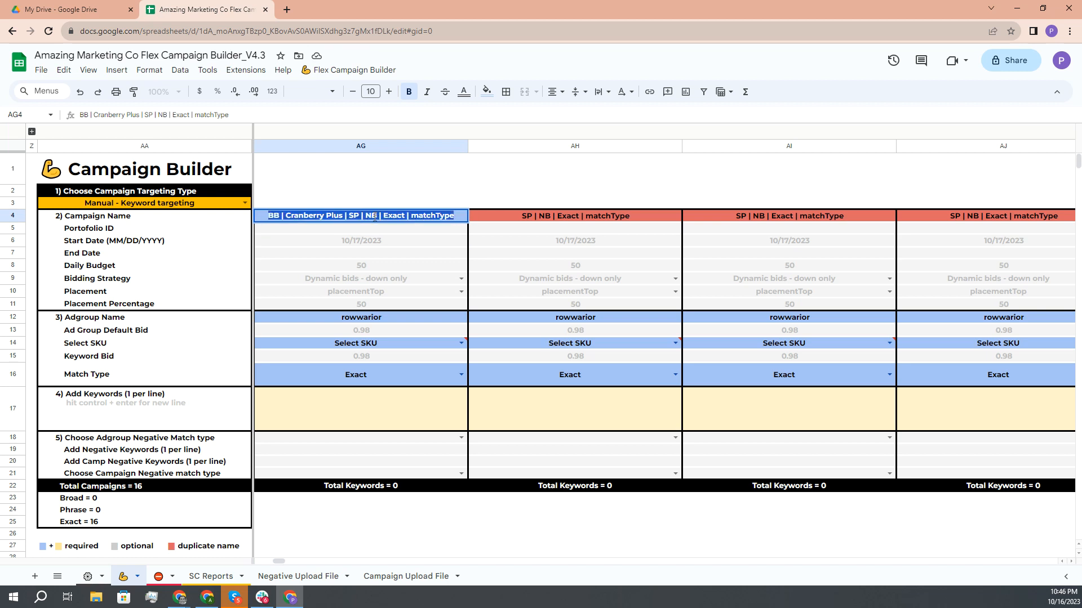
left_click(375, 238)
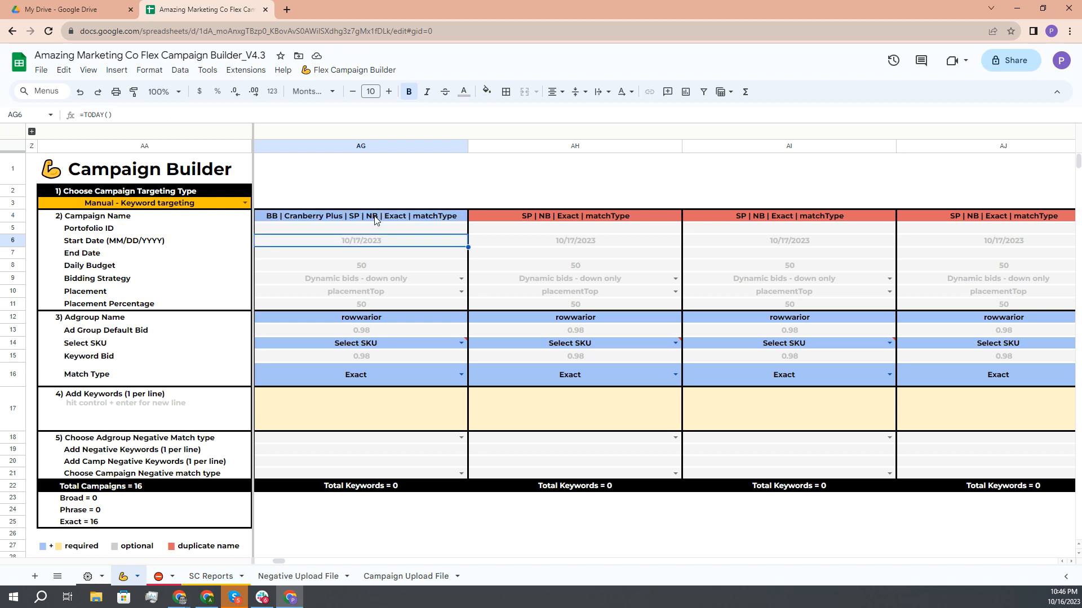
double_click(376, 219)
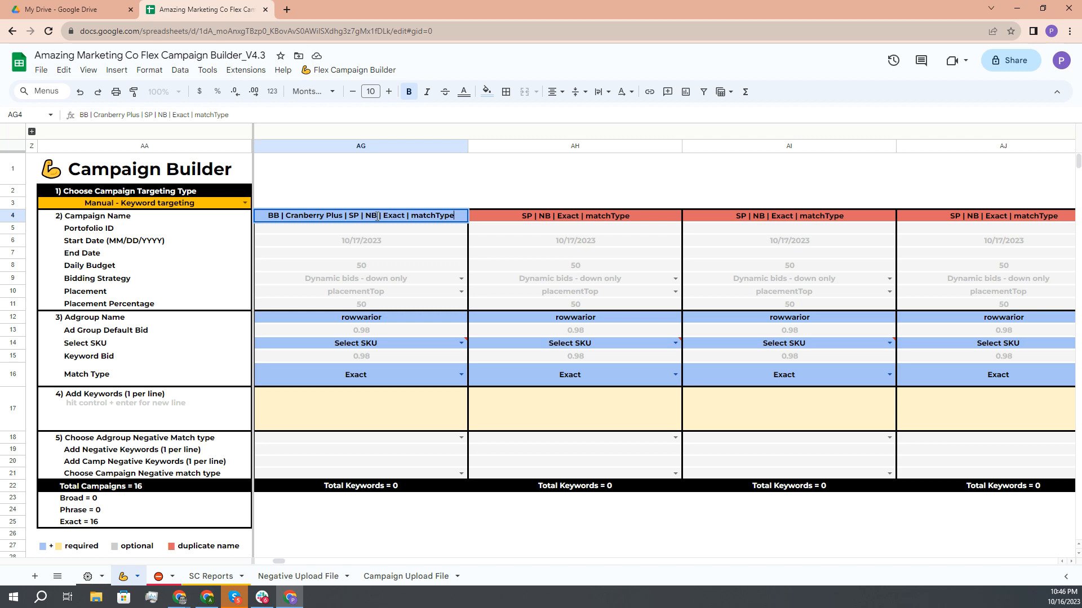
left_click(457, 373)
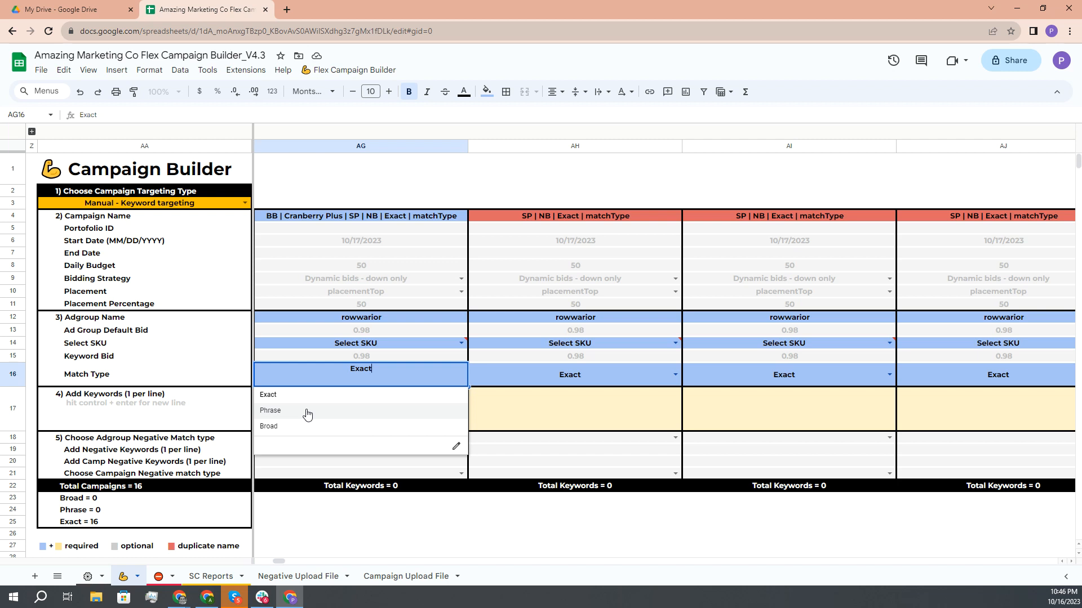
left_click(407, 523)
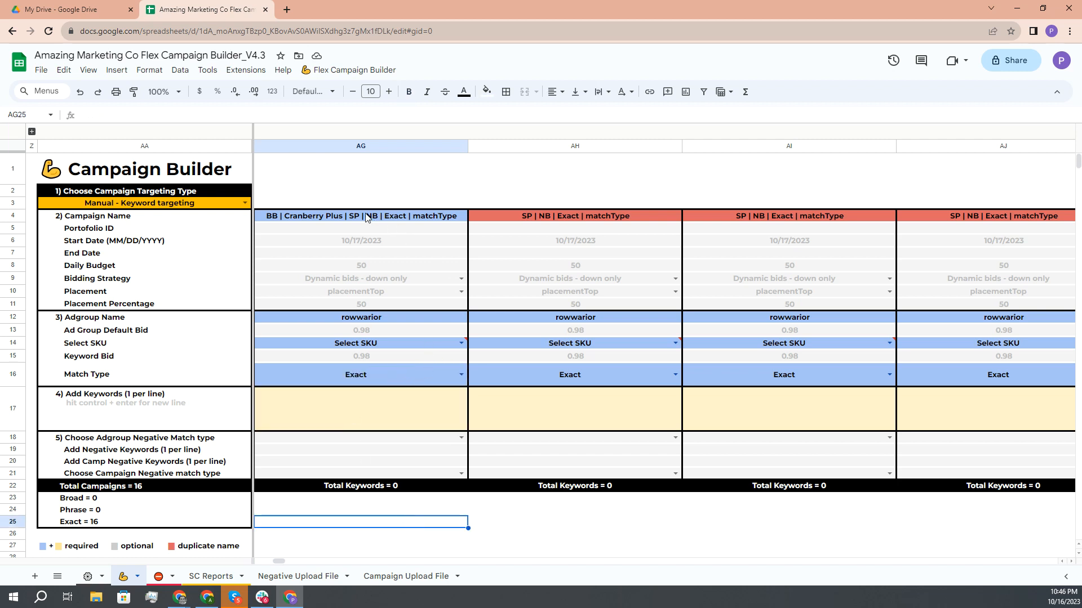
Step: Replace matchType with Modifed Broad in the campaign name in cell AG4
double_click(434, 215)
left_click_drag(457, 216, 412, 216)
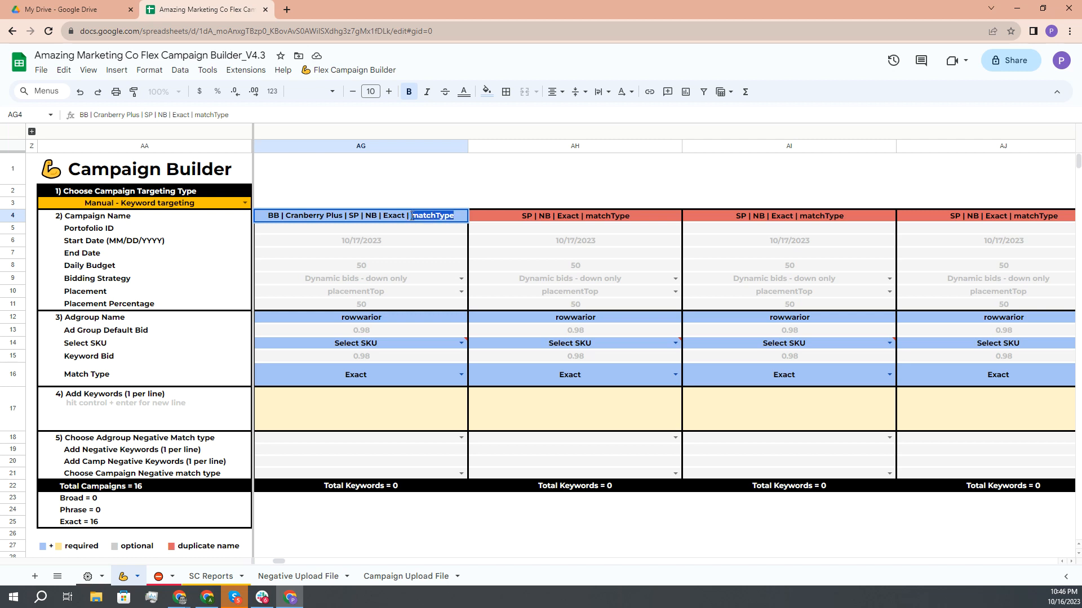
type("Modifed")
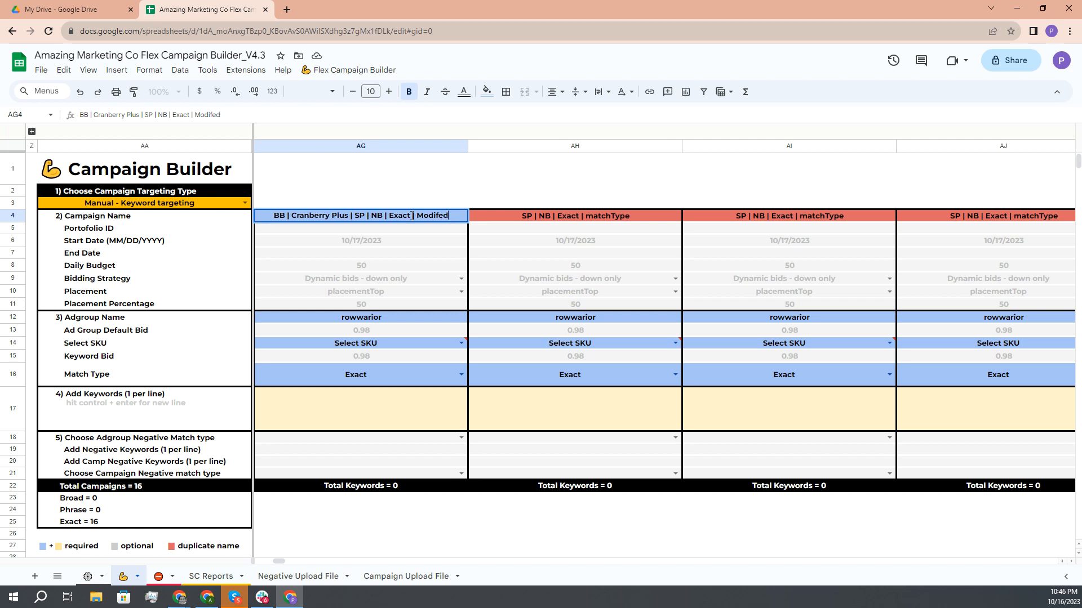
type(" Broad")
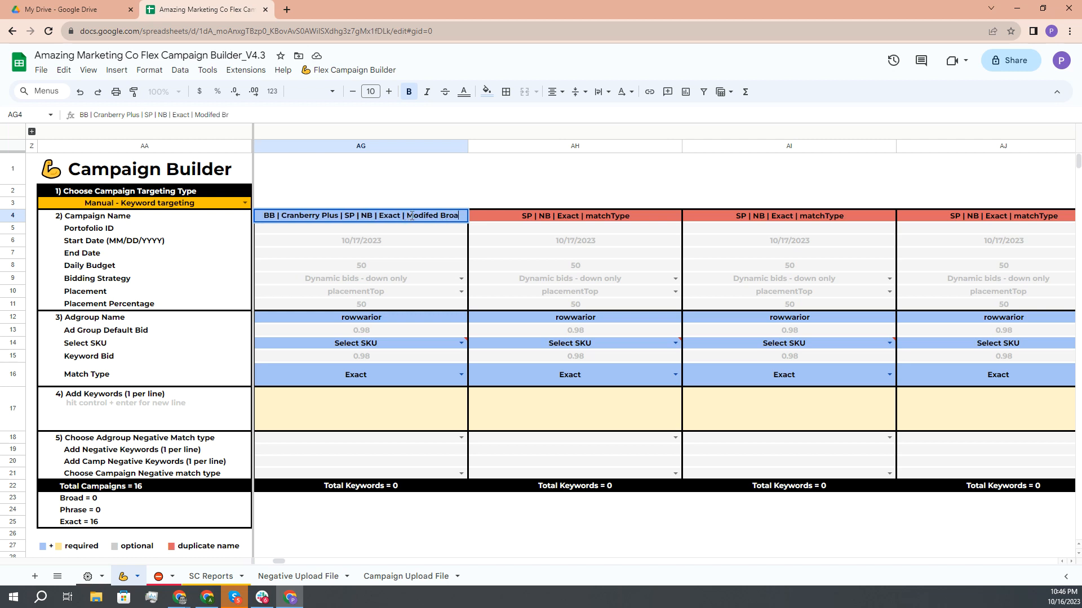
Step: Remove the Exact segment from AG4's campaign name so it reads BB | Cranberry Plus | SP | NB | Modifed Broad
double_click(385, 217)
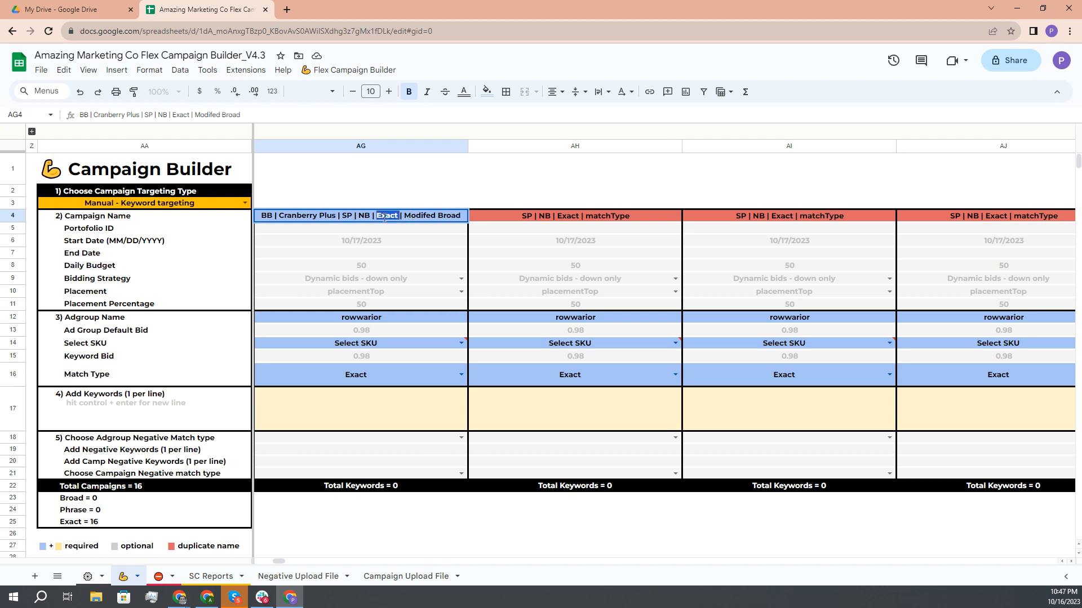
key("BackSpace")
key("Delete")
key("Delete")
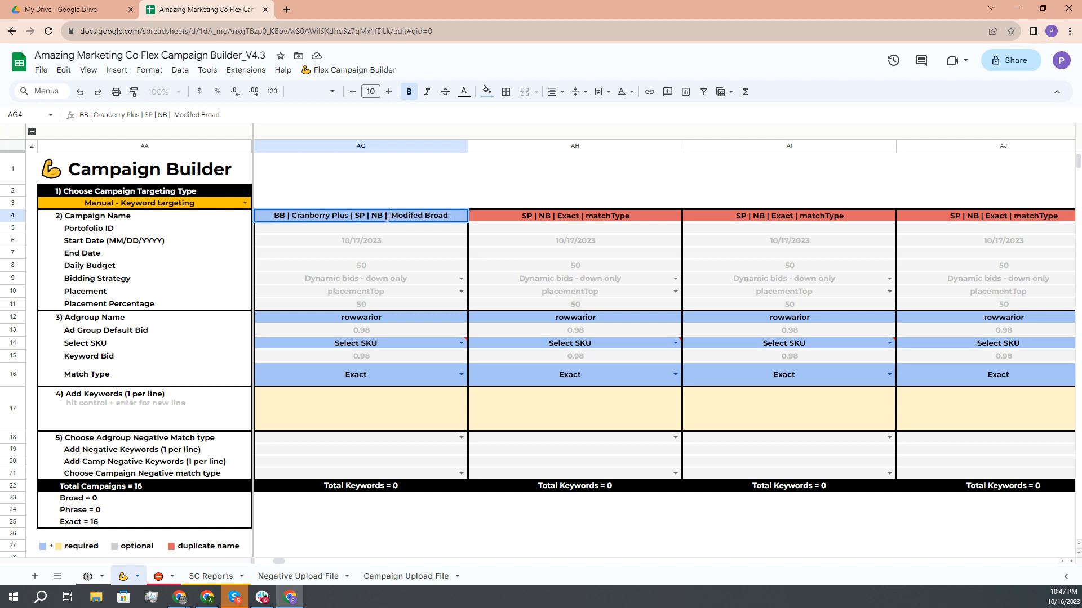
key("Delete")
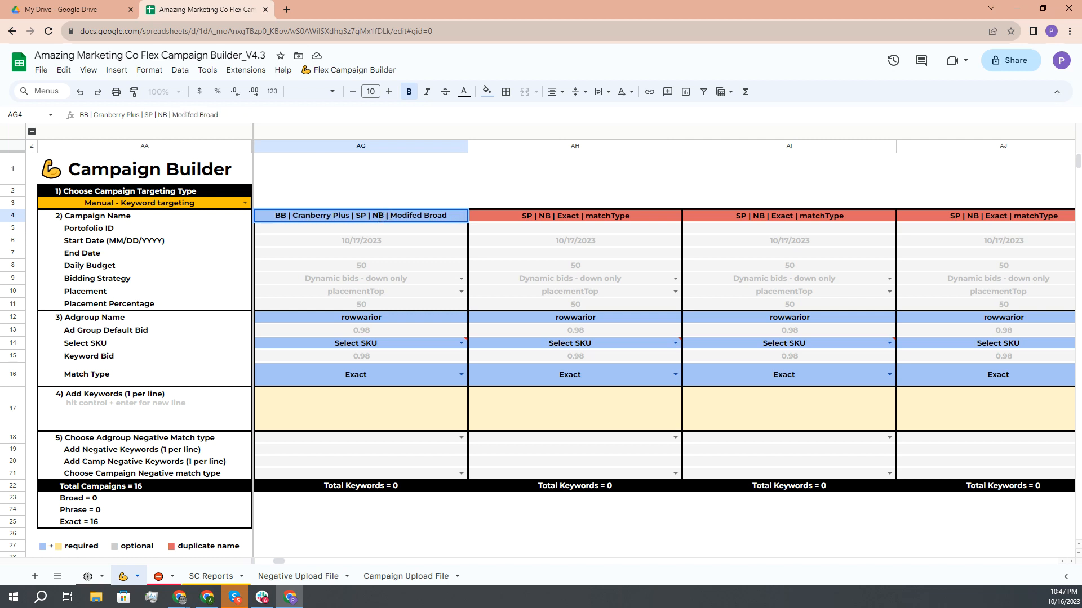
left_click(361, 216)
Step: Set the Match Type of the Modifed Broad campaign in column AG to Broad
left_click(461, 376)
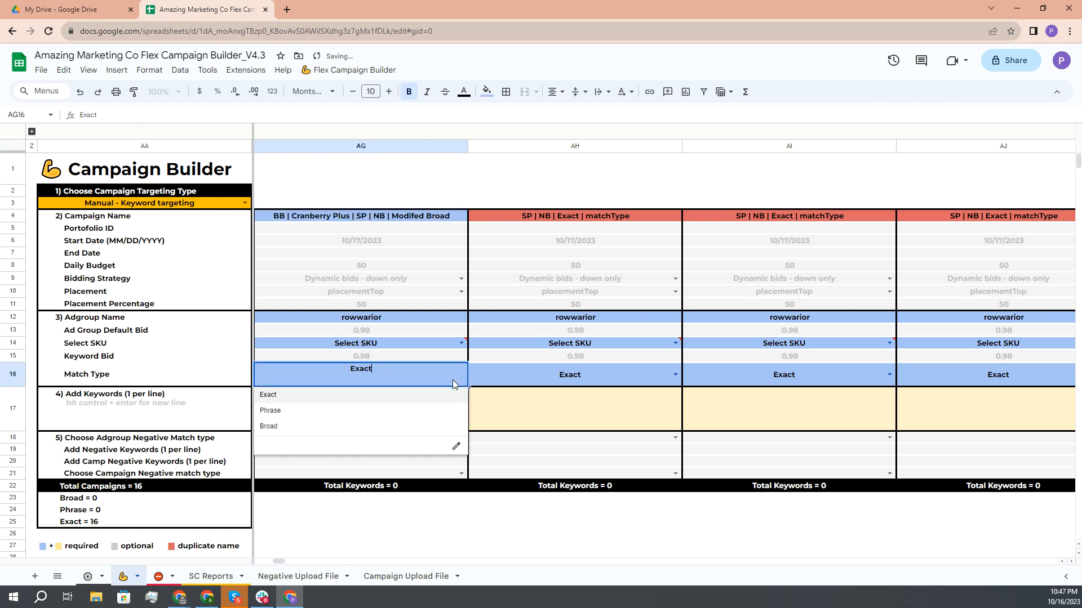
left_click(330, 427)
left_click(389, 416)
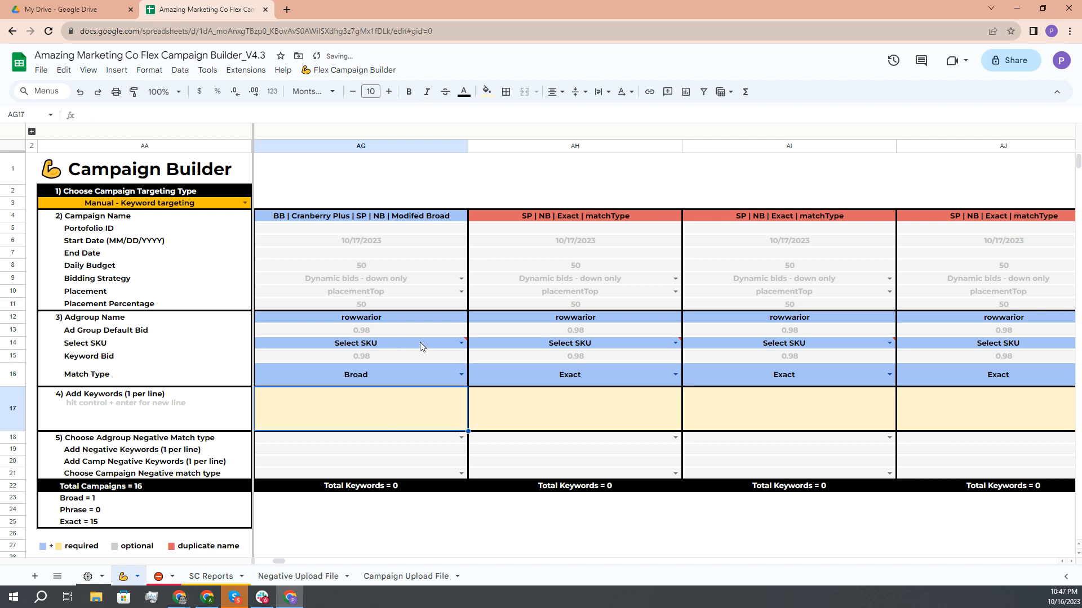
Step: Switch to Amazon Seller Central and sign in again with the account password
key("alt+Tab")
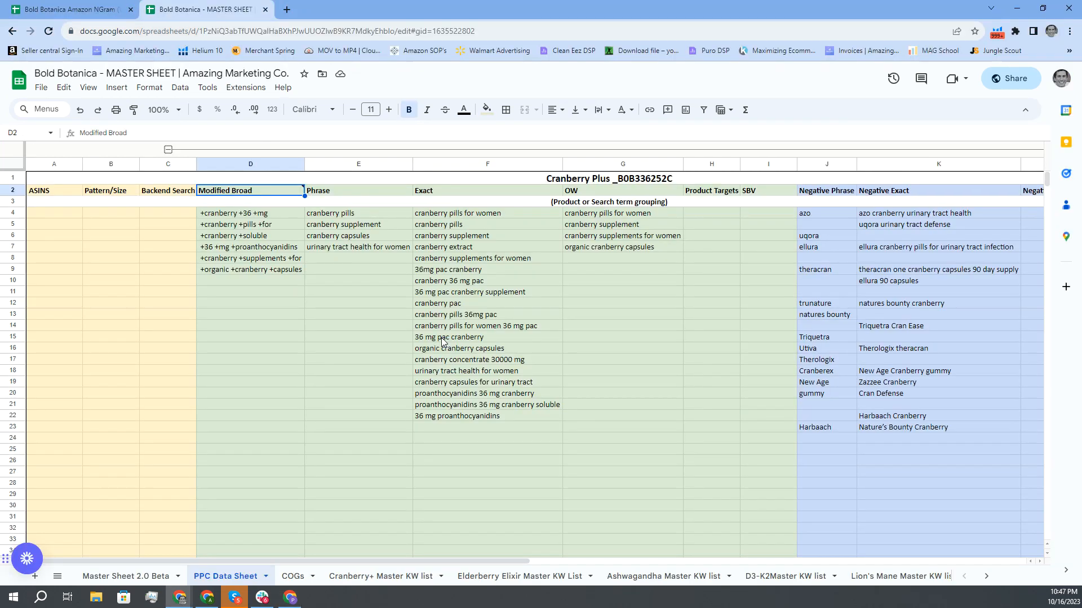
key("alt+Tab")
key("alt+Tab")
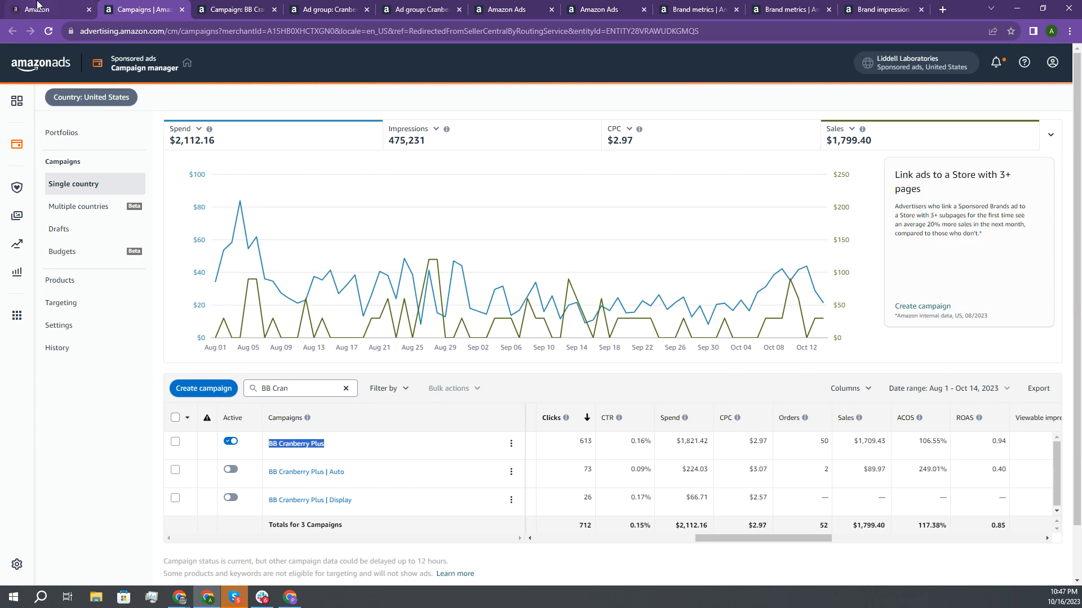
left_click(38, 7)
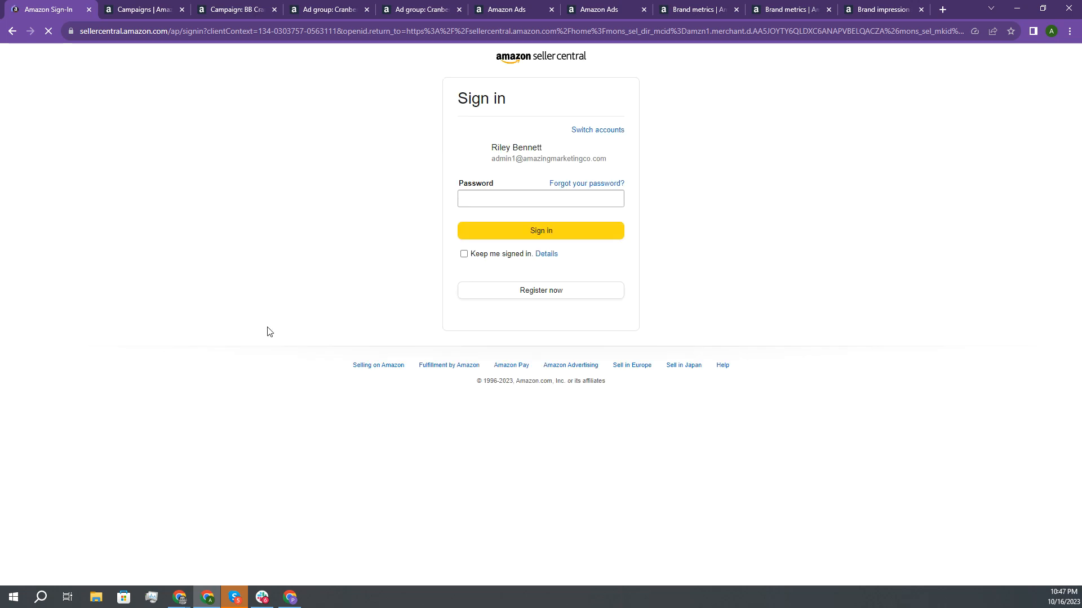
left_click(517, 201)
left_click(536, 221)
left_click(559, 234)
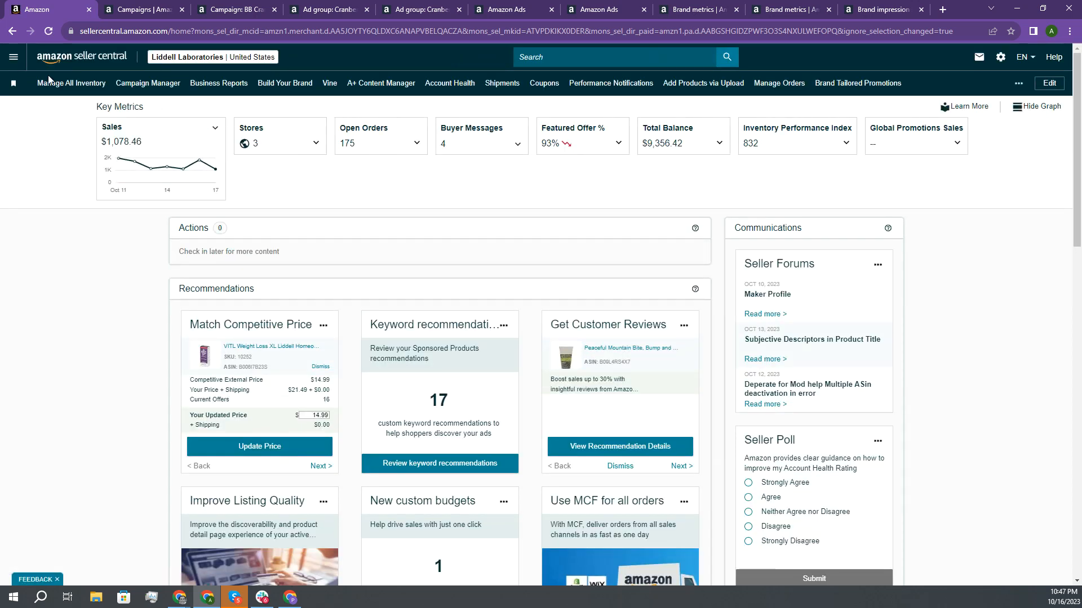
Step: Open the full Seller Central inventory list and search its listings for bb
left_click(63, 85)
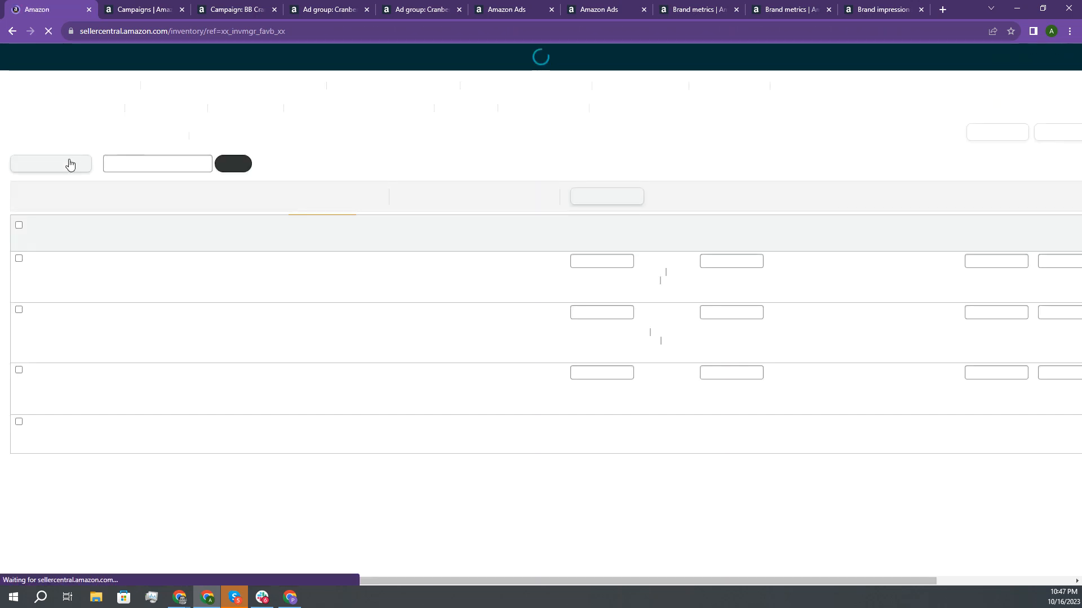
scroll(348, 192, "down", 5)
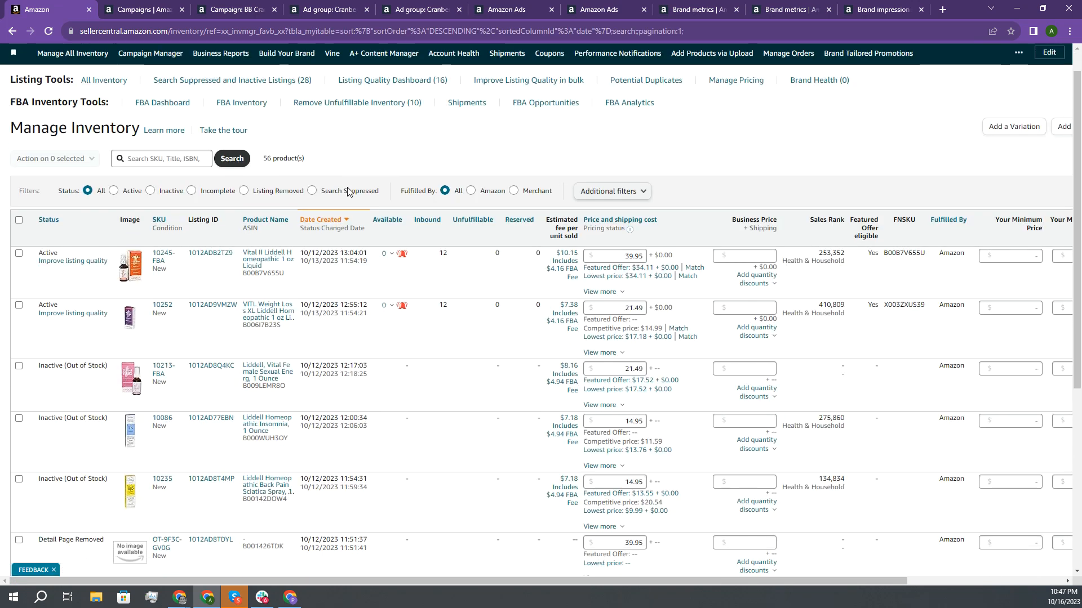
scroll(316, 237, "up", 10)
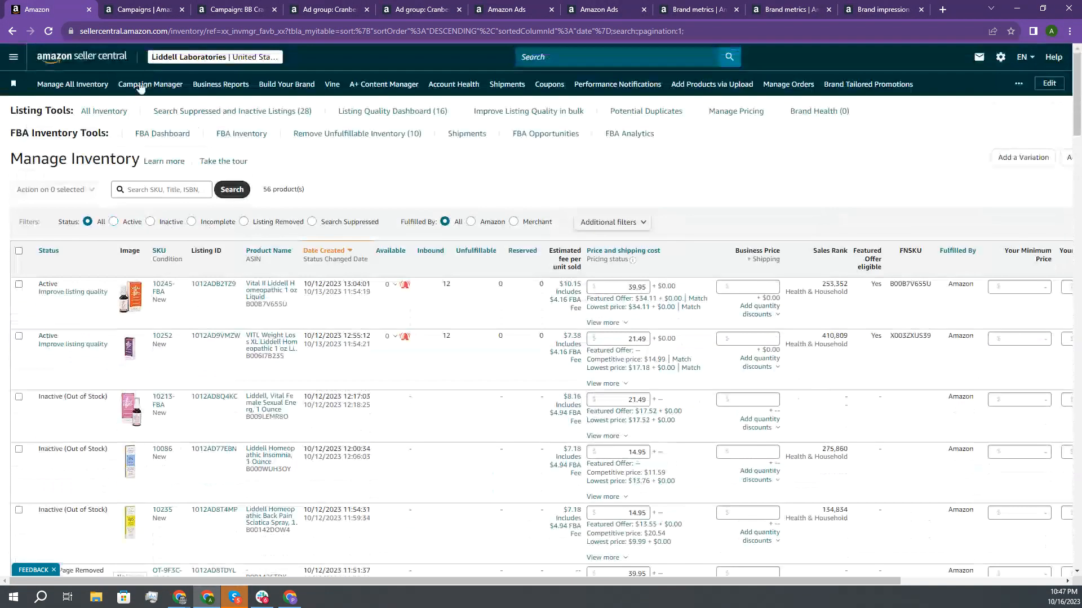
left_click(152, 192)
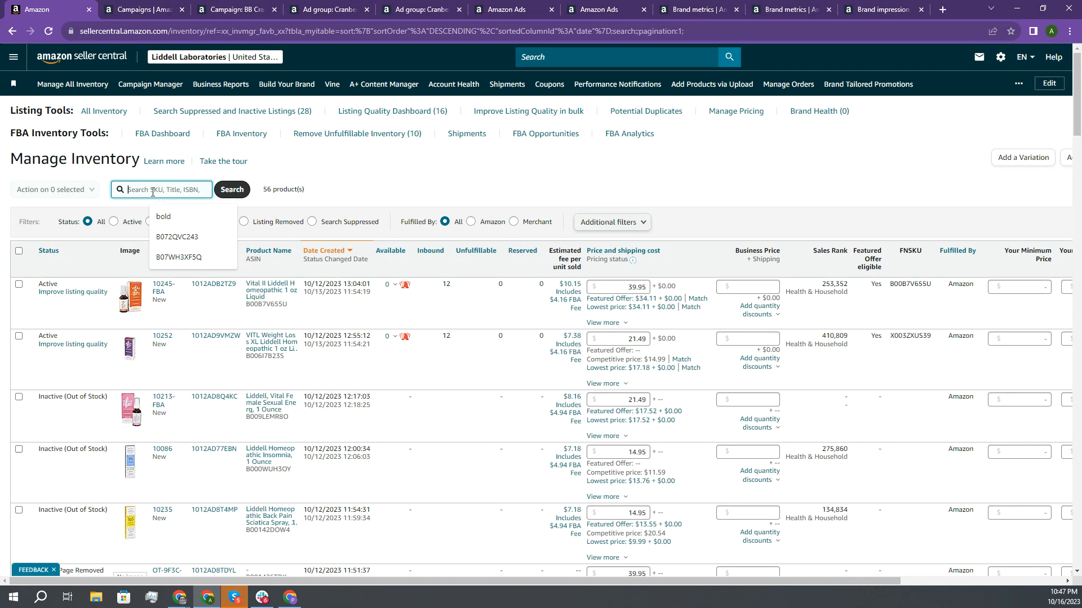
type("bb")
key("Return")
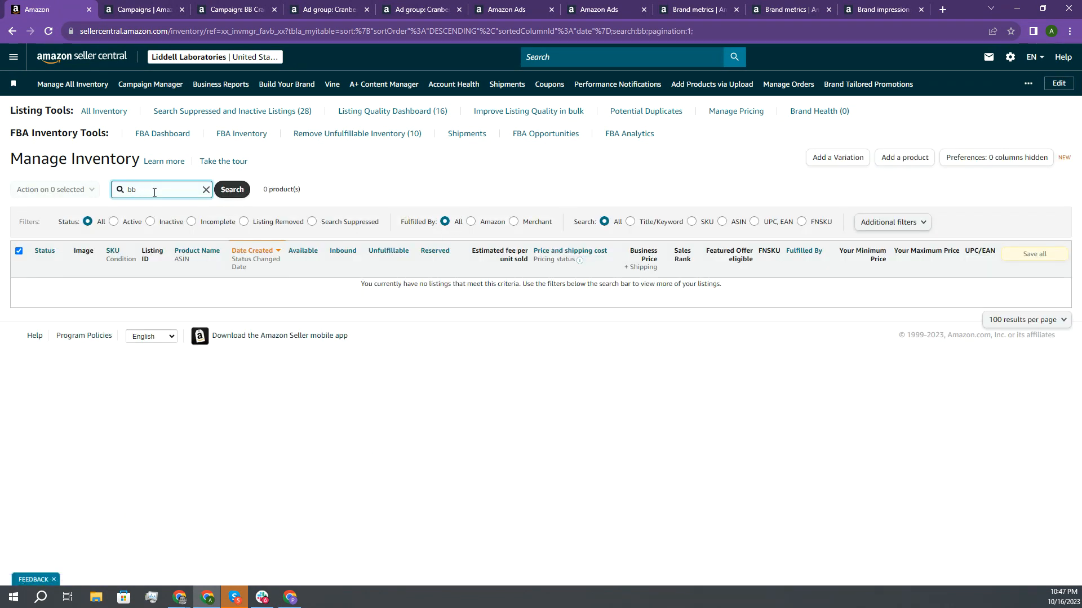
key("Return")
Step: Search the inventory for bold and locate the Bold Botanica Cranberry Plus listing
key("ctrl+a")
type("bold")
key("Return")
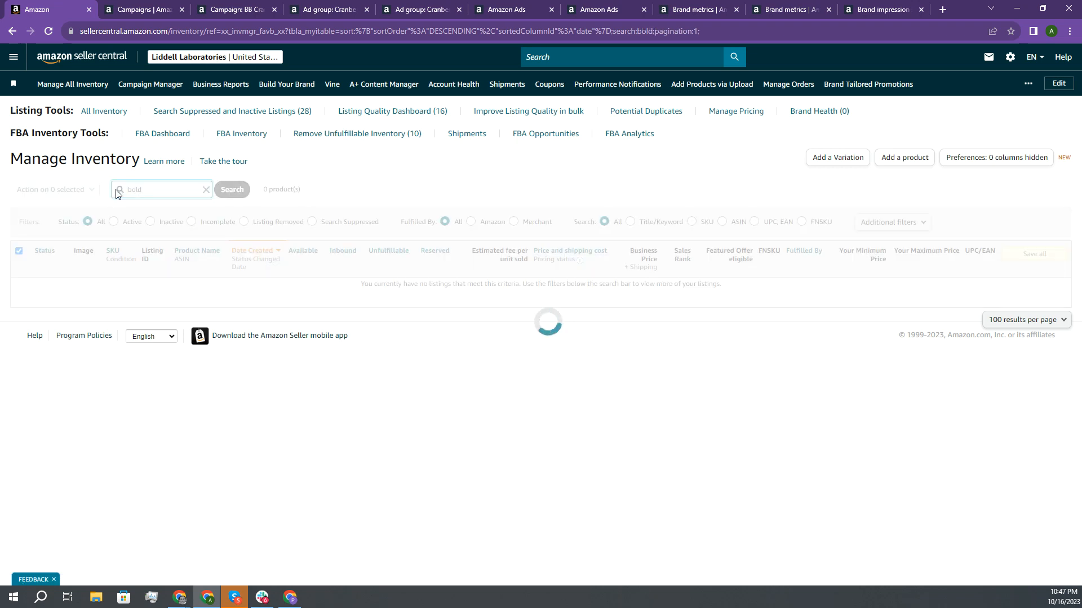
scroll(167, 287, "down", 7)
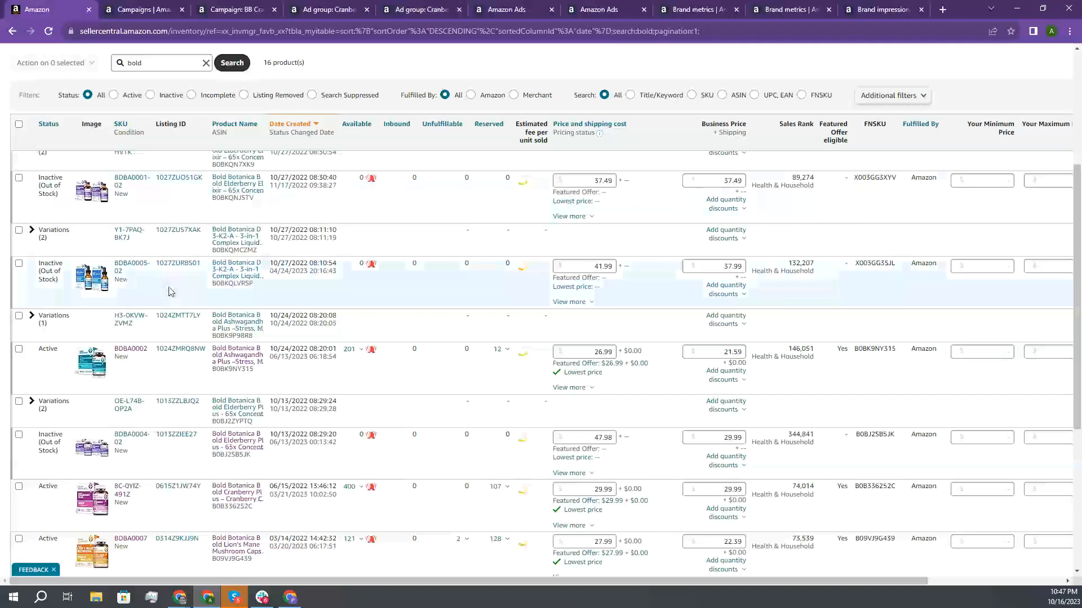
scroll(149, 344, "down", 1)
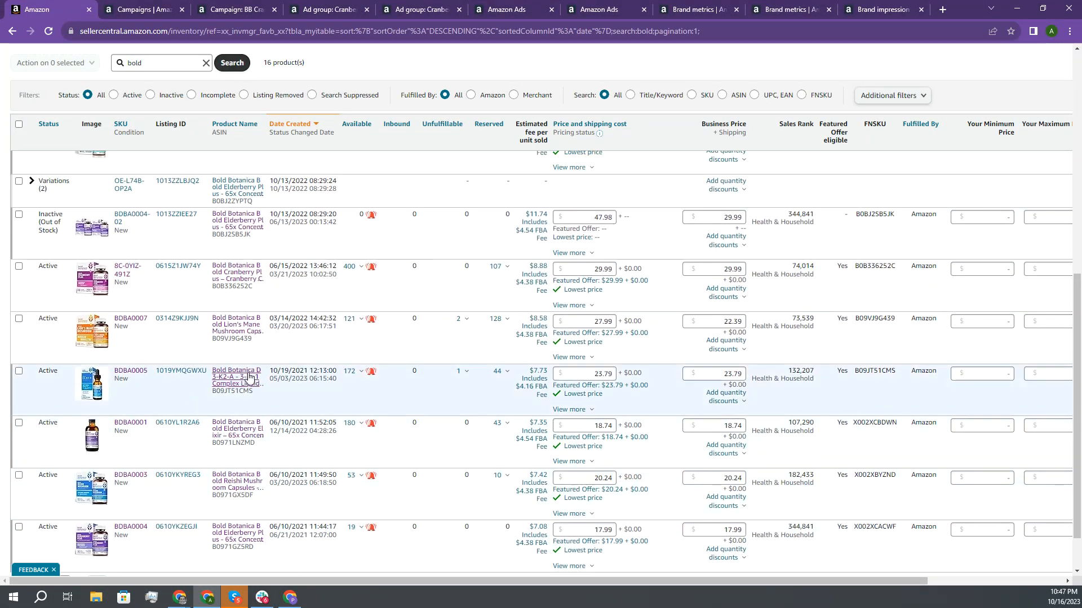
scroll(142, 284, "up", 1)
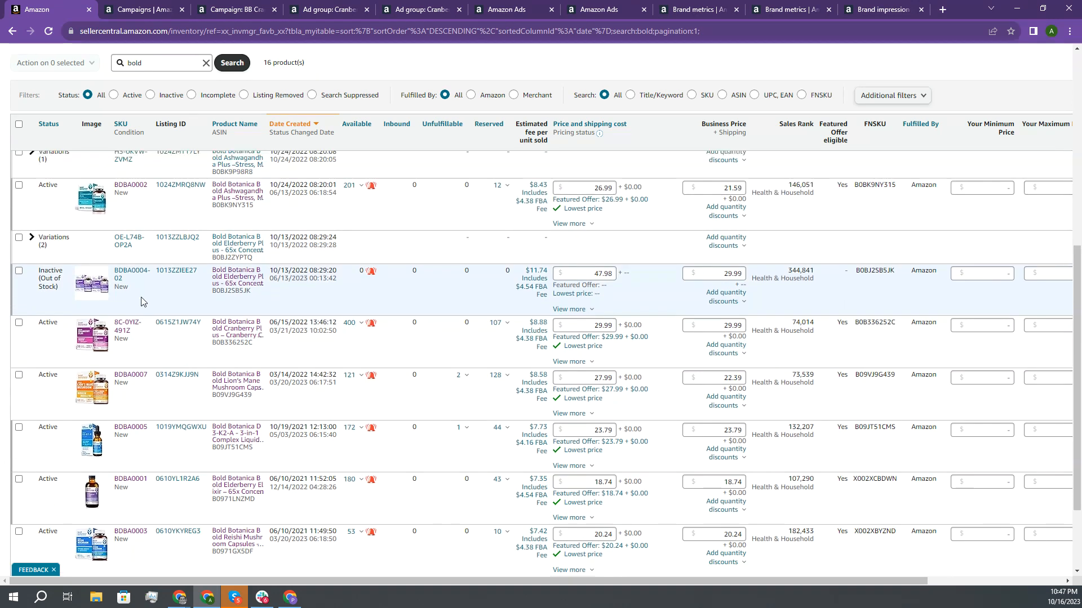
Step: Copy the Cranberry Plus listing's SKU 8C-0YIZ-491Z into cell B10 of the SKU/ASIN List on the Campaign Builder's SC Reports sheet
left_click_drag(141, 332, 115, 326)
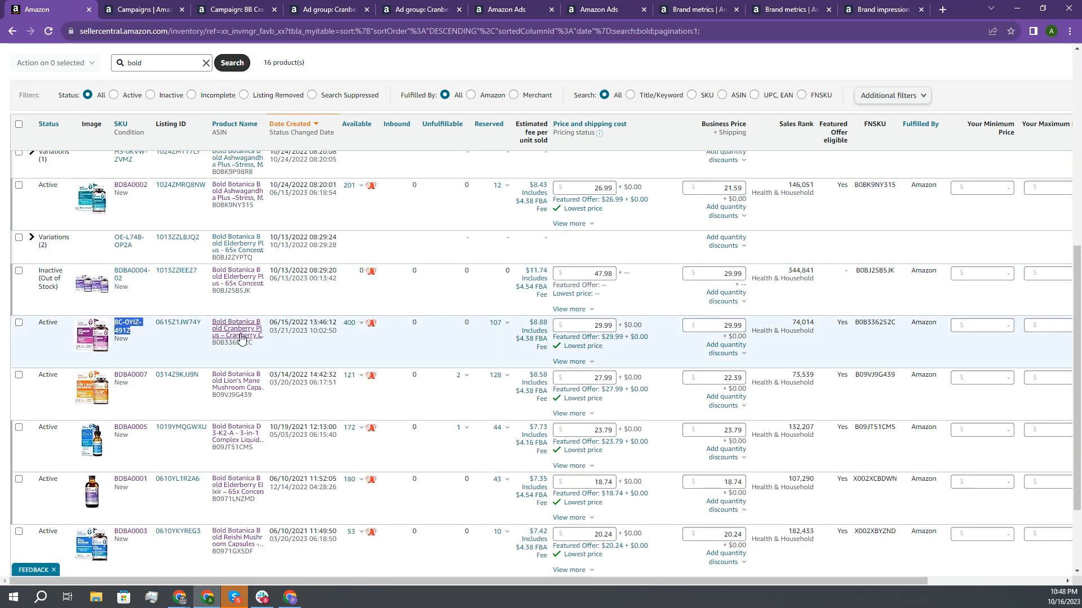
key("alt+Tab")
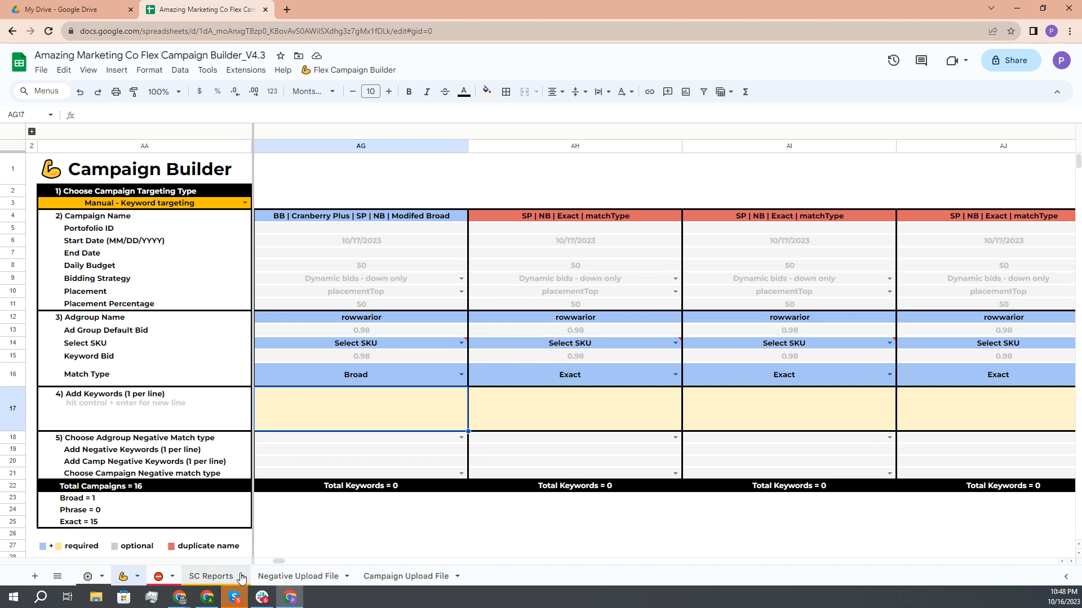
left_click(209, 580)
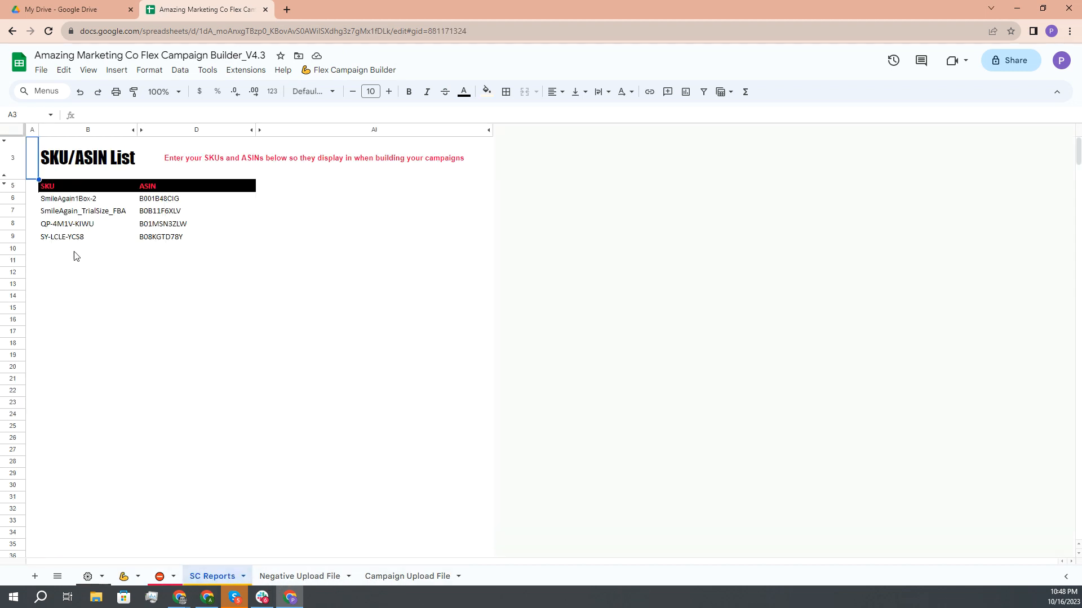
left_click(66, 253)
type("BC-0YIZ-491Z")
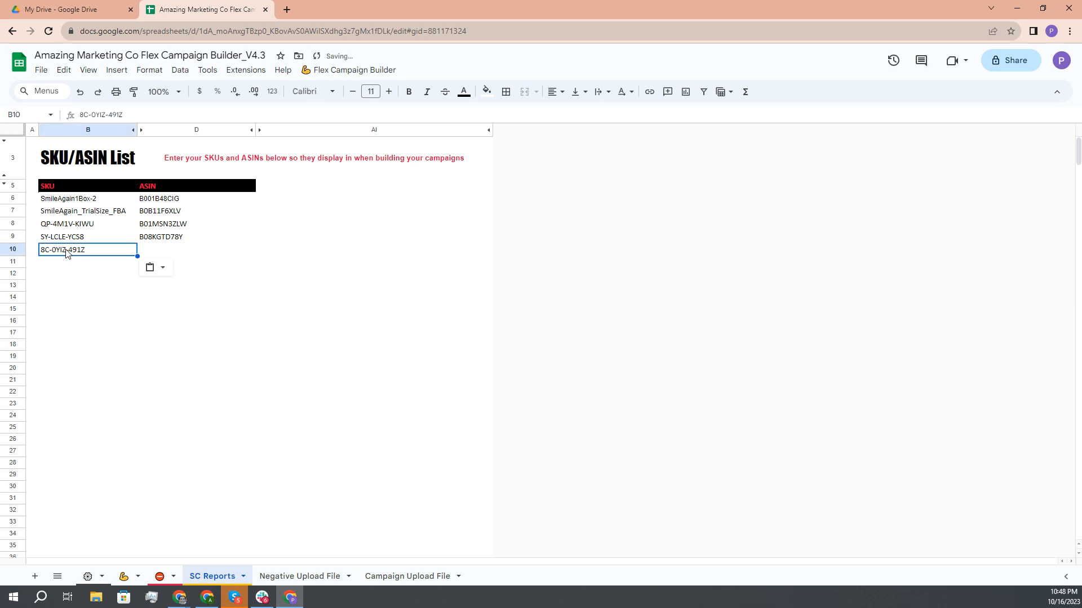
Step: Copy the Cranberry Plus ASIN B0B336252C from Seller Central into cell D10 beside its SKU in the SKU/ASIN List
left_click(191, 252)
key("alt+Tab")
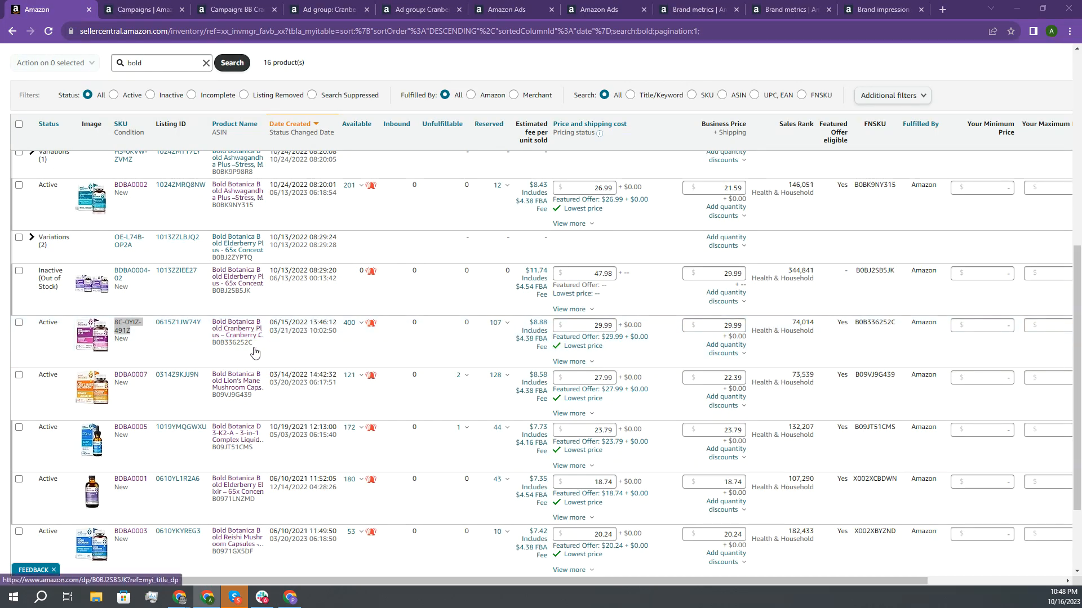
double_click(242, 342)
key("ctrl+c")
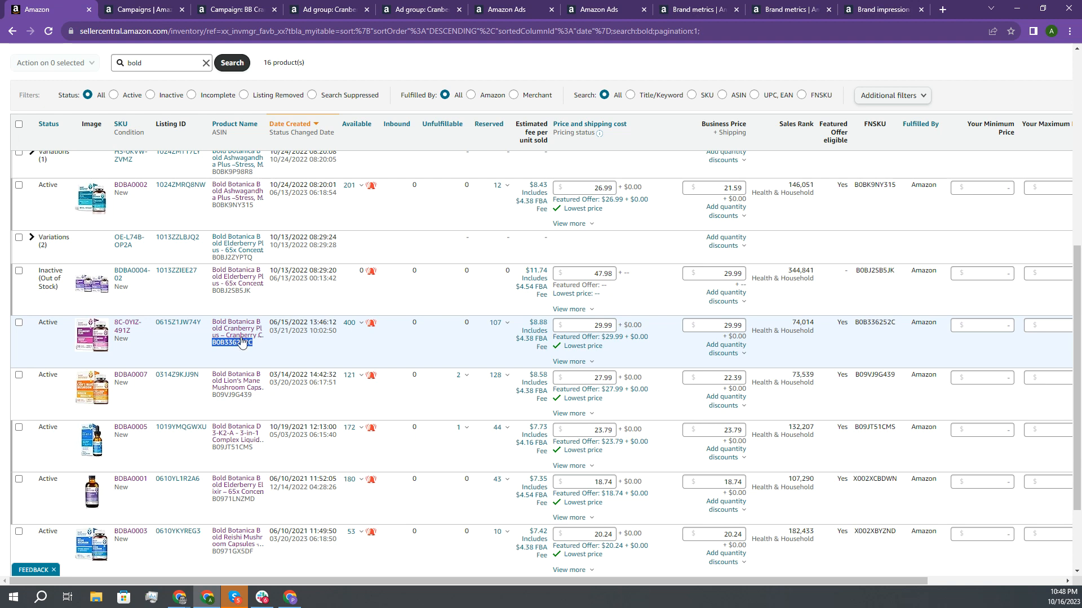
key("alt+Tab")
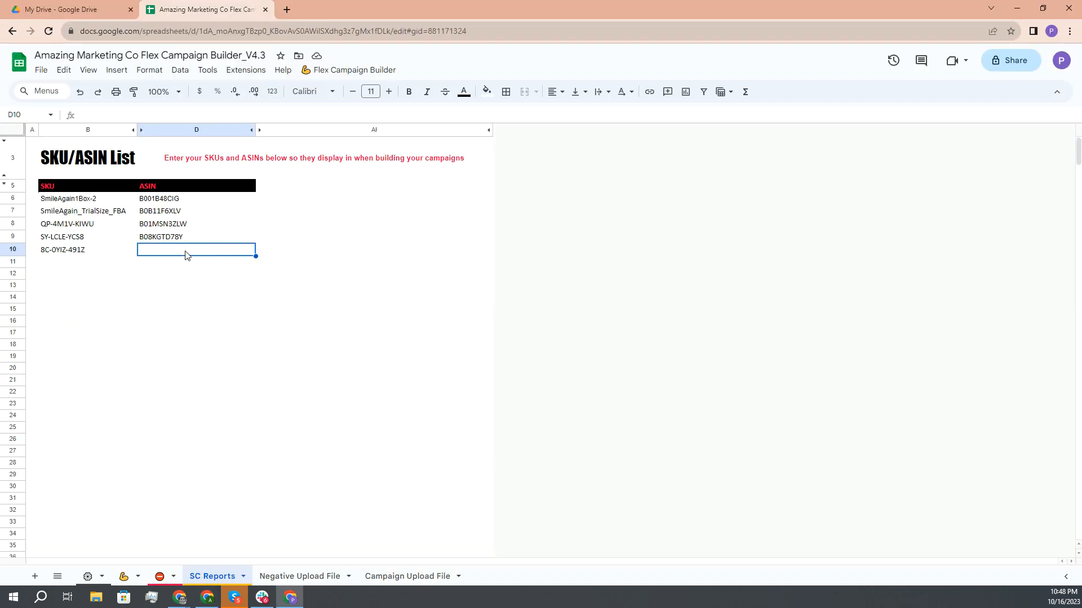
key("ctrl+v")
left_click(149, 369)
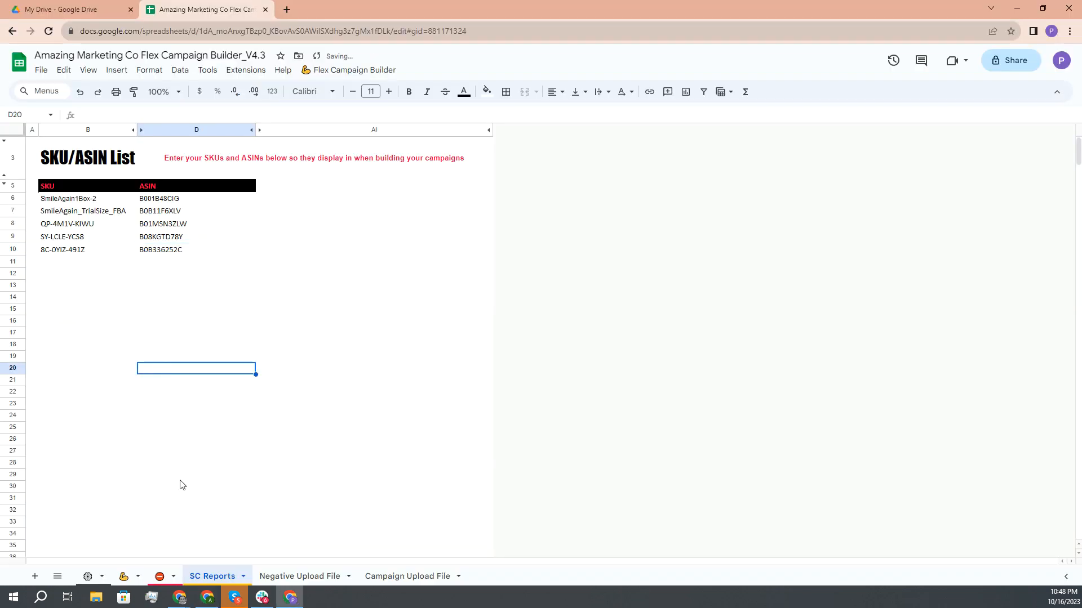
Step: Return to the Campaign Builder sheet and open the SKU choices for the campaign in column AG
left_click(127, 579)
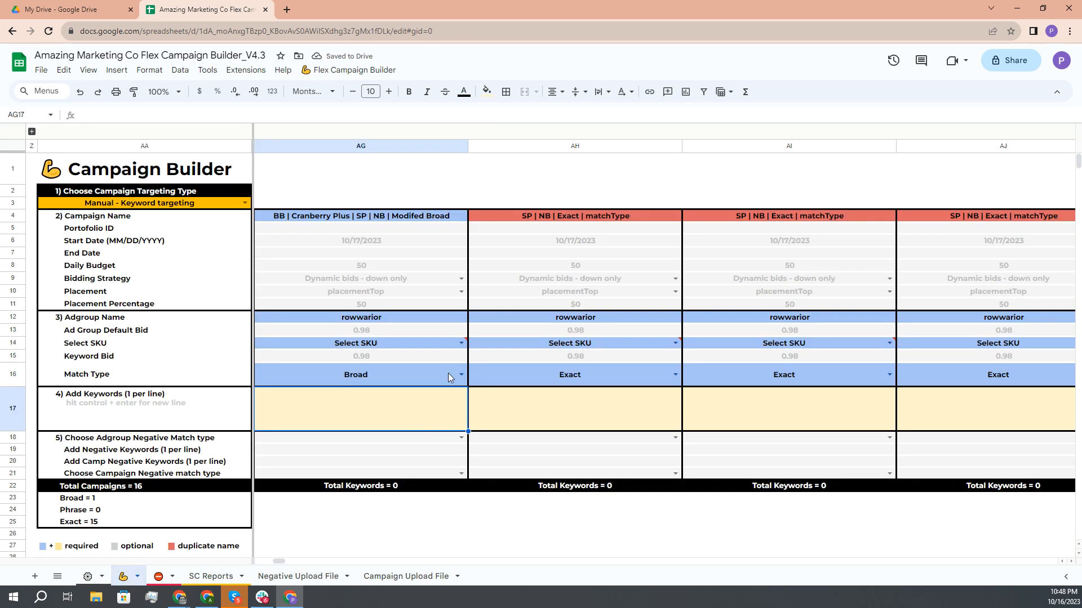
left_click(460, 345)
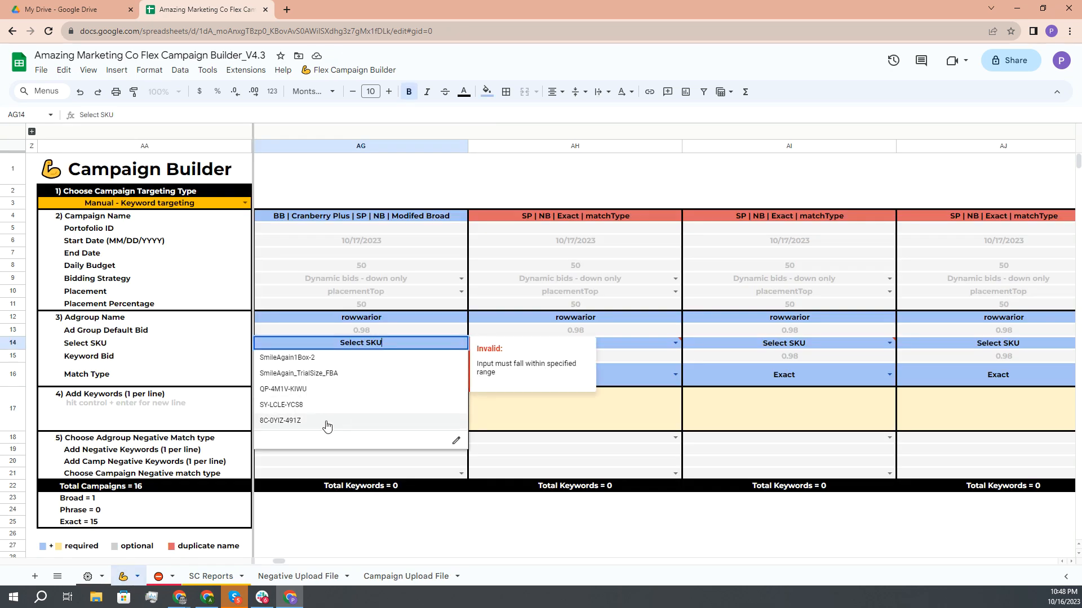
Step: Check the Cranberry Plus SKU in the Amazon inventory and select 8C-0YIZ-491Z as the SKU for the campaign in column AG
key("alt+Tab")
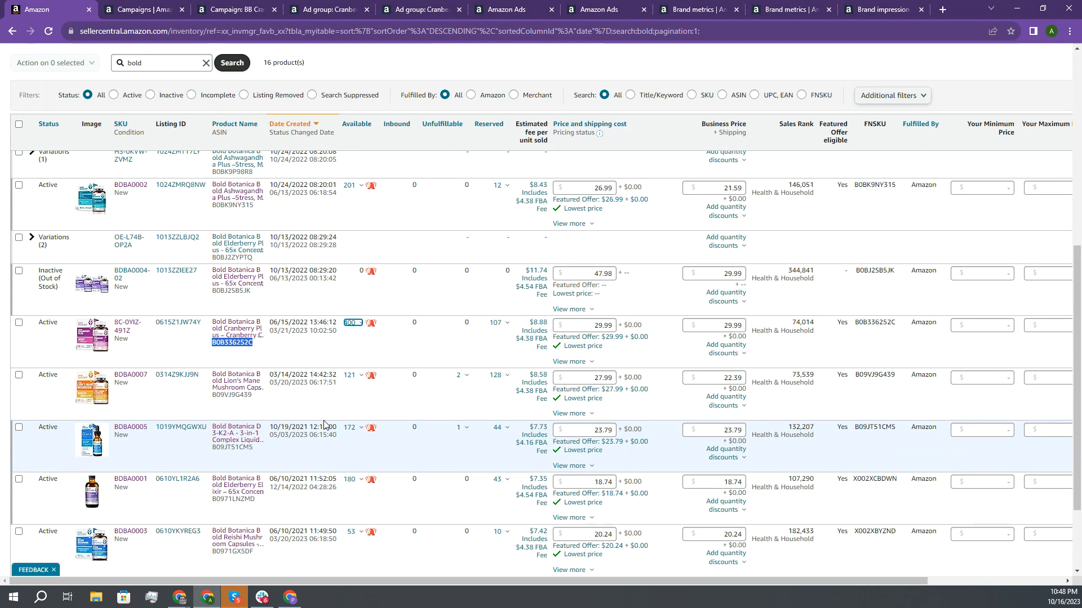
key("alt+Tab")
left_click(324, 421)
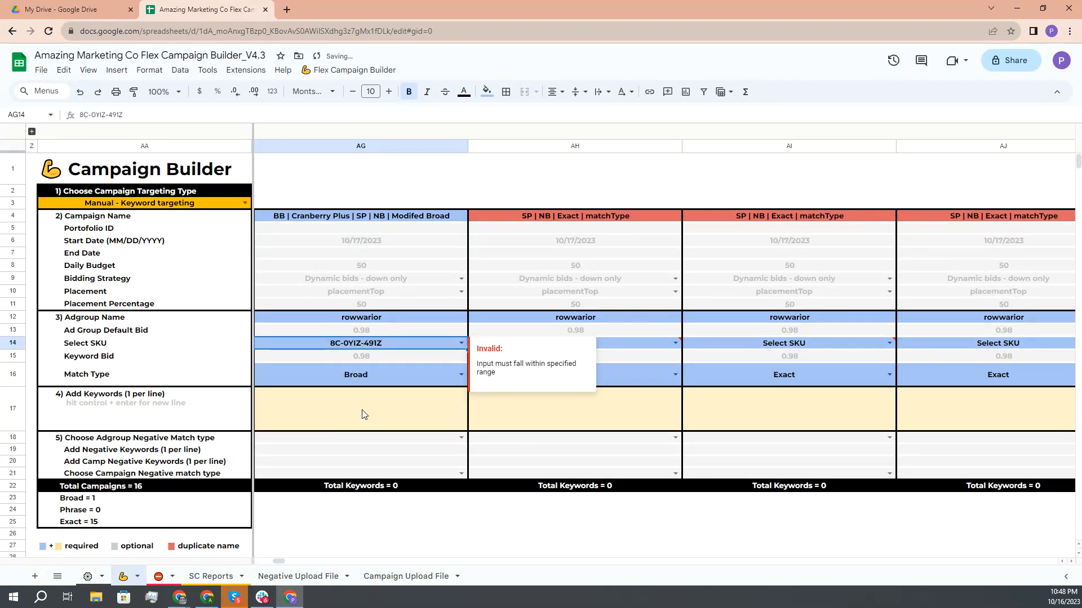
Step: Rename the ad group in AG12 as "BB | Cranberry Plus"
left_click(369, 321)
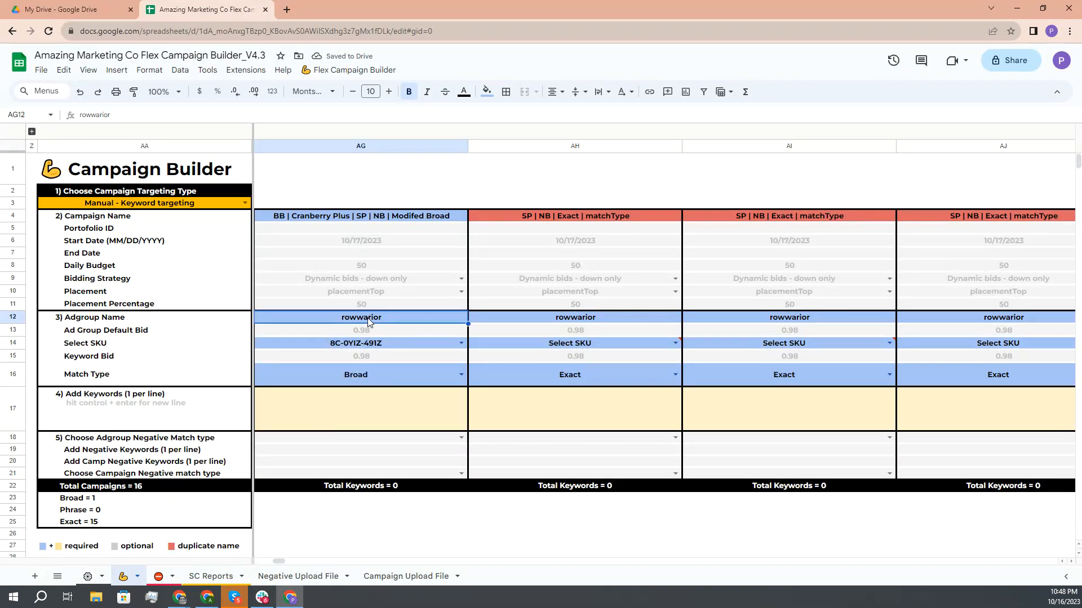
double_click(369, 321)
double_click(368, 318)
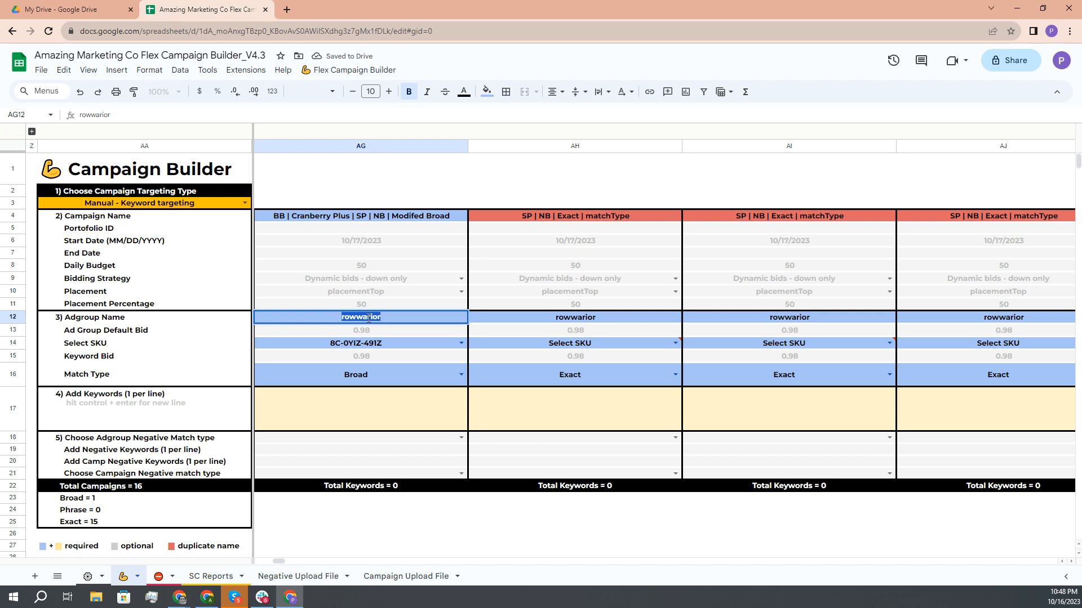
type("BB |")
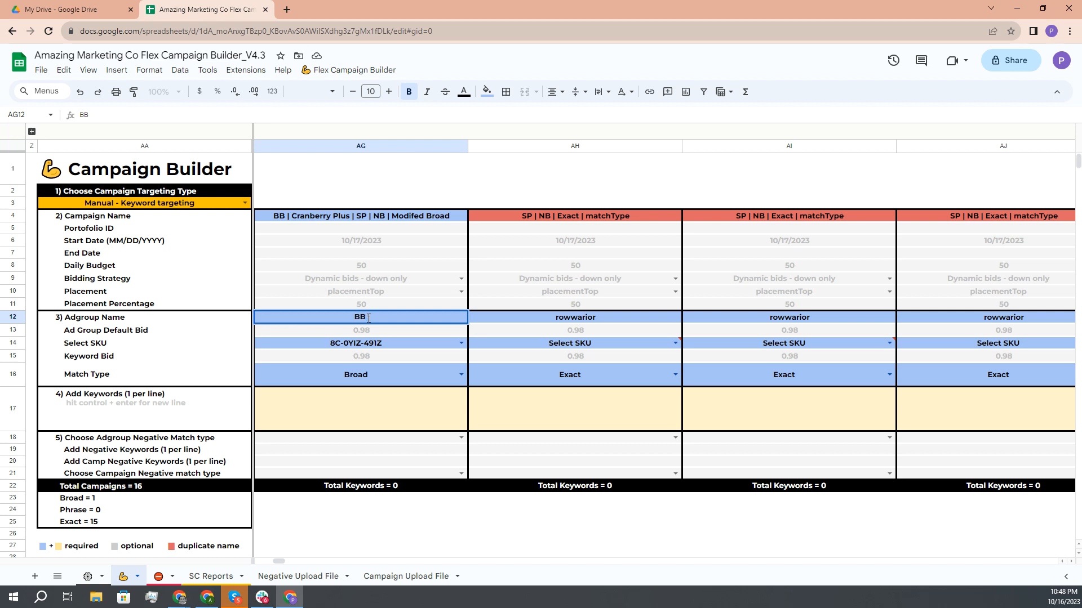
type("Cranberry Plus")
left_click(415, 348)
Step: Fill the ad group name from AG12 across the campaigns through column AQ
left_click(423, 316)
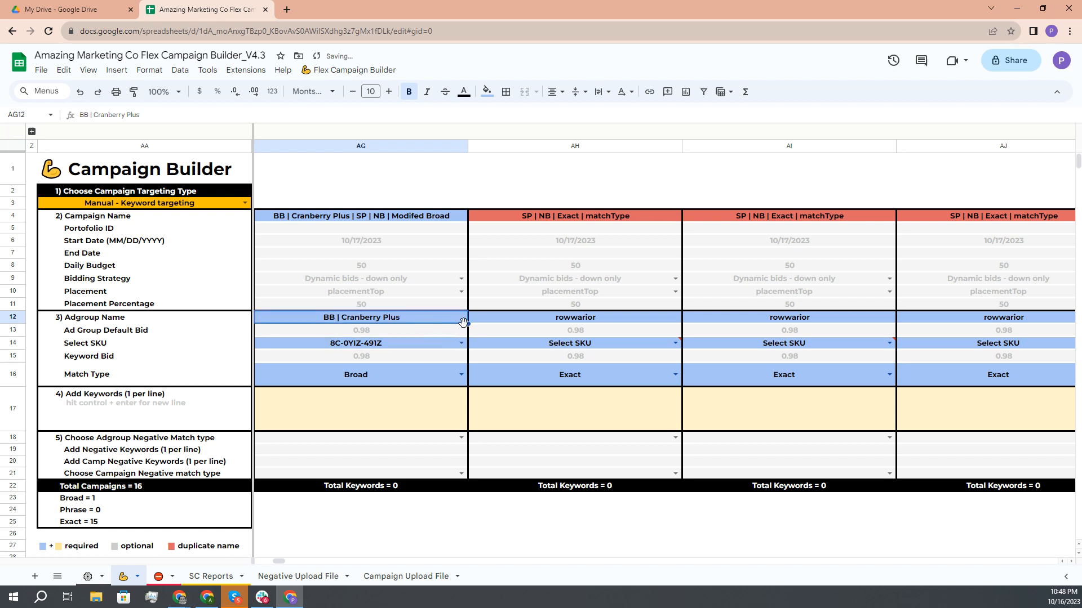
left_click_drag(469, 323, 1033, 320)
scroll(1036, 320, "right", 4)
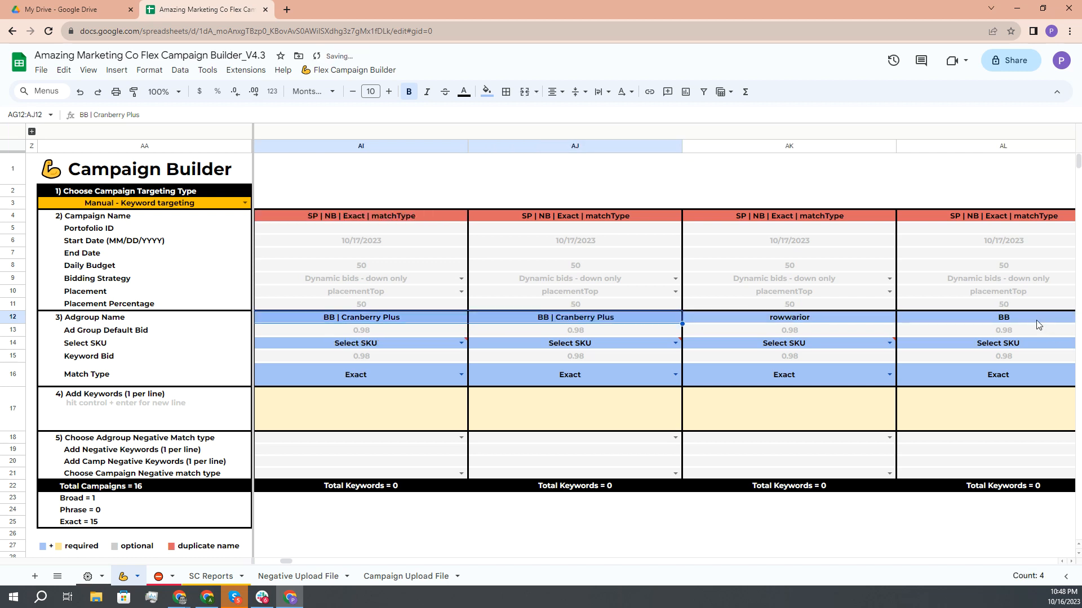
scroll(372, 328, "left", 2)
left_click(618, 321)
left_click_drag(682, 323, 877, 316)
Step: Fill the ad group name "BB | Cranberry Plus" from AG12 back across the campaigns to AB12
scroll(809, 343, "left", 10)
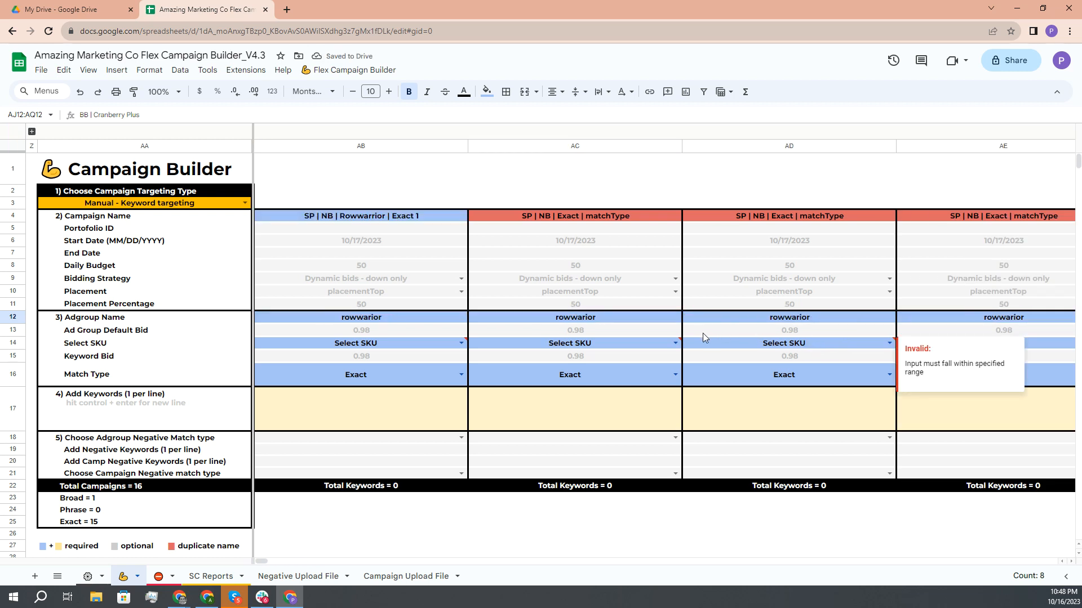
scroll(661, 329, "right", 2)
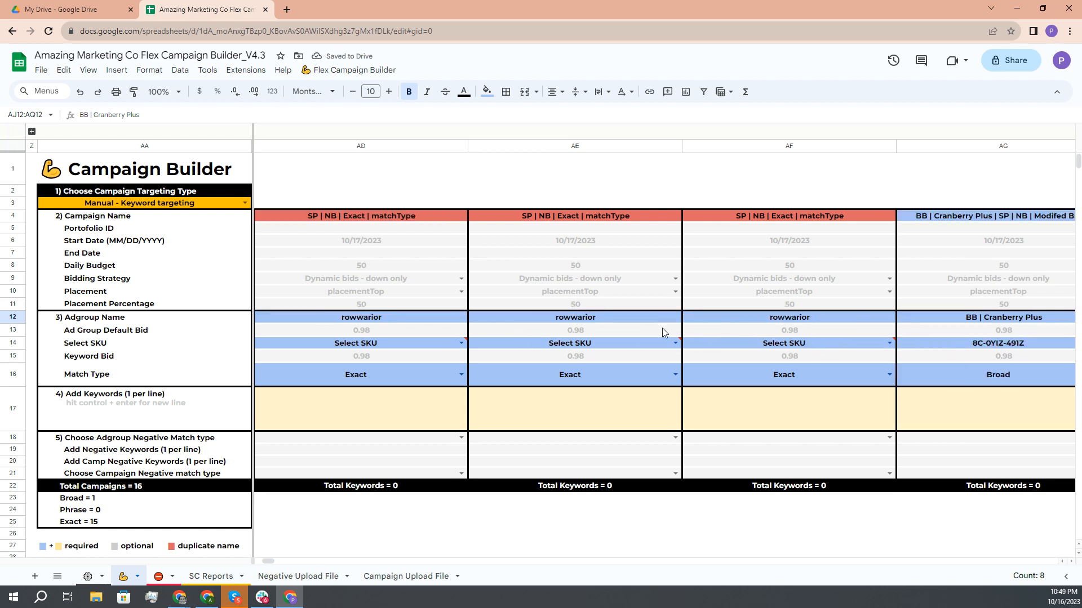
left_click(993, 315)
scroll(994, 316, "left", 2)
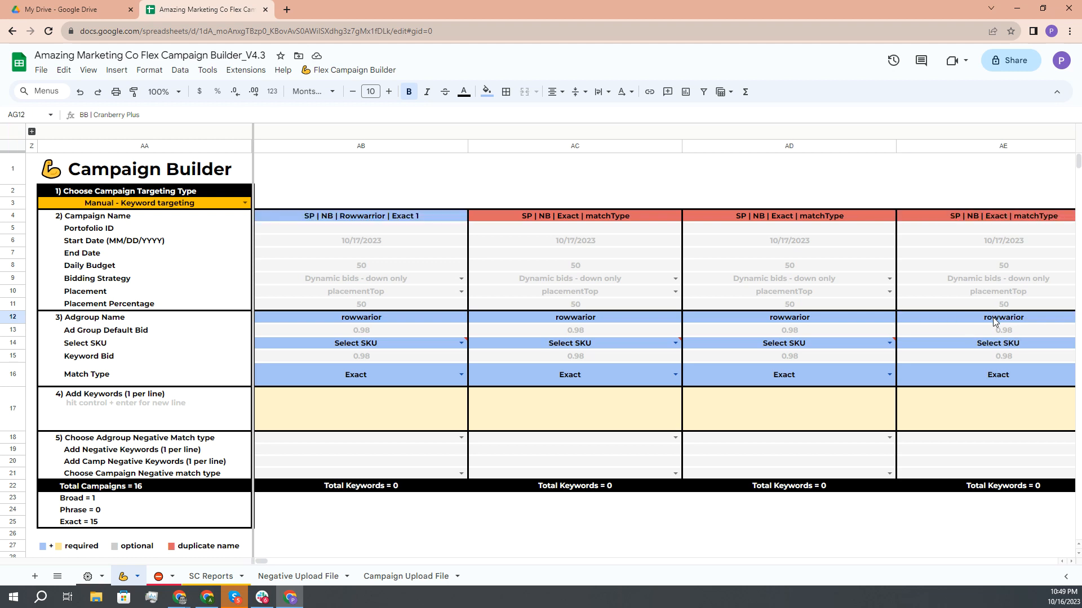
scroll(993, 319, "right", 5)
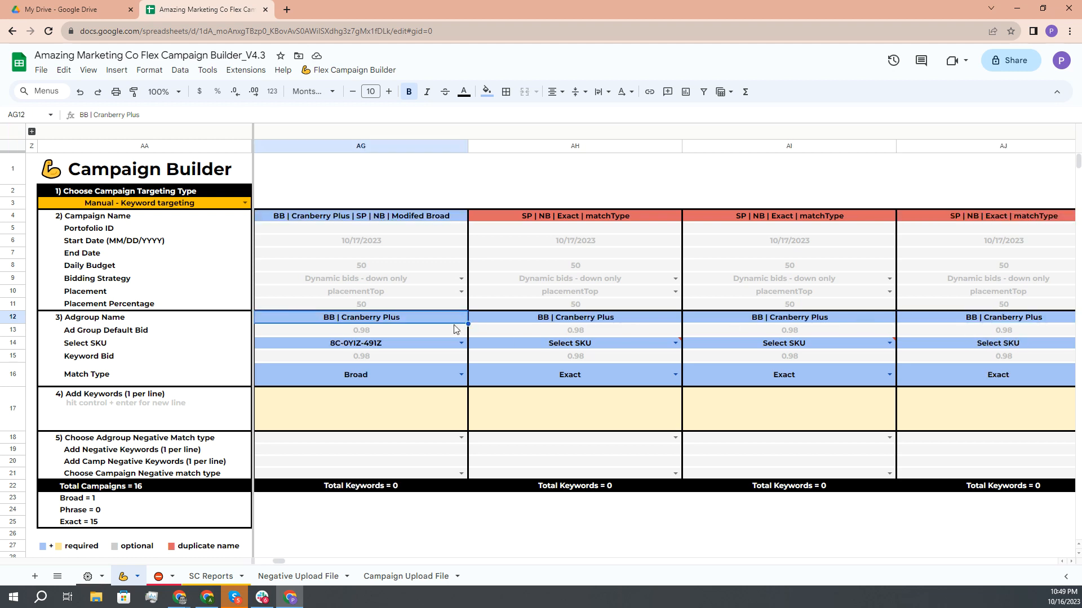
scroll(465, 321, "left", 5)
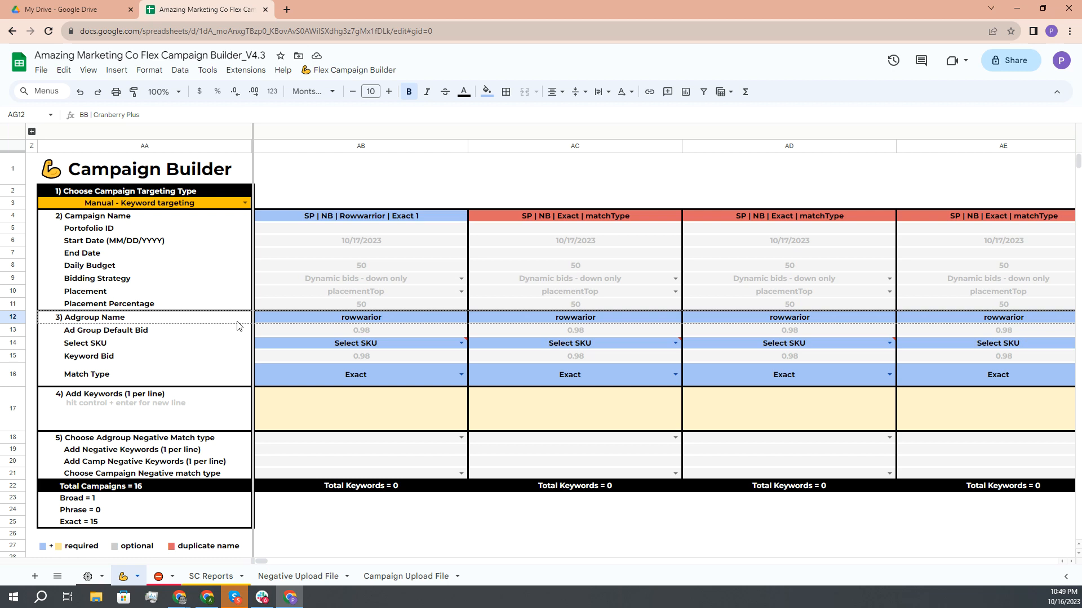
left_click(314, 316, "shift")
type("BB | Cranberry Plus")
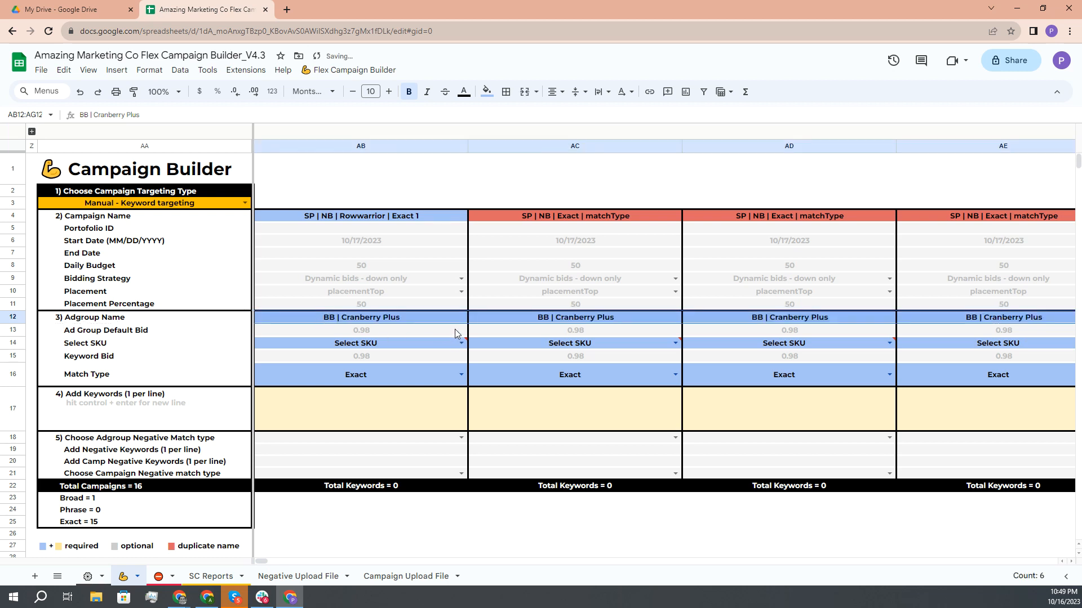
Step: Copy the campaign name "BB | Cranberry Plus | SP | NB | Modifed Broad" from AG4 into AB4
scroll(458, 329, "right", 5)
scroll(458, 329, "left", 2)
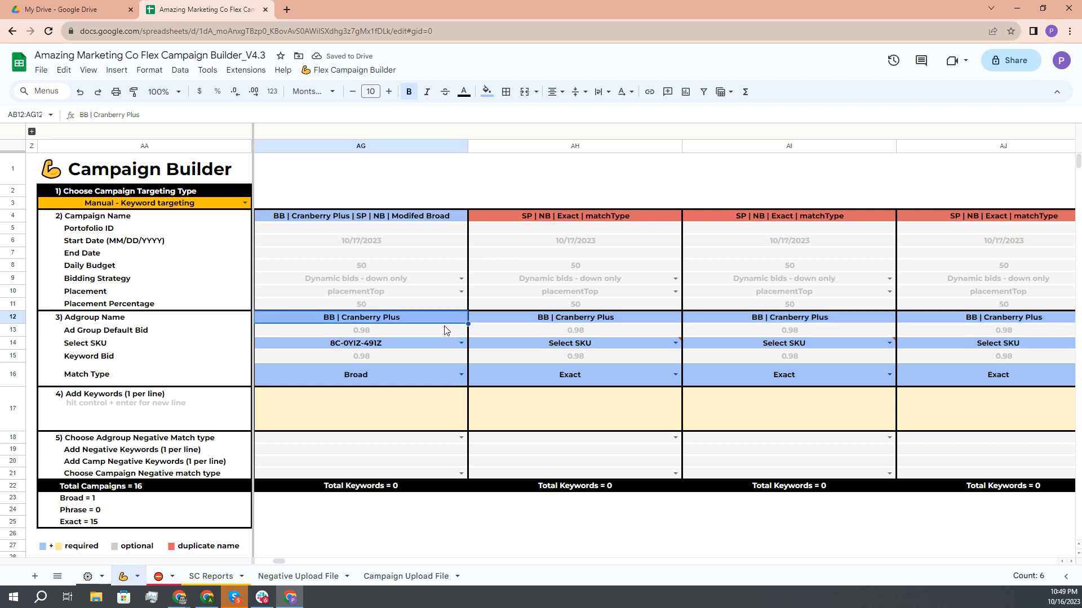
left_click(410, 215)
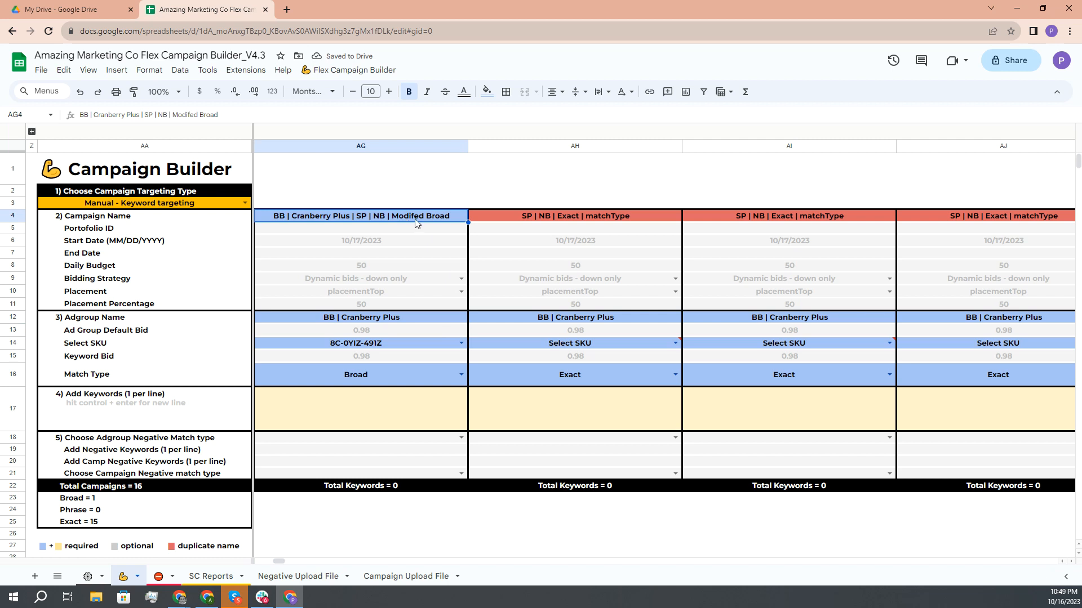
scroll(400, 279, "left", 4)
left_click(350, 218)
type("BB | Cranberry Plus | SP | NB | Modifed Broad")
Step: Set the column AB campaign's SKU to 8C-0YIZ-491Z and its match type to Broad
left_click(377, 319)
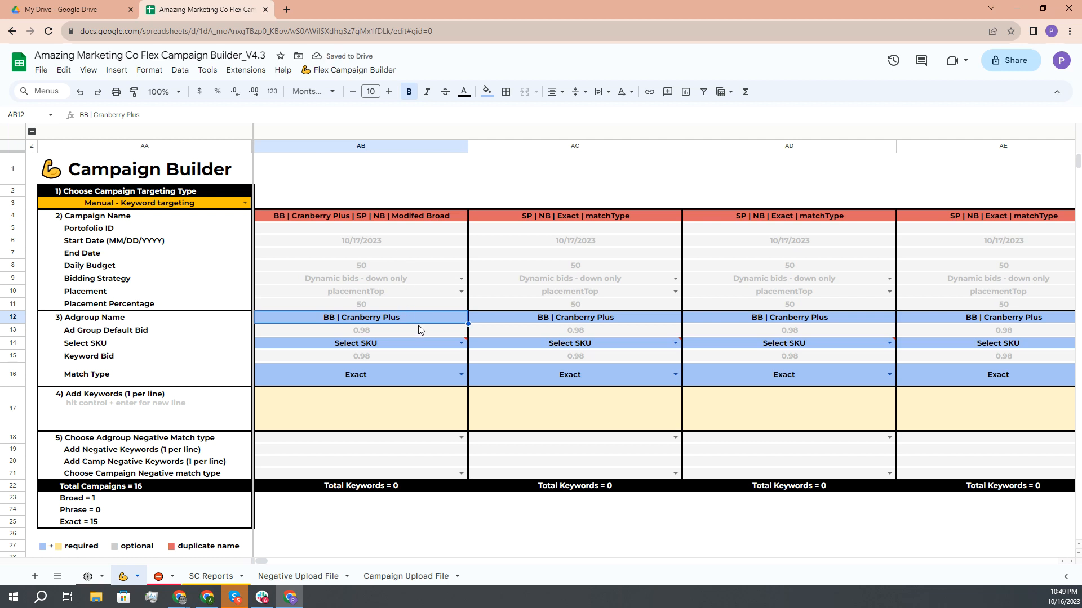
left_click(444, 342)
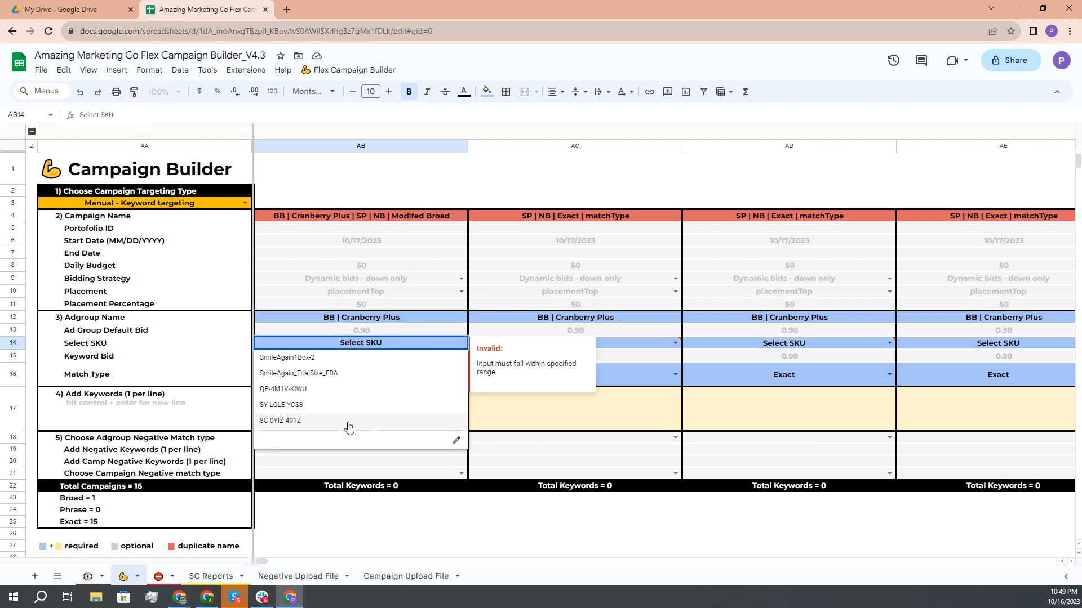
left_click(352, 427)
left_click(461, 375)
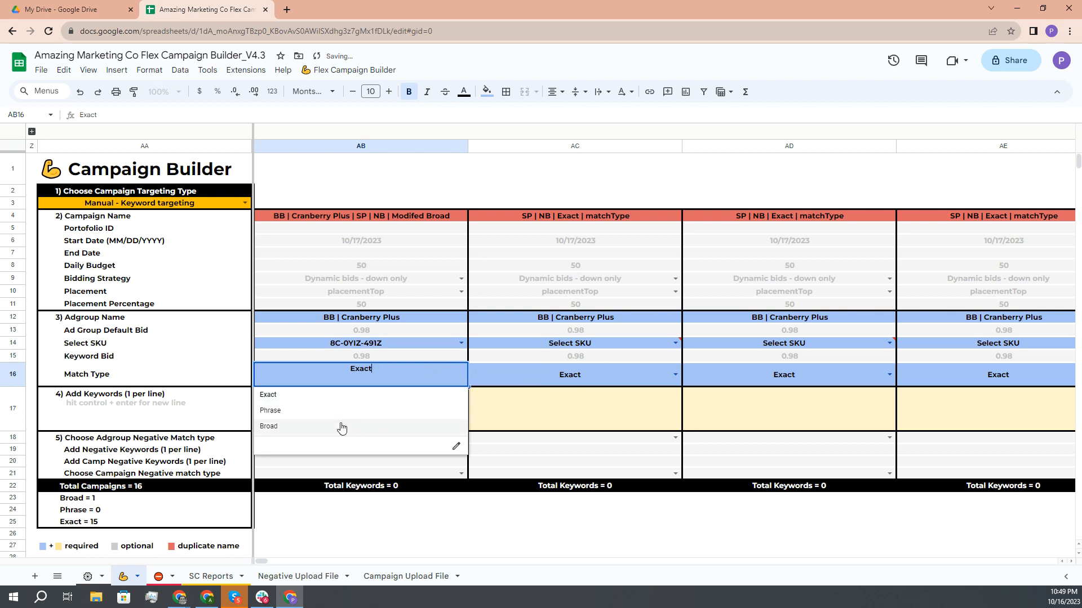
left_click(318, 427)
Step: Copy the six Modified Broad keywords in D4:D9 of the Bold Botanica master sheet for the campaign builder
left_click(349, 405)
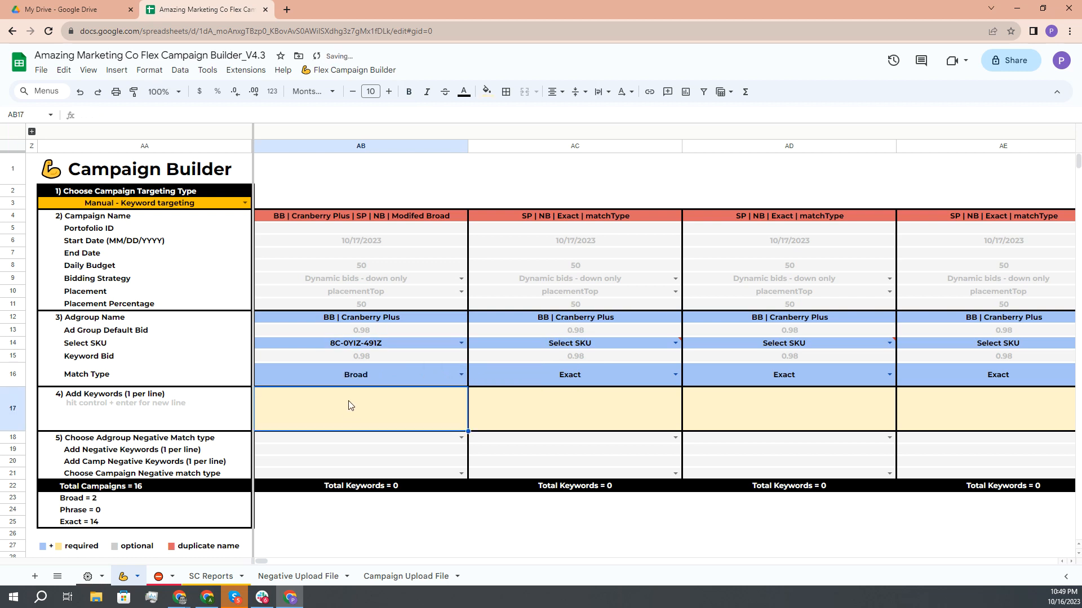
key("alt+Tab")
key("alt+Tab")
key("alt+Tab")
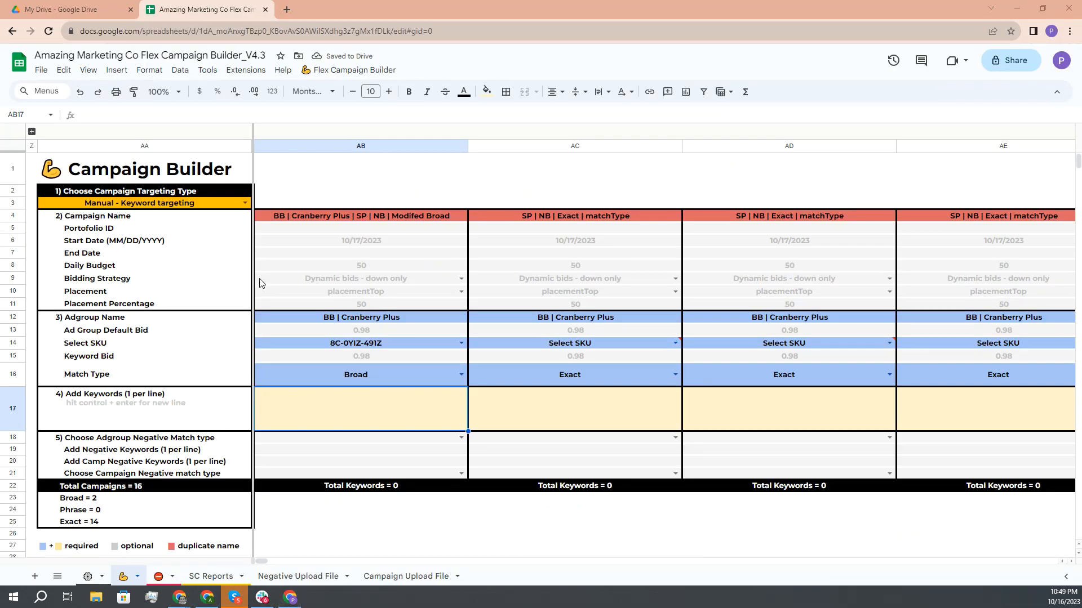
key("alt+Tab")
left_click_drag(234, 218, 240, 274)
key("ctrl+c")
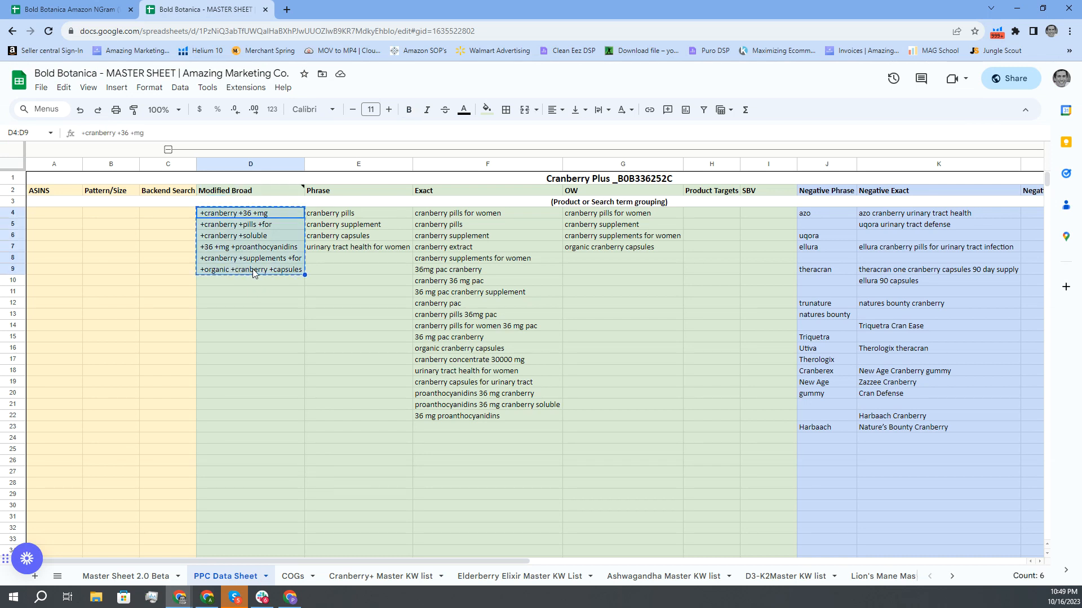
key("alt+Tab")
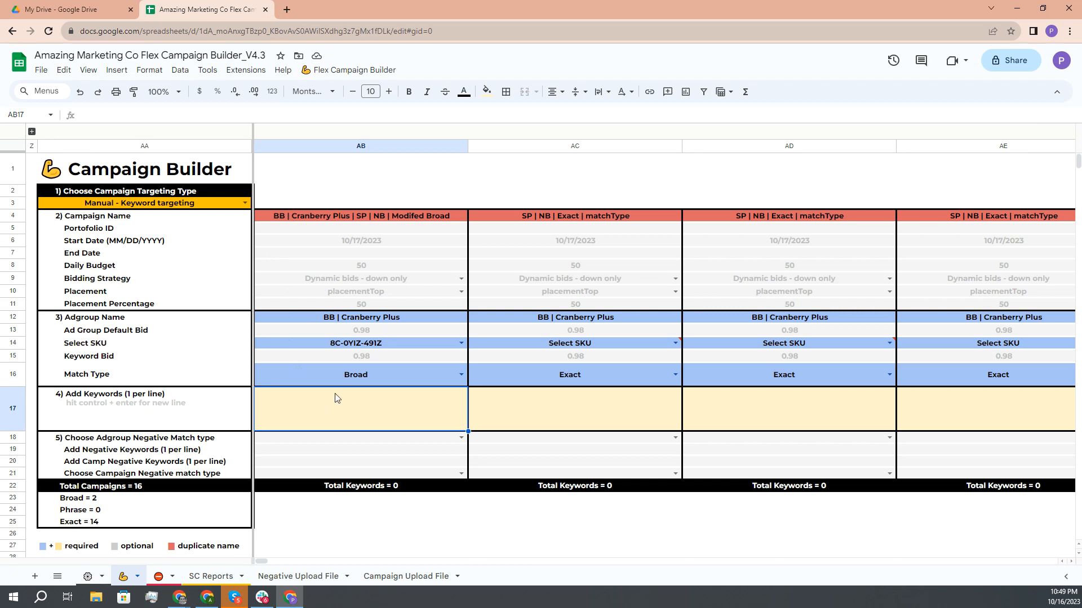
double_click(305, 396)
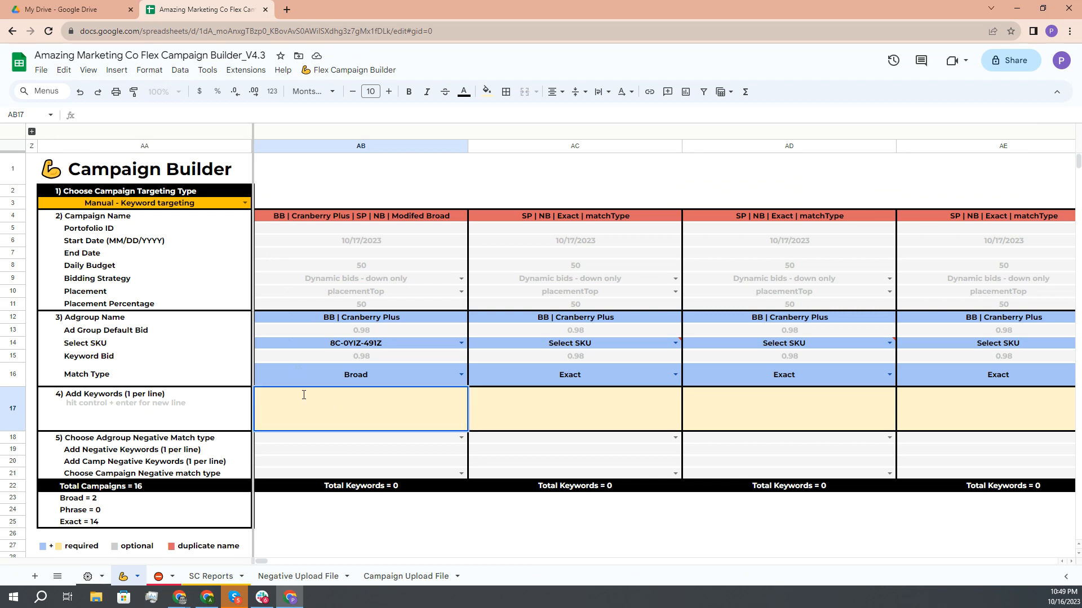
key("ctrl+v")
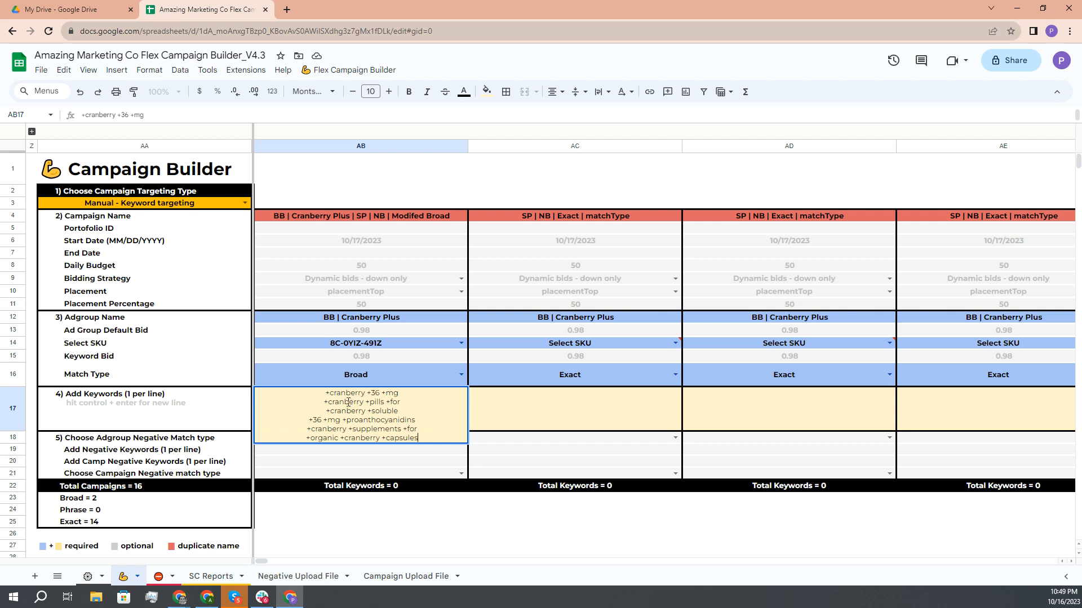
left_click(325, 394)
key("BackSpace")
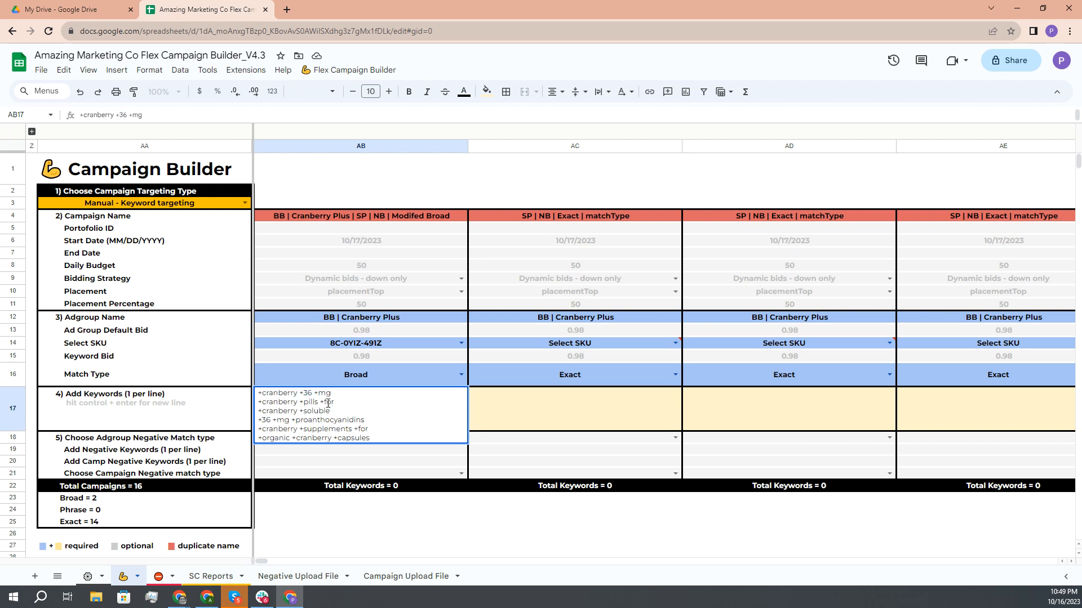
left_click(517, 429)
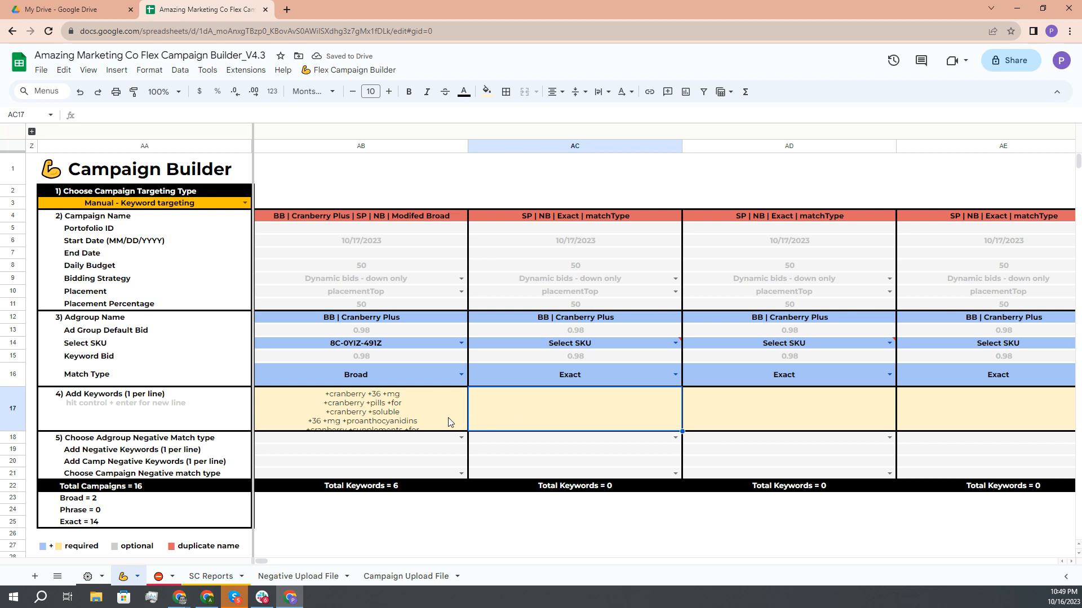
key("ctrl+z")
Step: Paste the copied Modified Broad keywords, one per line, into the Add Keywords cell AB17
double_click(394, 413)
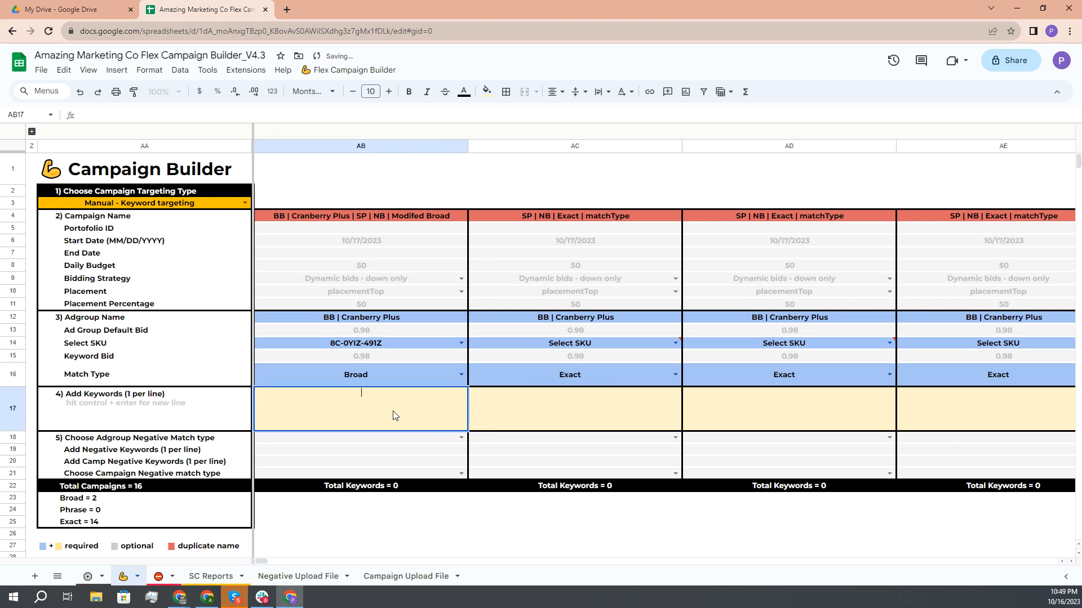
key("ctrl+v")
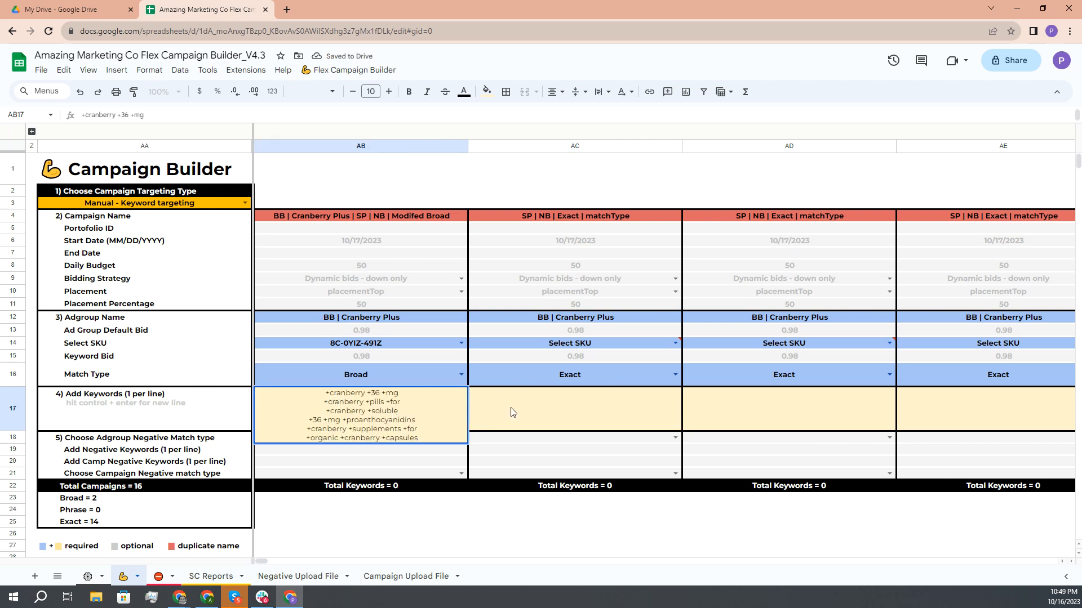
left_click(328, 392)
left_click(506, 418)
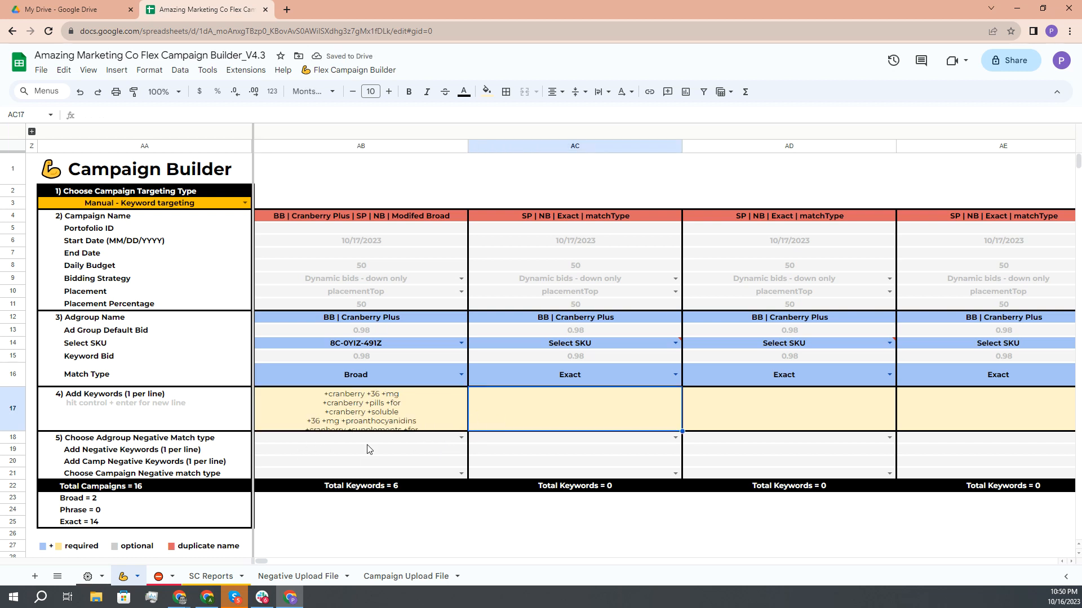
Step: Set AB18 to negativePhrase and paste the master sheet's Negative Phrase keywords from J4:J23 into the negative keywords cell AB19
left_click(461, 438)
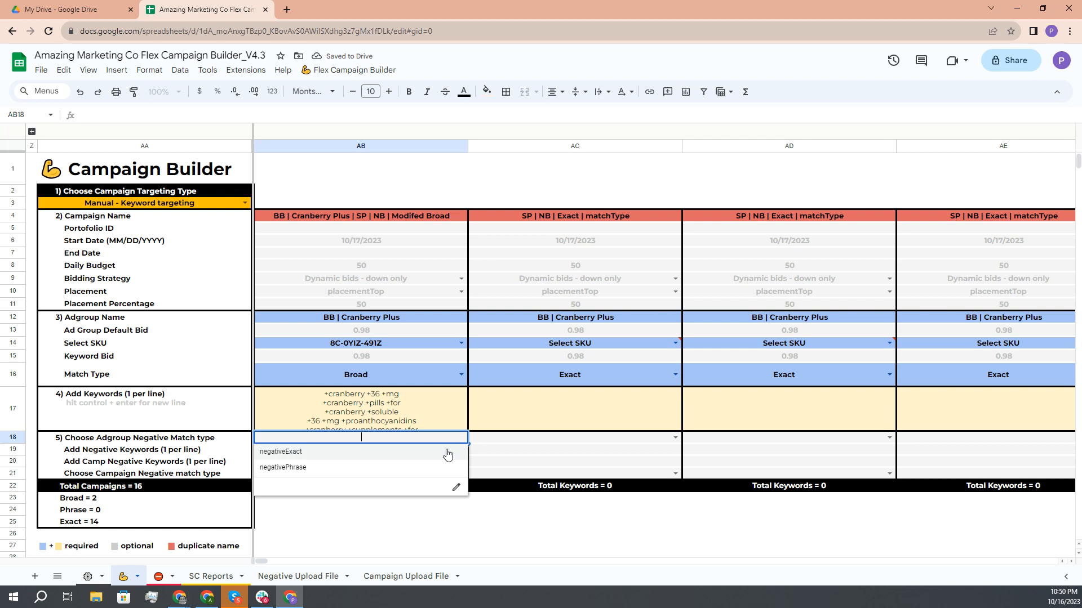
left_click(355, 468)
left_click(382, 452)
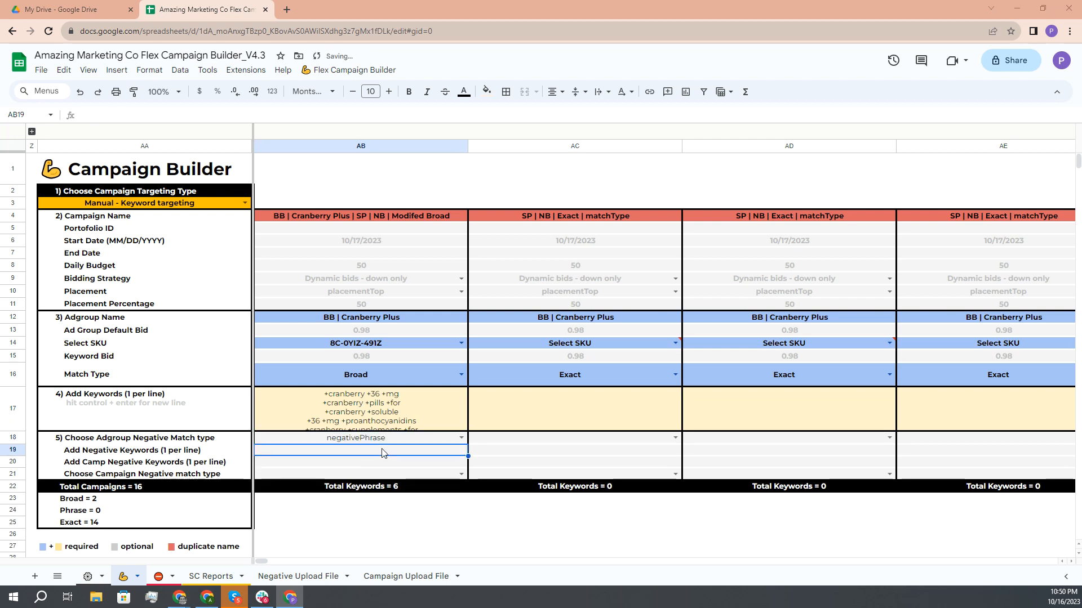
key("alt+Tab")
left_click_drag(823, 214, 823, 426)
key("ctrl+c")
key("alt+Tab")
double_click(383, 451)
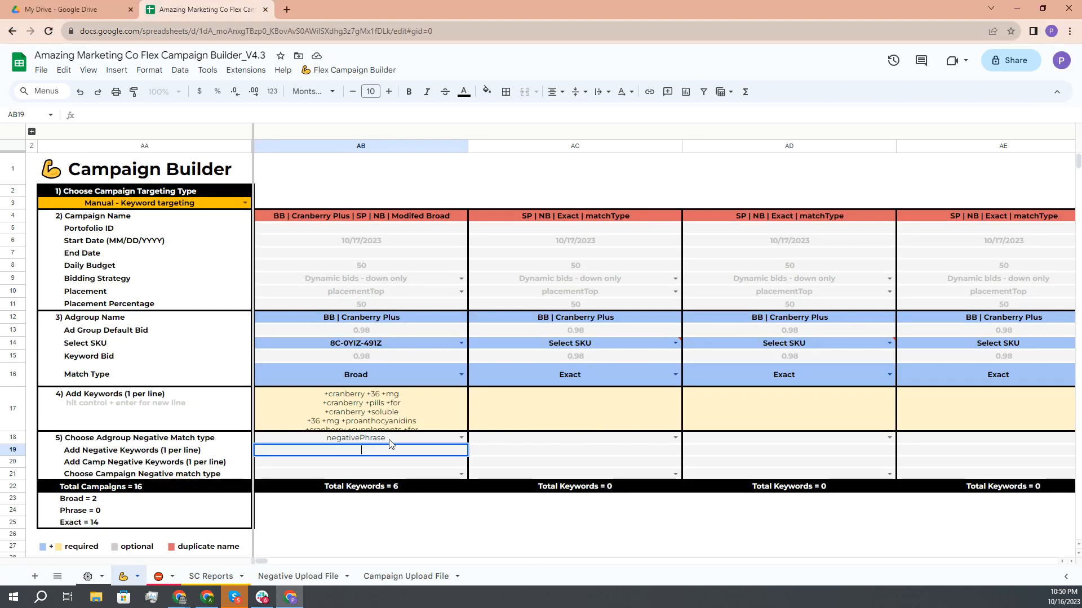
key("ctrl+v")
Step: Remove the blank lines between the pasted negative keywords in AB19, from azo down to gummy
left_click(375, 541)
key("BackSpace")
key("BackSpace")
key("BackSpace")
left_click(371, 486)
key("BackSpace")
left_click(371, 459)
key("BackSpace")
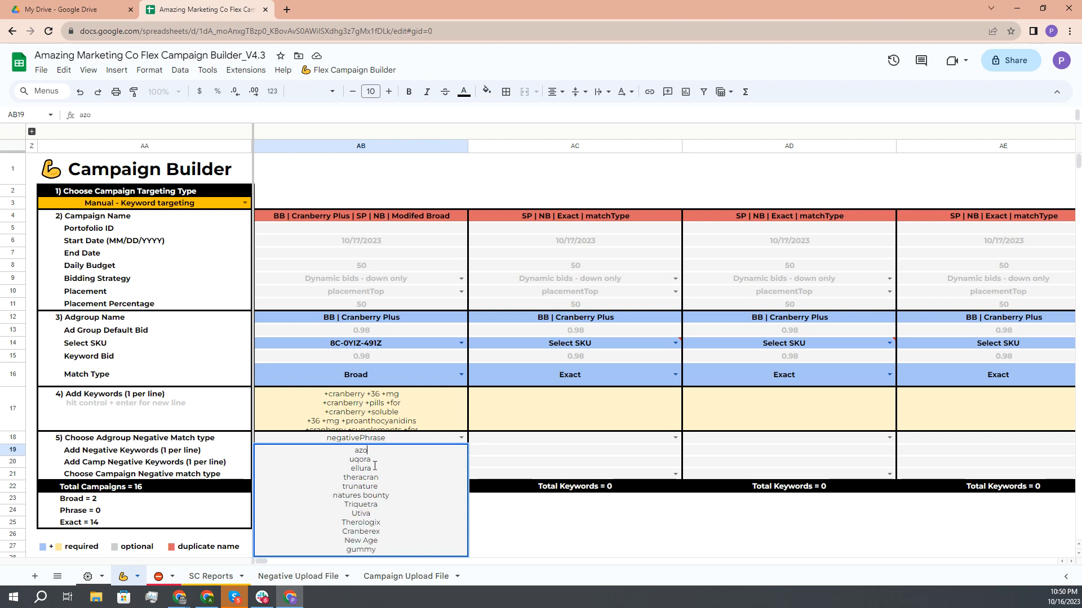
left_click(504, 462)
Step: Delete the remaining blank lines between gummy and Harbaach in the AB19 negative keywords
scroll(431, 476, "down", 3)
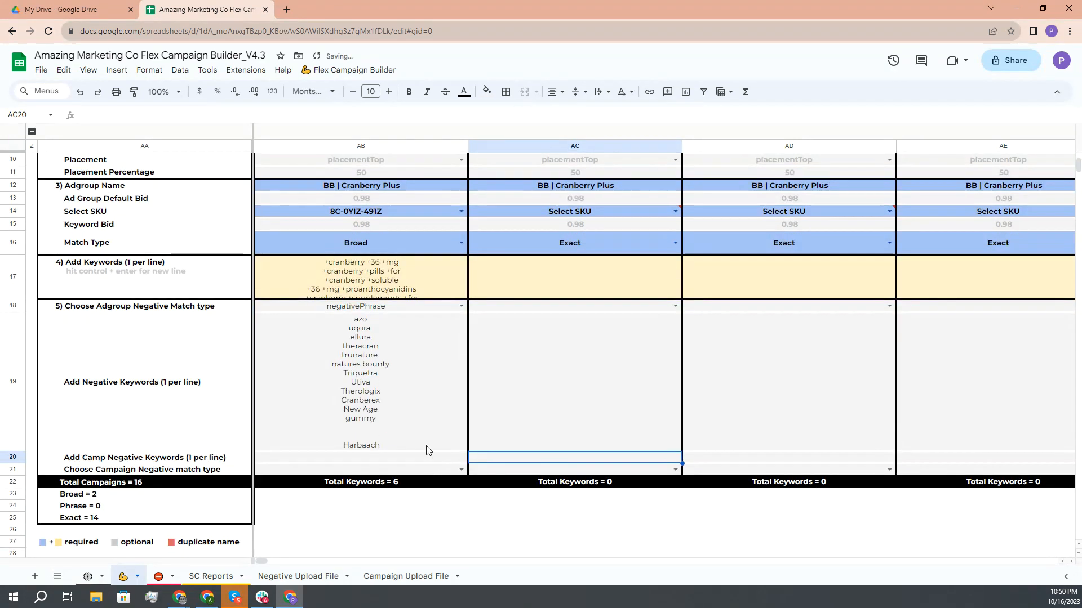
double_click(389, 406)
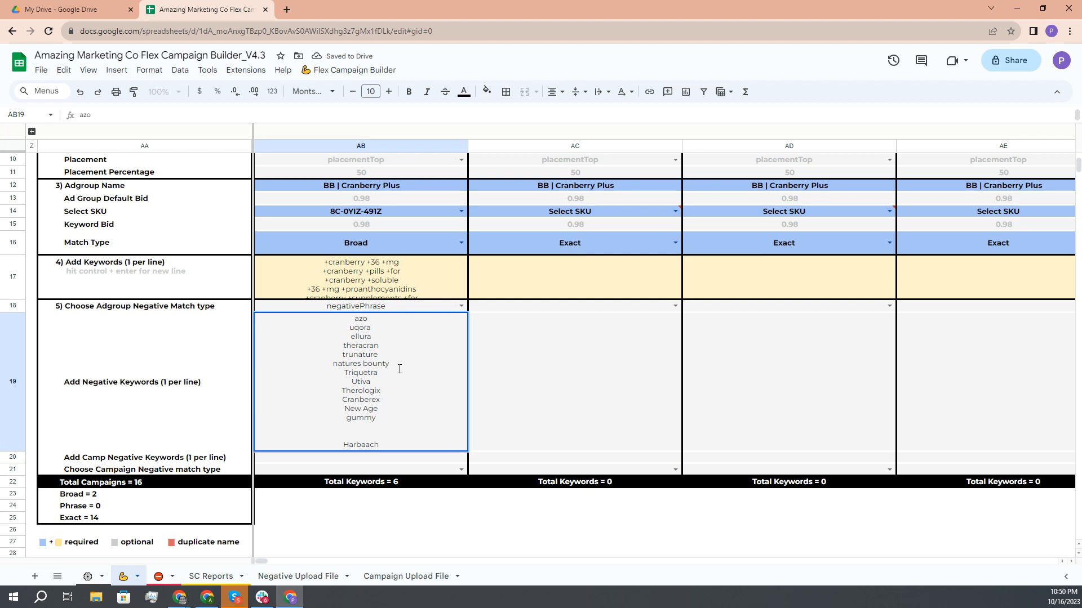
left_click(375, 431)
key("BackSpace")
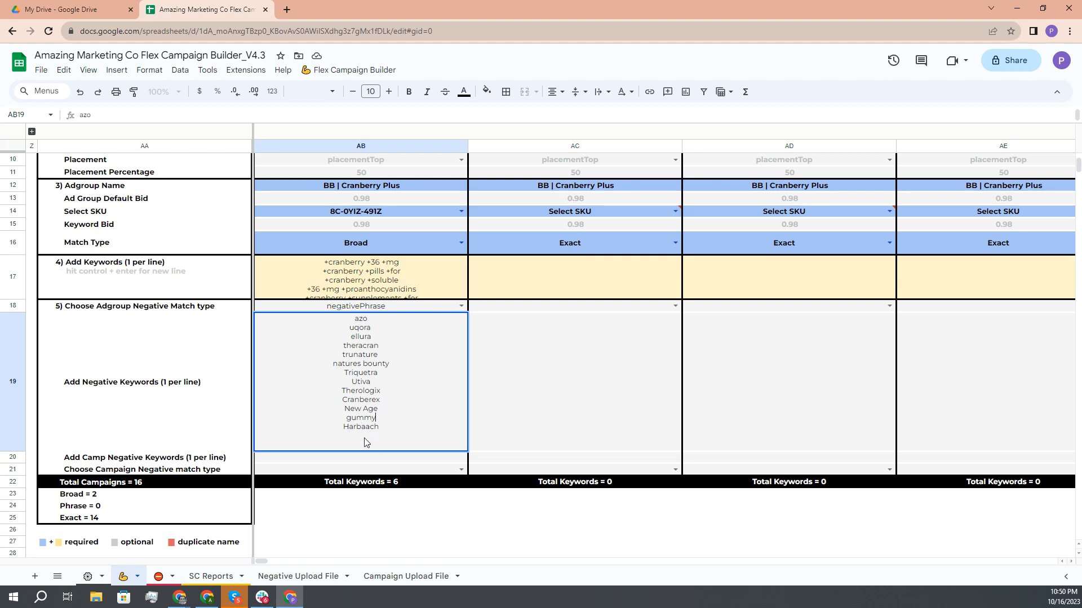
left_click(531, 420)
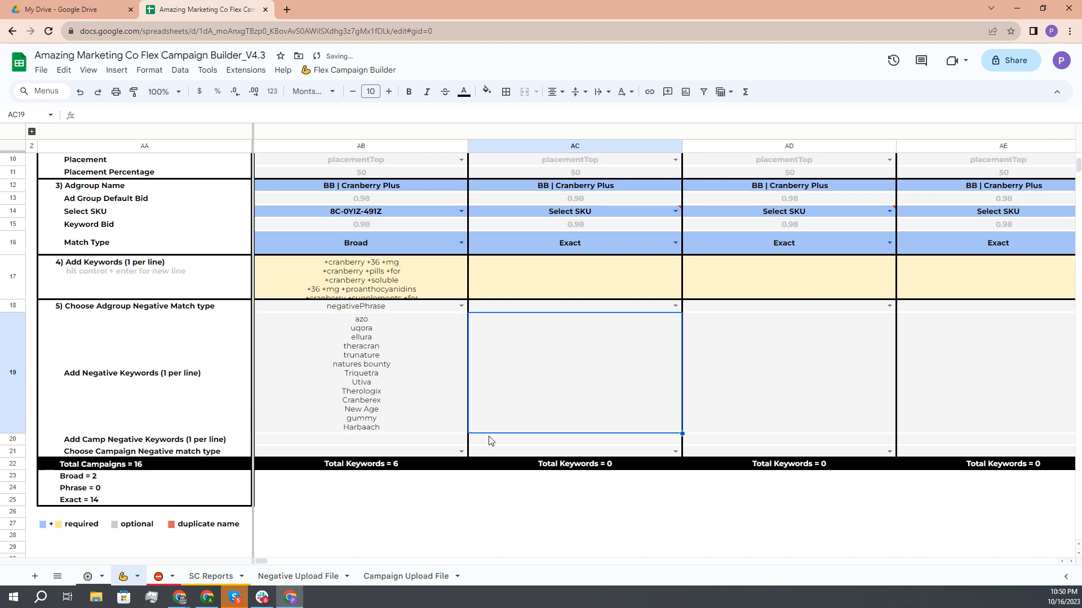
Step: Set the AB campaign's campaign negative match type in AB21 to negativeExact
left_click(438, 445)
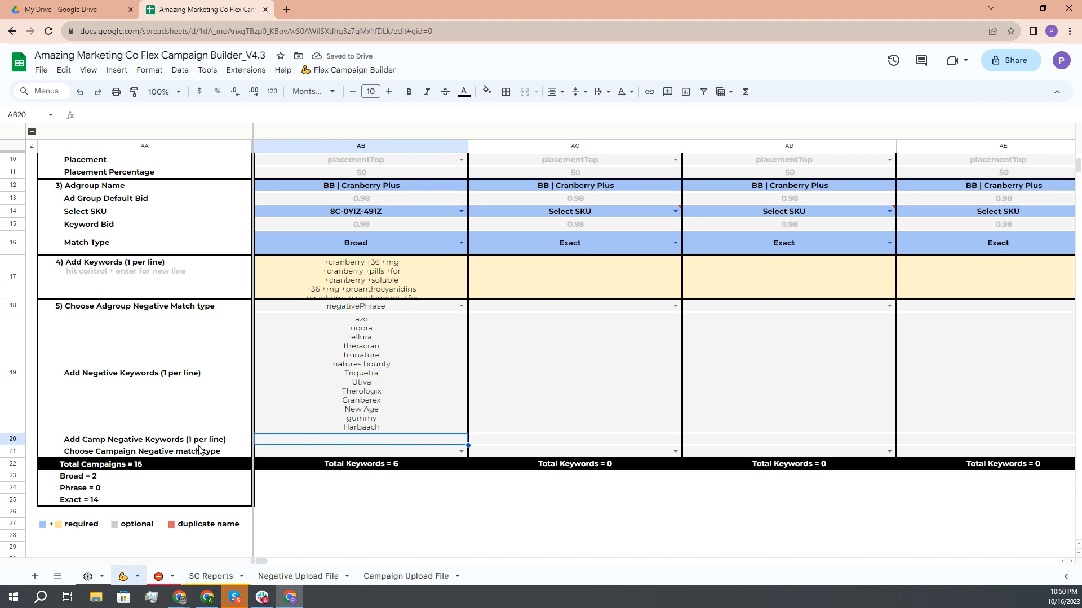
left_click(461, 452)
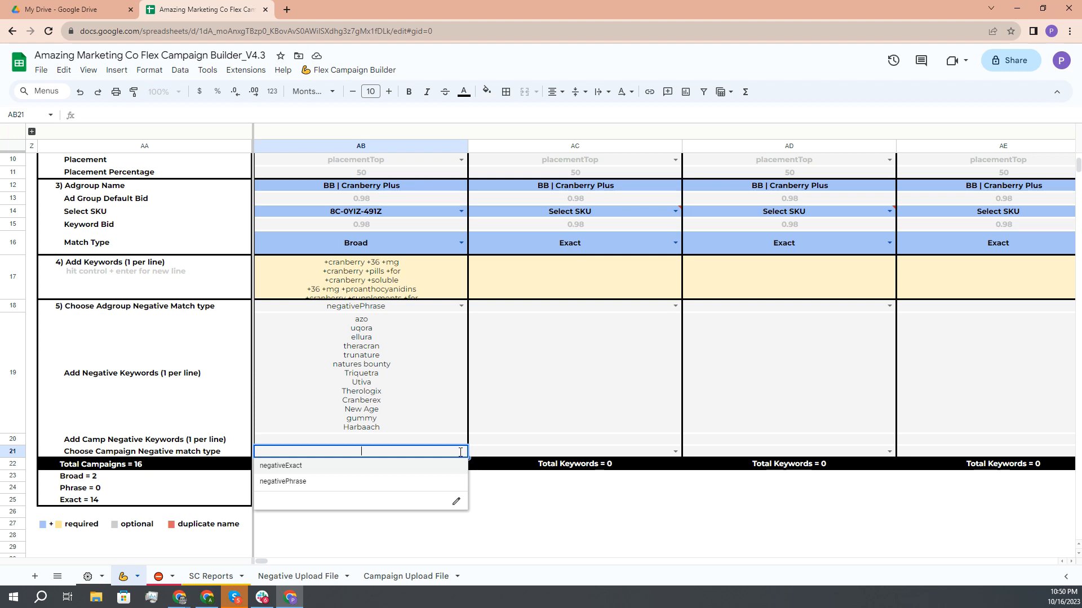
left_click(410, 478)
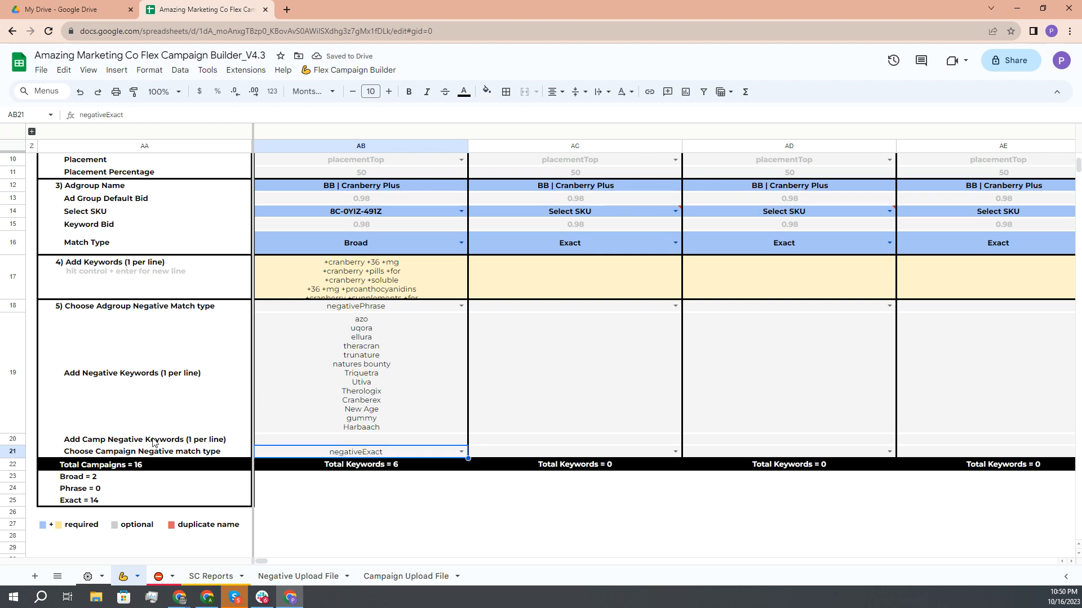
Step: Copy the Negative Exact keywords in K4:K23 of the Bold Botanica master sheet into the campaign negative keywords cell AB20
left_click(323, 441)
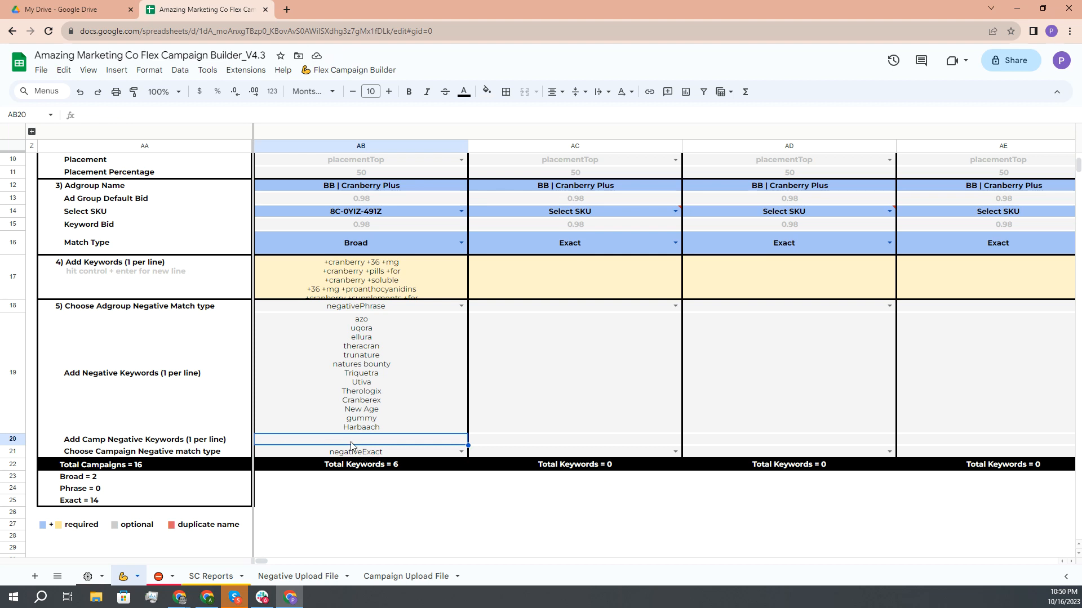
key("alt+Tab")
left_click_drag(891, 214, 899, 426)
key("alt+Tab")
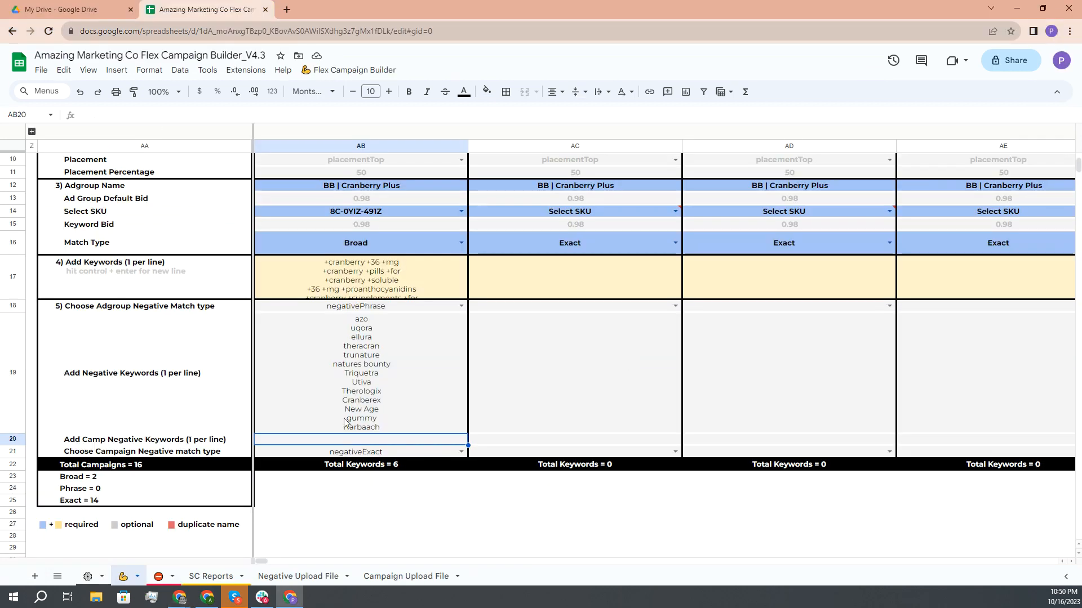
double_click(337, 440)
key("ctrl+v")
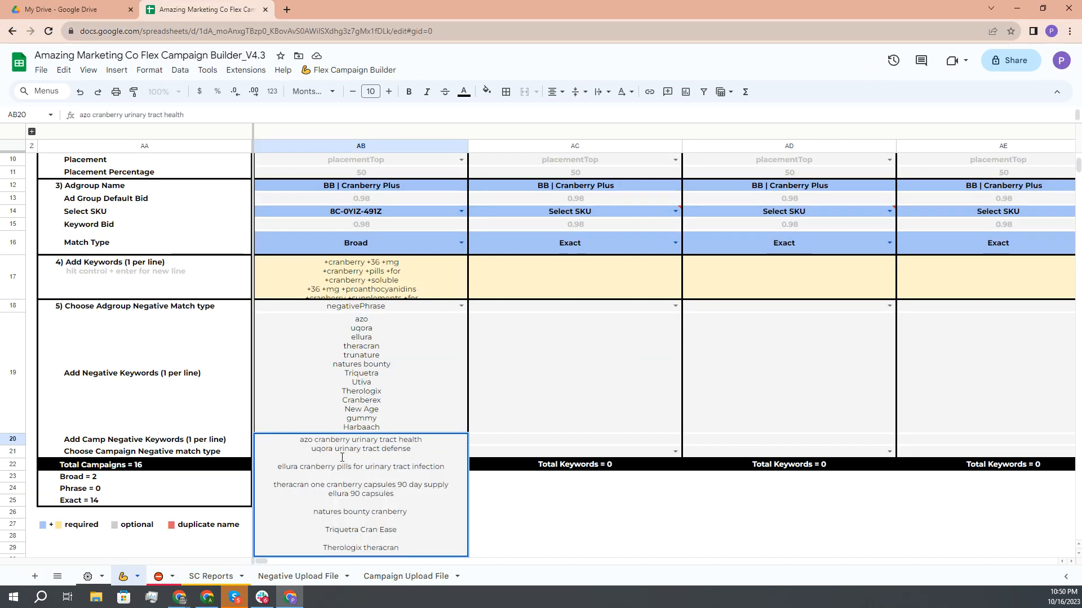
Step: Remove the blank lines between the campaign negative keywords in AB20 so each line holds one keyword
key("BackSpace")
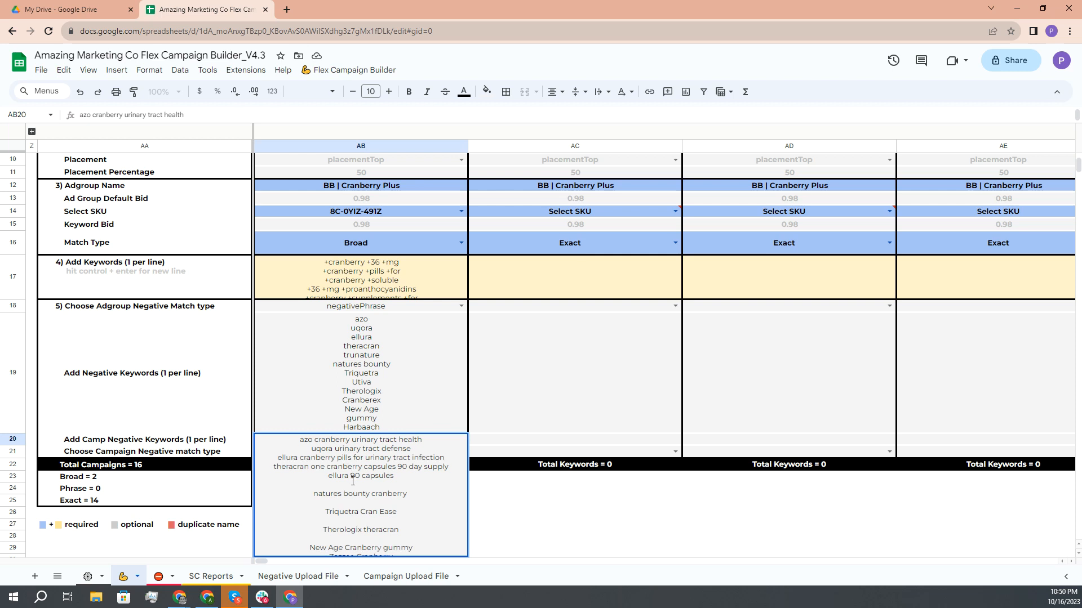
left_click(353, 485)
key("BackSpace")
key("BackSpace")
left_click(355, 504)
key("BackSpace")
left_click(362, 512)
key("BackSpace")
left_click(362, 536)
key("BackSpace")
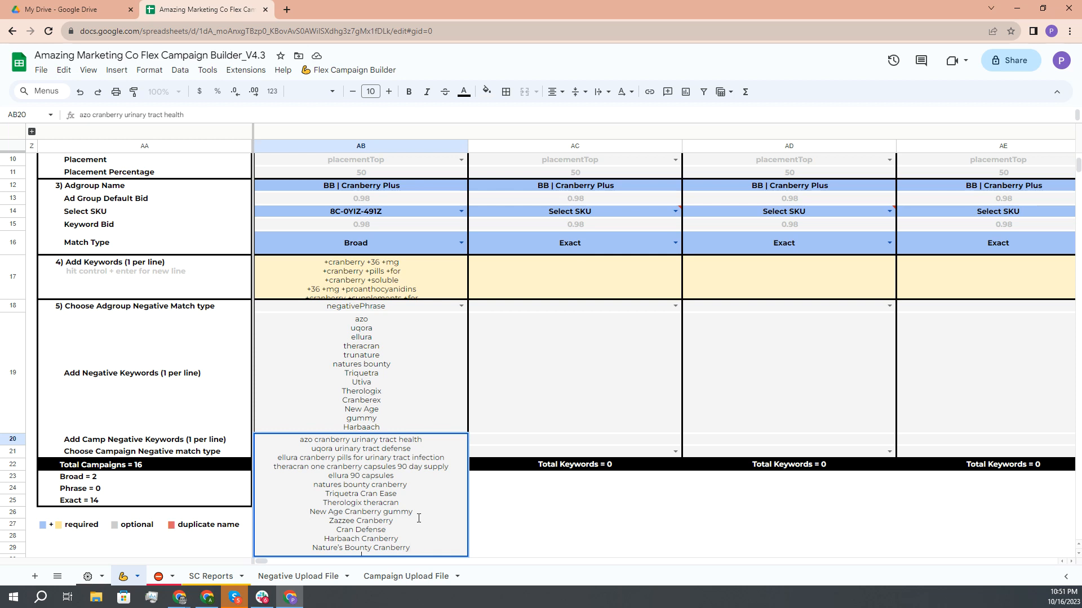
Step: Append the master sheet's Exact keywords from F4:F22 below Nature's Bounty Cranberry in AB20
key("alt+Tab")
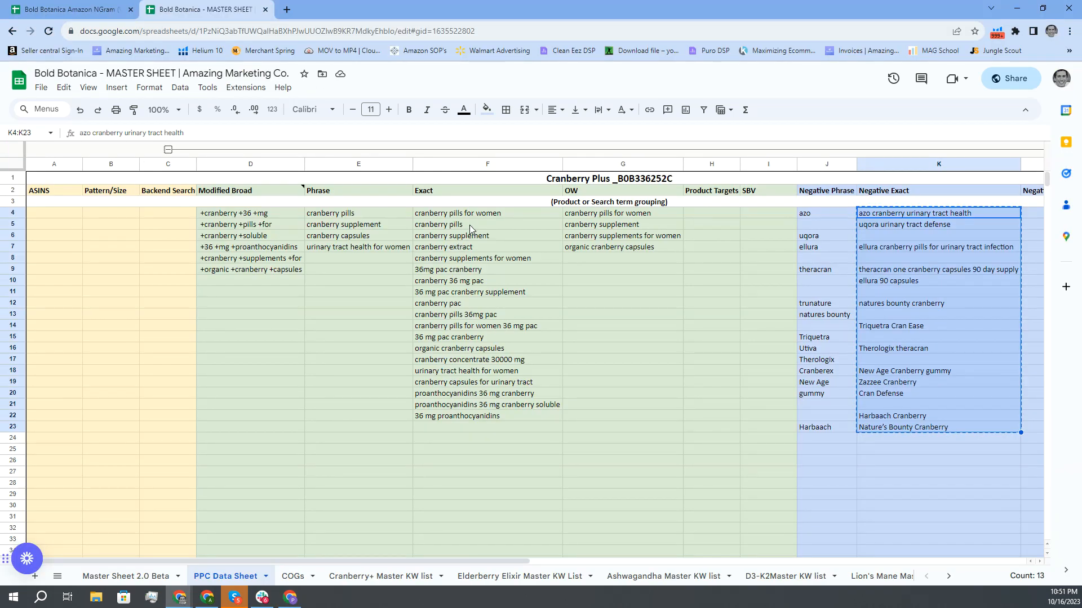
left_click_drag(472, 214, 476, 417)
key("ctrl+c")
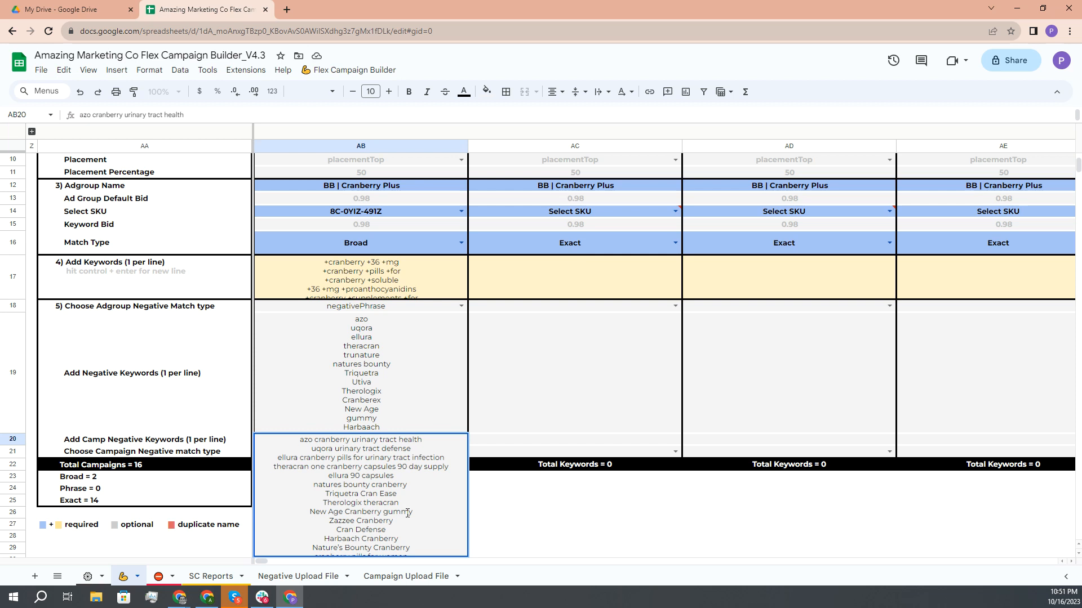
Step: Append the master sheet's four Phrase keywords from E4:E7 to the end of the AB20 list and commit the cell
key("alt+Tab")
left_click_drag(364, 215, 360, 249)
key("ctrl+c")
key("alt+Tab")
key("Return")
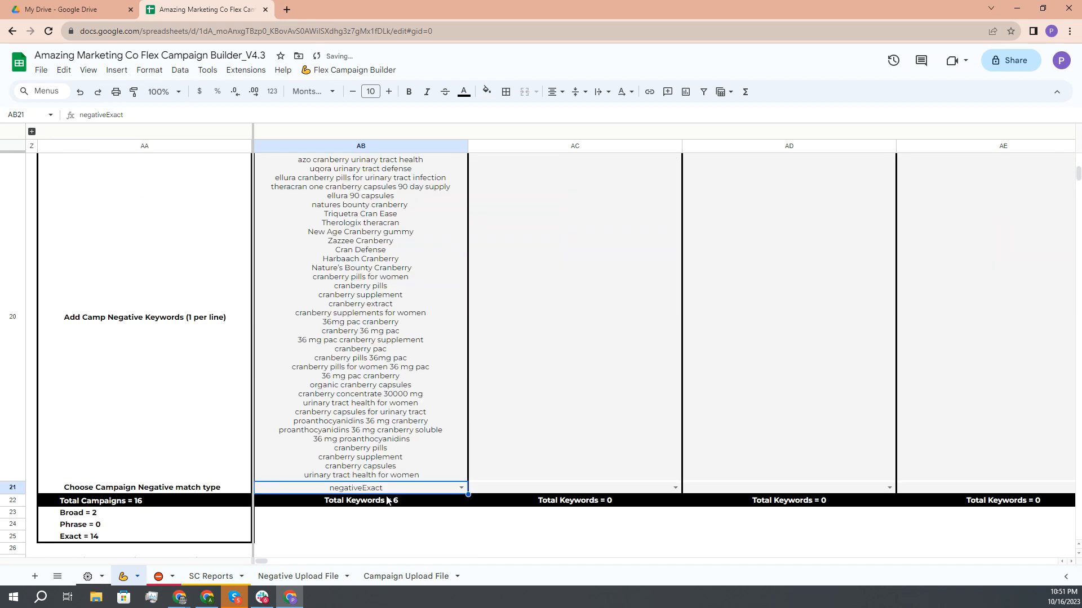
Step: Review the AB campaign's settings, keywords, ad group negatives and campaign negatives from its name down to its total row
left_click(415, 466)
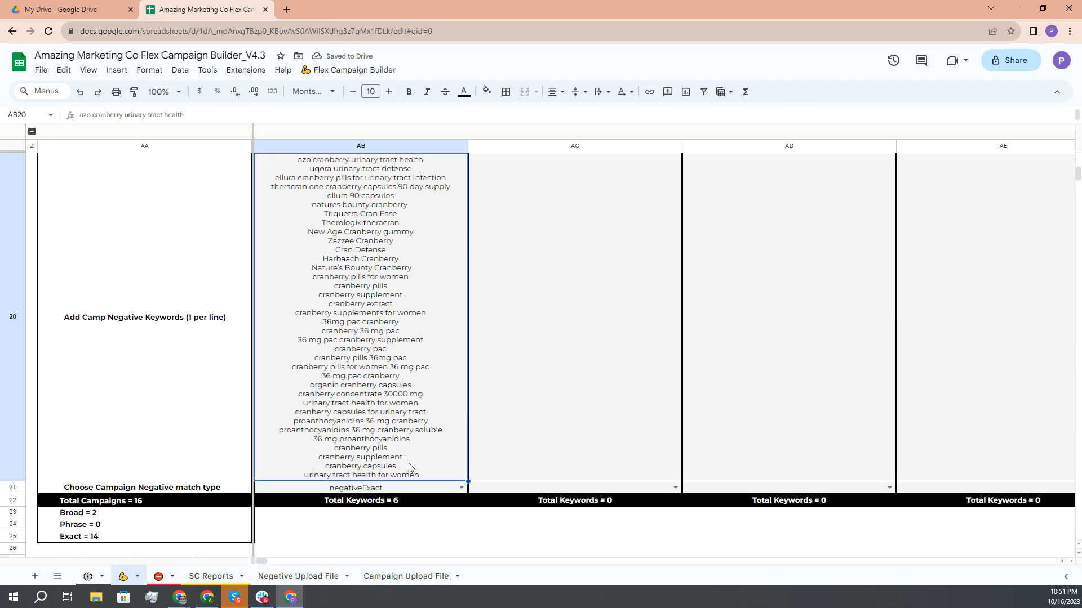
scroll(410, 463, "up", 5)
scroll(413, 463, "up", 3)
scroll(413, 463, "down", 5)
scroll(413, 463, "up", 4)
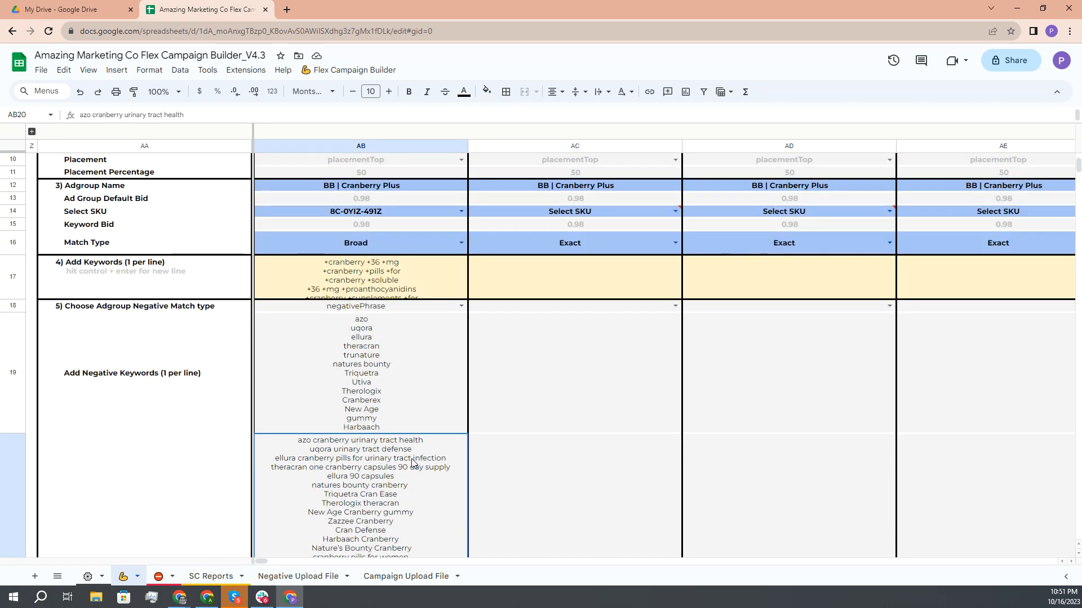
scroll(413, 463, "up", 3)
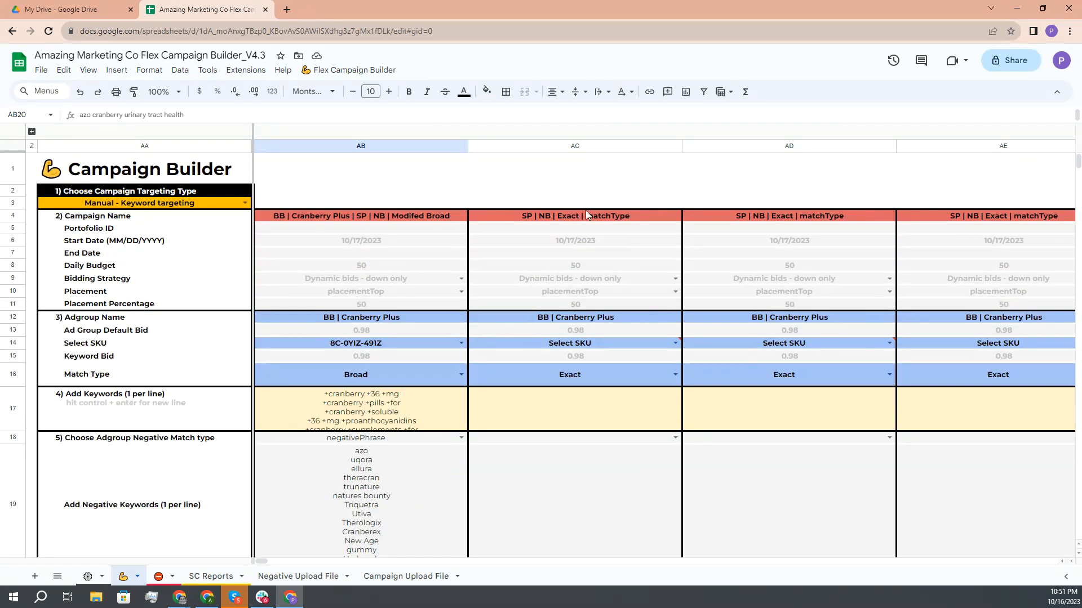
scroll(410, 433, "down", 10)
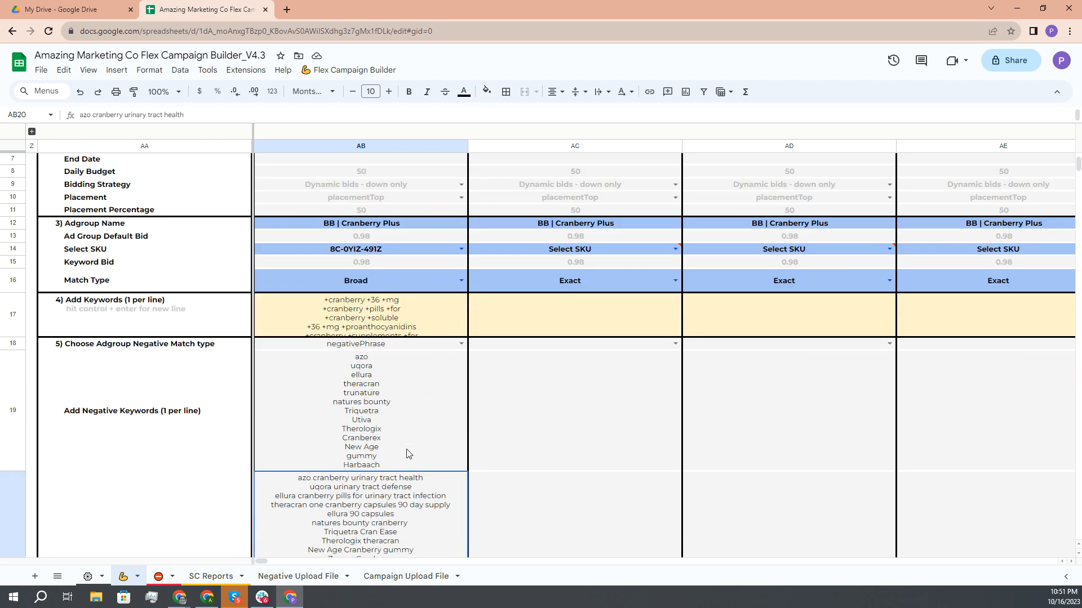
scroll(367, 391, "up", 5)
scroll(366, 390, "down", 3)
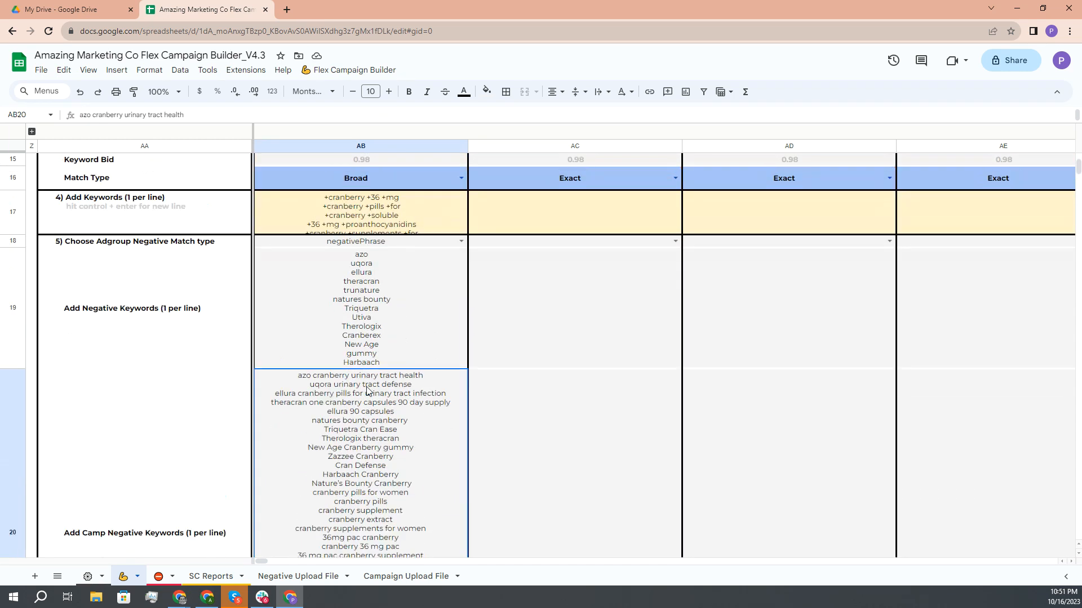
scroll(367, 391, "up", 2)
scroll(372, 360, "down", 2)
scroll(376, 379, "down", 3)
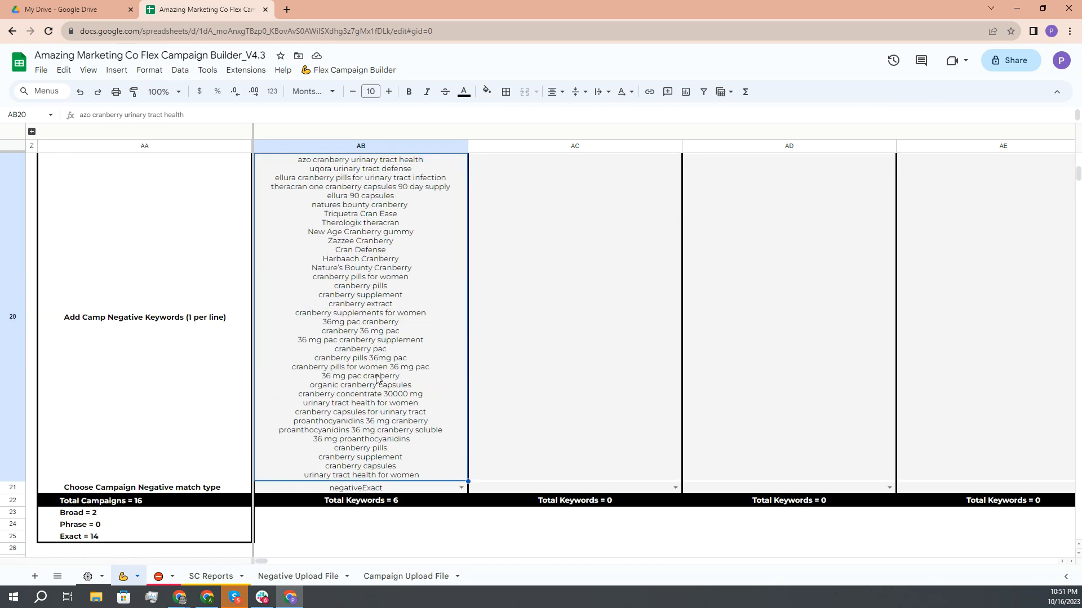
scroll(377, 375, "up", 3)
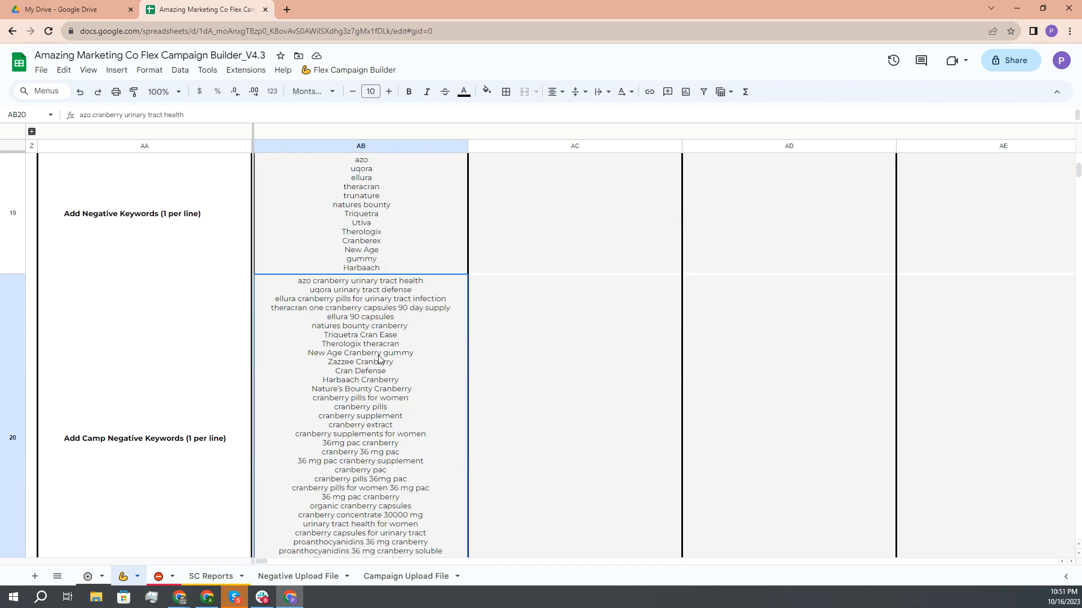
Step: Copy the negatives from azo cranberry urinary tract health to Nature's Bounty Cranberry in AB20 into the campaign negatives cell AC20
key("Return")
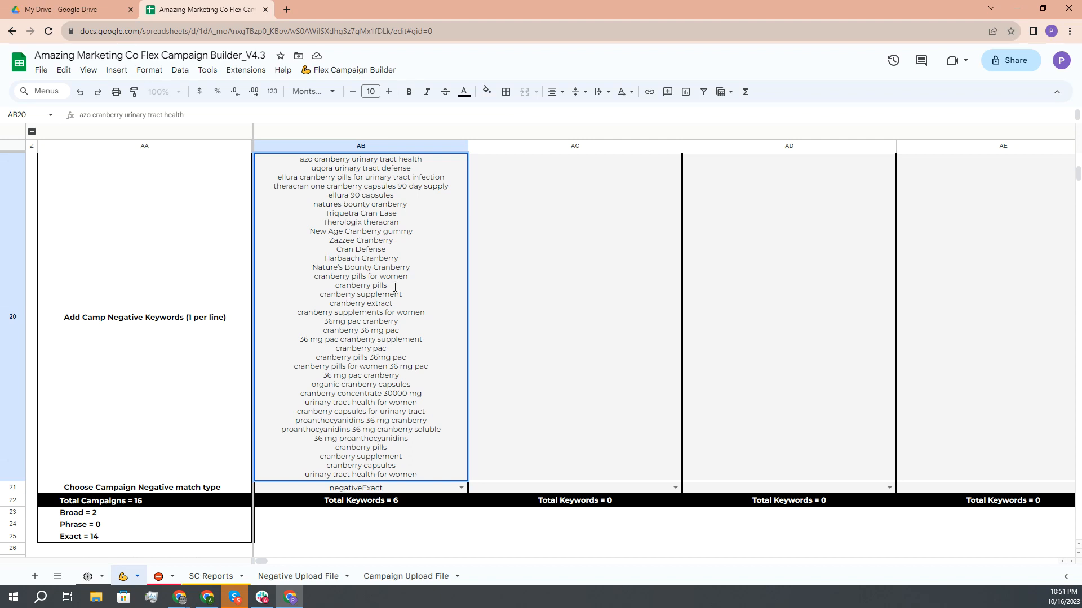
left_click_drag(417, 268, 298, 160)
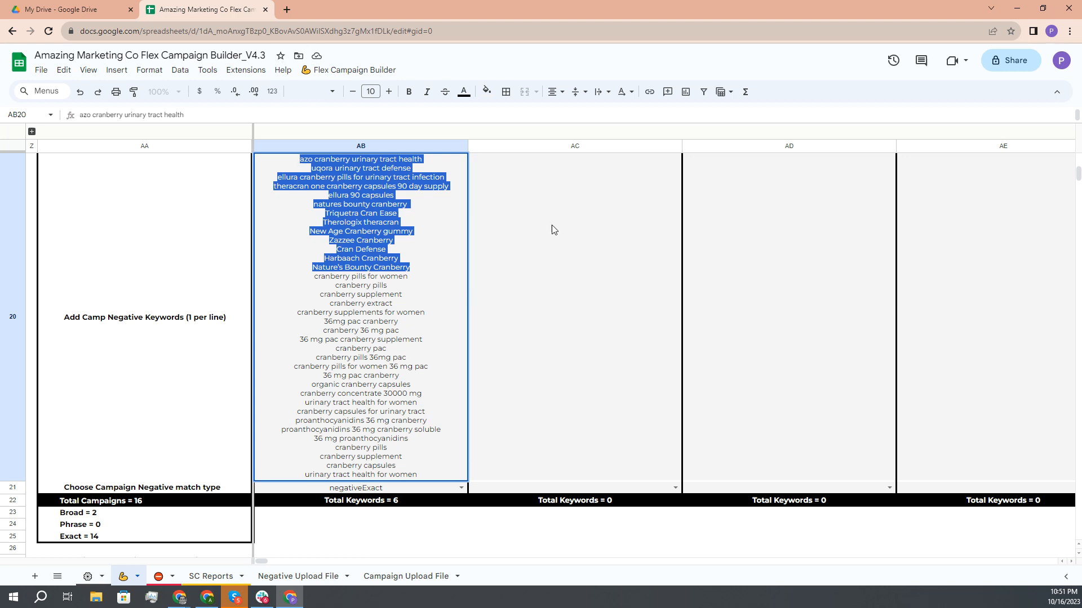
left_click(560, 212)
double_click(560, 212)
key("ctrl+v")
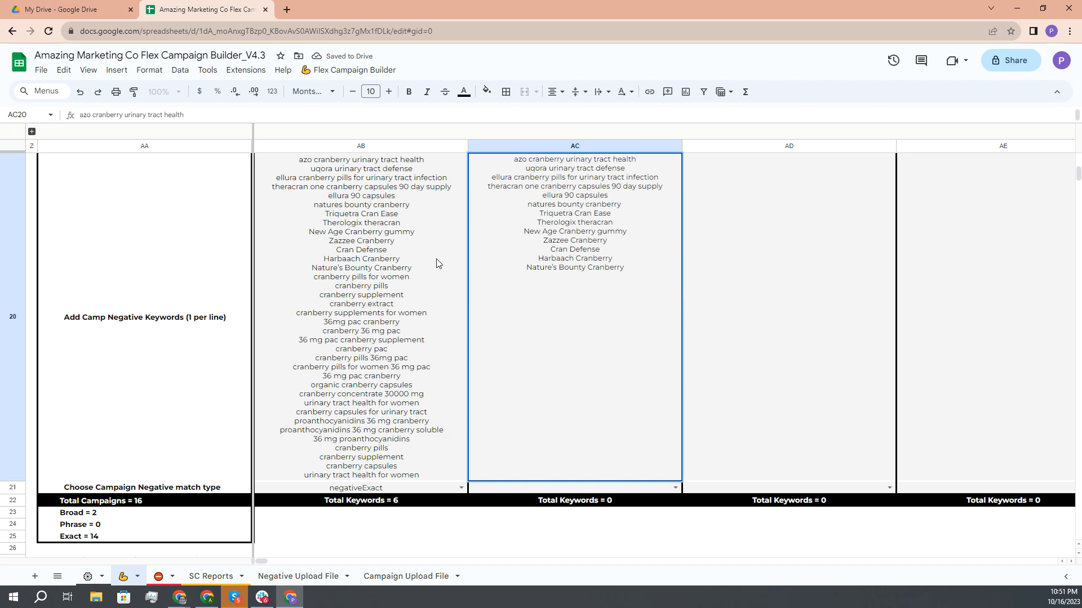
Step: Copy the whole ad group negative keyword list, azo through Harbaach, from AB19 into AC19
scroll(437, 263, "up", 3)
double_click(376, 252)
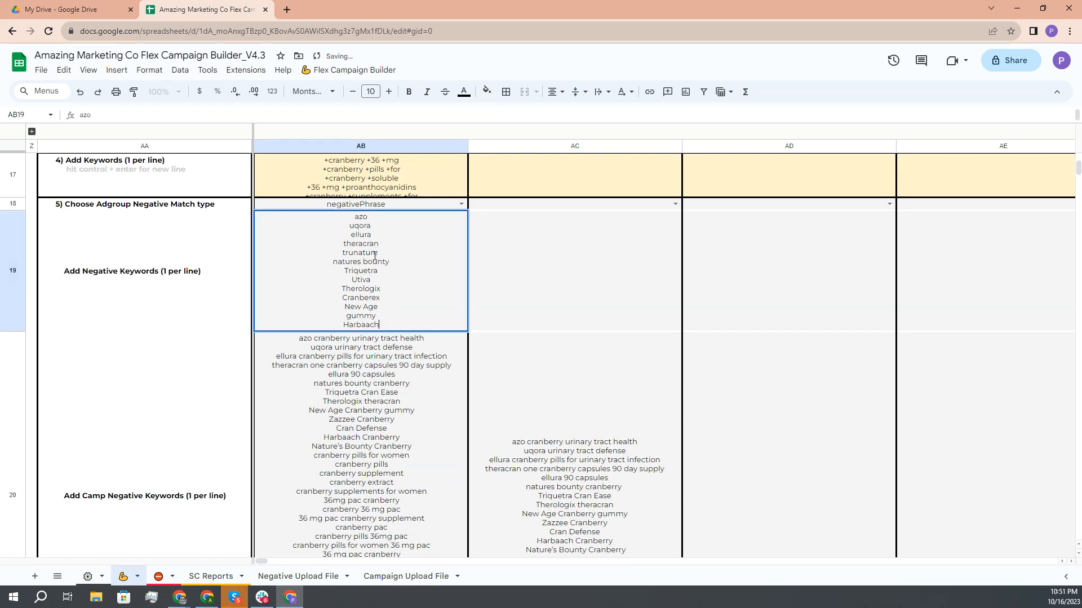
left_click_drag(380, 324, 351, 217)
key("ctrl+c")
double_click(567, 242)
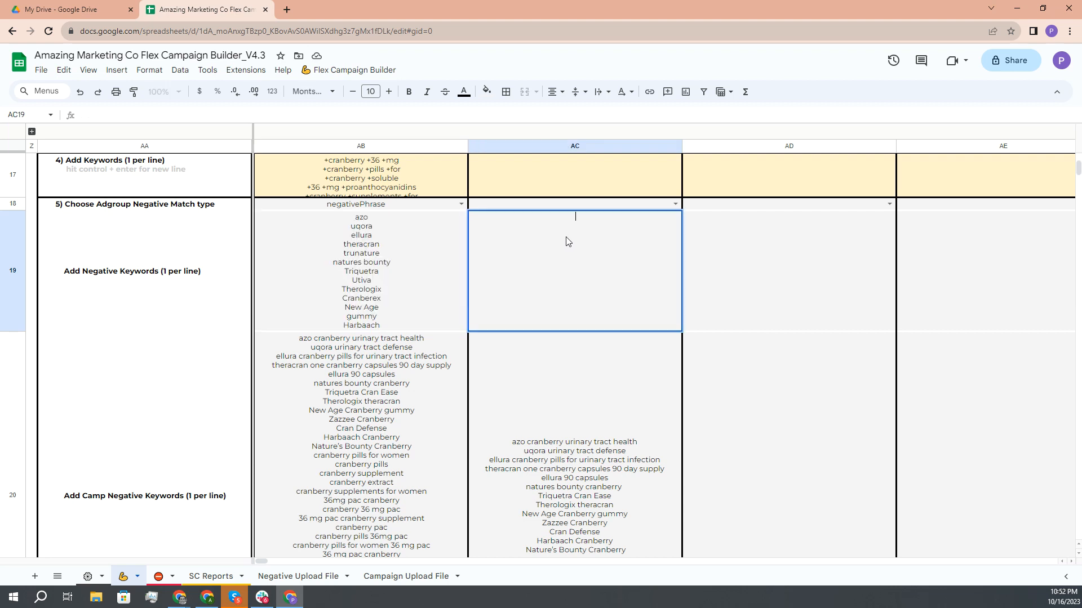
key("ctrl+v")
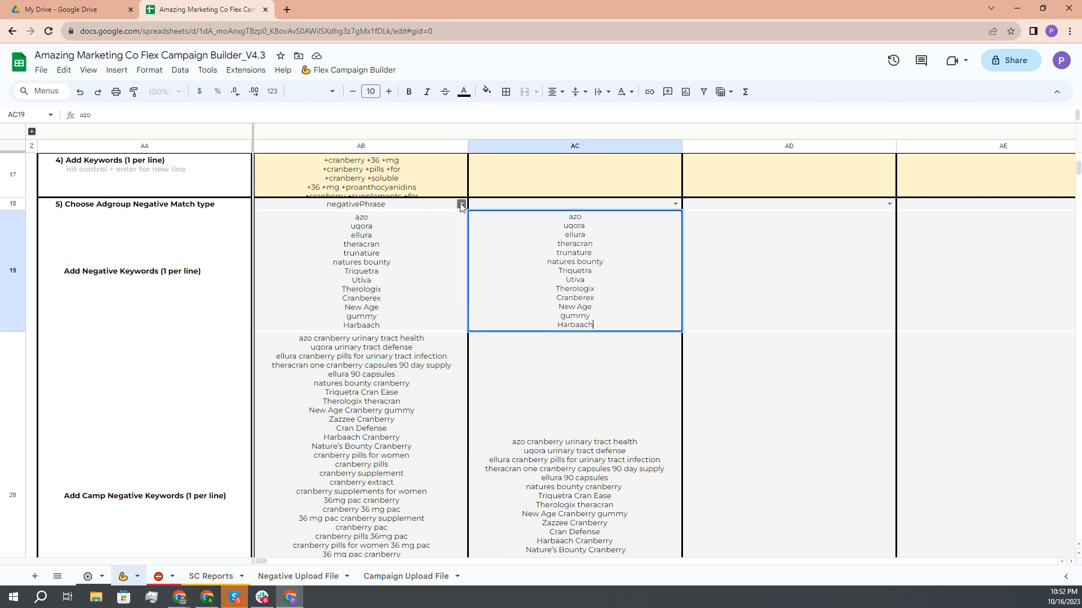
Step: Set the AC campaign's ad group negative match type to negativePhrase and its campaign negative match type to negativeExact
left_click(675, 204)
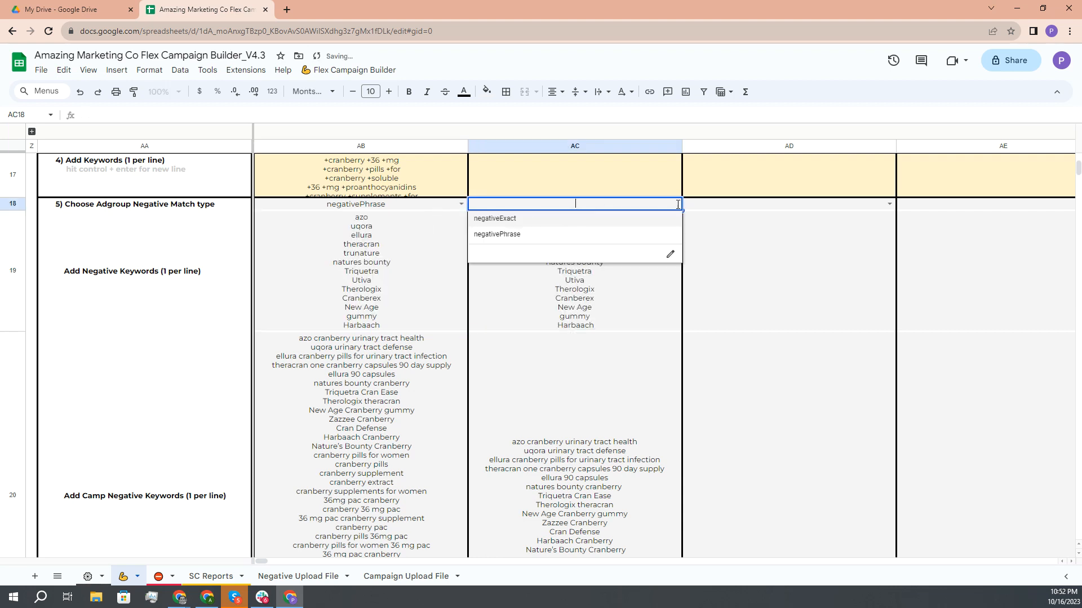
left_click(589, 241)
scroll(616, 443, "down", 1)
scroll(572, 398, "down", 2)
left_click(675, 488)
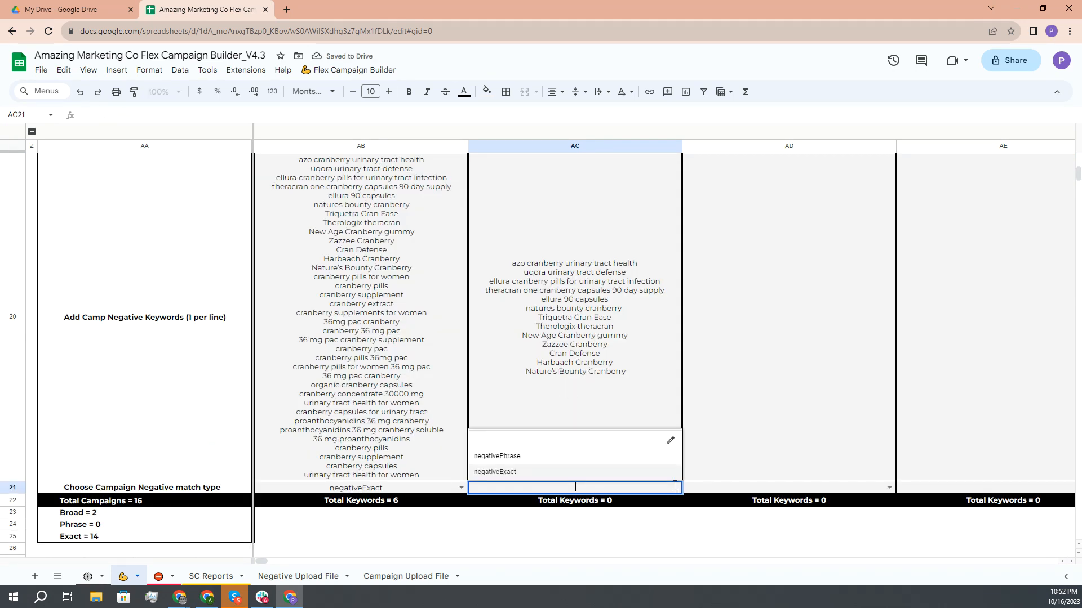
left_click(547, 475)
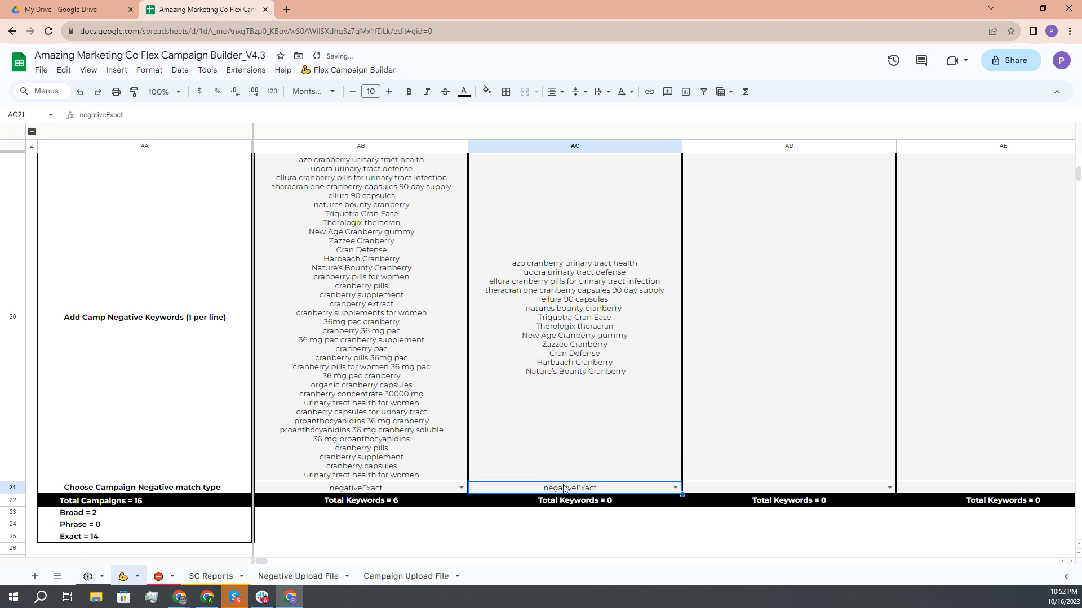
left_click(526, 533)
Step: Set the AC campaign's match type in AC16 to Phrase
scroll(525, 532, "up", 10)
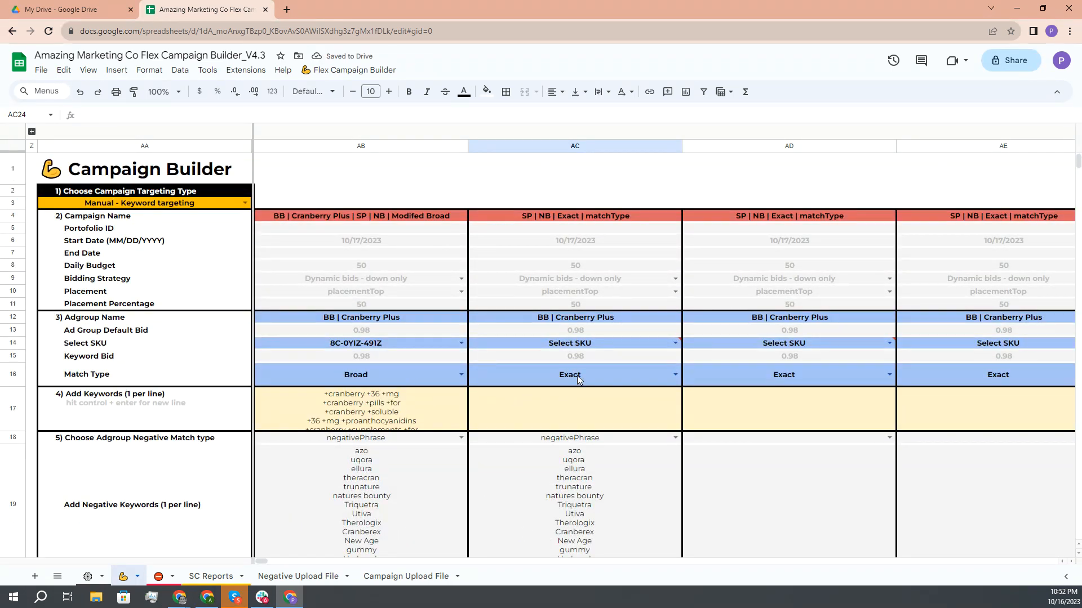
left_click(672, 377)
left_click(498, 411)
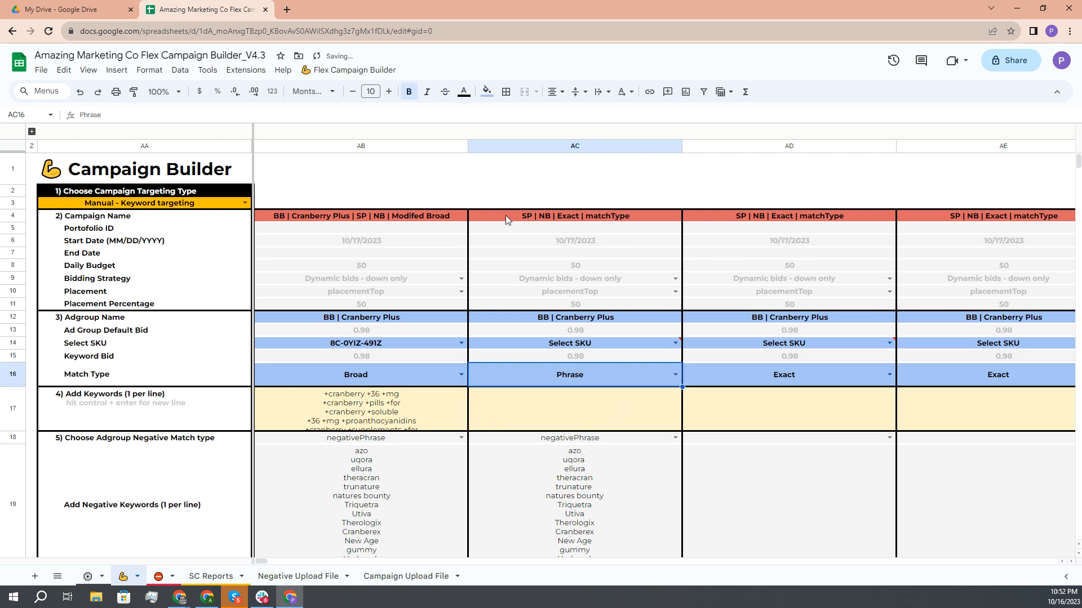
Step: Fill the campaign name from AB4 into AC4 and change its ending to read BB | Cranberry Plus | SP | NB | Phrase/Exact Pool
left_click(334, 222)
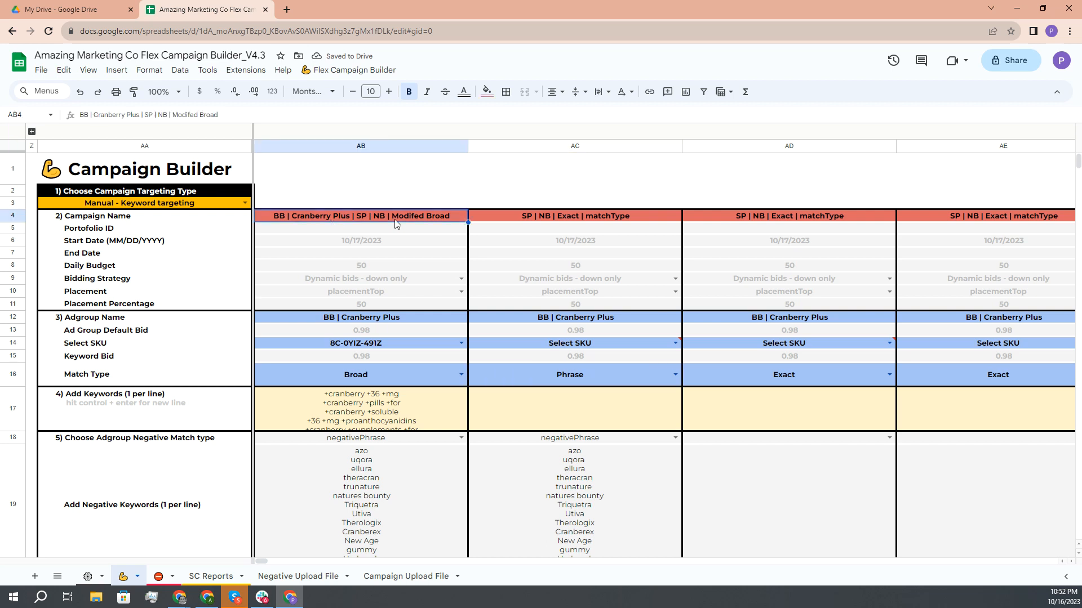
left_click_drag(468, 223, 559, 228)
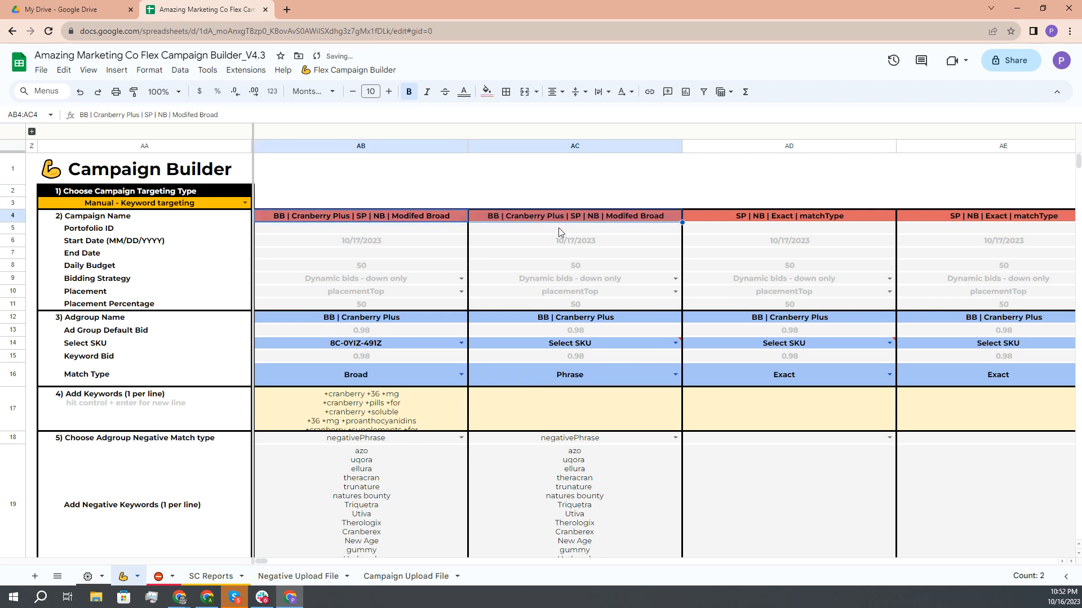
double_click(591, 214)
left_click_drag(661, 215, 606, 217)
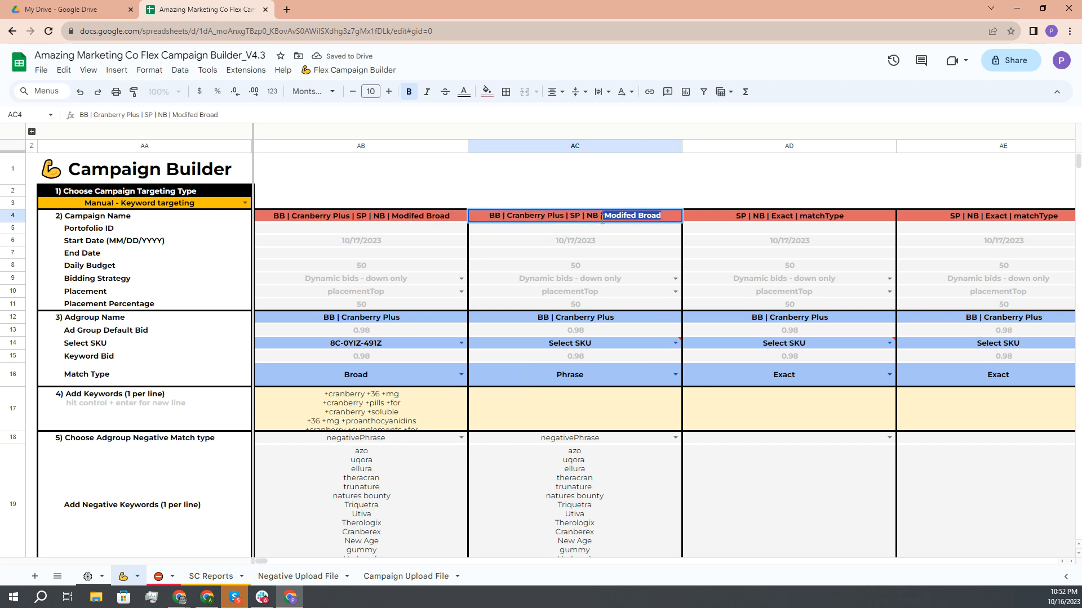
type("Phra")
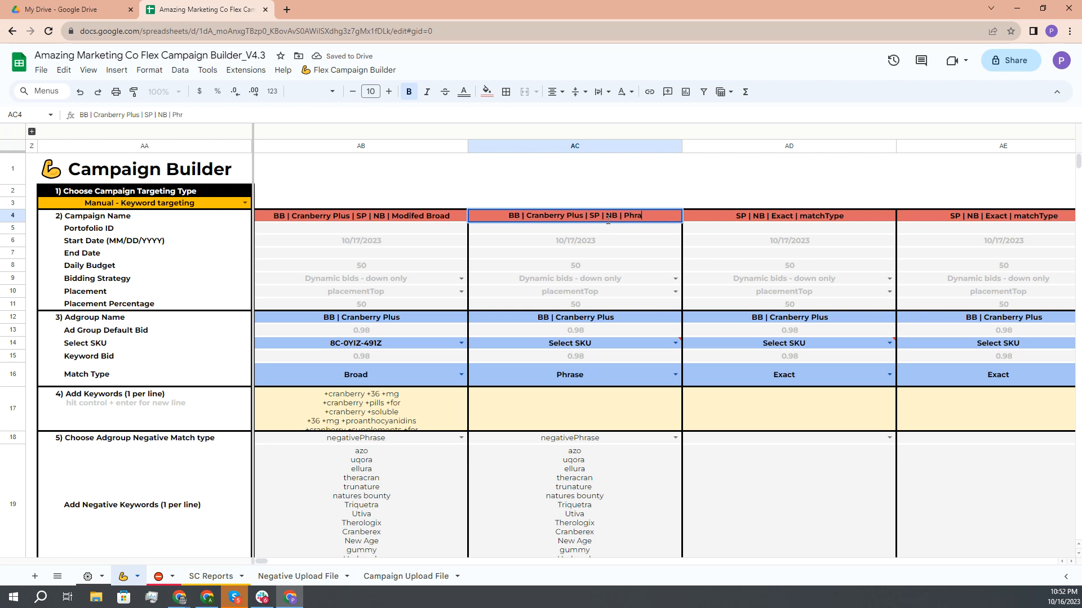
type("se?Ex")
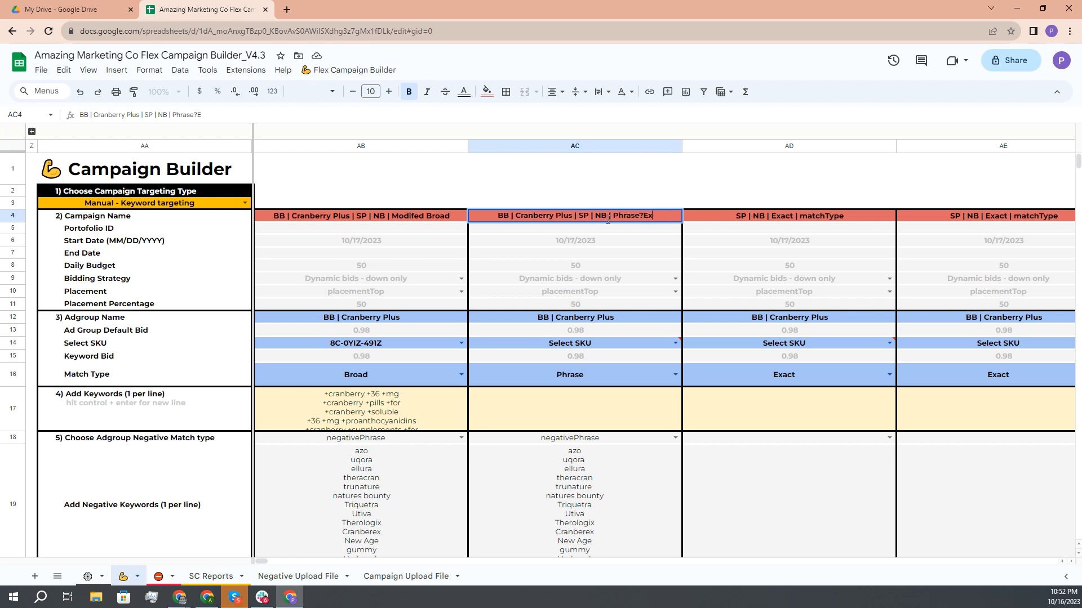
key("BackSpace")
key("BackSpace")
key("BackSpace")
type("/Exact Pool")
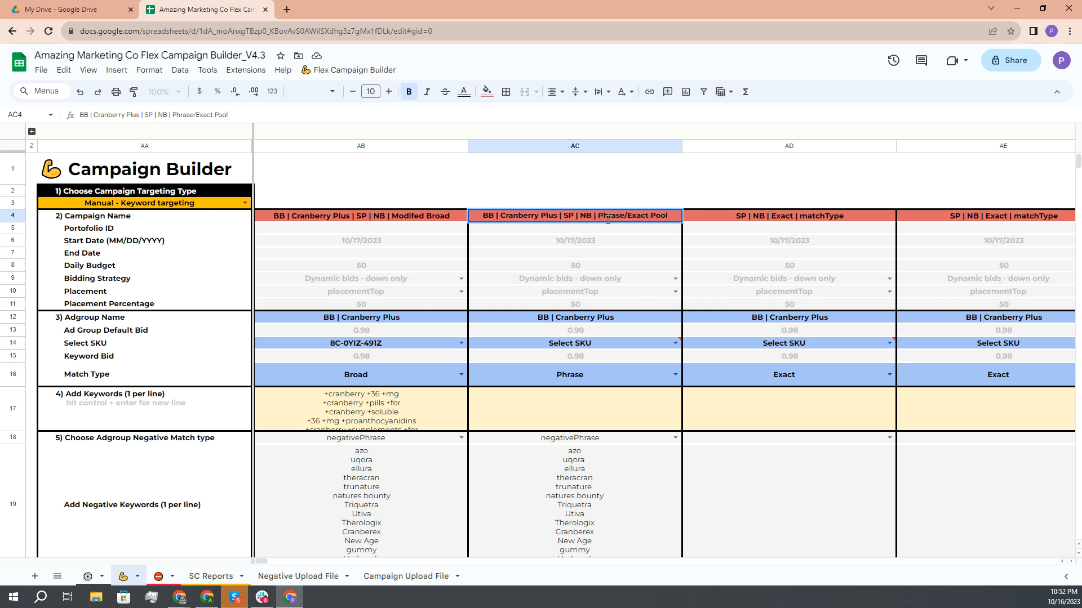
left_click(593, 266)
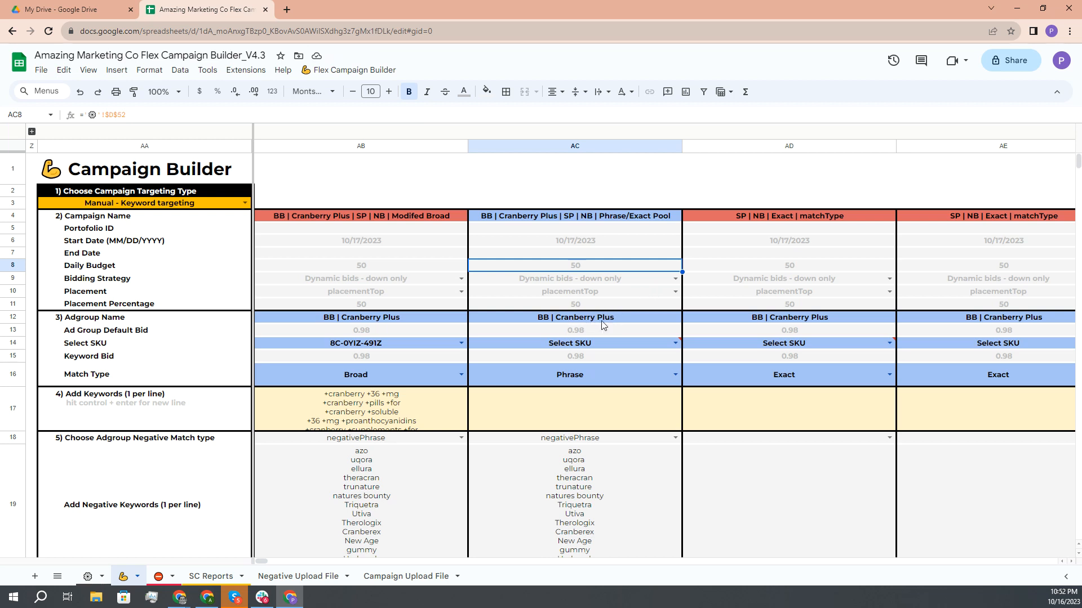
Step: Set the AC campaign's SKU to 8C-0YIZ-491Z and copy the master sheet's Phrase keywords, cranberry pills through urinary tract health for women, into AC17
left_click(675, 343)
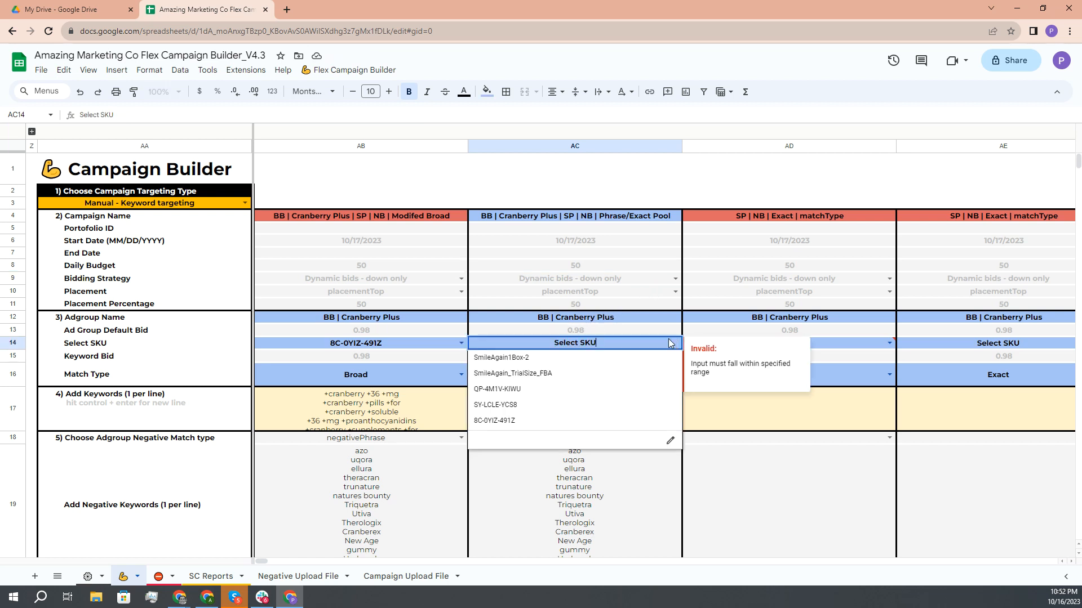
left_click(535, 426)
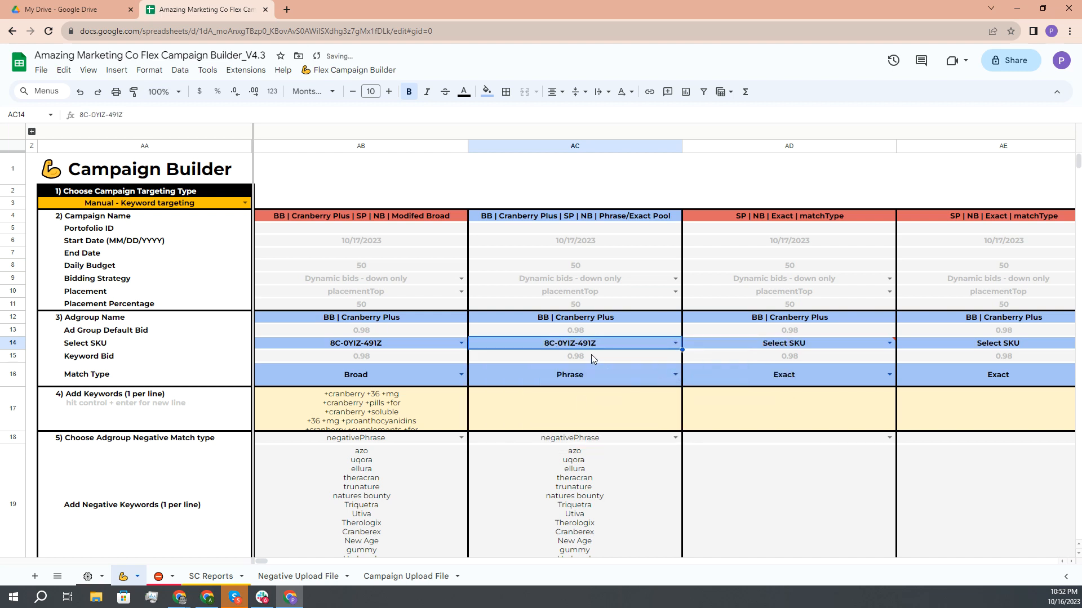
scroll(609, 363, "down", 1)
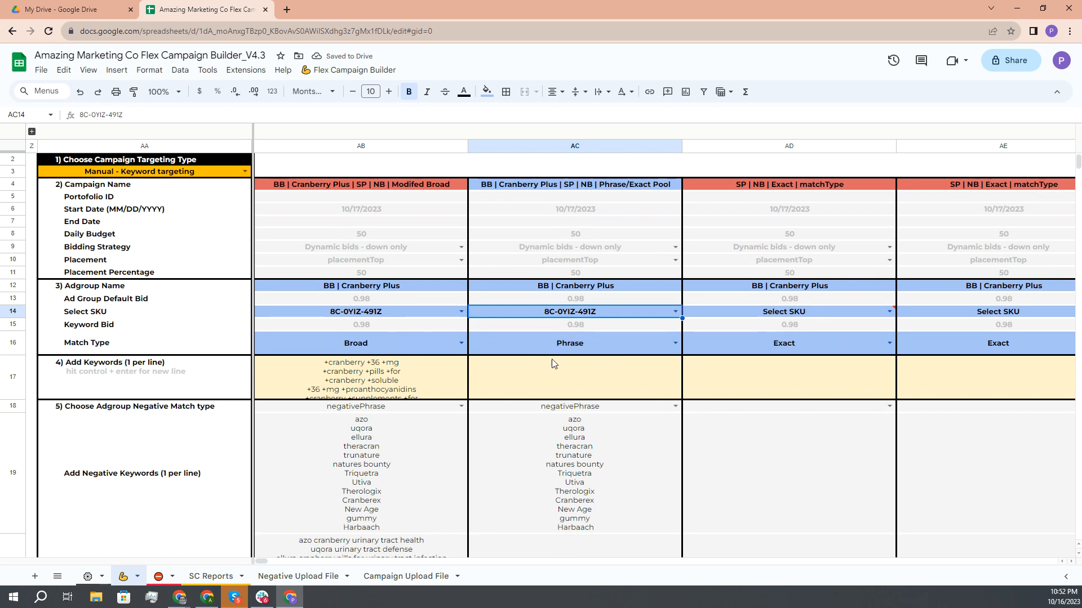
key("alt+Tab")
left_click(384, 225)
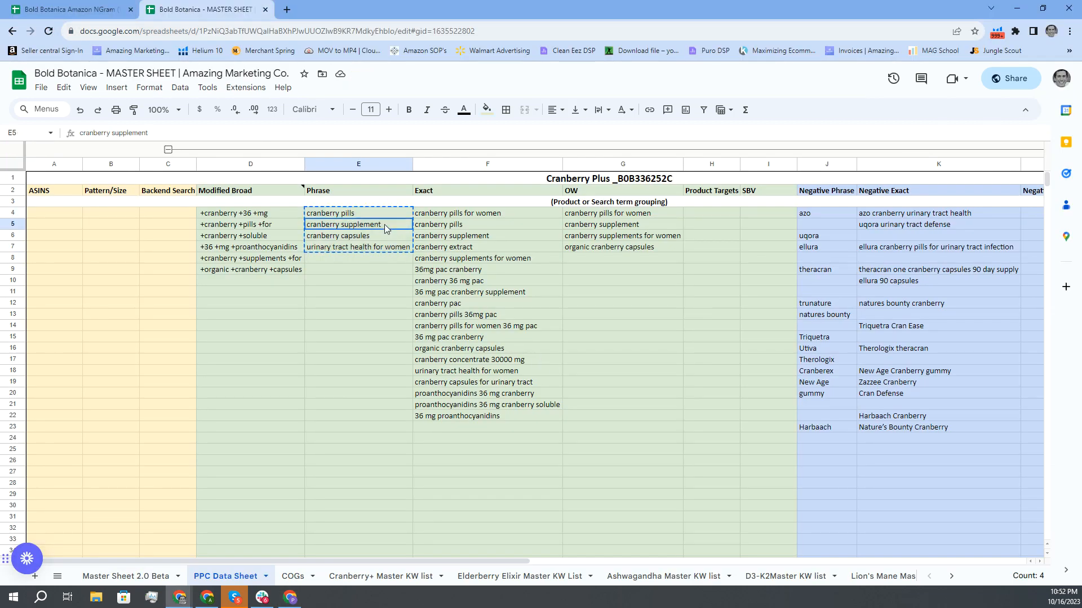
left_click_drag(378, 216, 381, 248)
key("ctrl+c")
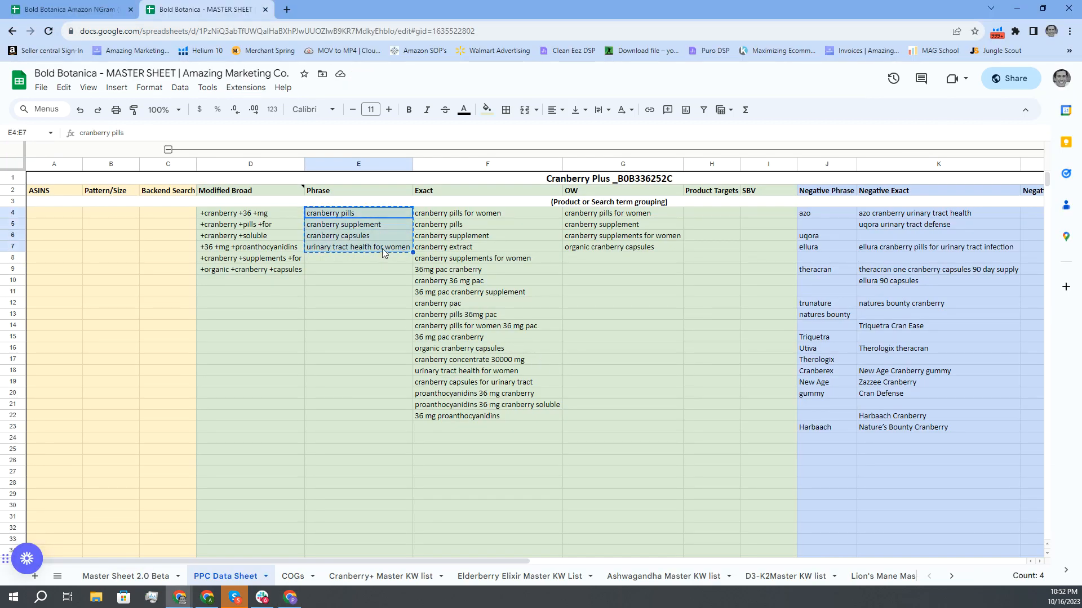
key("alt+Tab")
double_click(569, 366)
key("ctrl+v")
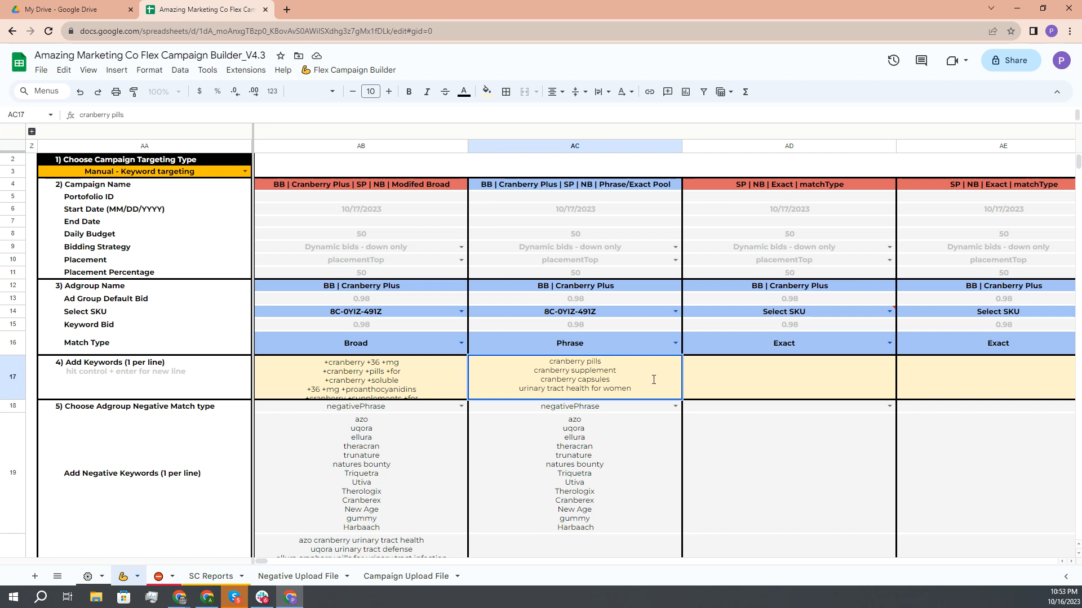
left_click(707, 387)
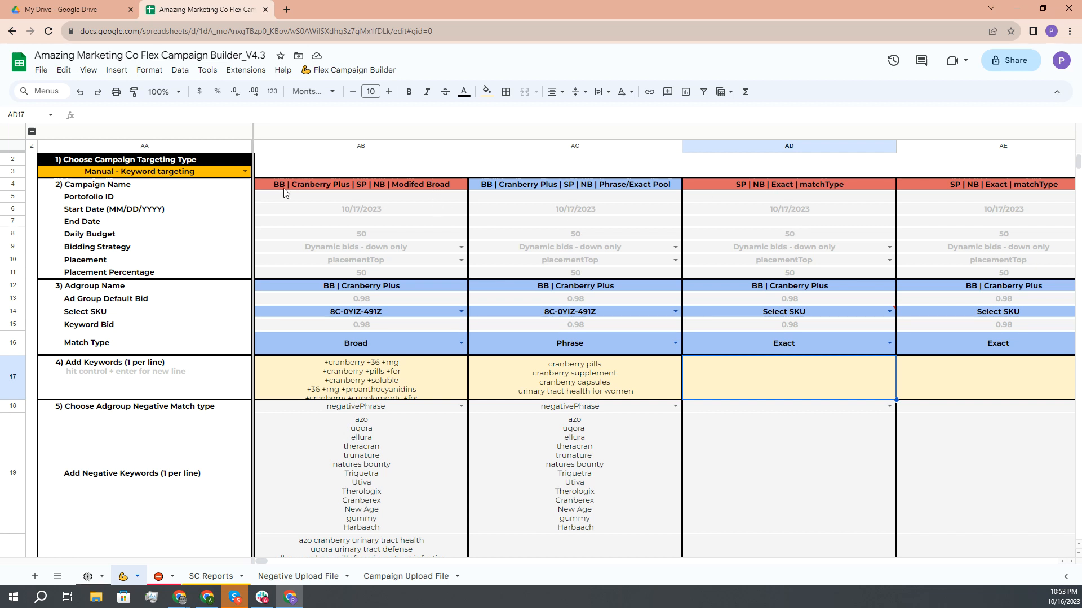
Step: Fill the Phrase/Exact Pool campaign name from AC4 across into AD4
left_click(790, 187)
key("alt+Tab")
key("alt+Tab")
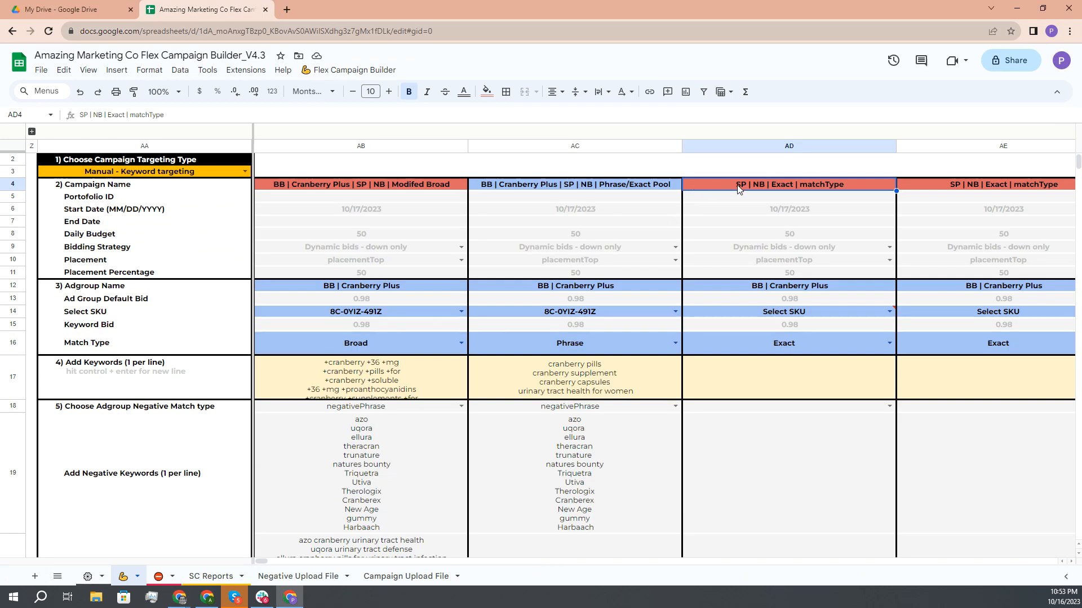
left_click(632, 186)
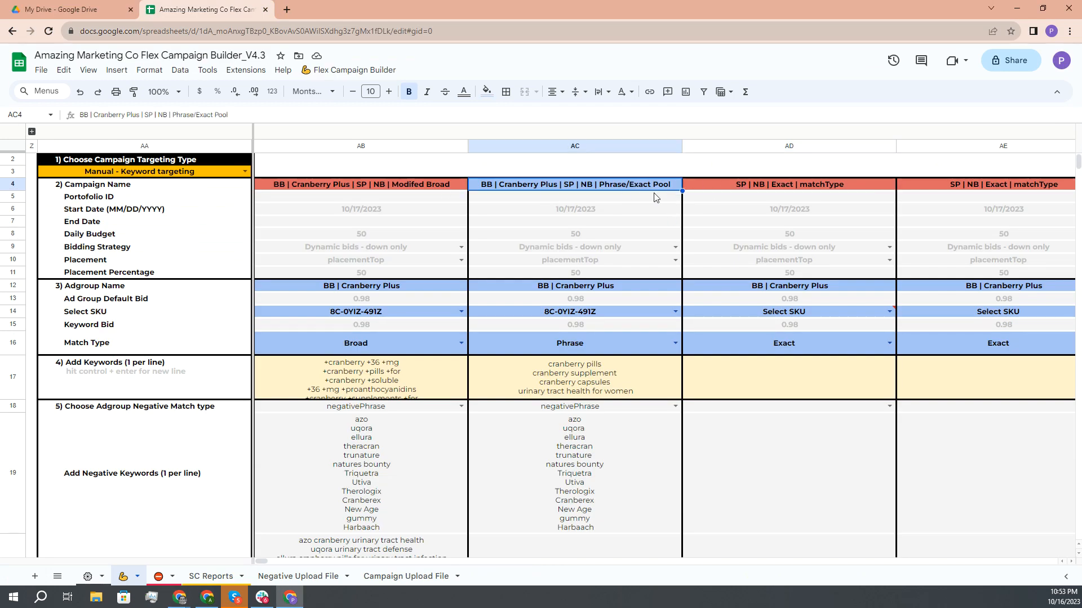
left_click_drag(681, 191, 725, 196)
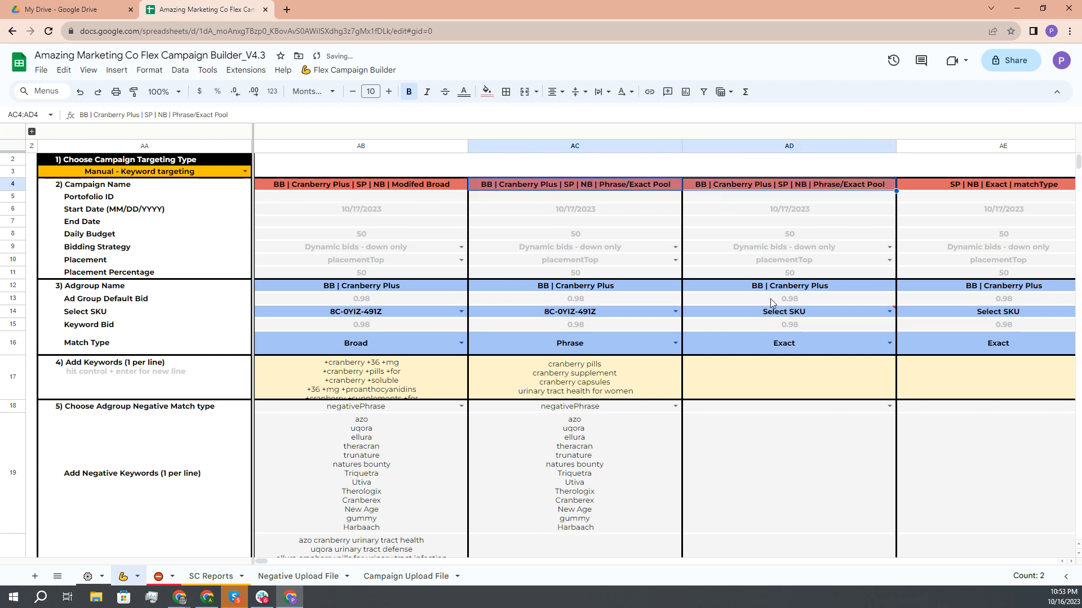
scroll(771, 303, "right", 2)
scroll(595, 215, "left", 2)
Step: Replace Phrase/Exact Pool in the AD4 campaign name with OW followed by a vertical bar separator
left_click(800, 191)
double_click(882, 189)
left_click_drag(882, 189, 814, 194)
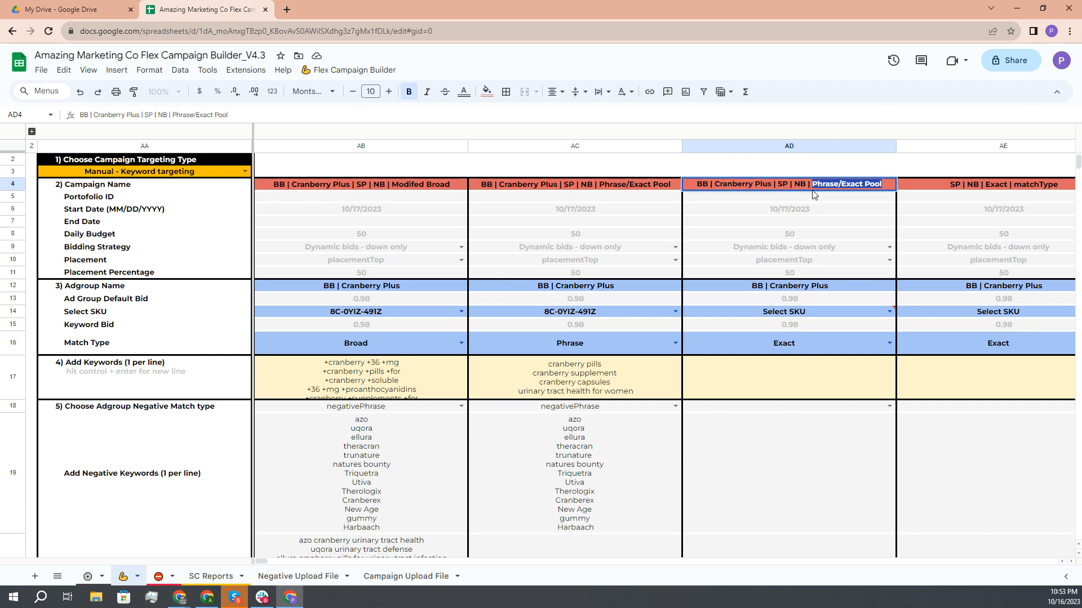
type("OW")
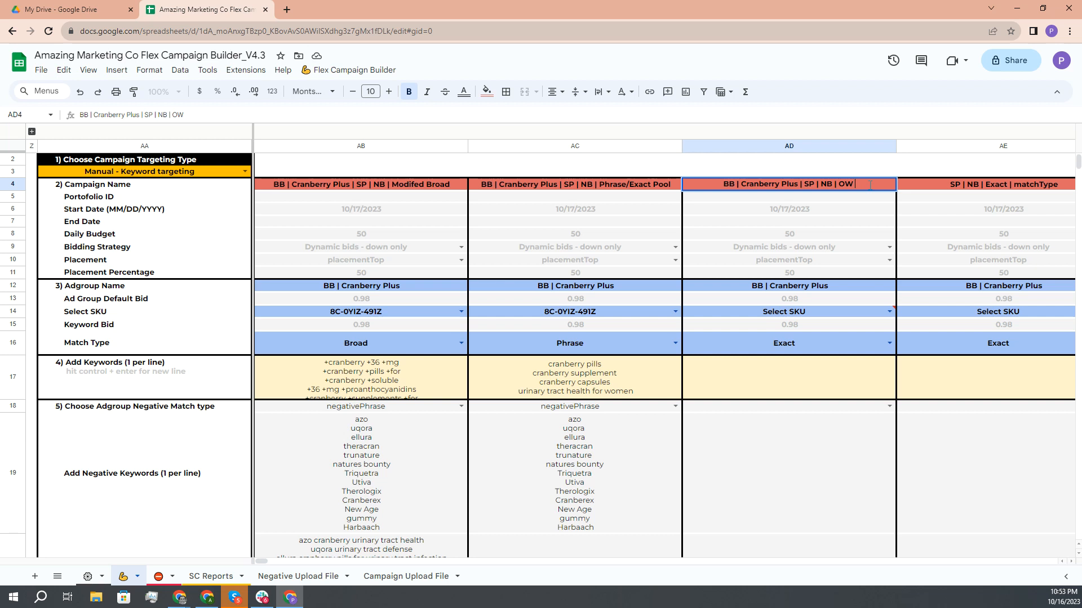
type(" |")
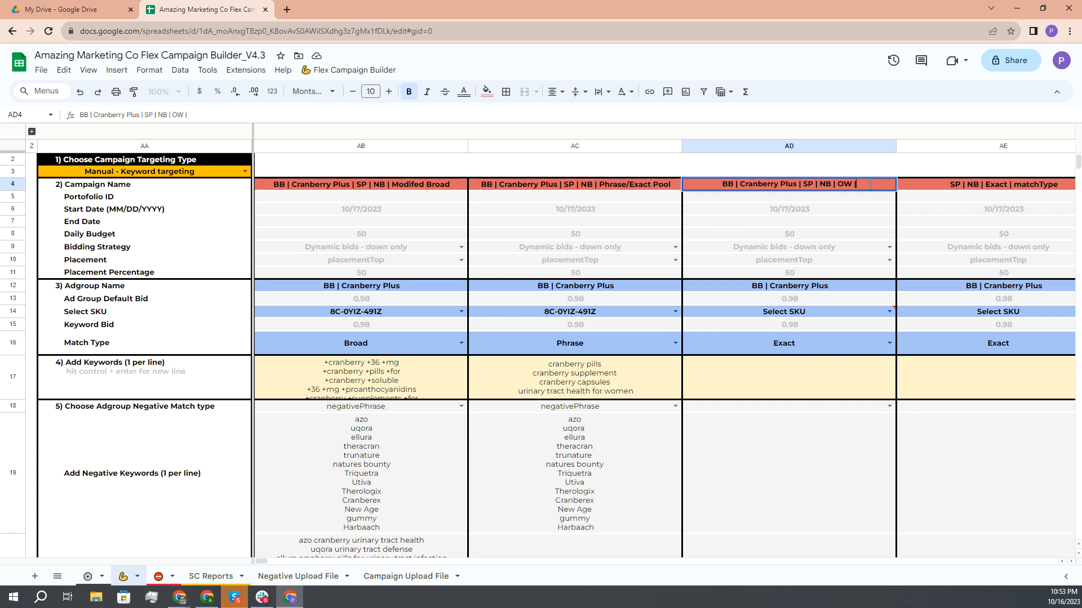
Step: Copy the OW keyword cranberry pills for women from the Bold Botanica master sheet and append it to the AD4 campaign name
key("alt+Tab")
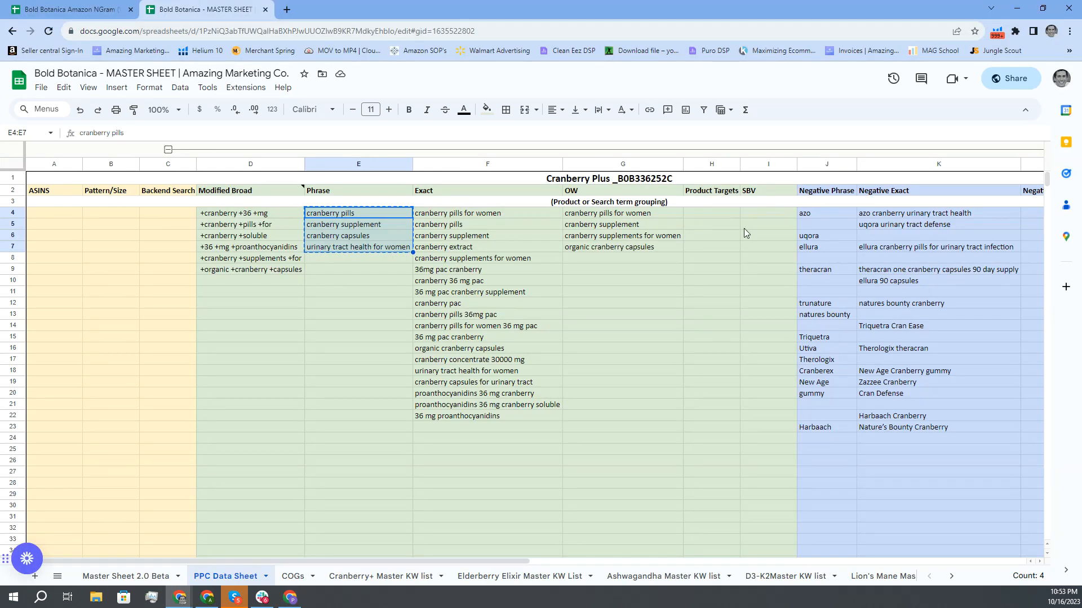
key("alt+Tab")
key("alt+Tab")
left_click(601, 216)
key("ctrl+c")
key("alt+Tab")
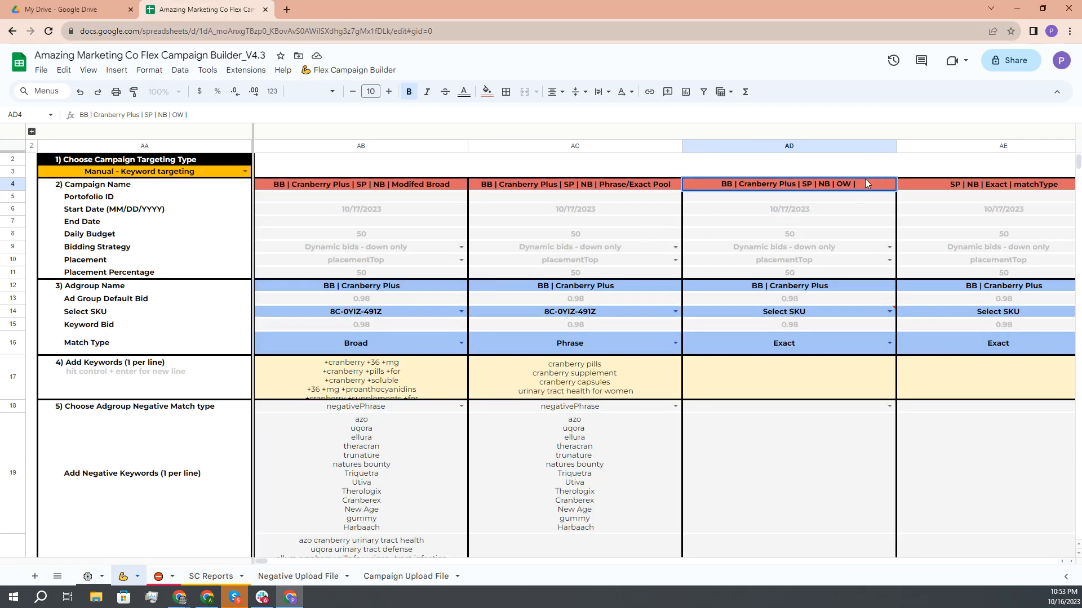
key("ctrl+v")
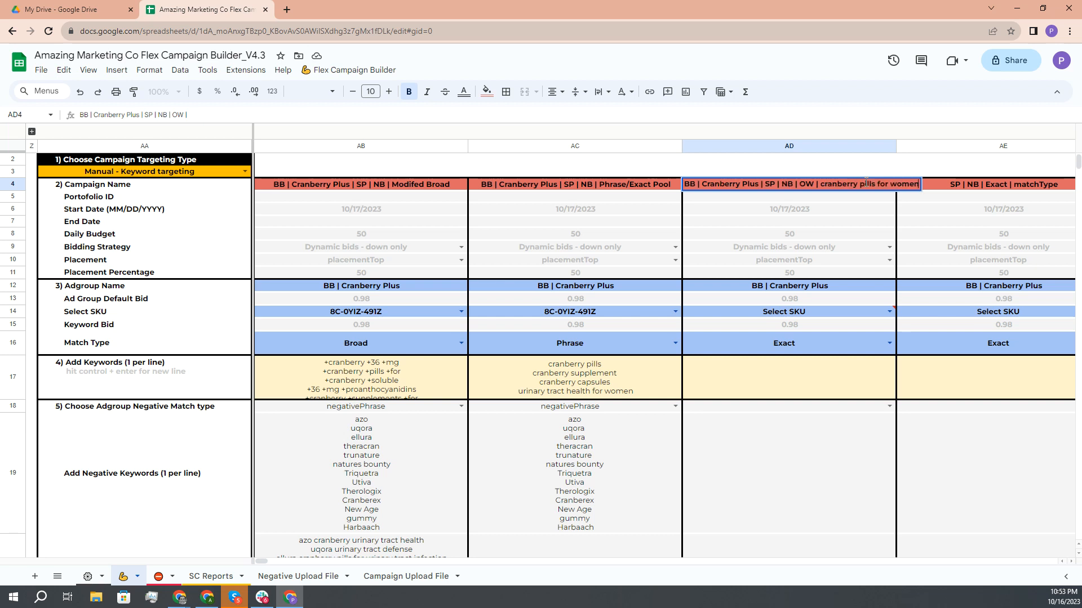
left_click(839, 233)
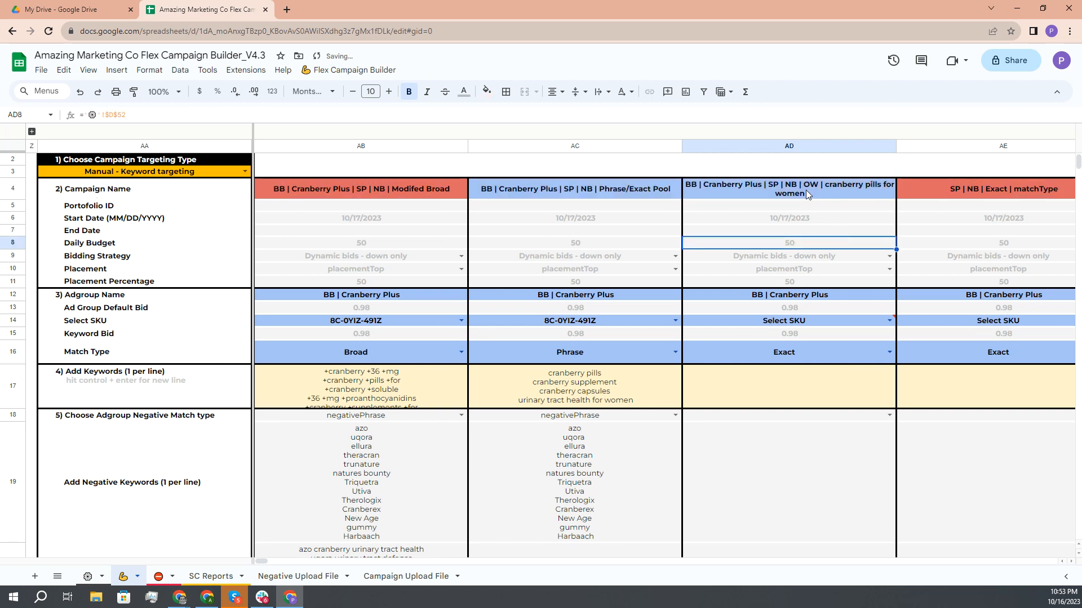
Step: Fill the OW cranberry pills for women campaign name from AD4 across to AG4
scroll(806, 191, "right", 2)
left_click(455, 194)
left_click_drag(467, 199, 969, 193)
key("alt+Tab")
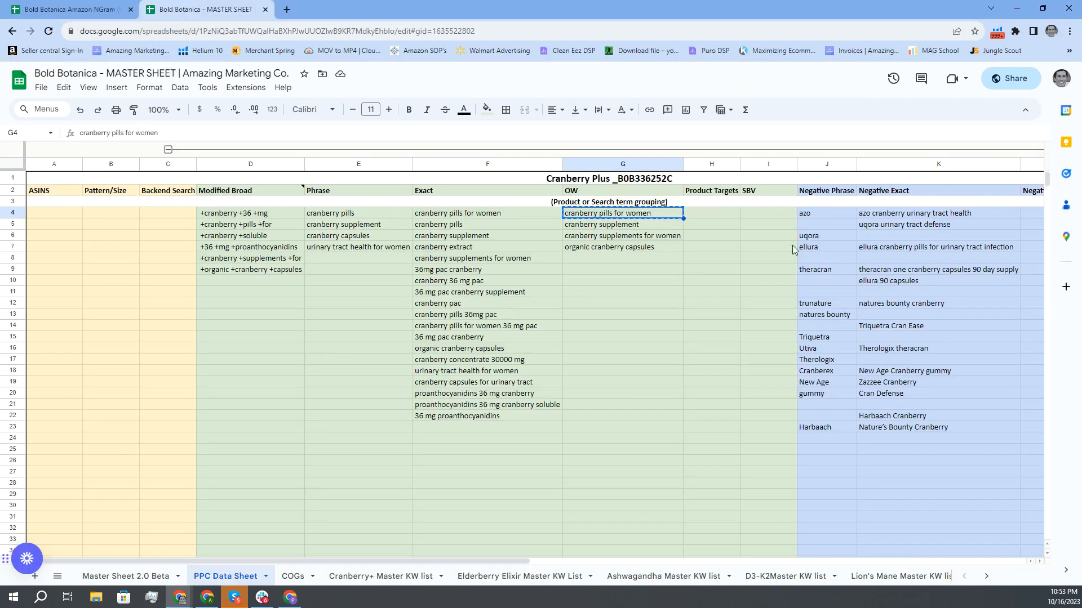
key("alt+Tab")
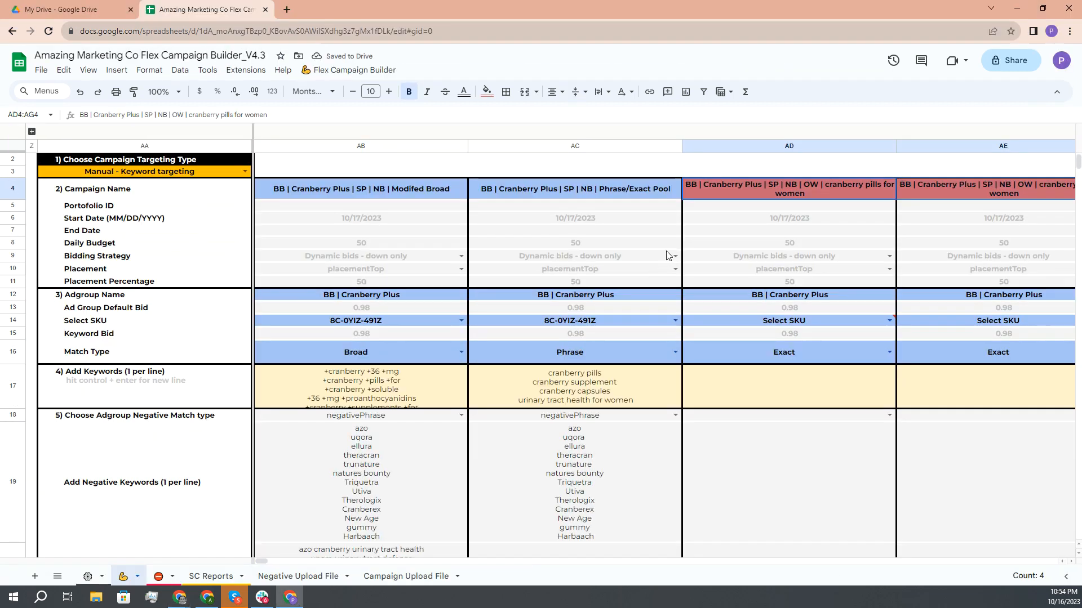
Step: Replace the keyword at the end of the AE4 campaign name with cranberry supplement, copied from the master sheet's OW column
left_click(397, 191)
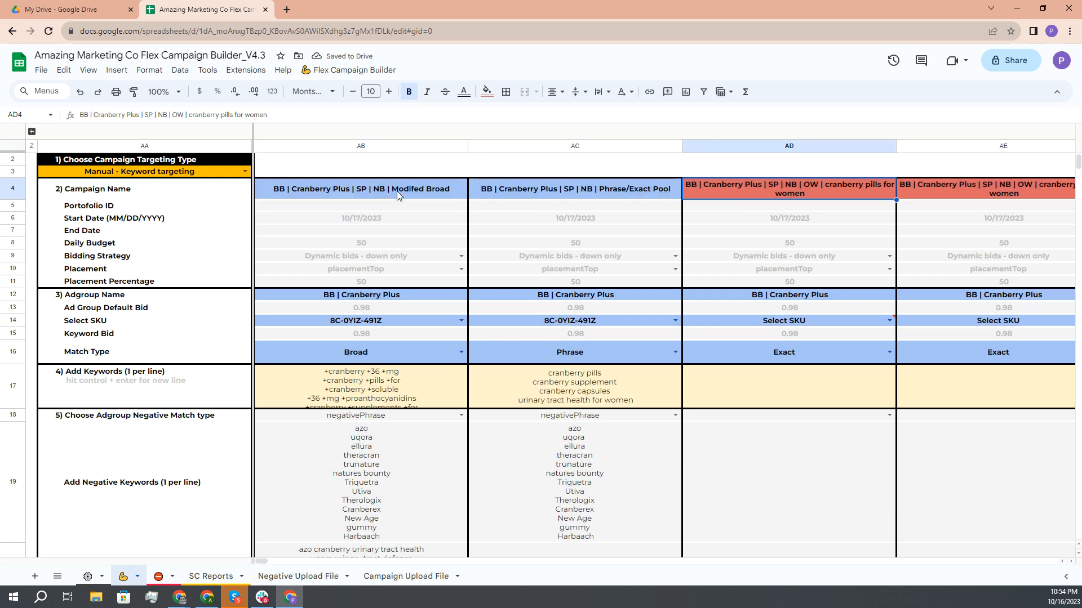
left_click(593, 191)
key("alt+Tab")
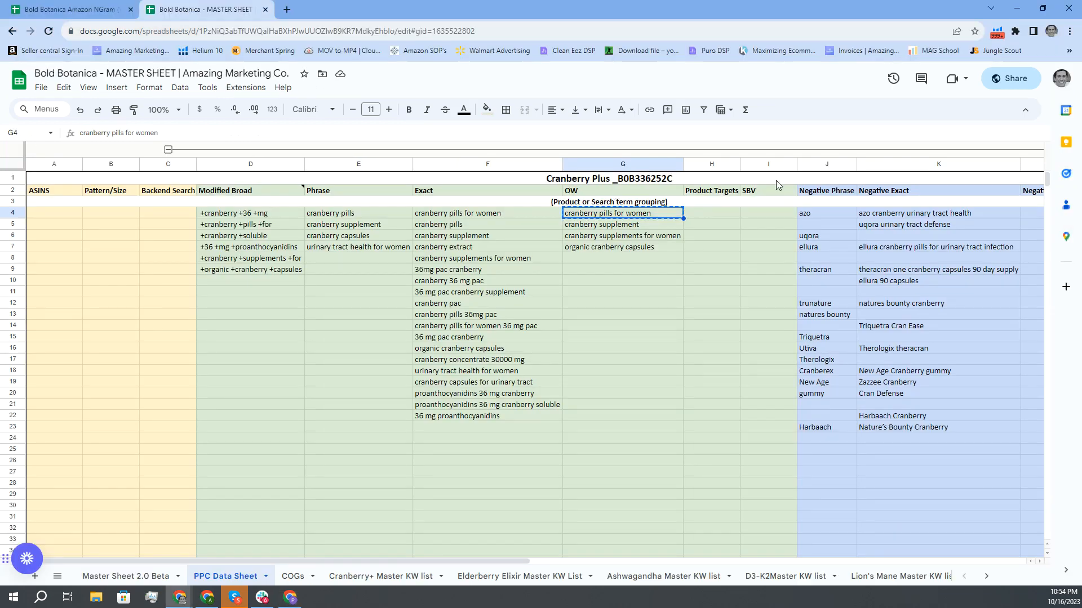
left_click(649, 225)
key("ctrl+c")
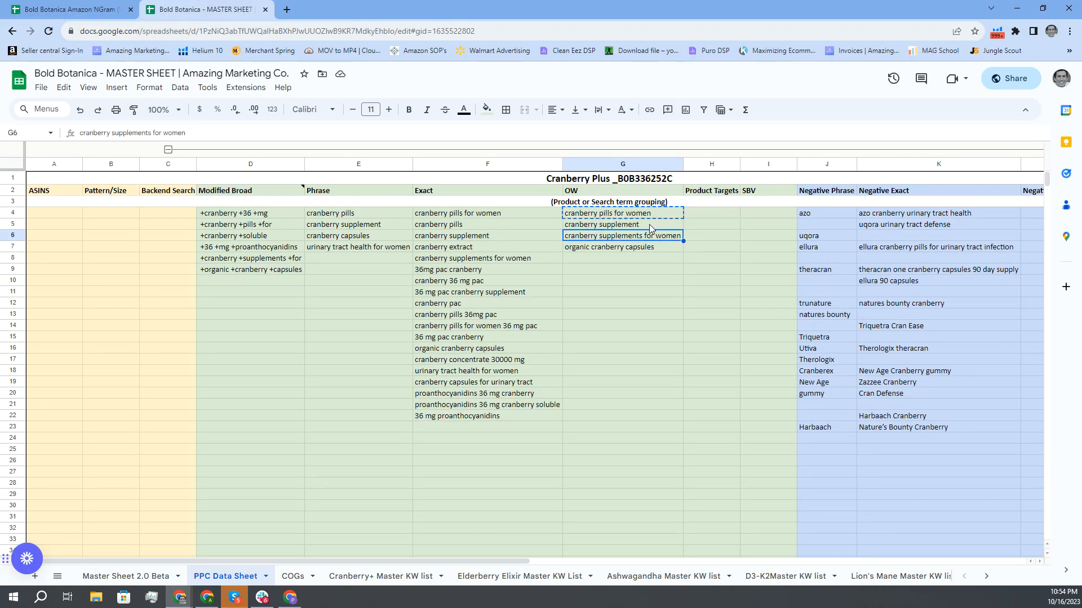
key("alt+Tab")
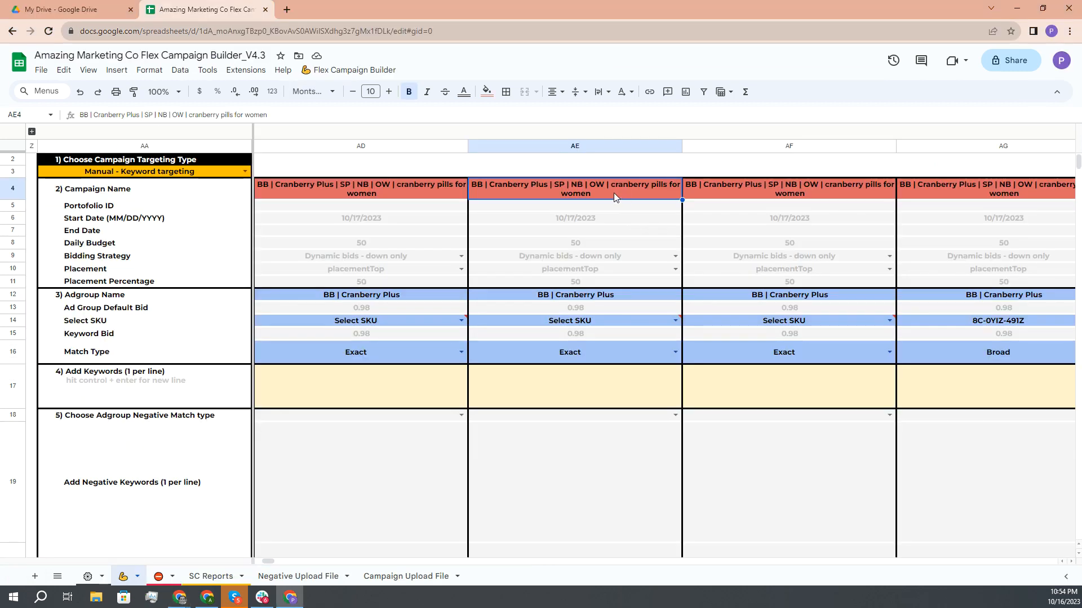
left_click_drag(624, 186, 706, 186)
key("ctrl+v")
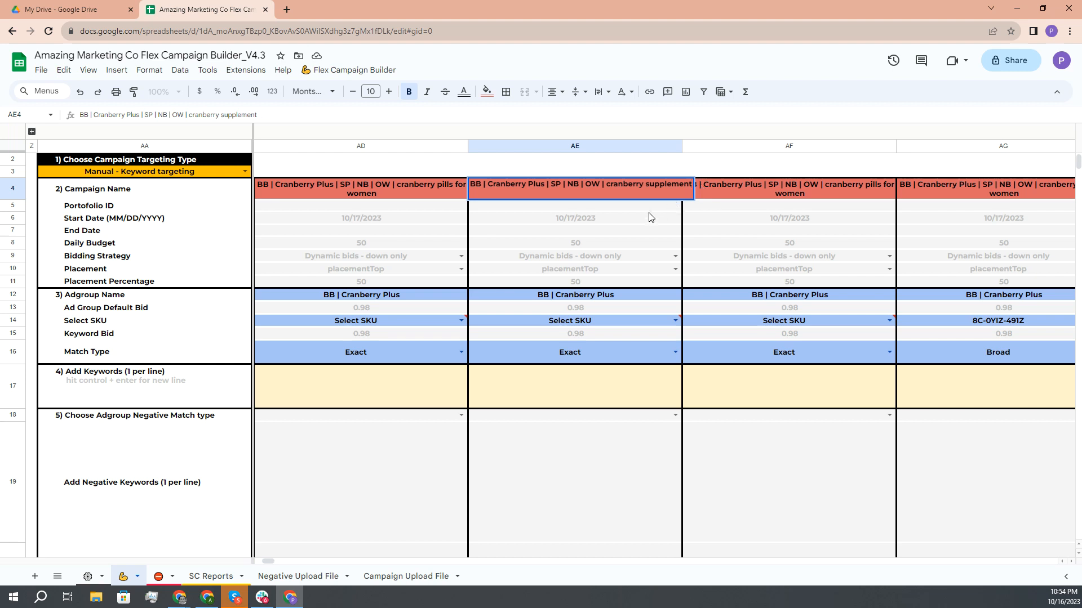
left_click(730, 192)
Step: Replace the keyword at the end of the AF4 campaign name with cranberry supplements for women, copied from the master sheet's OW column
key("alt+Tab")
left_click(641, 237)
key("ctrl+c")
key("alt+Tab")
key("alt+Tab")
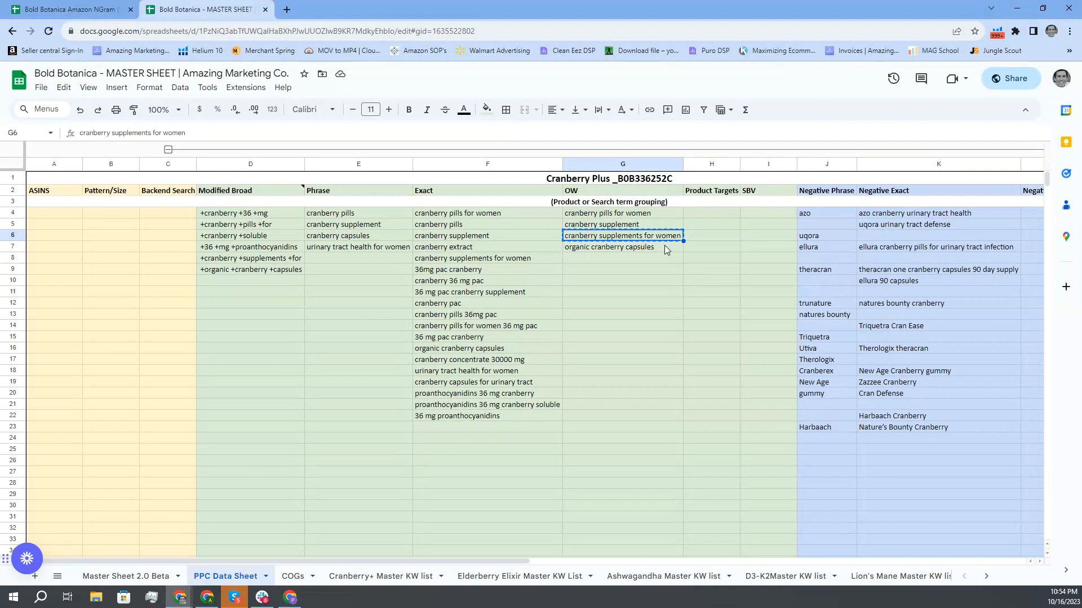
key("alt+Tab")
double_click(805, 194)
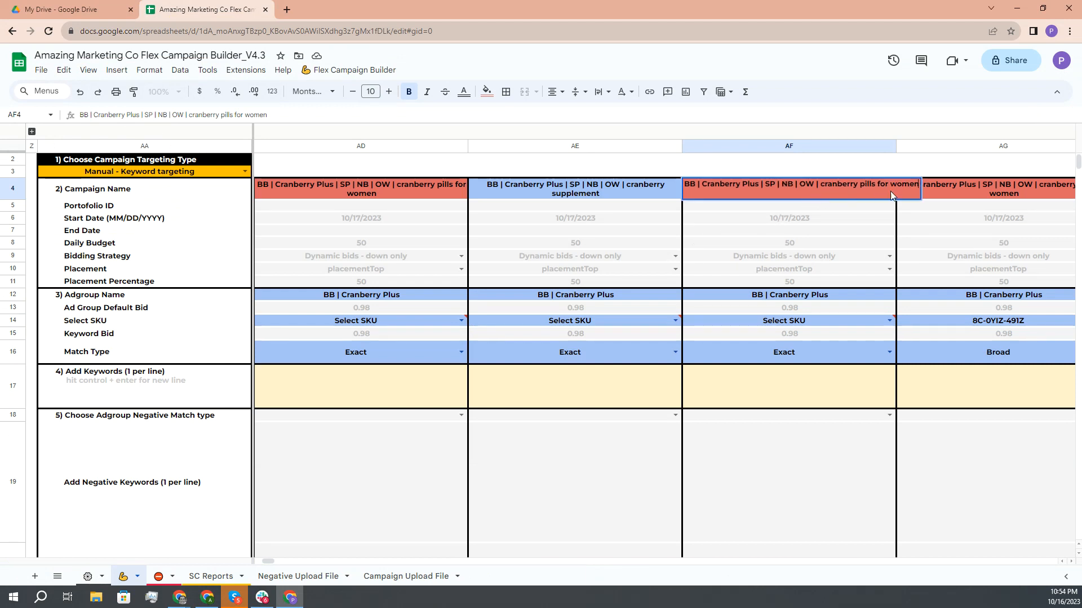
left_click_drag(894, 186, 819, 185)
key("ctrl+v")
left_click(819, 220)
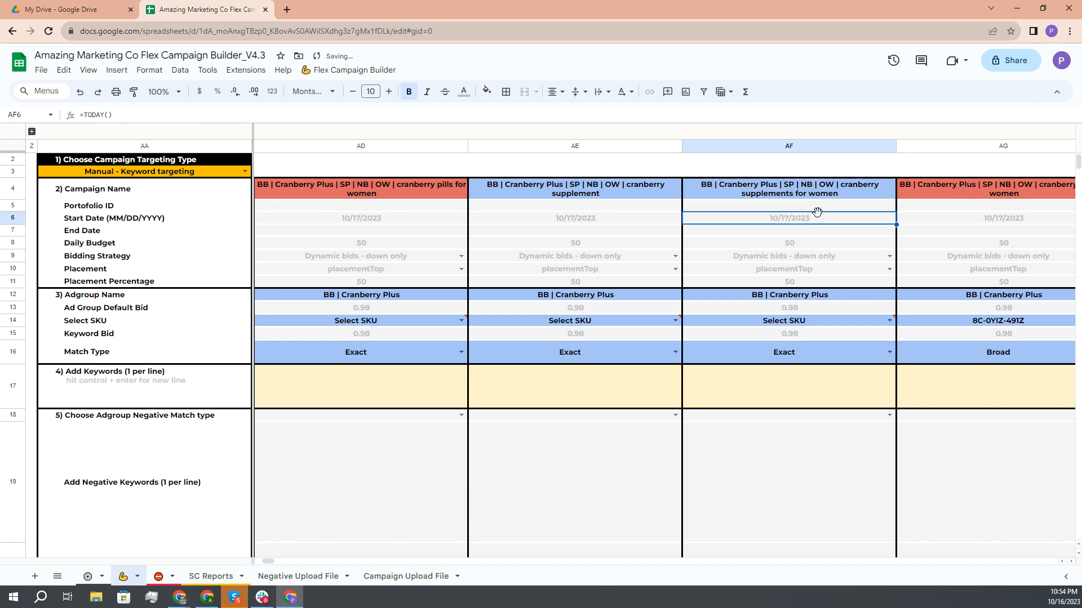
Step: Replace the keyword at the end of the AG4 campaign name with organic cranberry capsules
key("alt+Tab")
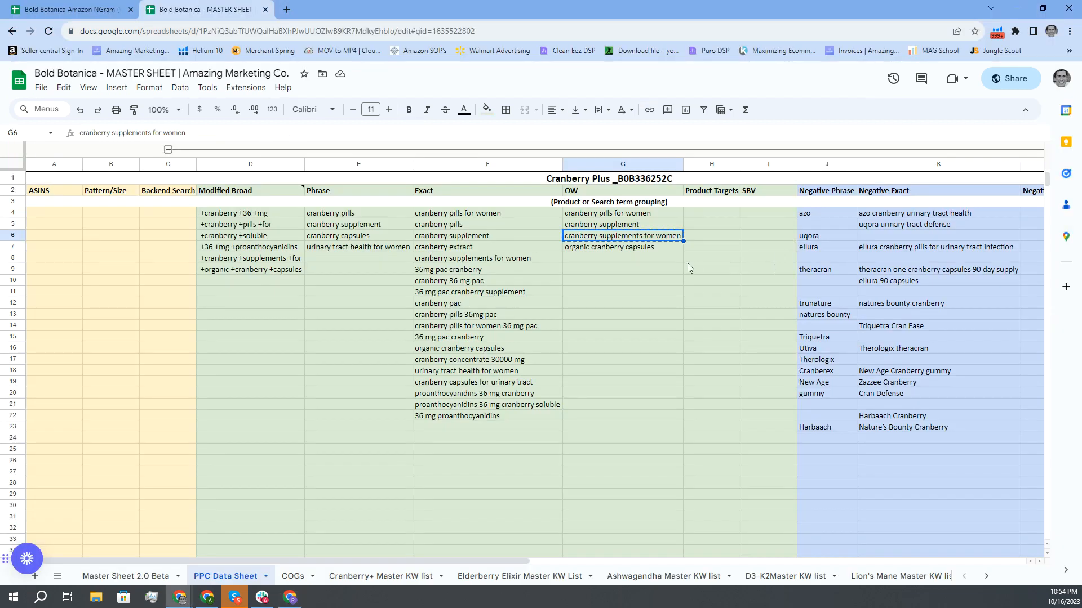
key("alt+Tab")
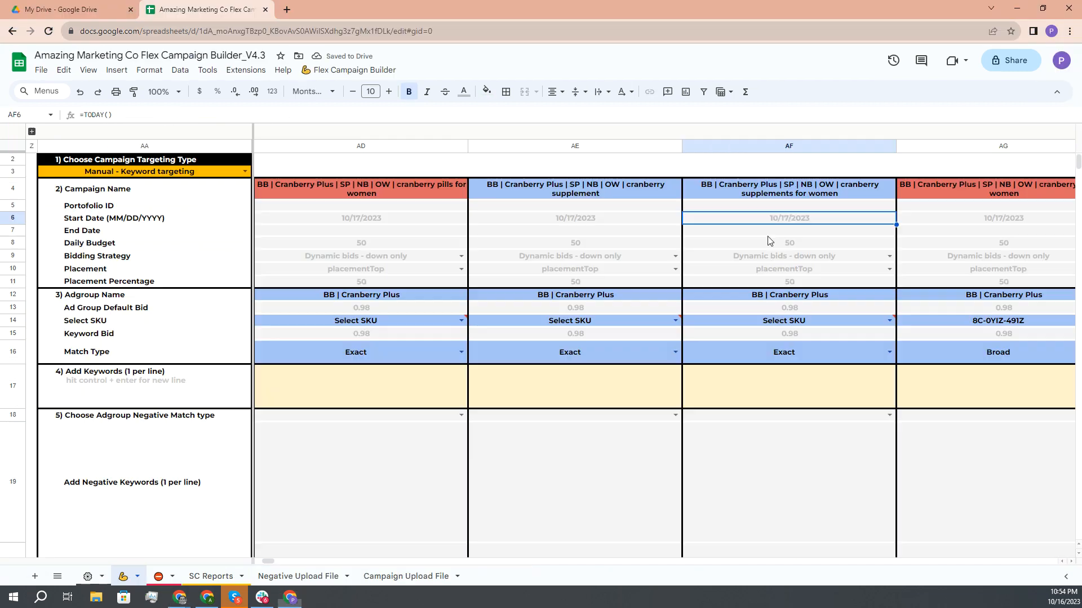
left_click(613, 193)
key("Return")
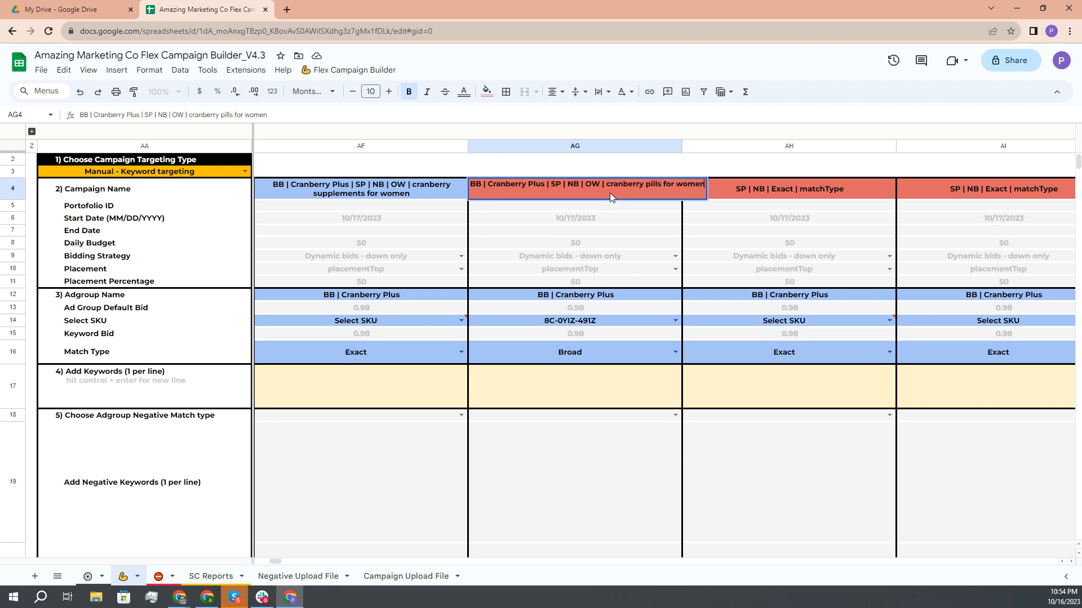
left_click_drag(707, 185, 607, 186)
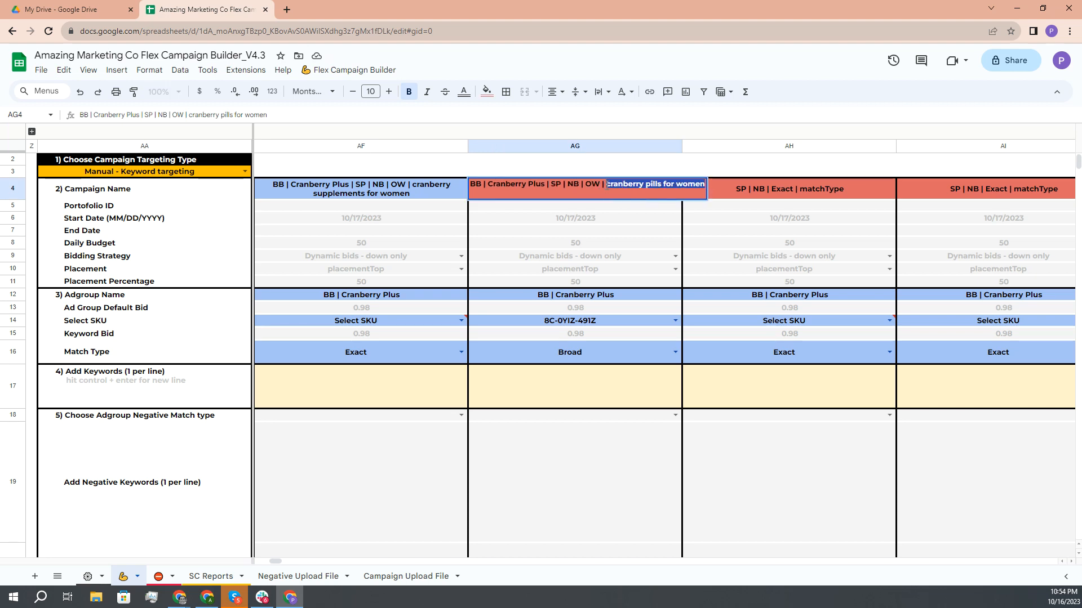
key("ctrl+v")
left_click(586, 214)
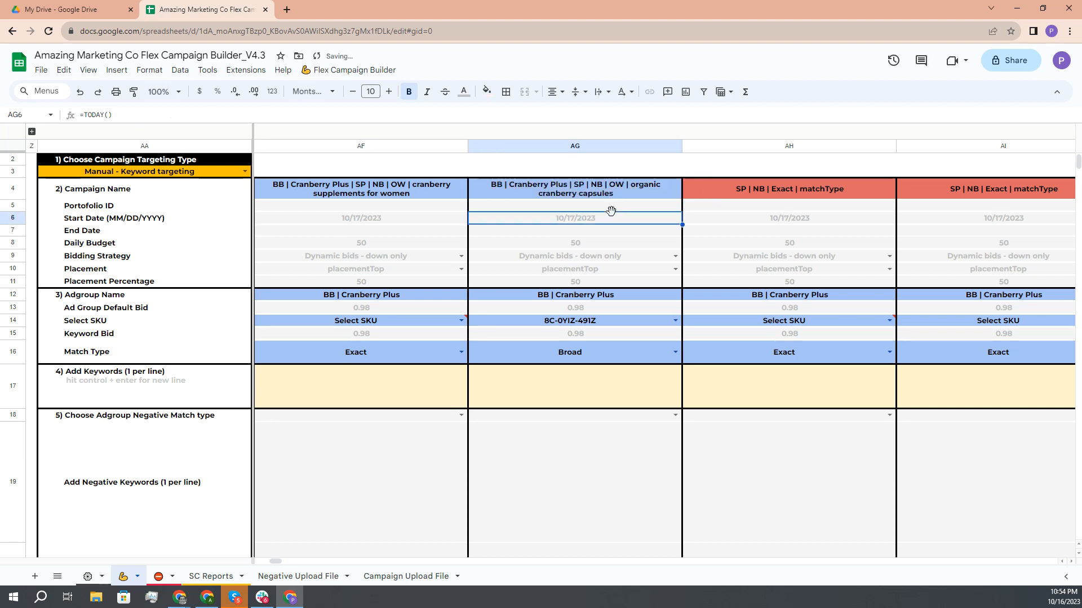
Step: Copy the OW keyword cranberry pills for women from the master sheet into keyword cell AD17 of its matching campaign
scroll(621, 208, "left", 5)
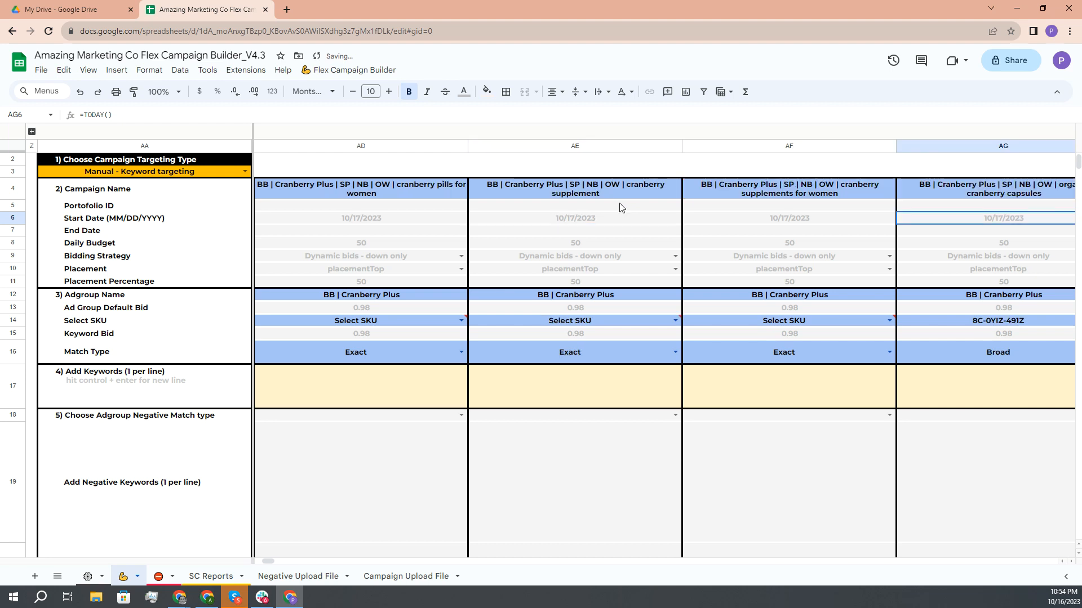
scroll(647, 210, "right", 3)
scroll(637, 220, "left", 3)
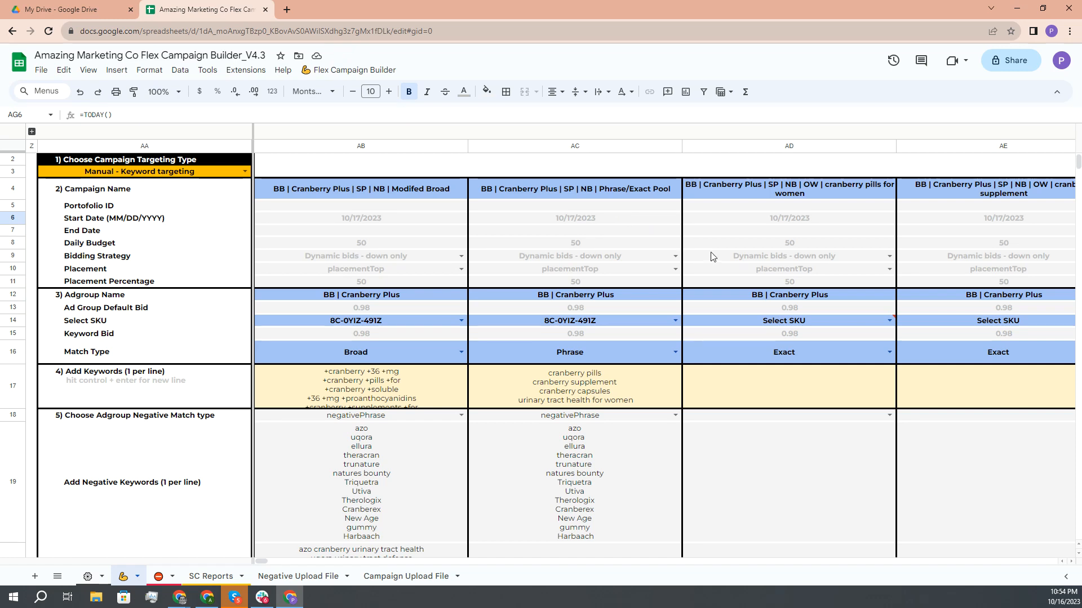
left_click(788, 394)
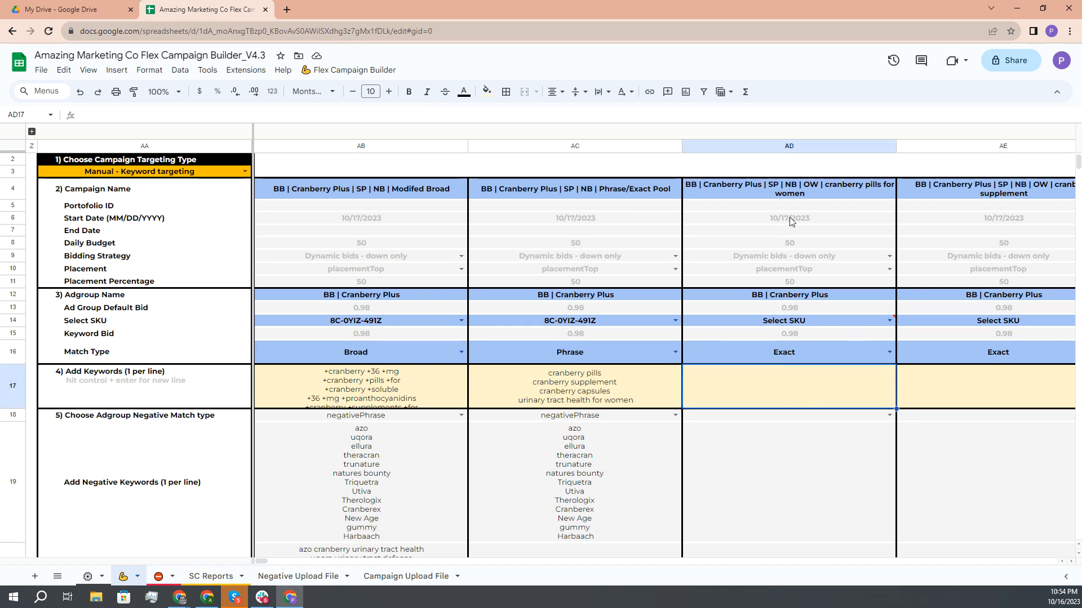
key("alt+Tab")
left_click(623, 217)
key("ctrl+c")
key("alt+Tab")
double_click(772, 388)
key("ctrl+v")
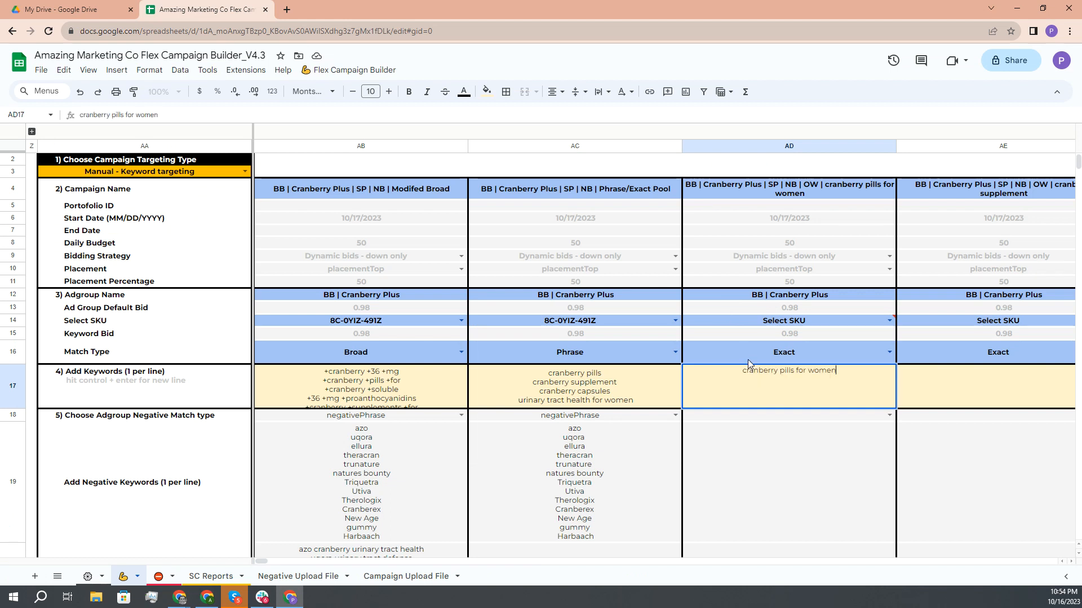
Step: Copy the OW keyword cranberry supplement from the master sheet into keyword cell AE17
key("alt+Tab")
left_click(629, 224)
key("ctrl+c")
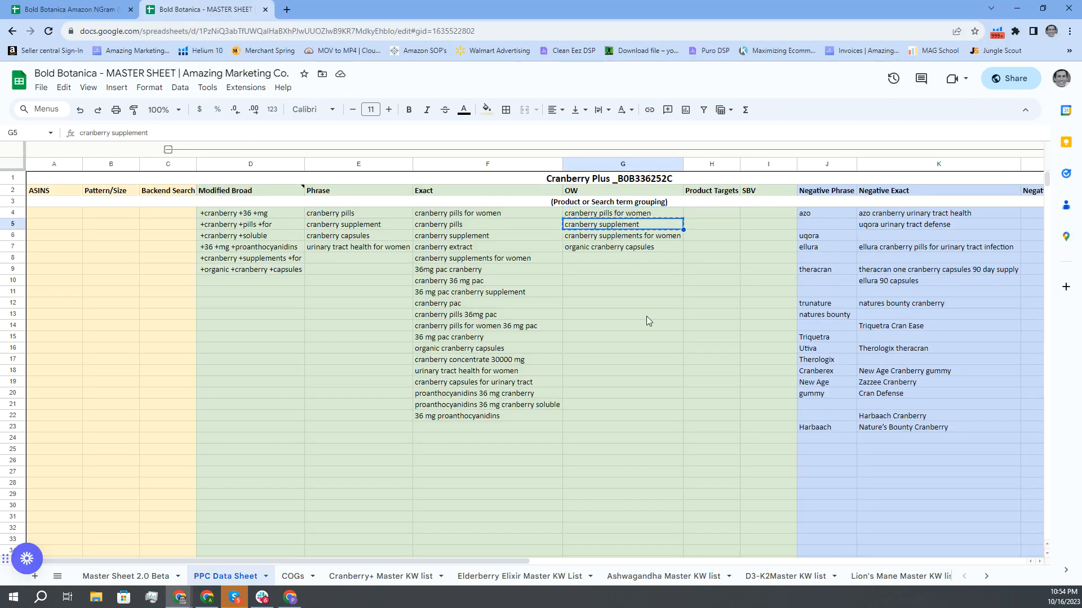
key("alt+Tab")
double_click(931, 384)
key("ctrl+v")
Step: Copy the OW keyword cranberry supplements for women from the master sheet into keyword cell AF17
key("alt+Tab")
left_click(662, 240)
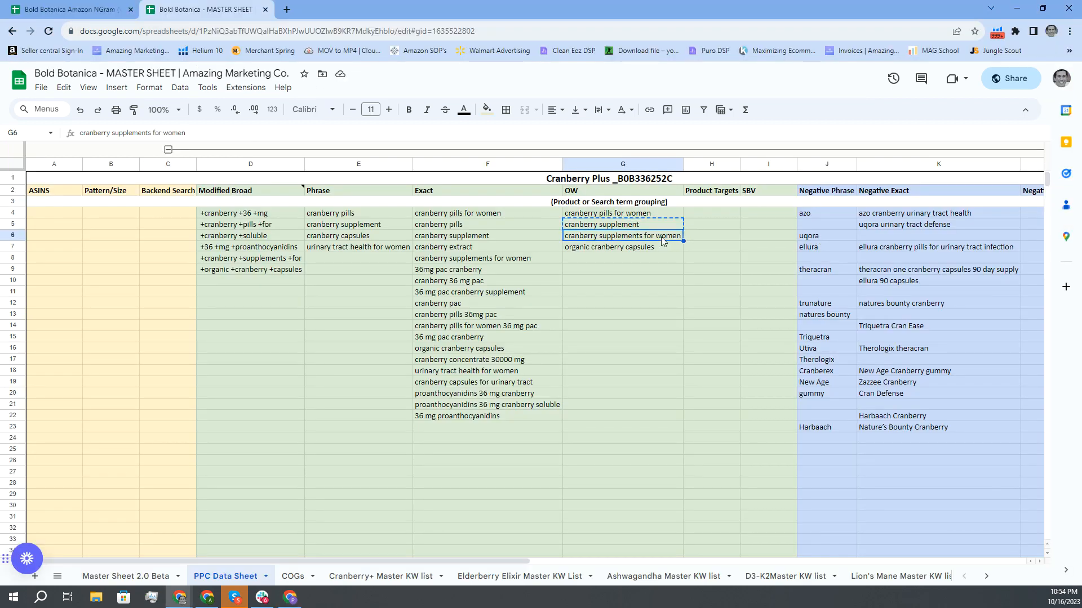
left_click(652, 270)
left_click(648, 238)
key("ctrl+c")
key("alt+Tab")
double_click(925, 387)
key("ctrl+v")
Step: Copy the OW keyword organic cranberry capsules from the master sheet into keyword cell AG17
key("alt+Tab")
left_click(629, 249)
key("ctrl+c")
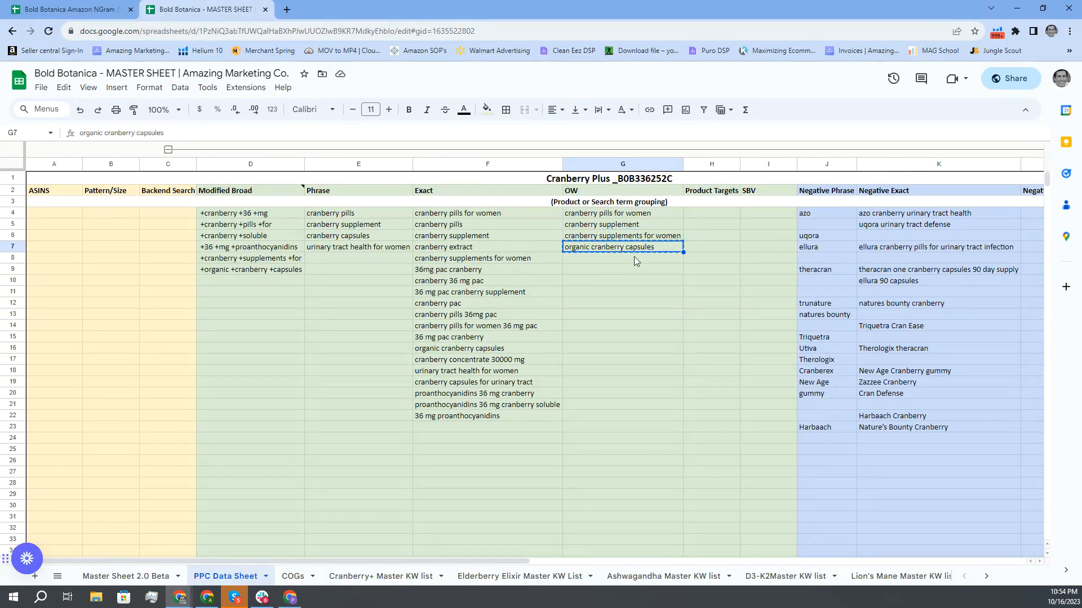
key("alt+Tab")
left_click(962, 387)
key("ctrl+v")
Step: Set the match type of the organic cranberry capsules campaign in AG16 to Exact
scroll(1042, 356, "right", 2)
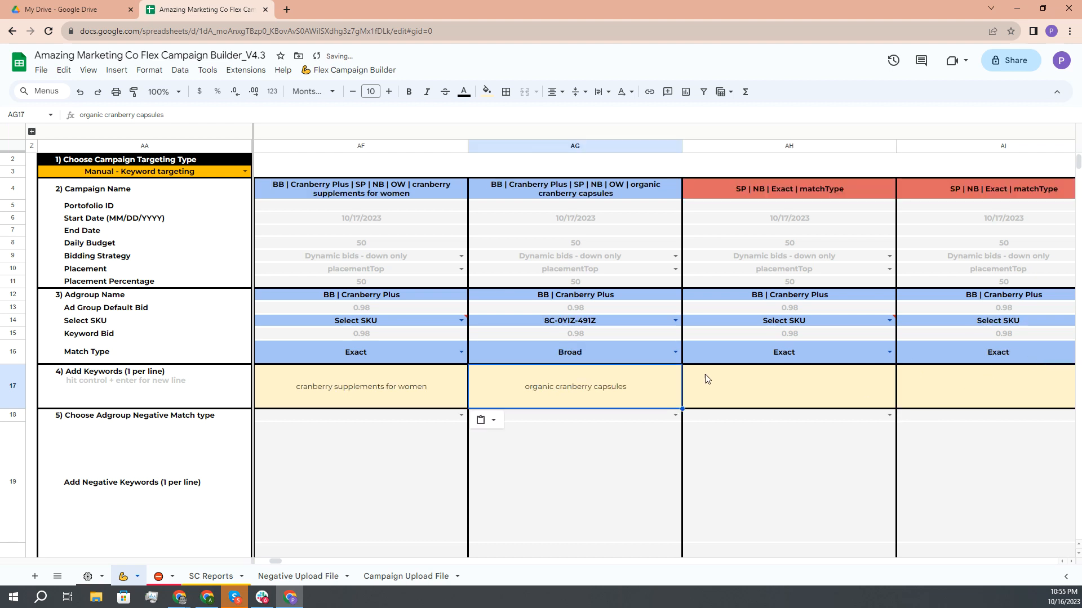
left_click(675, 352)
left_click(535, 373)
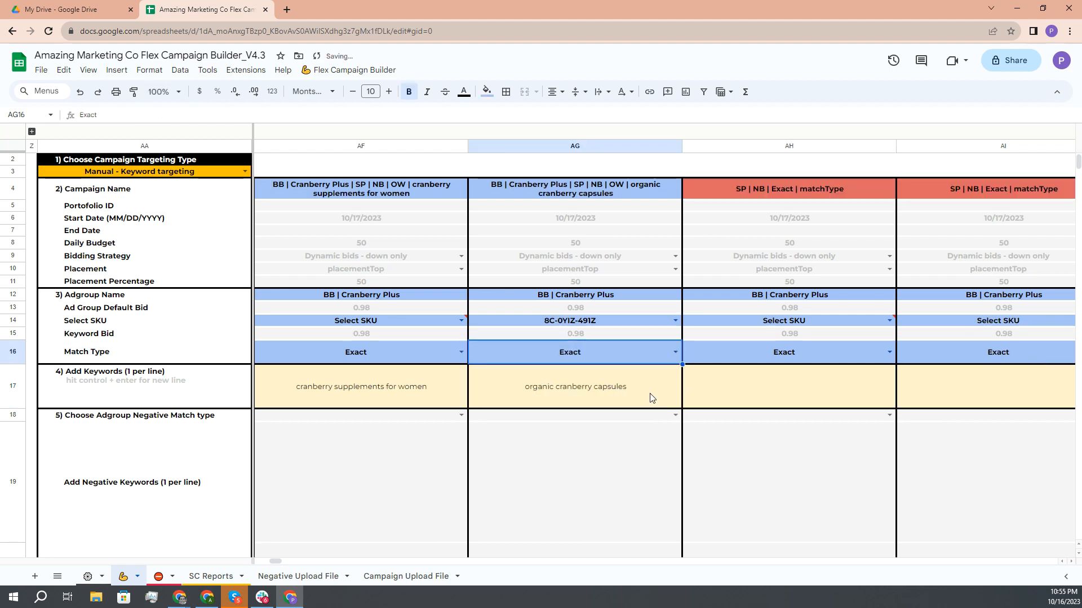
left_click(722, 384)
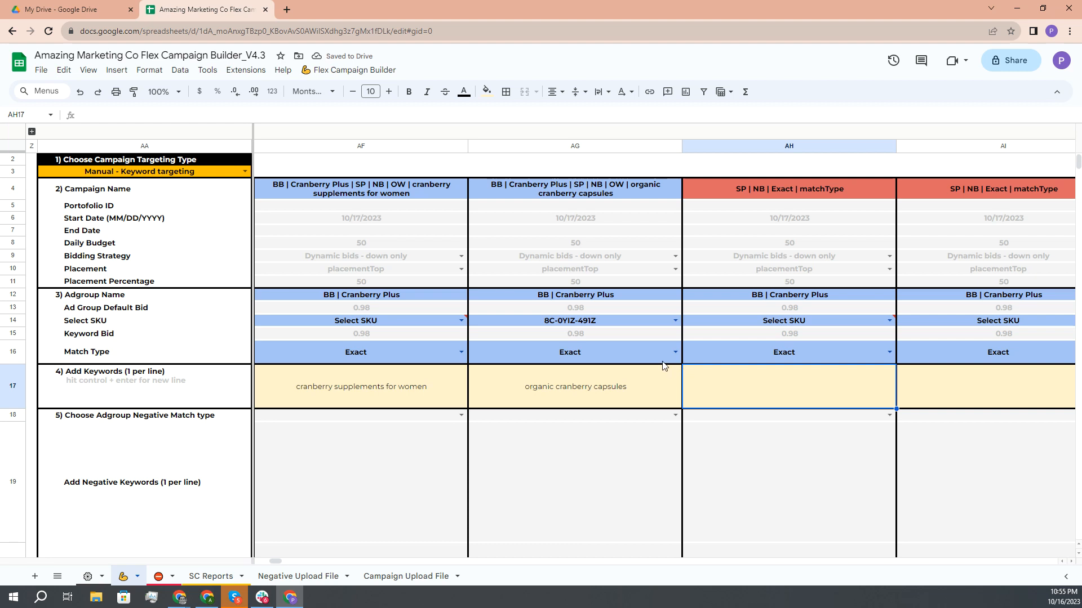
Step: Fill SKU 8C-0YIZ-491Z from AC14 across the OW campaigns to AF14
scroll(663, 366, "left", 4)
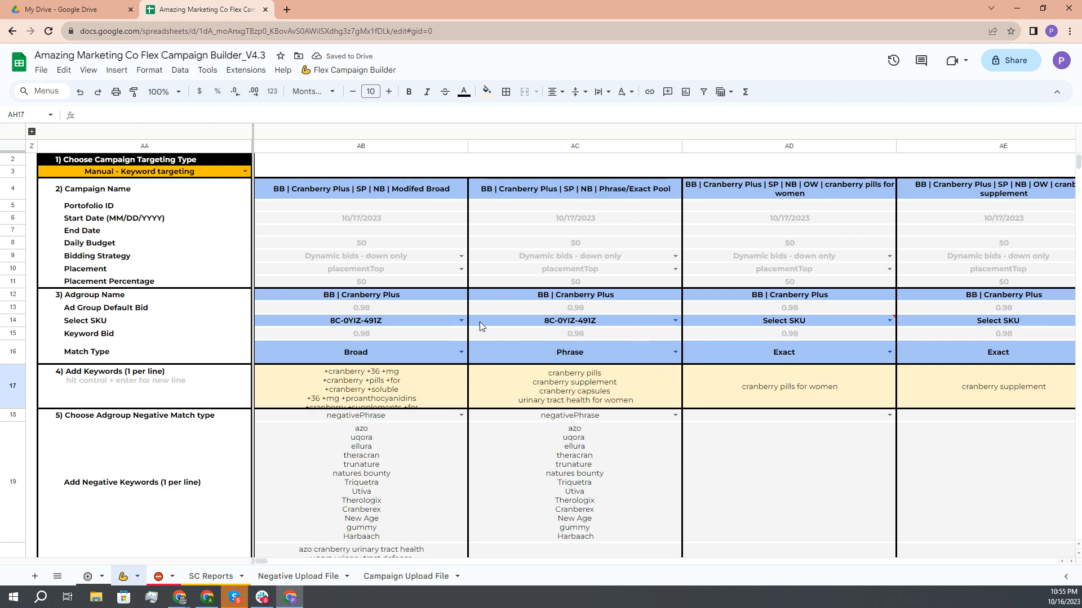
left_click(664, 320)
left_click_drag(682, 327, 933, 333)
scroll(915, 334, "right", 2)
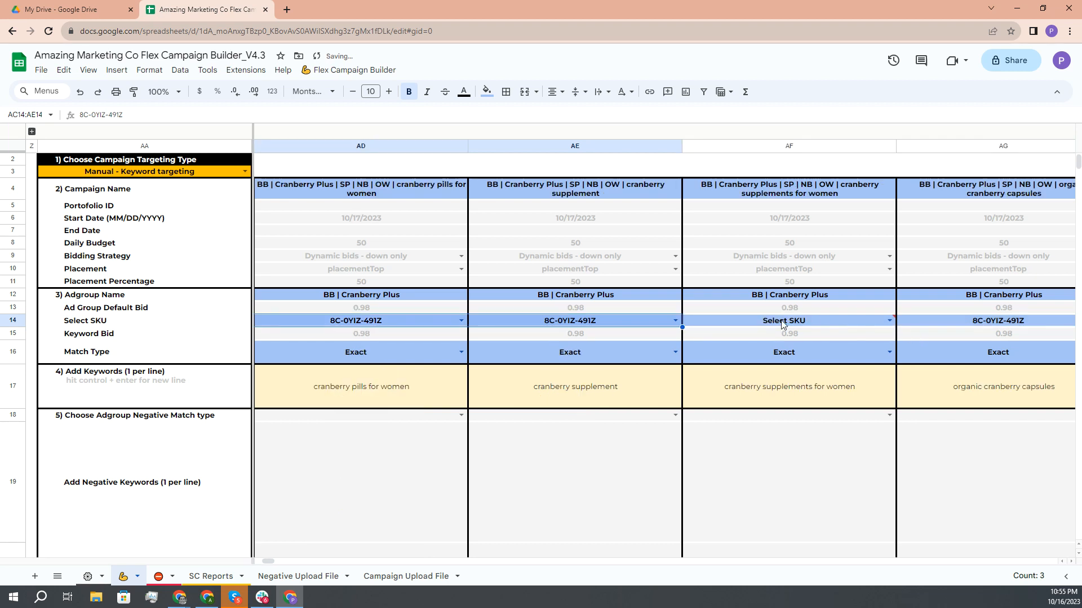
left_click(674, 323)
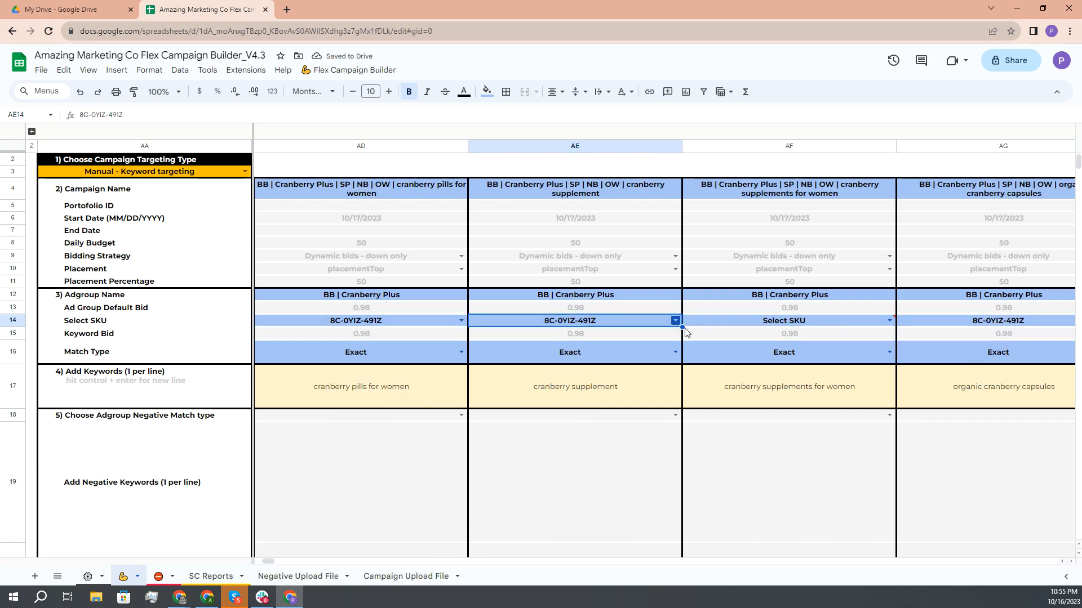
left_click_drag(682, 328, 856, 331)
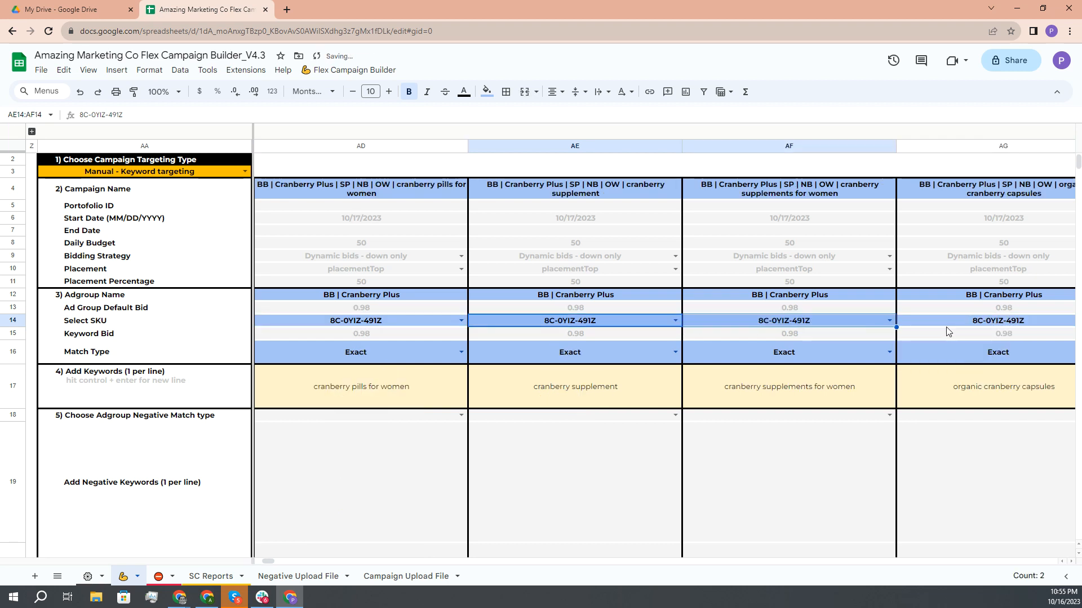
scroll(919, 320, "right", 4)
scroll(507, 214, "left", 2)
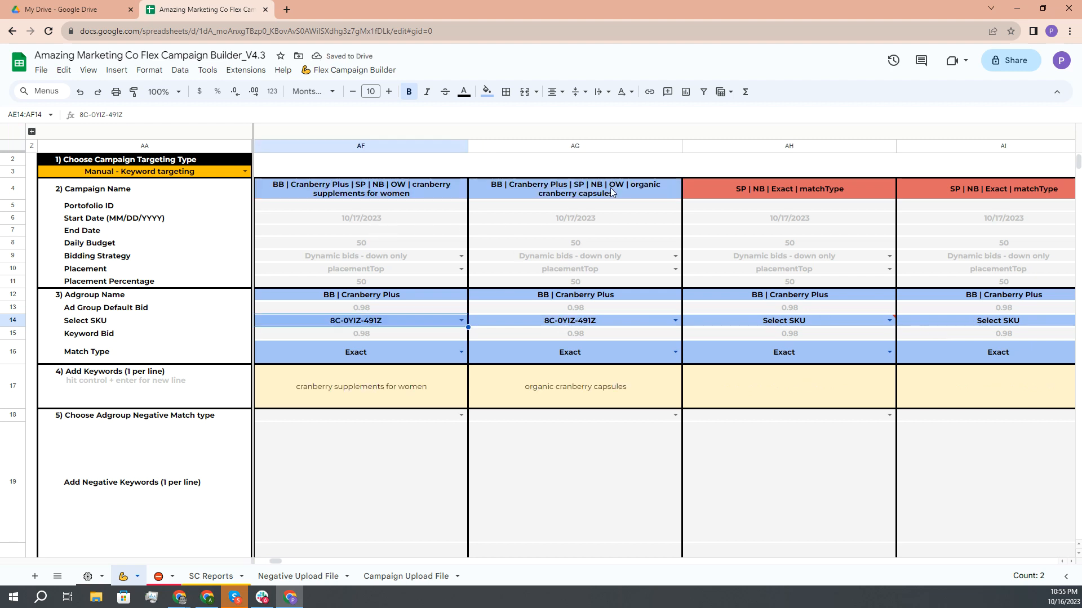
left_click_drag(582, 148, 741, 151)
left_click(721, 301)
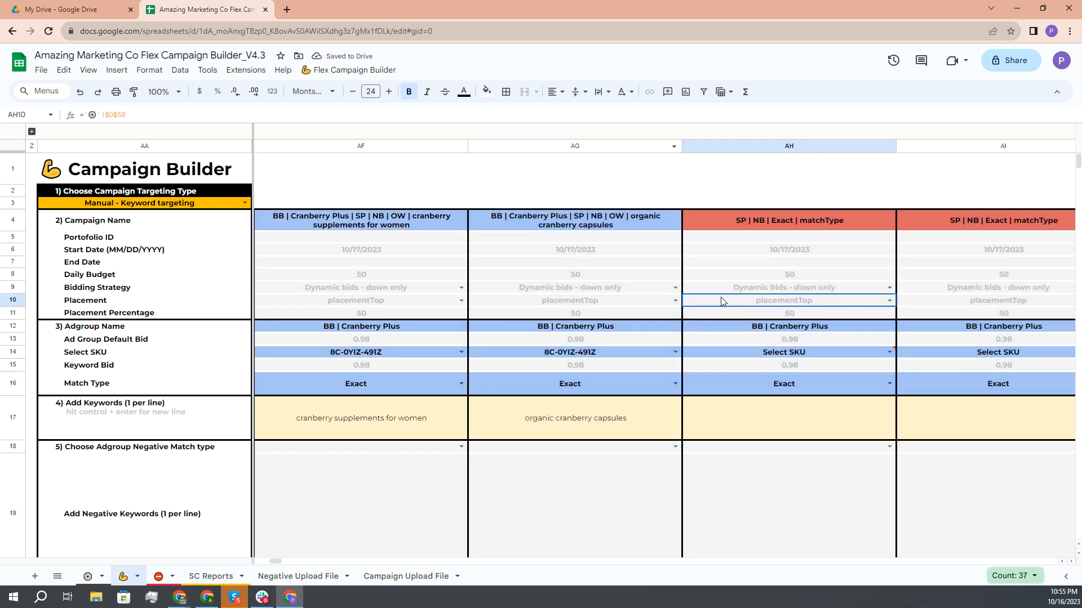
key("ctrl+z")
key("ctrl+y")
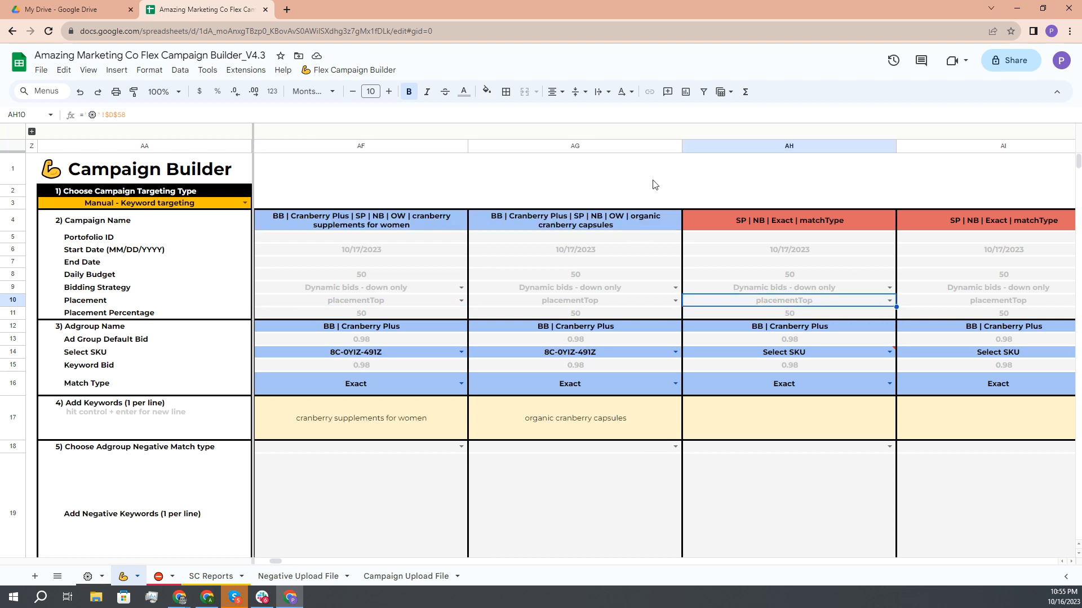
Step: Clear and delete the unused campaign columns AH to AQ
left_click_drag(741, 149, 680, 209)
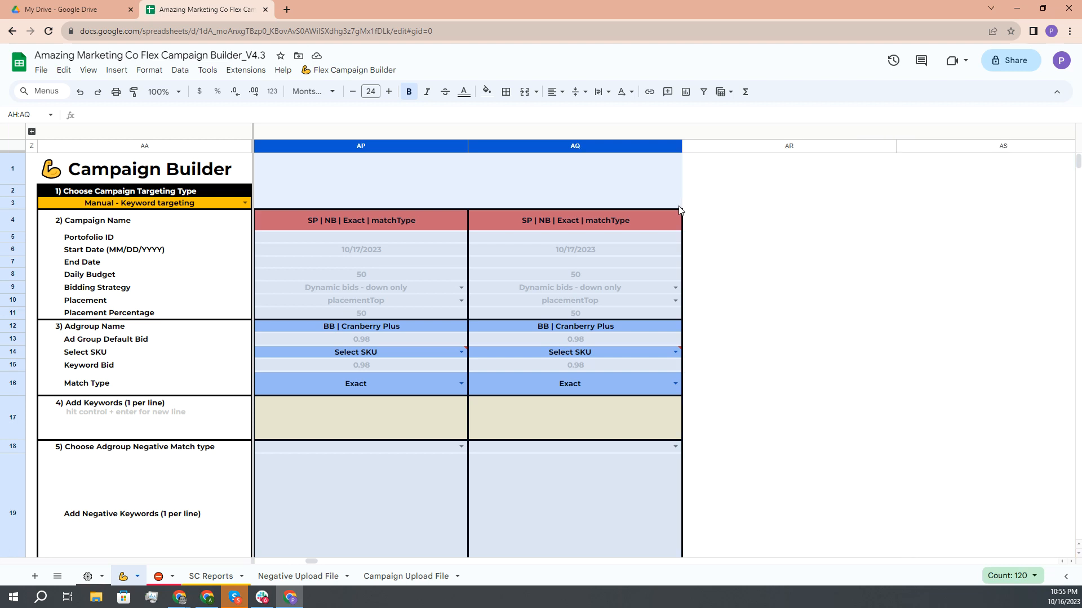
right_click(680, 209)
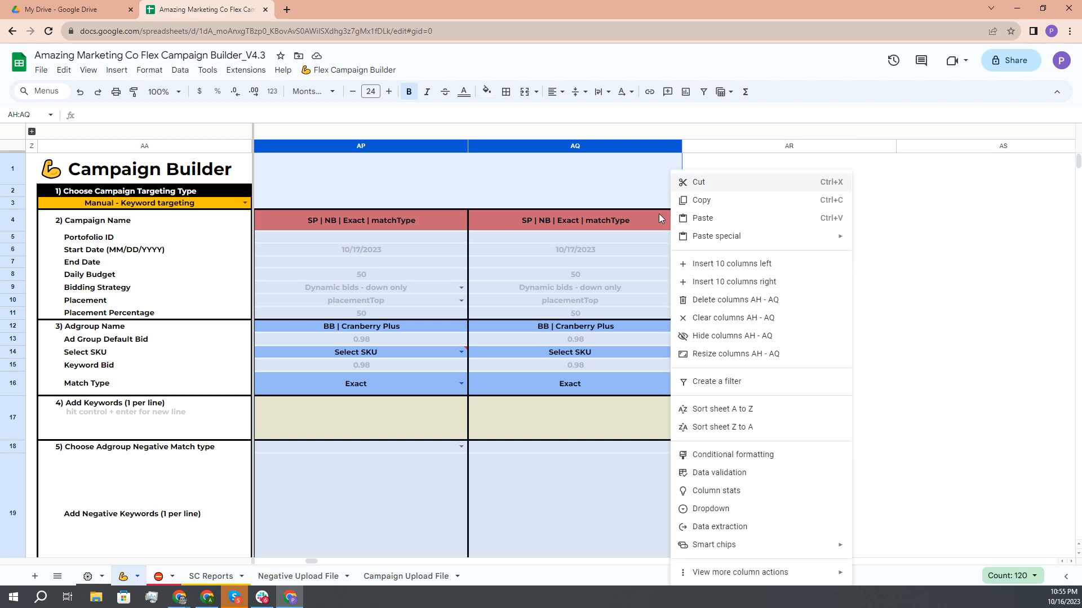
left_click(743, 317)
right_click(622, 163)
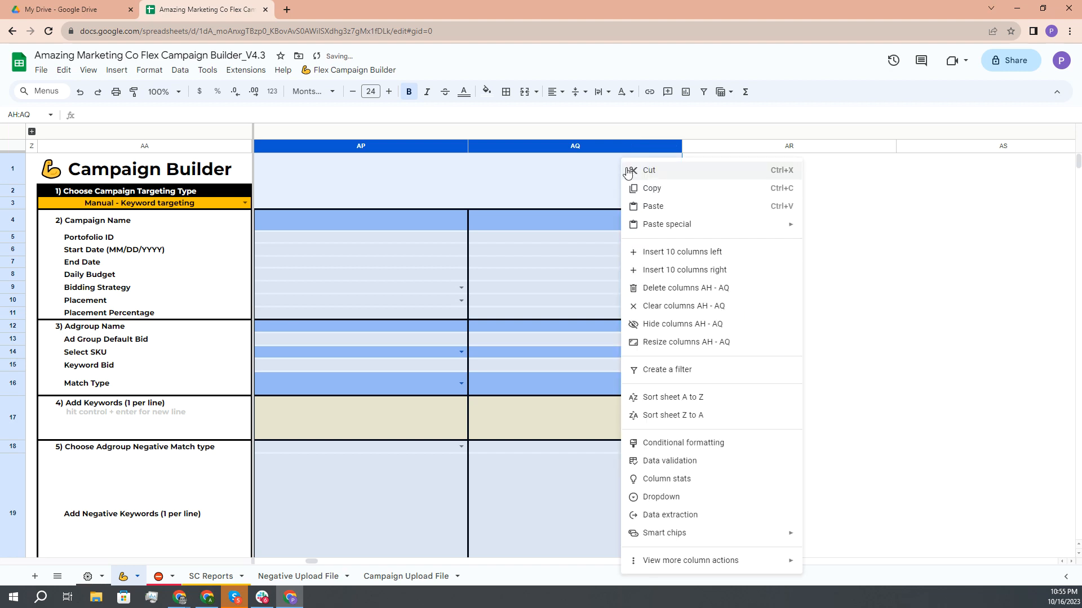
left_click(688, 291)
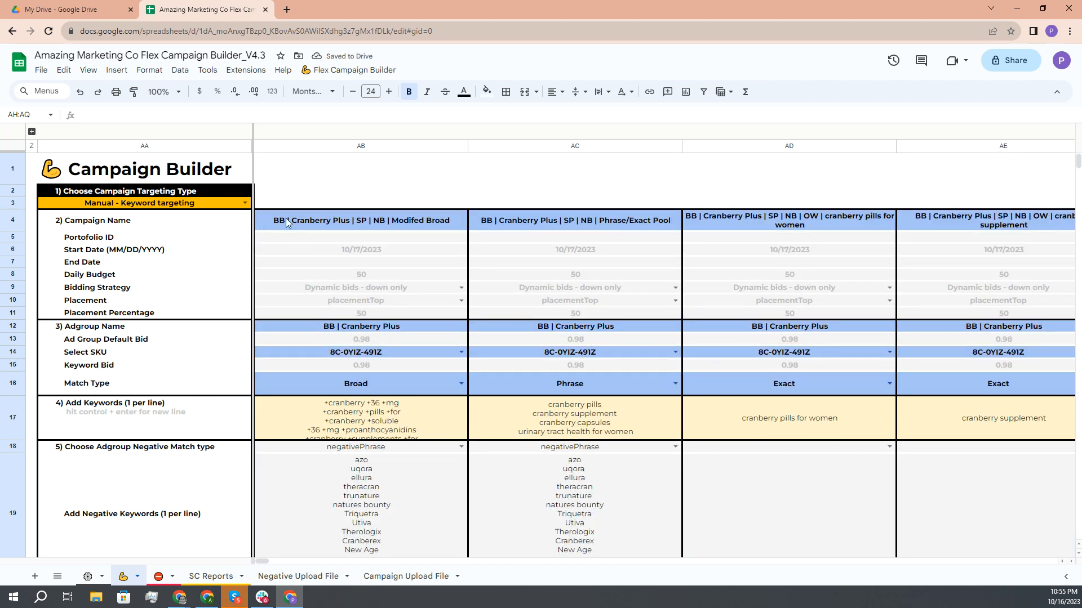
Step: Review the six Cranberry Plus campaign names from AB4 through AG4
left_click(269, 221)
left_click(618, 232)
left_click(771, 228)
scroll(754, 234, "right", 5)
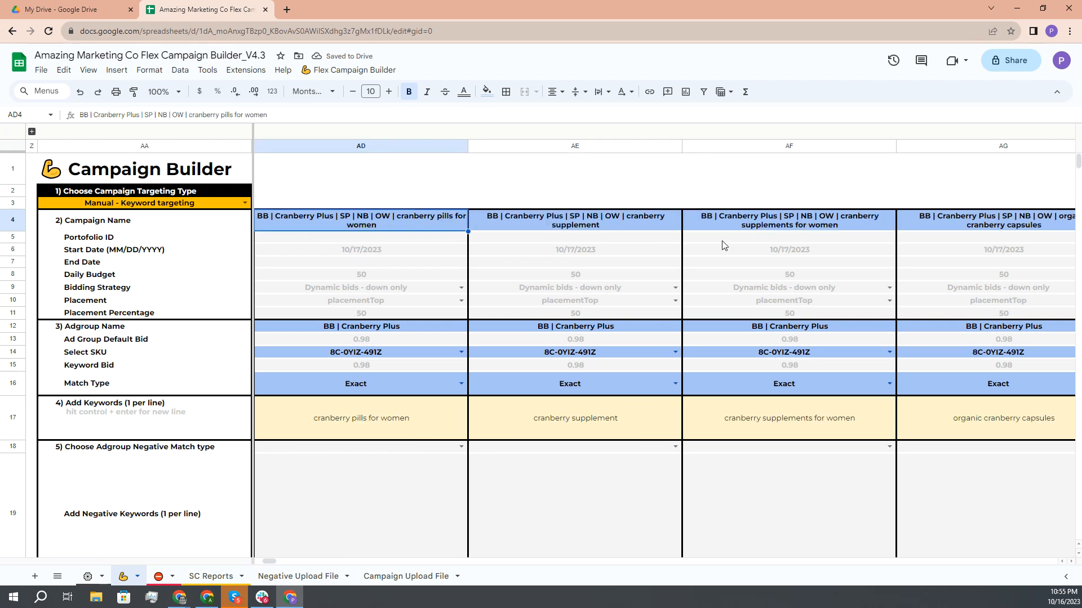
left_click(562, 223)
left_click(772, 226)
left_click(976, 223)
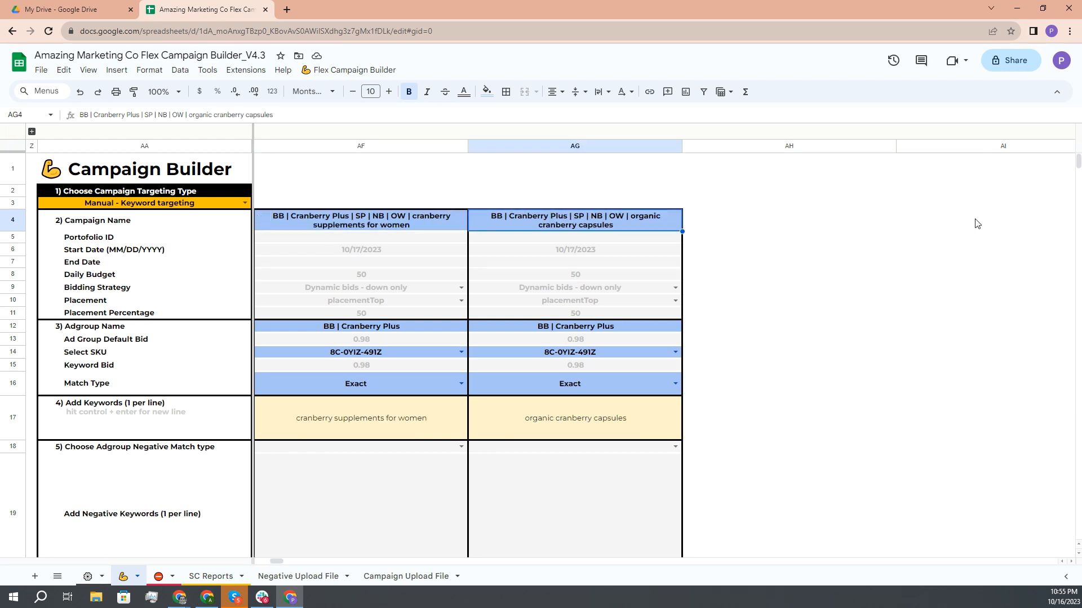
scroll(909, 222, "left", 6)
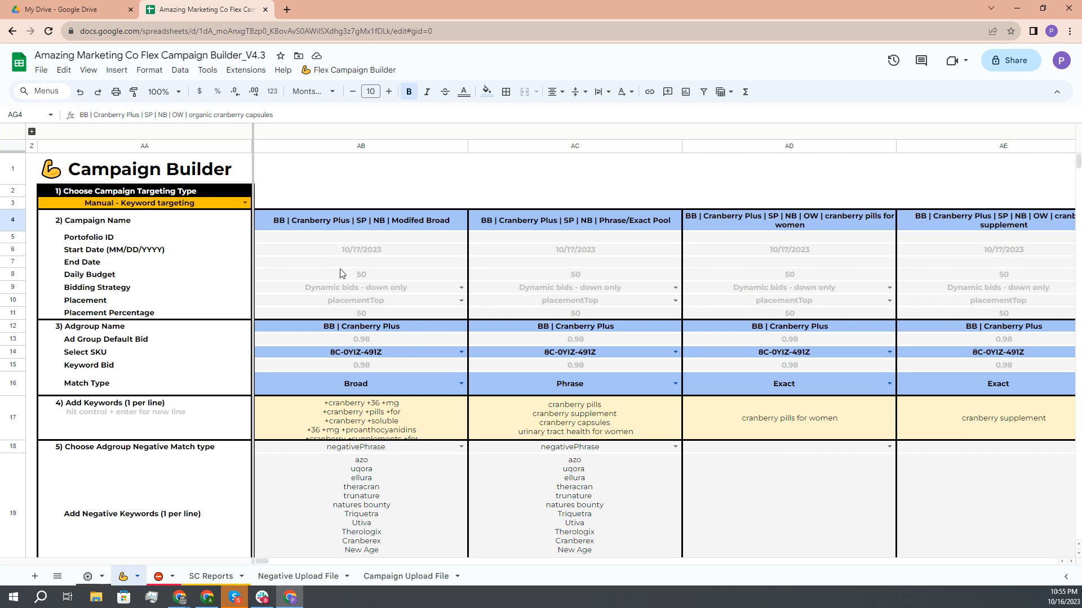
Step: Check the daily budget cells of the modified broad and phrase campaigns
left_click(365, 276)
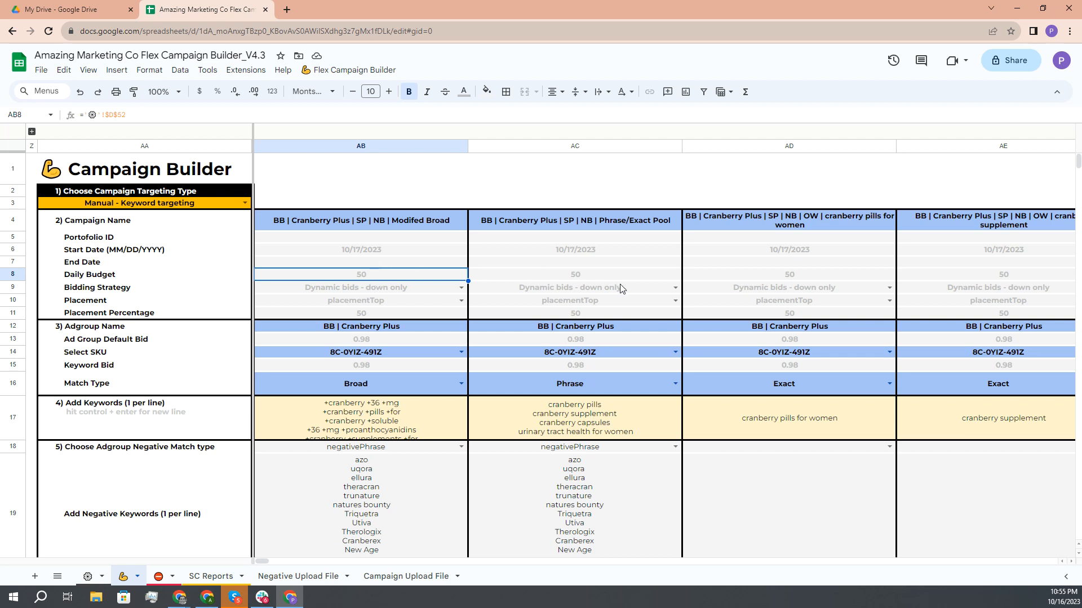
left_click(501, 274)
left_click(395, 278)
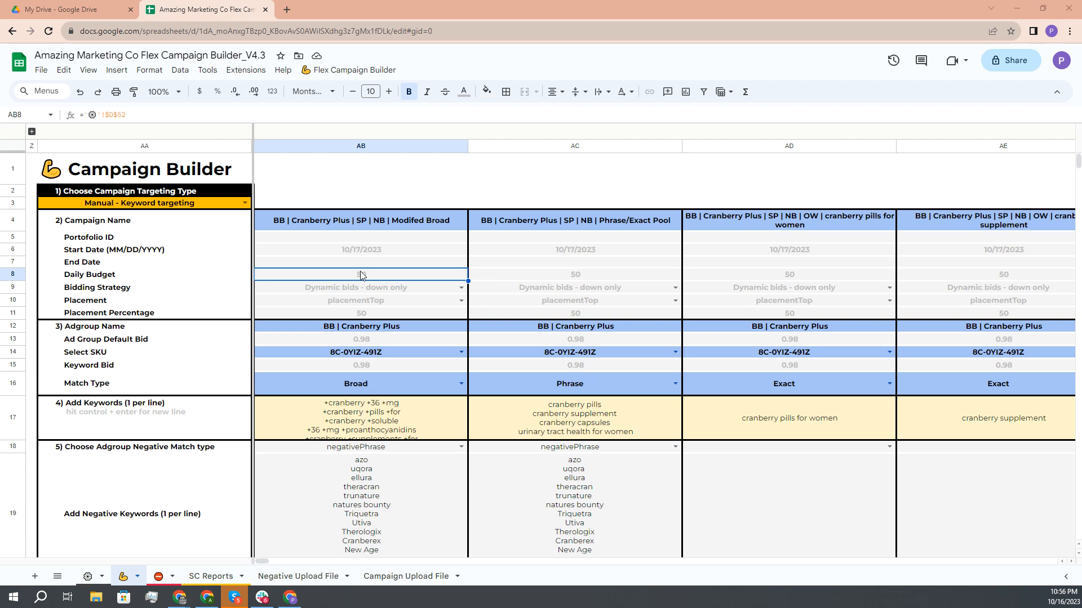
Step: Switch to Amazon Ads and examine spend for the Cranberry Plus Broad and Exact ad groups and the BB Cranberry Plus campaign placements
key("alt+Tab")
left_click(318, 8)
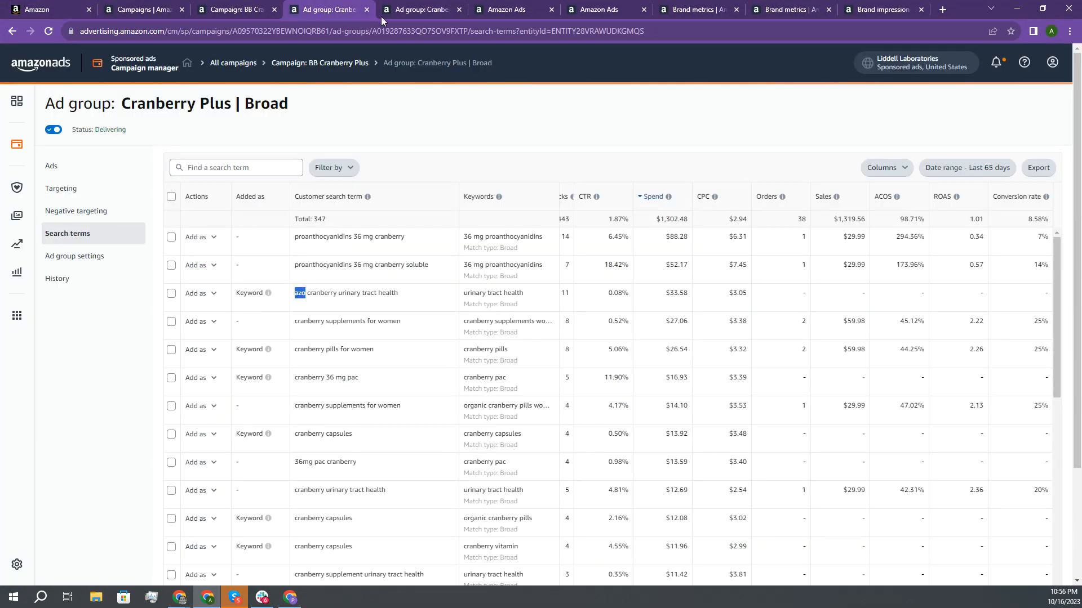
left_click(383, 14)
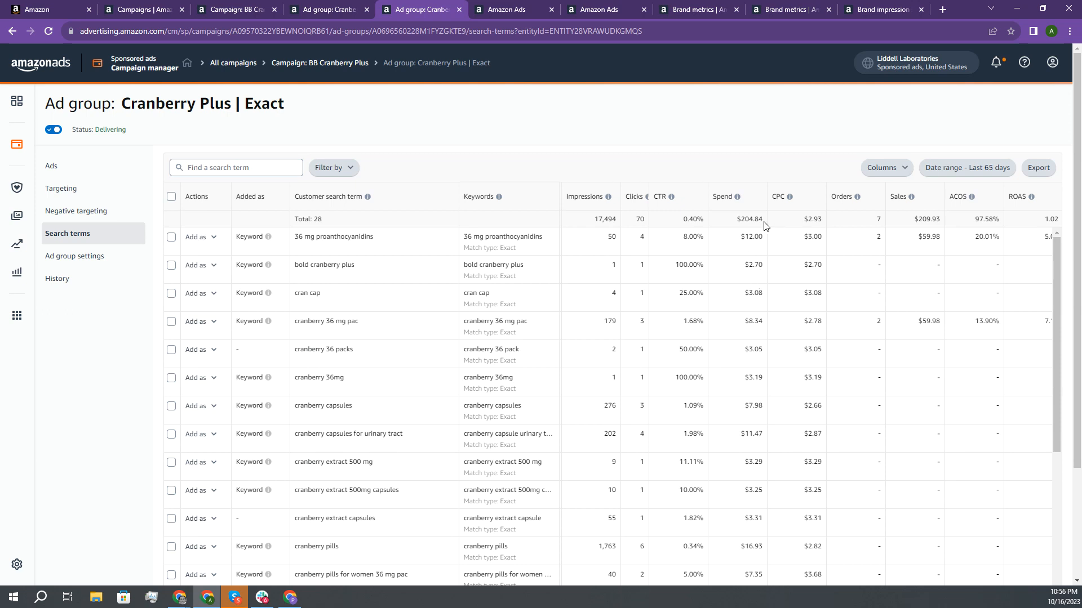
left_click(349, 8)
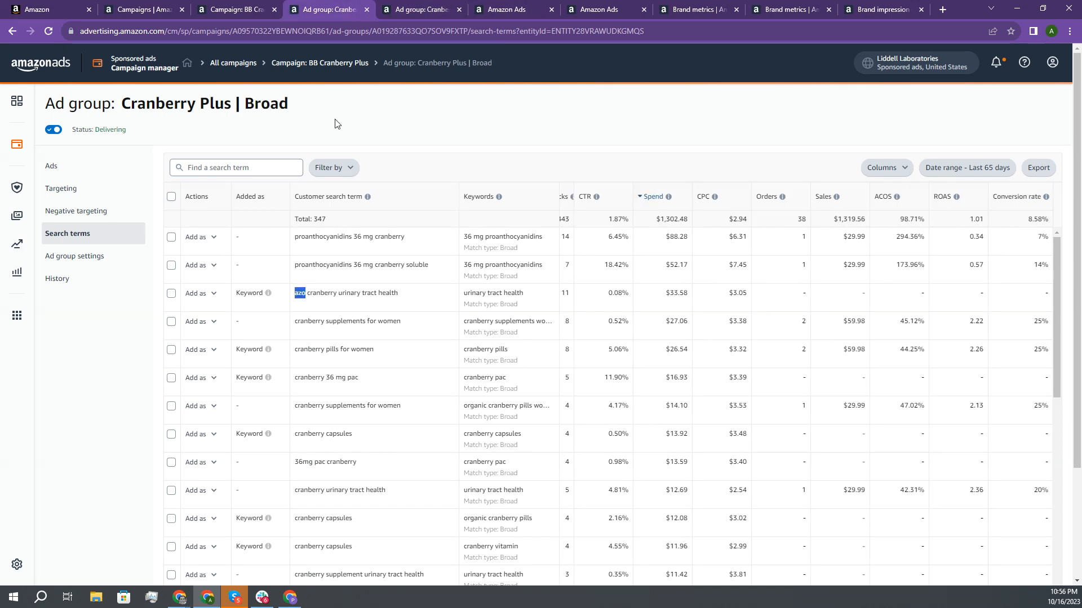
left_click(229, 7)
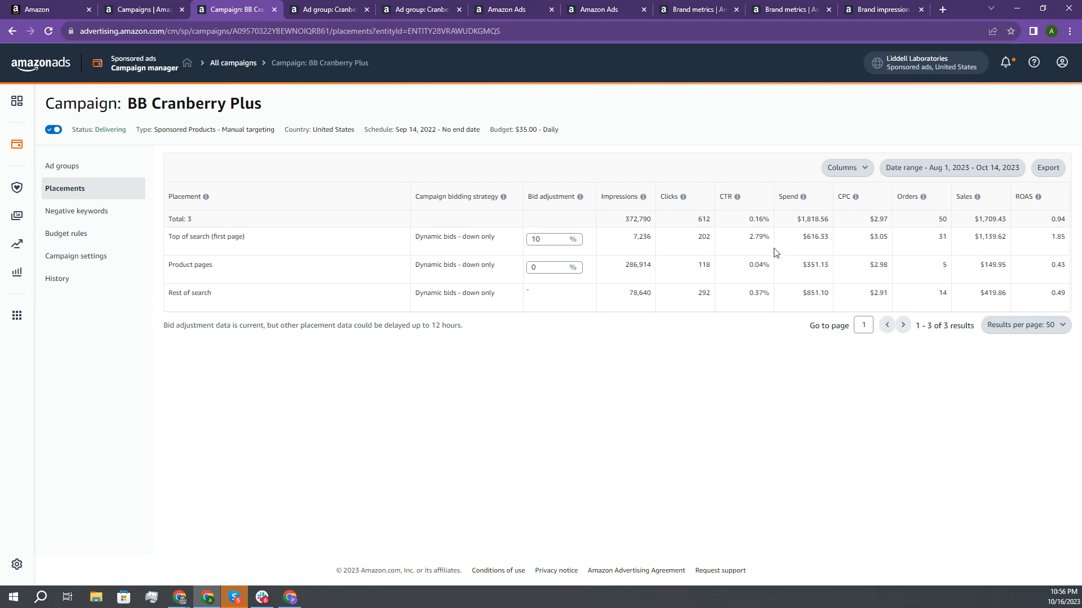
Step: Examine the cost per click and bidding strategy of the BB Cranberry Plus campaign's top-of-search placement
left_click_drag(871, 239, 893, 239)
left_click(417, 240)
left_click_drag(418, 240, 508, 238)
Step: Switch back to the Campaign Builder sheet and set the placement percentage to 100 for the organic cranberry capsules and cranberry supplements for women OW campaigns
key("alt+Tab")
left_click(315, 274)
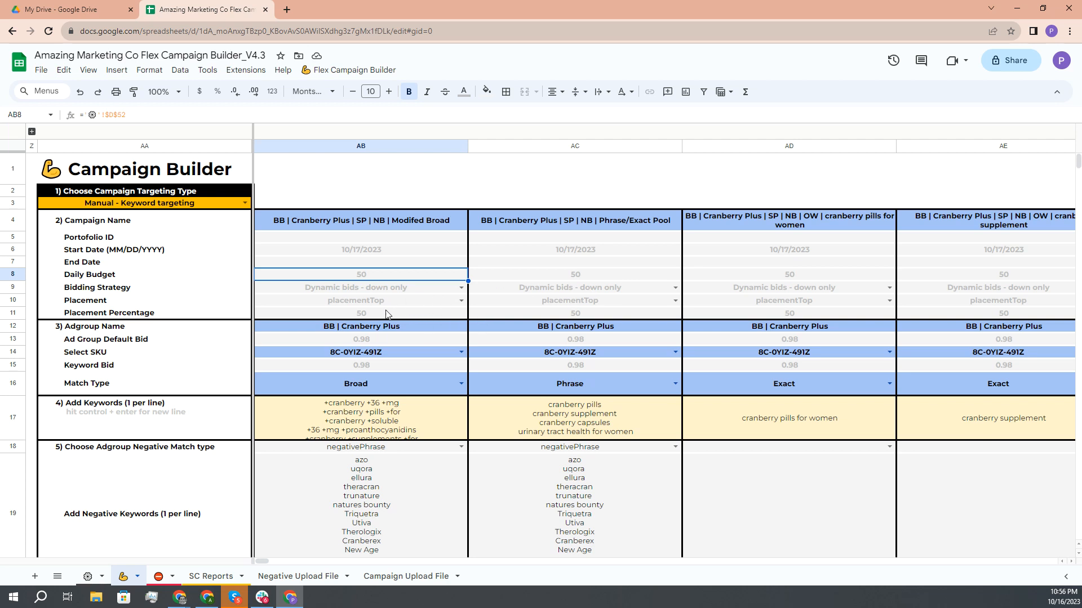
scroll(681, 312, "right", 5)
scroll(525, 320, "left", 2)
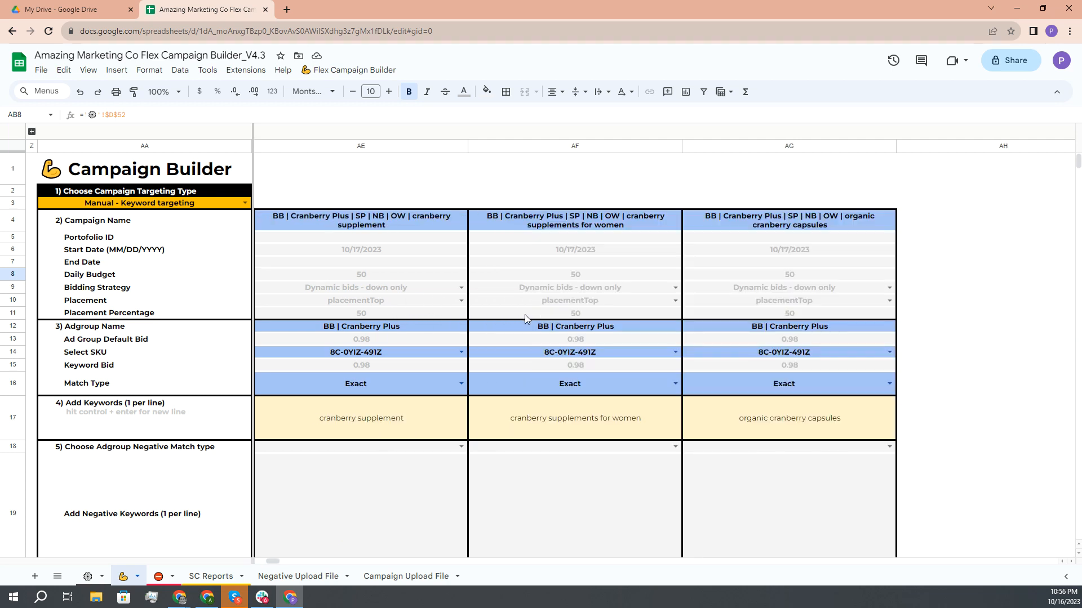
left_click(769, 314)
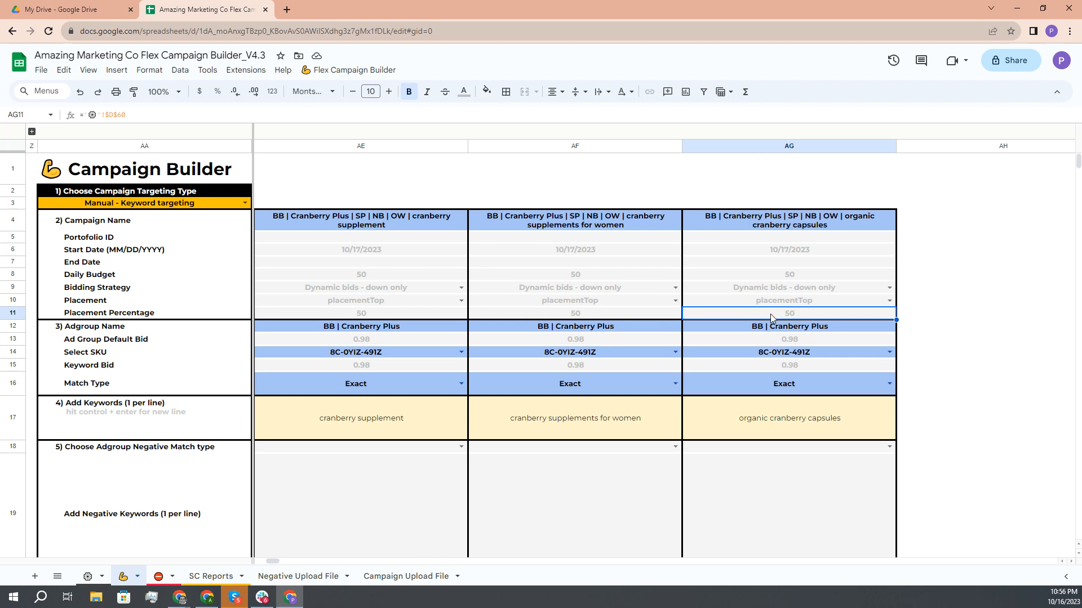
type("100")
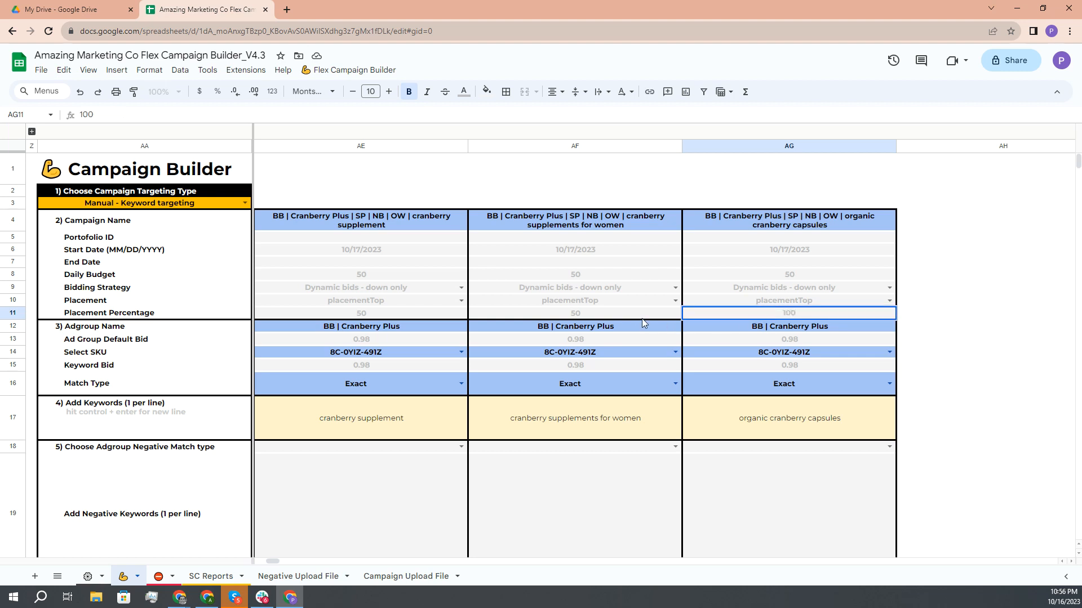
left_click(638, 313)
type("1")
Step: Set the placement percentage to 100 for the cranberry supplement and cranberry pills for women OW campaigns
left_click(440, 313)
type("1000")
key("BackSpace")
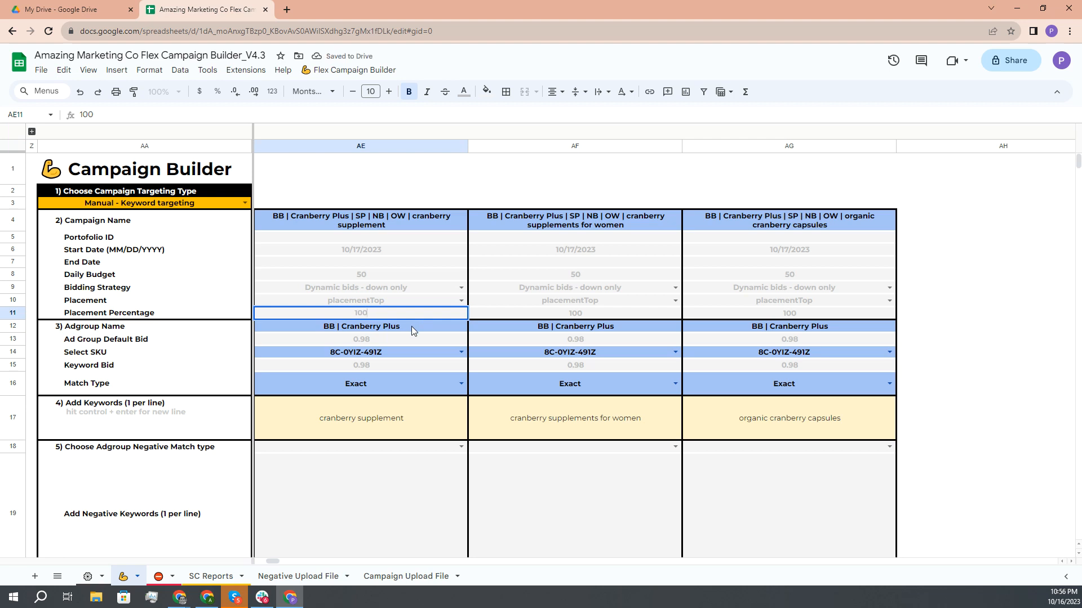
left_click(411, 326)
scroll(411, 326, "left", 5)
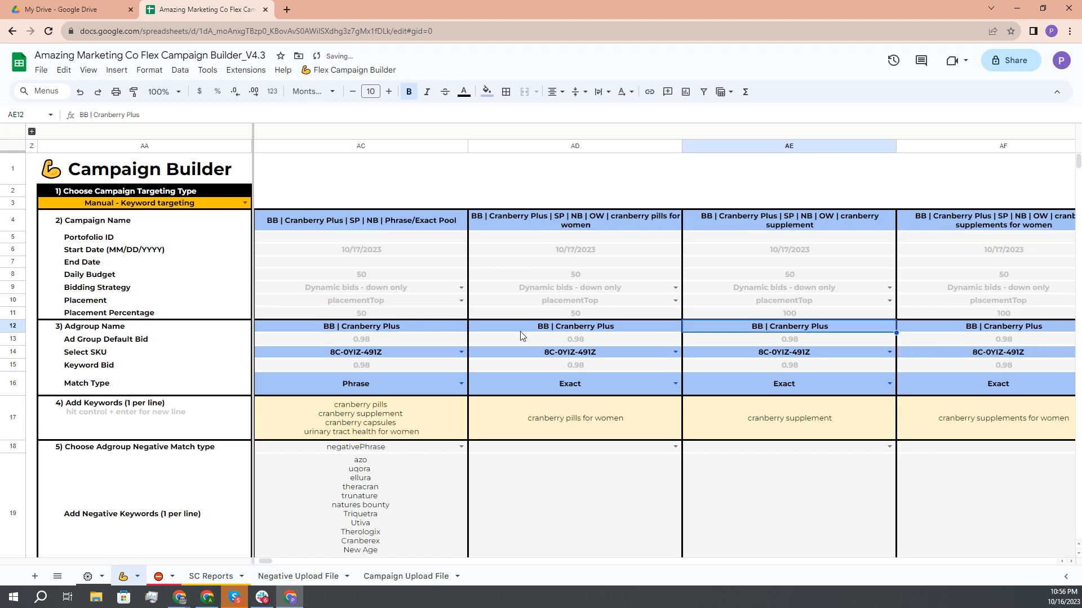
left_click(634, 314)
type("10")
left_click(403, 312)
type("1")
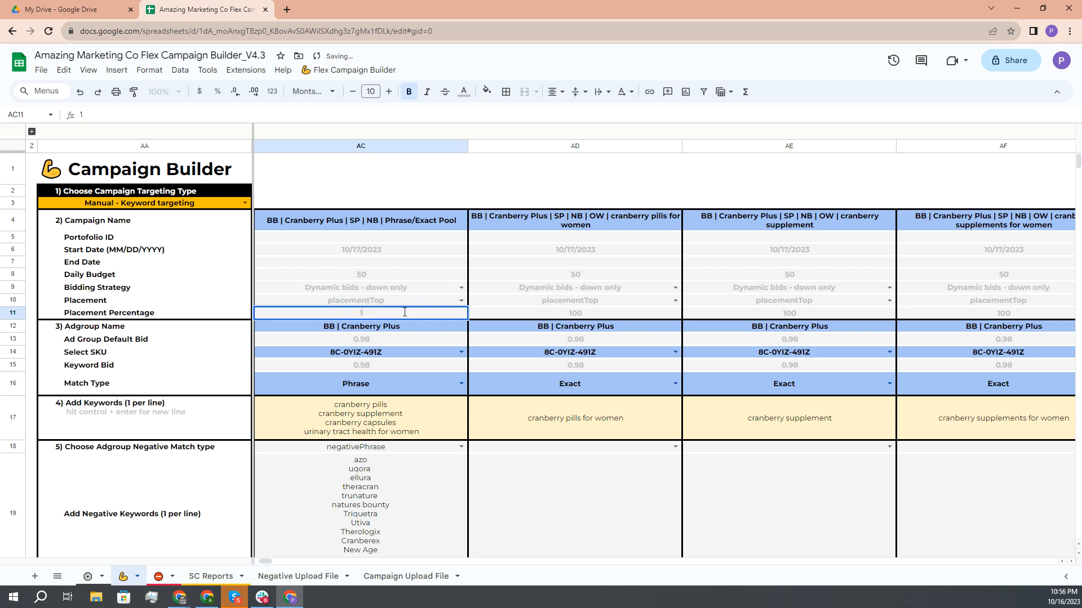
left_click(508, 336)
scroll(455, 322, "left", 2)
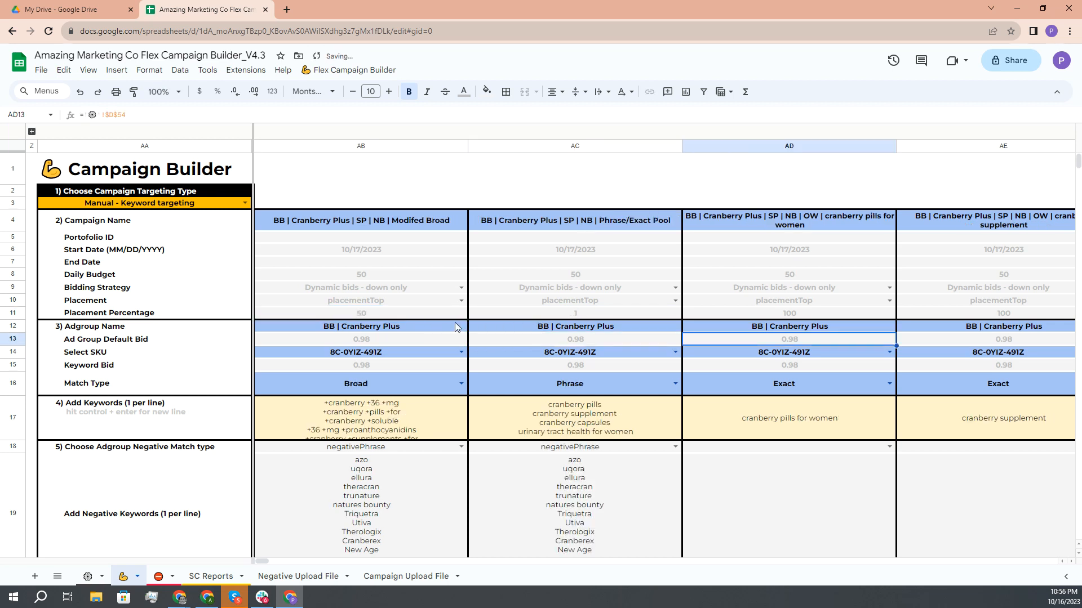
left_click(607, 314)
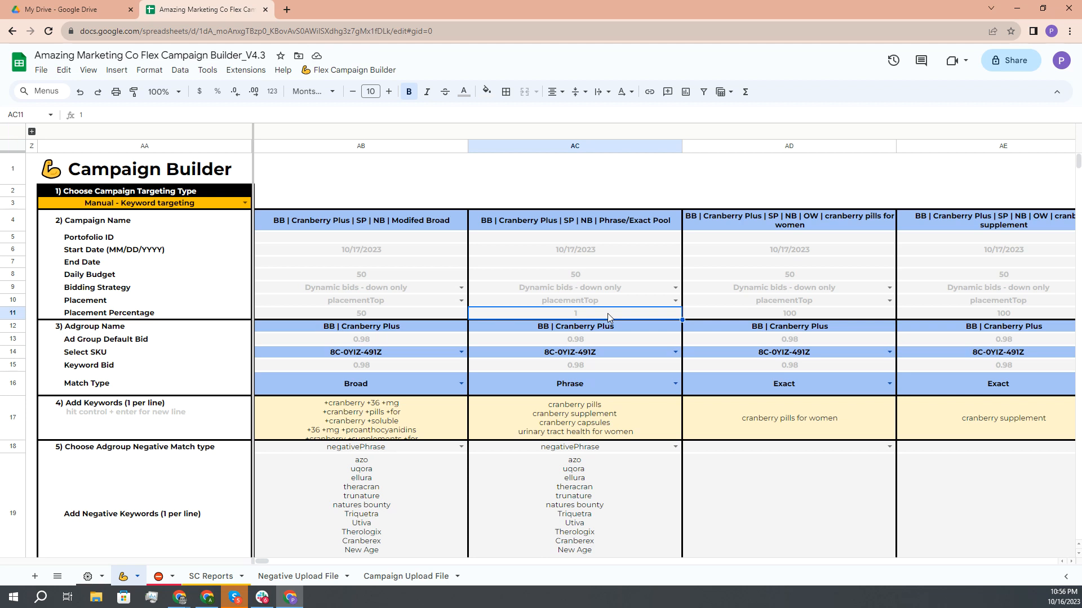
left_click(590, 340)
left_click(604, 315)
key("ctrl+z")
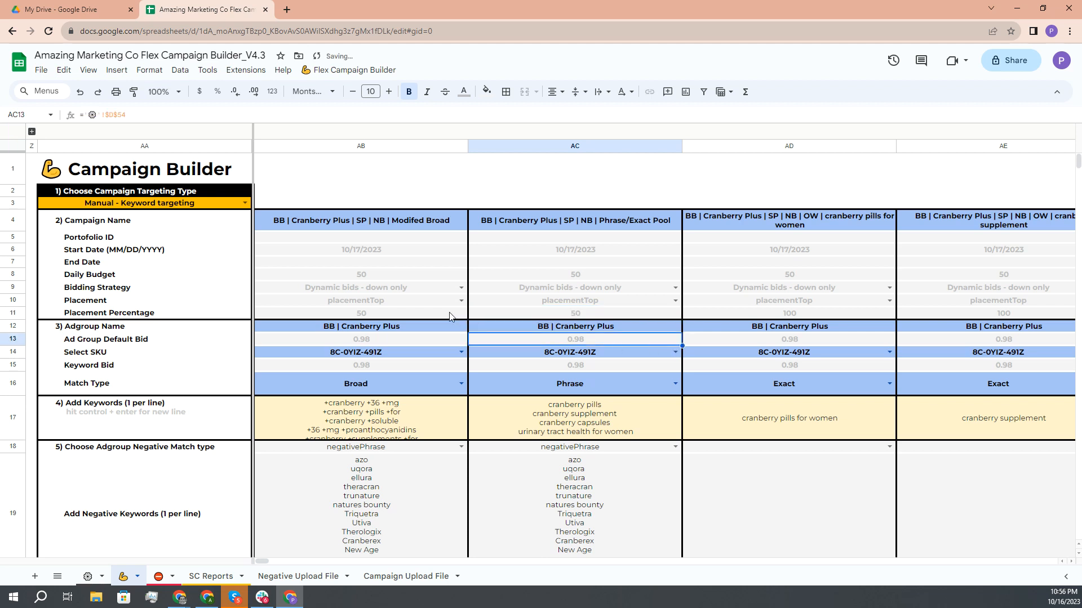
Step: Set the ad group default bid of the modified broad campaign to 1.50
left_click(417, 316)
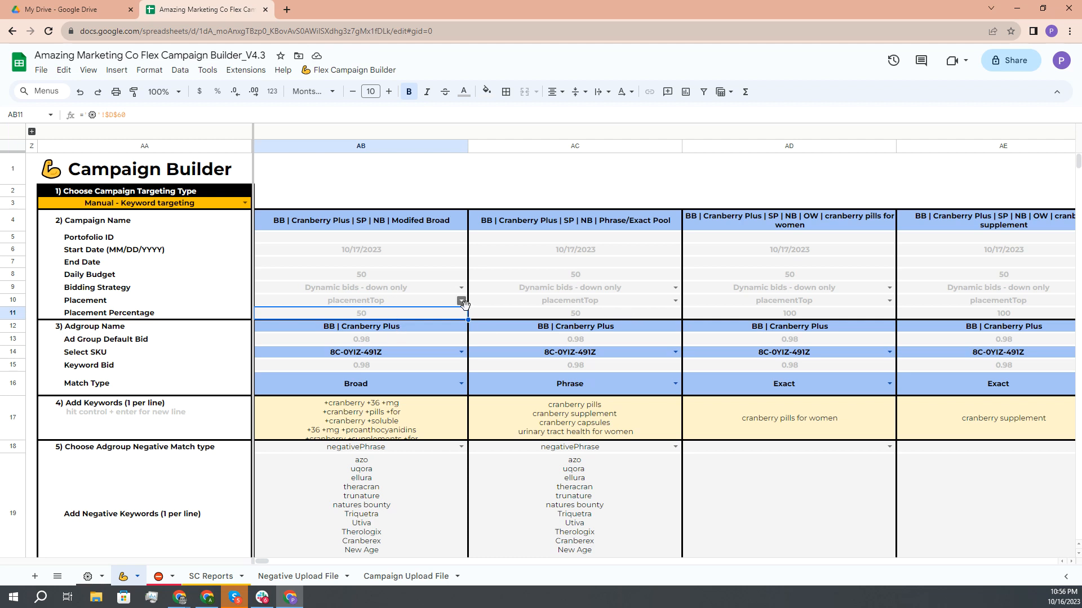
left_click(364, 340)
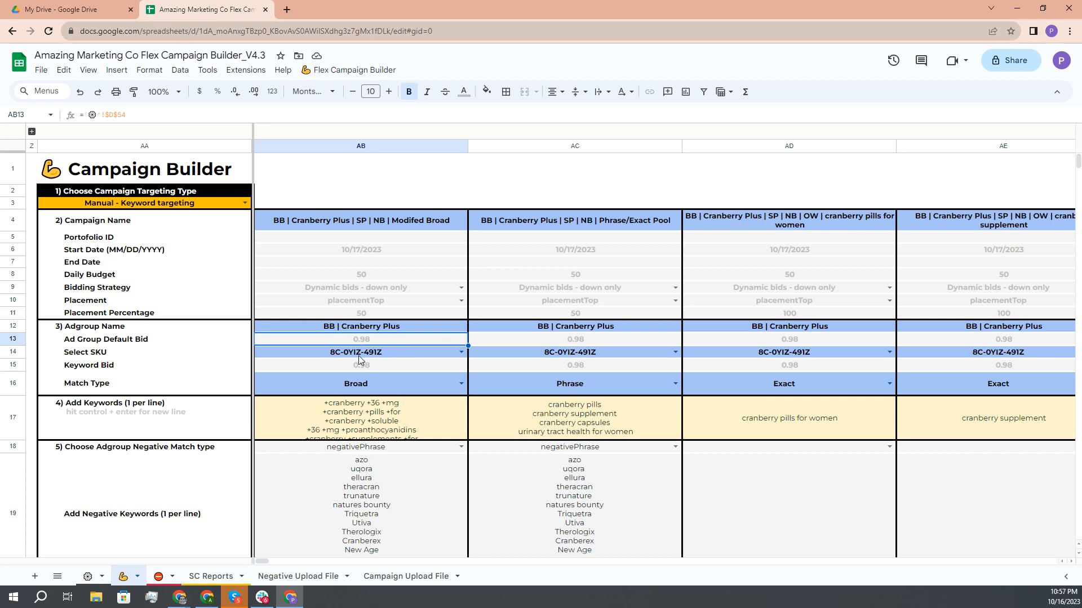
left_click(368, 365)
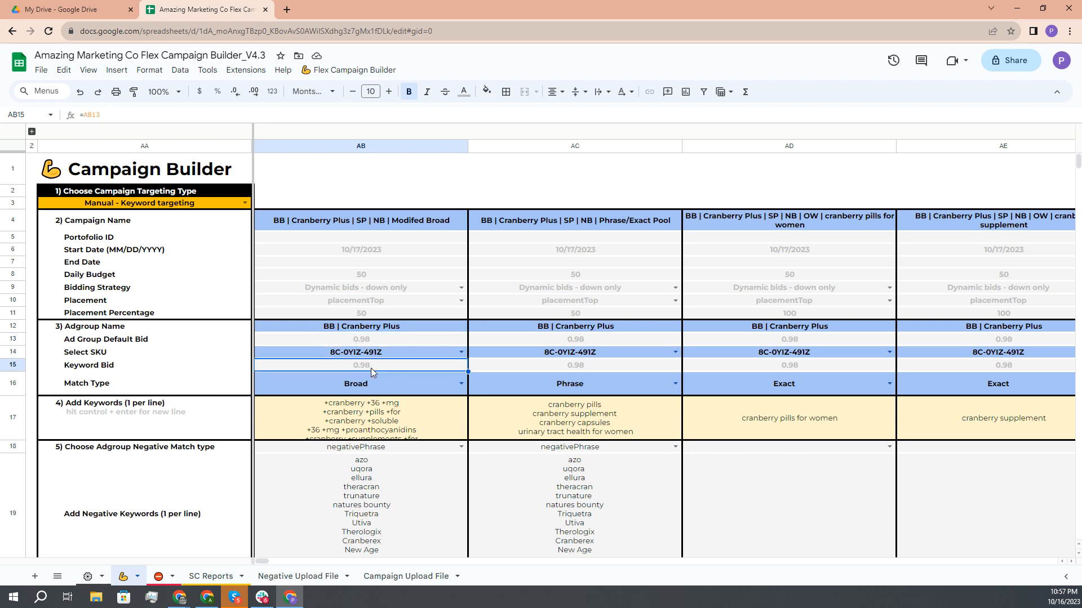
left_click(385, 341)
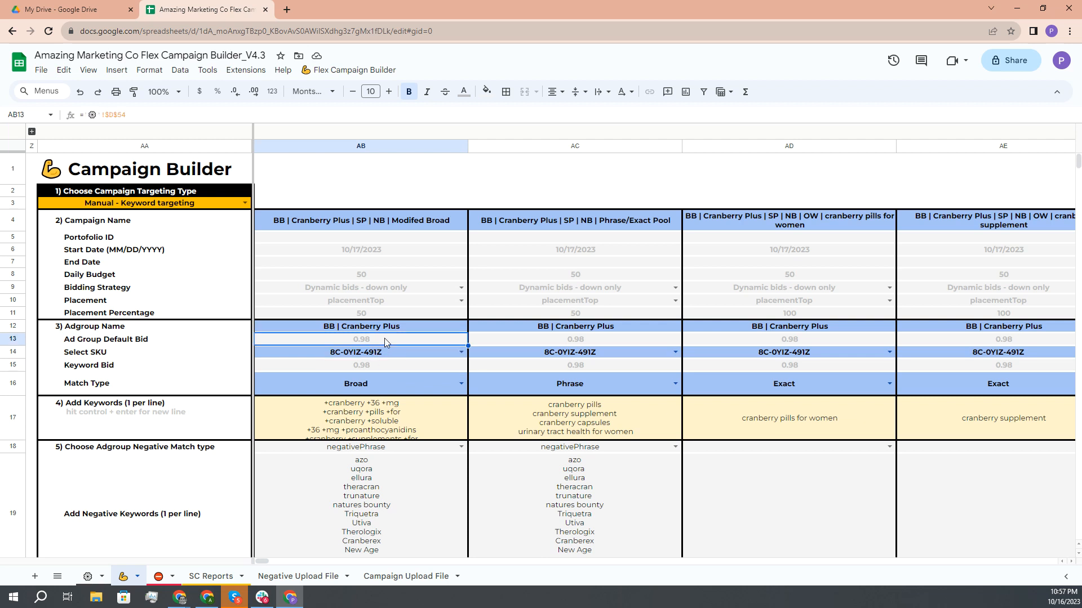
type("1.5")
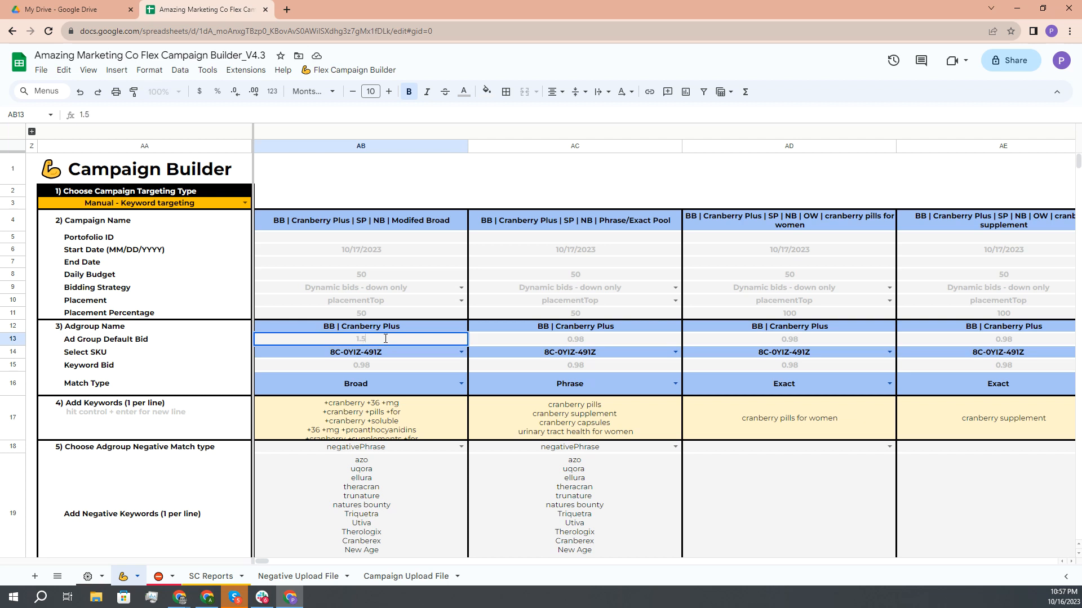
left_click(515, 341)
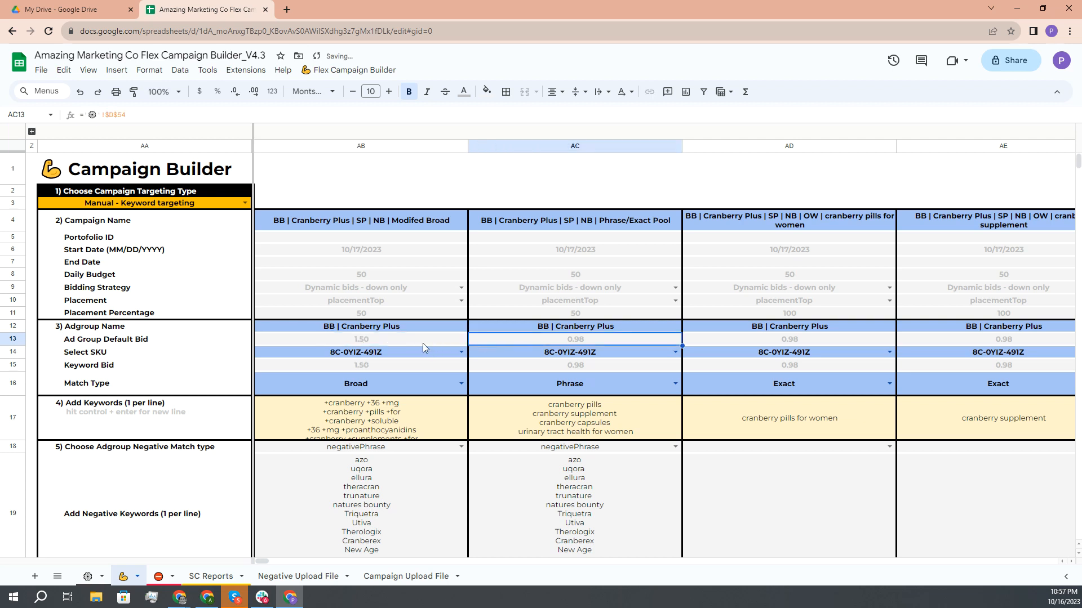
left_click(423, 343)
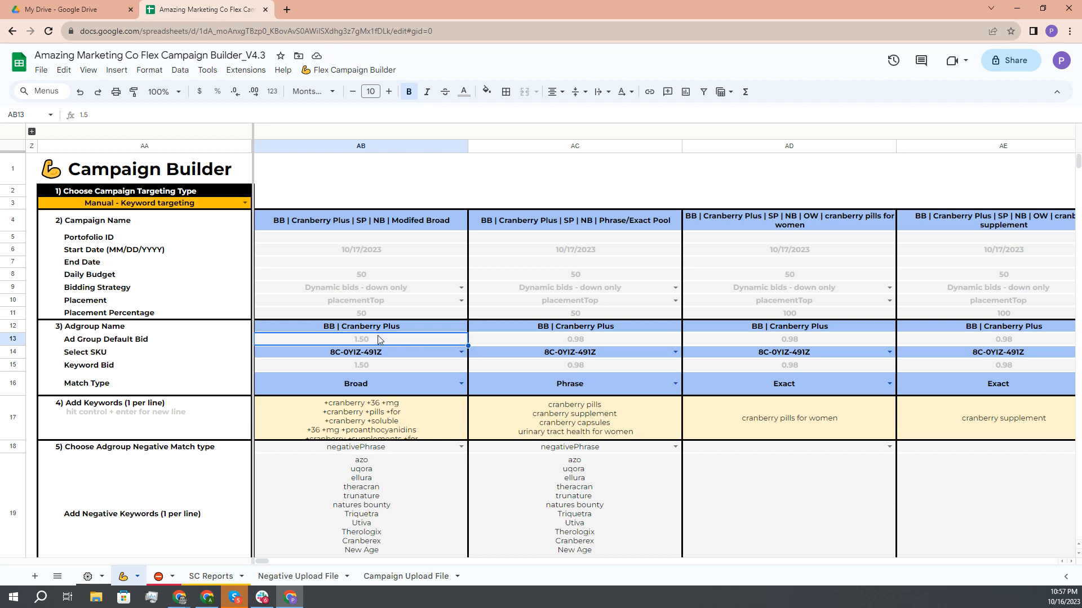
Step: Check the Amazon Ads placement data against the OW campaign columns, and view the Waterfall Campaign slide in the Canva presentation
key("alt+Tab")
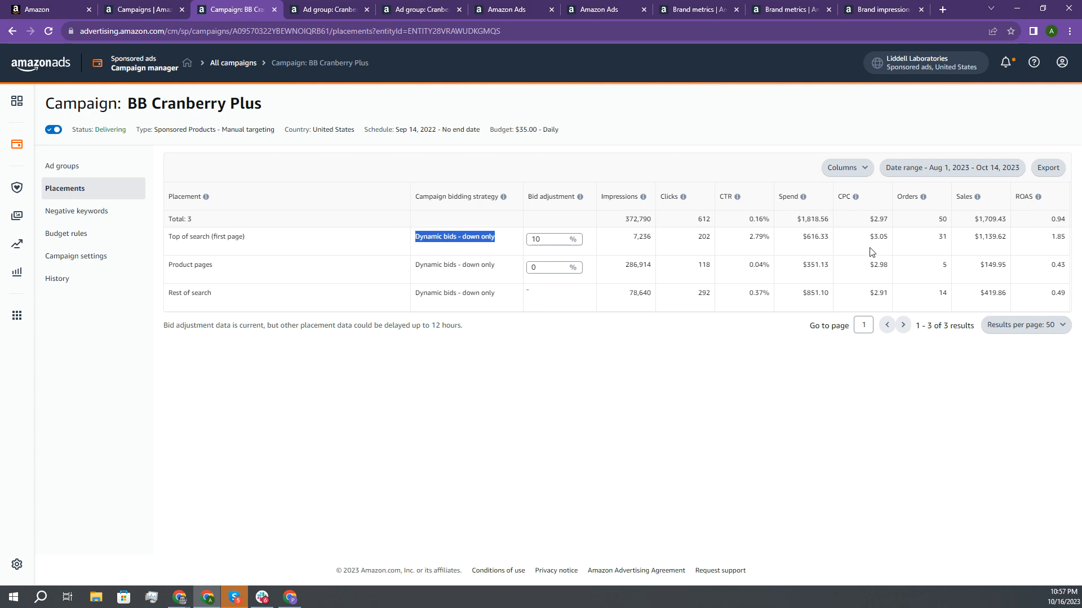
key("alt+Tab")
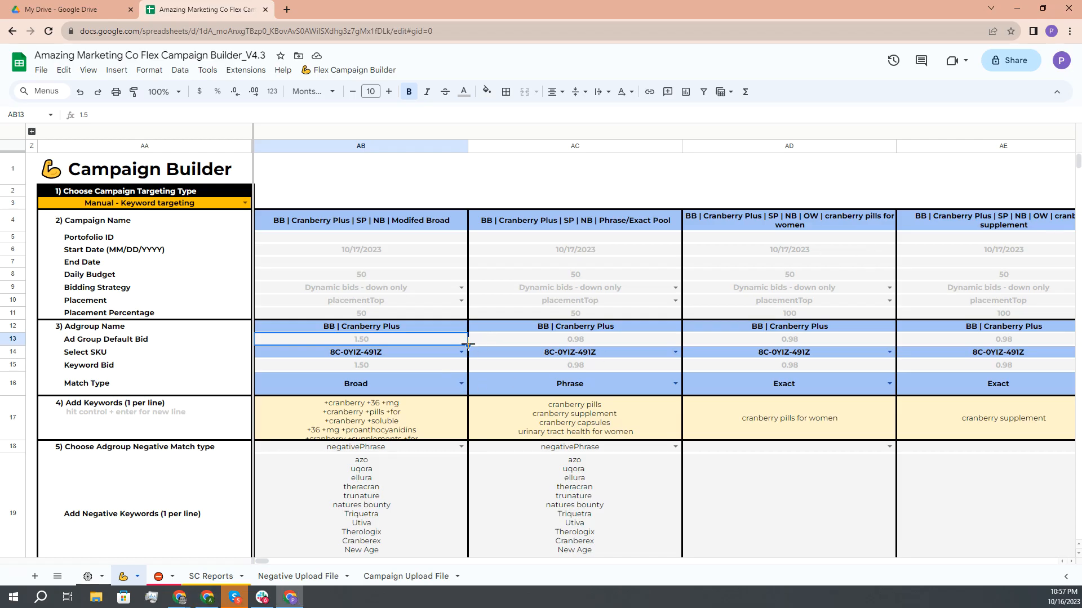
scroll(755, 346, "right", 4)
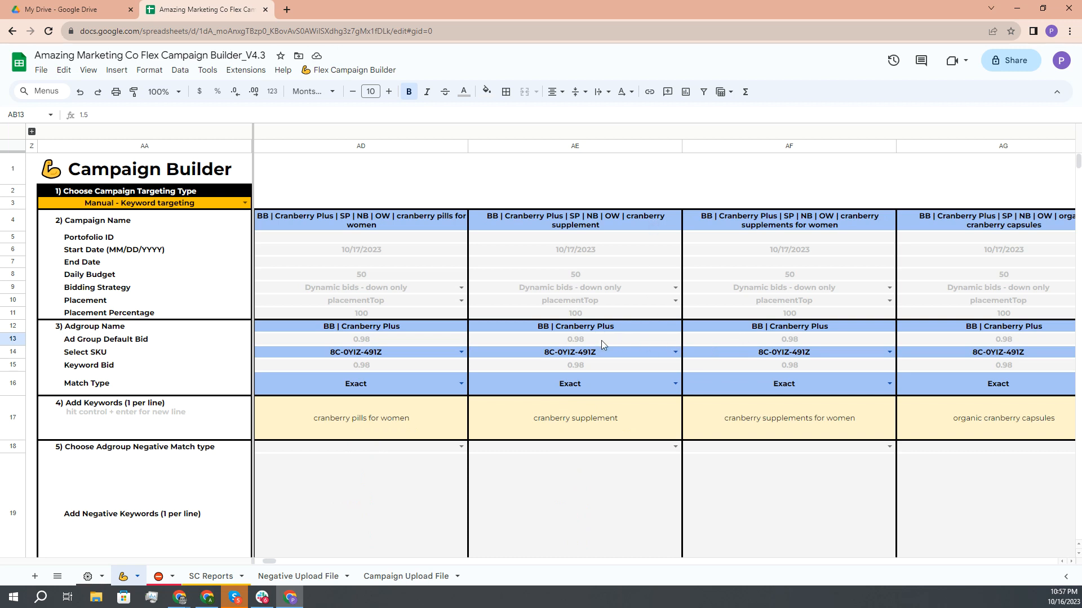
key("alt+Tab")
key("alt+Tab")
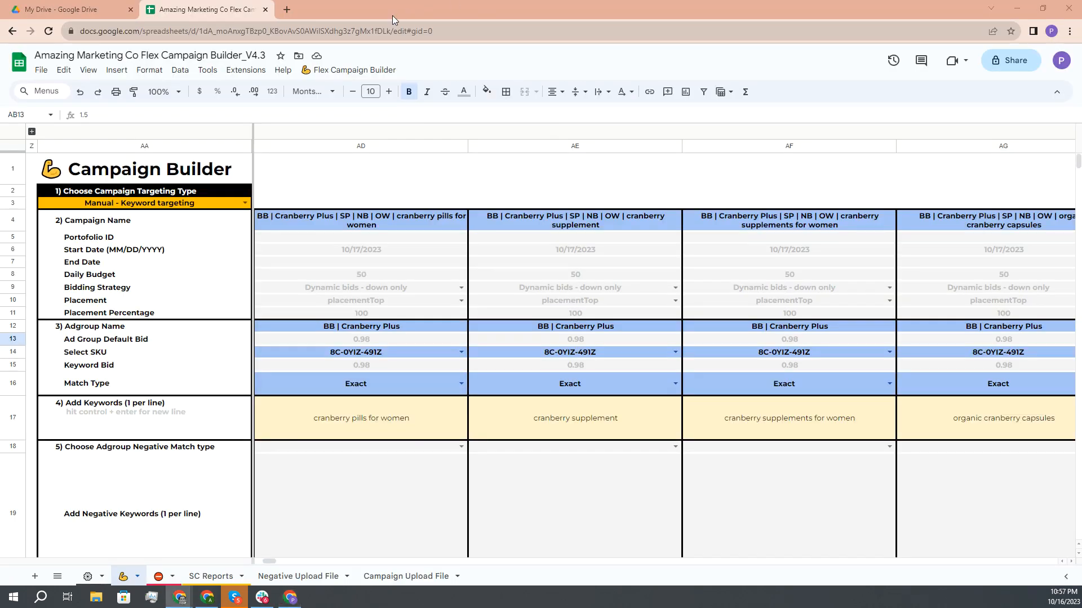
key("alt+Tab")
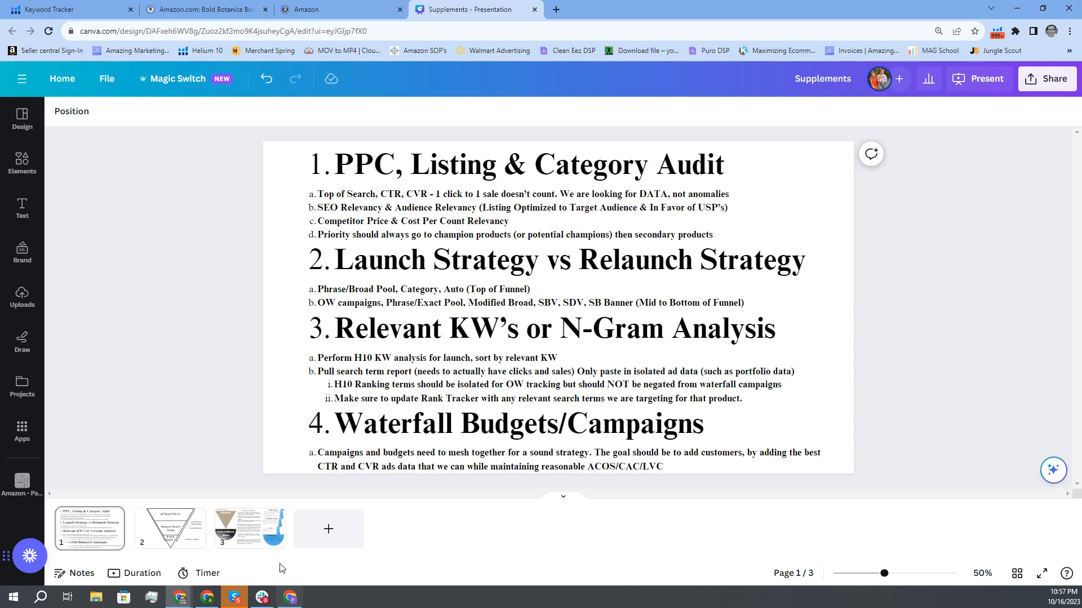
left_click(256, 529)
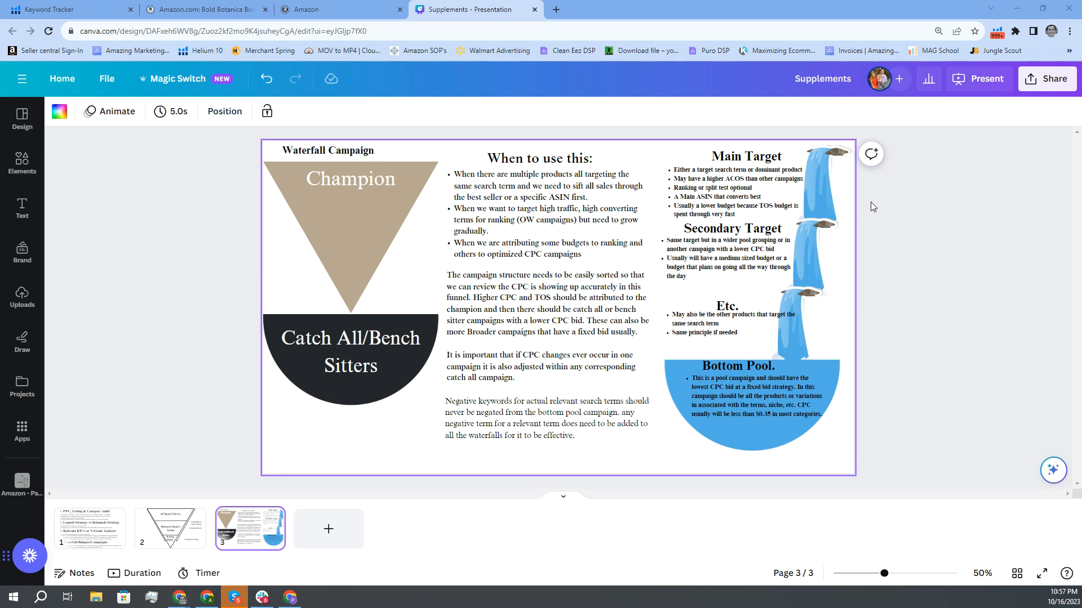
Step: Switch back to the Campaign Builder sheet and enter 1.50 as the cranberry supplement OW campaign's ad group default bid
key("alt+Tab")
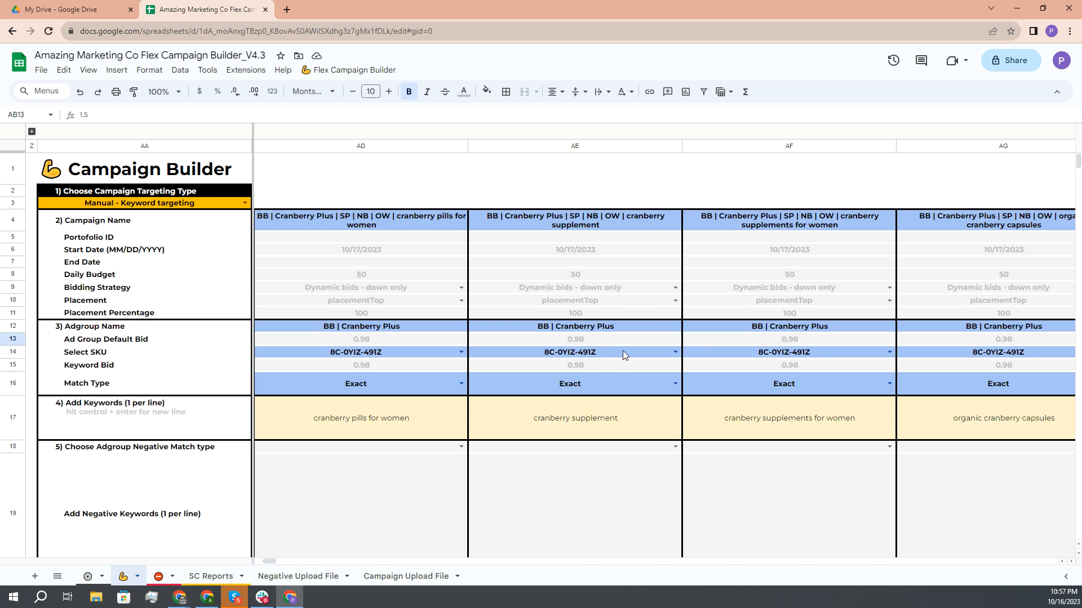
left_click(654, 341)
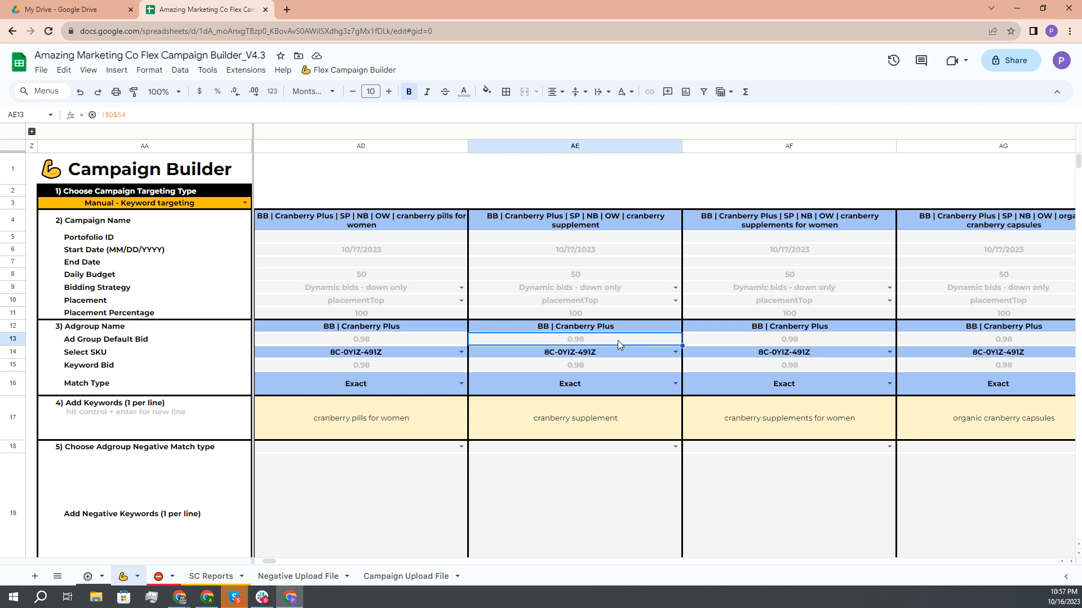
type("1.")
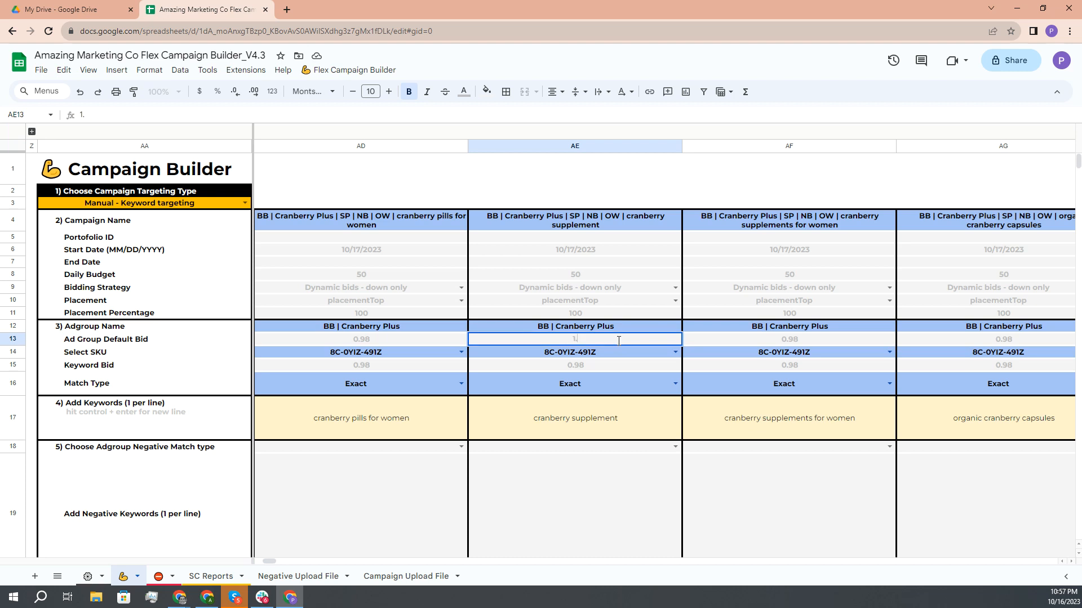
type("50")
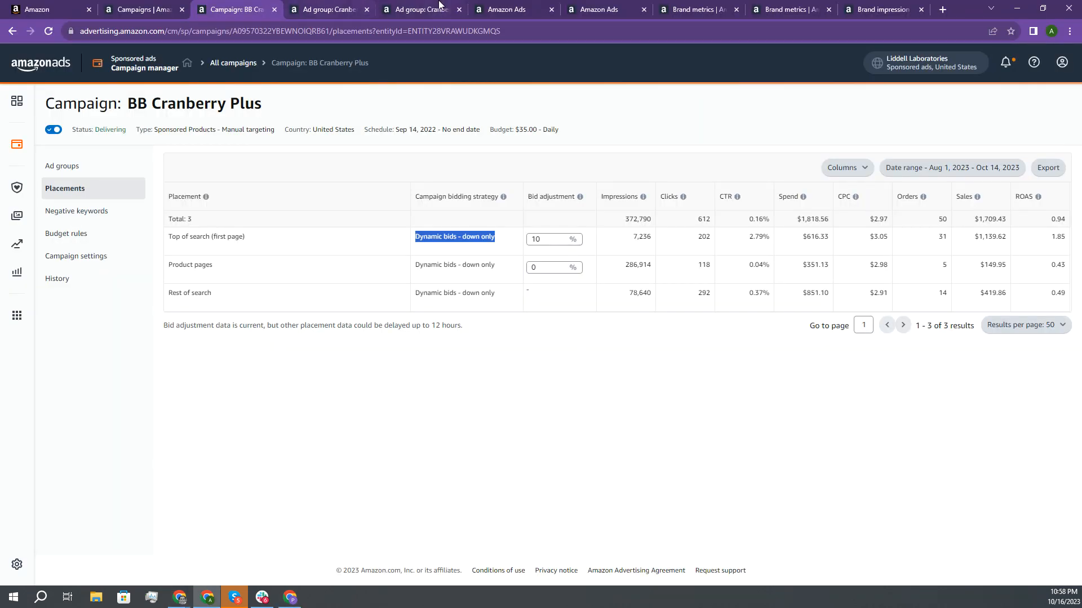
Step: Switch to Amazon Ads and examine the cost per click of the search terms in the Cranberry Plus Broad ad group
left_click(342, 12)
key("ctrl+shift+Tab")
left_click(331, 13)
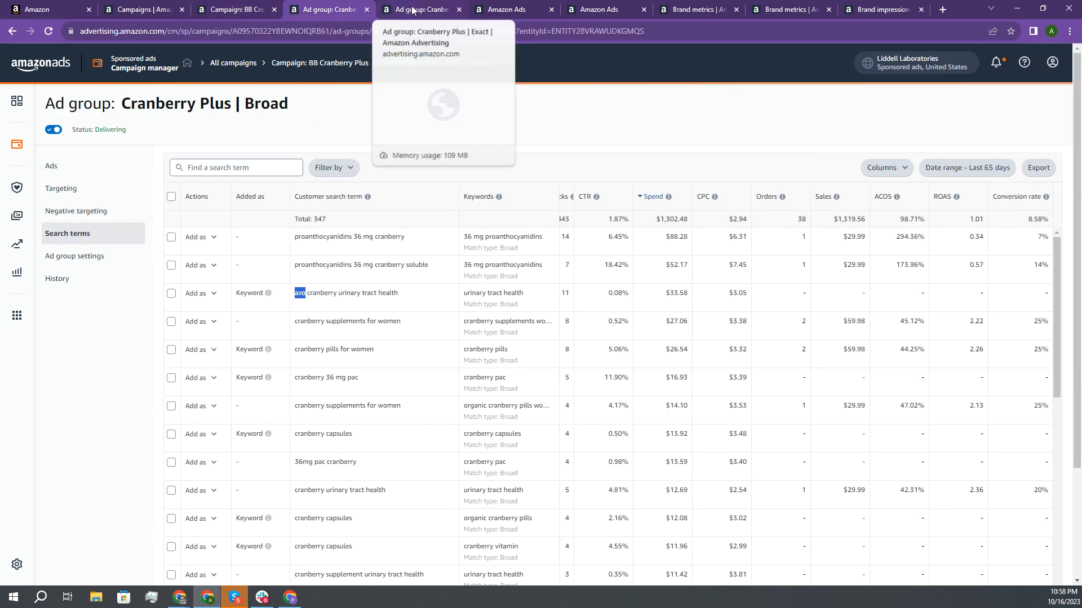
left_click_drag(722, 240, 761, 239)
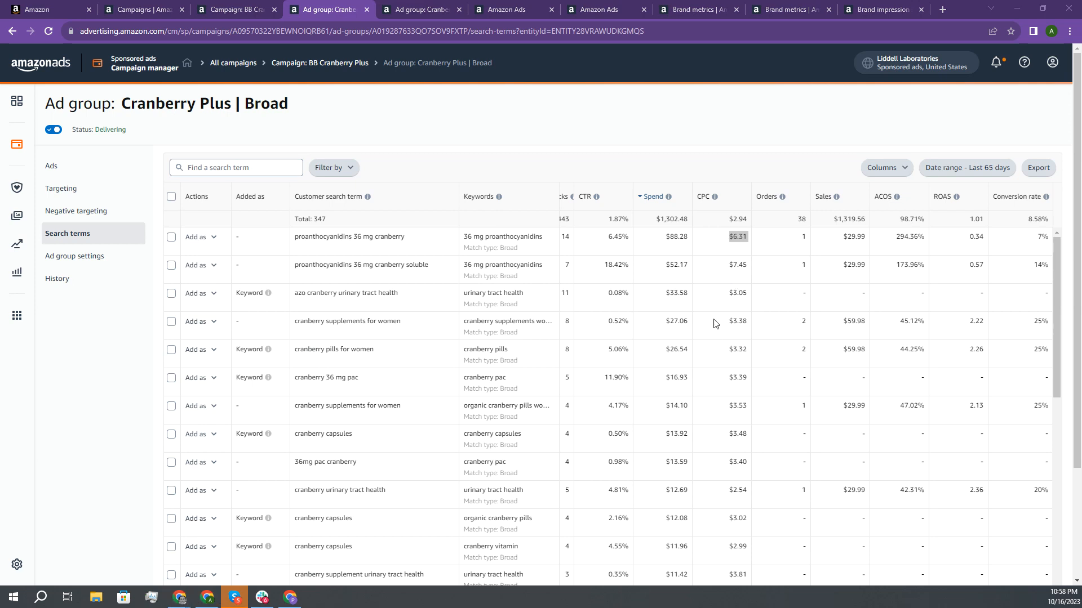
Step: Switch back to the Campaign Builder sheet and set the cranberry supplement OW campaign's ad group default bid to 1.75
key("alt+Tab")
left_click_drag(584, 339, 575, 340)
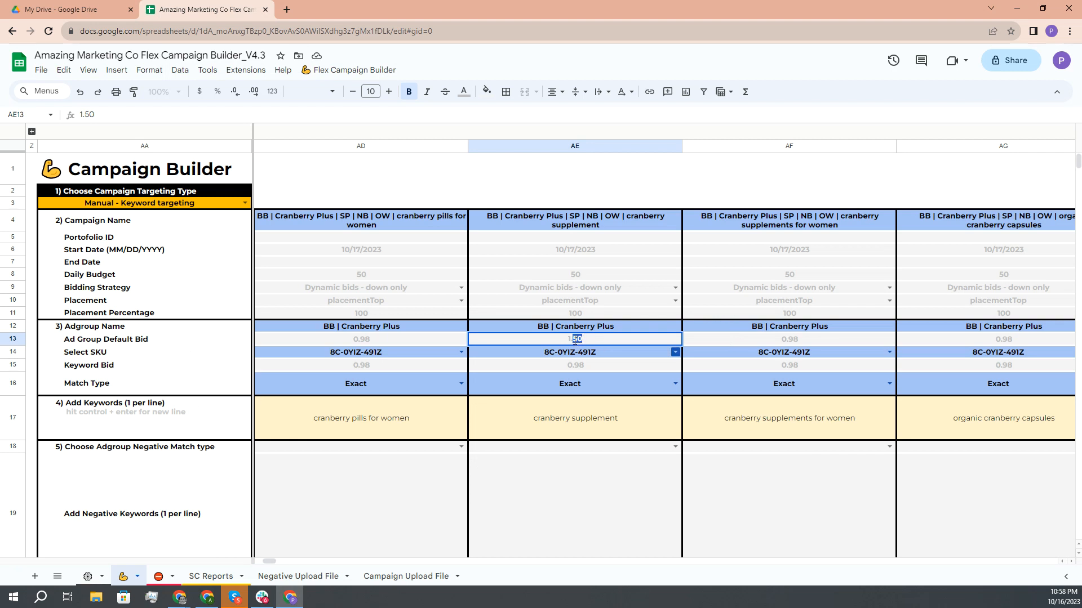
type("75")
left_click(683, 340)
left_click(651, 339)
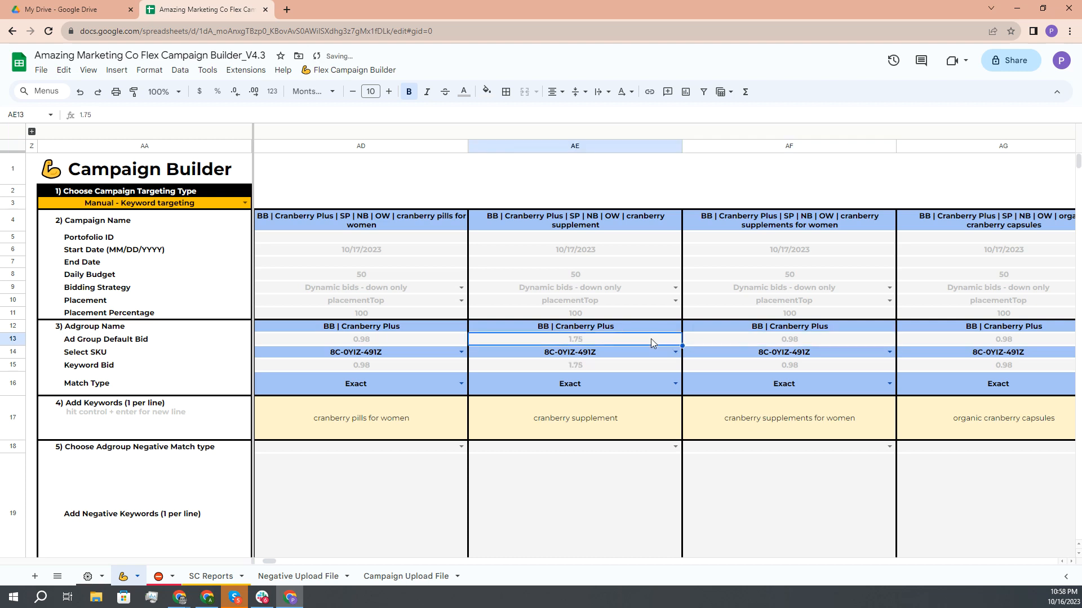
Step: Copy the 1.75 default bid to the cranberry supplements for women, organic cranberry capsules and cranberry pills for women OW campaigns
key("ctrl+c")
key("Right")
key("ctrl+v")
key("Right")
key("ctrl+v")
key("Left")
key("Left")
key("Left")
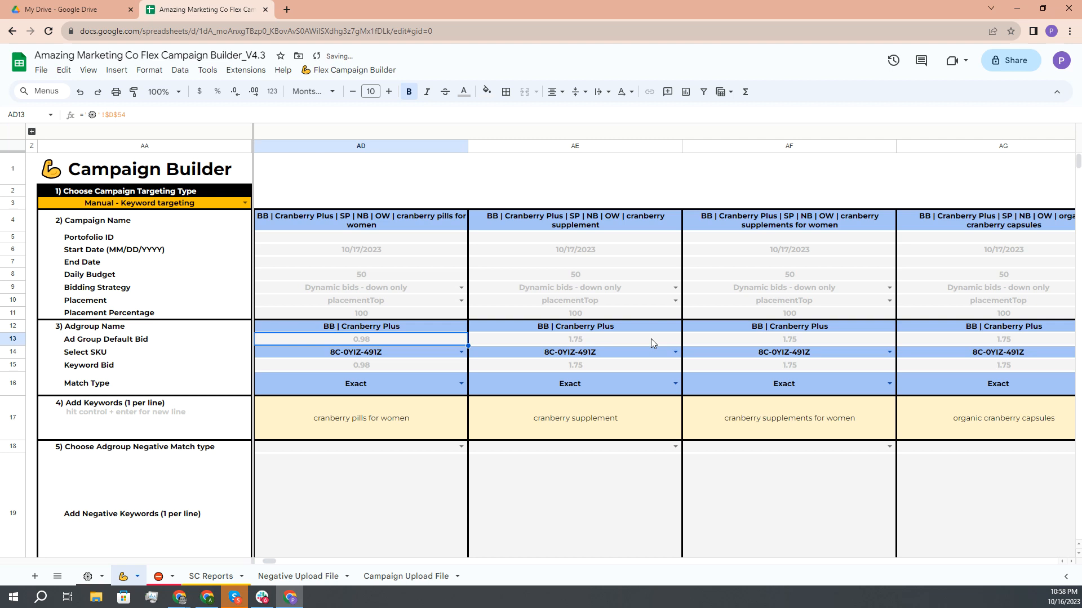
key("ctrl+v")
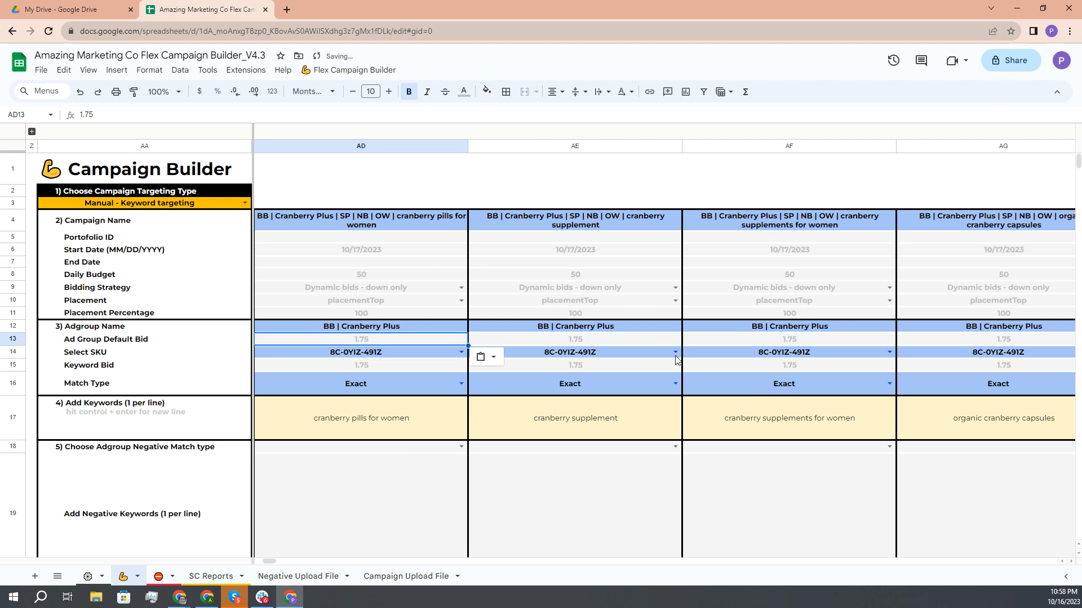
Step: Set the ad group default bid of the modified broad campaign to 1.25
left_click(607, 370)
scroll(607, 370, "left", 2)
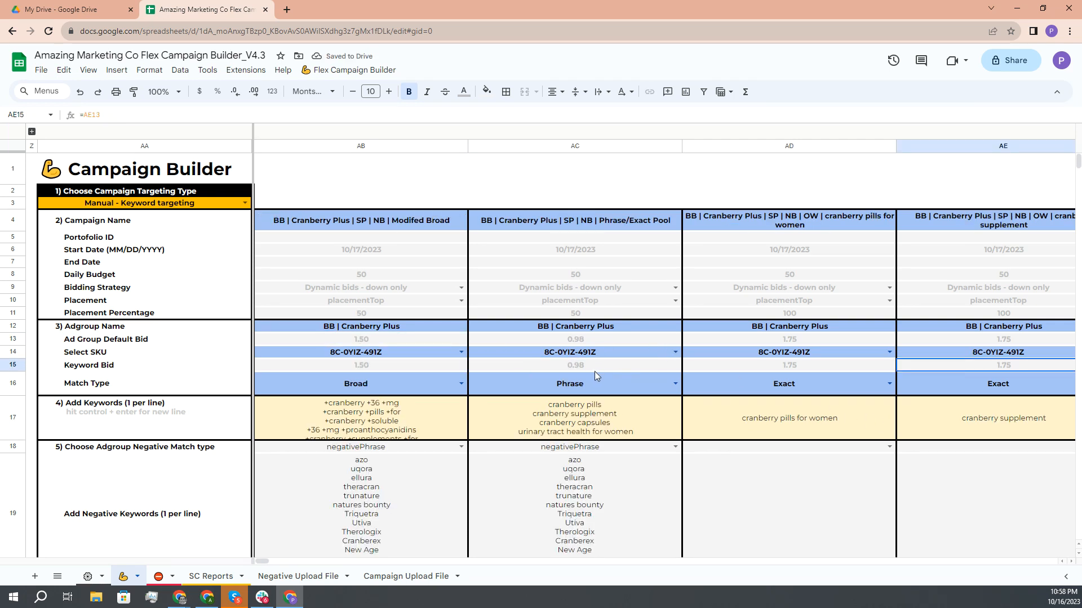
left_click(393, 341)
type("1.25")
key("Return")
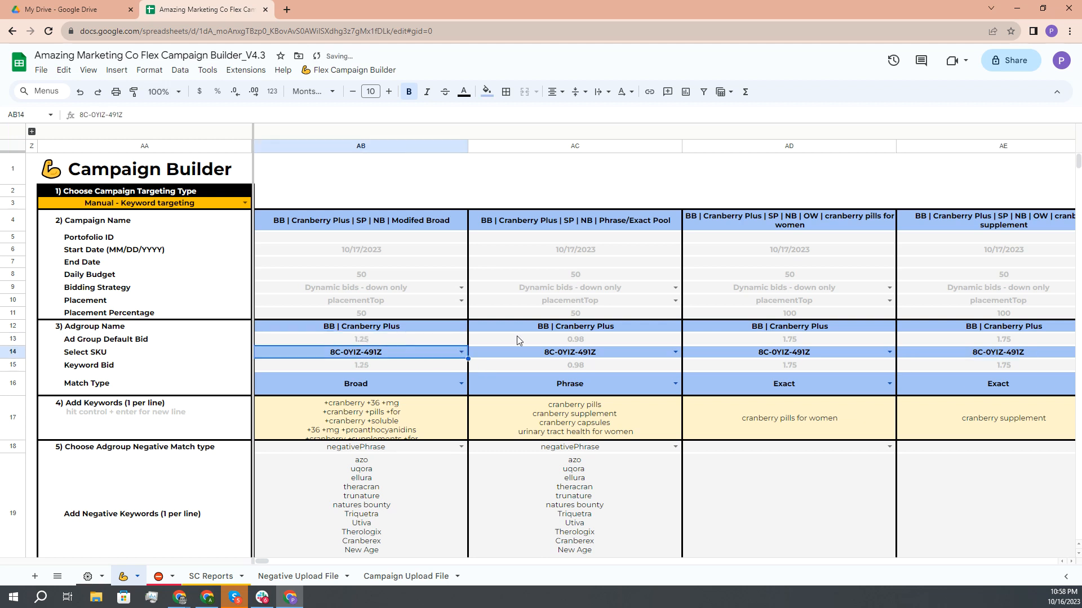
Step: Set the ad group default bid of the Phrase/Exact Pool campaign to 1.35
left_click(565, 341)
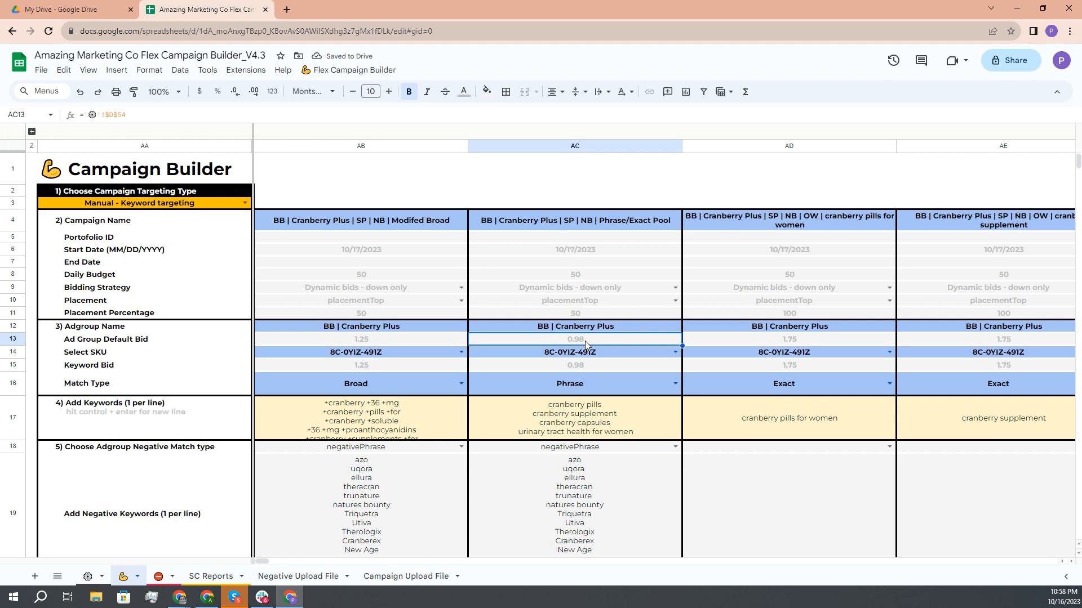
type("1.35")
left_click(618, 366)
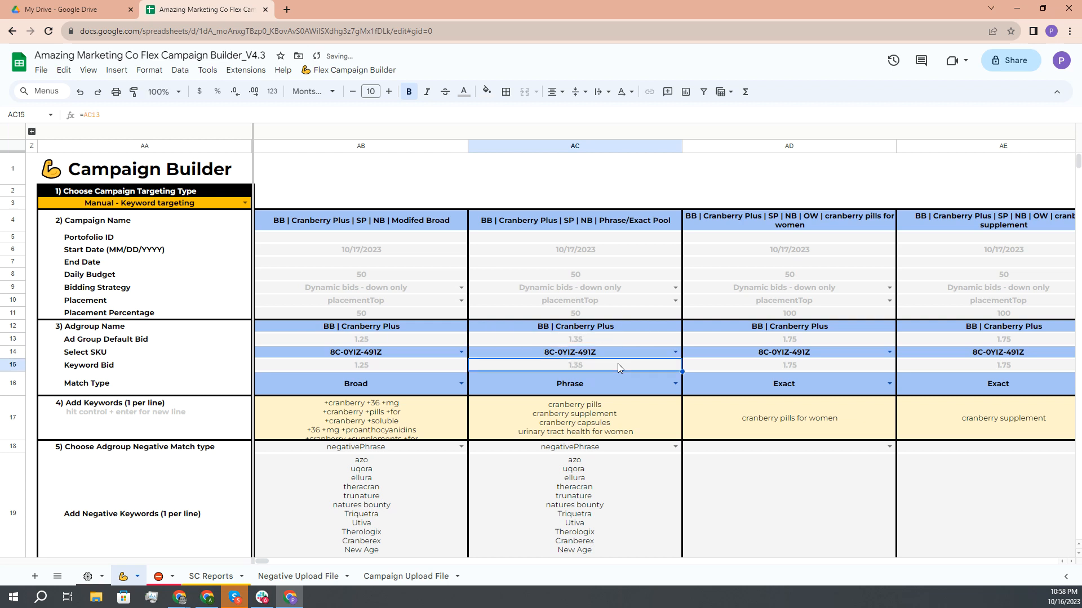
Step: Review the bids, keywords and negative keywords of all the Cranberry Plus campaigns in the Campaign Builder
scroll(624, 384, "down", 1)
scroll(624, 383, "up", 1)
scroll(627, 374, "down", 10)
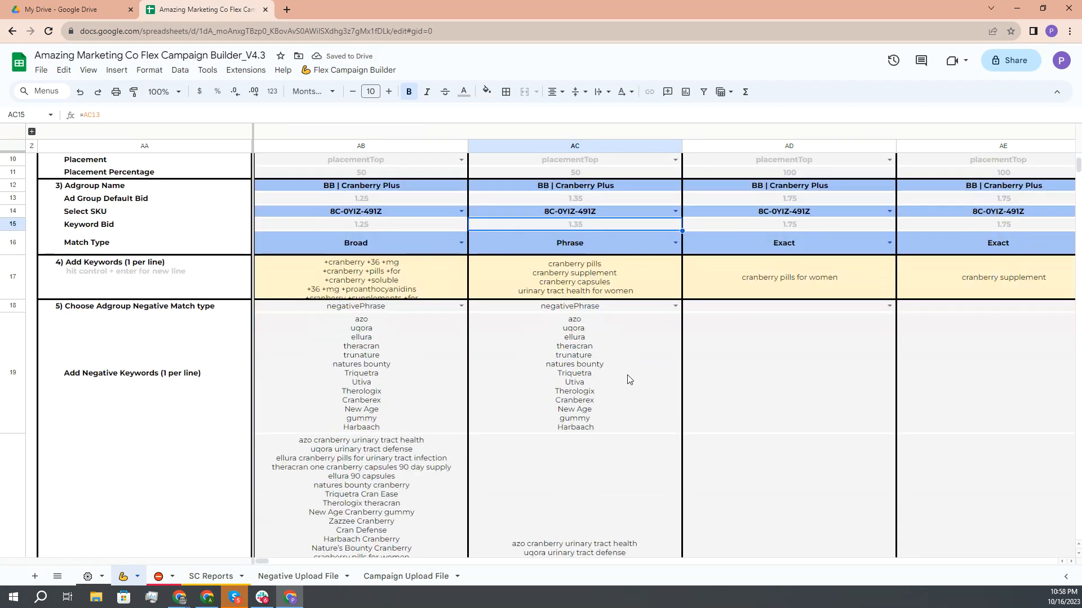
scroll(628, 377, "up", 5)
scroll(629, 379, "up", 3)
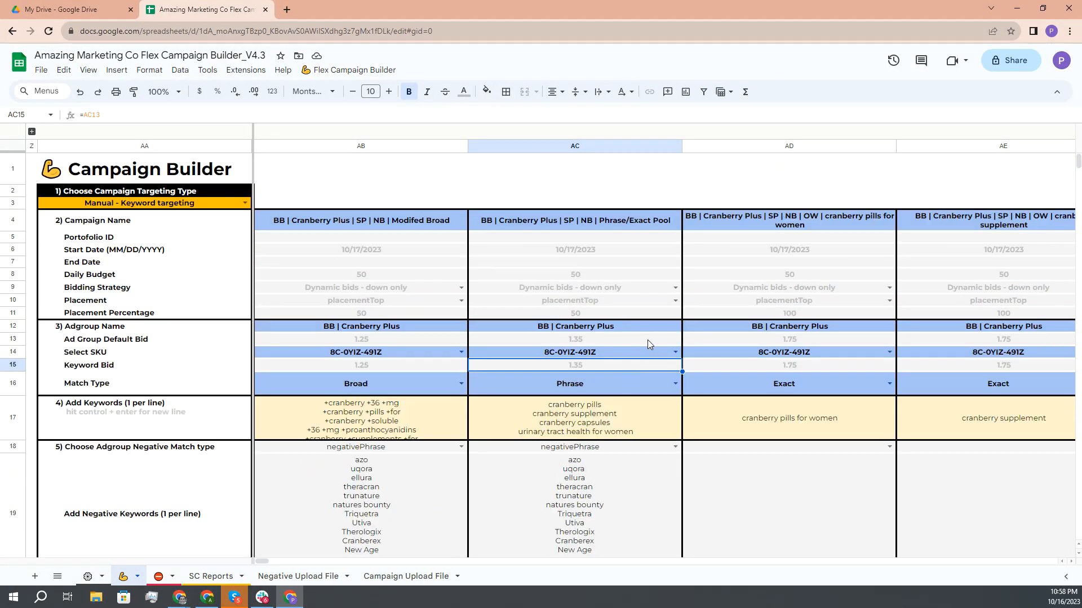
left_click(638, 338)
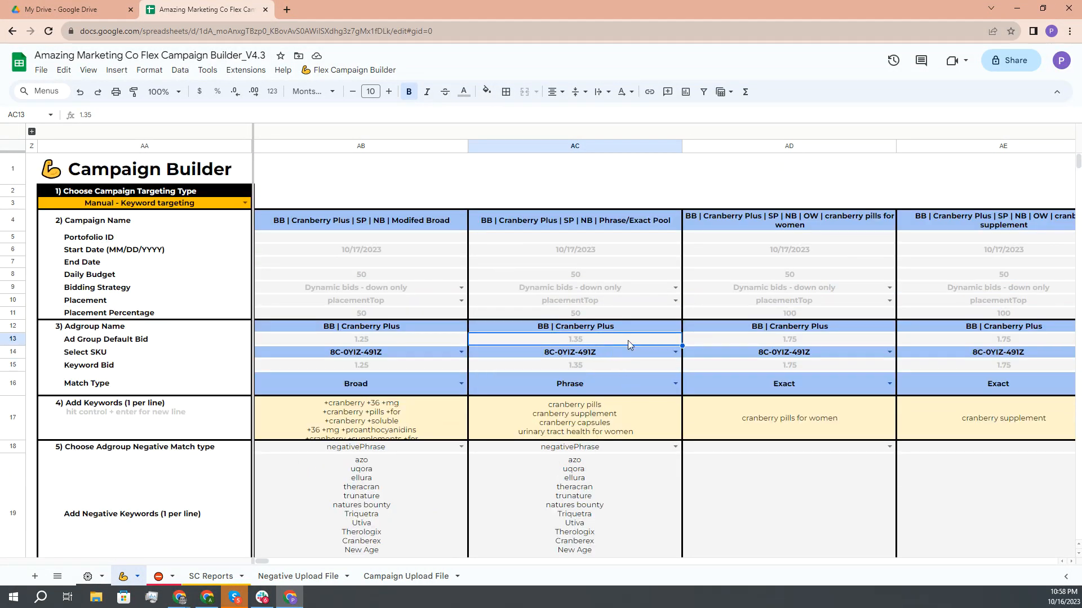
scroll(622, 364, "right", 5)
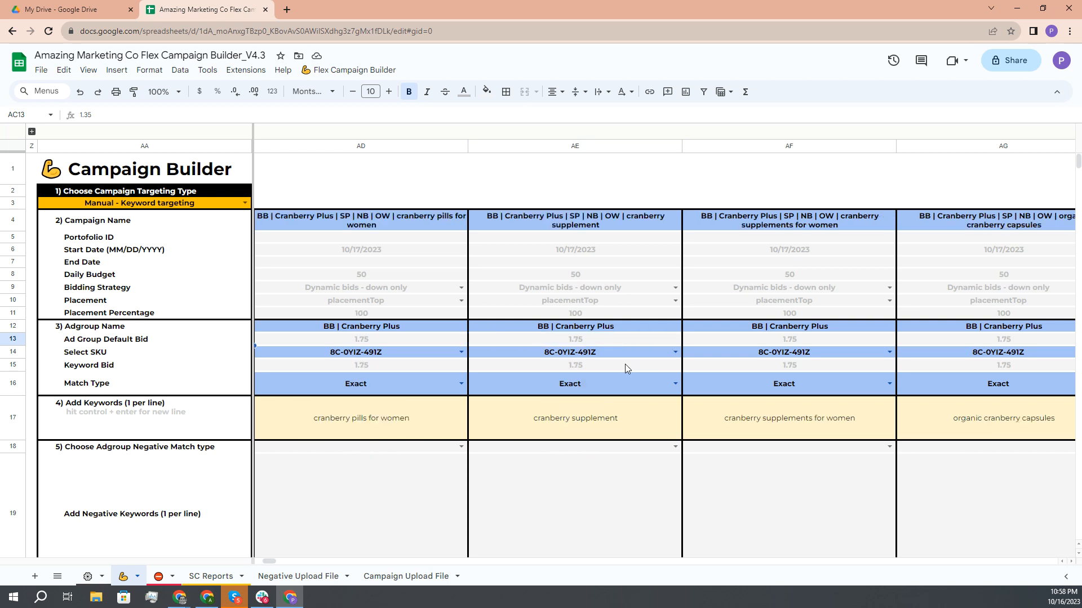
scroll(622, 363, "left", 5)
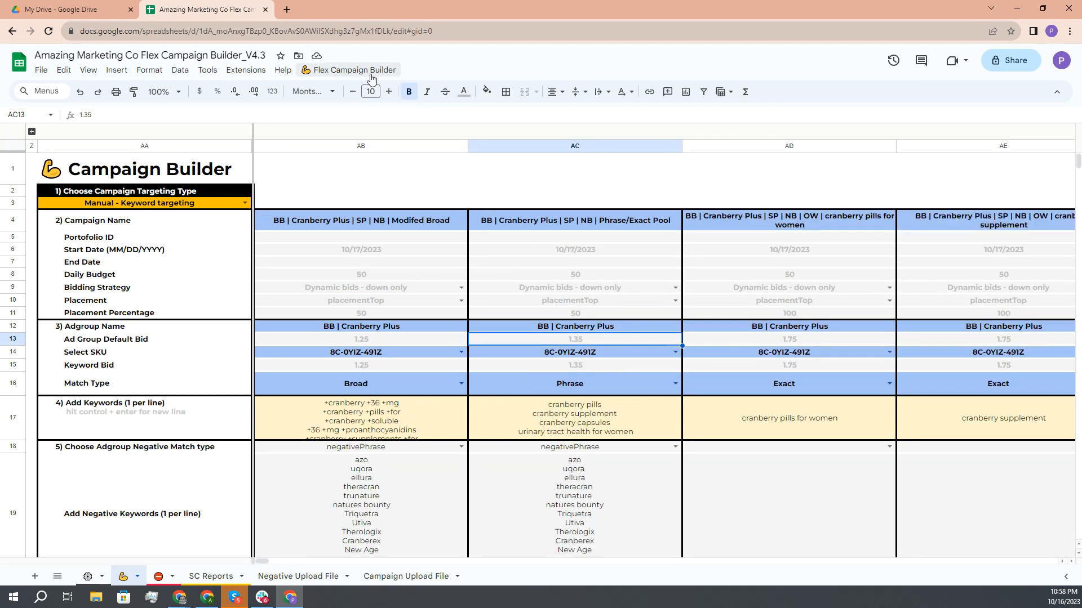
scroll(796, 333, "right", 3)
scroll(796, 332, "right", 3)
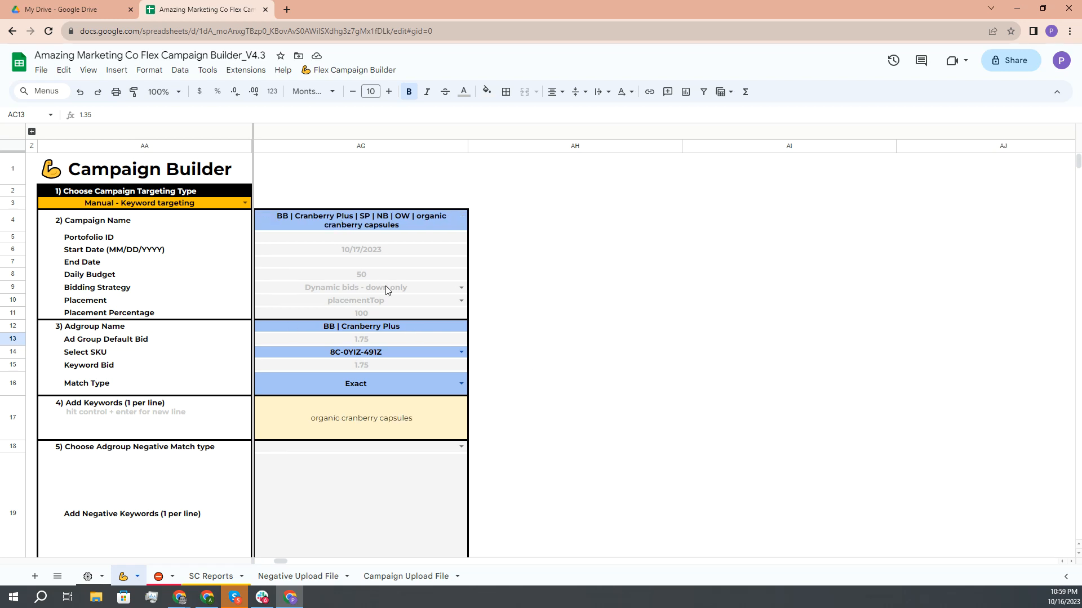
scroll(388, 292, "left", 5)
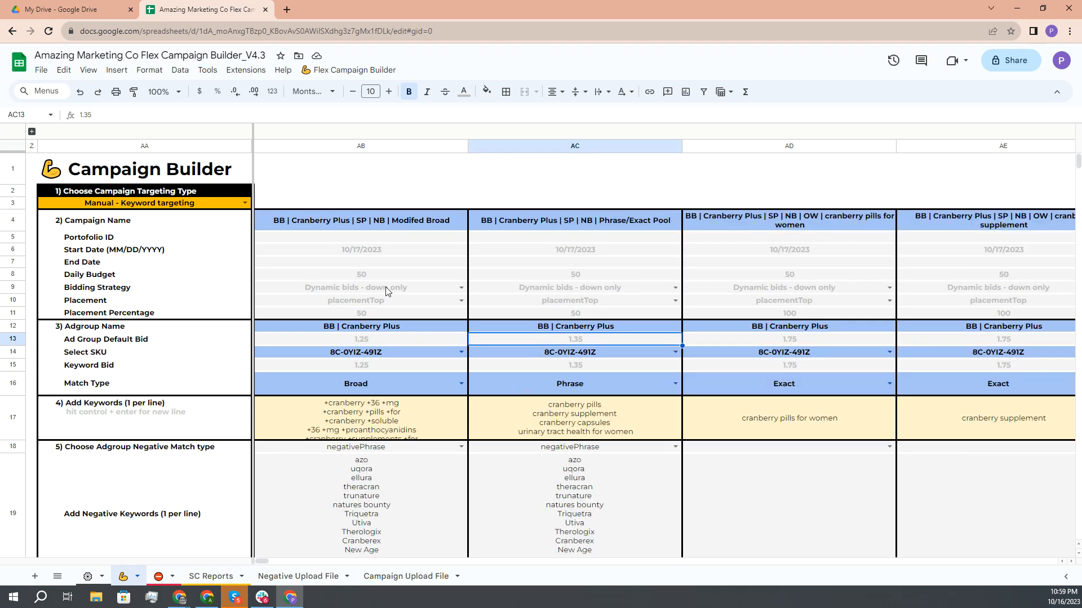
Step: Create the campaign upload file with the Flex Campaign Builder, overriding the existing upload data
left_click(351, 71)
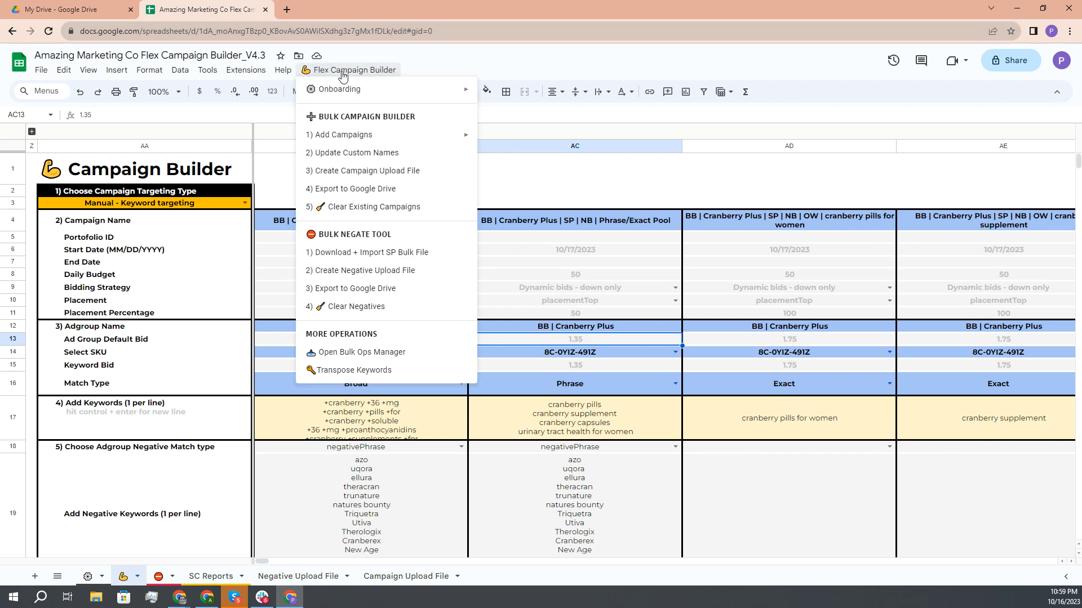
left_click(402, 173)
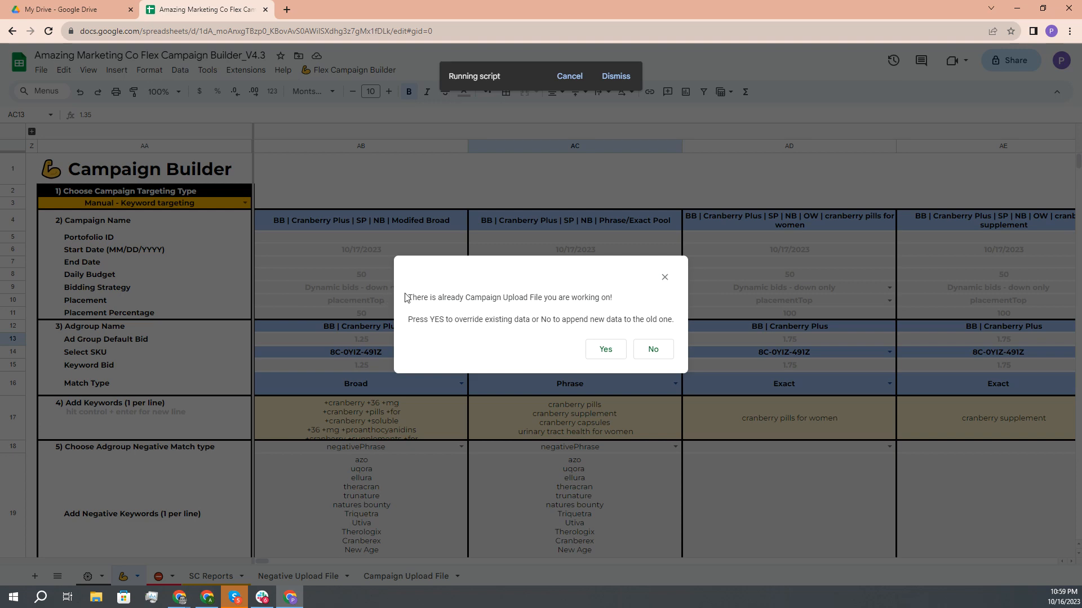
left_click(612, 354)
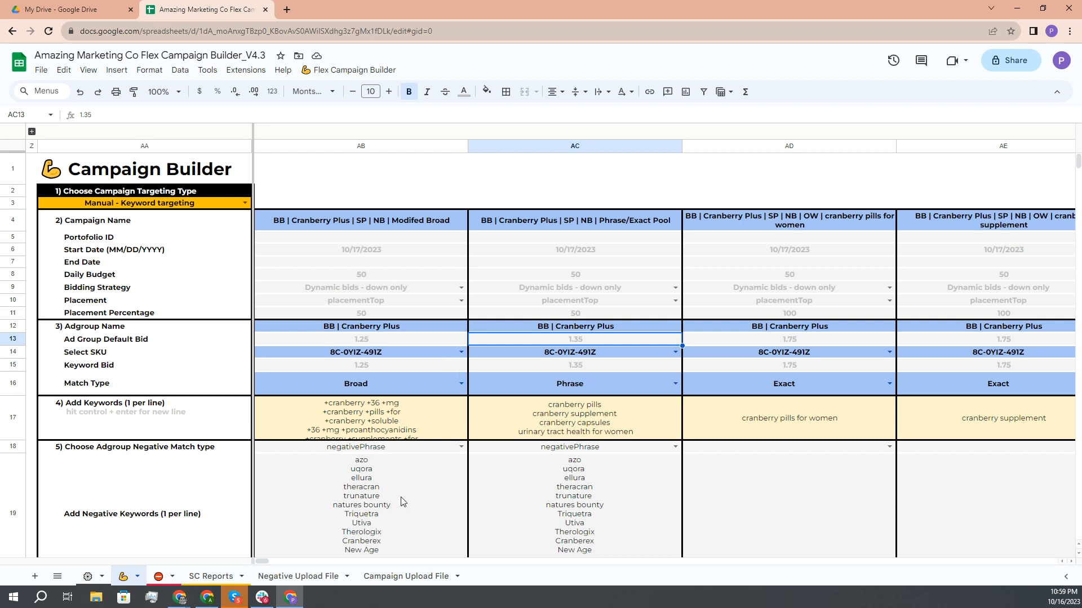
left_click(357, 252)
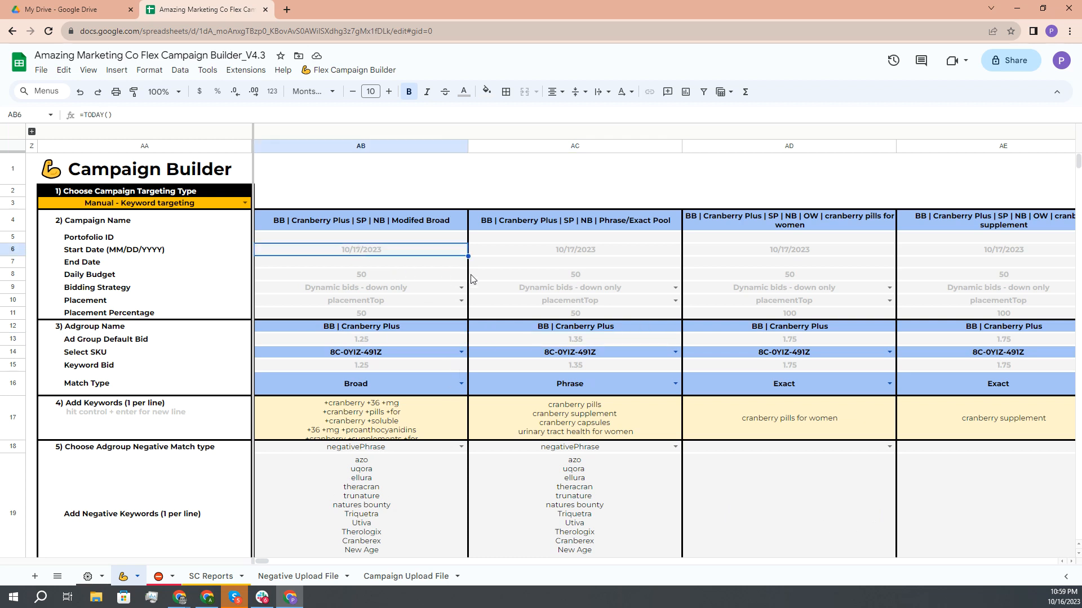
type("10/")
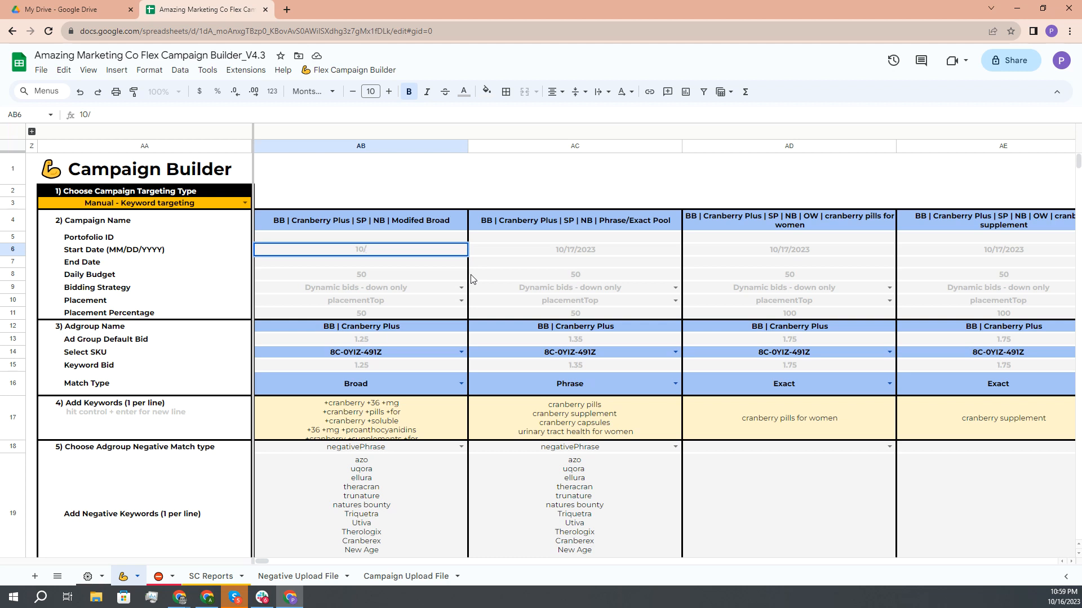
left_click(472, 278)
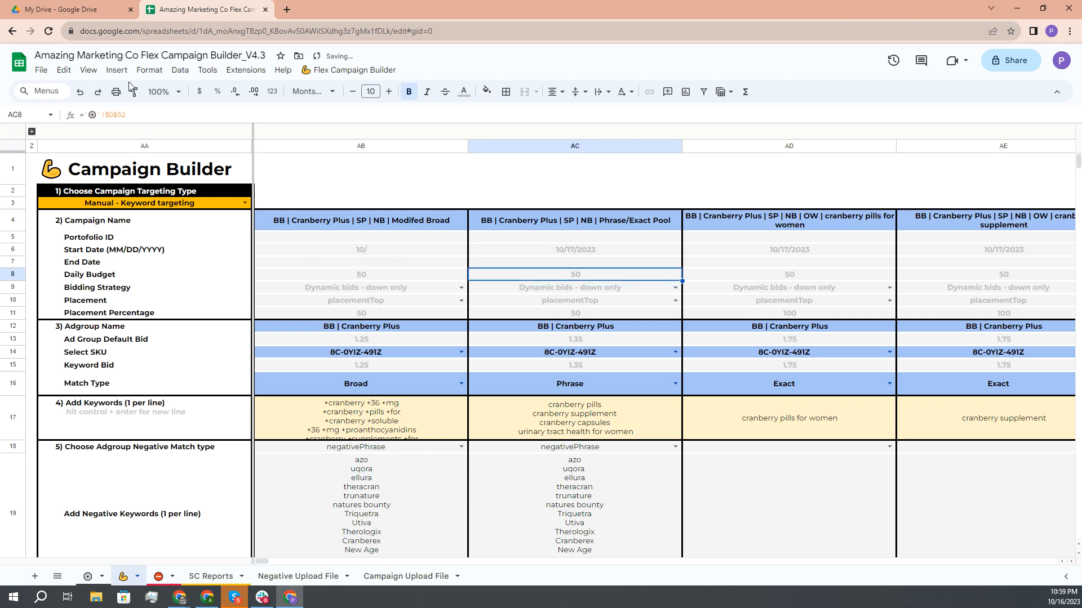
left_click(80, 93)
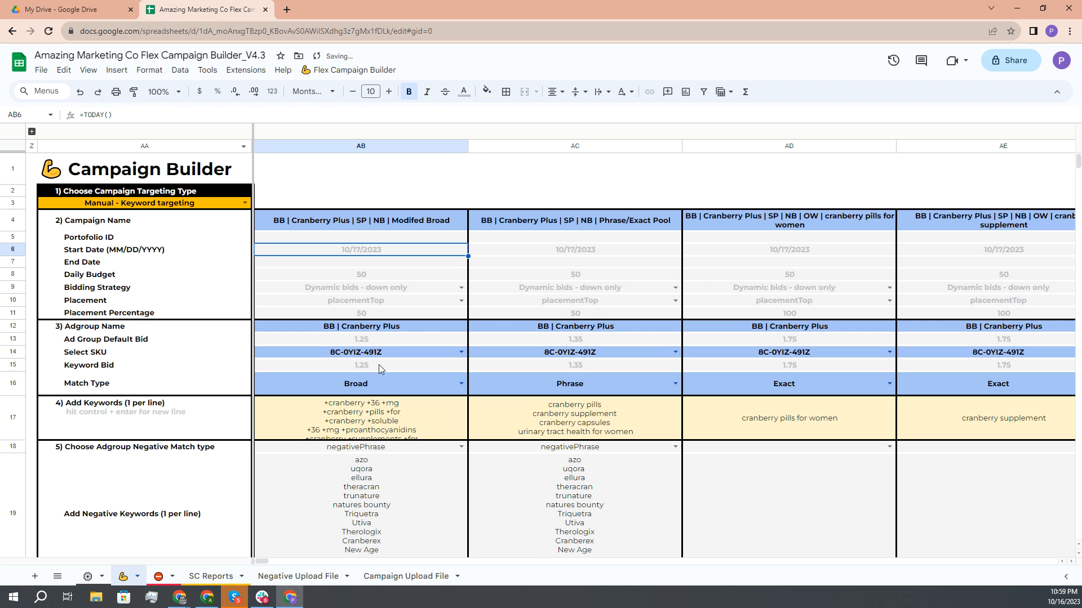
Step: Open the Campaign Upload File sheet and examine the generated campaign, ad group, product ad and keyword rows
left_click(406, 576)
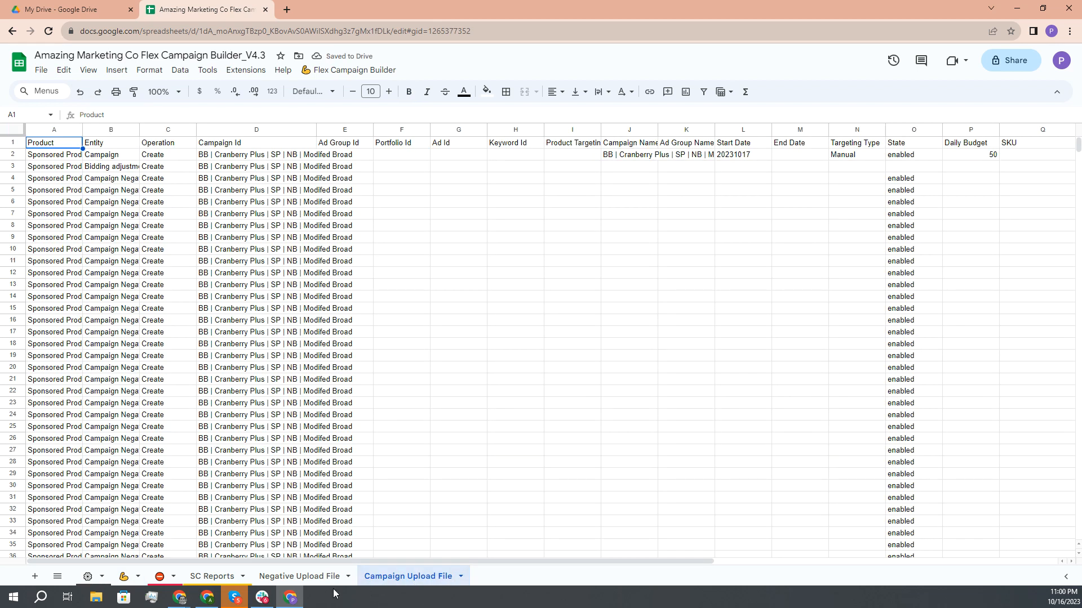
left_click(319, 578)
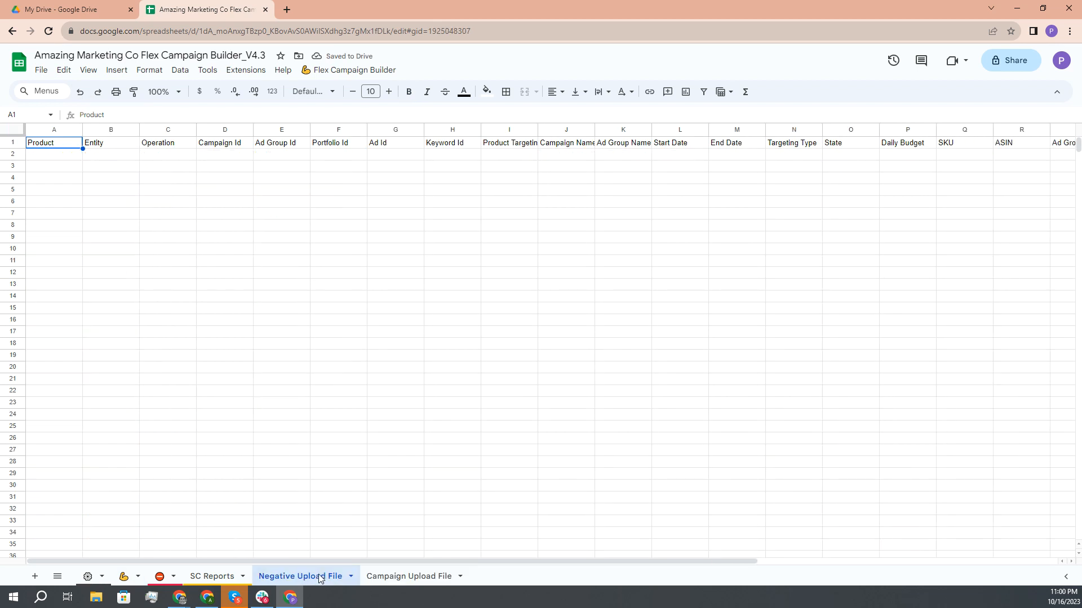
left_click(401, 578)
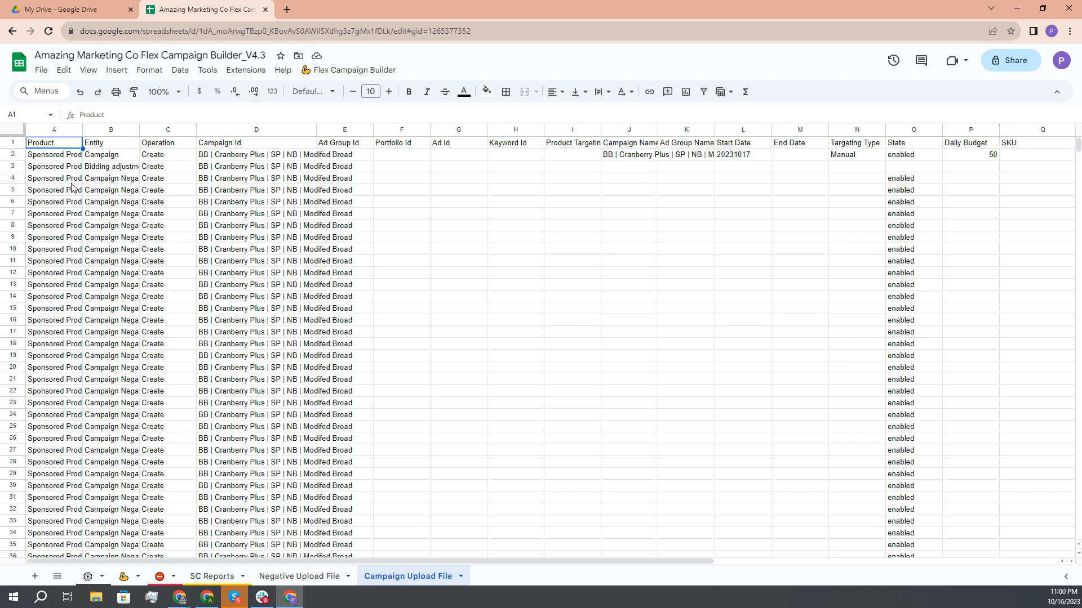
scroll(608, 202, "down", 10)
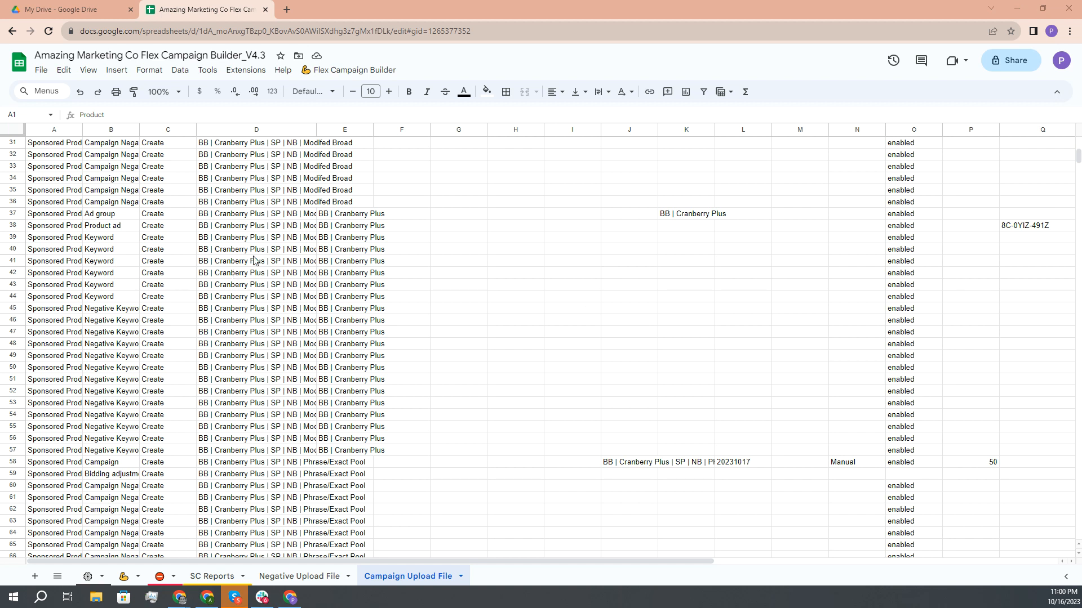
scroll(248, 258, "up", 10)
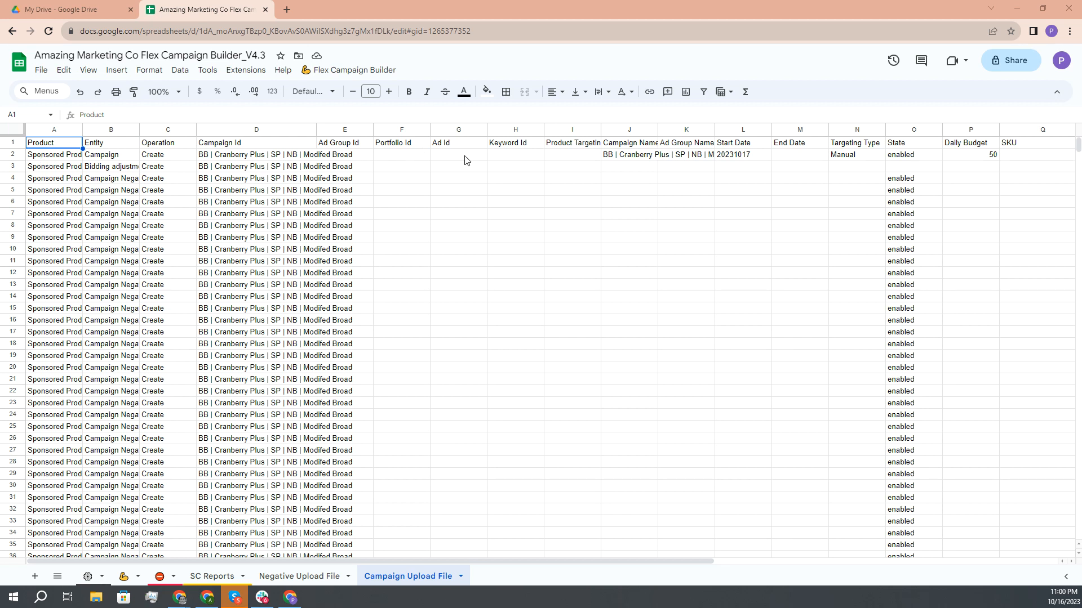
Step: Examine the modified broad campaign's daily budget, SKU, bids, keyword text, match types and placement percentage in the upload file
scroll(726, 158, "right", 5)
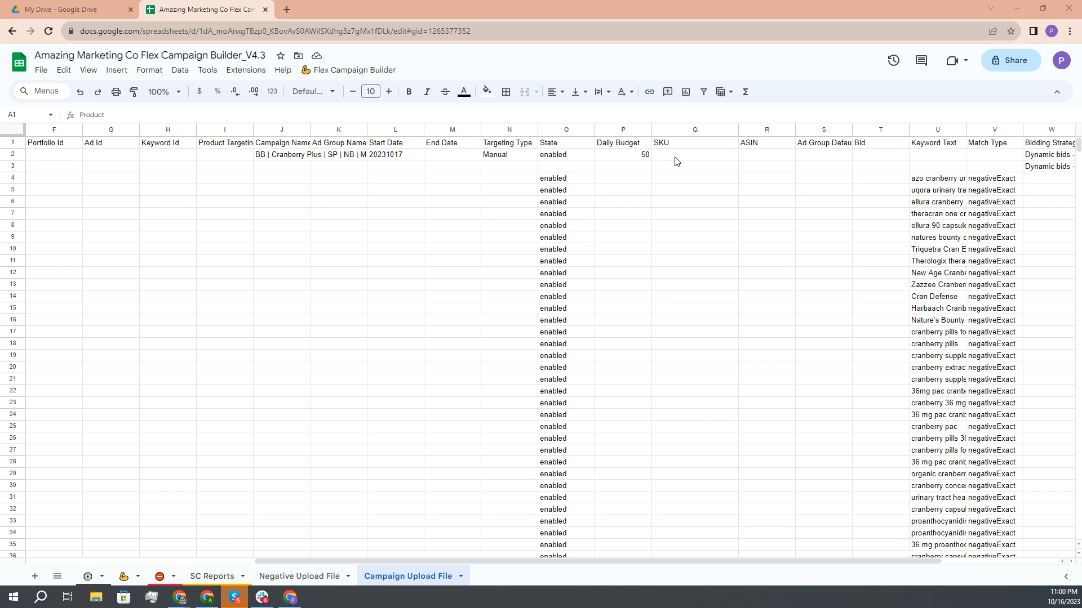
scroll(692, 162, "down", 5)
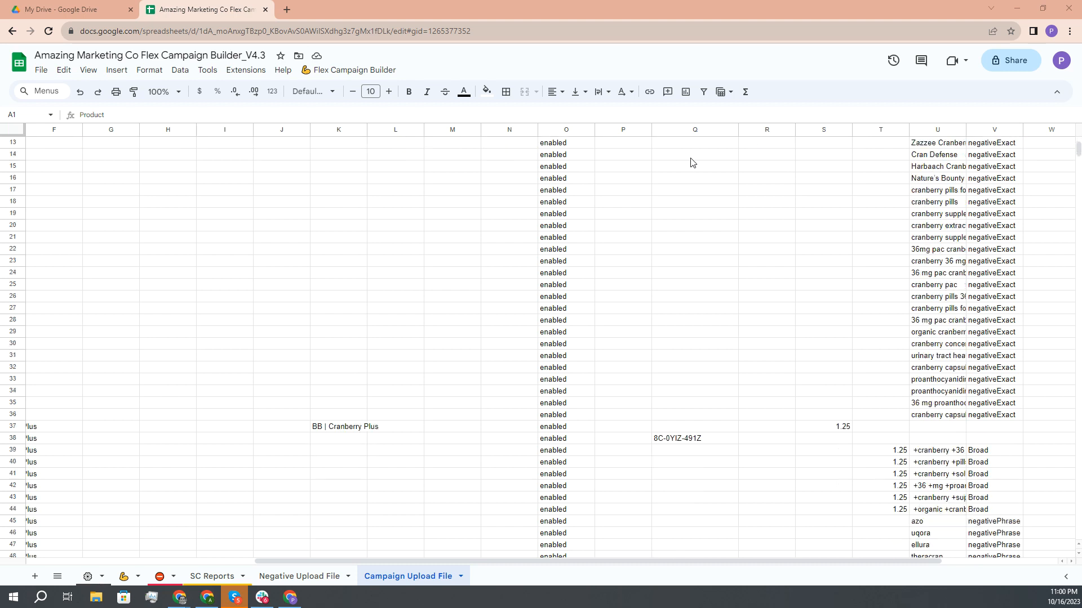
scroll(690, 405, "up", 5)
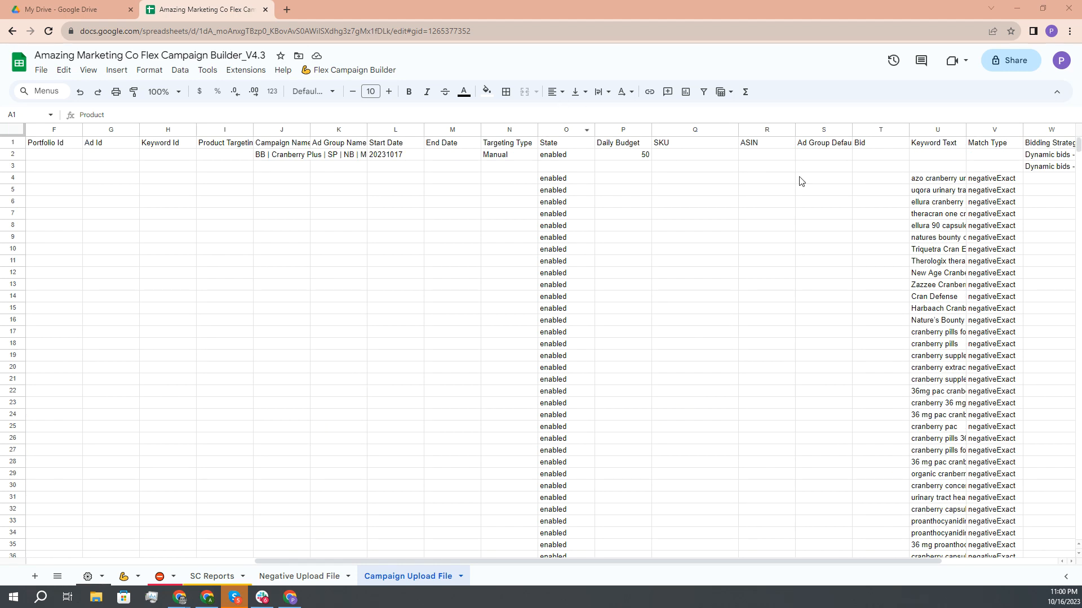
scroll(733, 149, "right", 2)
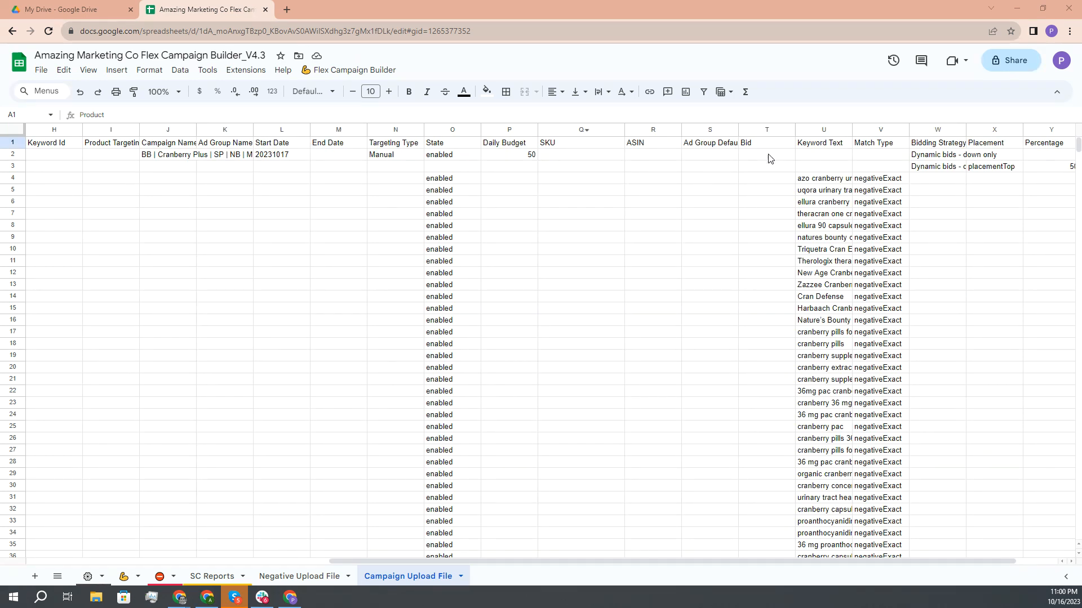
scroll(775, 163, "right", 2)
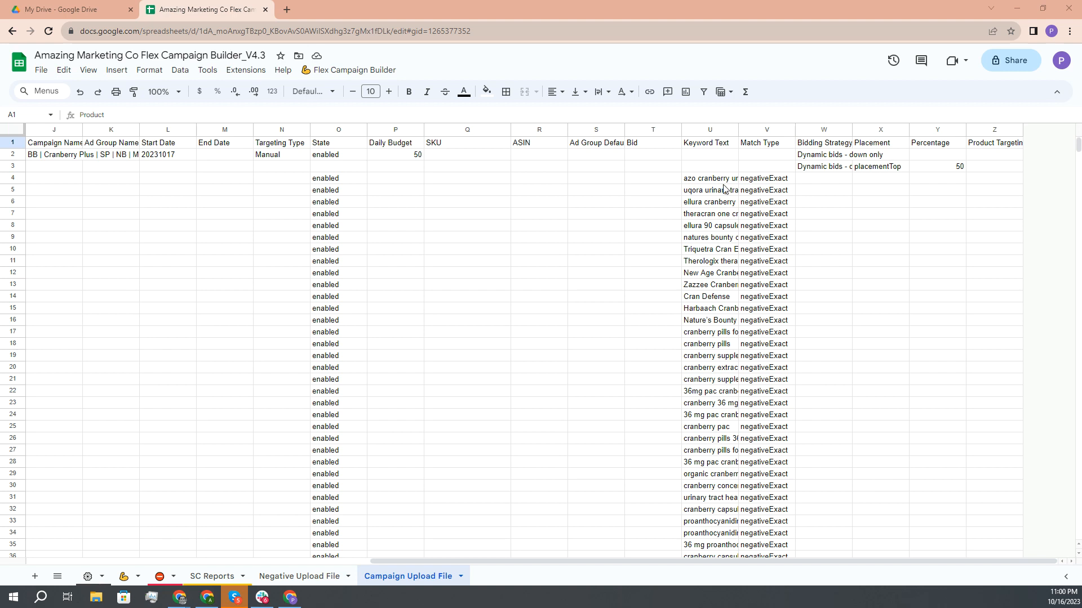
scroll(753, 181, "down", 4)
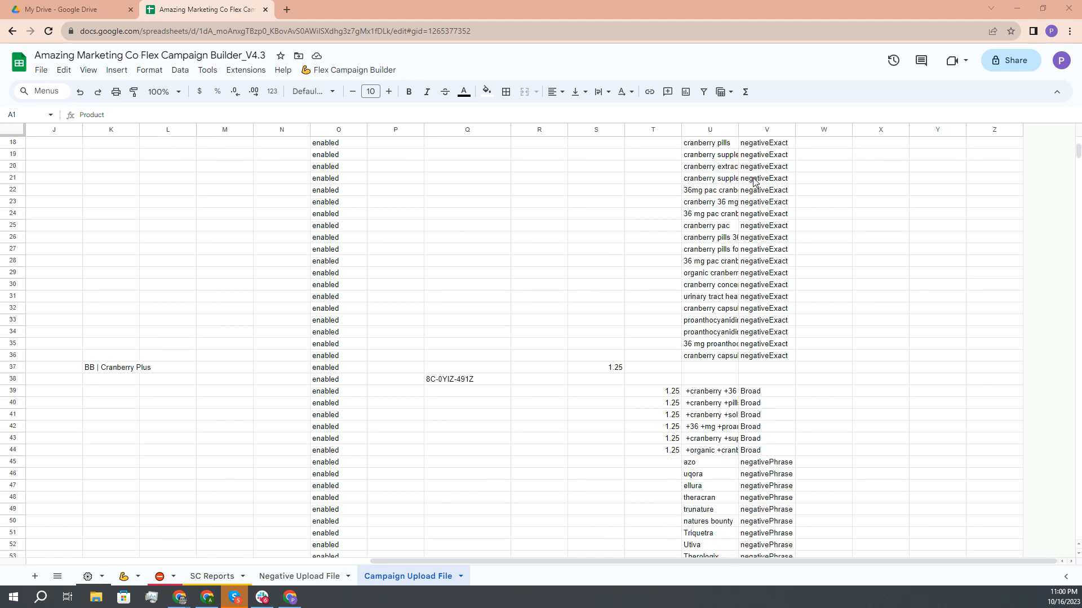
scroll(754, 180, "down", 2)
scroll(754, 180, "down", 1)
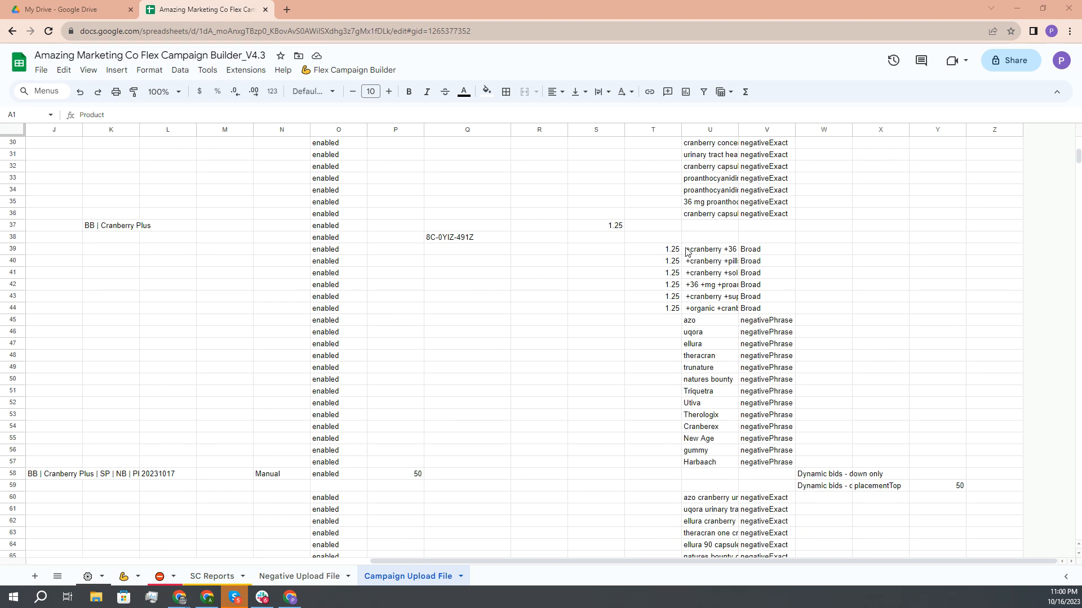
scroll(730, 263, "left", 2)
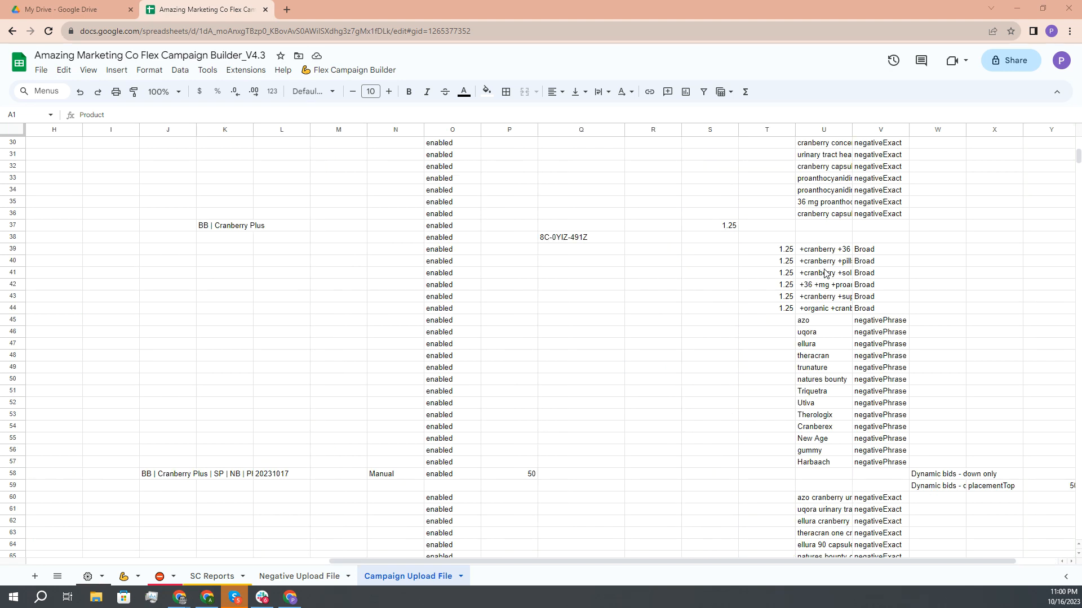
scroll(826, 273, "right", 2)
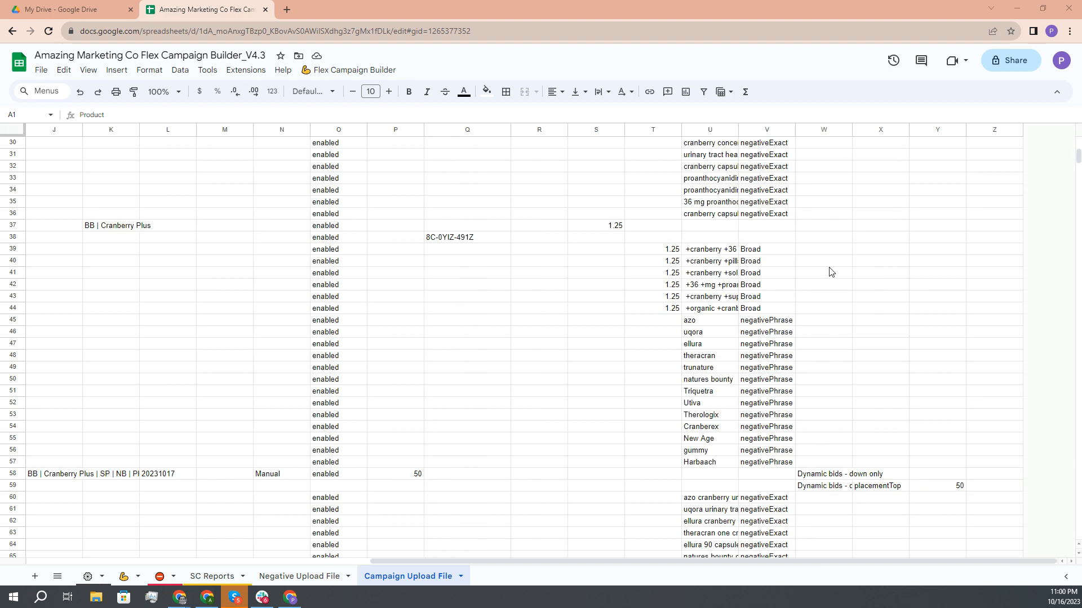
Step: Check the upload file's match types, comparing the modified broad keywords and negatives with those of the Phrase/Exact Pool campaign
scroll(815, 273, "up", 10)
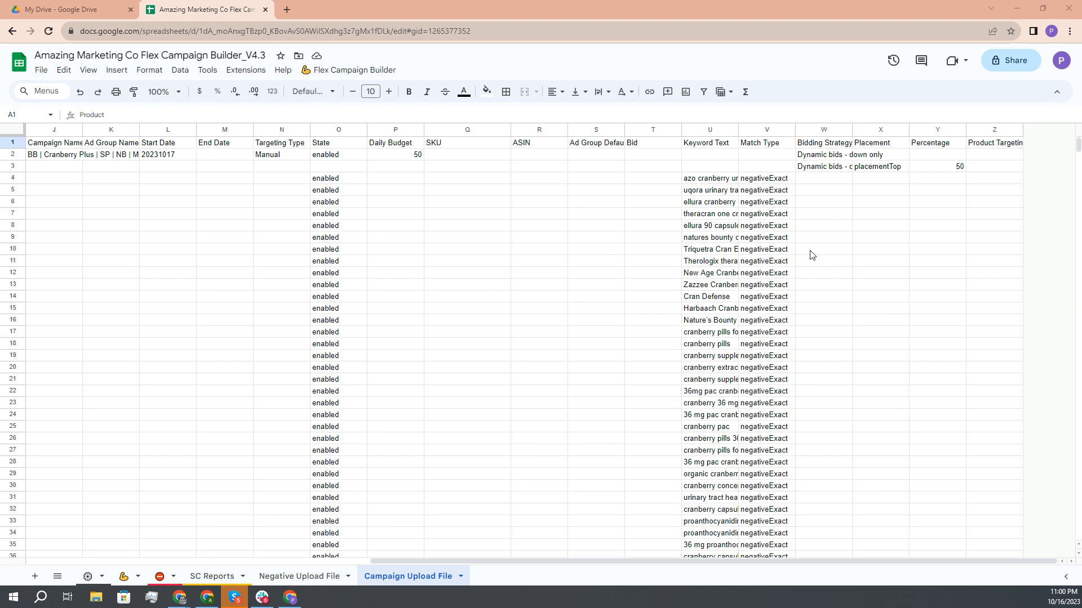
scroll(771, 185, "down", 10)
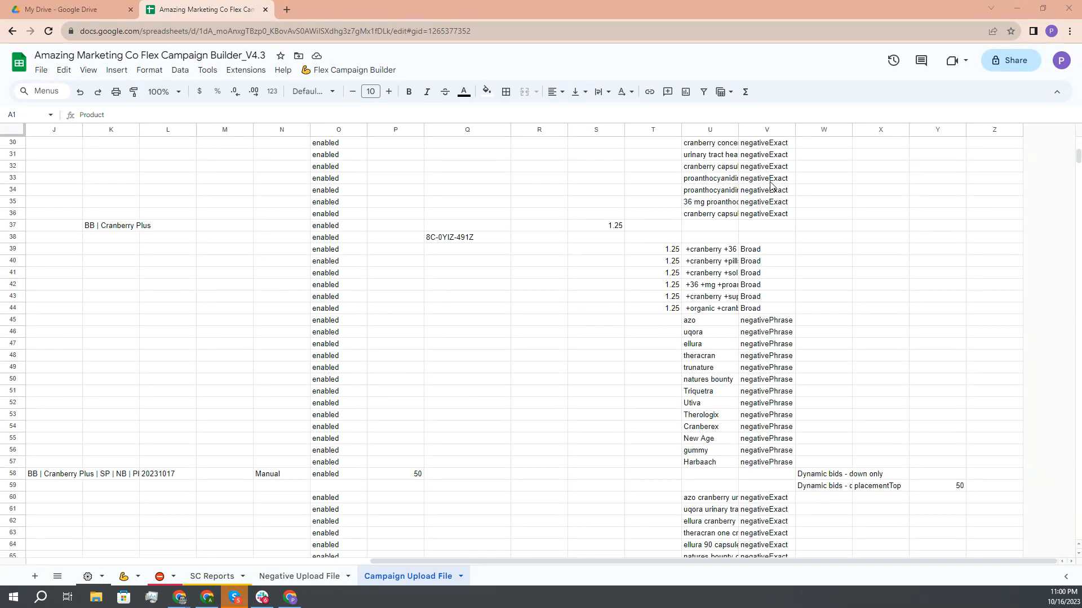
scroll(771, 186, "down", 5)
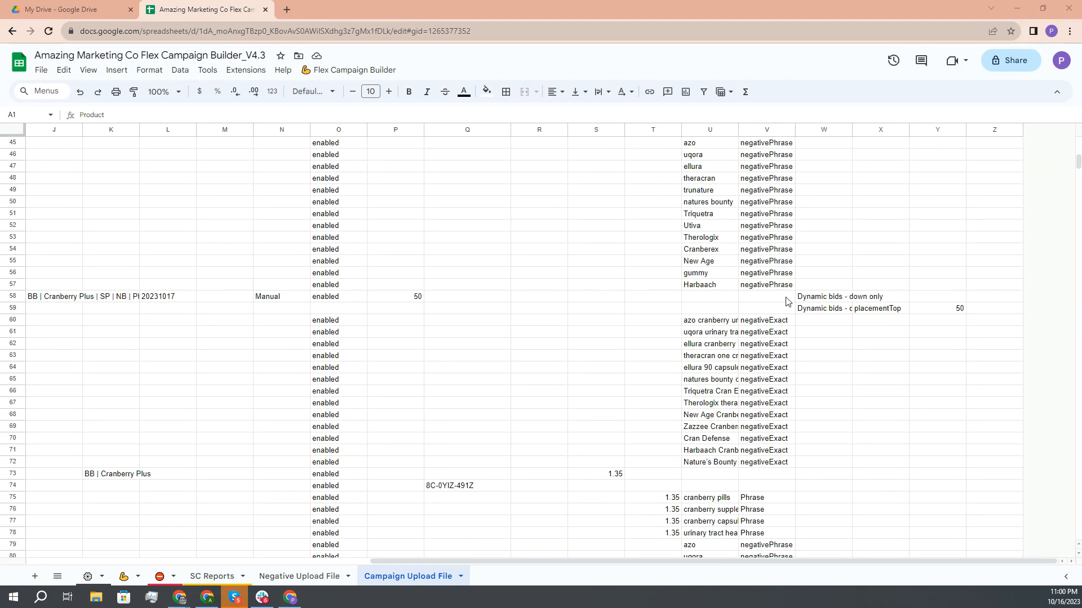
scroll(765, 383, "down", 4)
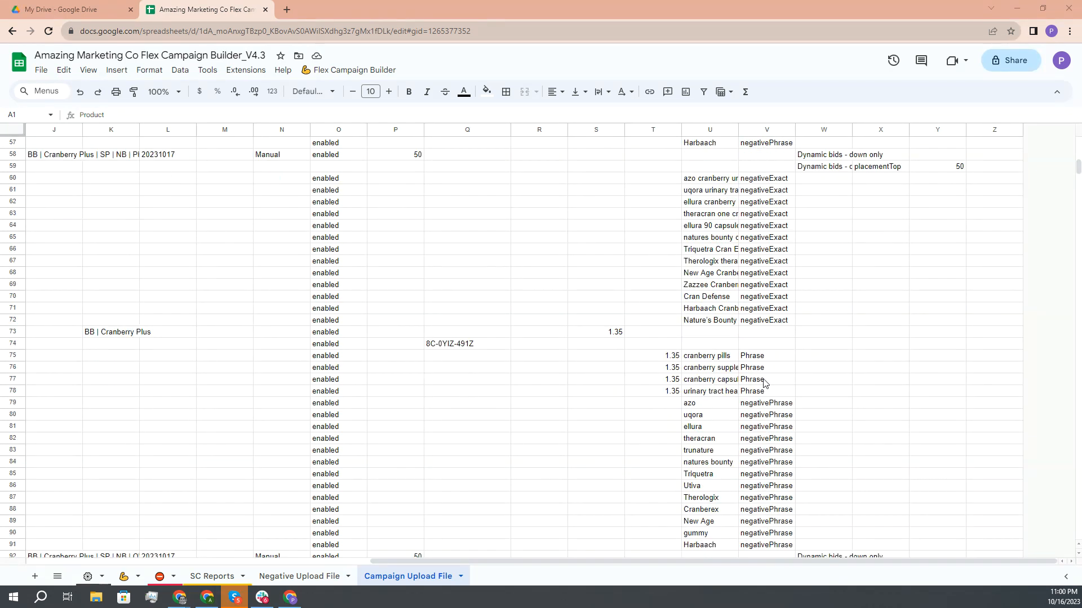
scroll(751, 361, "up", 12)
scroll(750, 360, "up", 7)
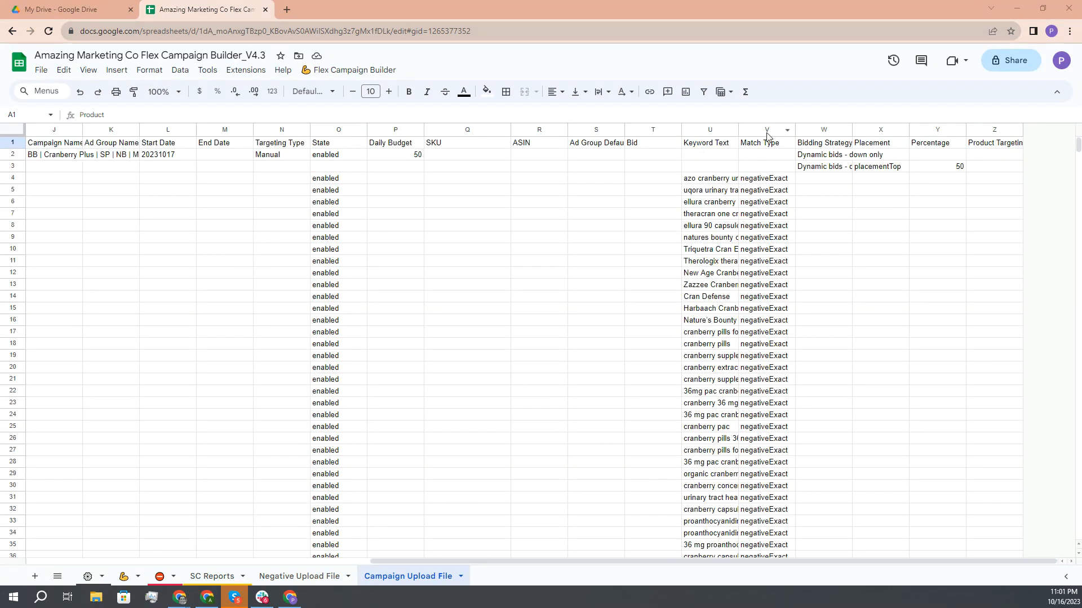
Step: Examine the bids, keyword text and match types of the Phrase/Exact Pool campaign's keywords in the upload file
scroll(760, 152, "down", 10)
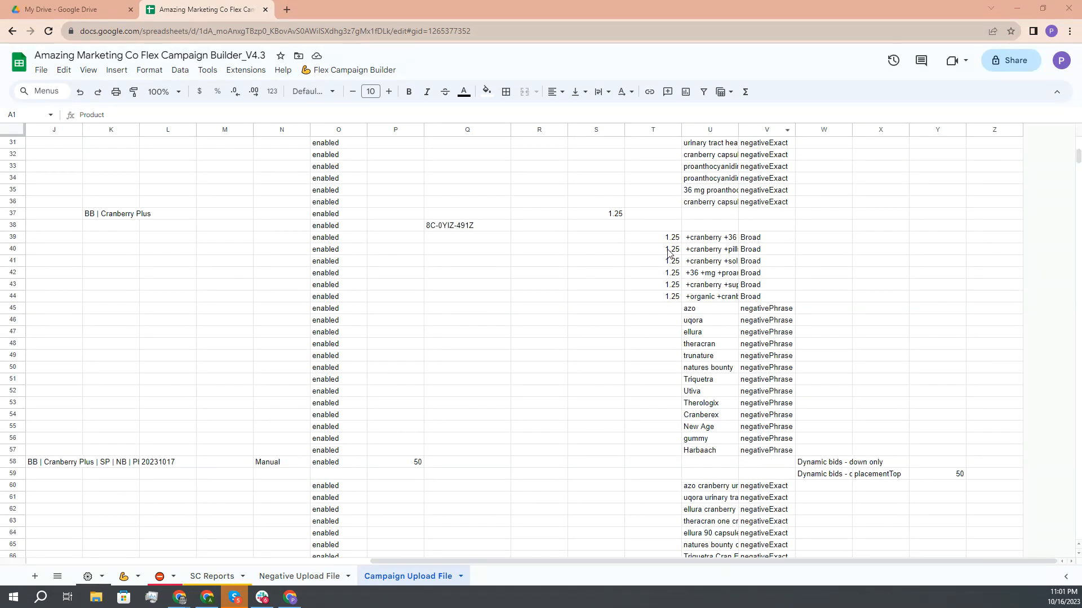
scroll(663, 300, "down", 7)
scroll(664, 300, "down", 1)
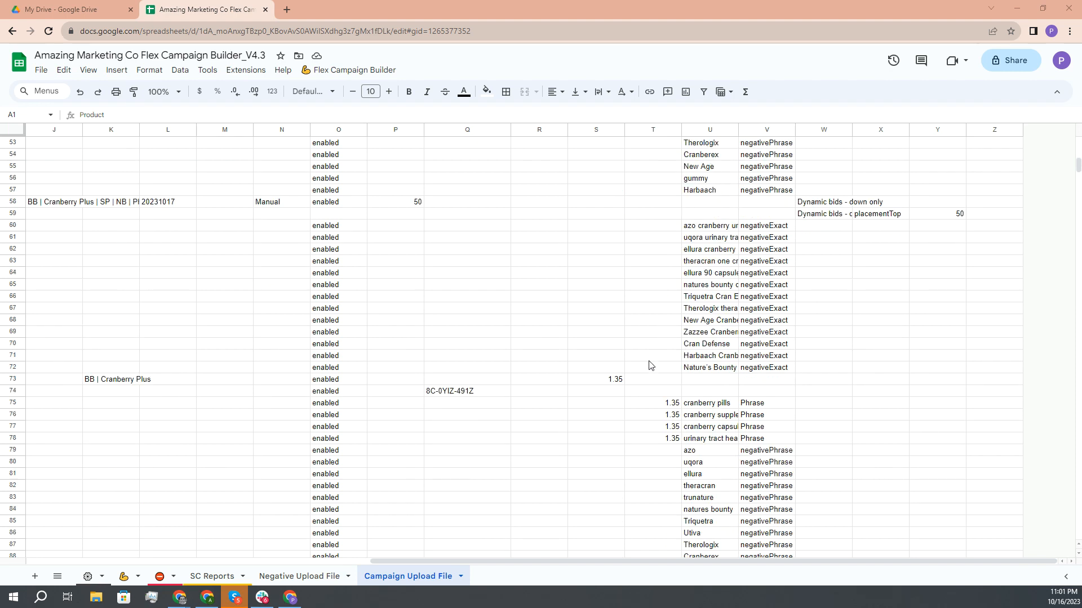
left_click_drag(670, 405, 671, 439)
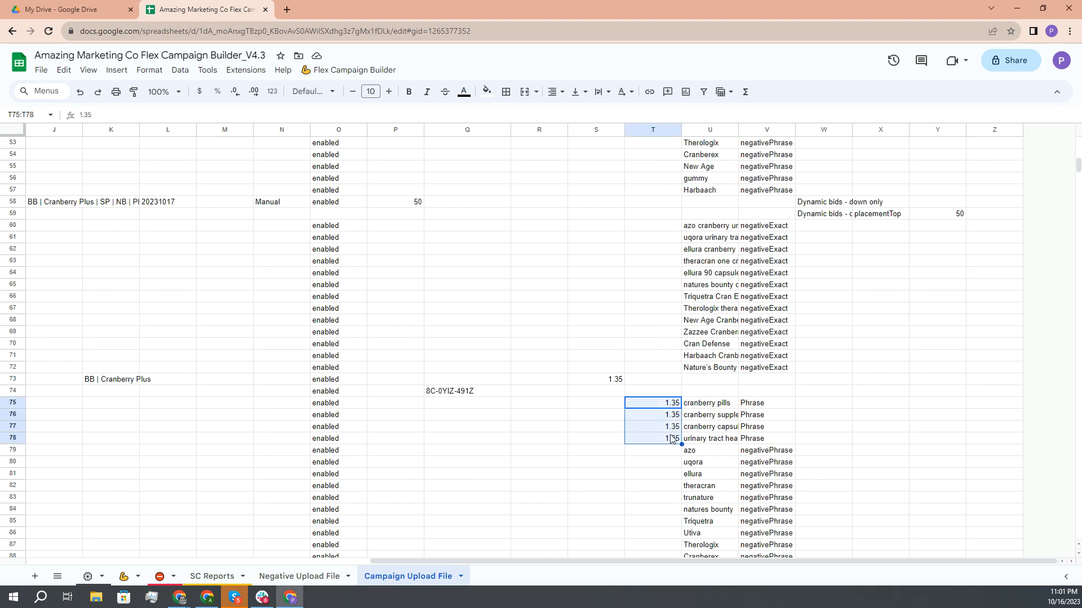
left_click(758, 416)
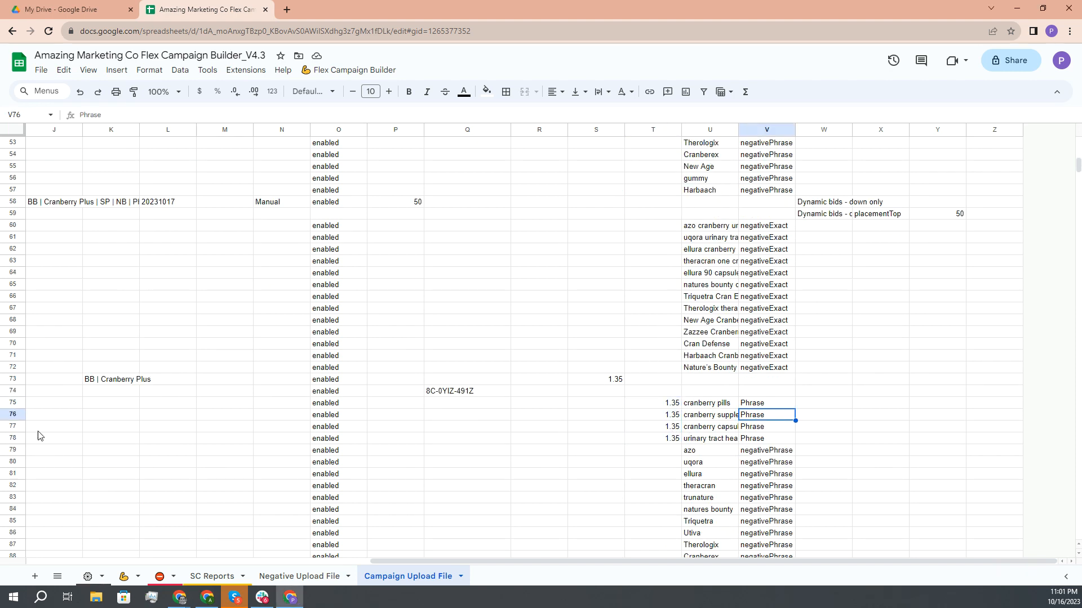
Step: Insert six blank rows below row 78, between the Phrase/Exact Pool campaign's phrase keywords and its negative keywords
left_click_drag(13, 439, 13, 380)
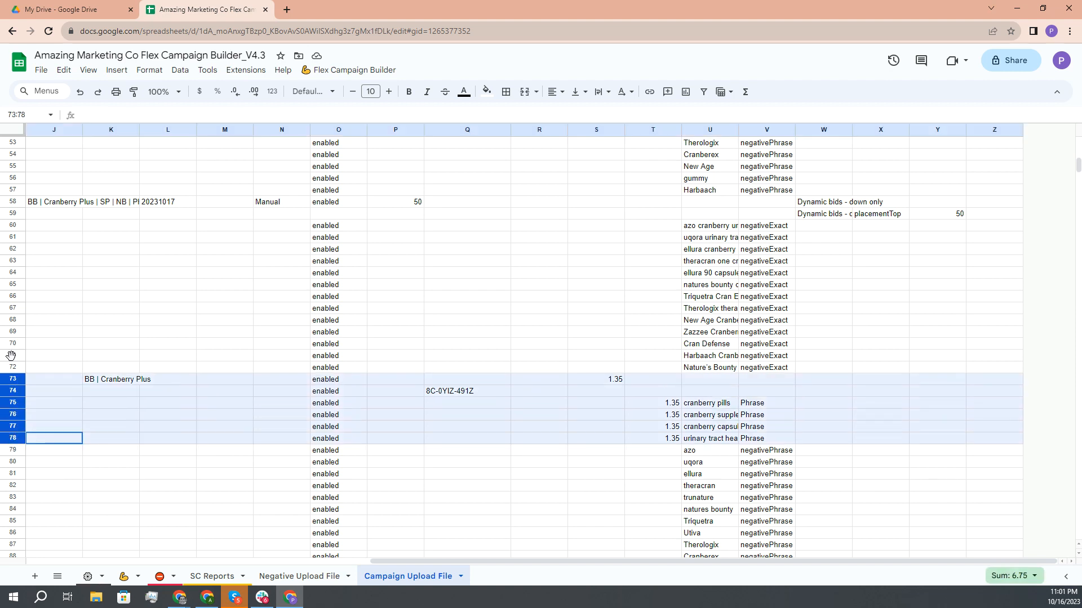
left_click(17, 380, "shift")
right_click(14, 398)
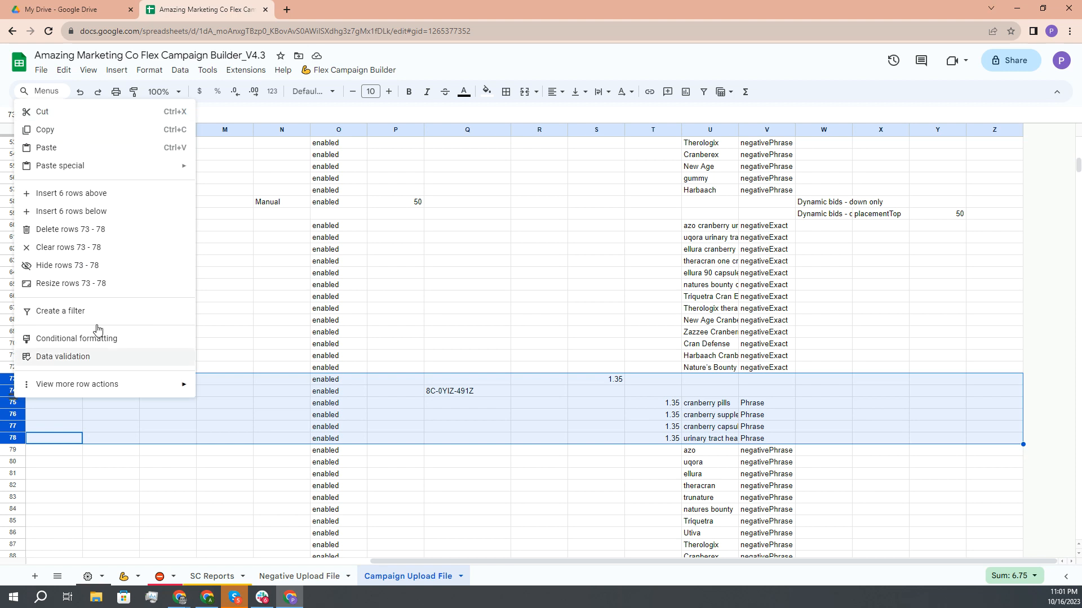
left_click(125, 212)
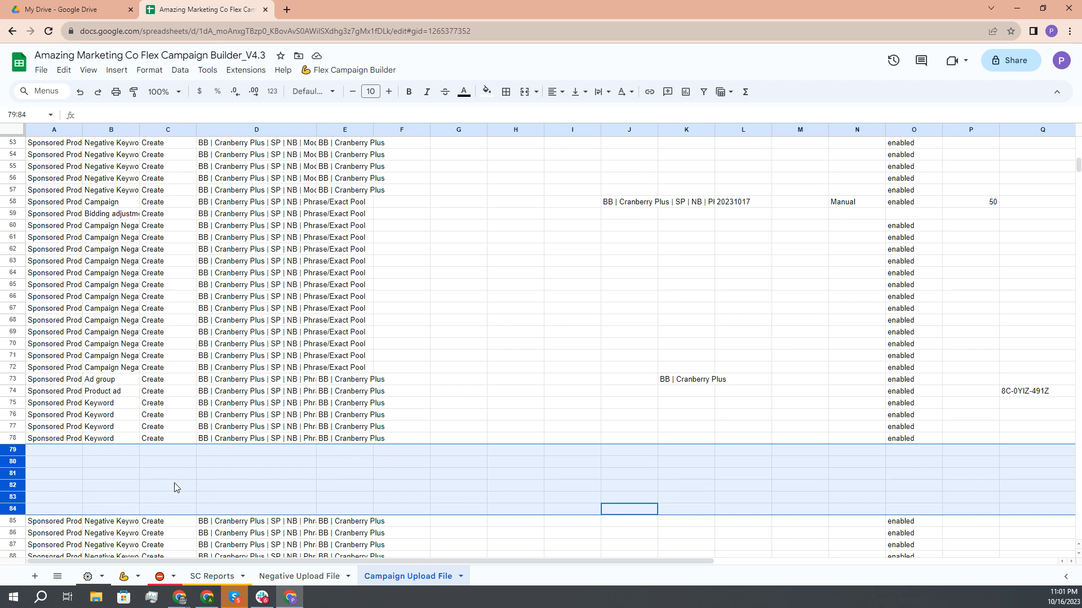
Step: Switch to the Bold Botanica master sheet and count the Cranberry Plus keywords in the Exact column of the PPC Data Sheet
left_click(179, 597)
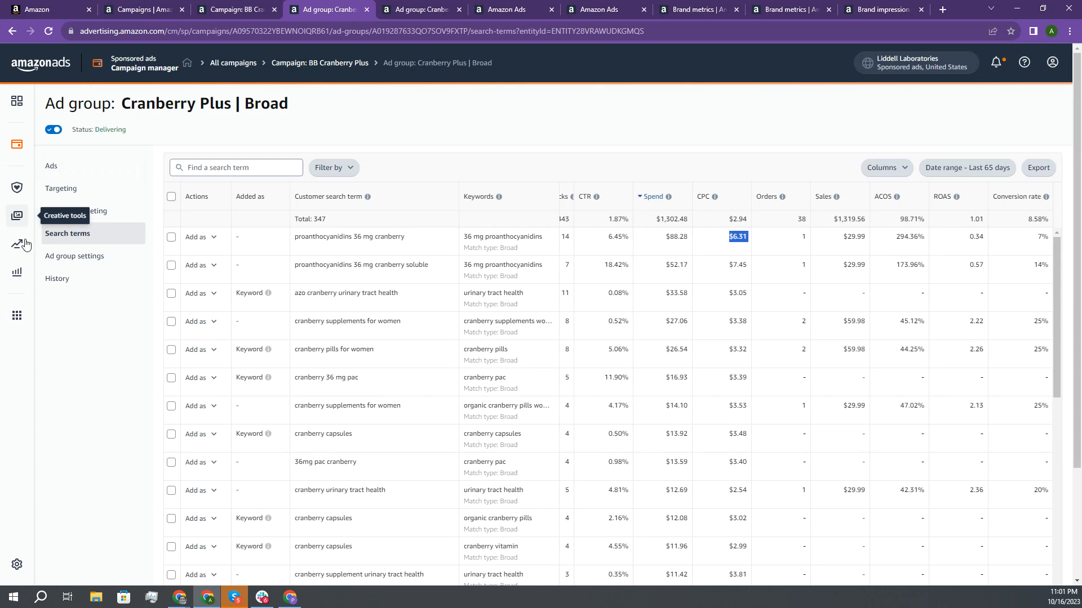
key("alt+Tab")
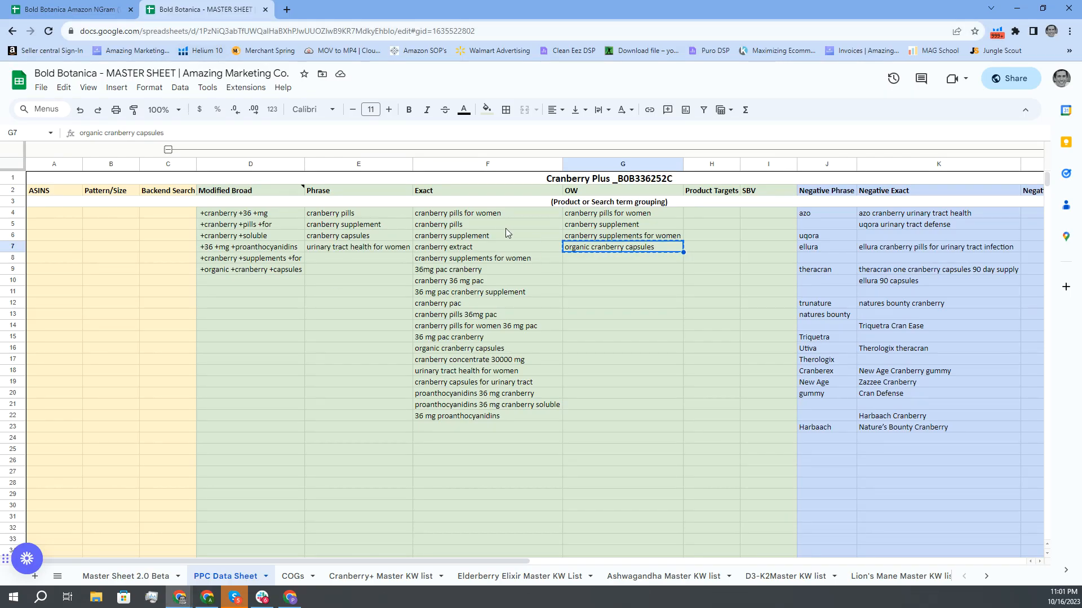
left_click_drag(463, 217, 460, 418)
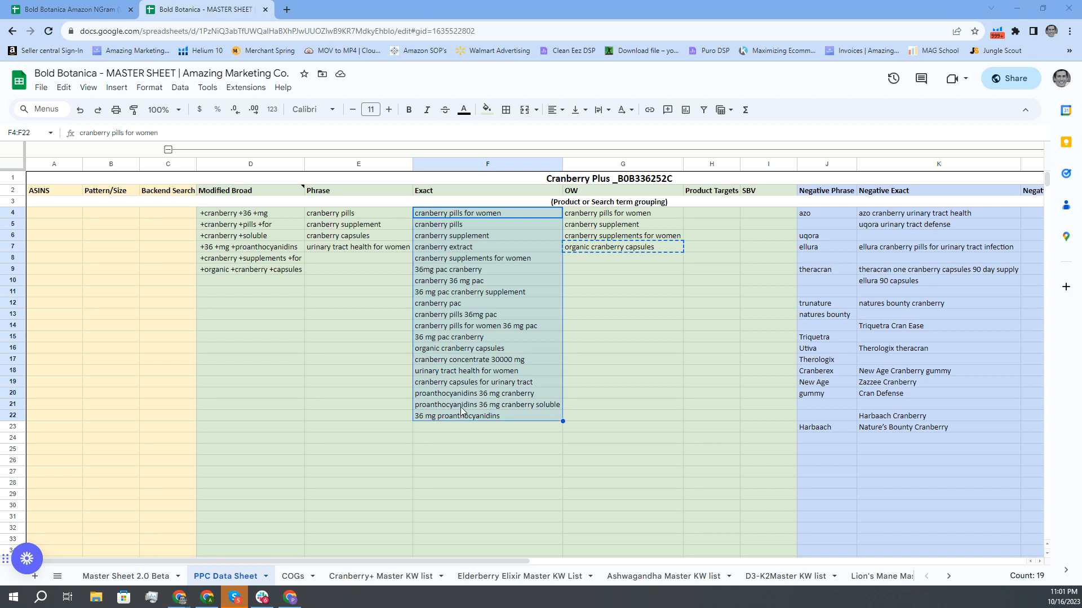
key("alt+Tab")
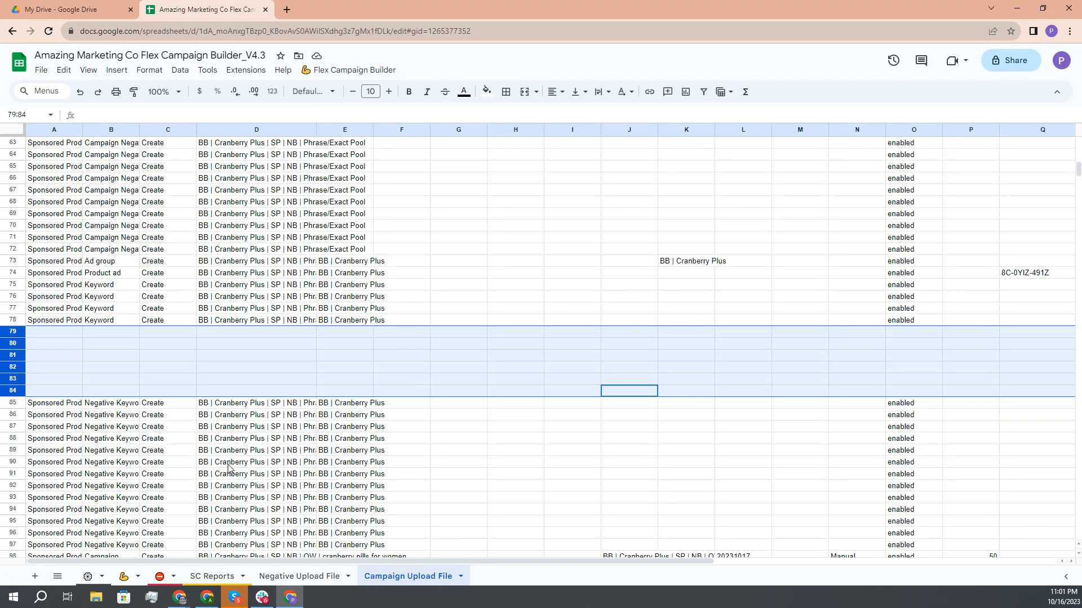
Step: Back in the Campaign Upload File, insert nine more blank rows above row 84, ahead of the Phrase/Exact Pool negative keywords
left_click(229, 466)
scroll(26, 384, "up", 1)
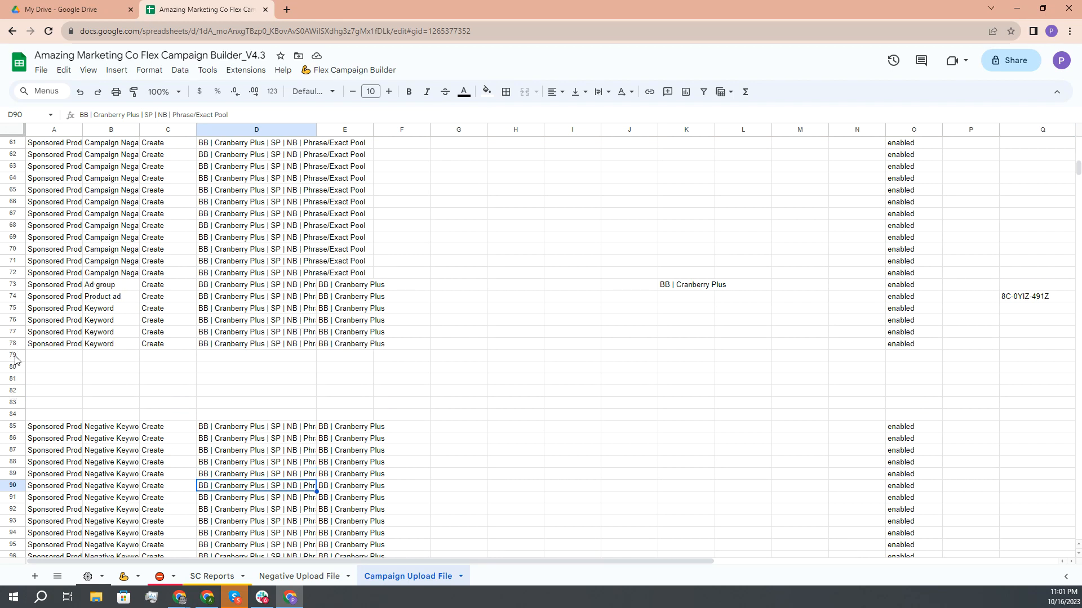
left_click_drag(16, 359, 13, 415)
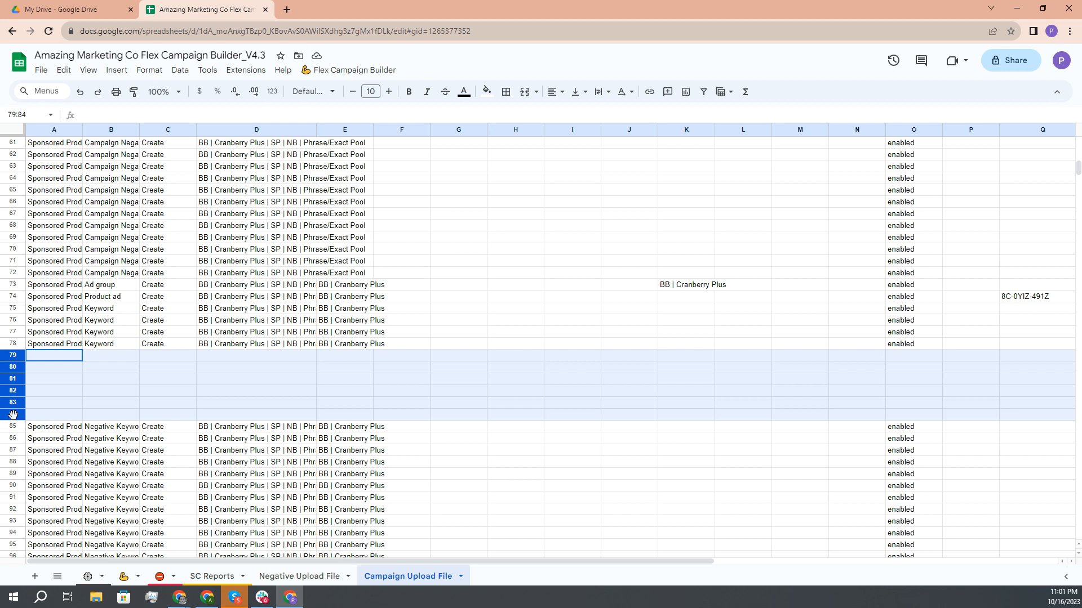
left_click(11, 414)
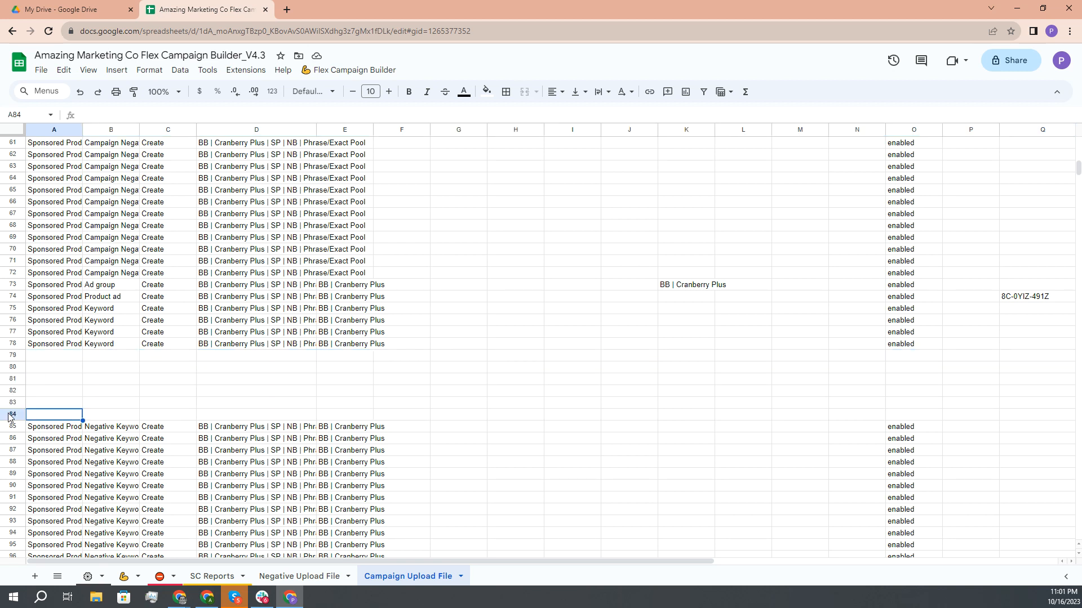
left_click(12, 439, "shift")
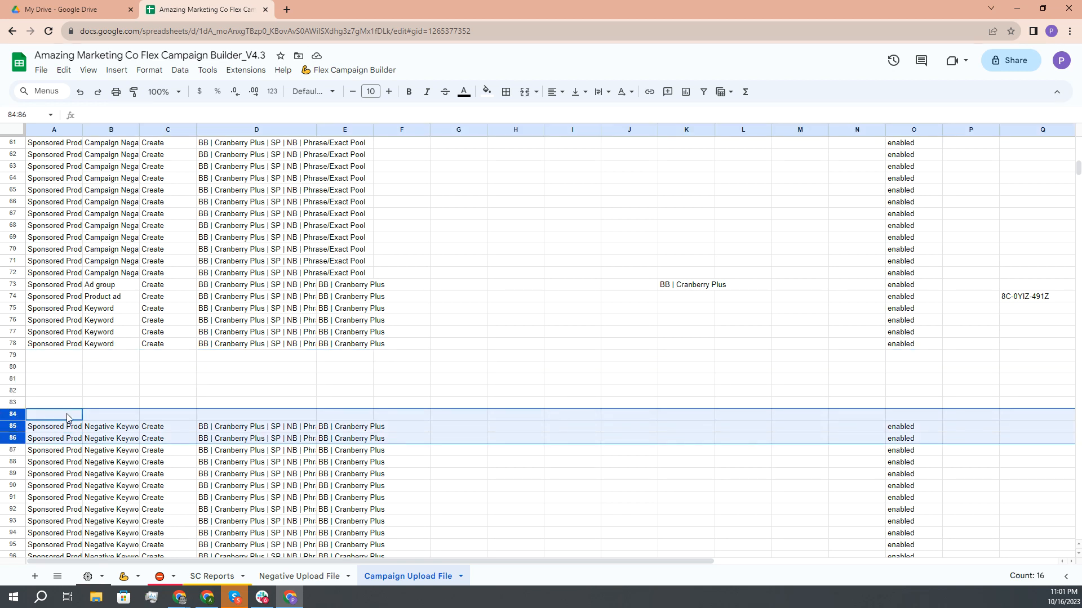
mouse_move(12, 415)
left_mouse_down()
mouse_move(16, 561)
mouse_move(28, 421)
left_mouse_up()
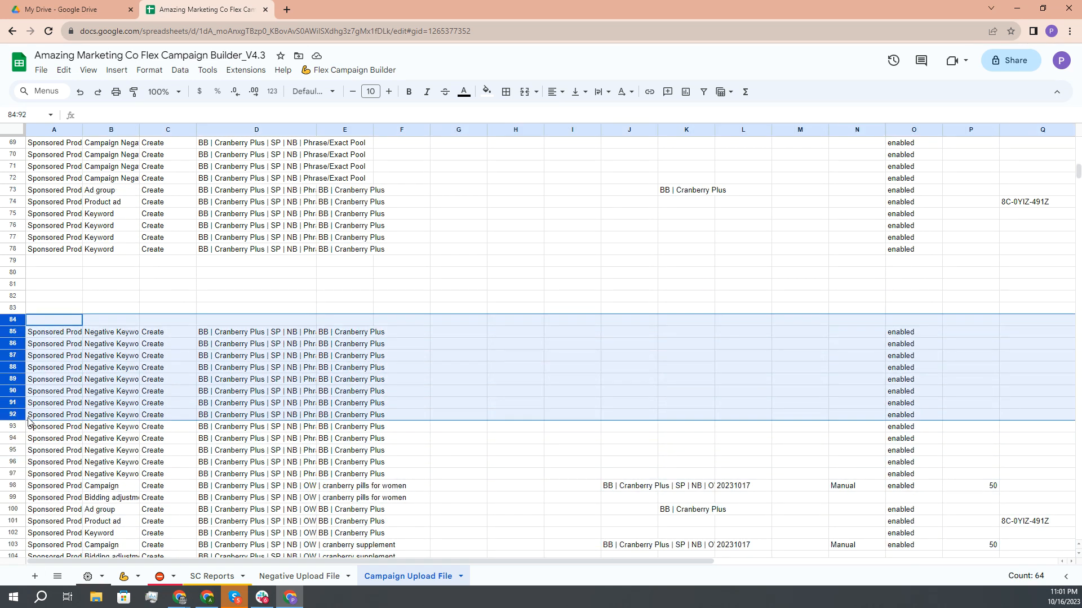
right_click(28, 420)
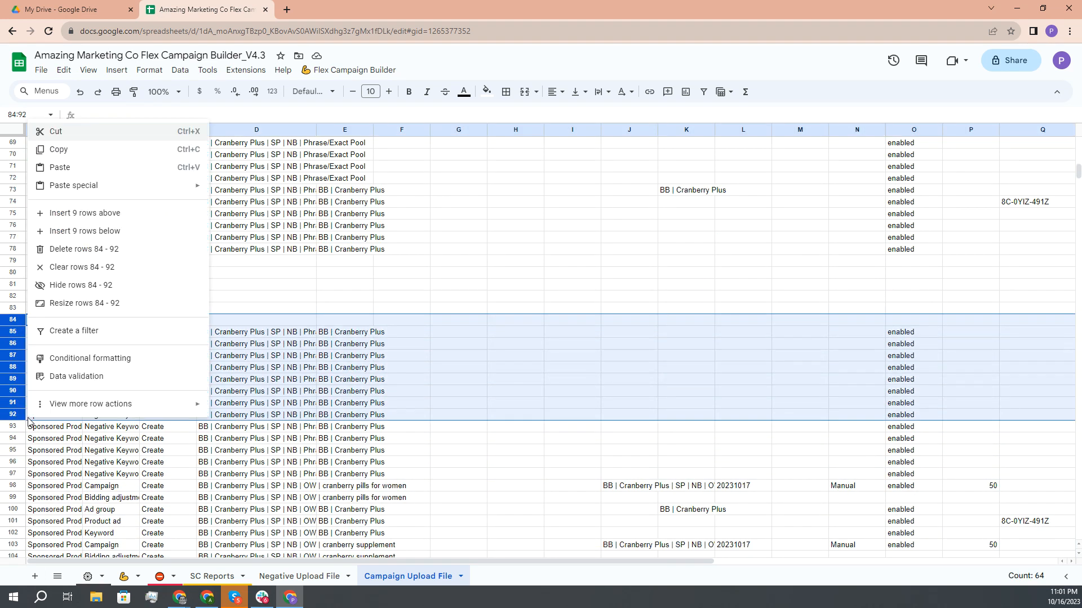
left_click(145, 214)
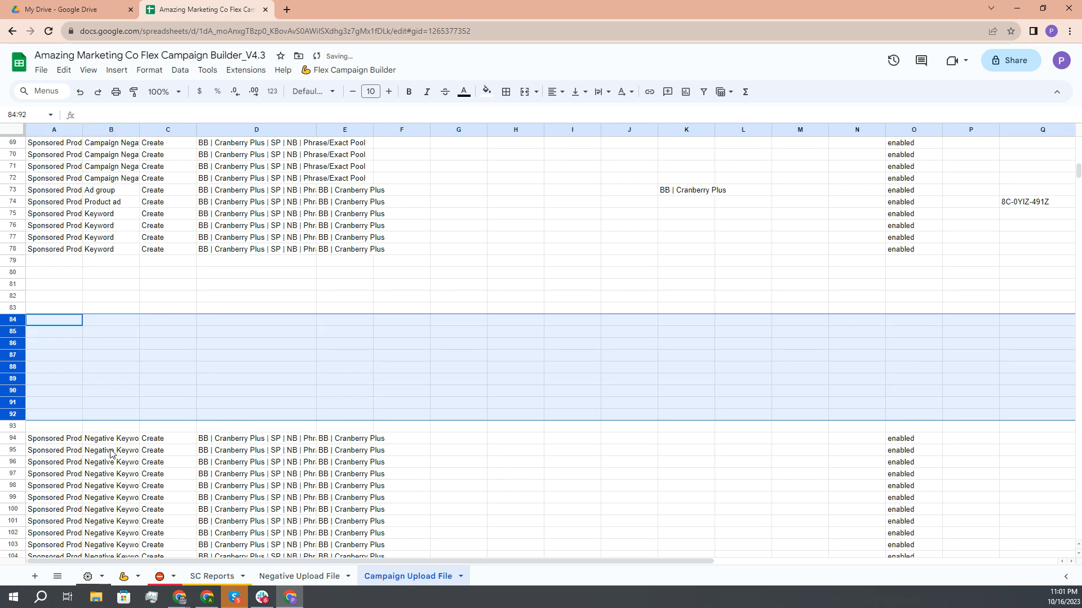
left_click(86, 430)
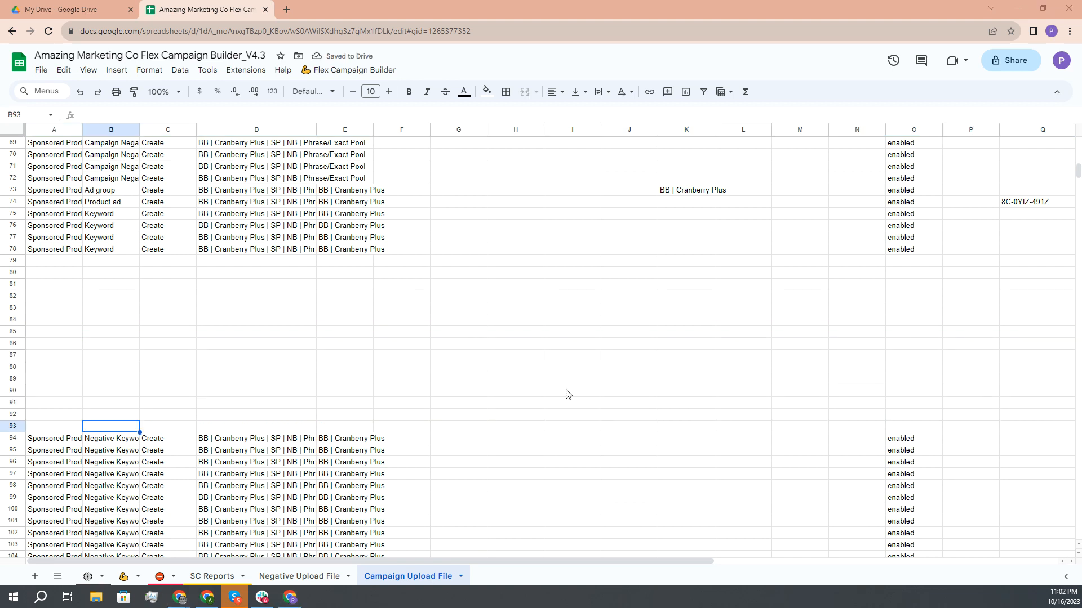
Step: Recheck the exact keyword count in the master sheet and extend the gap in the upload file to 19 blank rows, 79 to 97
key("alt+Tab")
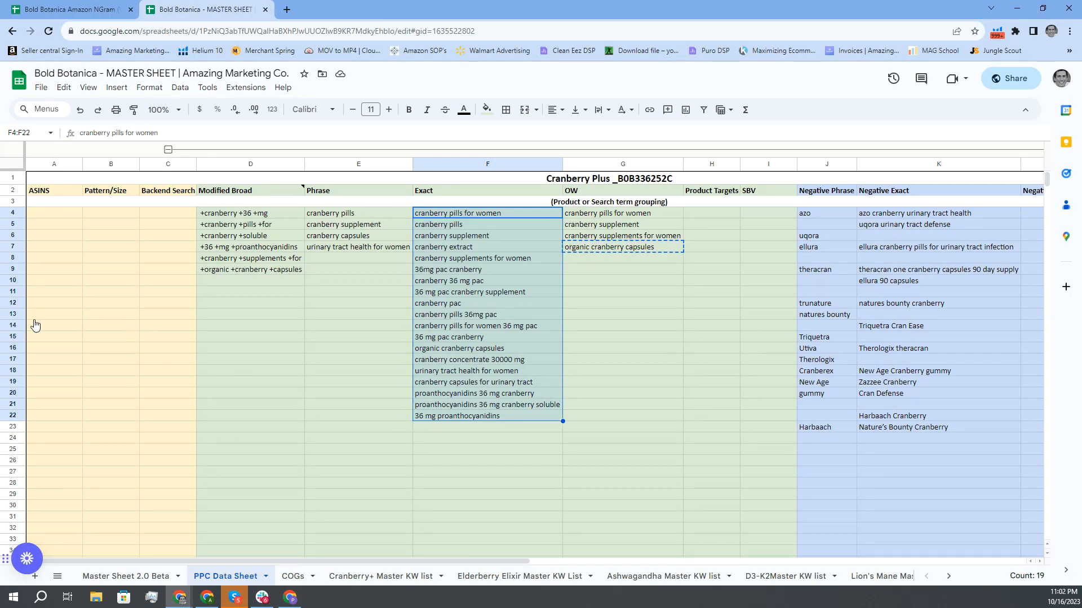
key("alt+Tab")
left_click_drag(12, 319, 18, 537)
left_click(224, 487)
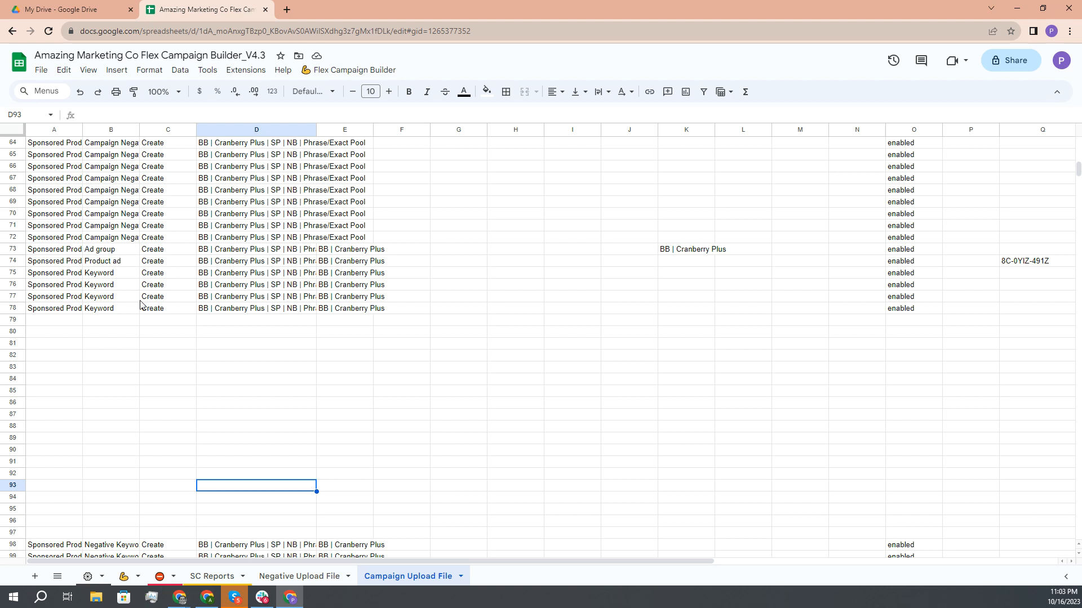
Step: Fill the last phrase keyword row, row 78 from columns A to V, down through row 97
scroll(152, 397, "right", 2)
scroll(152, 397, "right", 5)
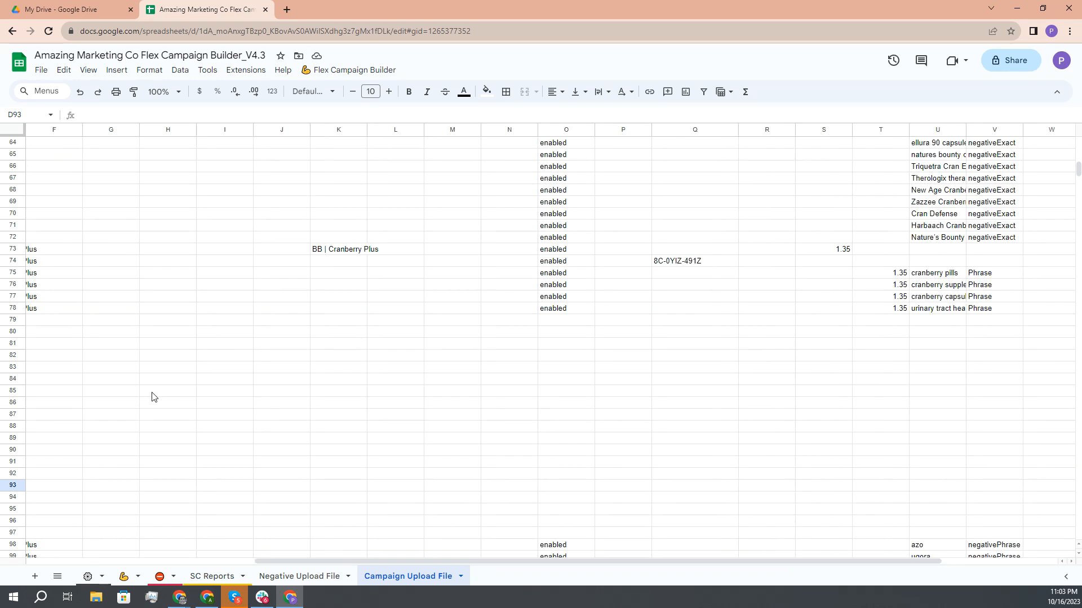
scroll(152, 398, "right", 2)
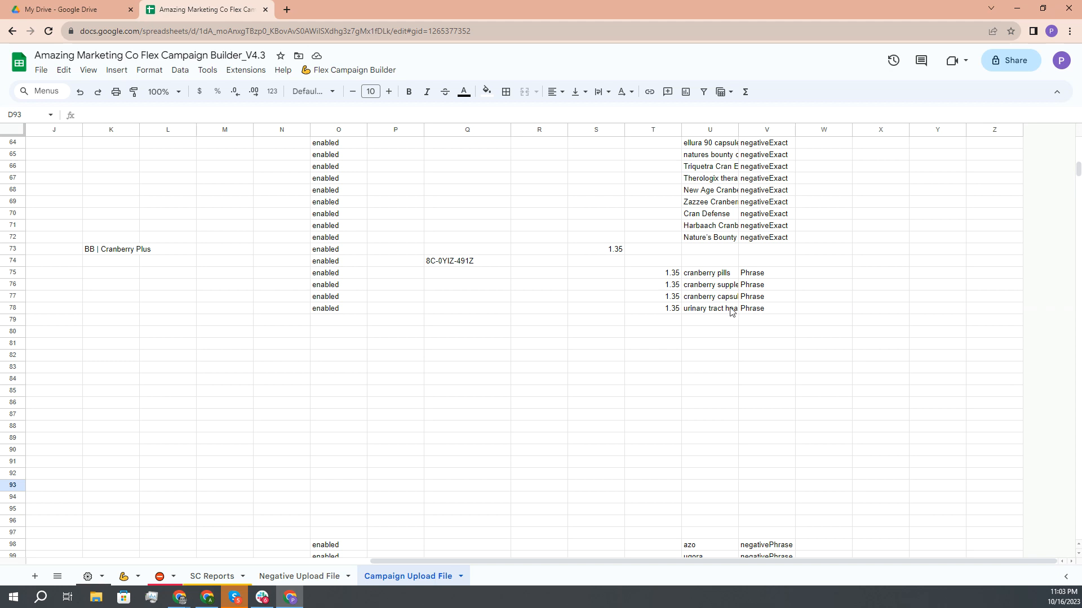
left_click_drag(762, 311, 317, 316)
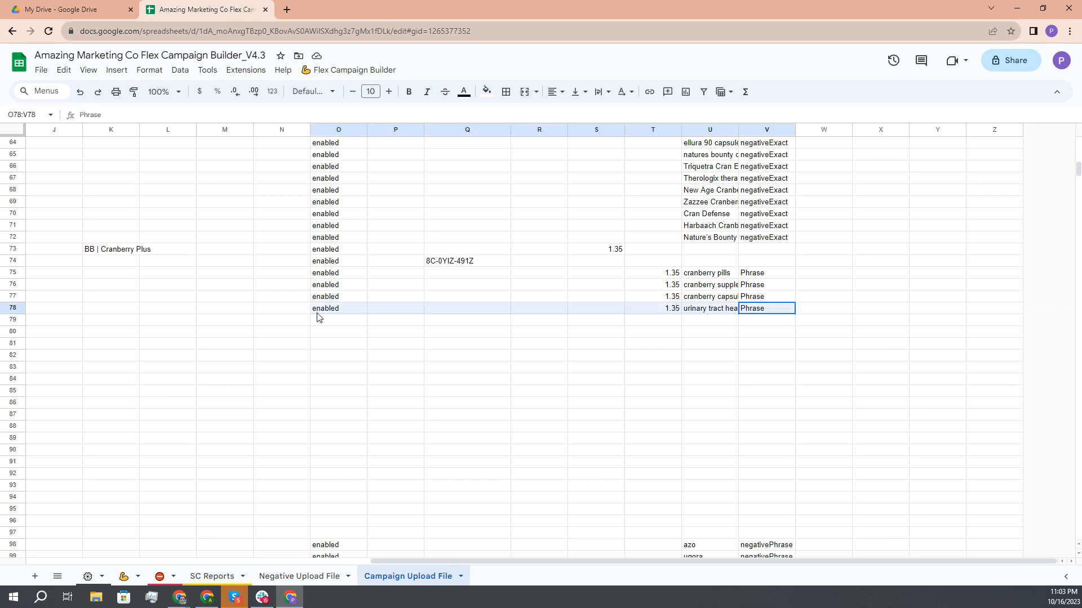
left_click(800, 314)
left_click_drag(786, 311, 19, 315)
scroll(876, 307, "right", 4)
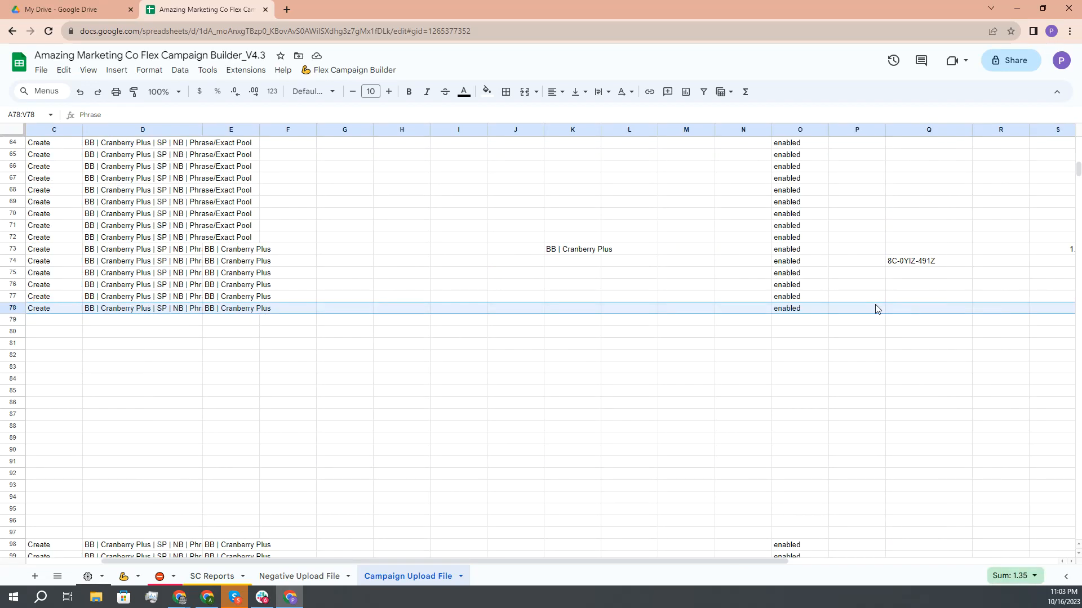
scroll(882, 329, "right", 3)
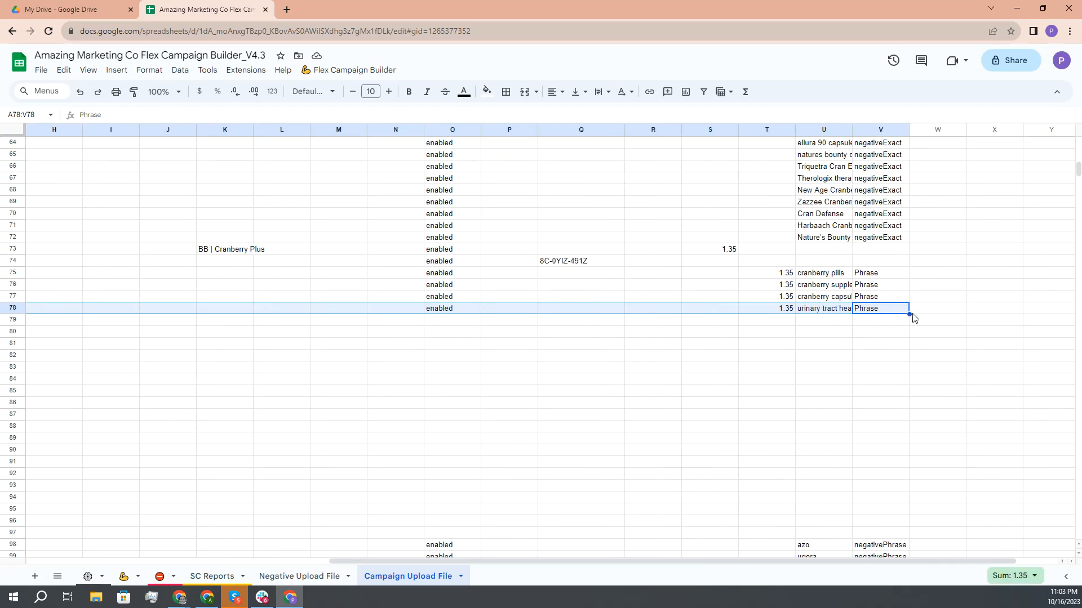
left_click_drag(909, 313, 885, 533)
left_click(855, 497)
Step: Set the match type of the new keyword rows 79 to 97 to Exact
left_click(873, 311)
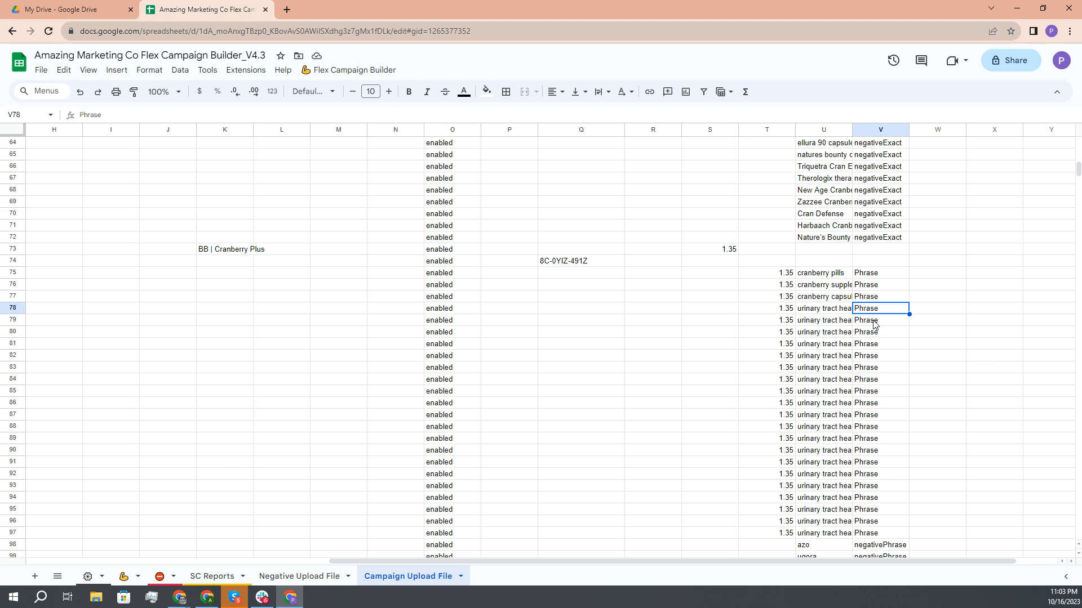
left_click(827, 313)
left_click(873, 324)
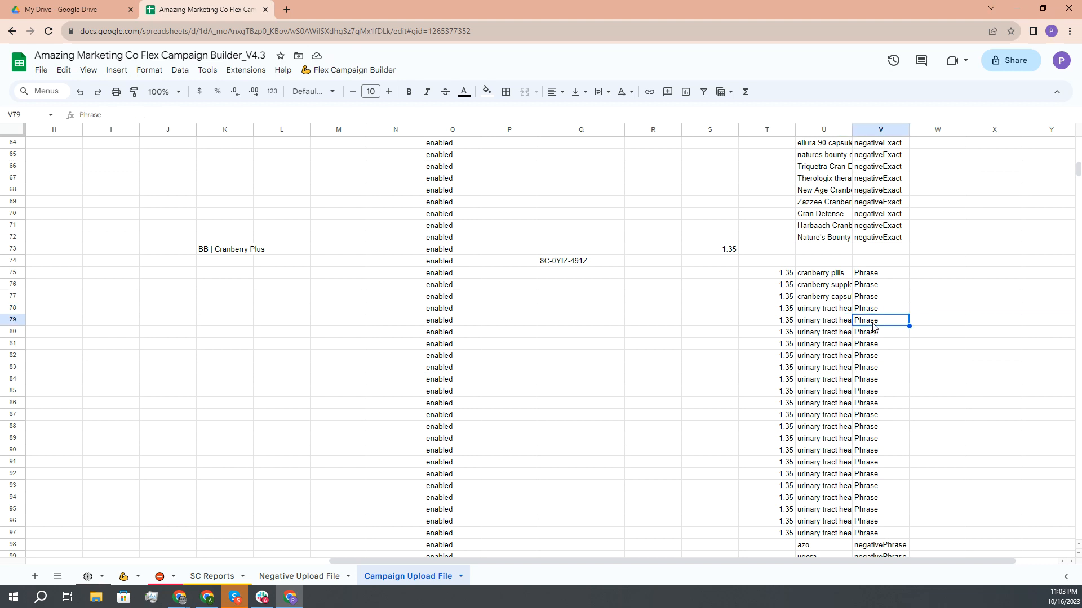
type("Exac")
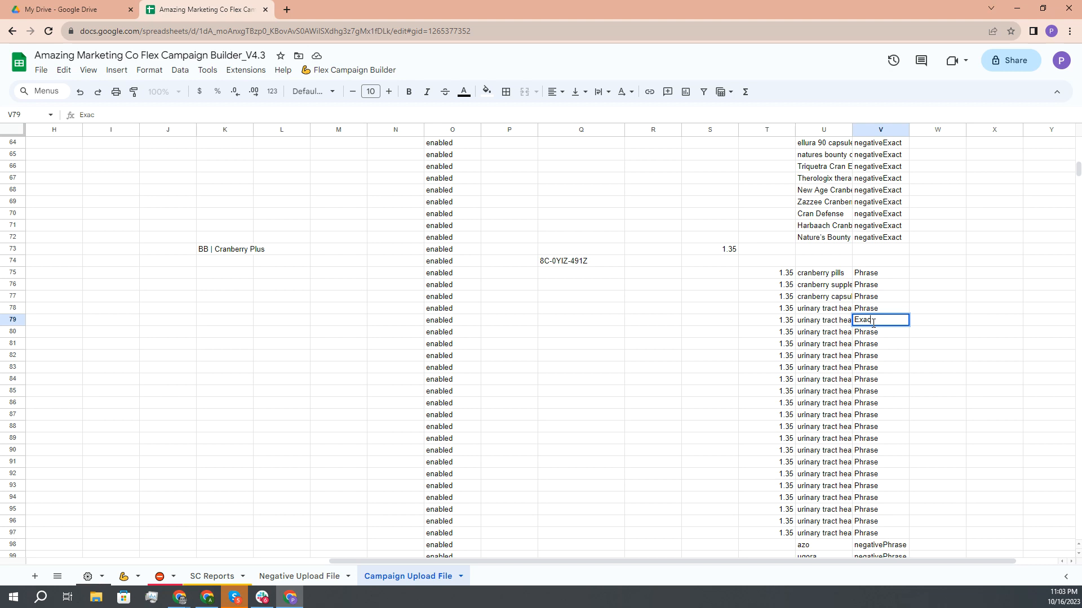
type("t")
key("Return")
left_click(888, 325)
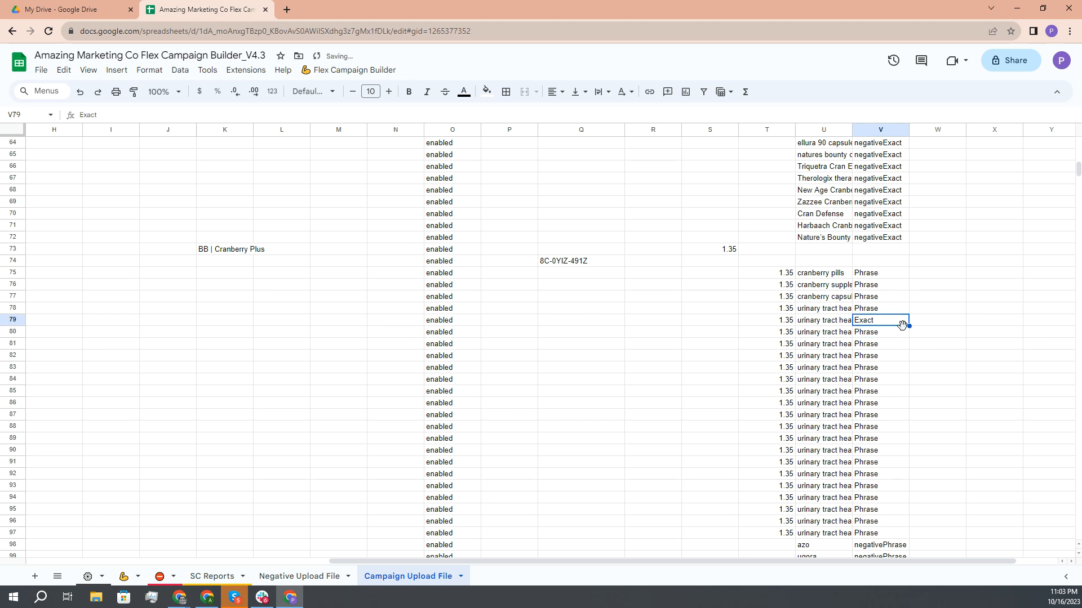
left_click_drag(910, 326, 883, 532)
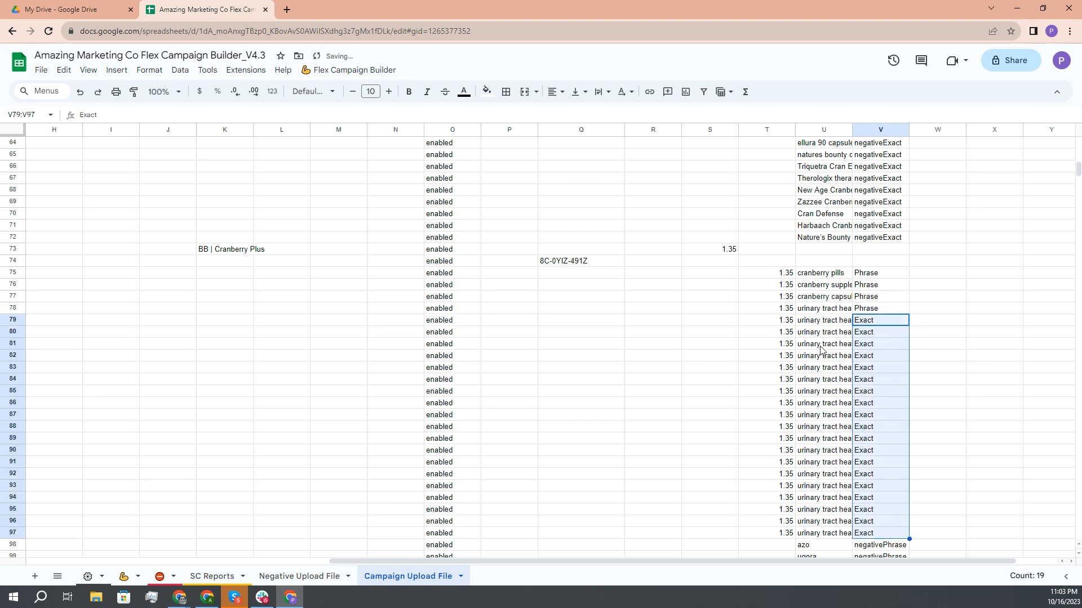
Step: Copy the Cranberry Plus exact keywords, F4:F22, from the master sheet into the upload file's Keyword Text column in rows 79 to 97
key("alt+Tab")
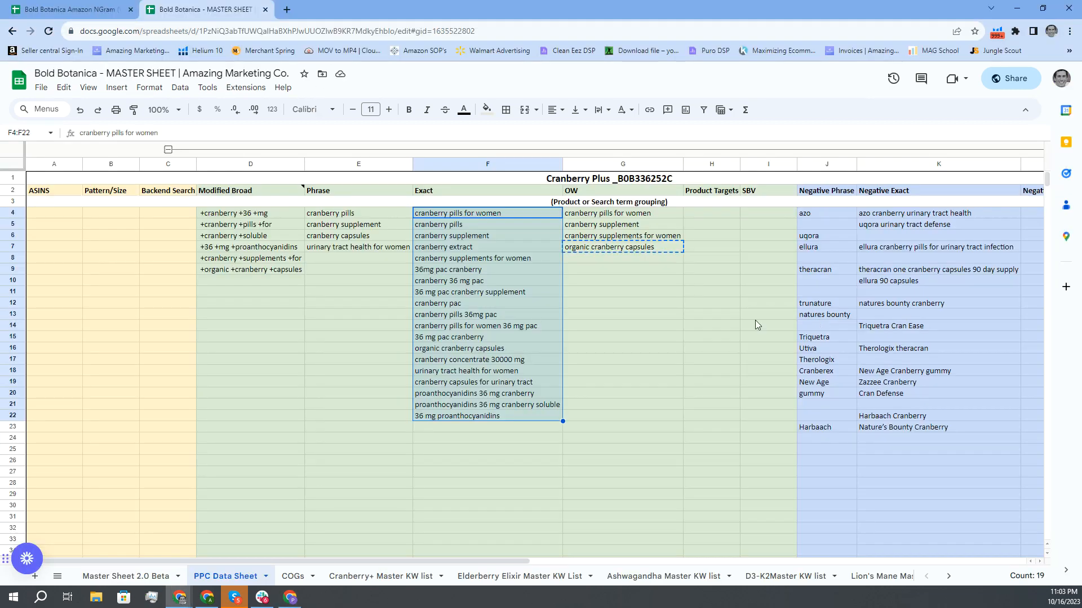
left_click(473, 215)
left_click_drag(473, 216, 461, 416)
key("ctrl+c")
key("alt+Tab")
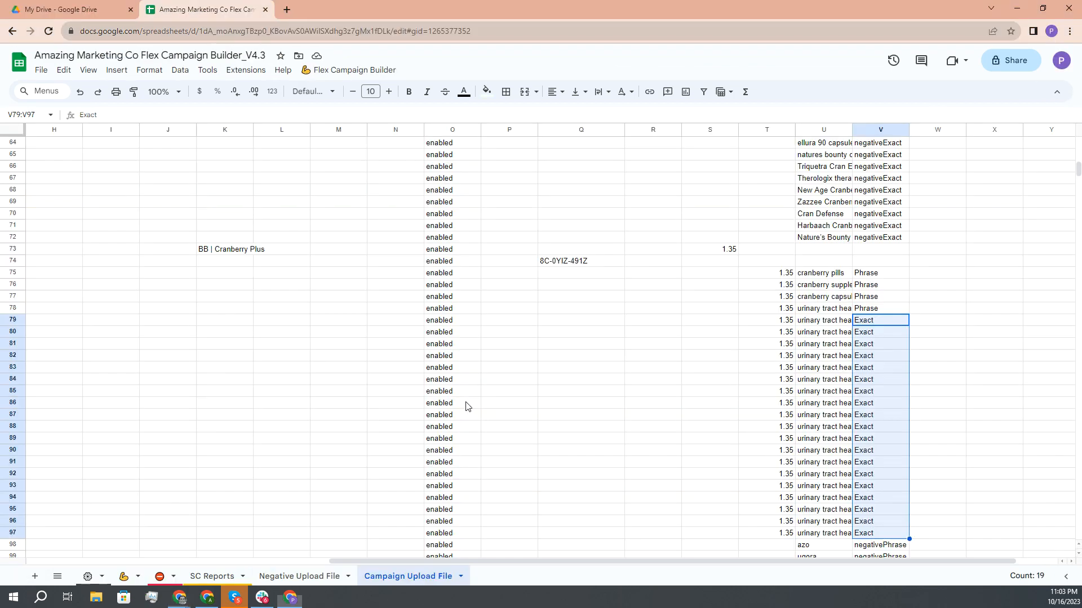
left_click(824, 310)
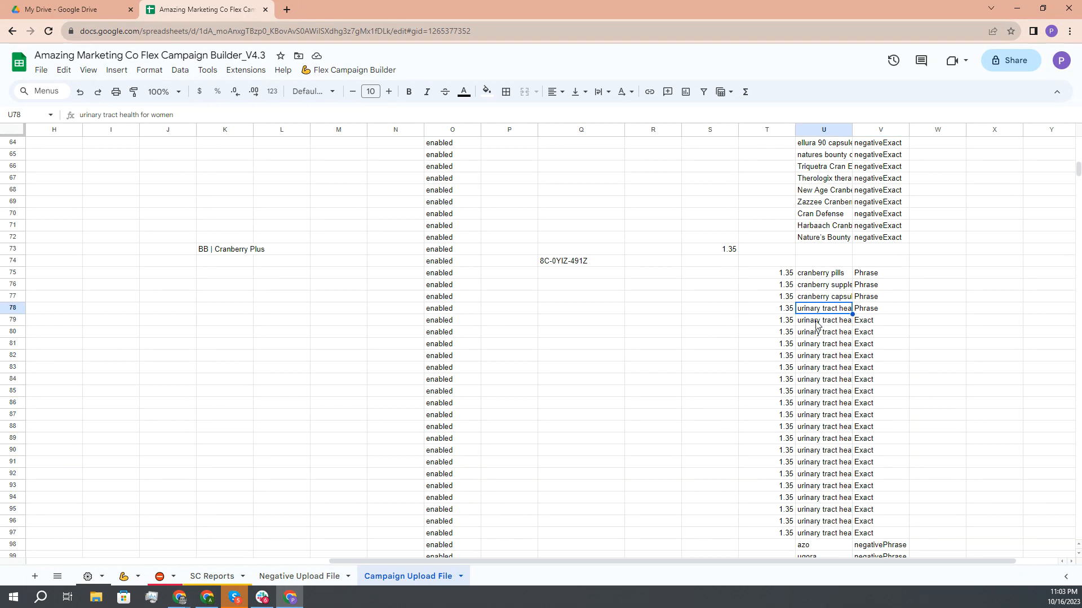
left_click(816, 322)
key("ctrl+v")
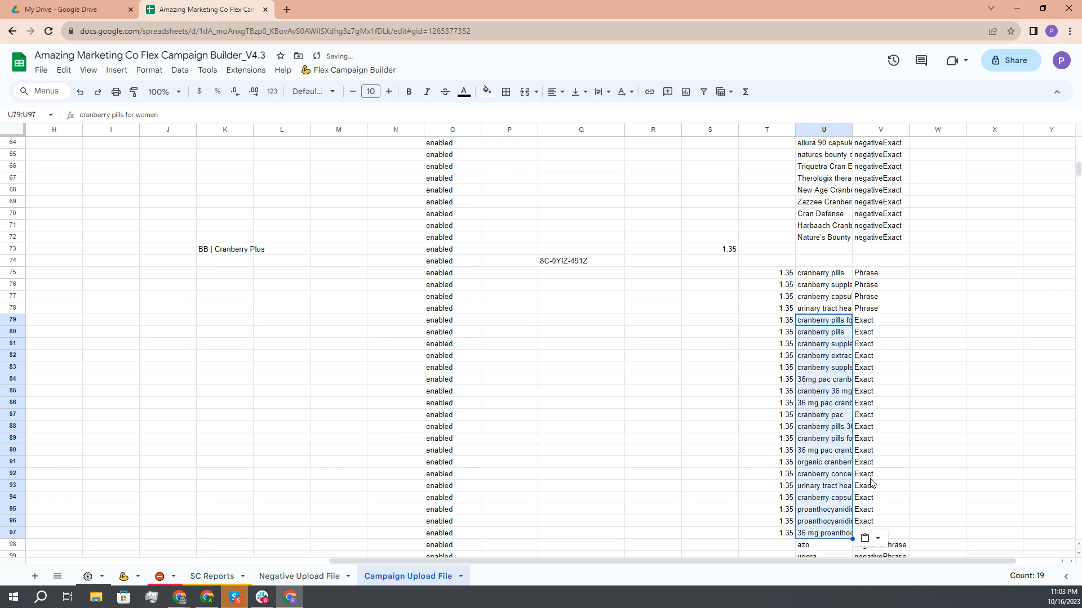
Step: Review the Phrase/Exact Pool campaign rows of the upload file, from the campaign row through the added keyword rows
left_click(773, 498)
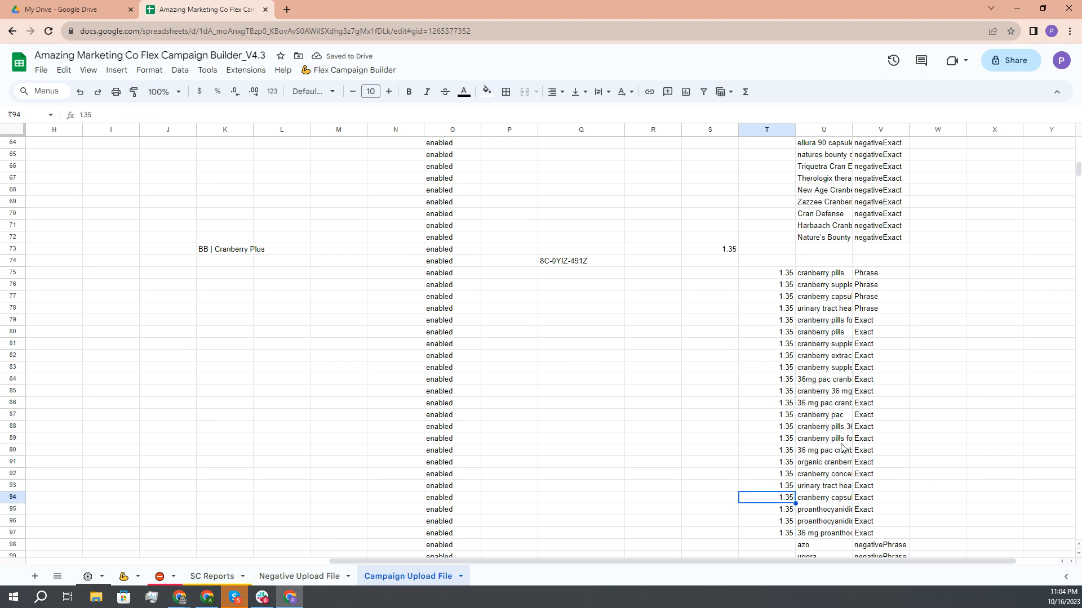
scroll(833, 433, "left", 7)
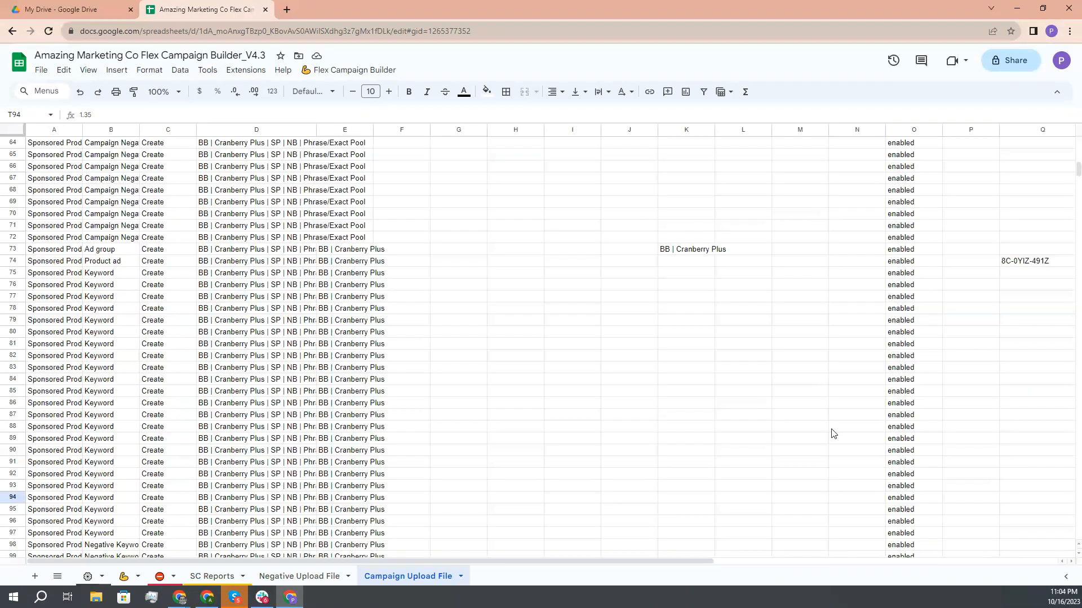
scroll(353, 273, "up", 1)
scroll(347, 293, "up", 6)
scroll(338, 310, "down", 1)
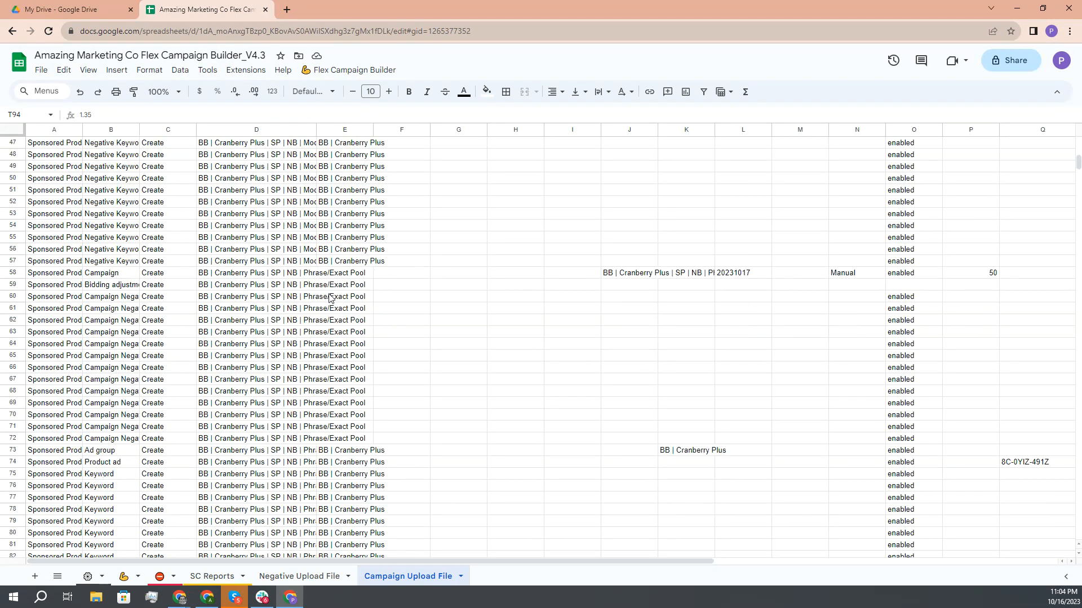
scroll(485, 391, "right", 2)
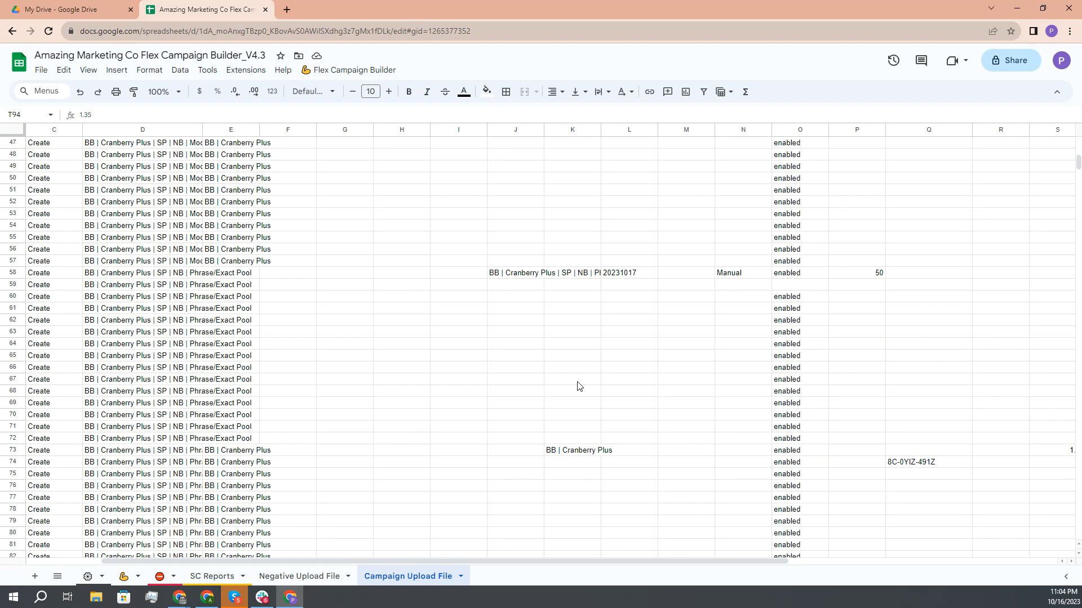
scroll(582, 385, "down", 10)
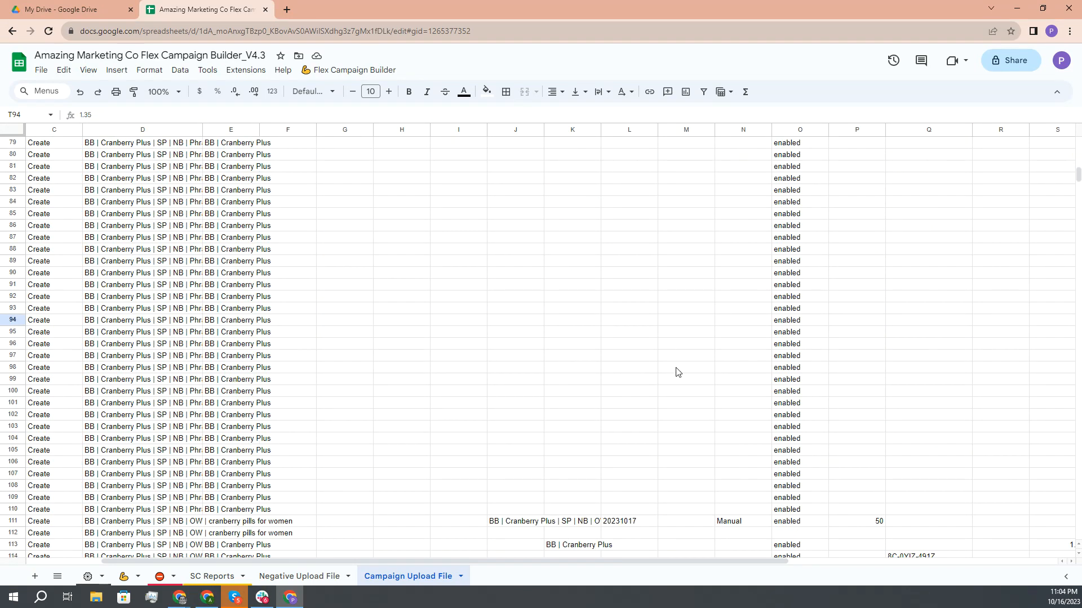
Step: Check the OW campaign rows 111 to 130 for bids, keyword text, match types, bidding strategy and placement percentages
scroll(678, 371, "right", 5)
scroll(678, 371, "down", 5)
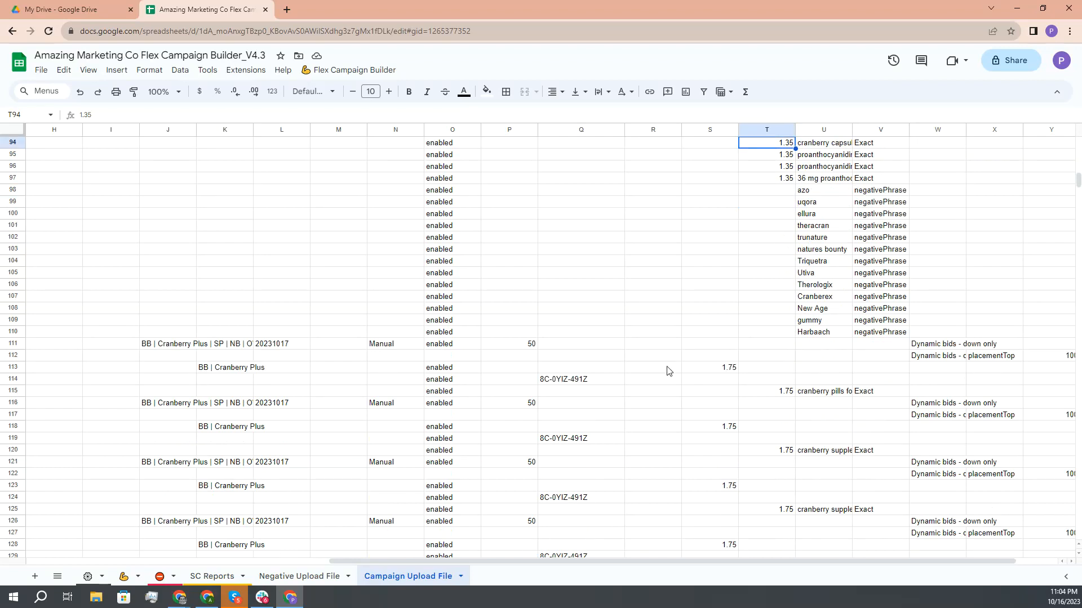
scroll(629, 327, "down", 2)
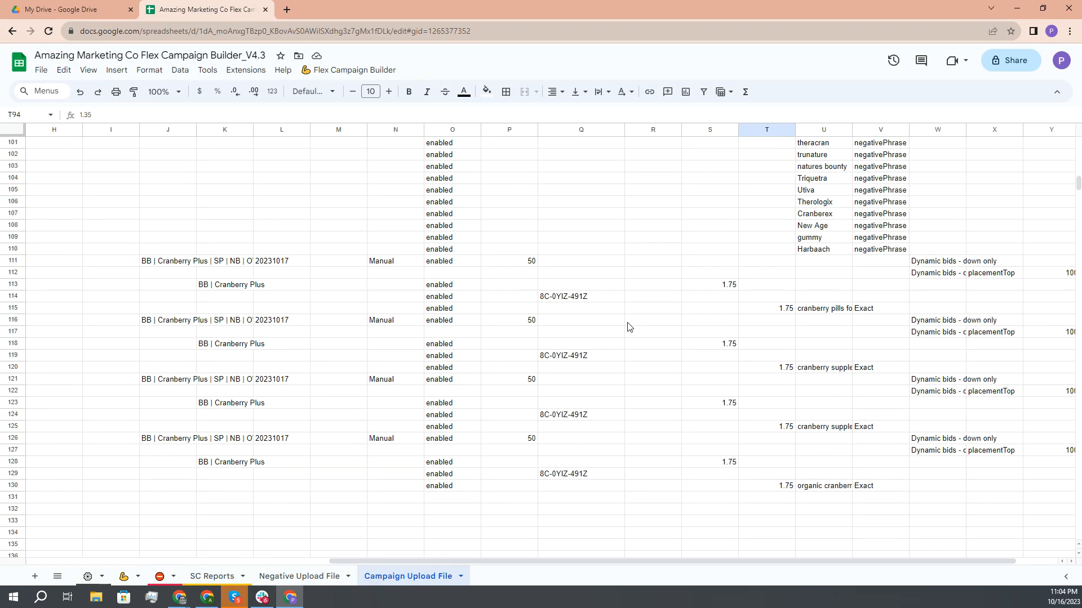
scroll(890, 388, "right", 2)
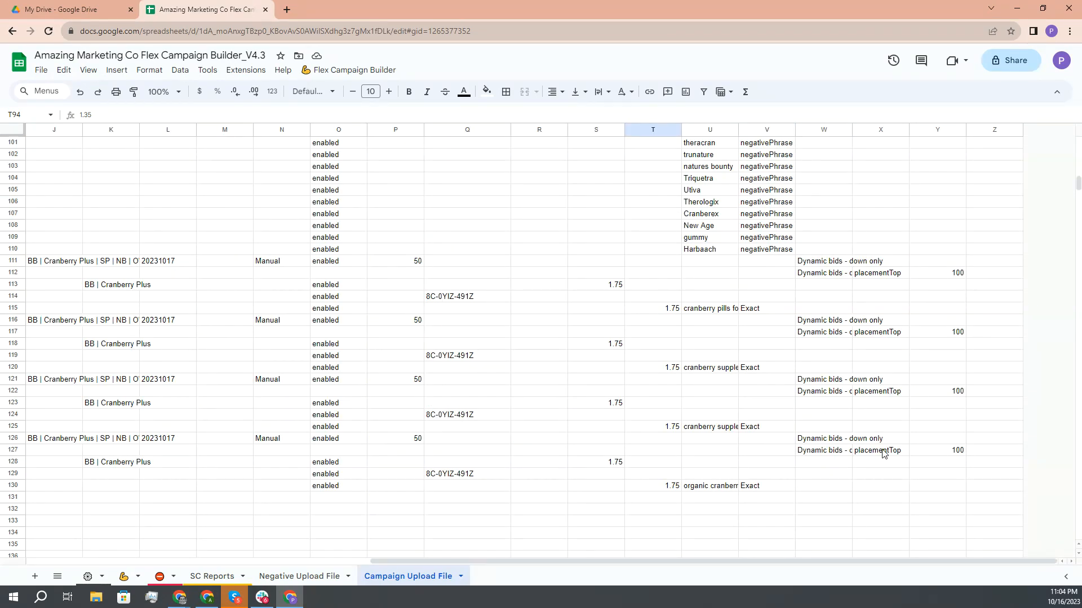
scroll(835, 453, "up", 2)
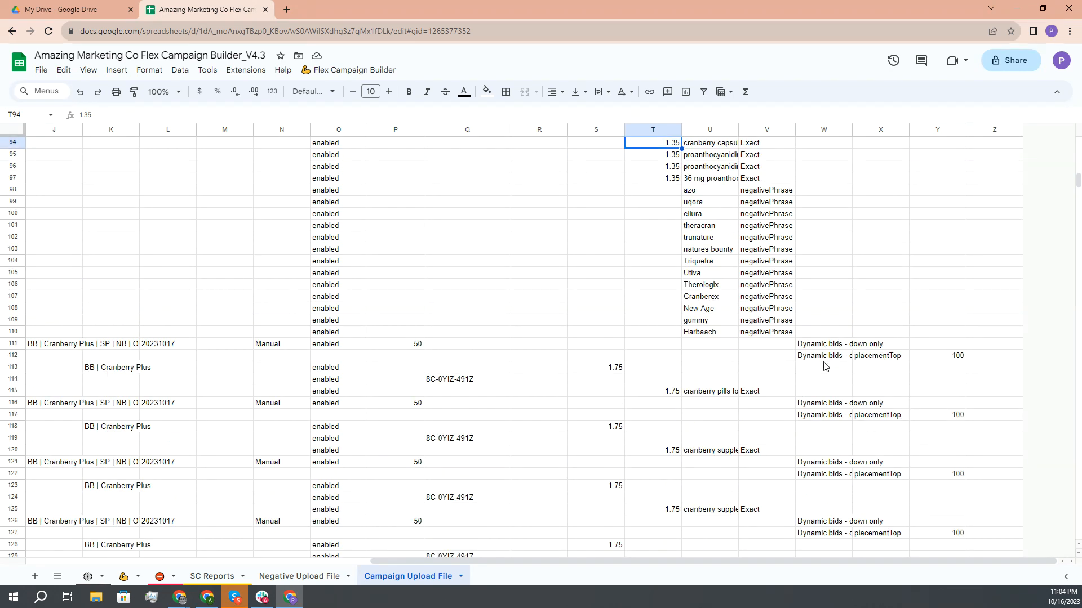
left_click(608, 371)
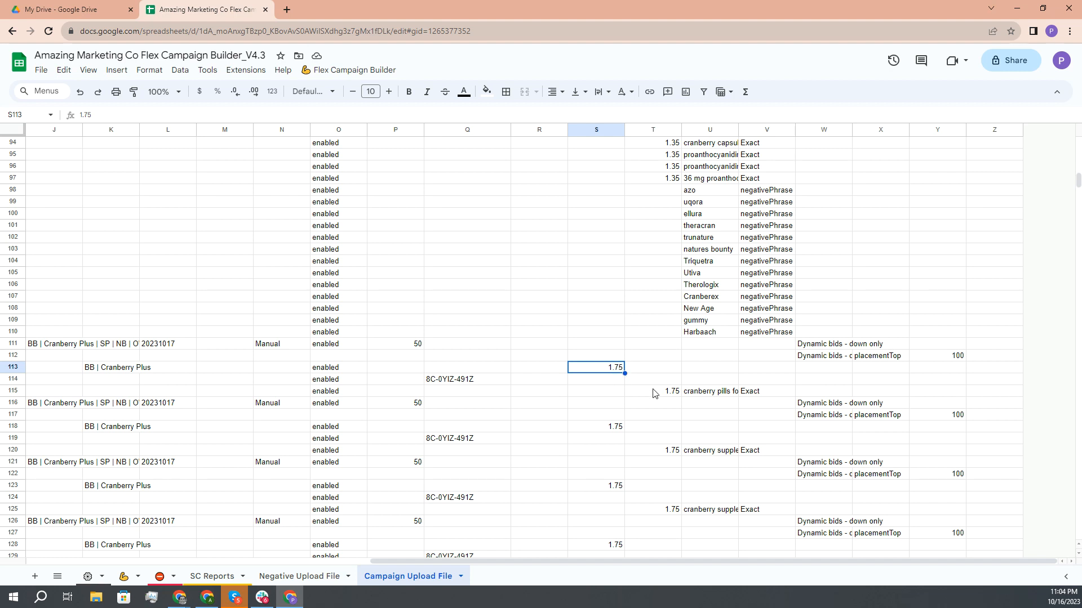
Step: Export the finished campaign upload file to Google Drive with the Flex Campaign Builder and dismiss the saved-file notice
scroll(652, 391, "left", 2)
scroll(526, 454, "up", 7)
scroll(525, 457, "up", 12)
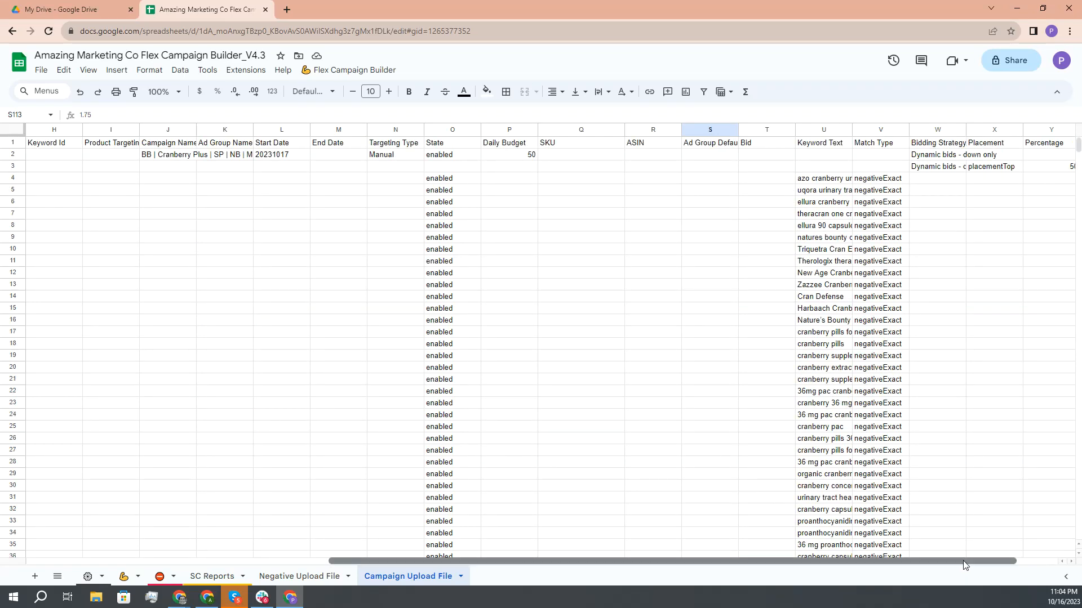
left_click_drag(976, 561, 406, 536)
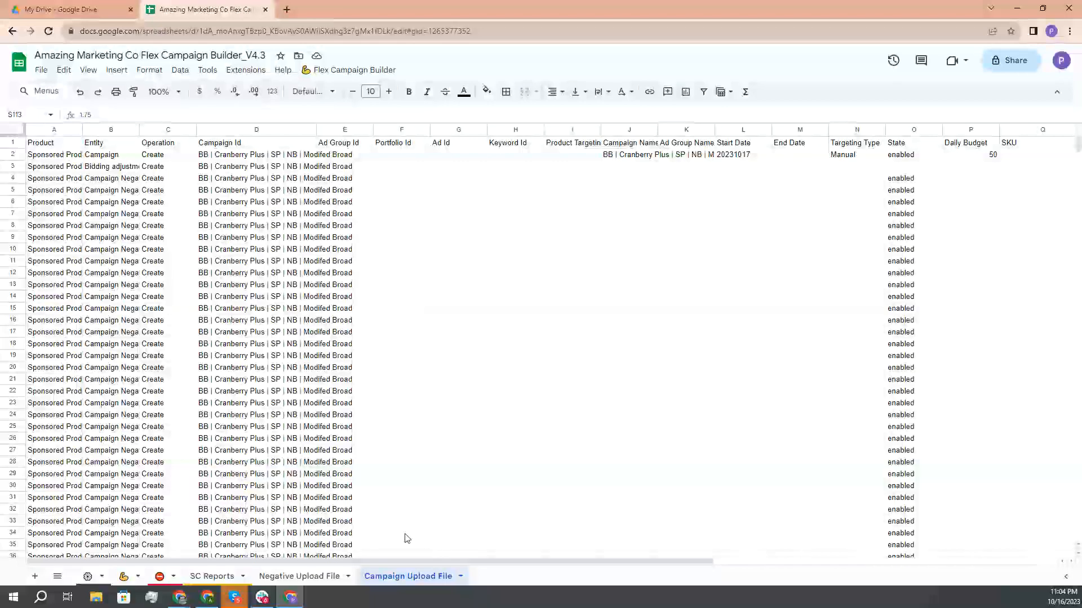
left_click(361, 72)
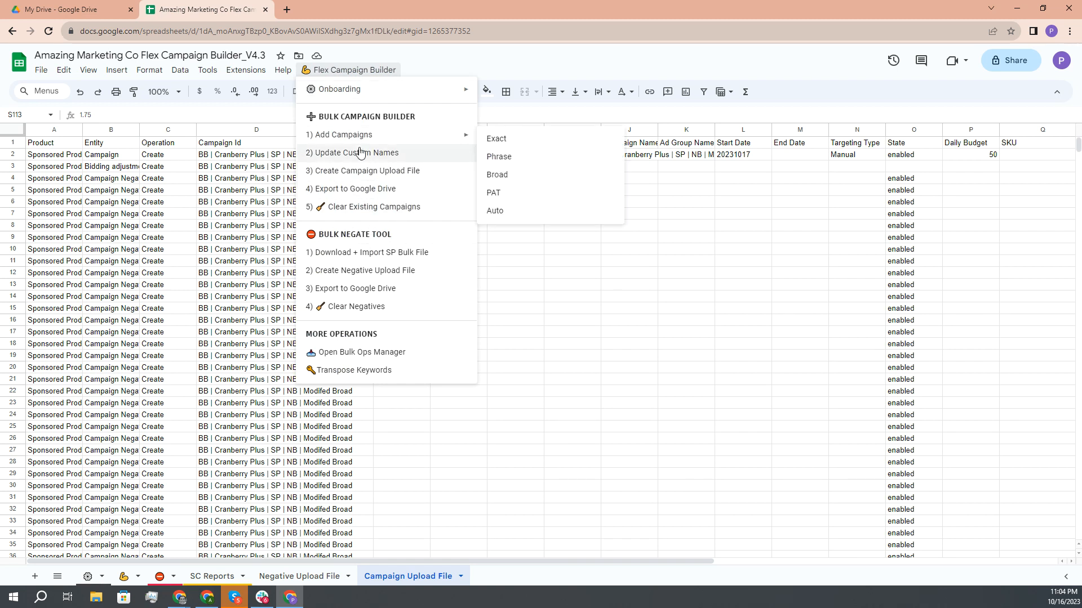
left_click(348, 189)
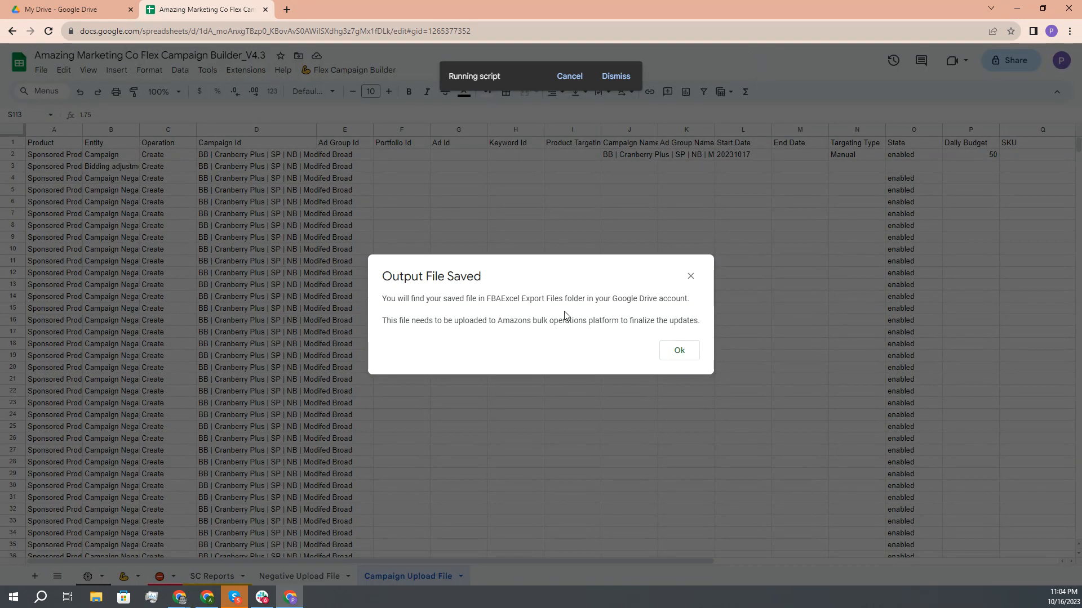
left_click(679, 350)
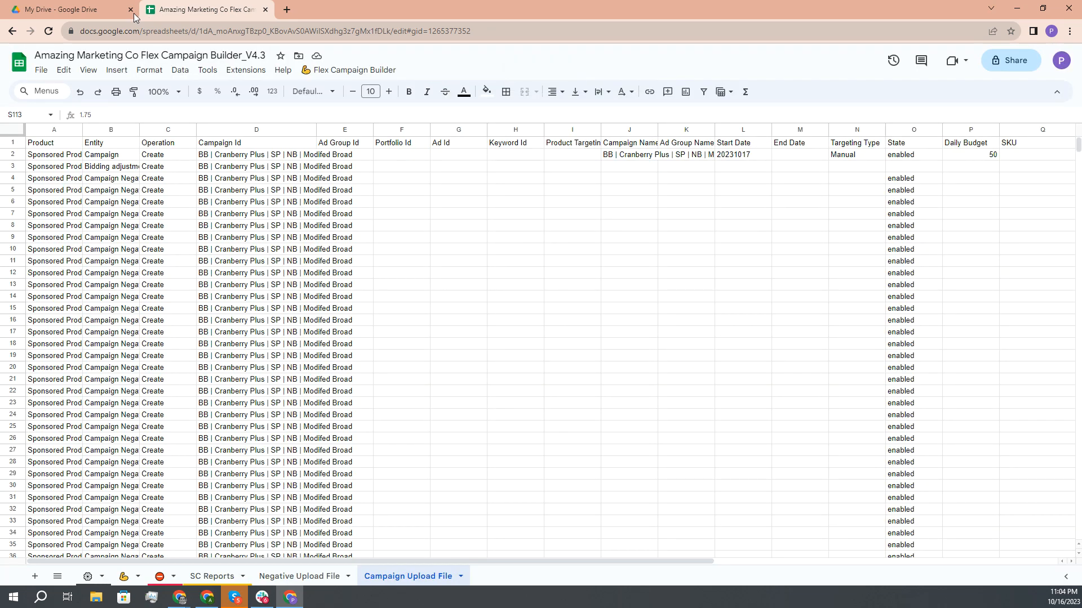
Step: Switch to My Drive in Google Drive and refresh the file list
mouse_move(83, 11)
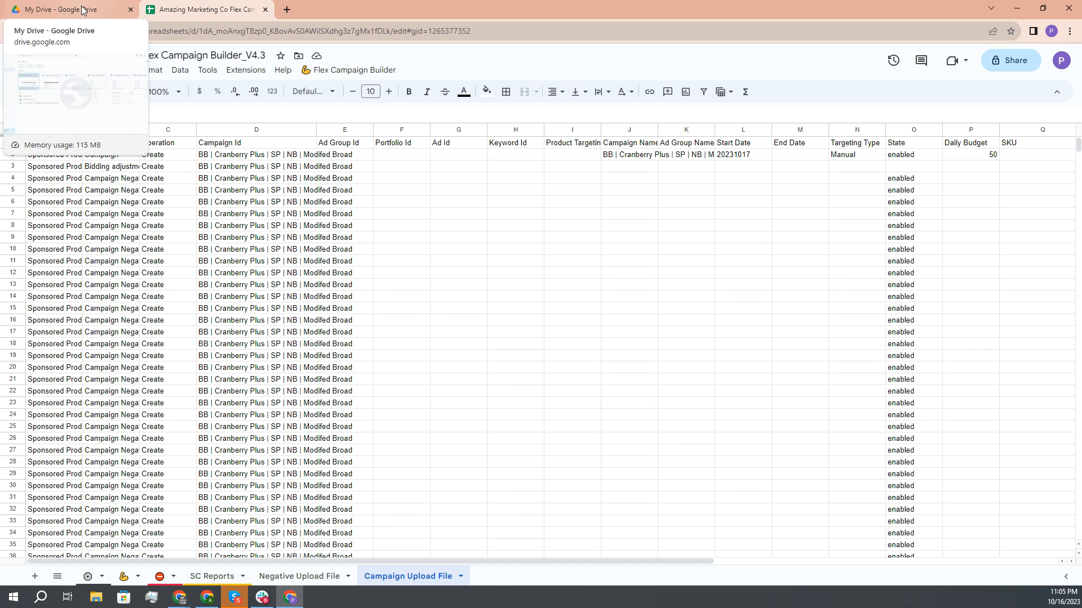
left_click(82, 11)
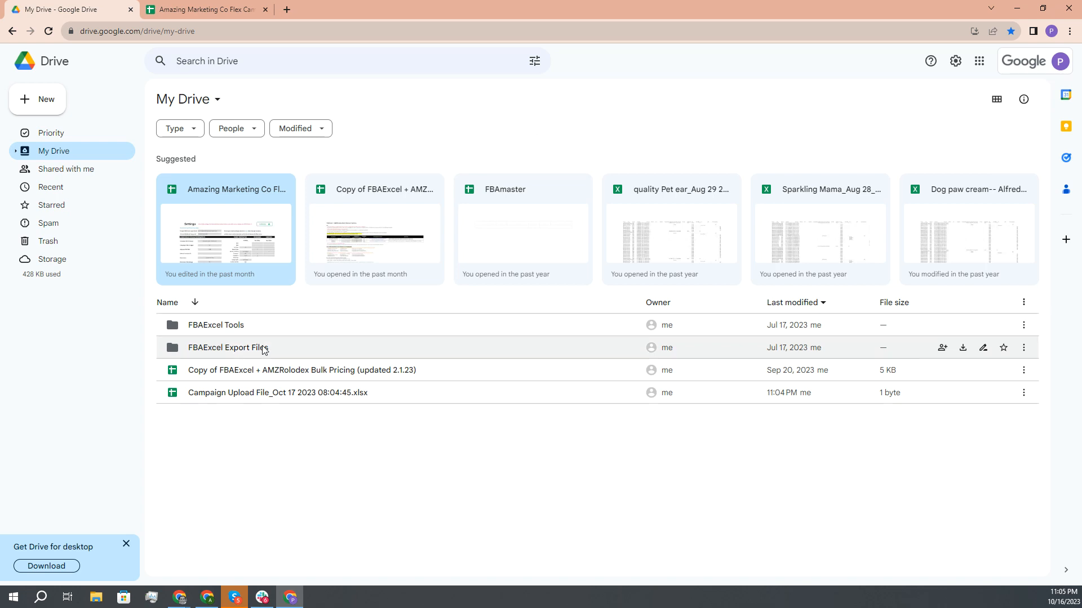
left_click(49, 32)
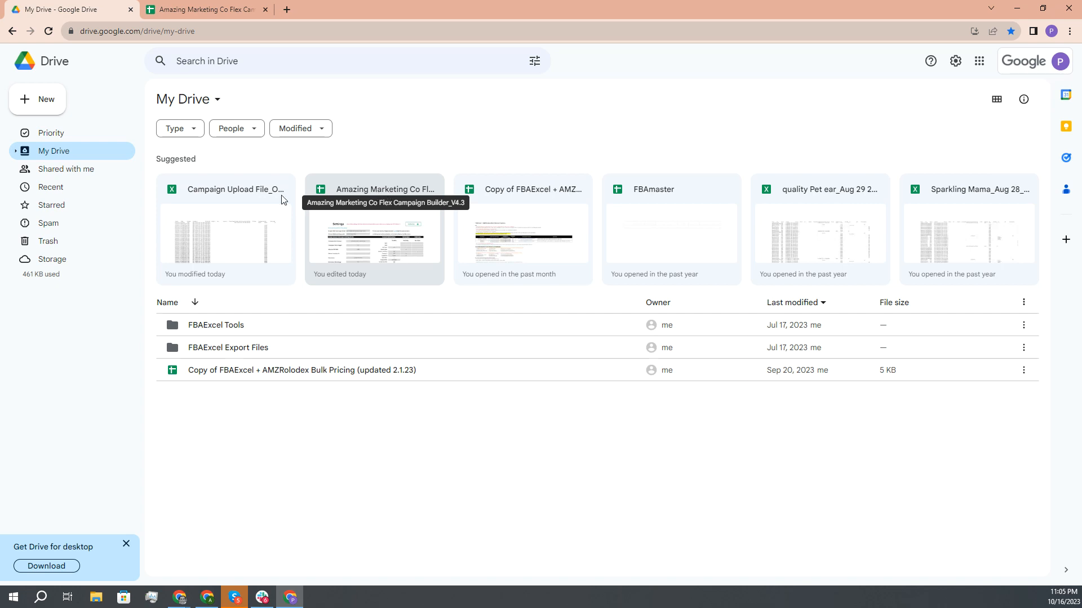
Step: Rename the exported upload file, replacing "Campaign Upload File" with "BB Cranberry" and adding the person's first name before the .xlsx extension
left_click(228, 190)
right_click(228, 190)
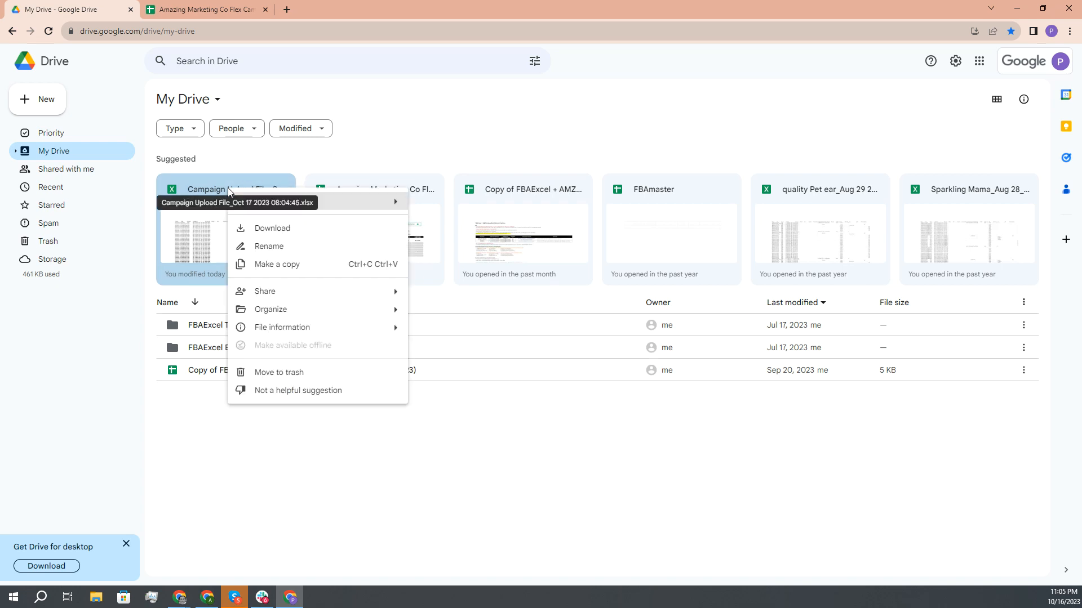
left_click(307, 250)
left_click(538, 315)
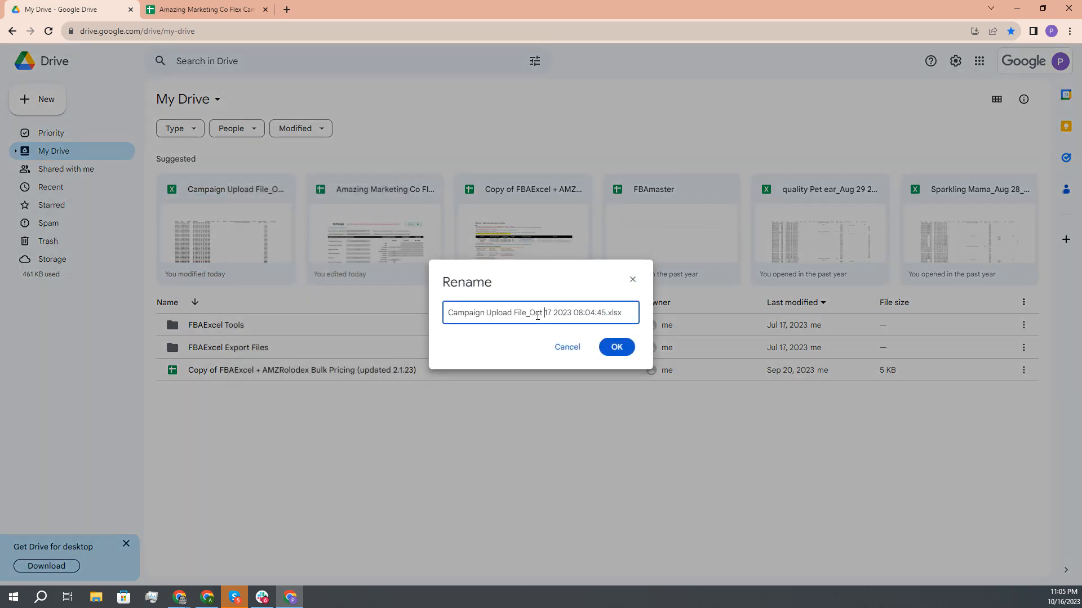
left_click_drag(531, 312, 441, 321)
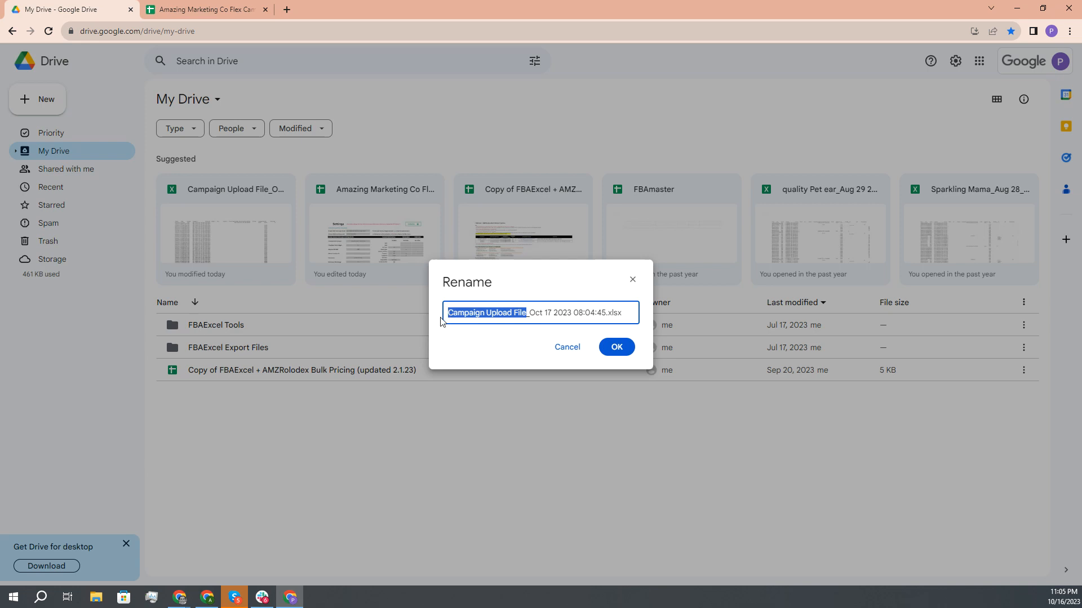
type("BB")
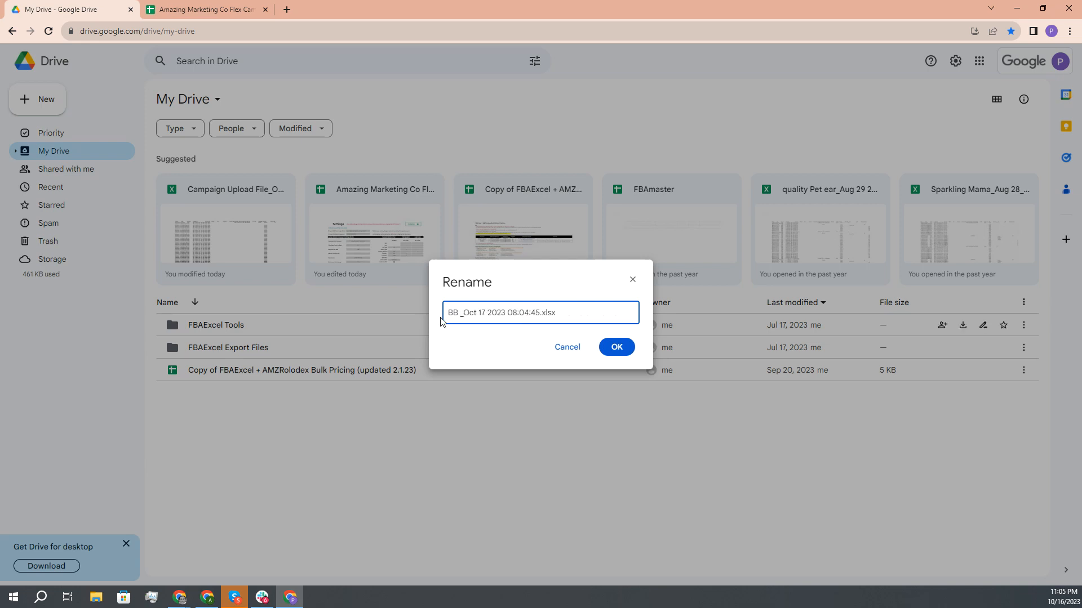
type("anberry")
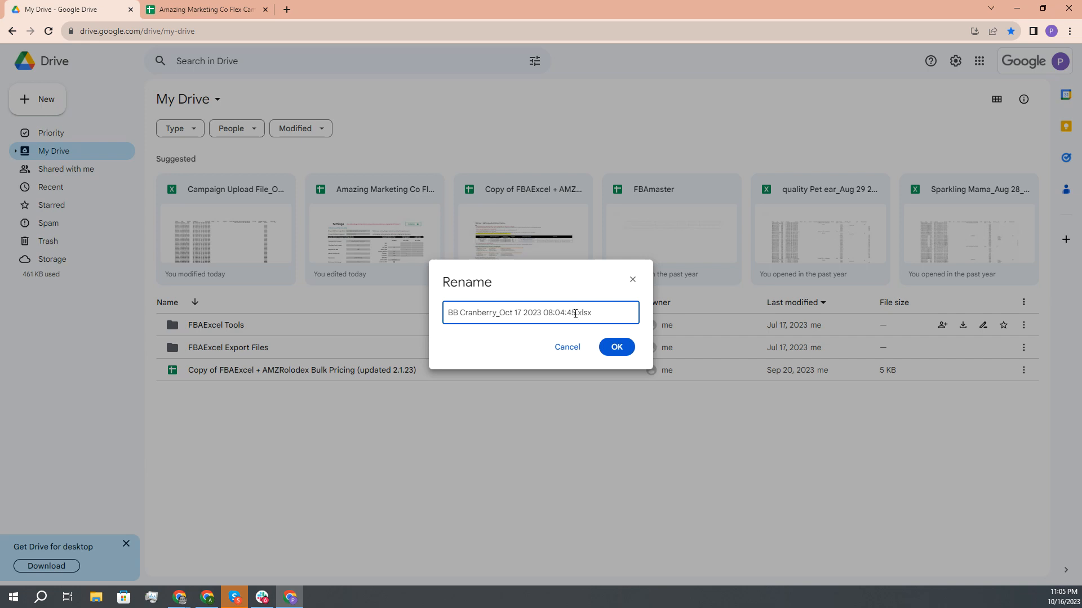
left_click(577, 314)
type("Ryan.")
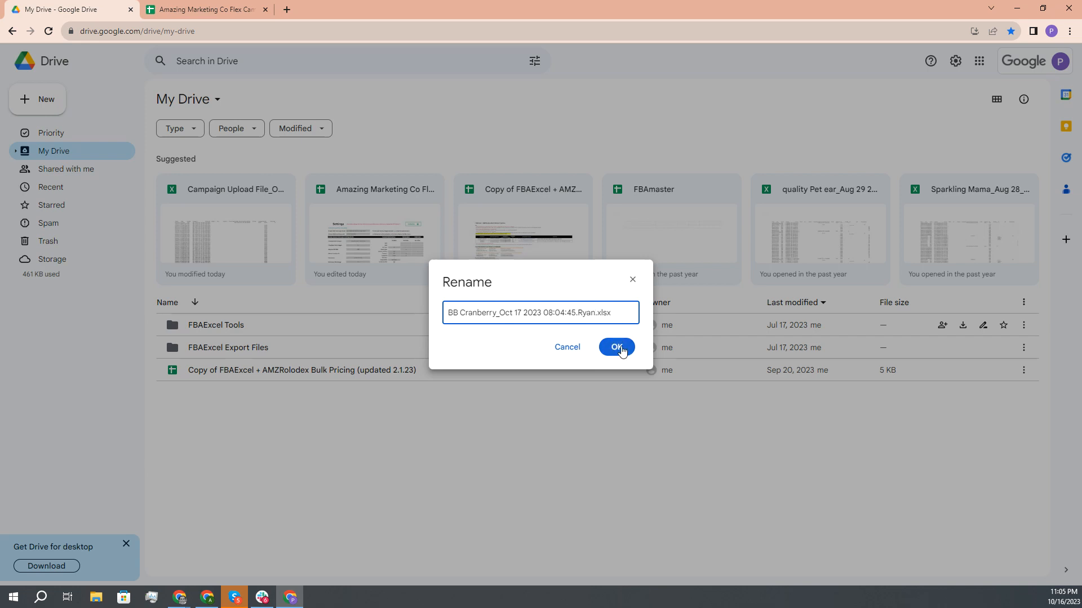
left_click(620, 349)
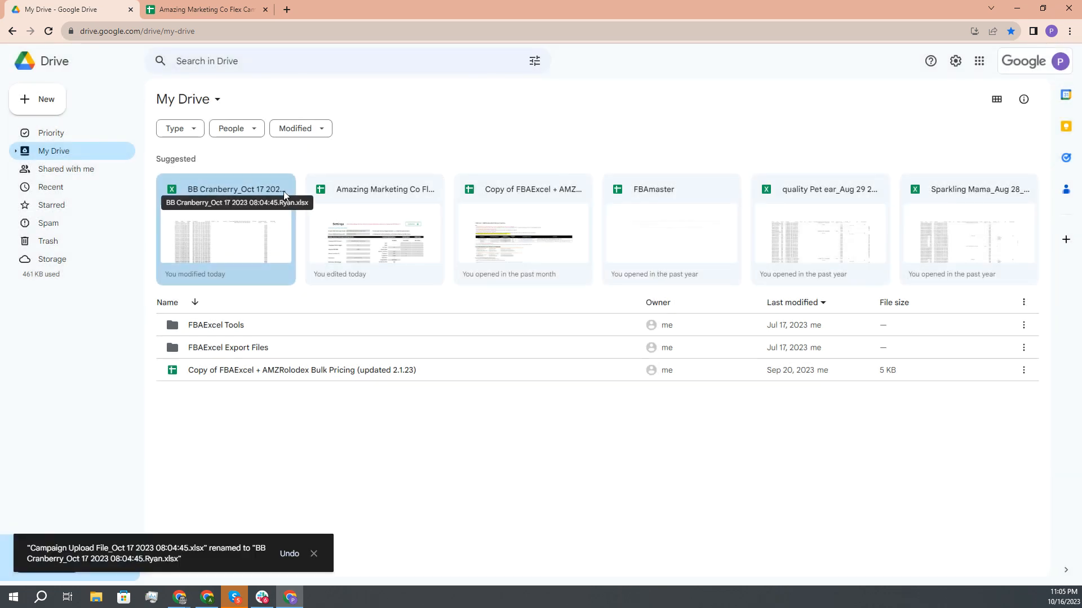
Step: Download the renamed BB Cranberry upload file from Google Drive
left_click(398, 481)
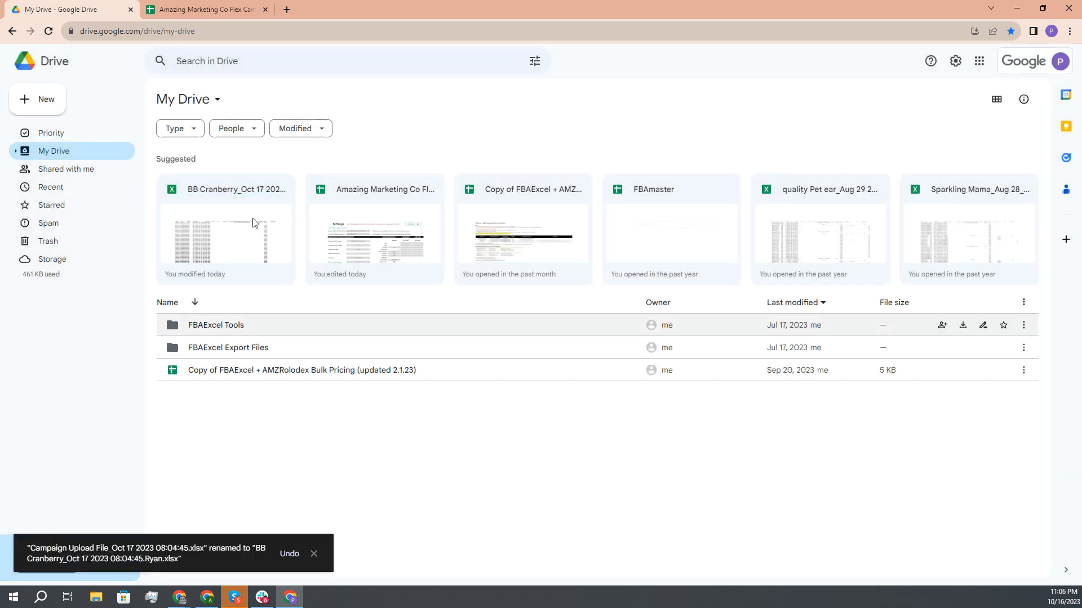
right_click(279, 185)
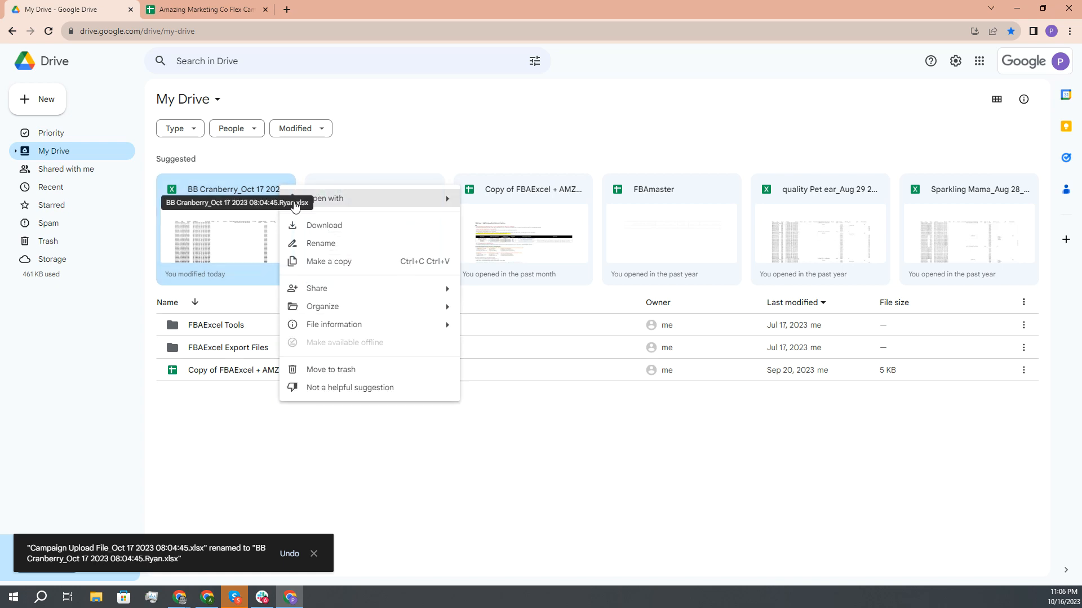
left_click(369, 227)
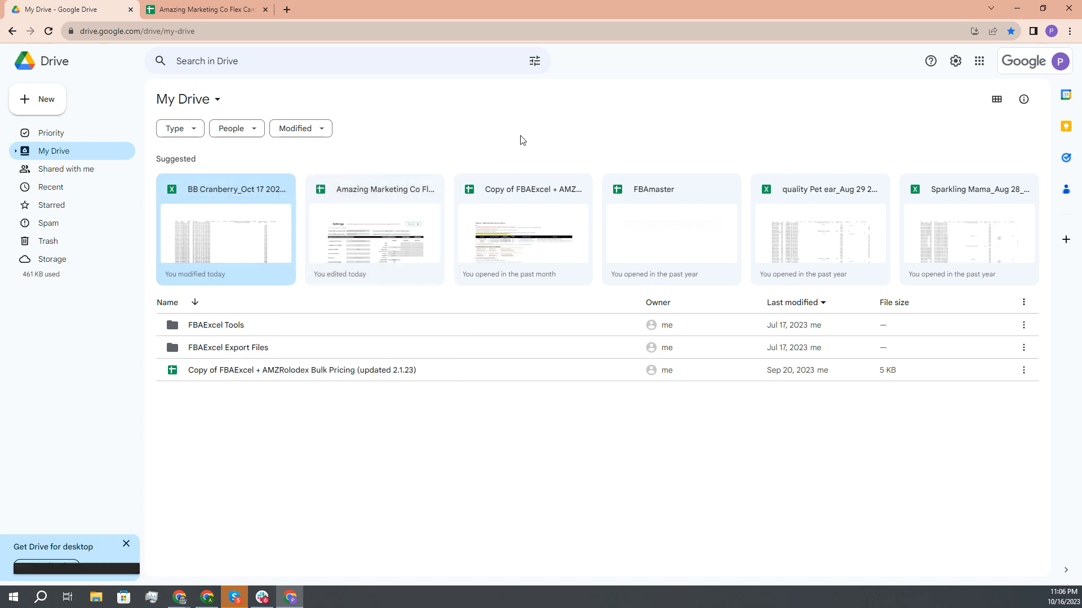
Step: Switch to the Amazon Ads window and open Bulk operations for sponsored ads
key("alt+Tab")
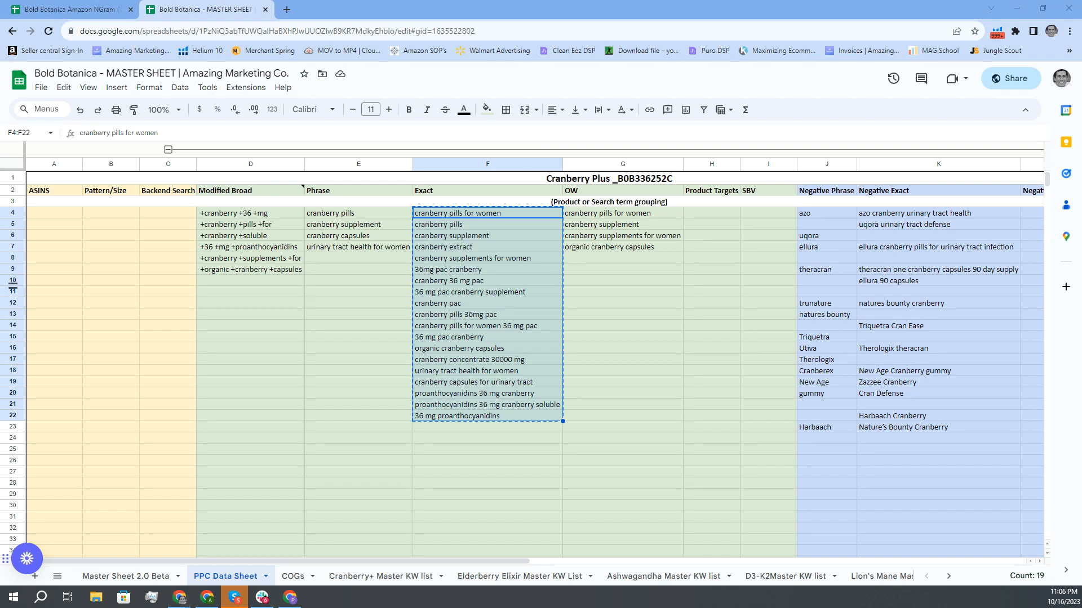
key("alt+Tab")
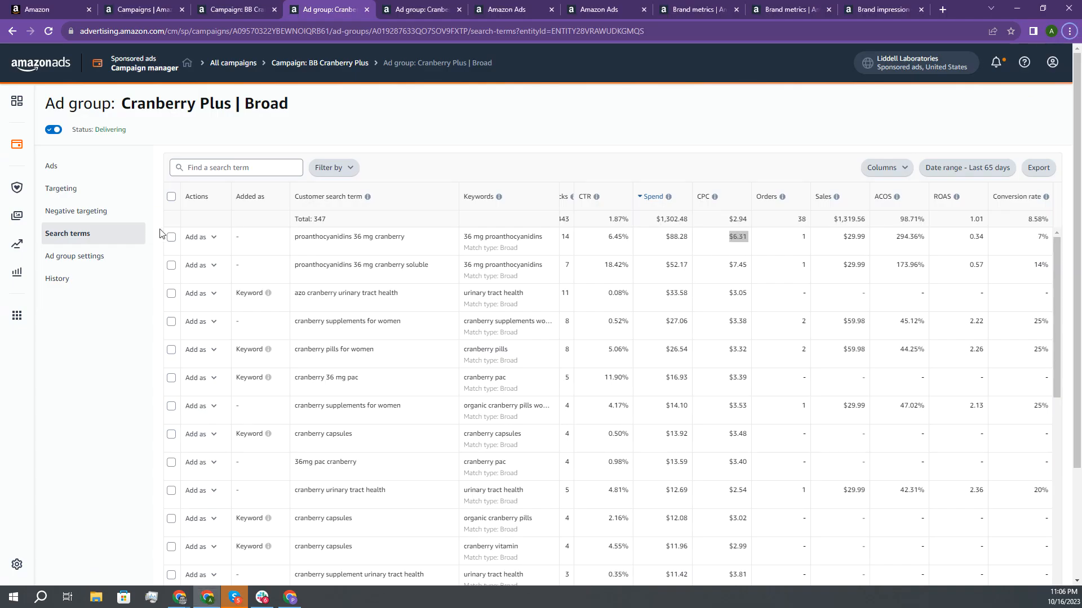
key("alt+Tab")
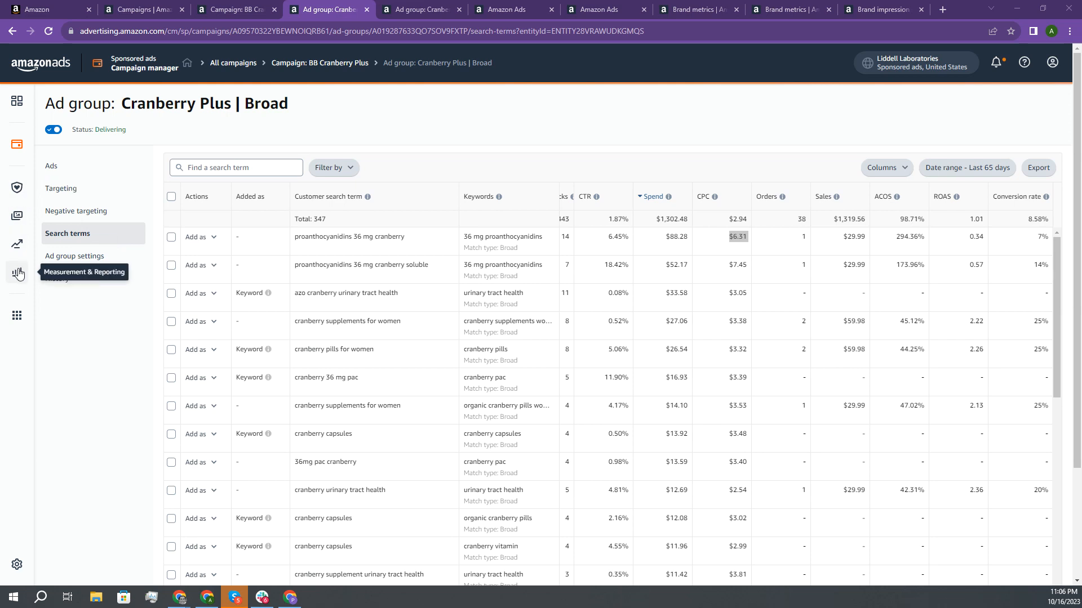
left_click(22, 147)
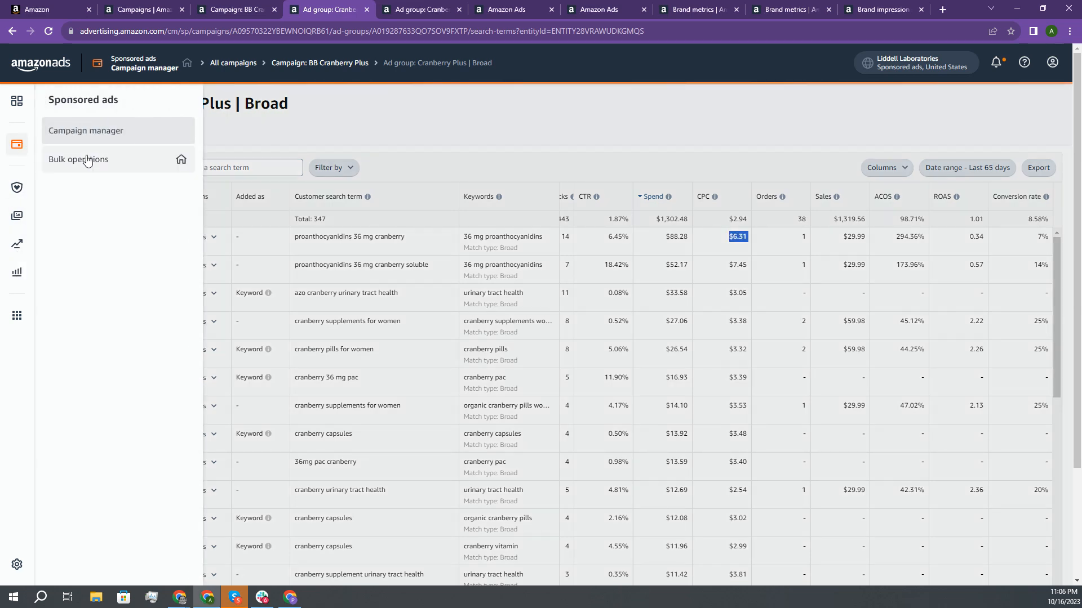
left_click(107, 166)
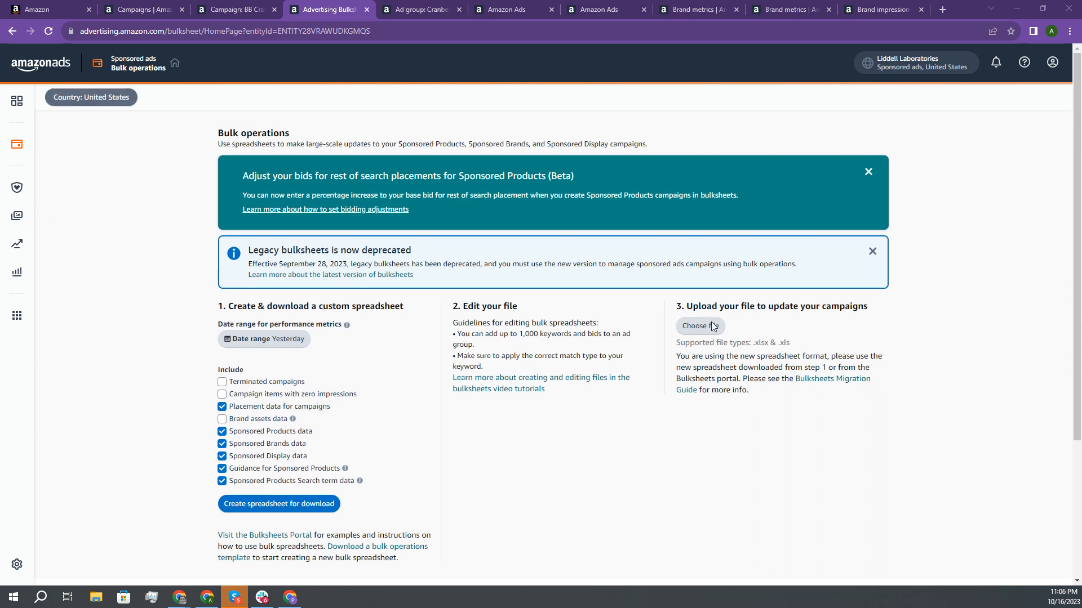
Step: Choose the renamed BB Cranberry file as the bulk operations upload and submit it to process changes
scroll(709, 327, "down", 2)
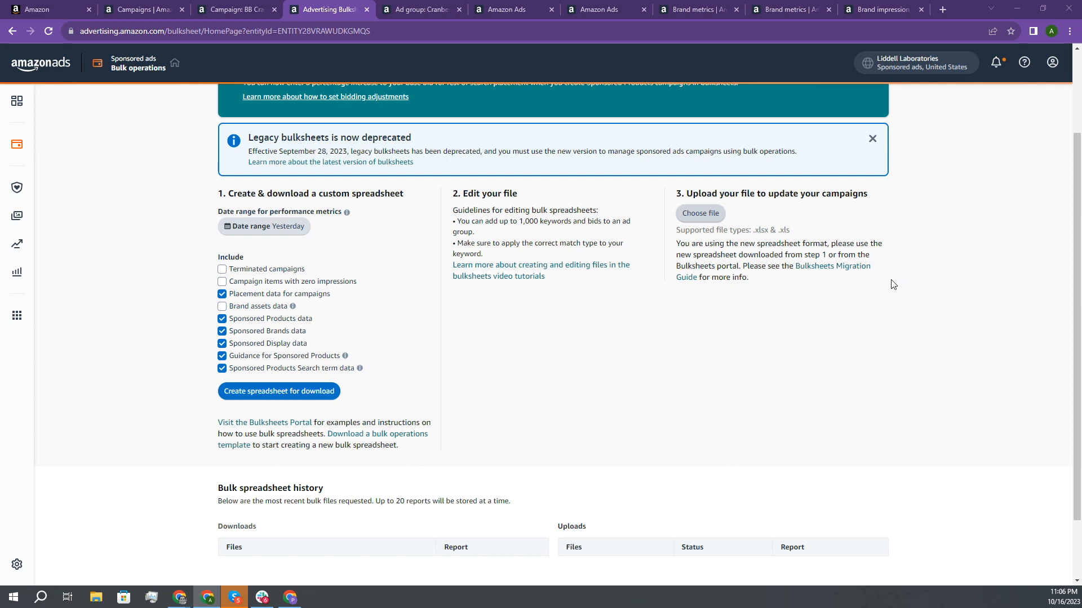
left_click(709, 212)
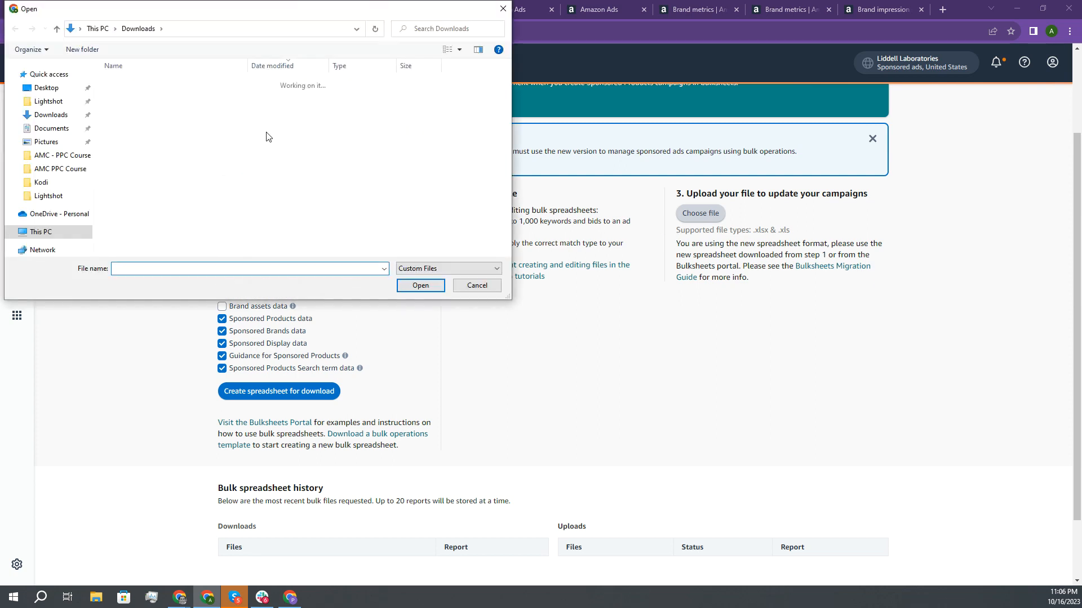
double_click(153, 100)
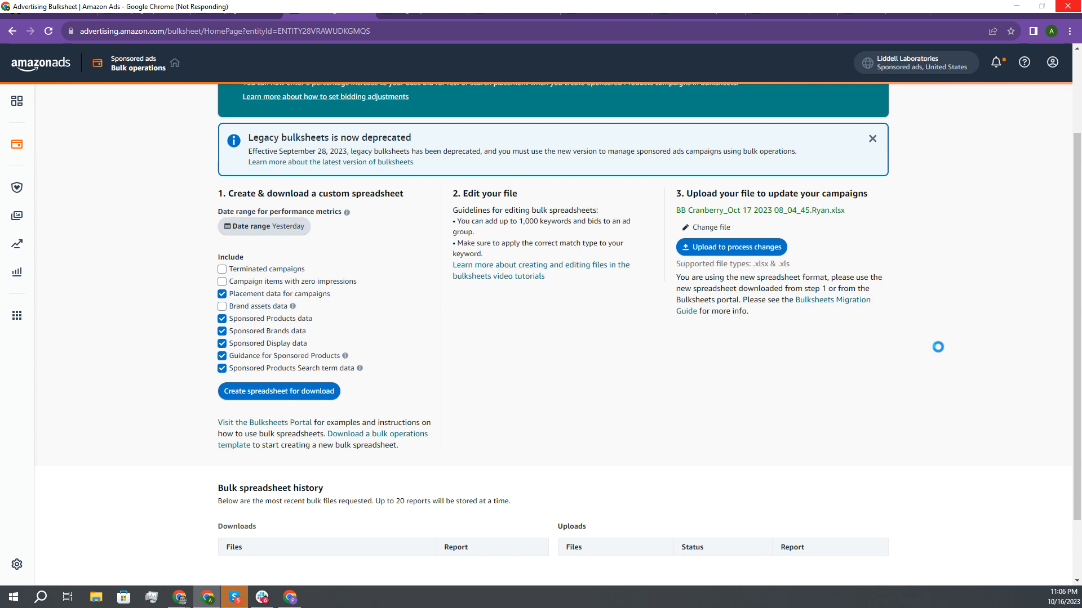
scroll(938, 347, "down", 1)
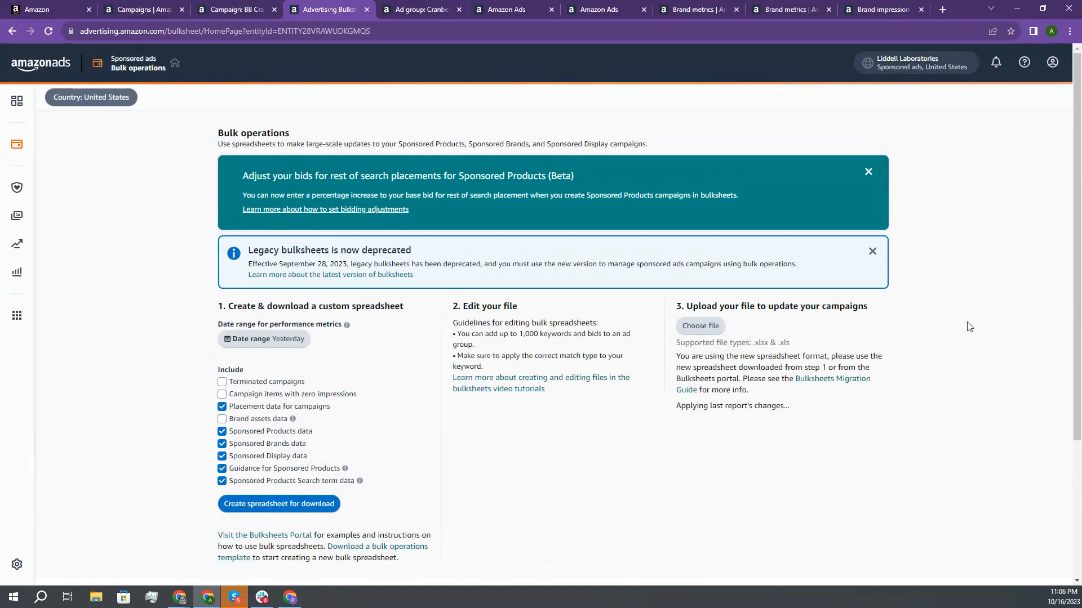
scroll(969, 326, "down", 3)
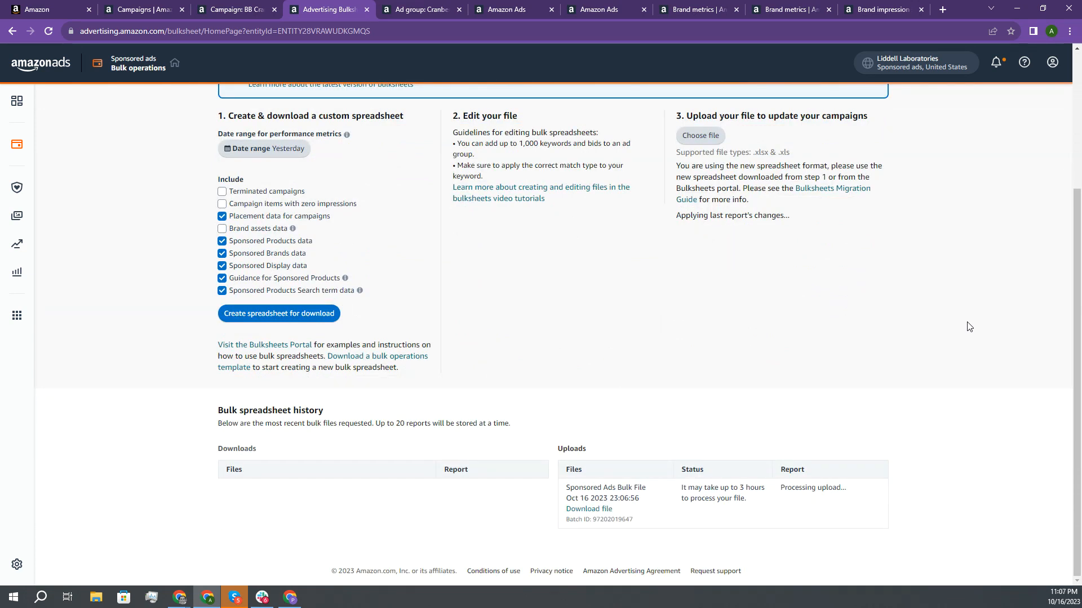
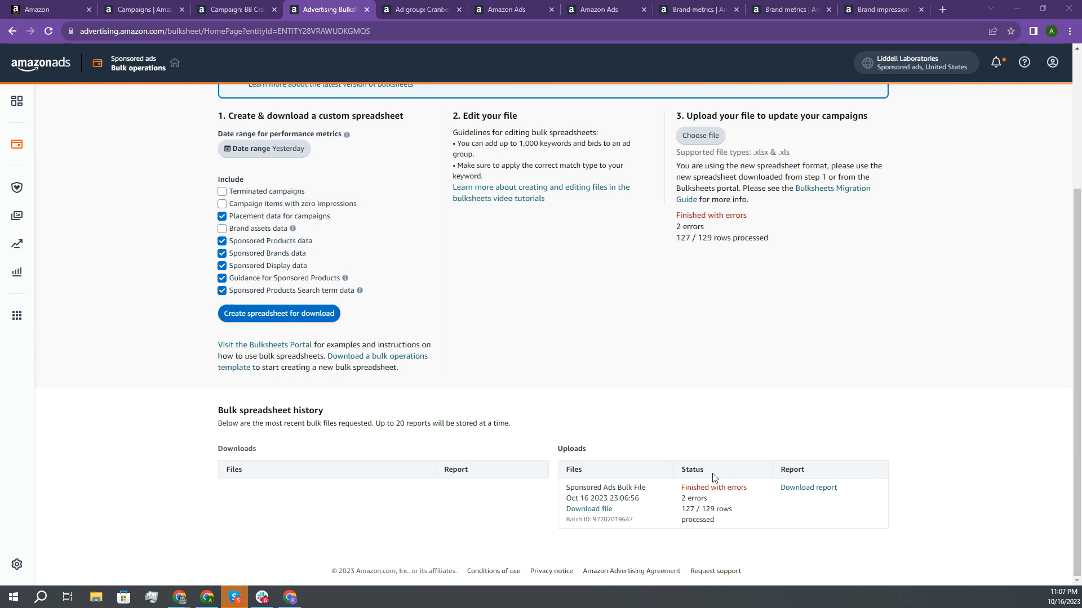
Step: Download and open the upload's report, and examine the original record numbers with errors on the Upload Processing Summary sheet
left_click(818, 491)
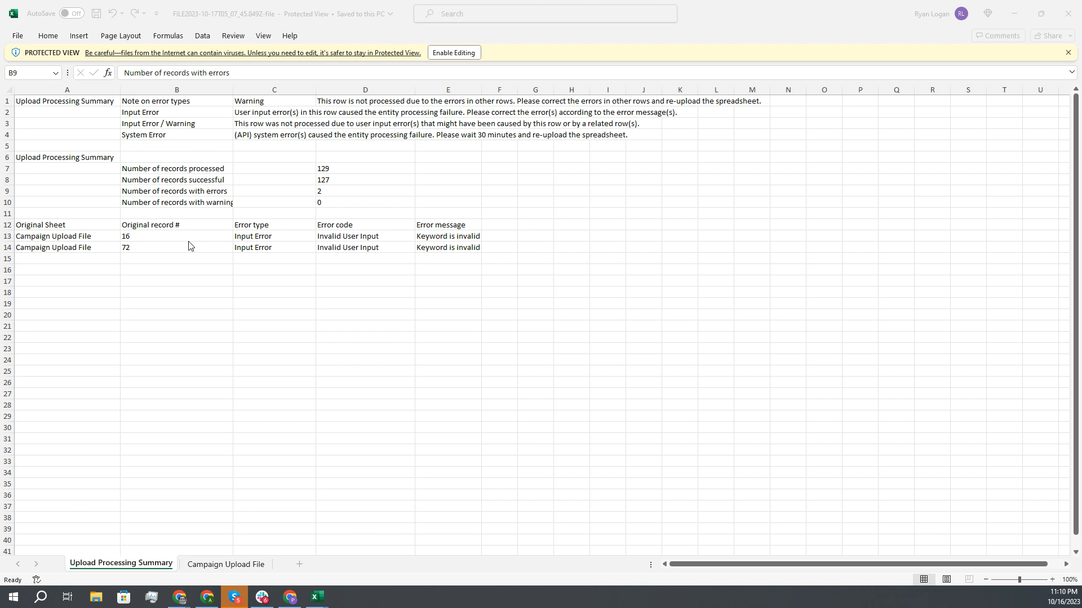
left_click_drag(151, 234, 151, 249)
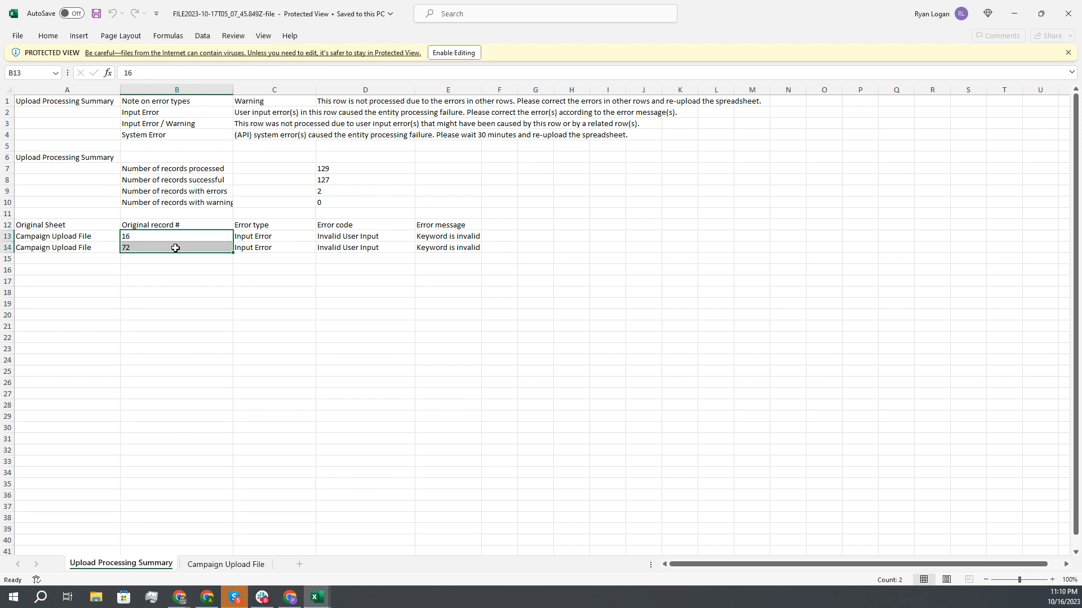
left_click_drag(187, 172, 217, 201)
left_click(196, 235)
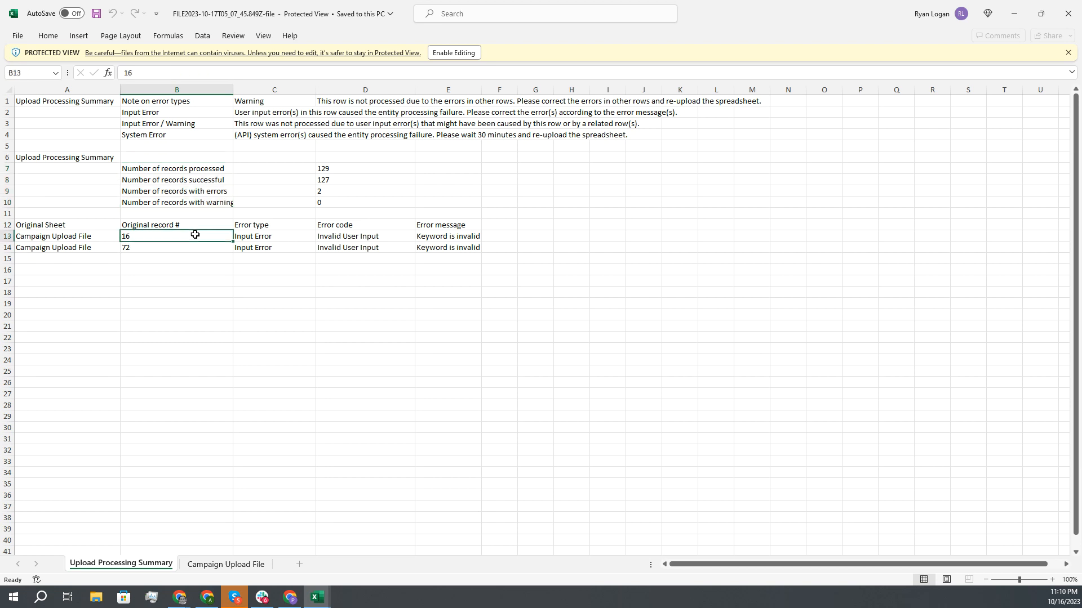
Step: Examine the rejected rows' campaign details, keyword text, match types and original record numbers on the Campaign Upload File sheet
left_click(225, 565)
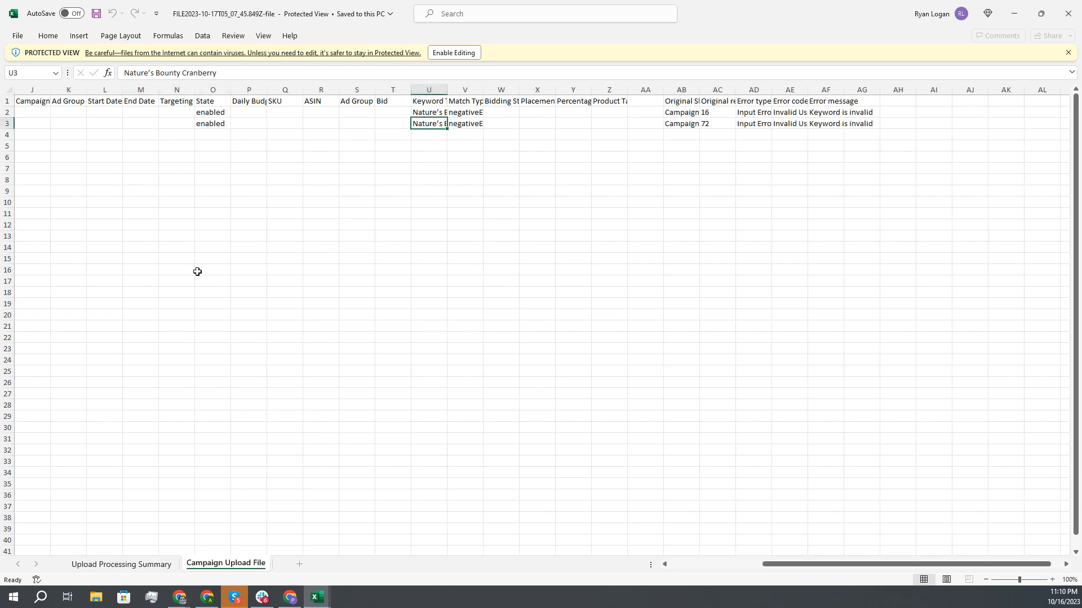
scroll(248, 203, "left", 5)
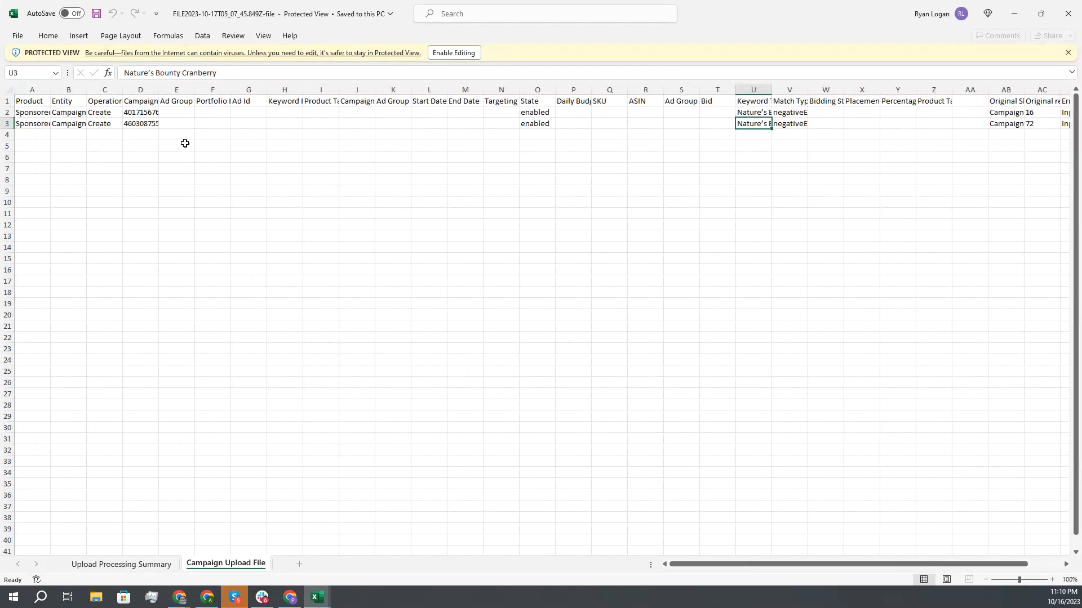
scroll(183, 142, "right", 5)
left_click_drag(437, 113, 464, 124)
left_click_drag(709, 112, 722, 123)
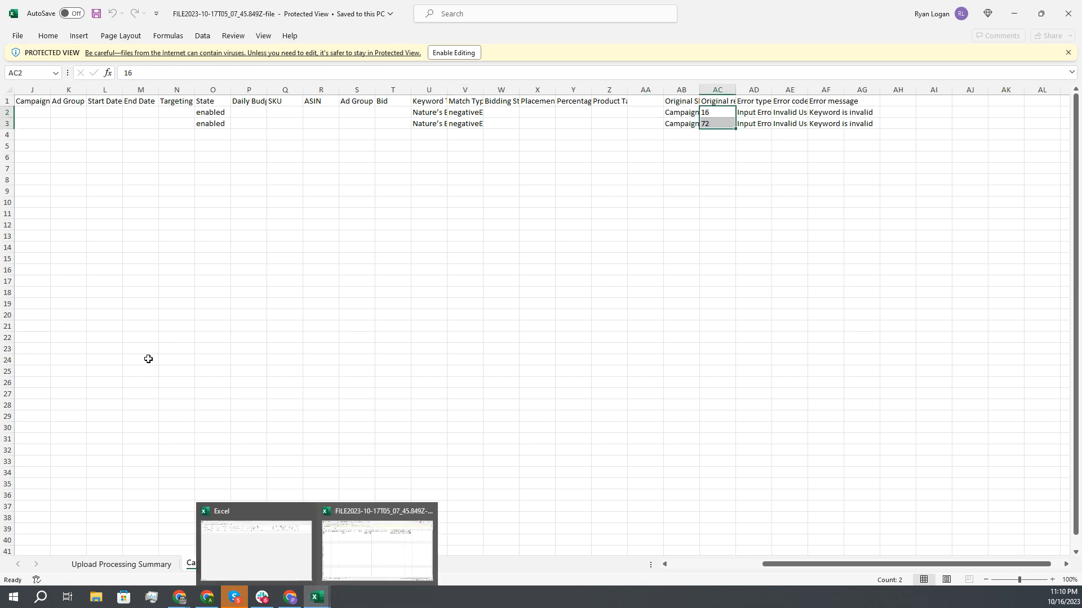
Step: Close the error report workbook and Excel, dismissing the file access message, to return to Bulk operations
left_click(1067, 13)
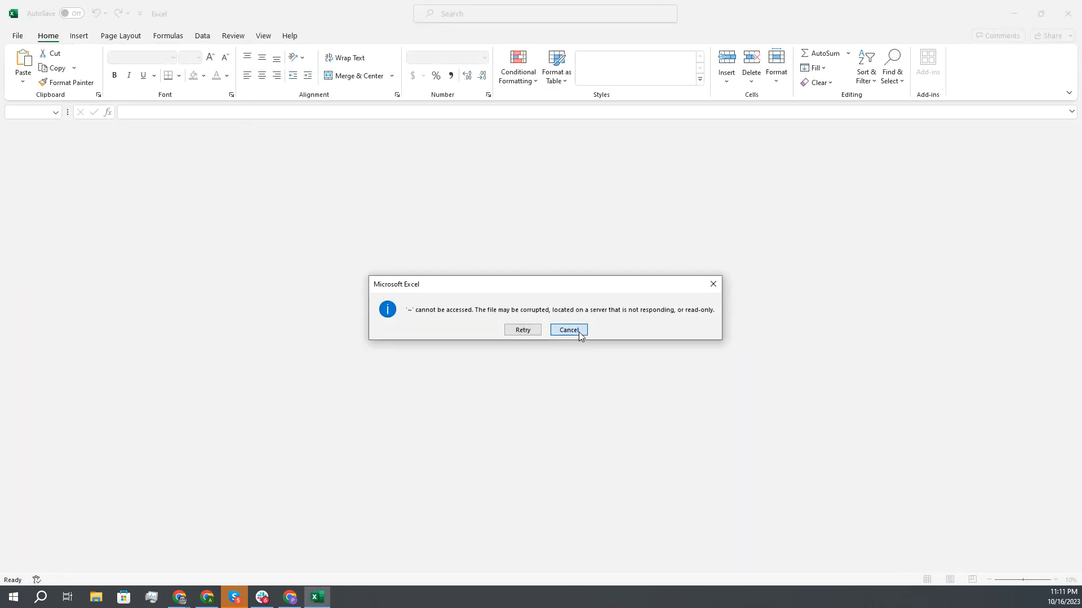
left_click(580, 332)
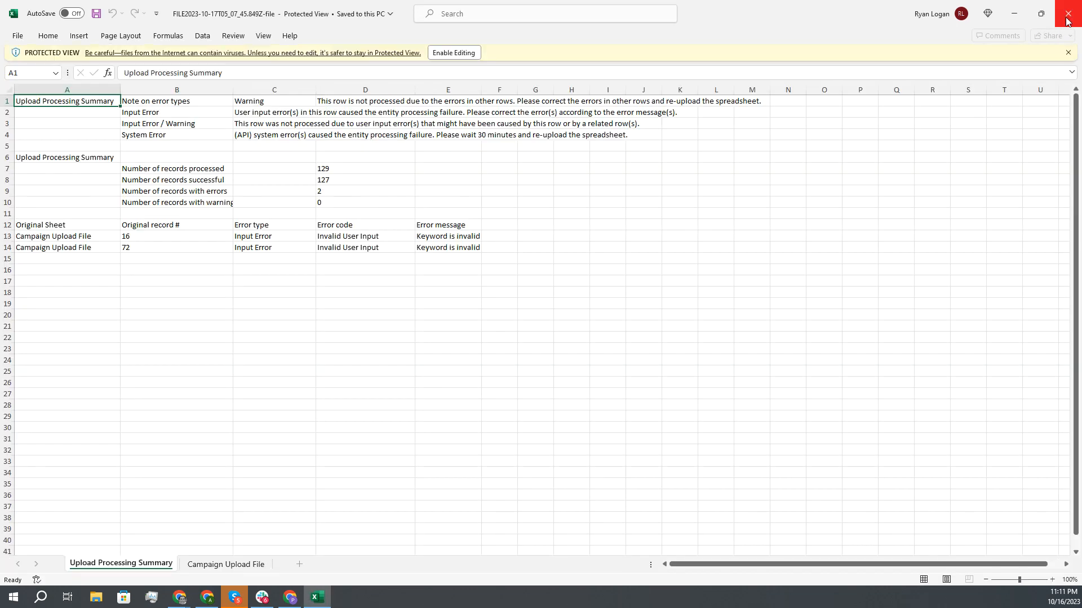
left_click(1067, 15)
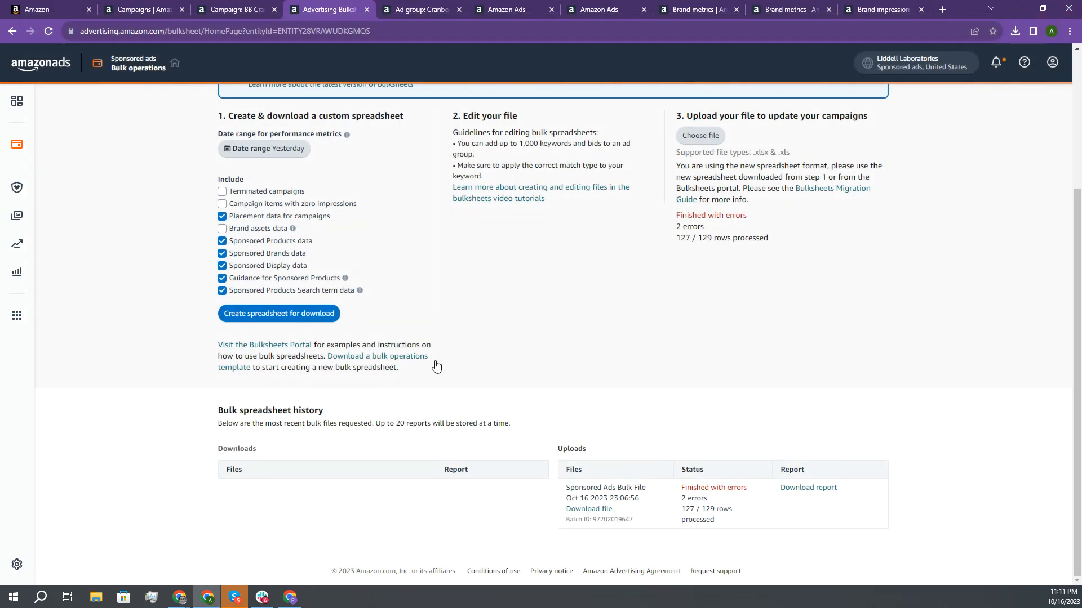
Step: Go back to Campaign manager, clear the existing campaign search and reload the campaign list
scroll(338, 361, "up", 3)
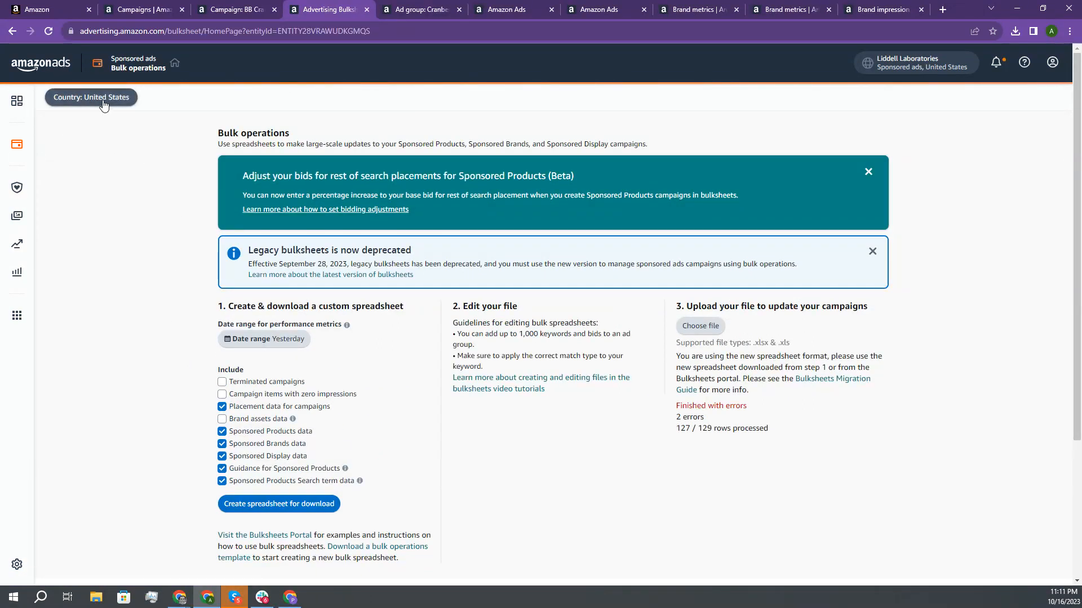
left_click(48, 68)
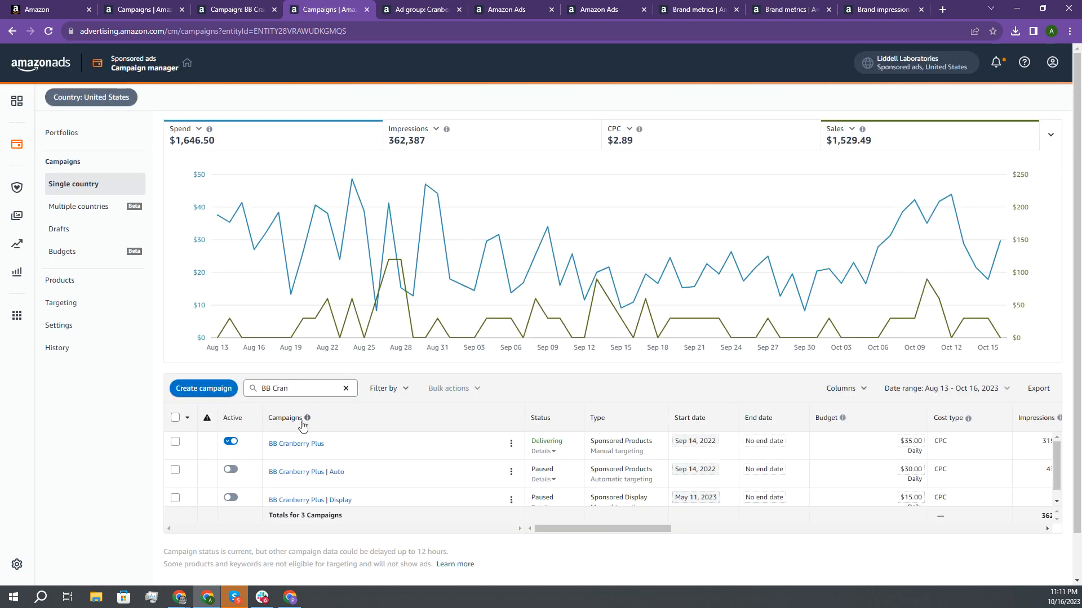
mouse_move(307, 418)
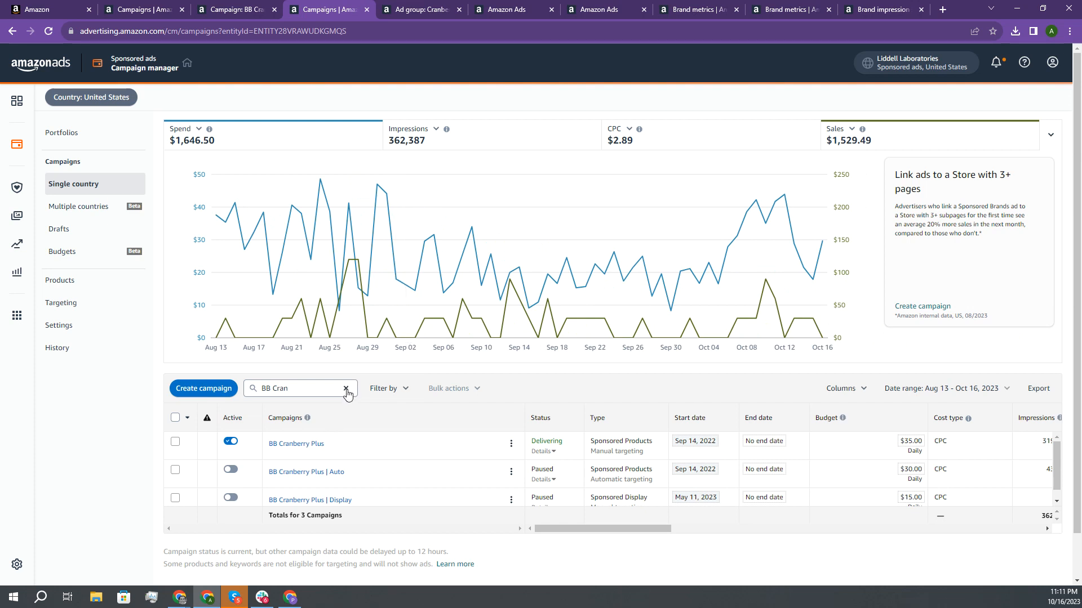
left_click(346, 389)
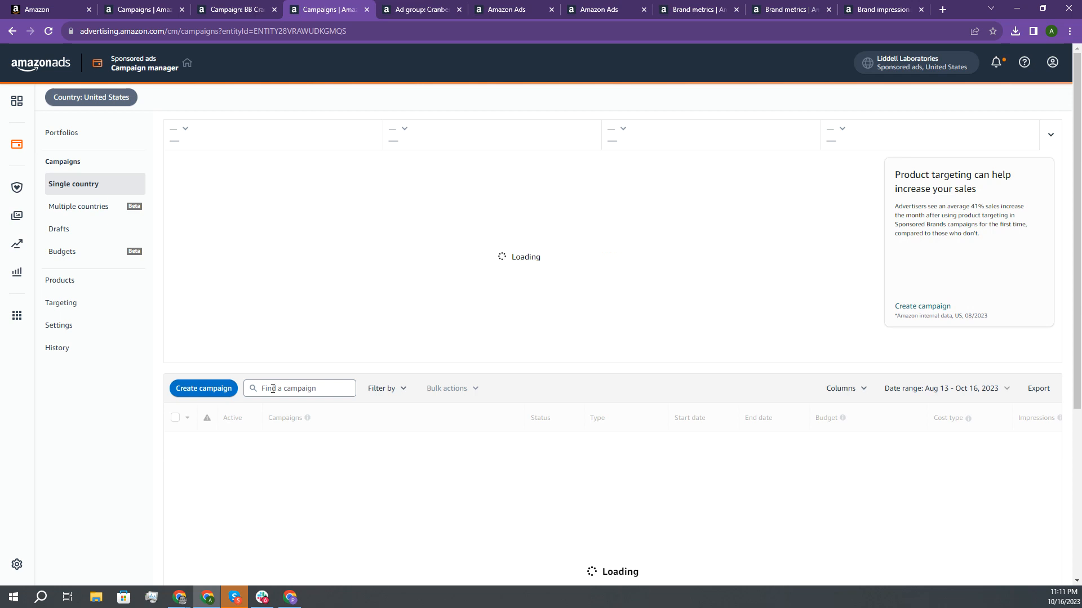
left_click(49, 32)
left_click(295, 389)
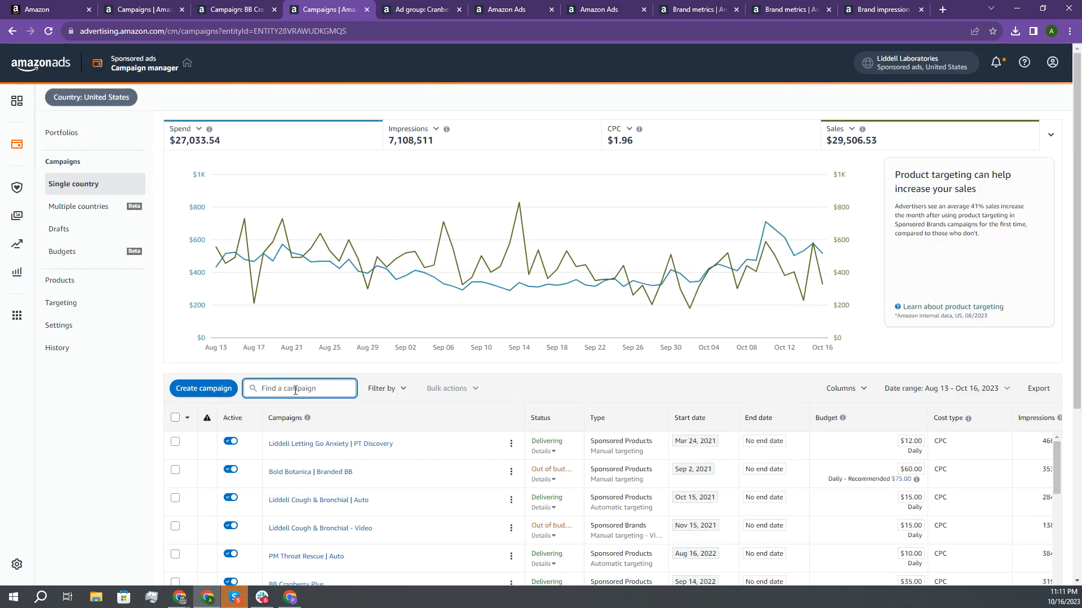
type("bb")
key("Return")
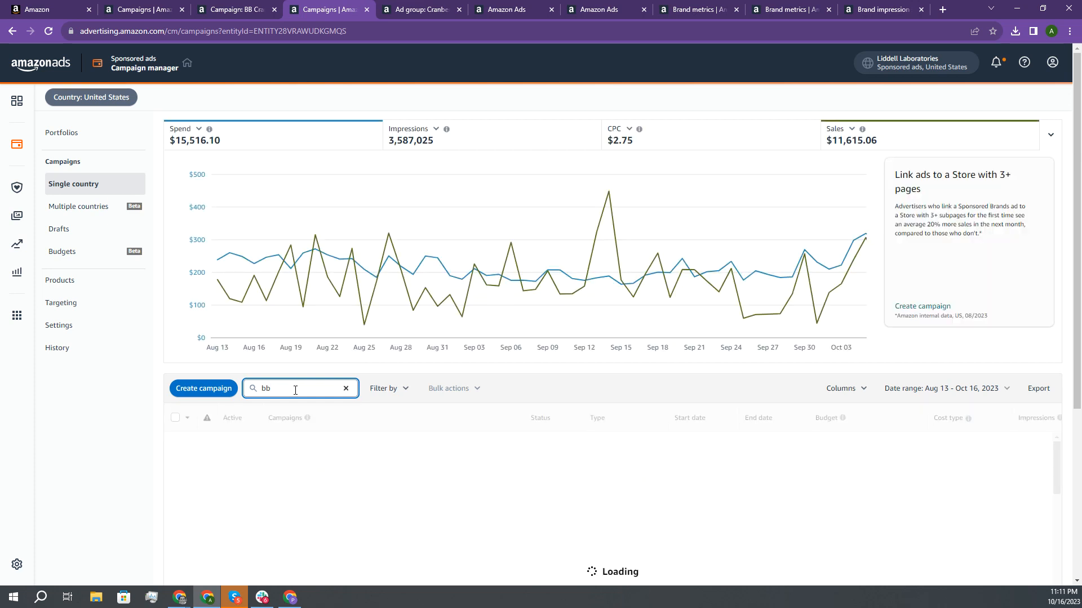
type("c")
key("BackSpace")
key("BackSpace")
key("BackSpace")
key("BackSpace")
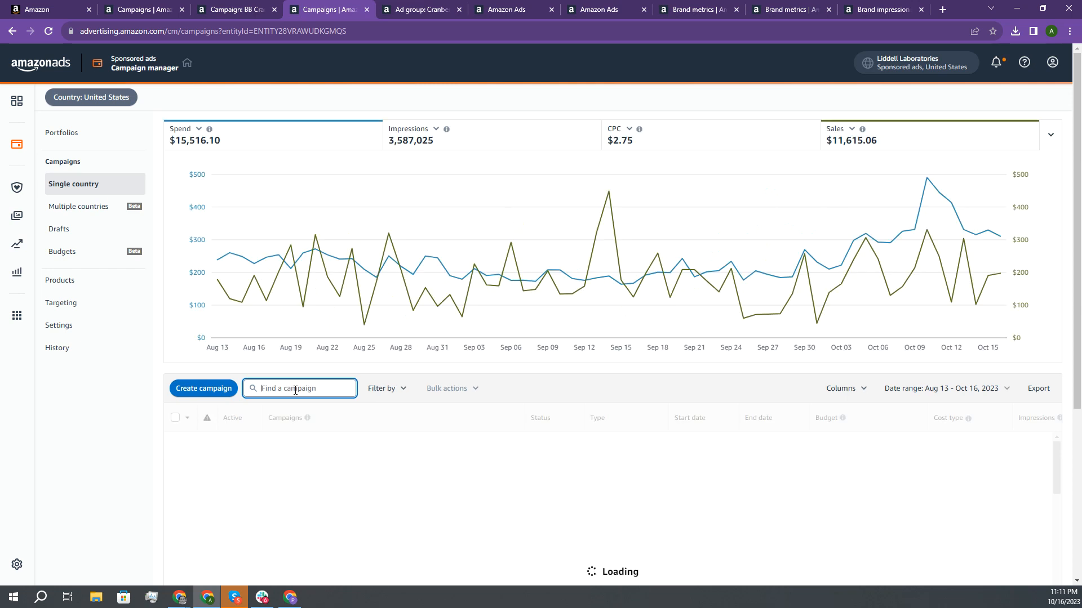
Step: Search the campaigns for "cranberry" and review the newly uploaded Cranberry Plus campaigns
type("cranberry")
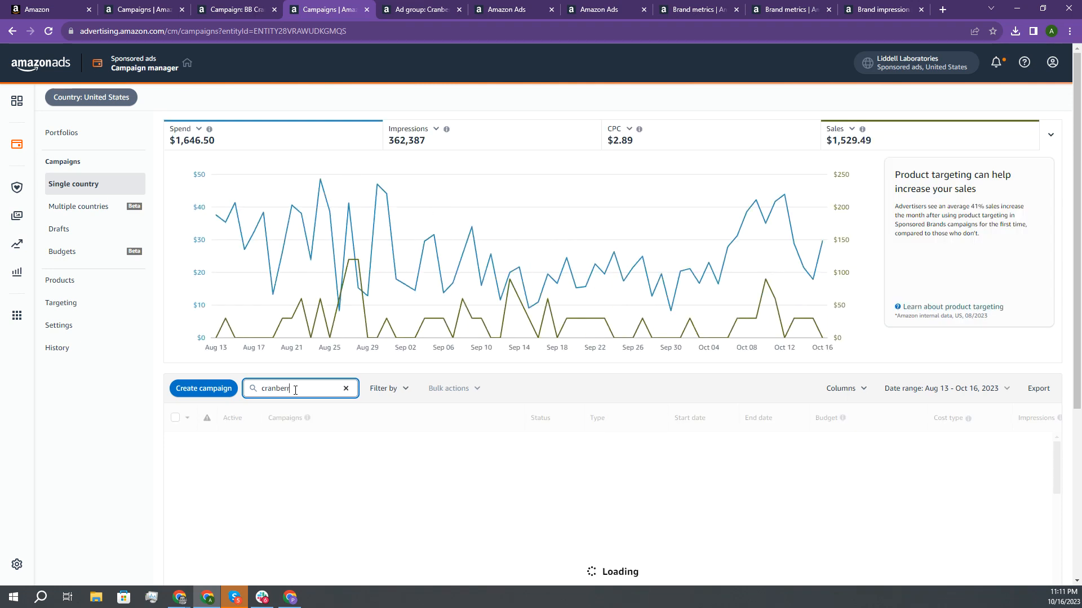
key("Return")
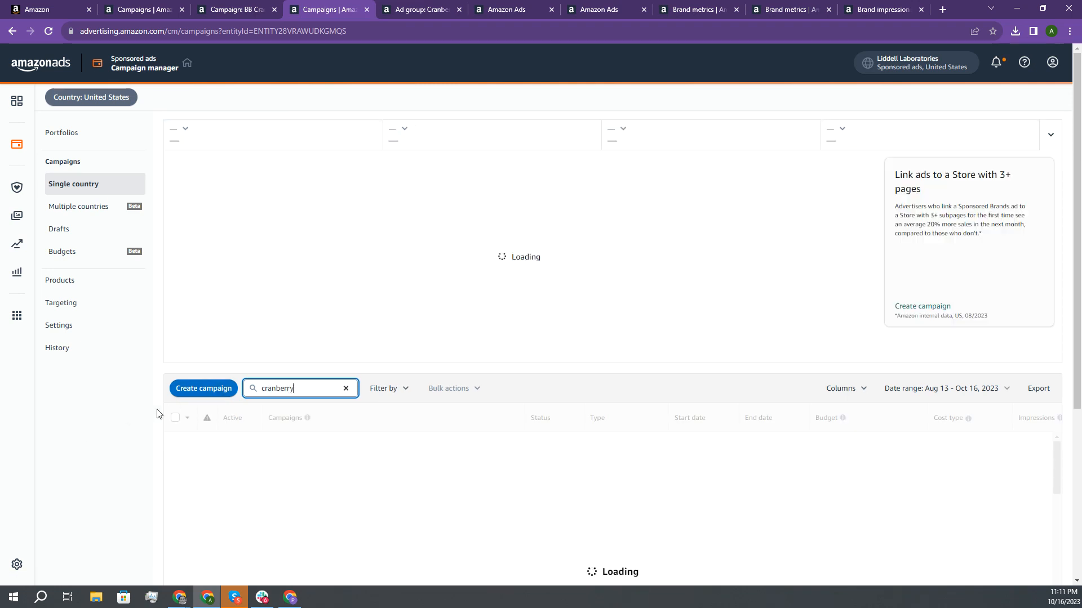
scroll(141, 416, "down", 3)
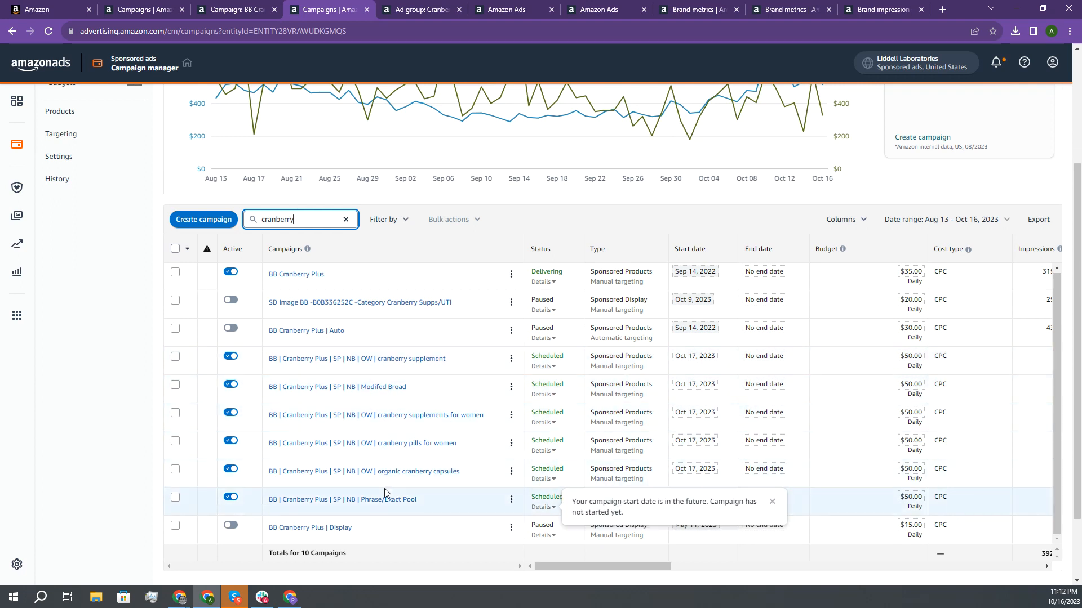
Step: Set the daily budget of the "BB | Cranberry Plus | SP | NB | OW | cranberry supplement" campaign to $20
scroll(813, 430, "right", 5)
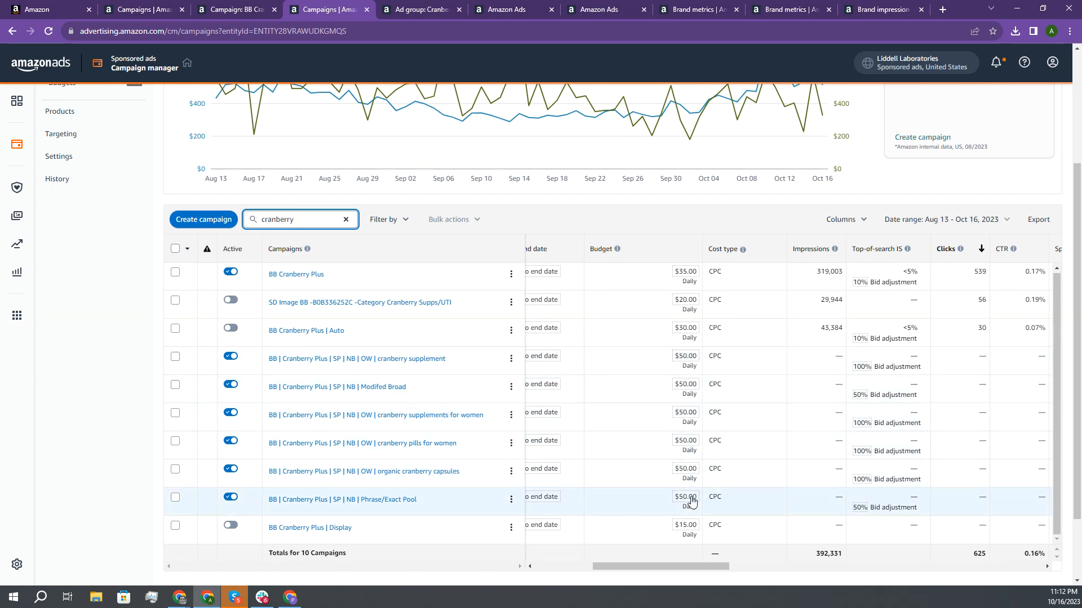
left_click(686, 356)
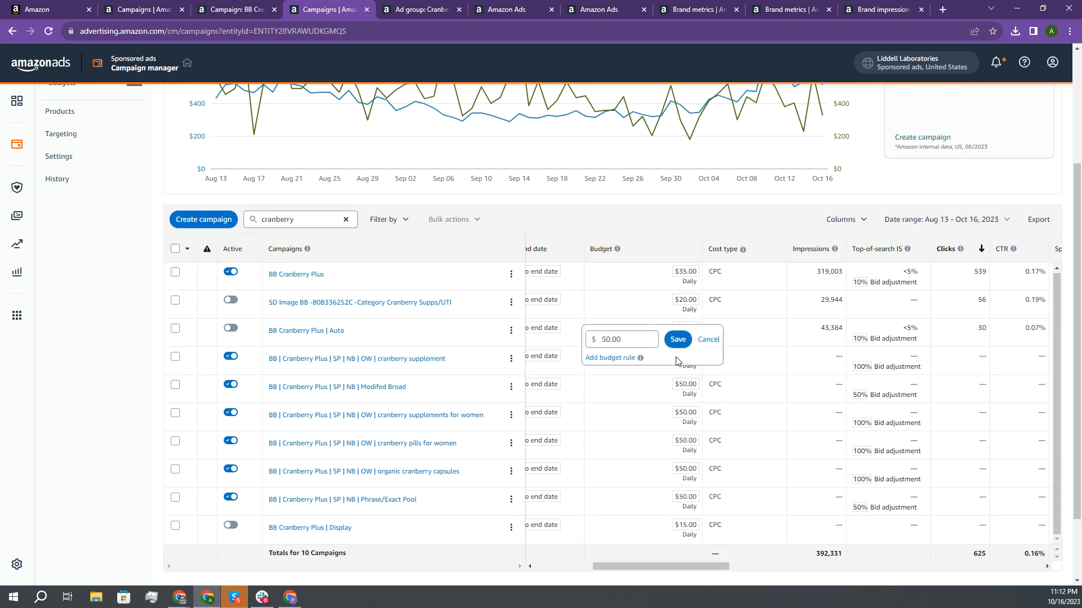
left_click_drag(628, 342, 602, 344)
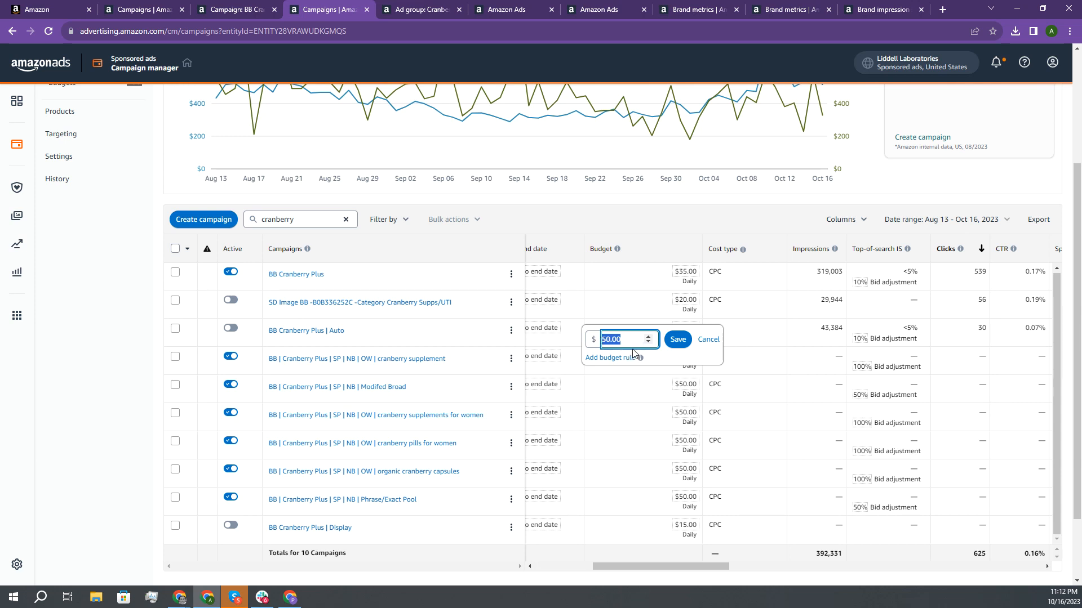
type("20")
left_click(678, 340)
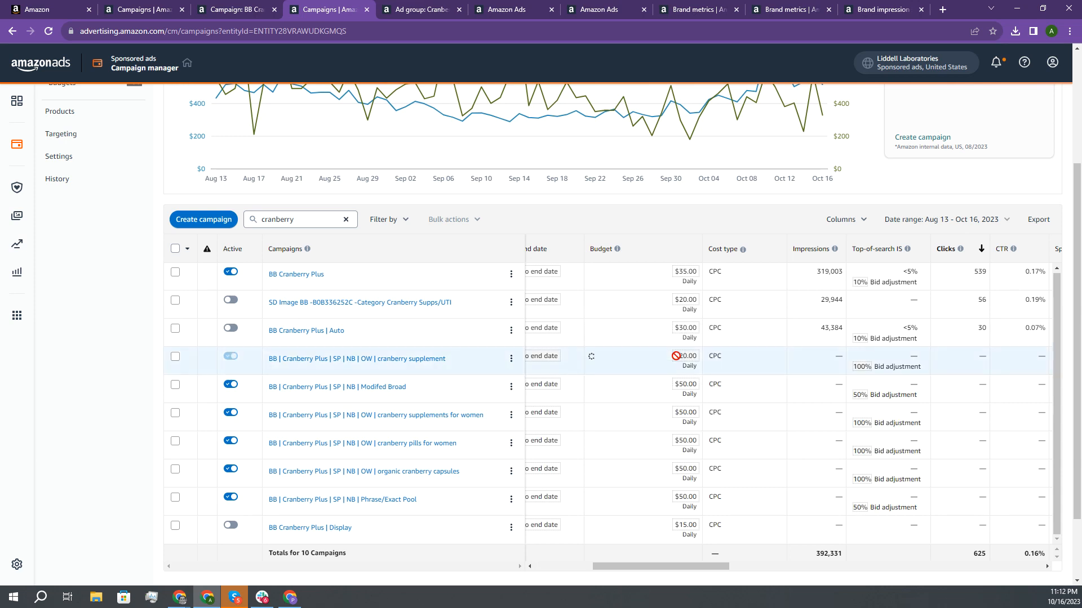
Step: Set the daily budgets of the Cranberry Plus "Modifed Broad" and "cranberry supplements for women" campaigns to $20 each
left_click(685, 386)
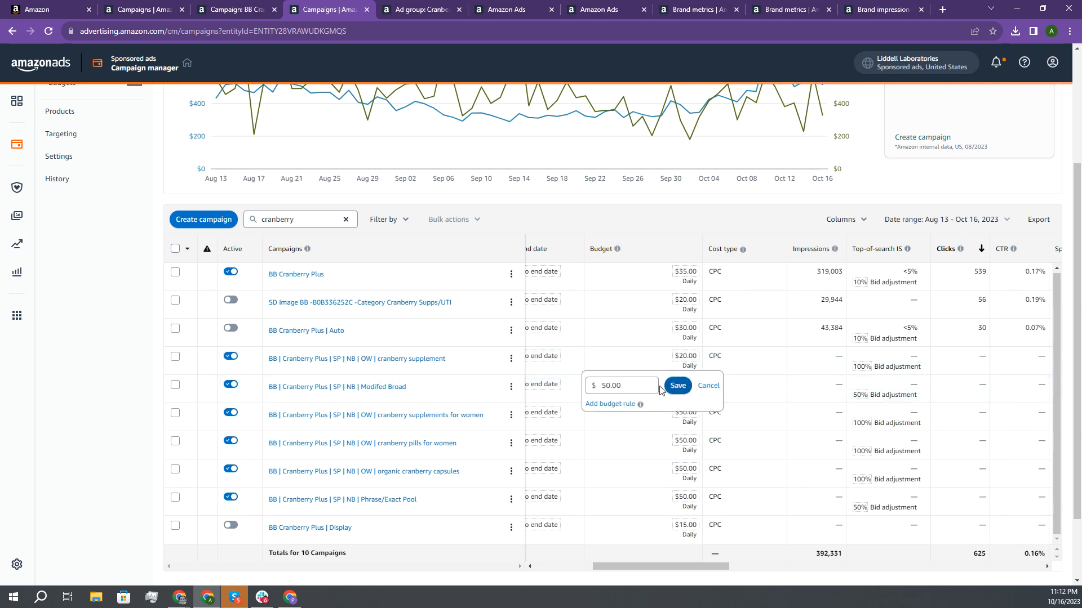
type("20")
left_click(678, 386)
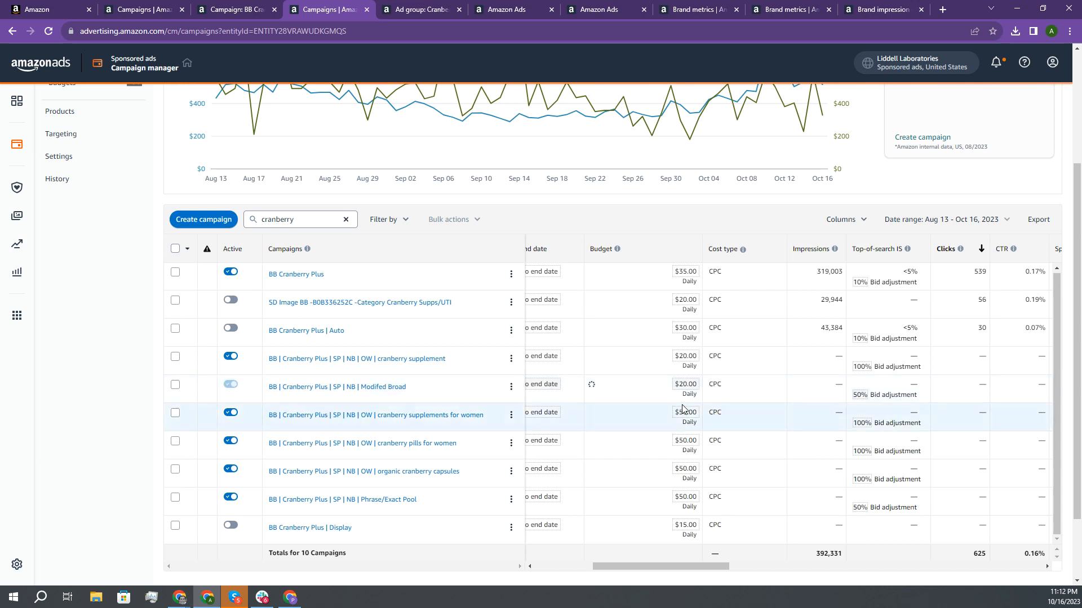
left_click(685, 414)
type("20")
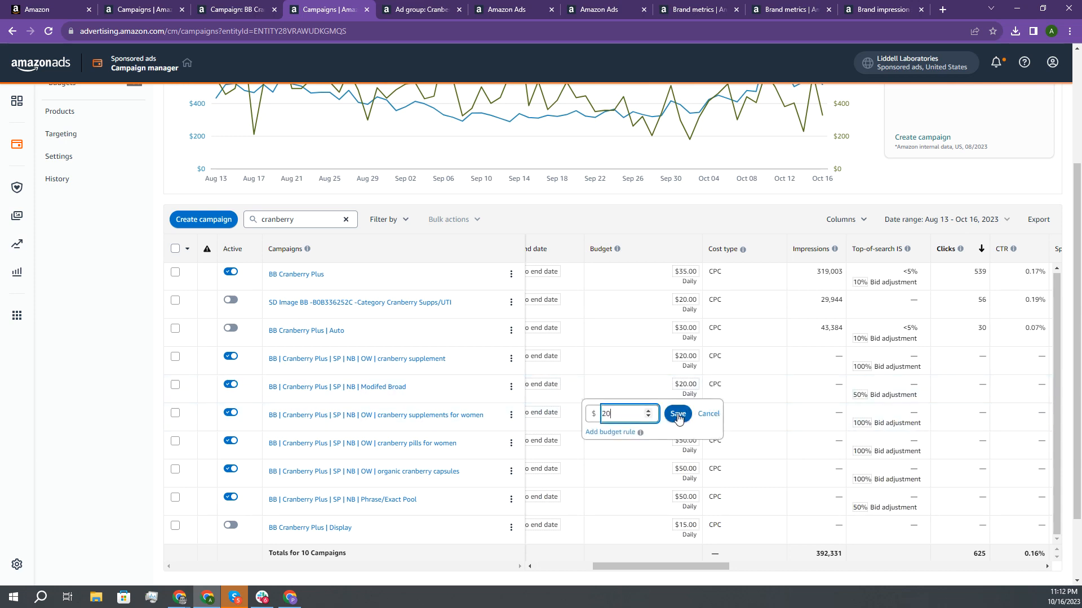
left_click(678, 415)
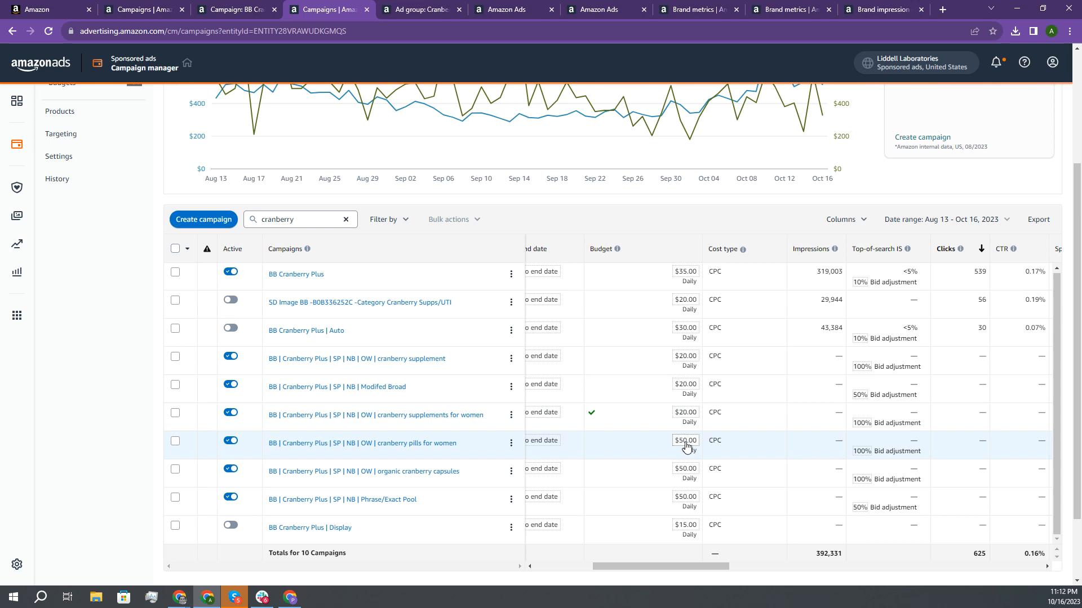
Step: Set the daily budgets of the Cranberry Plus "cranberry pills for women" and "organic cranberry capsules" campaigns to $20 each
left_click(685, 442)
key("ctrl+a")
type("20")
left_click(677, 443)
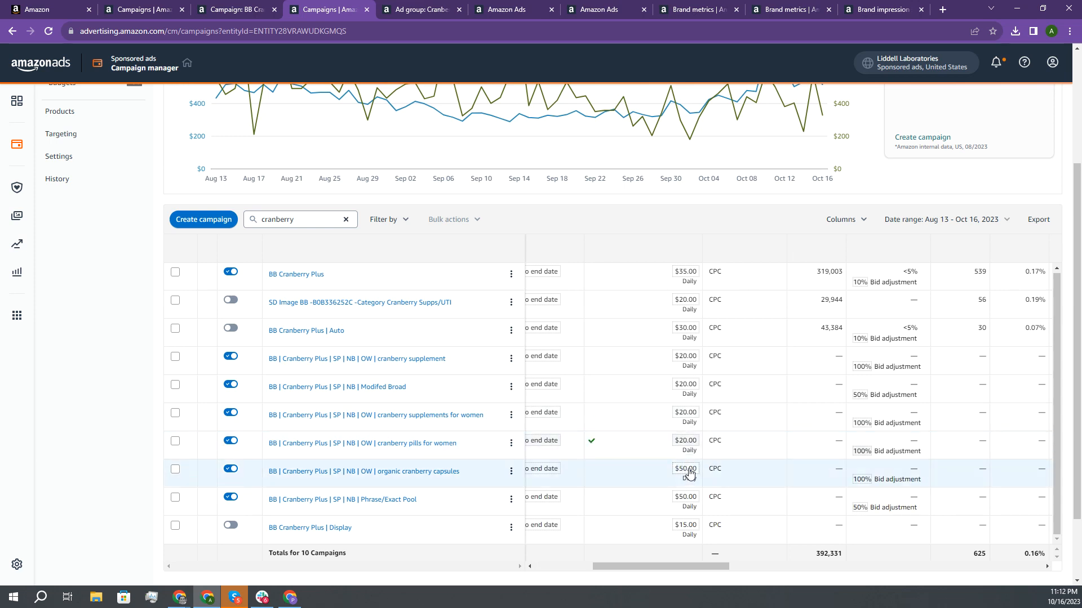
left_click(689, 469)
key("ctrl+a")
type("20")
left_click(672, 474)
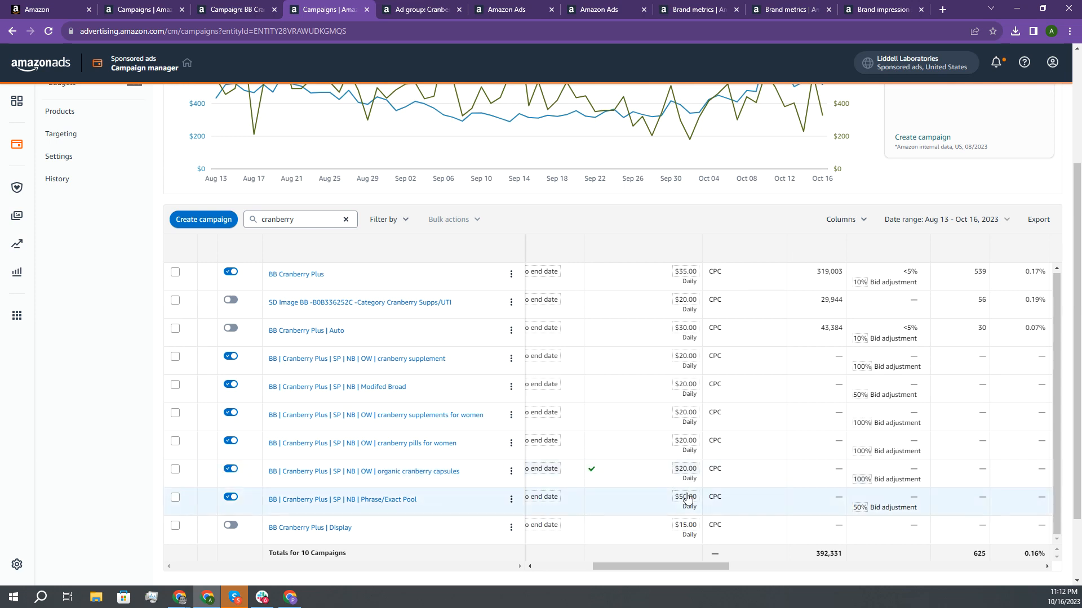
Step: Set the daily budgets of the Cranberry Plus "Phrase/Exact Pool" and "Modifed Broad" campaigns to $30 each
left_click(687, 499)
key("ctrl+a")
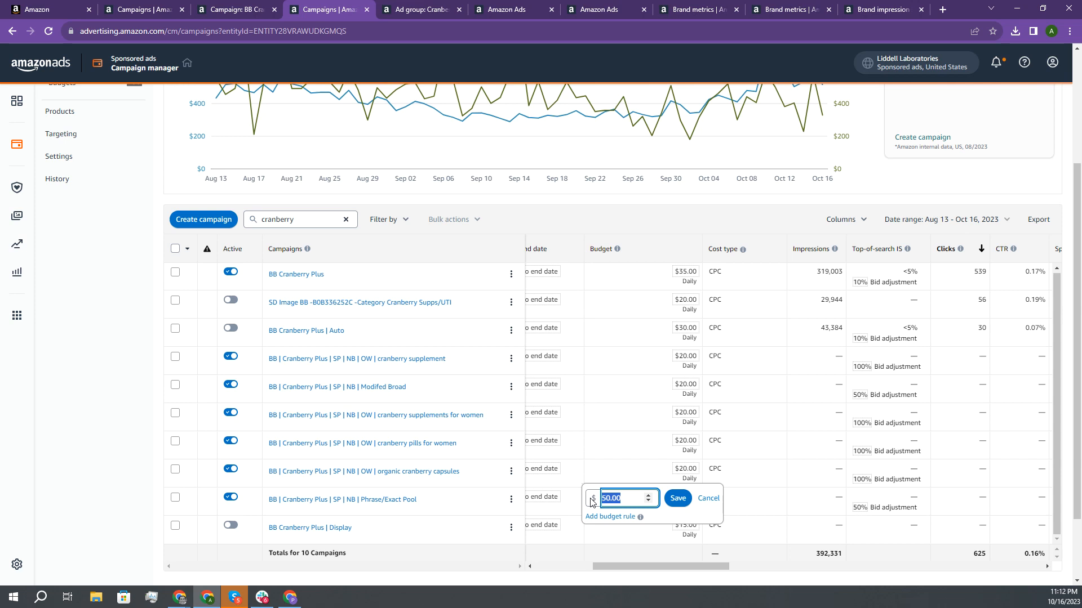
type("30")
left_click(677, 498)
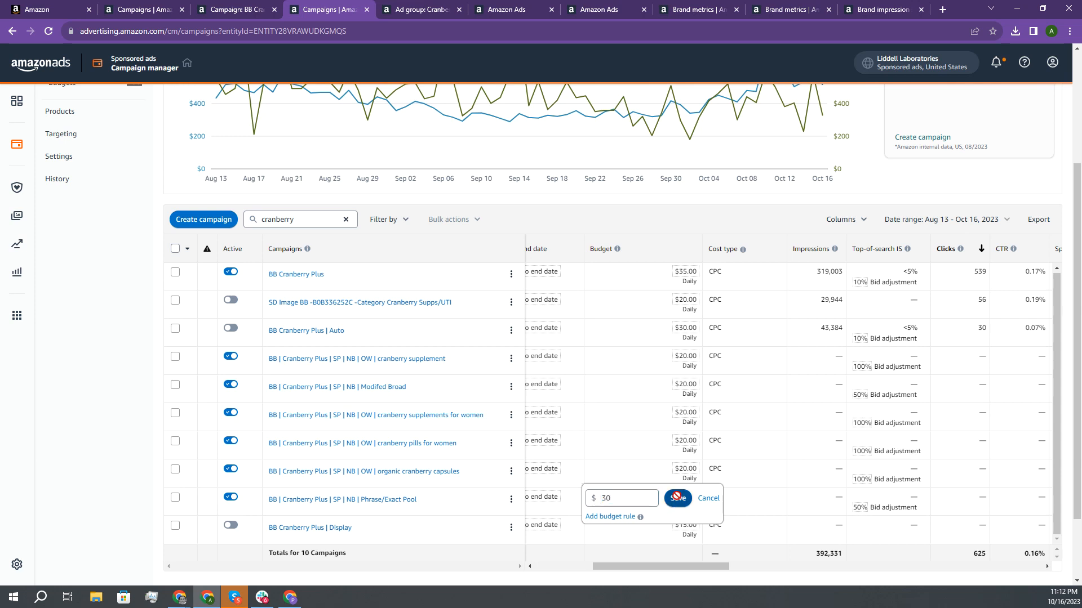
left_click(686, 387)
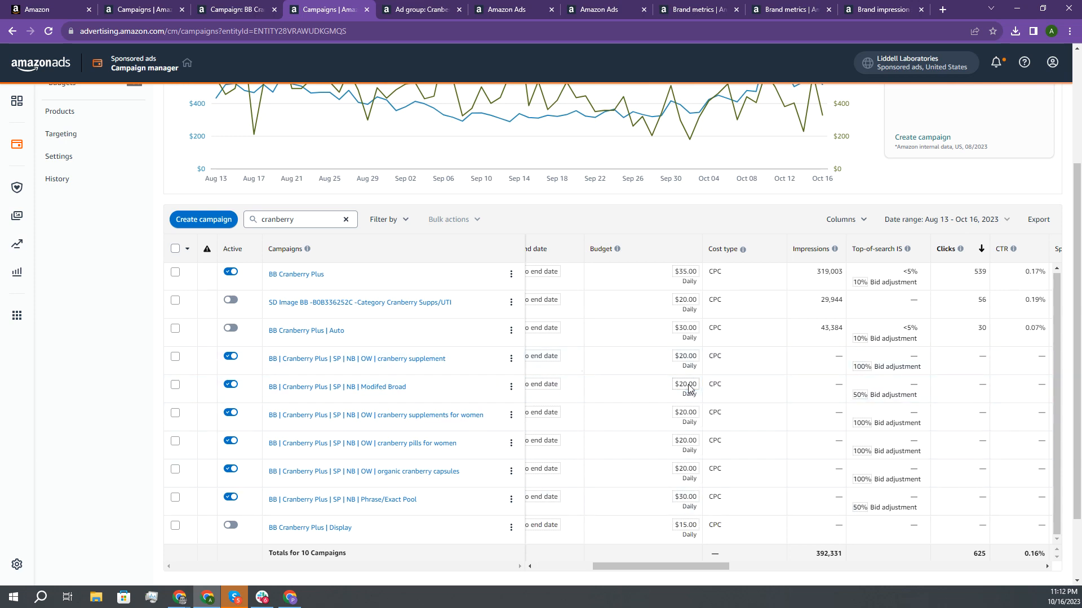
key("ctrl+a")
type("30")
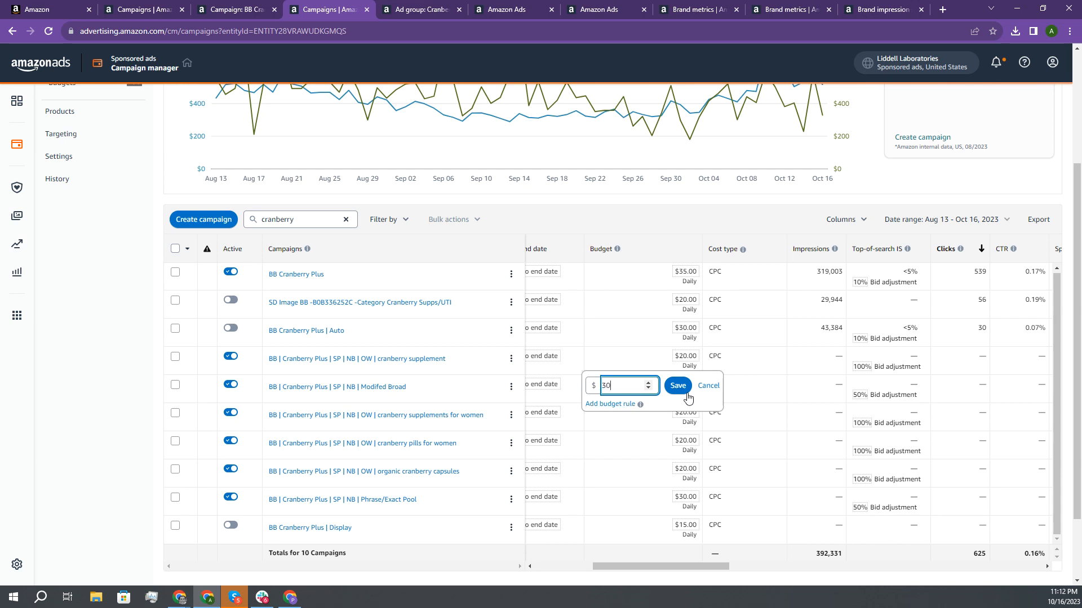
left_click(677, 386)
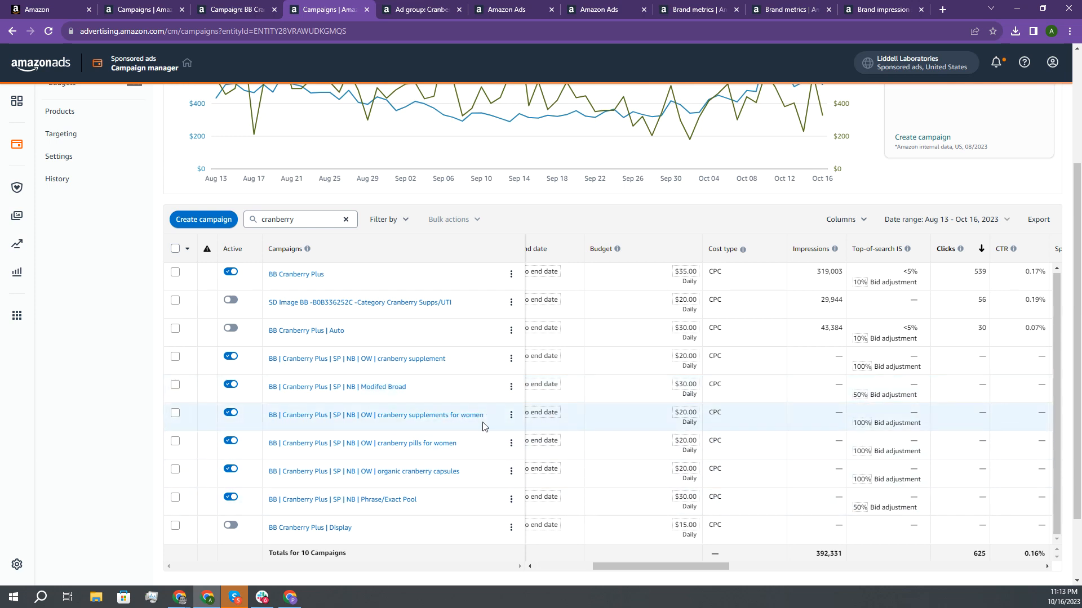
Step: Append "| CPC 1.25 | TOS 50%" to the Cranberry Plus "Modifed Broad" campaign name in its settings and save it
left_click(337, 390)
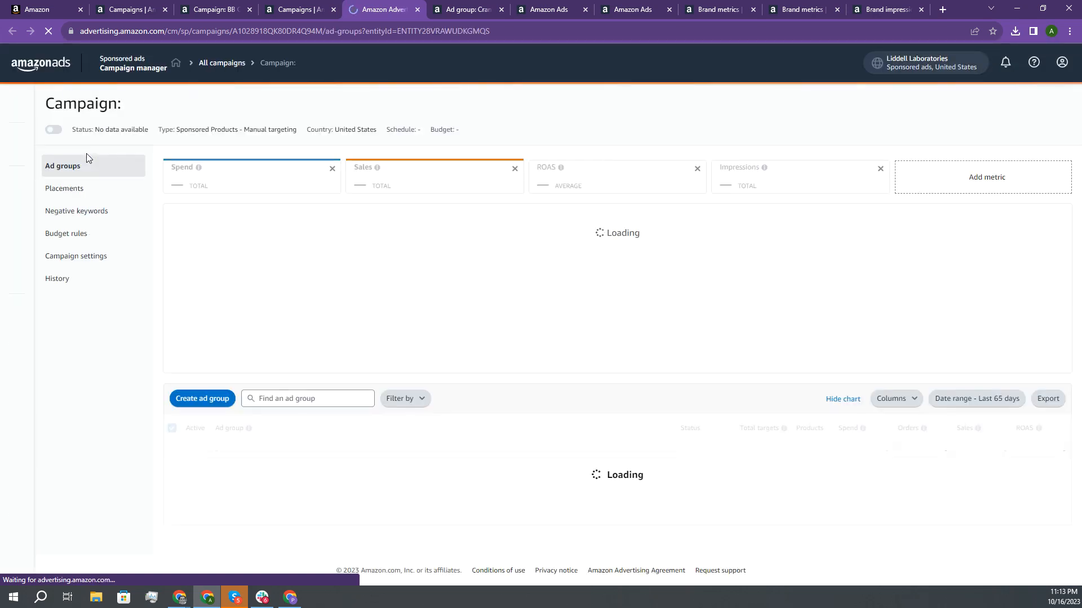
left_click(105, 254)
left_click(476, 169)
key("End")
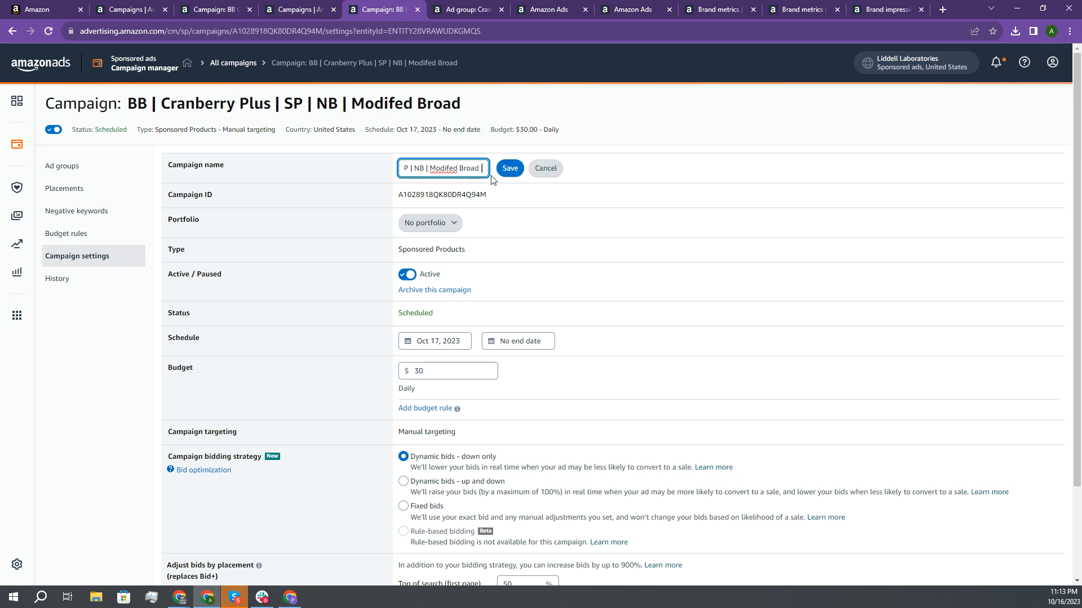
type("| CPC 1.25 | TOS 50%")
left_click(510, 169)
Step: Open the campaign's "BB | Cranberry Plus" ad group in a new tab and review its targeted keywords and bids, widening the Keyword column
left_click(111, 167)
left_click(273, 468, "ctrl")
left_click(435, 10)
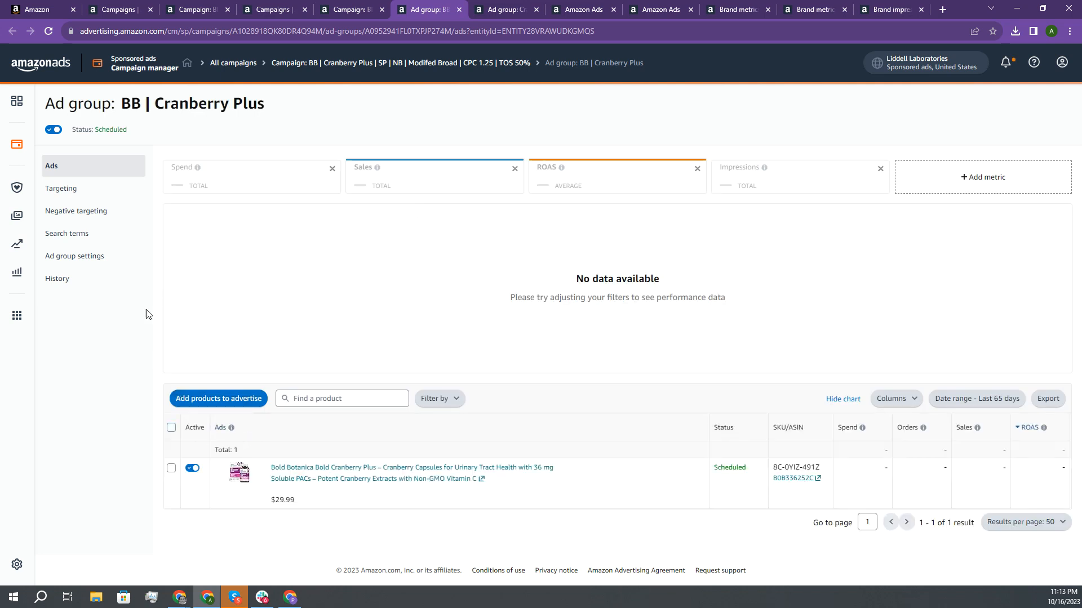
left_click(102, 192)
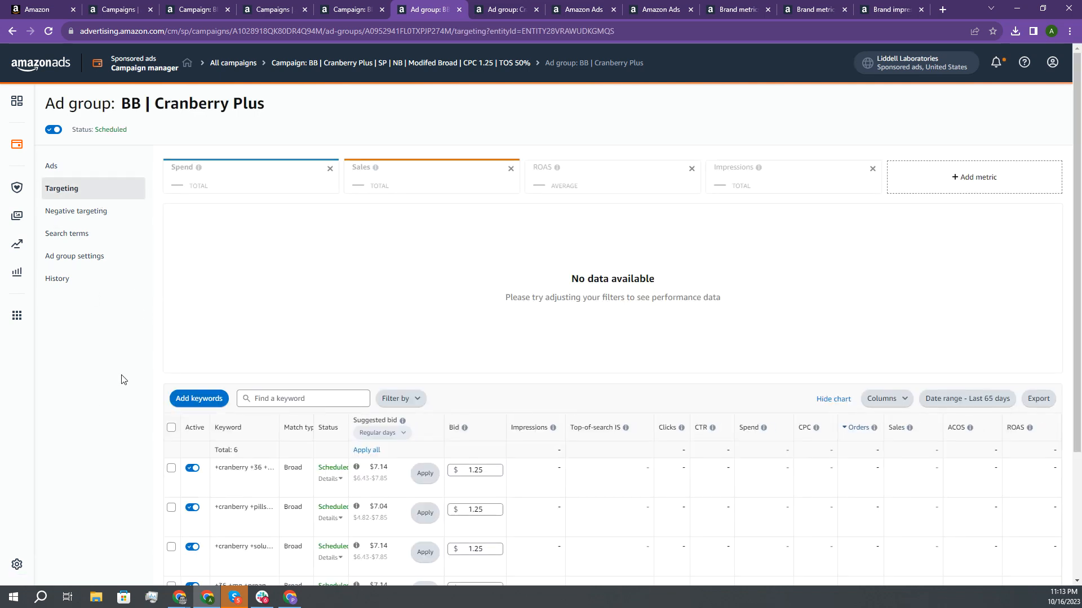
scroll(121, 379, "down", 3)
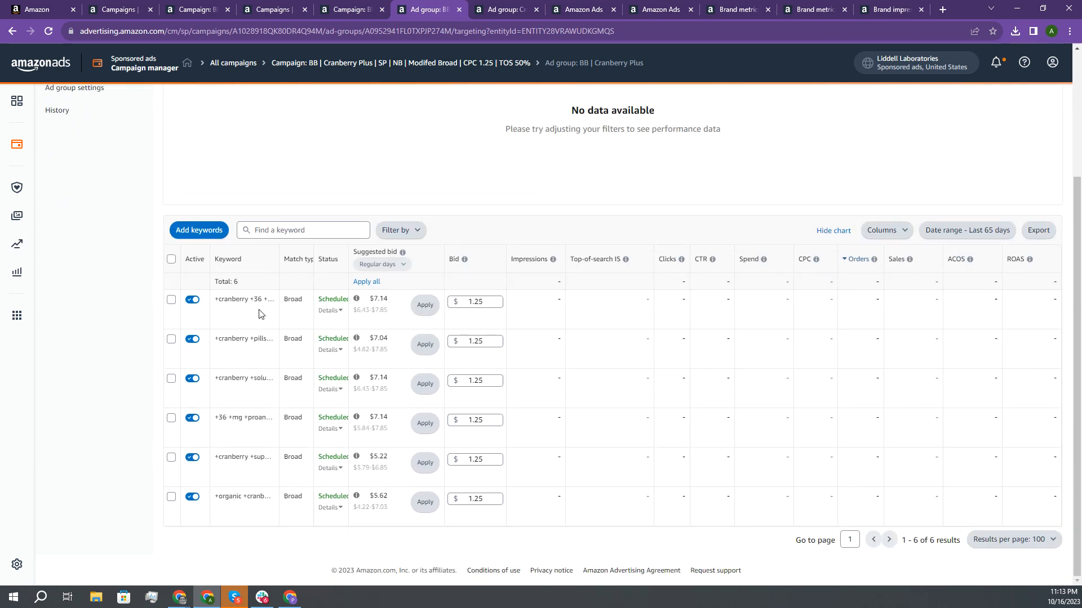
left_click_drag(279, 259, 324, 257)
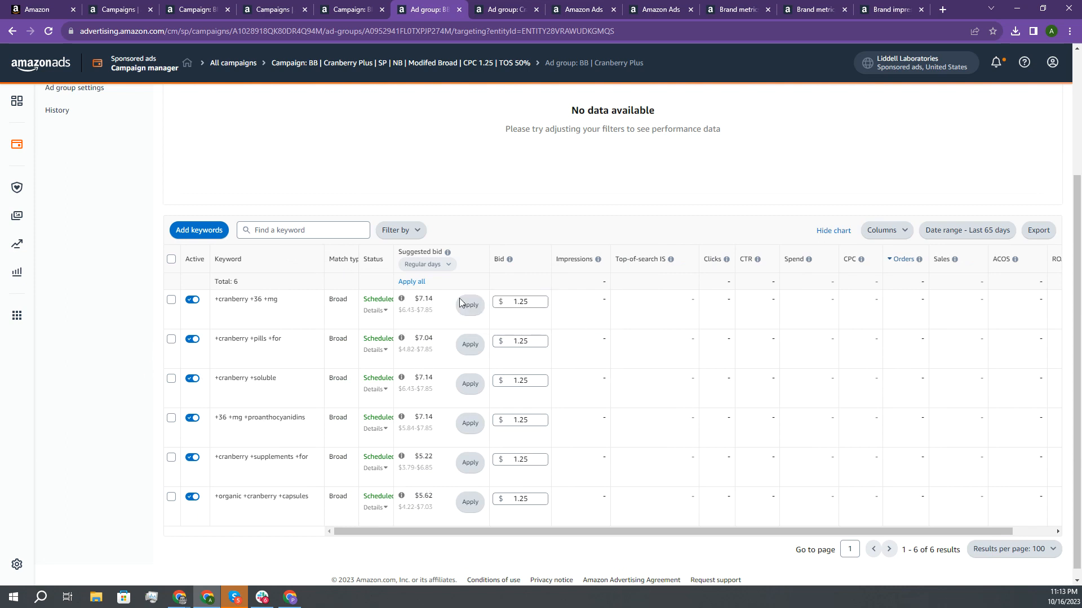
scroll(163, 338, "up", 3)
scroll(162, 338, "down", 1)
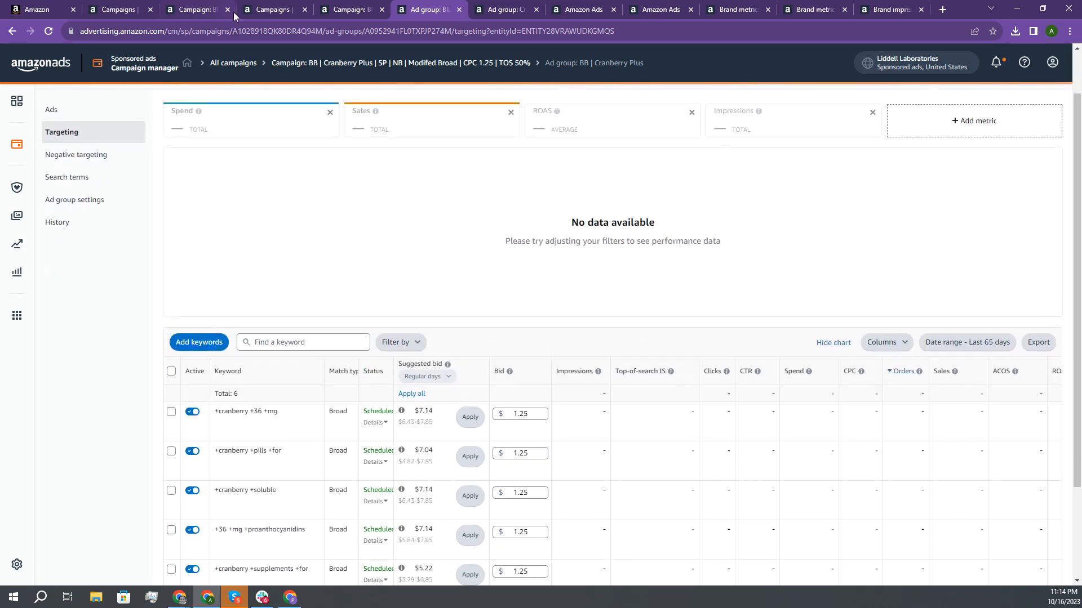
Step: Return to the "Modifed Broad" campaign page and examine the parts of its full campaign name
left_click(345, 9)
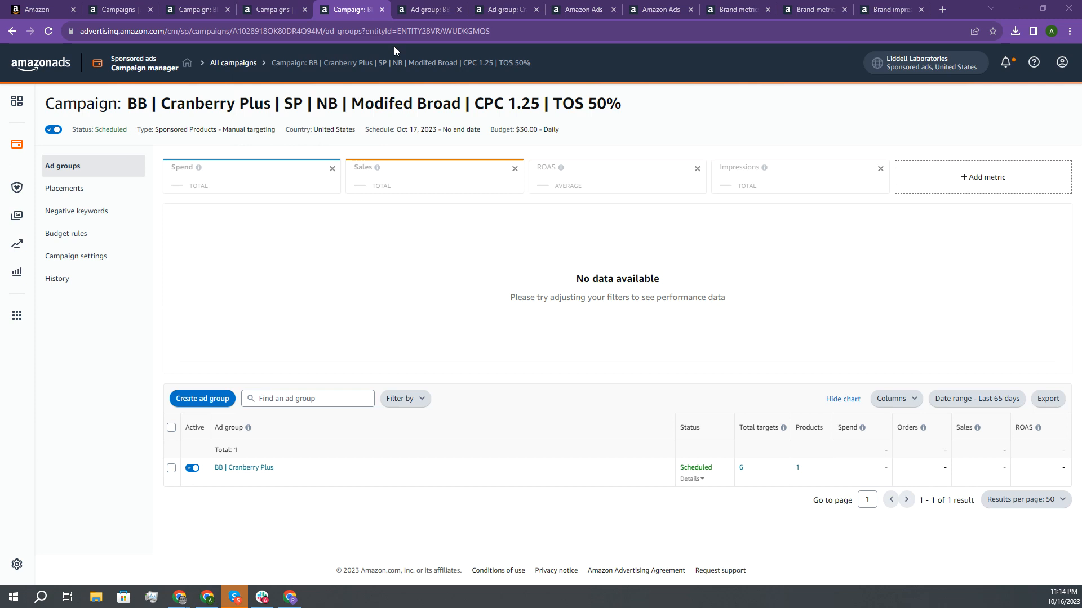
key("alt+Tab")
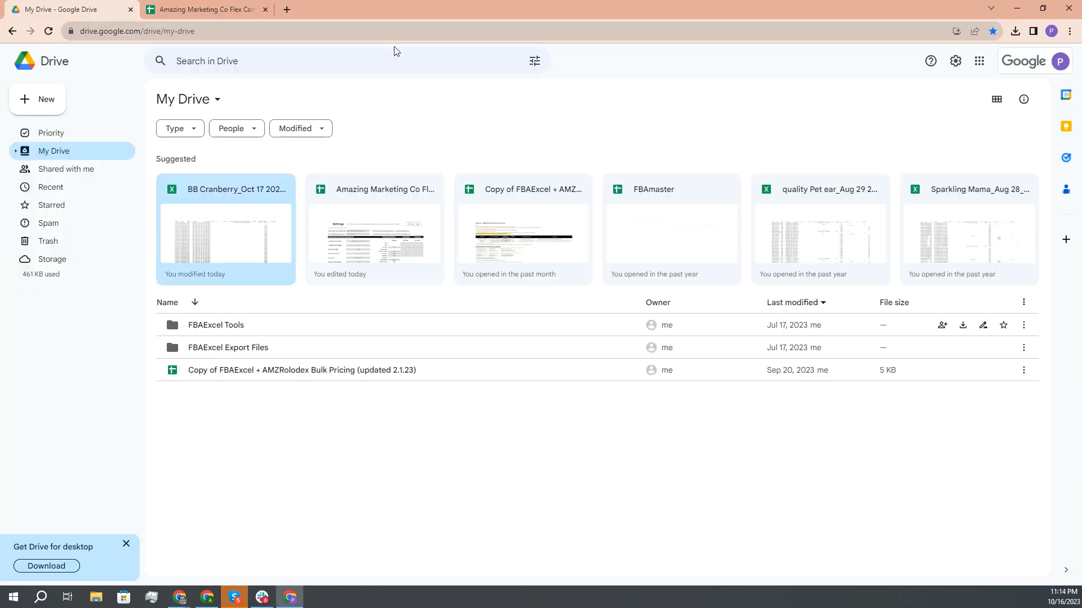
key("alt+Tab")
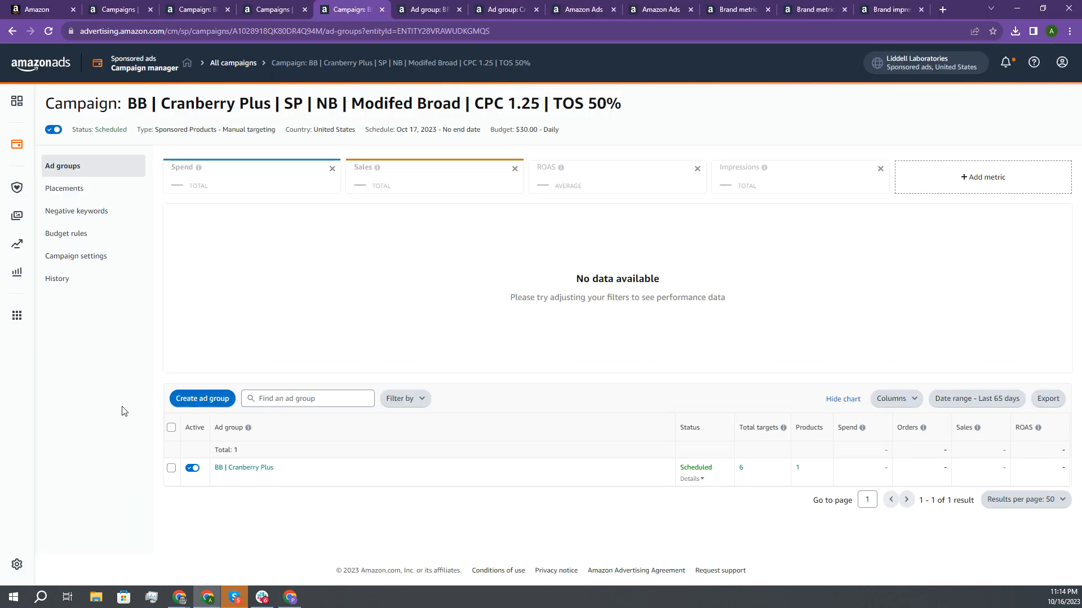
left_click_drag(130, 110, 640, 121)
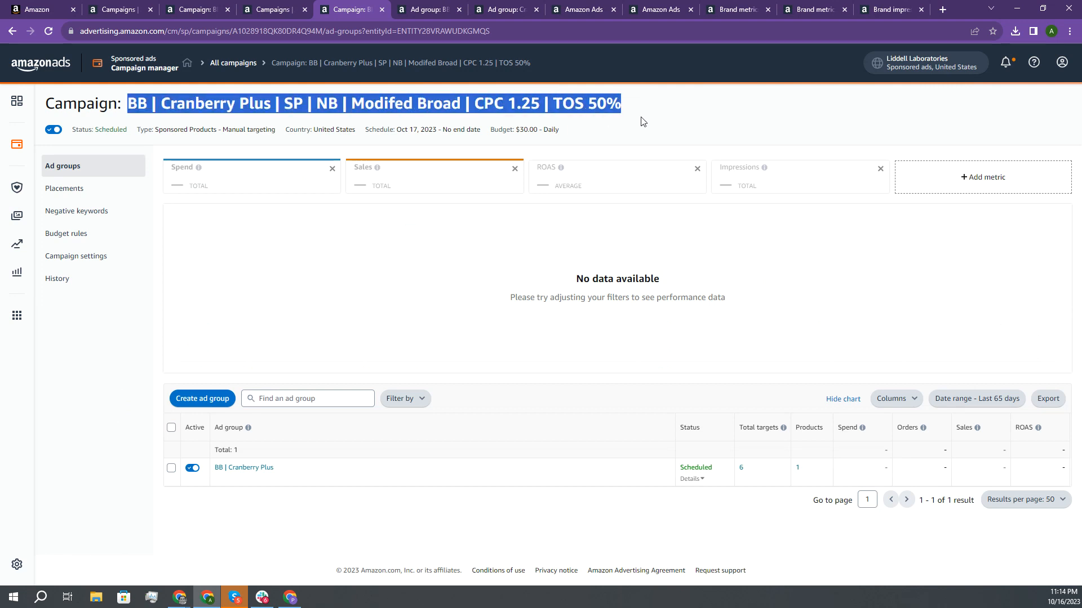
left_click(656, 119)
double_click(140, 112)
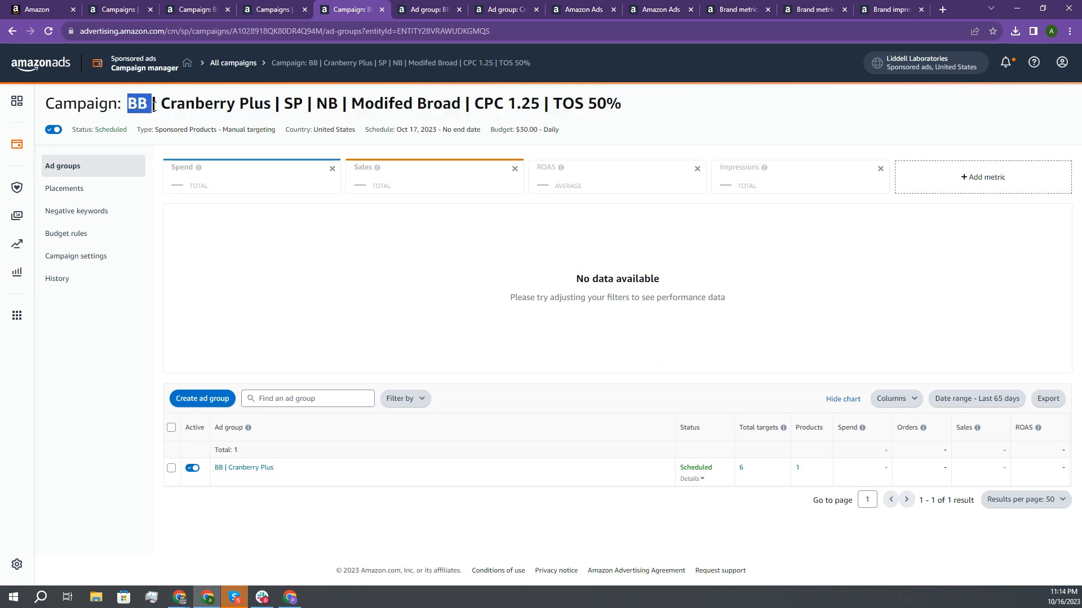
key("alt+Tab")
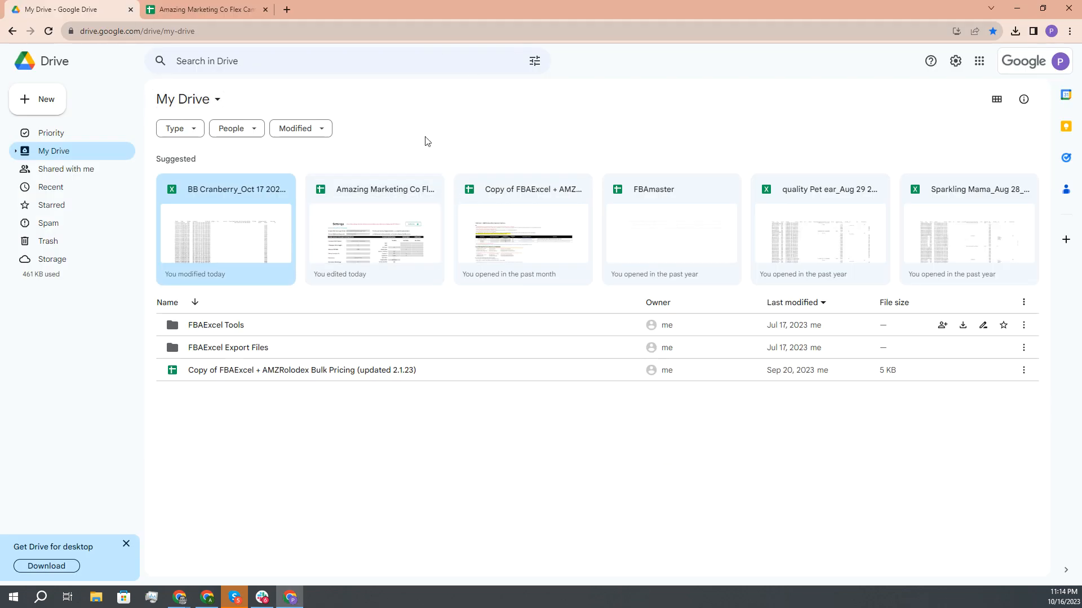
key("alt+Tab")
key("alt+Tab")
key("alt+Tab")
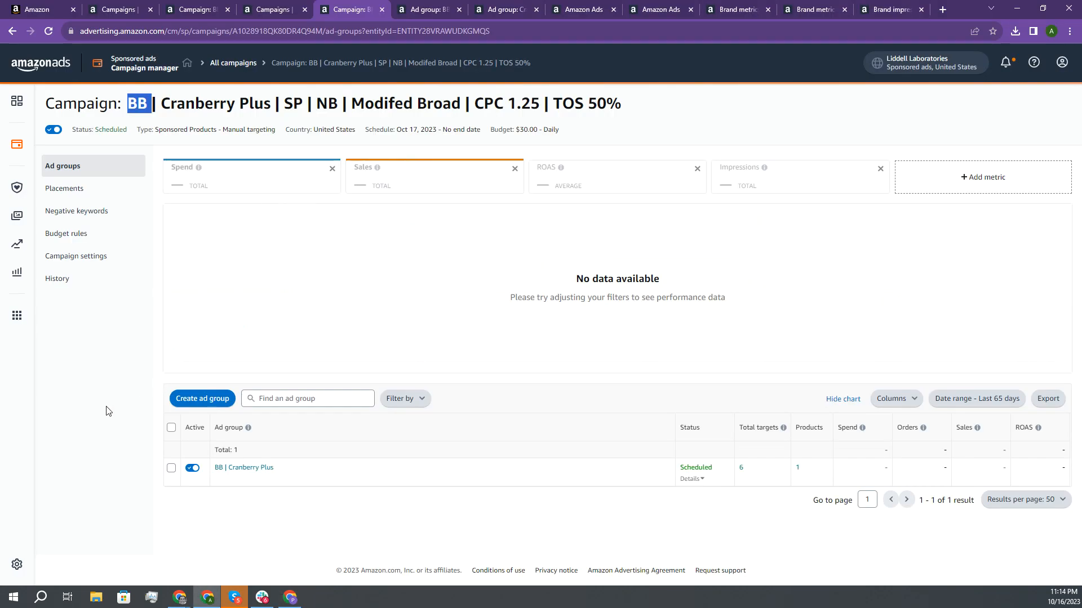
key("alt+Tab")
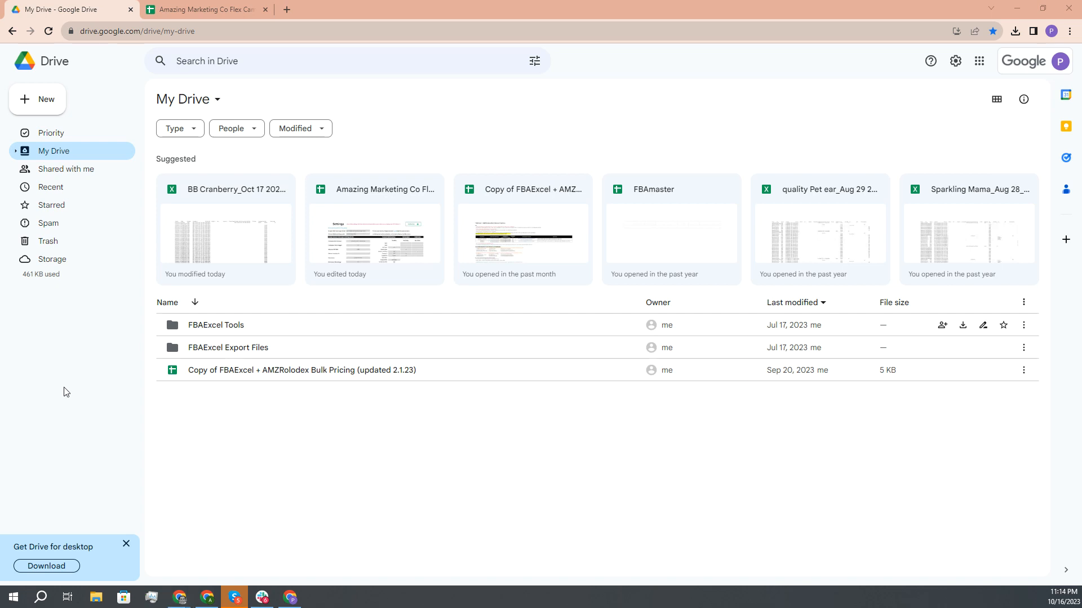
Step: Switch to the Canva "Supplements" presentation and review the campaign strategy outline on page 1
key("alt+Tab")
left_click(103, 538)
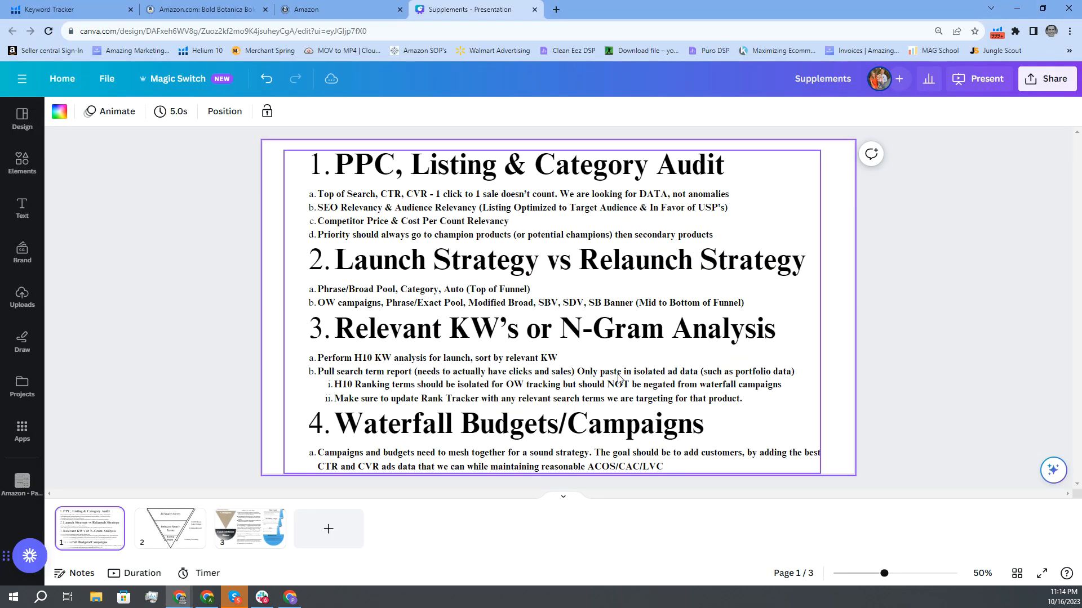
left_click(918, 393)
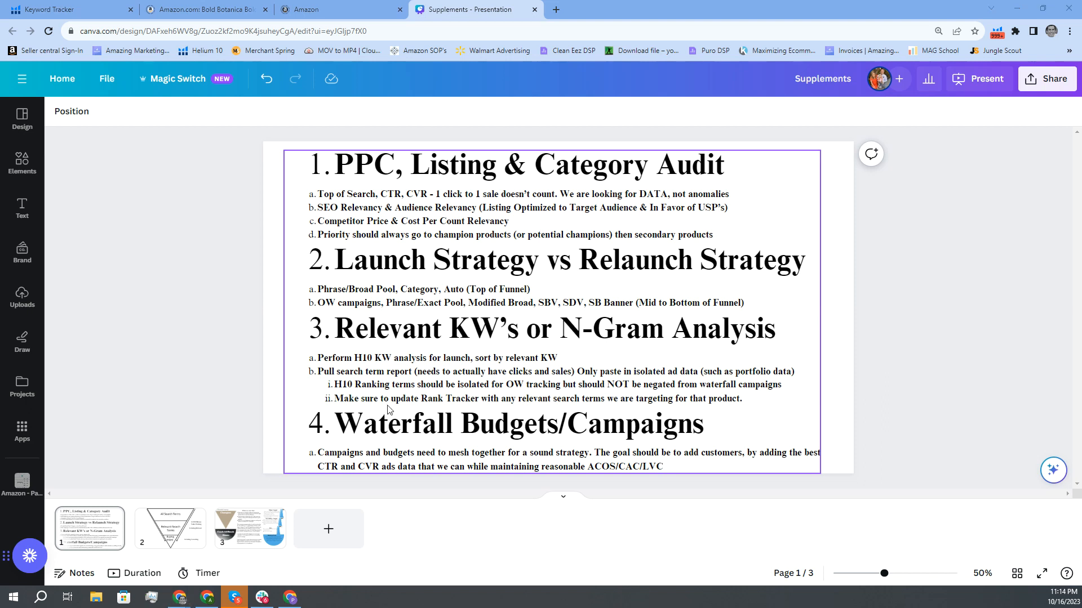
Step: Switch back to the Amazon Ads campaign list and review the cranberry campaigns and their budgets
key("alt+Tab")
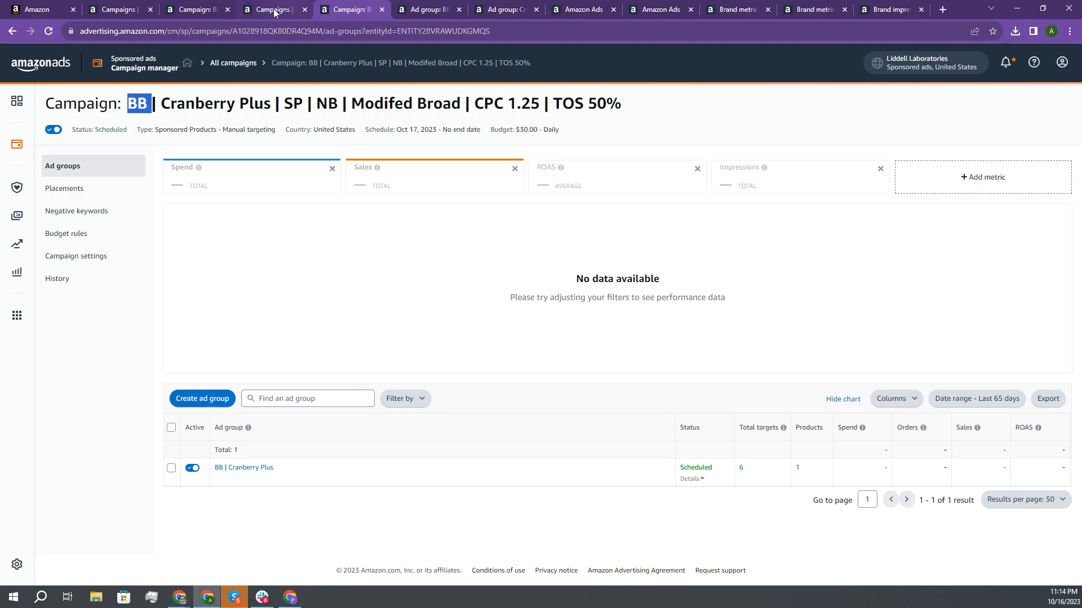
left_click(272, 10)
scroll(648, 473, "left", 2)
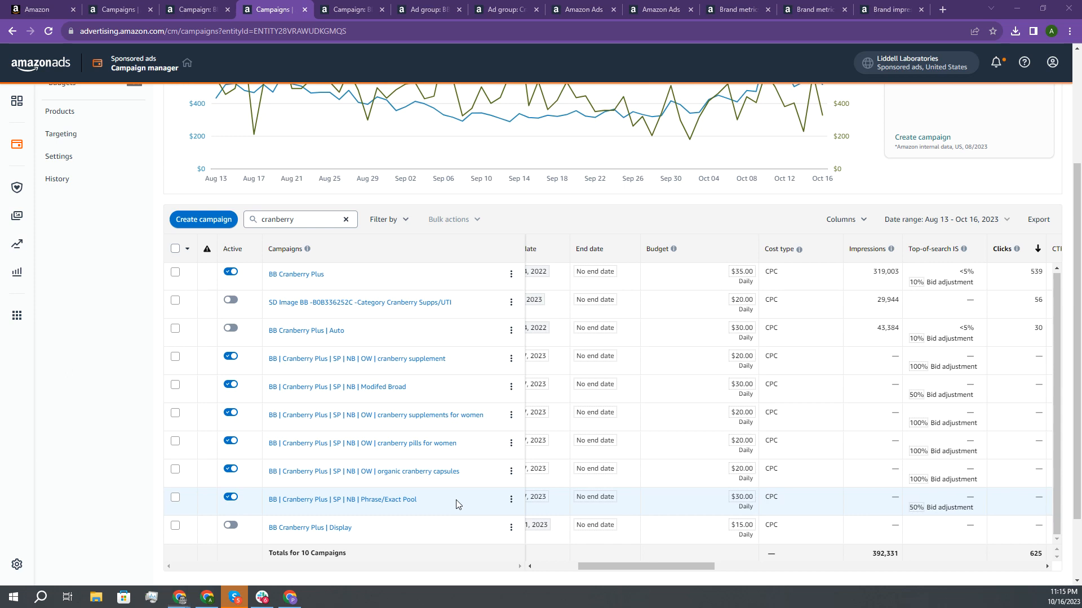
Step: Switch to the Bold Botanica master sheet in Google Sheets and compare the Cranberry Plus OW keywords with the Exact keywords
left_click(336, 519)
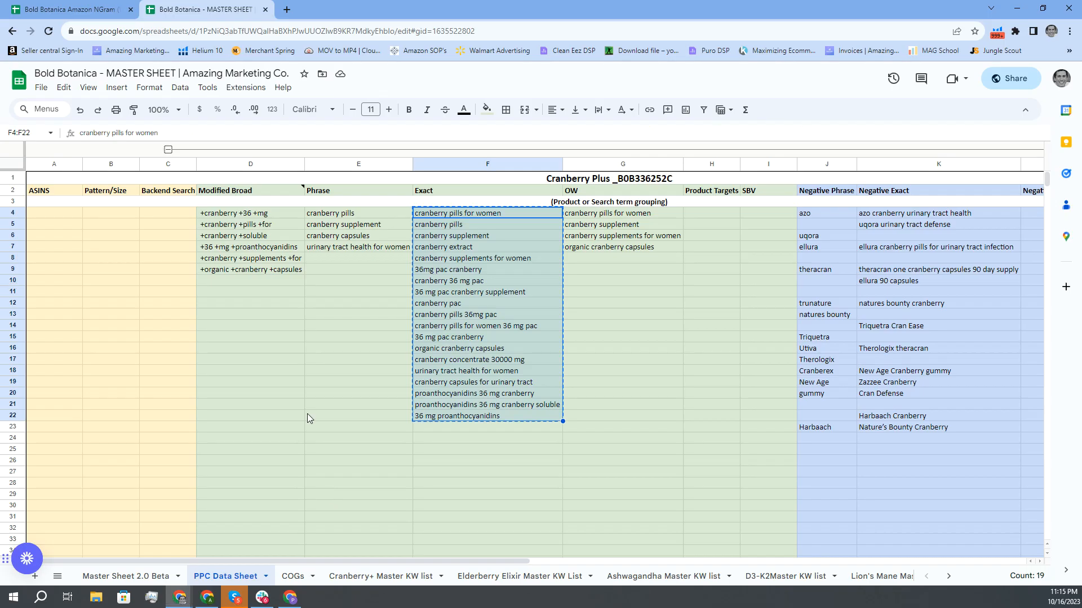
left_click_drag(626, 213, 629, 252)
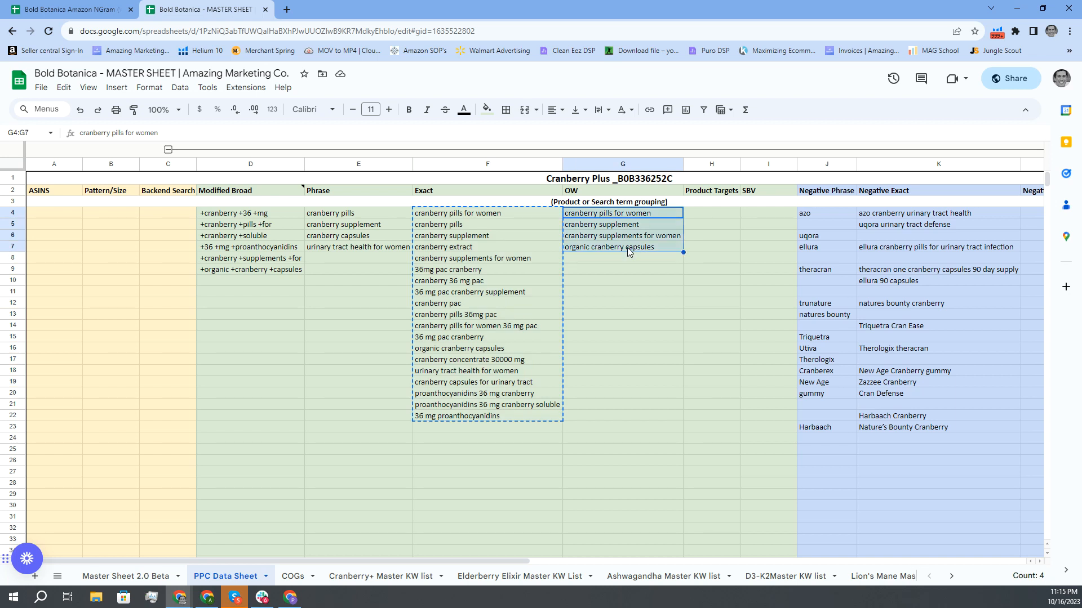
left_click(475, 260)
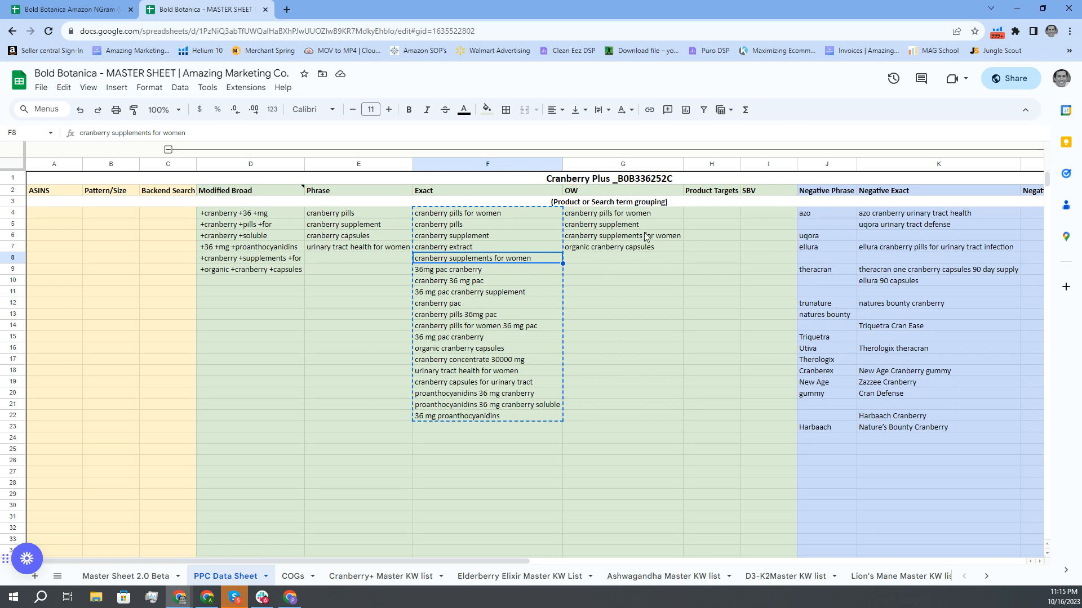
left_click(643, 251)
left_click(636, 217)
left_click_drag(635, 252, 635, 252)
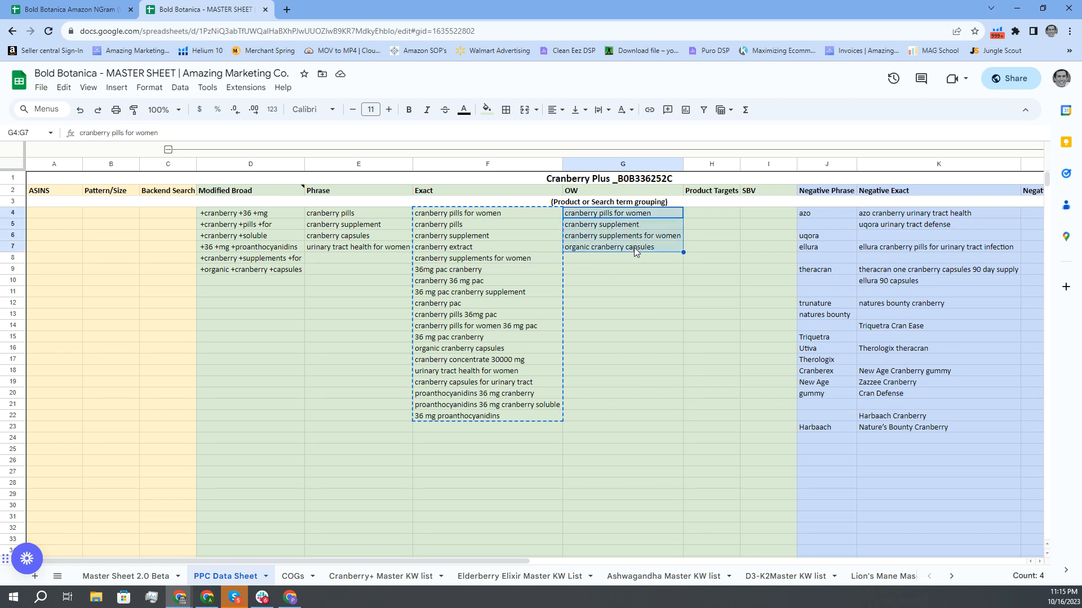